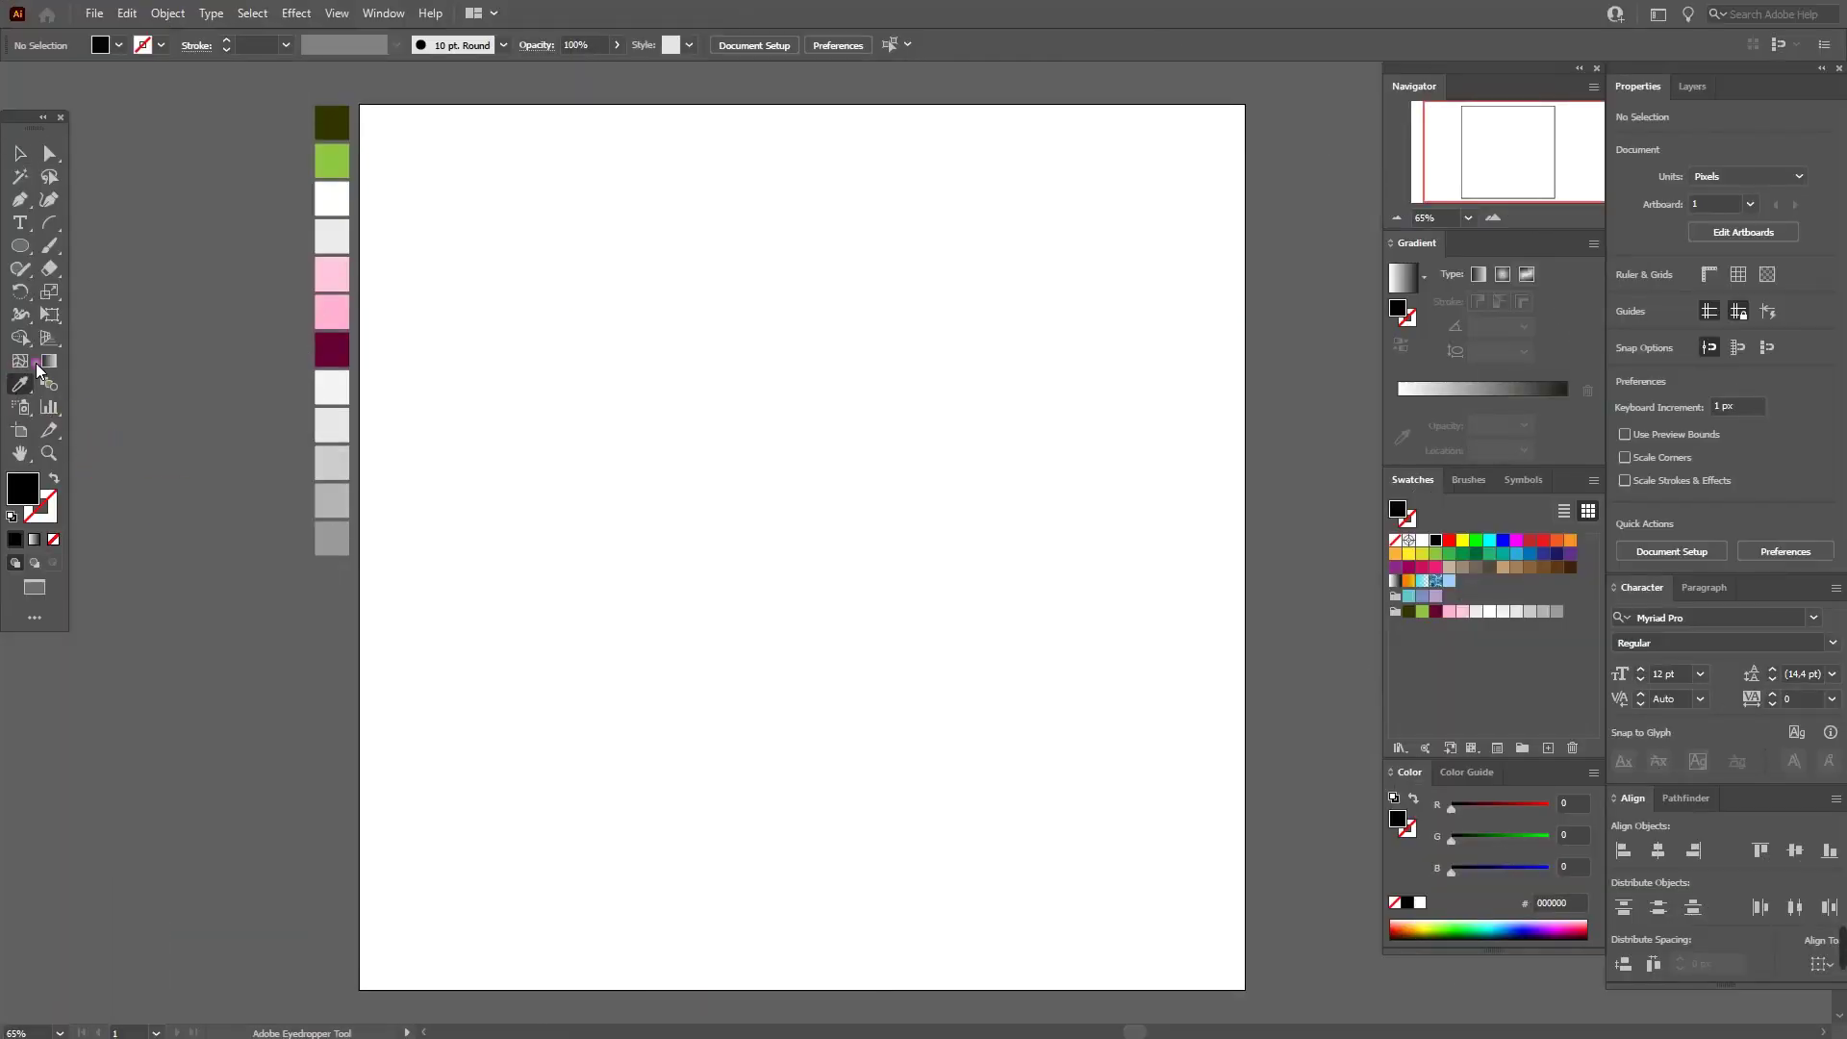
Cover the whole artboard with a green rectangle using the sampled green
left_click(332, 162)
left_click_drag(20, 247, 87, 248)
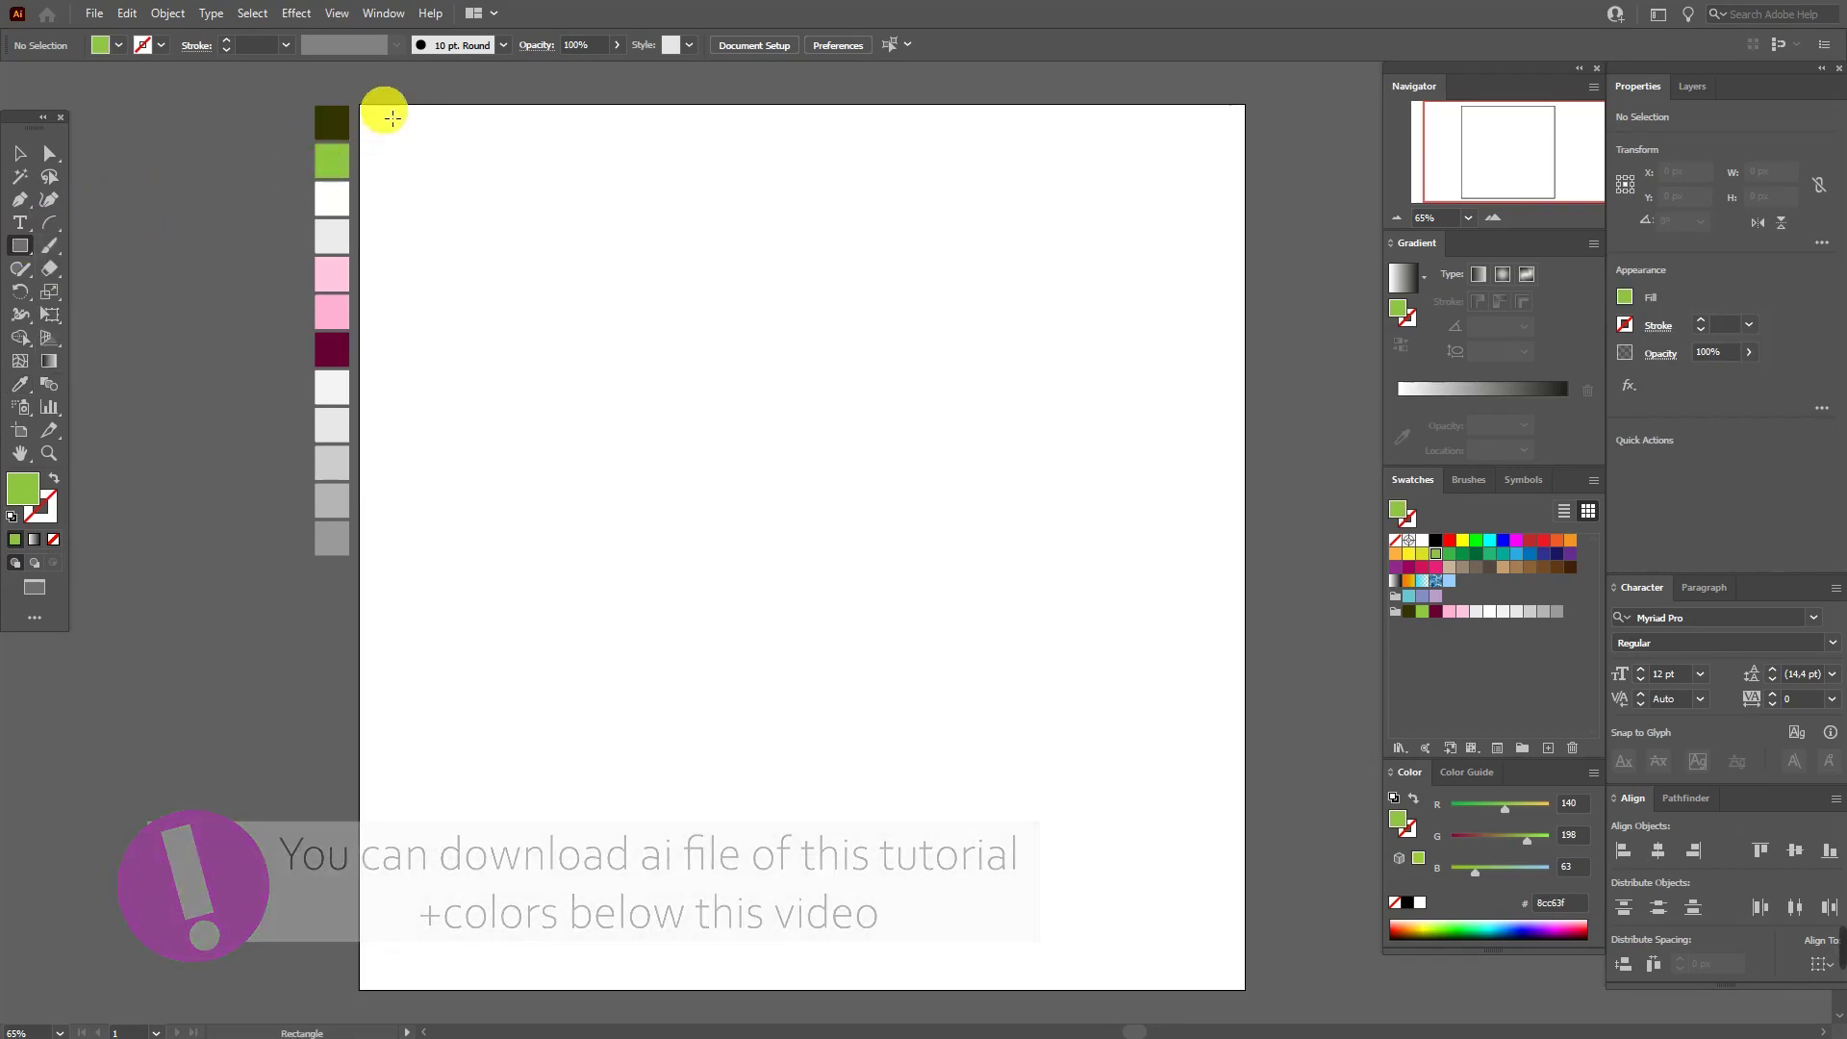
left_click_drag(364, 112, 1252, 990)
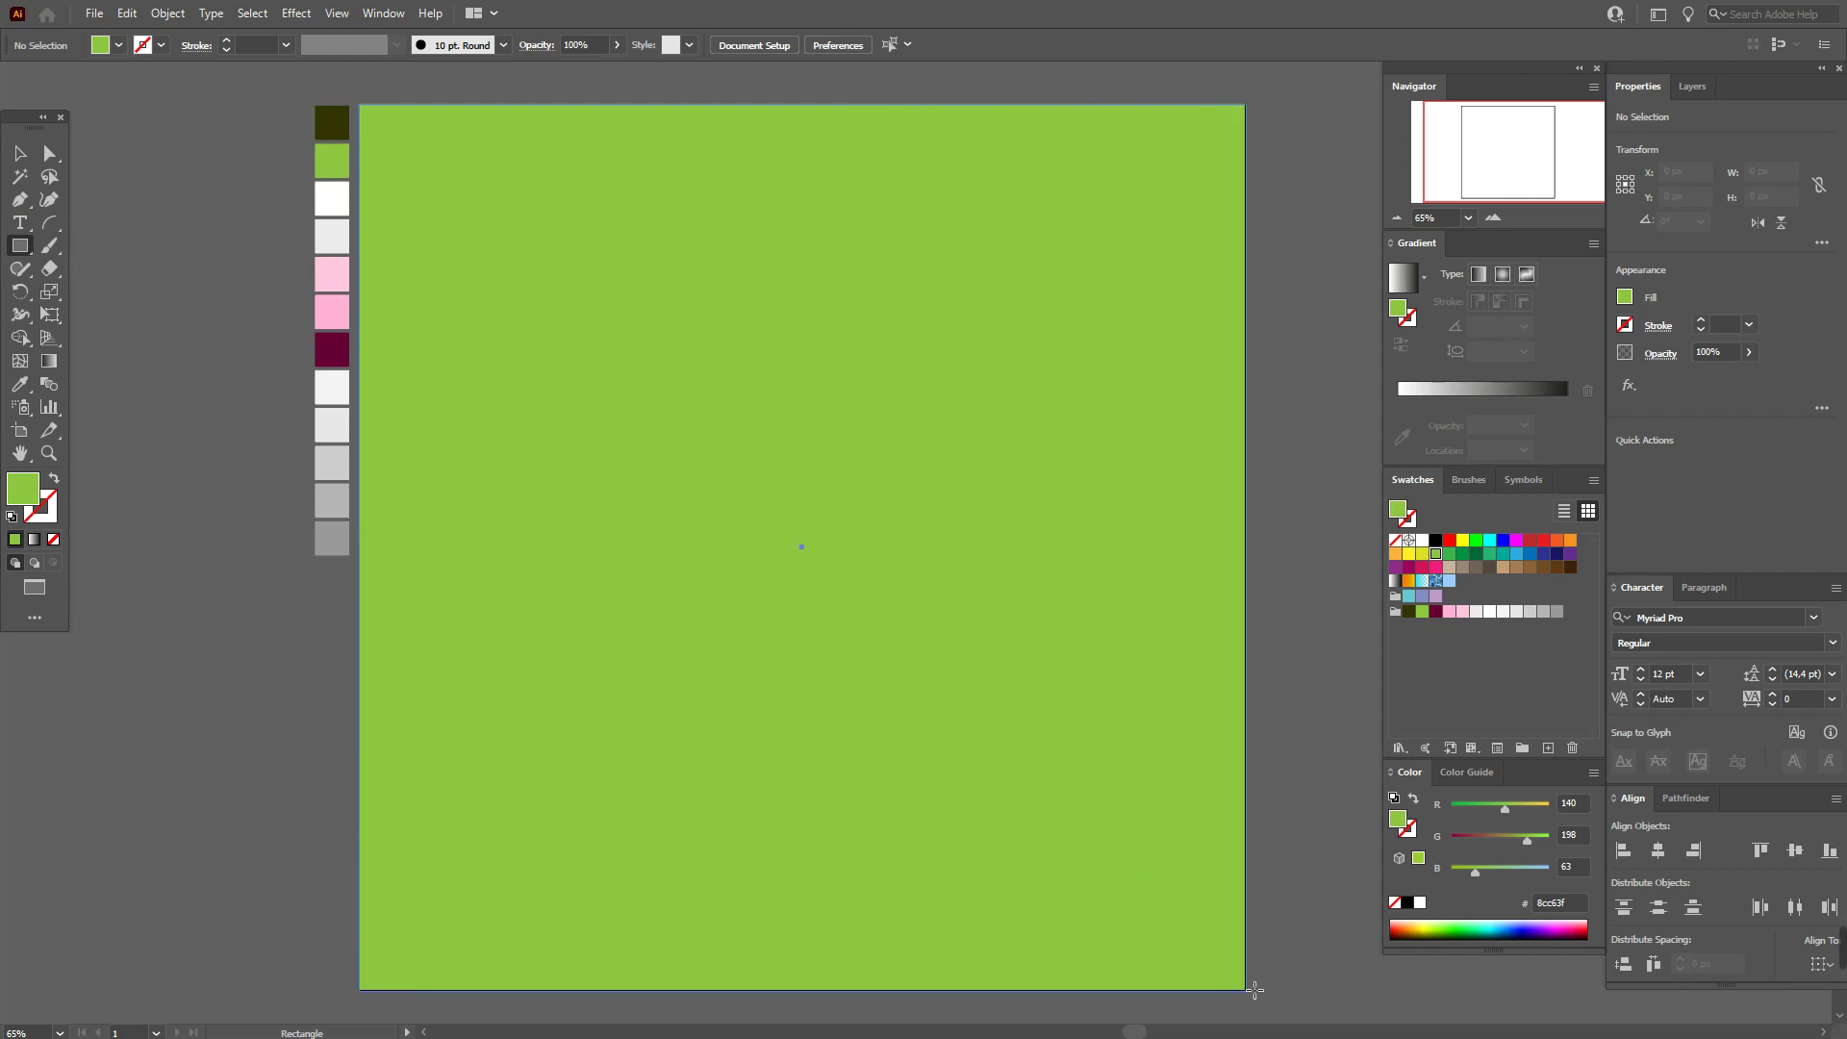
left_click(19, 162)
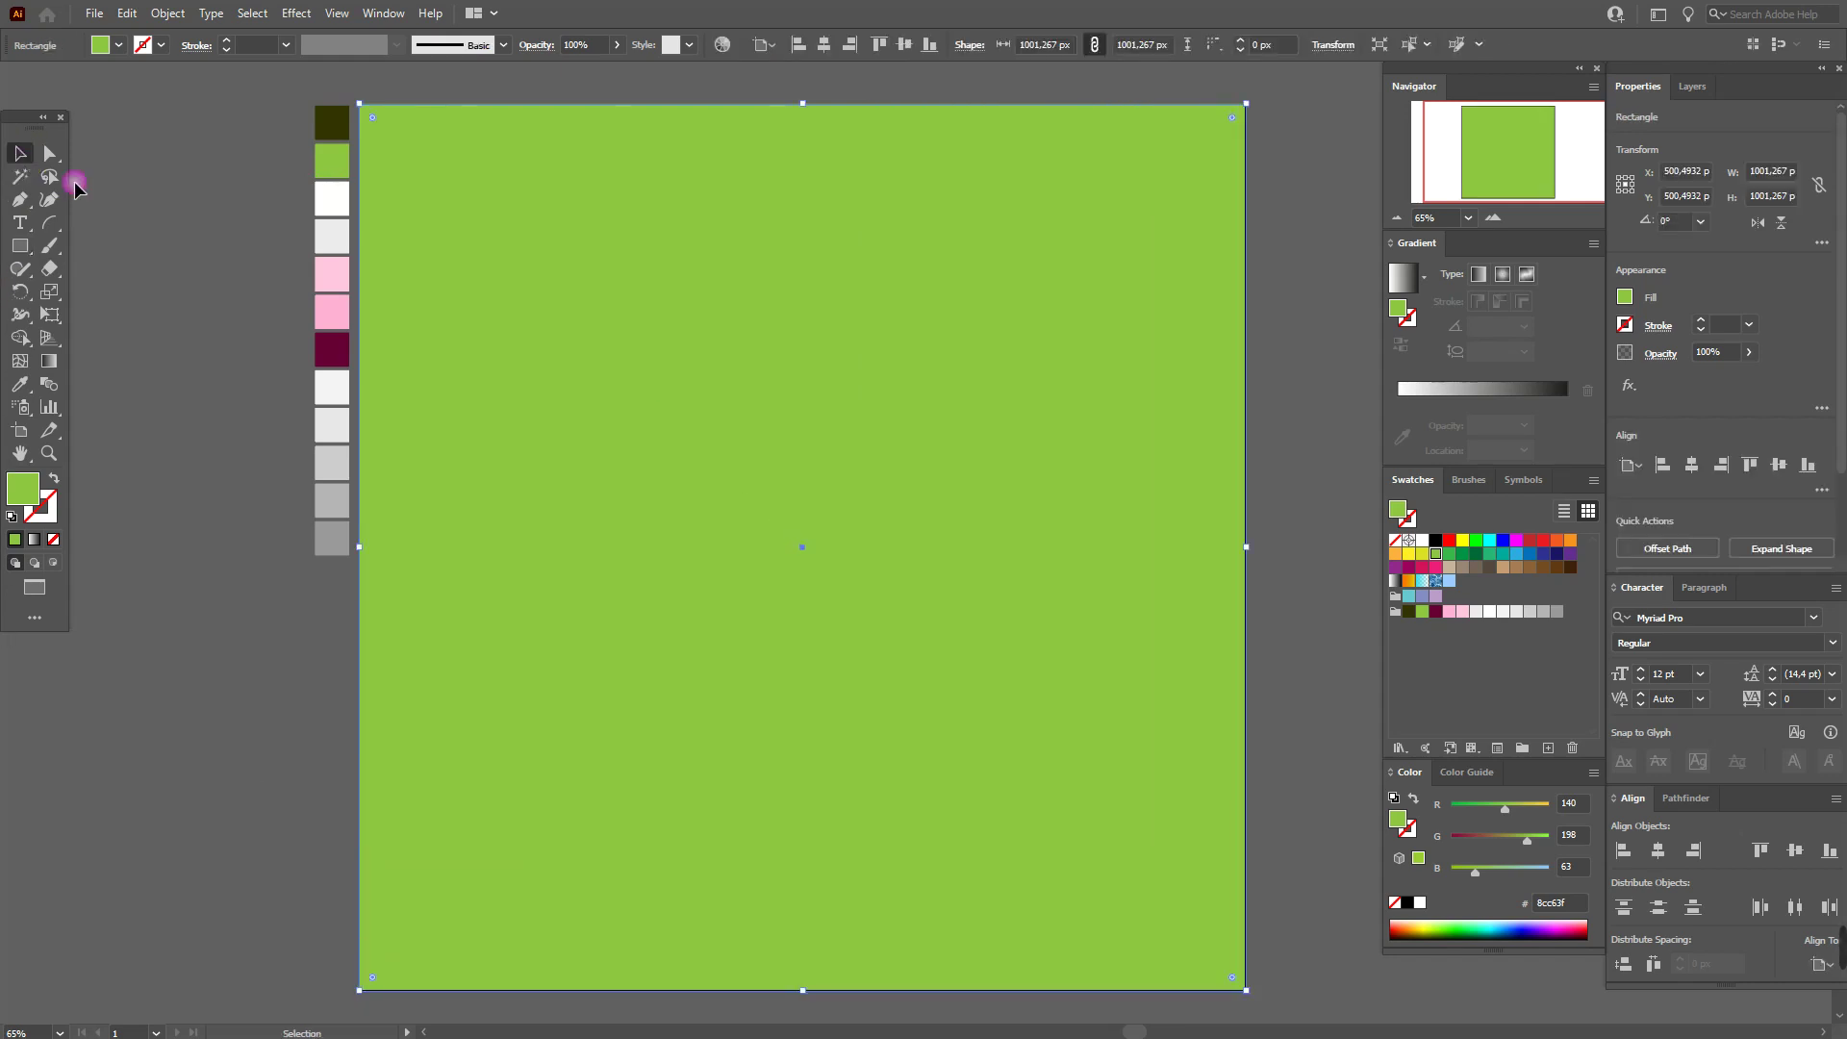
left_click(136, 198)
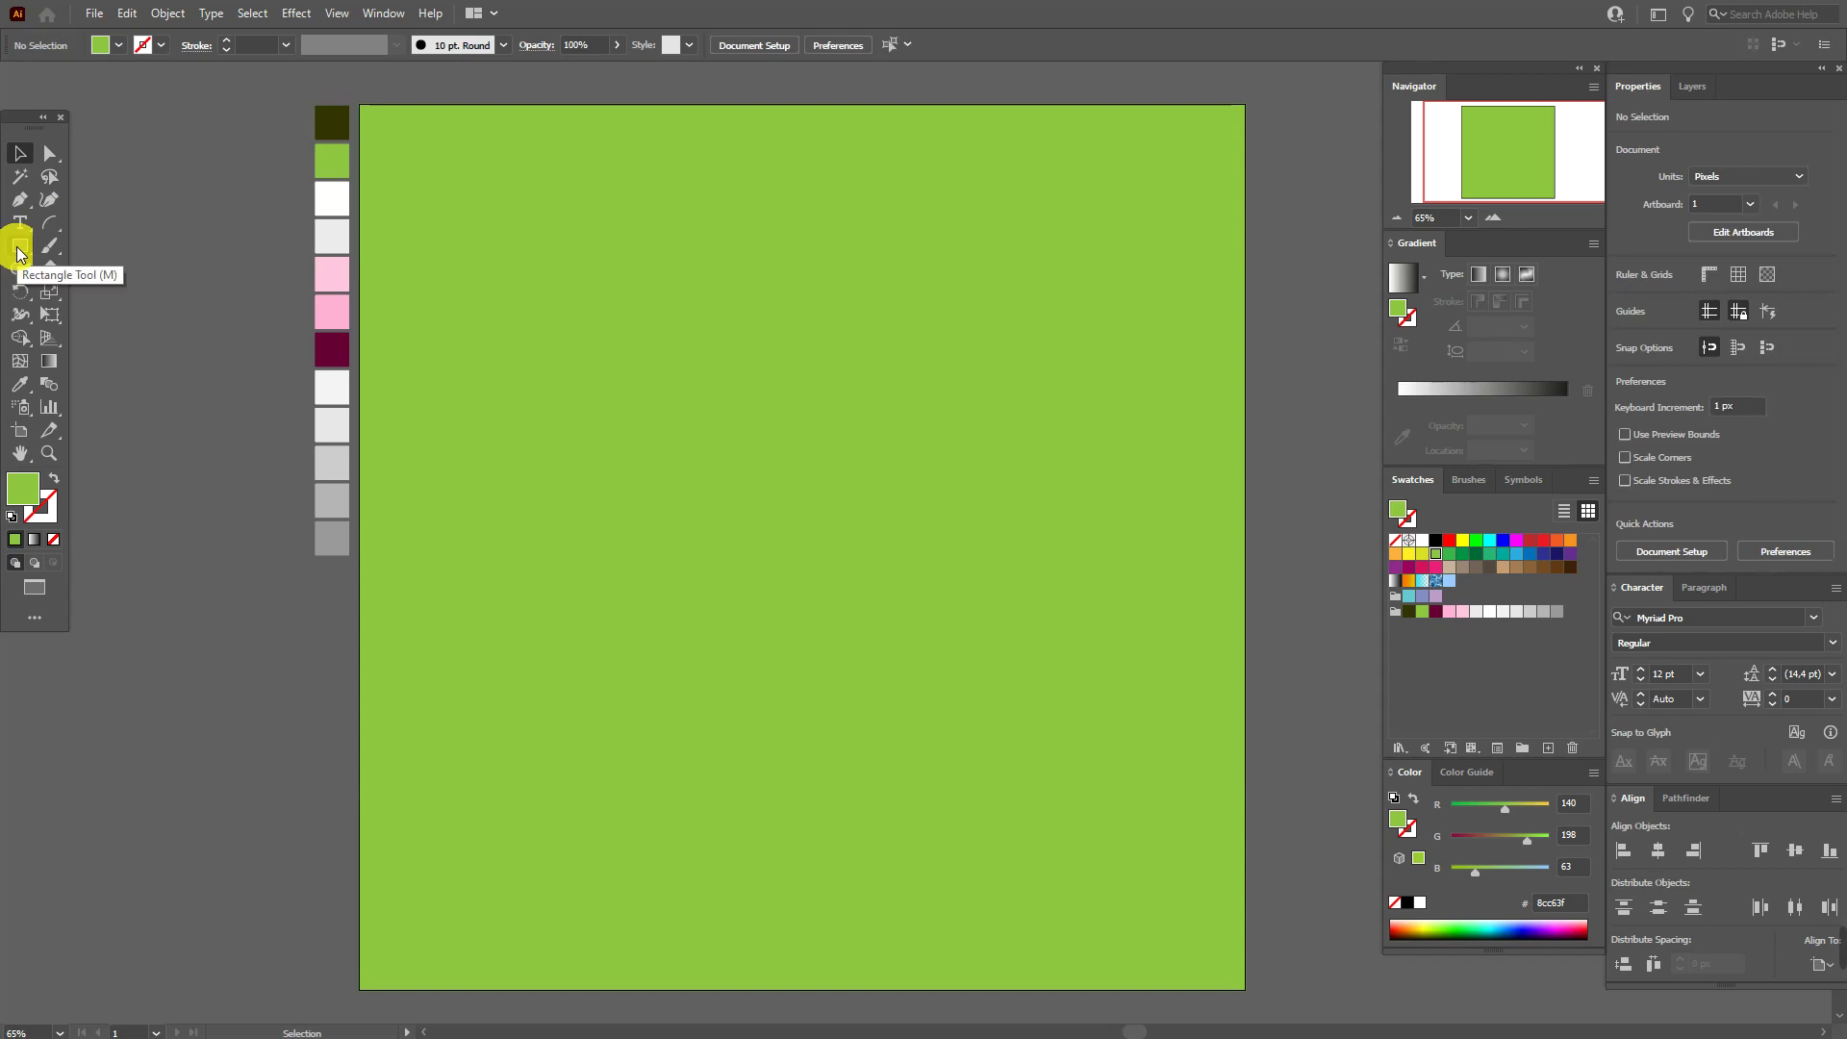
Draw a tall light grey (E6E6E6) oval near the artboard centre
left_click(20, 387)
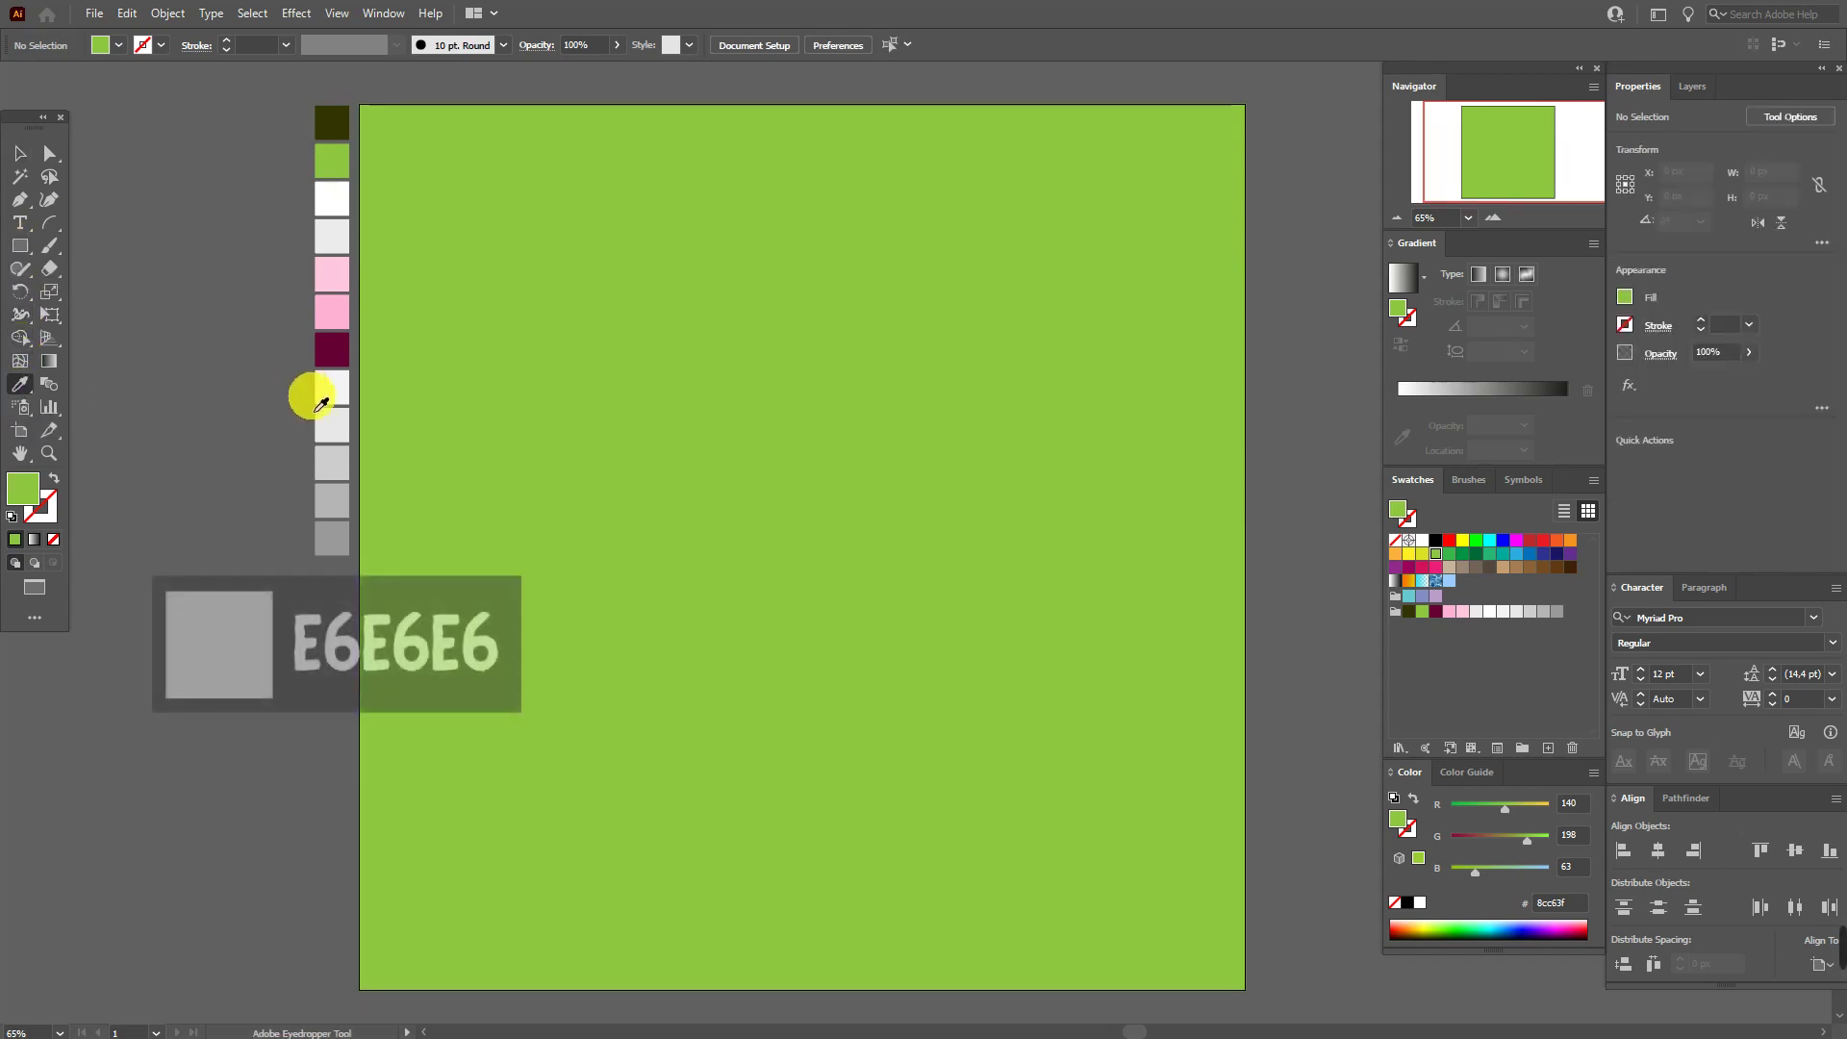
left_click(325, 422)
left_click(30, 247)
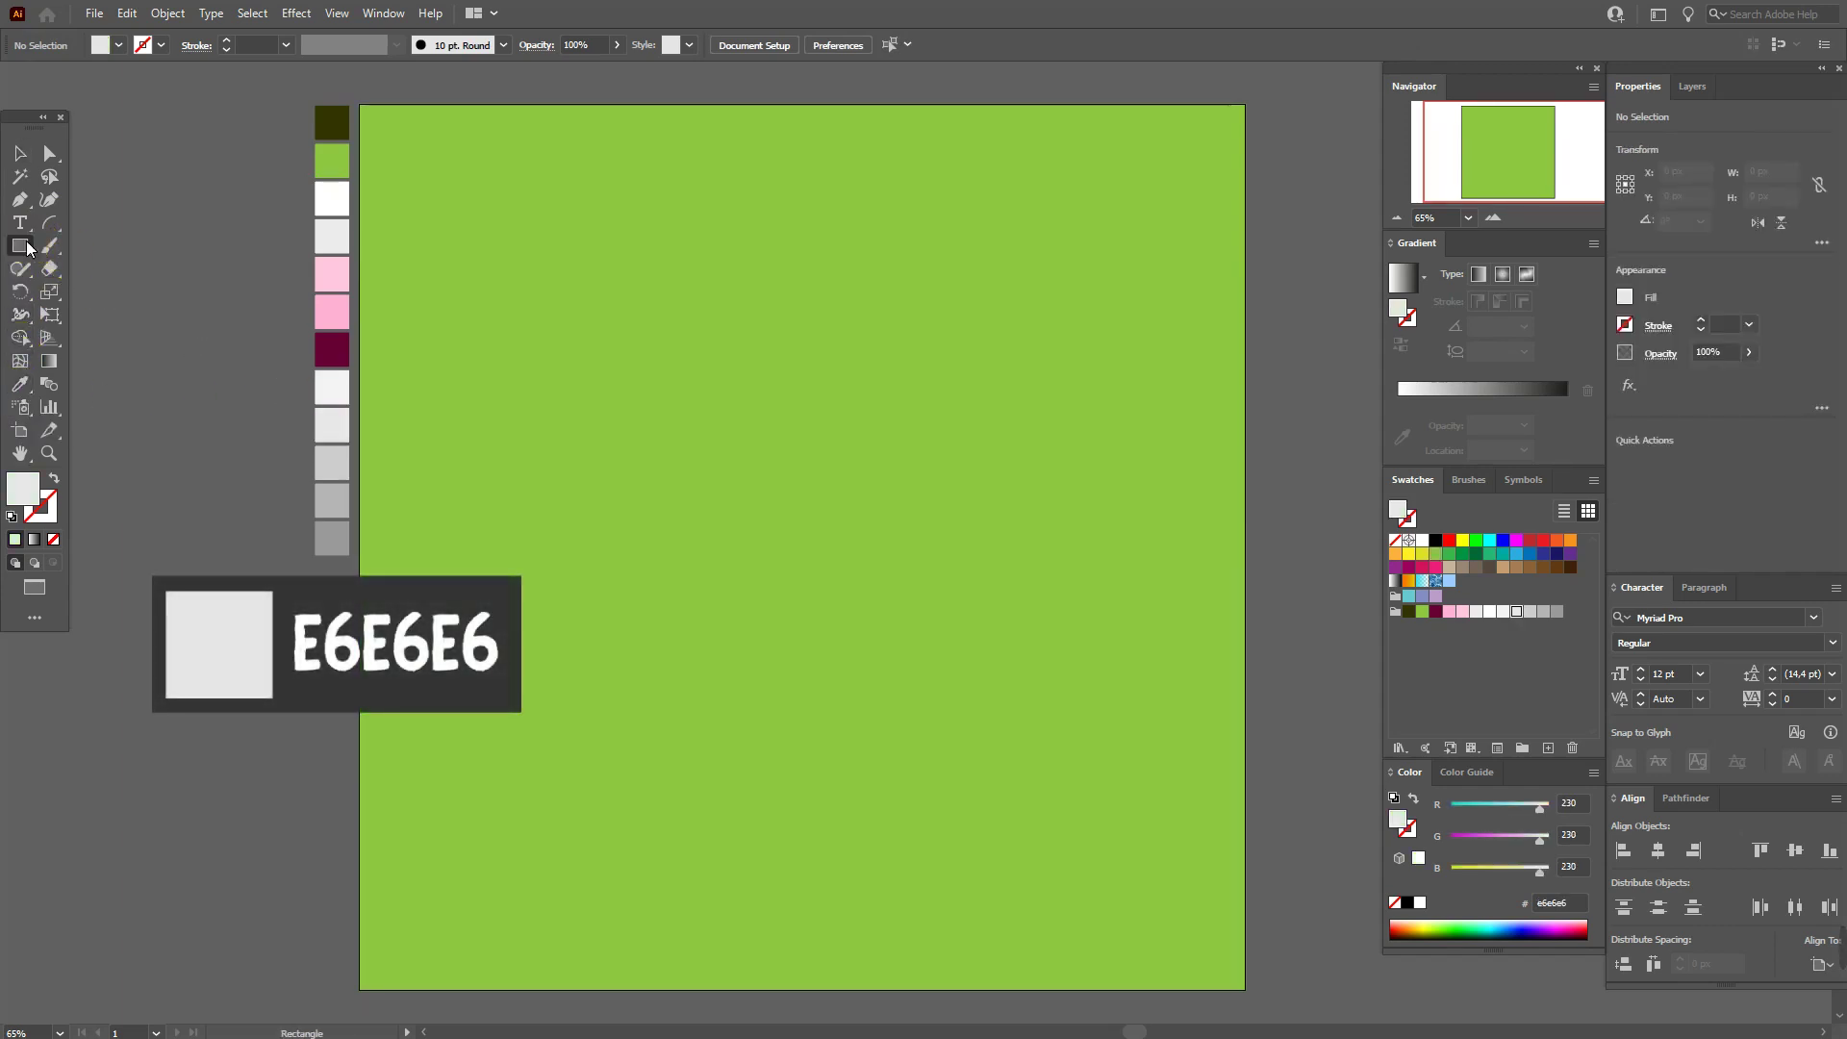
left_click(115, 295)
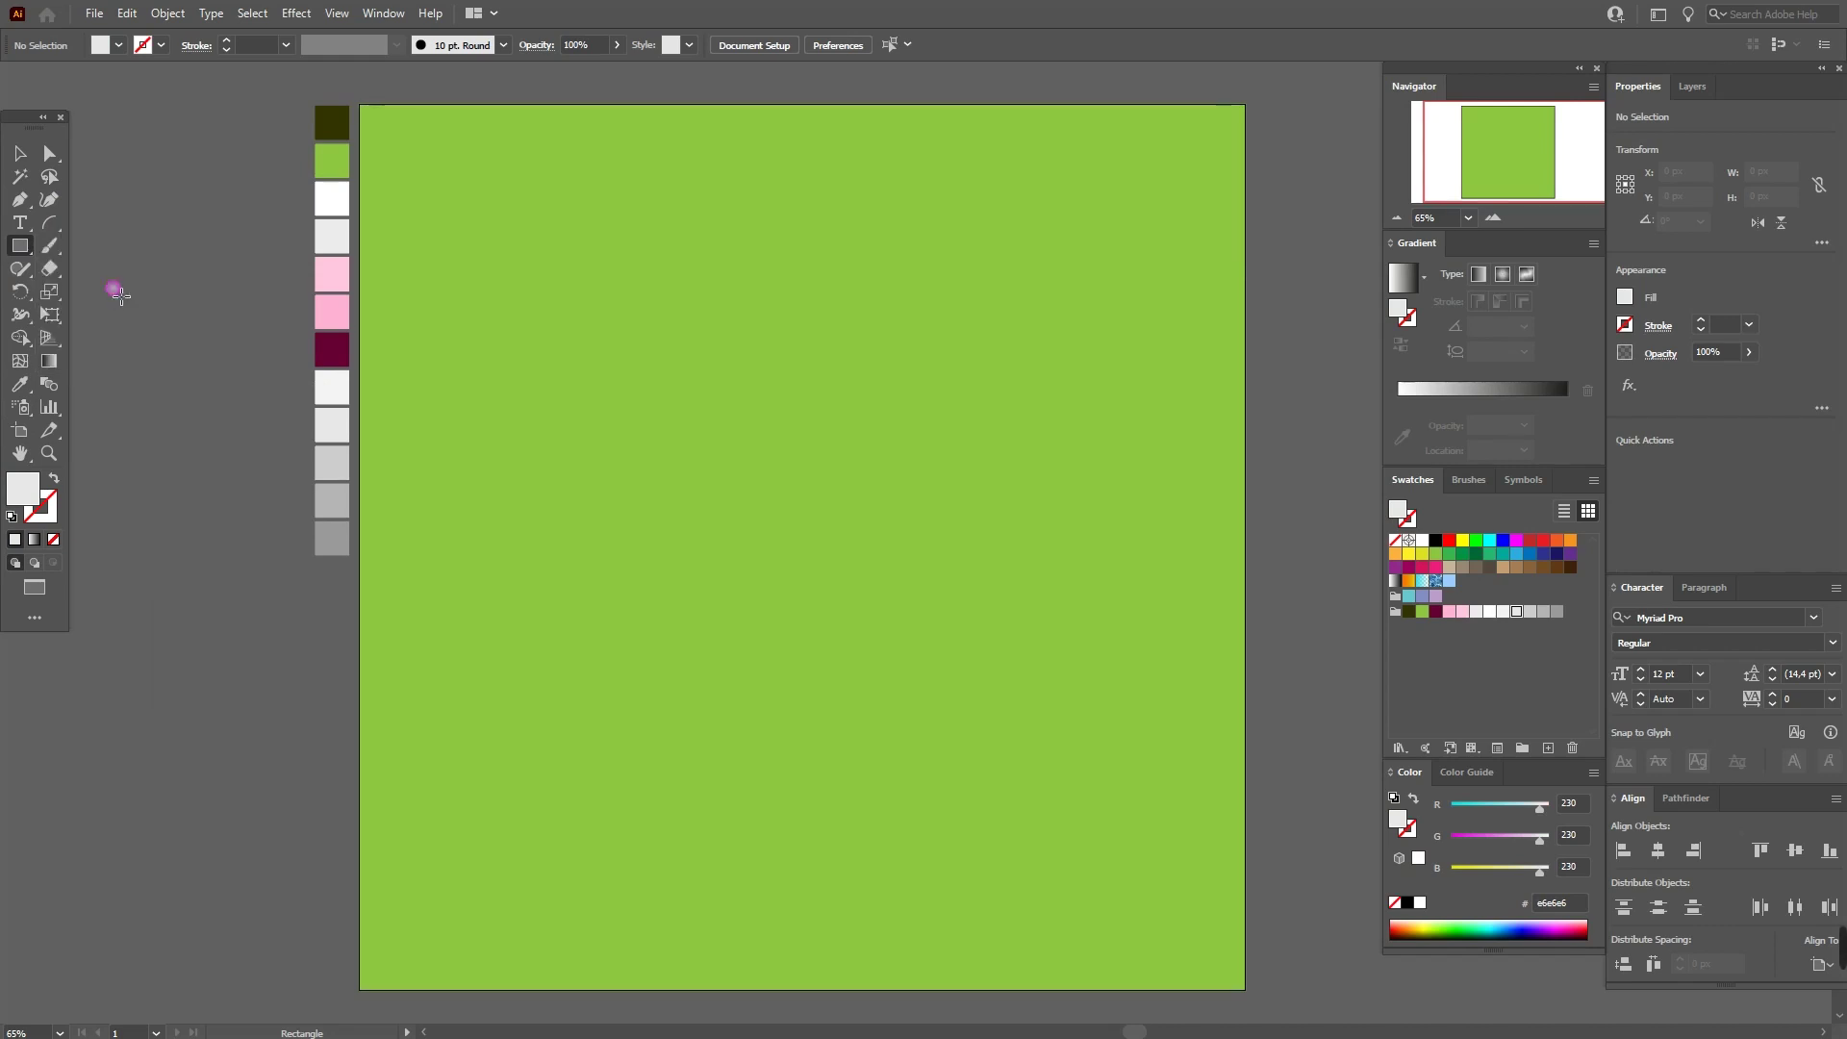
left_click_drag(637, 337, 996, 834)
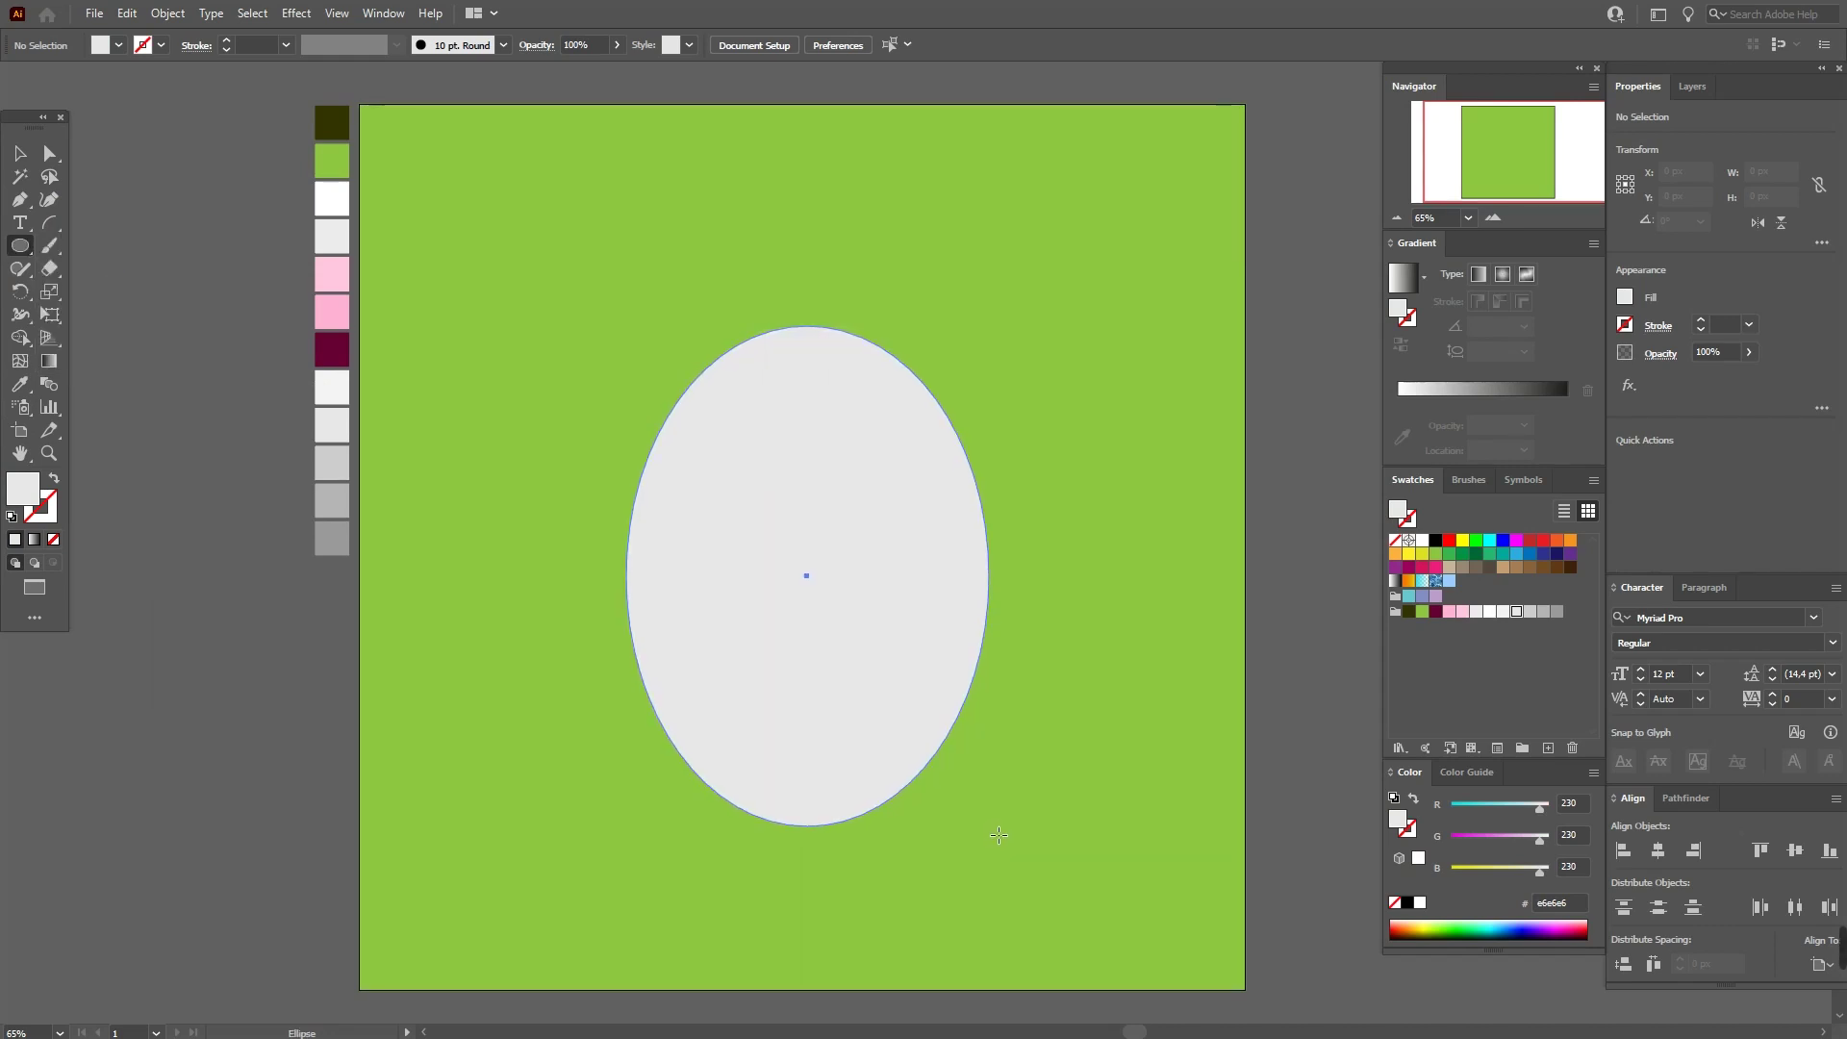
left_click_drag(997, 835, 998, 834)
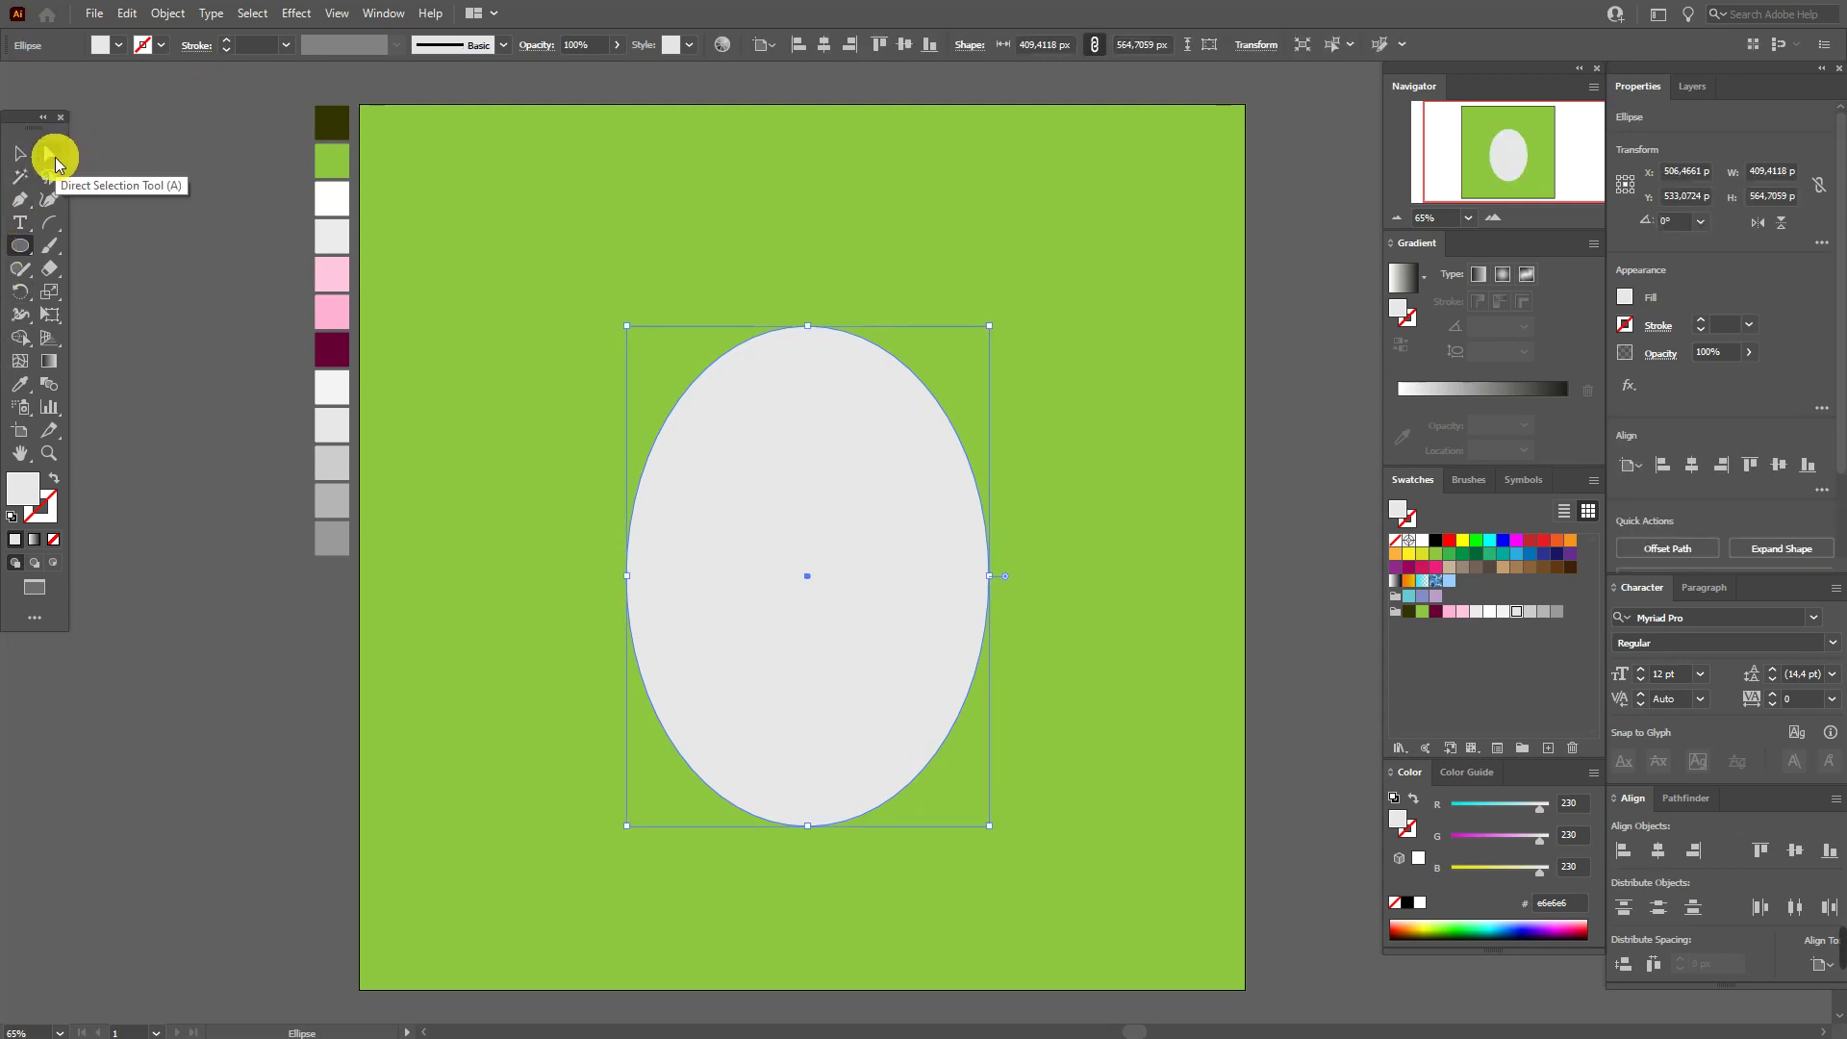
Raise the oval's bottom anchor to flatten its base into an egg shape
left_click(55, 158)
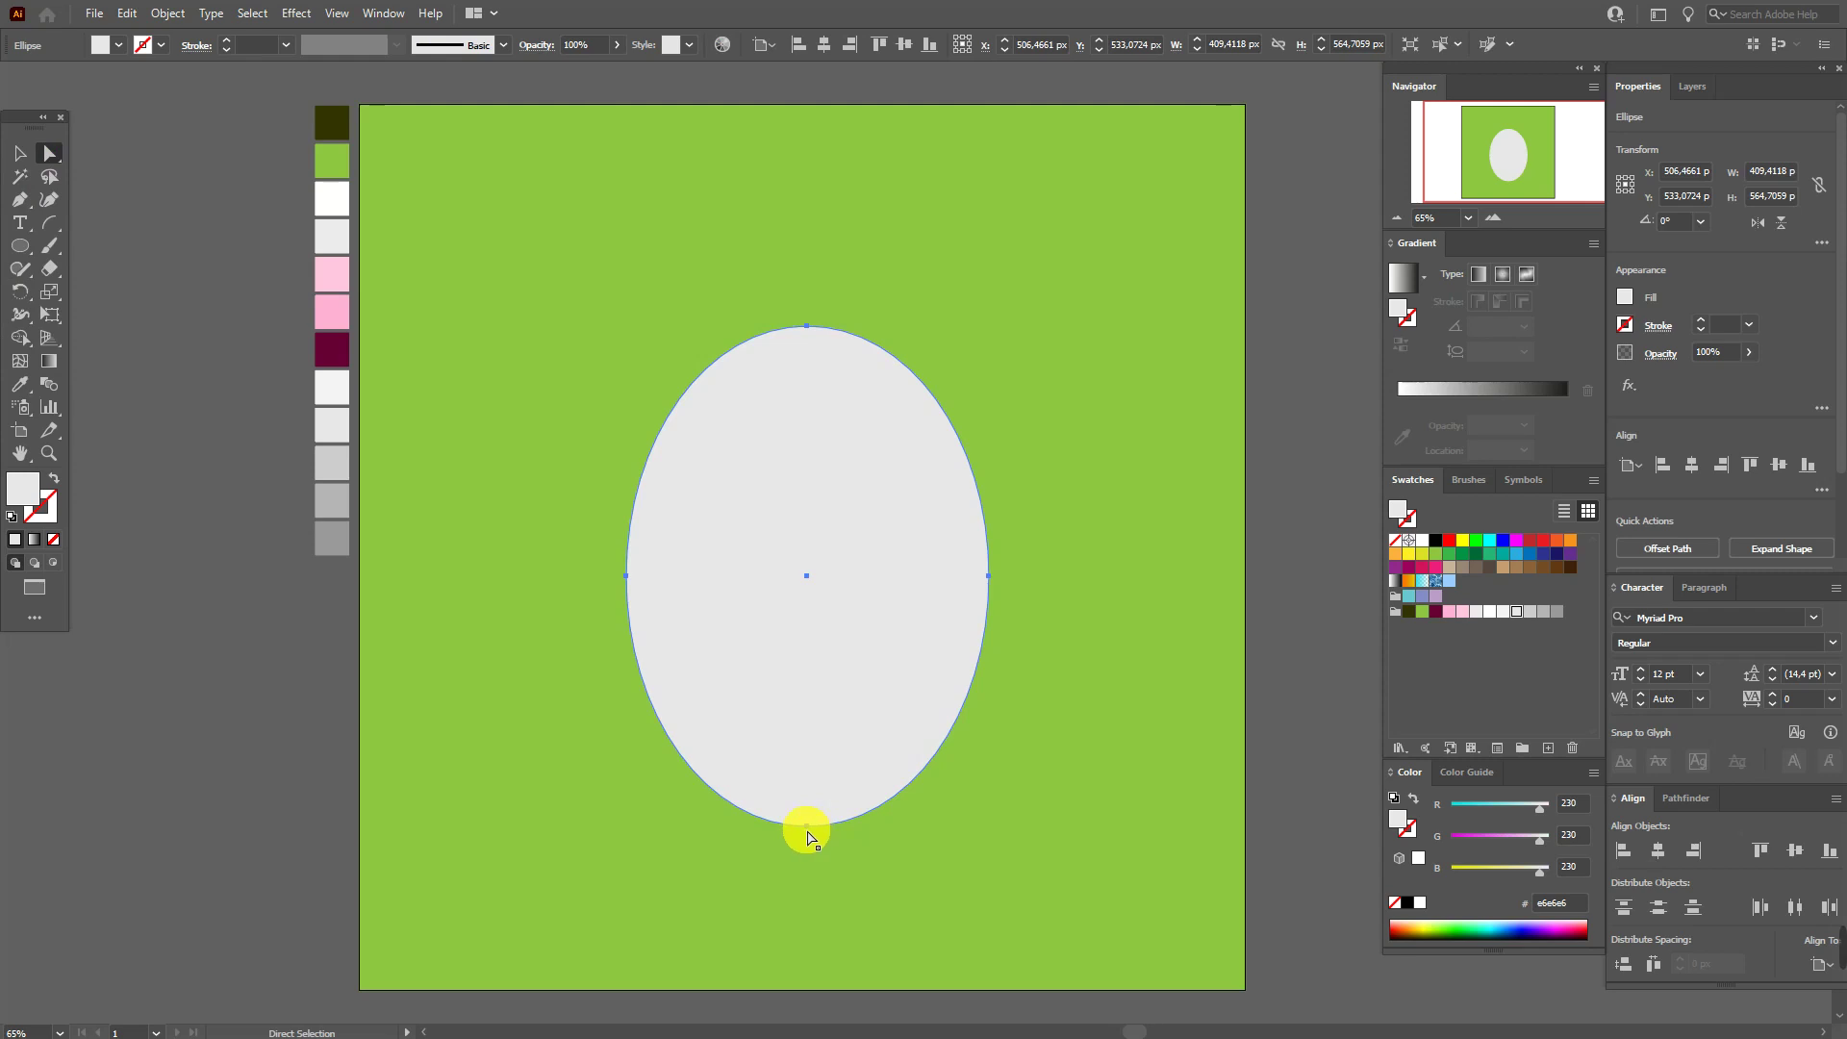
left_click(809, 827)
left_click_drag(808, 827, 808, 780)
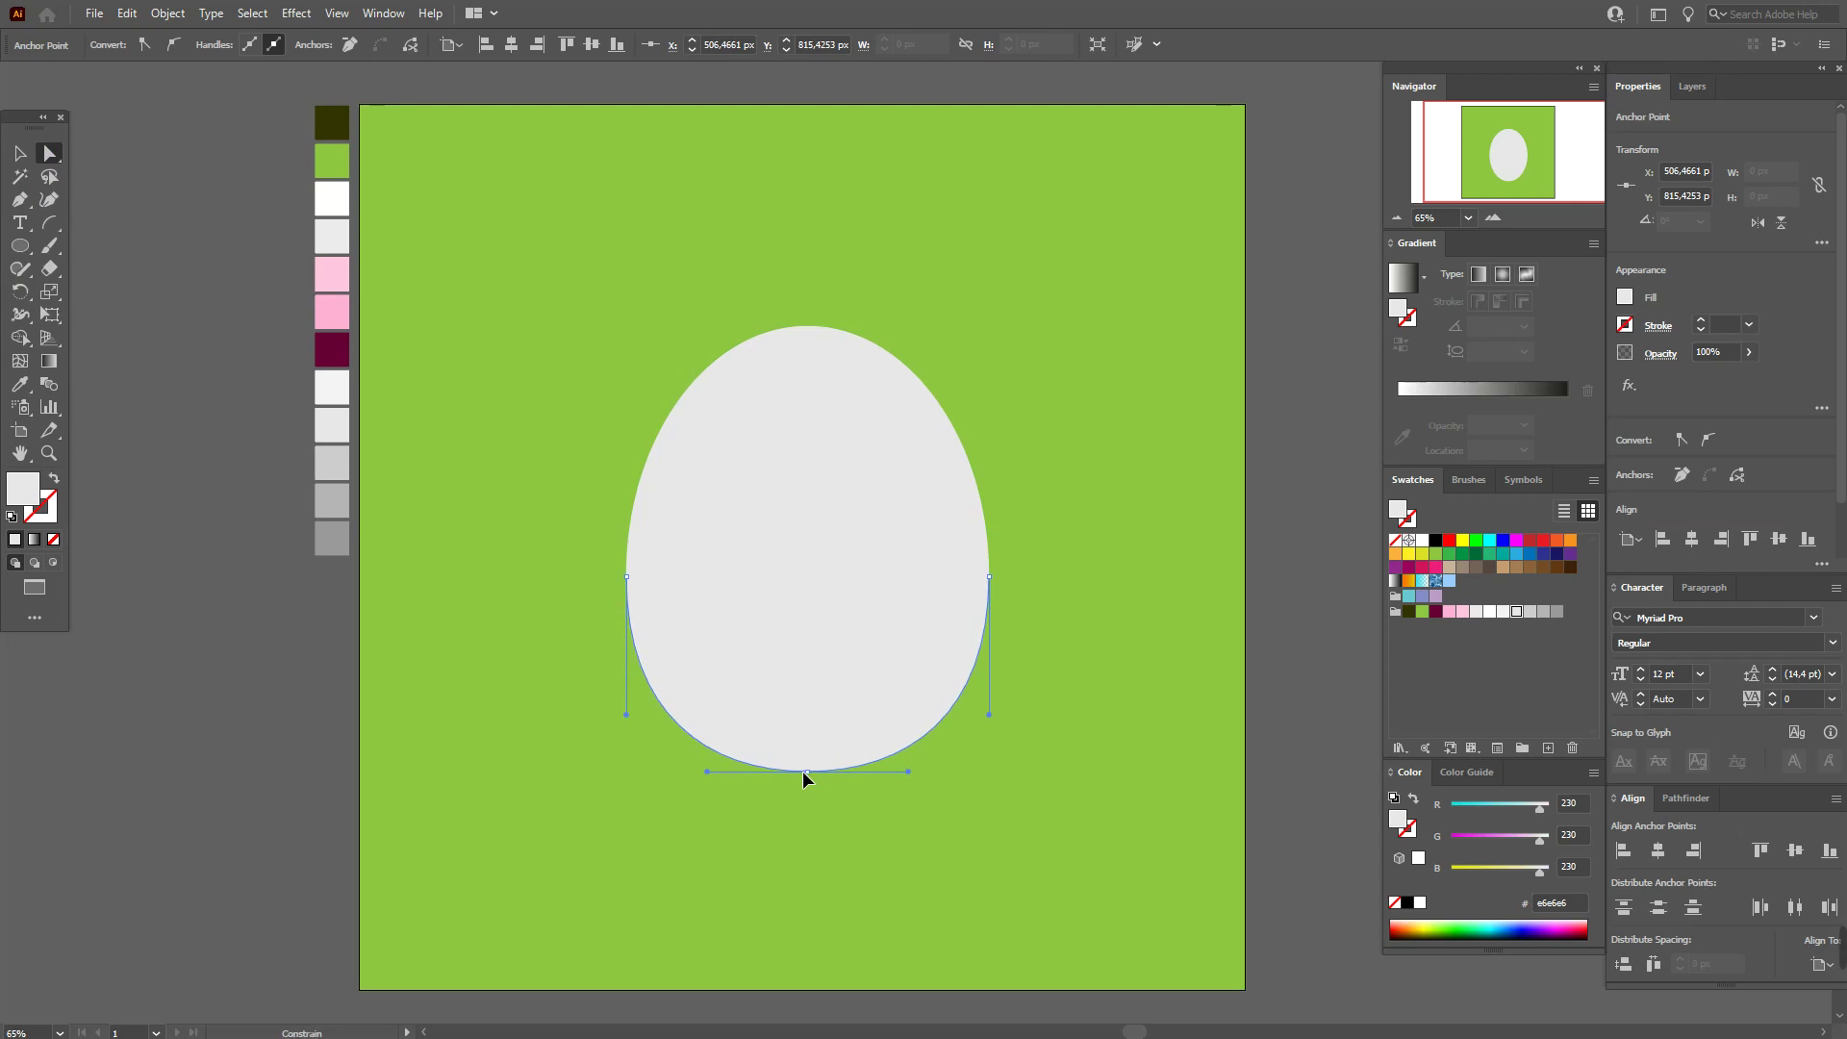
left_click_drag(803, 781, 806, 785)
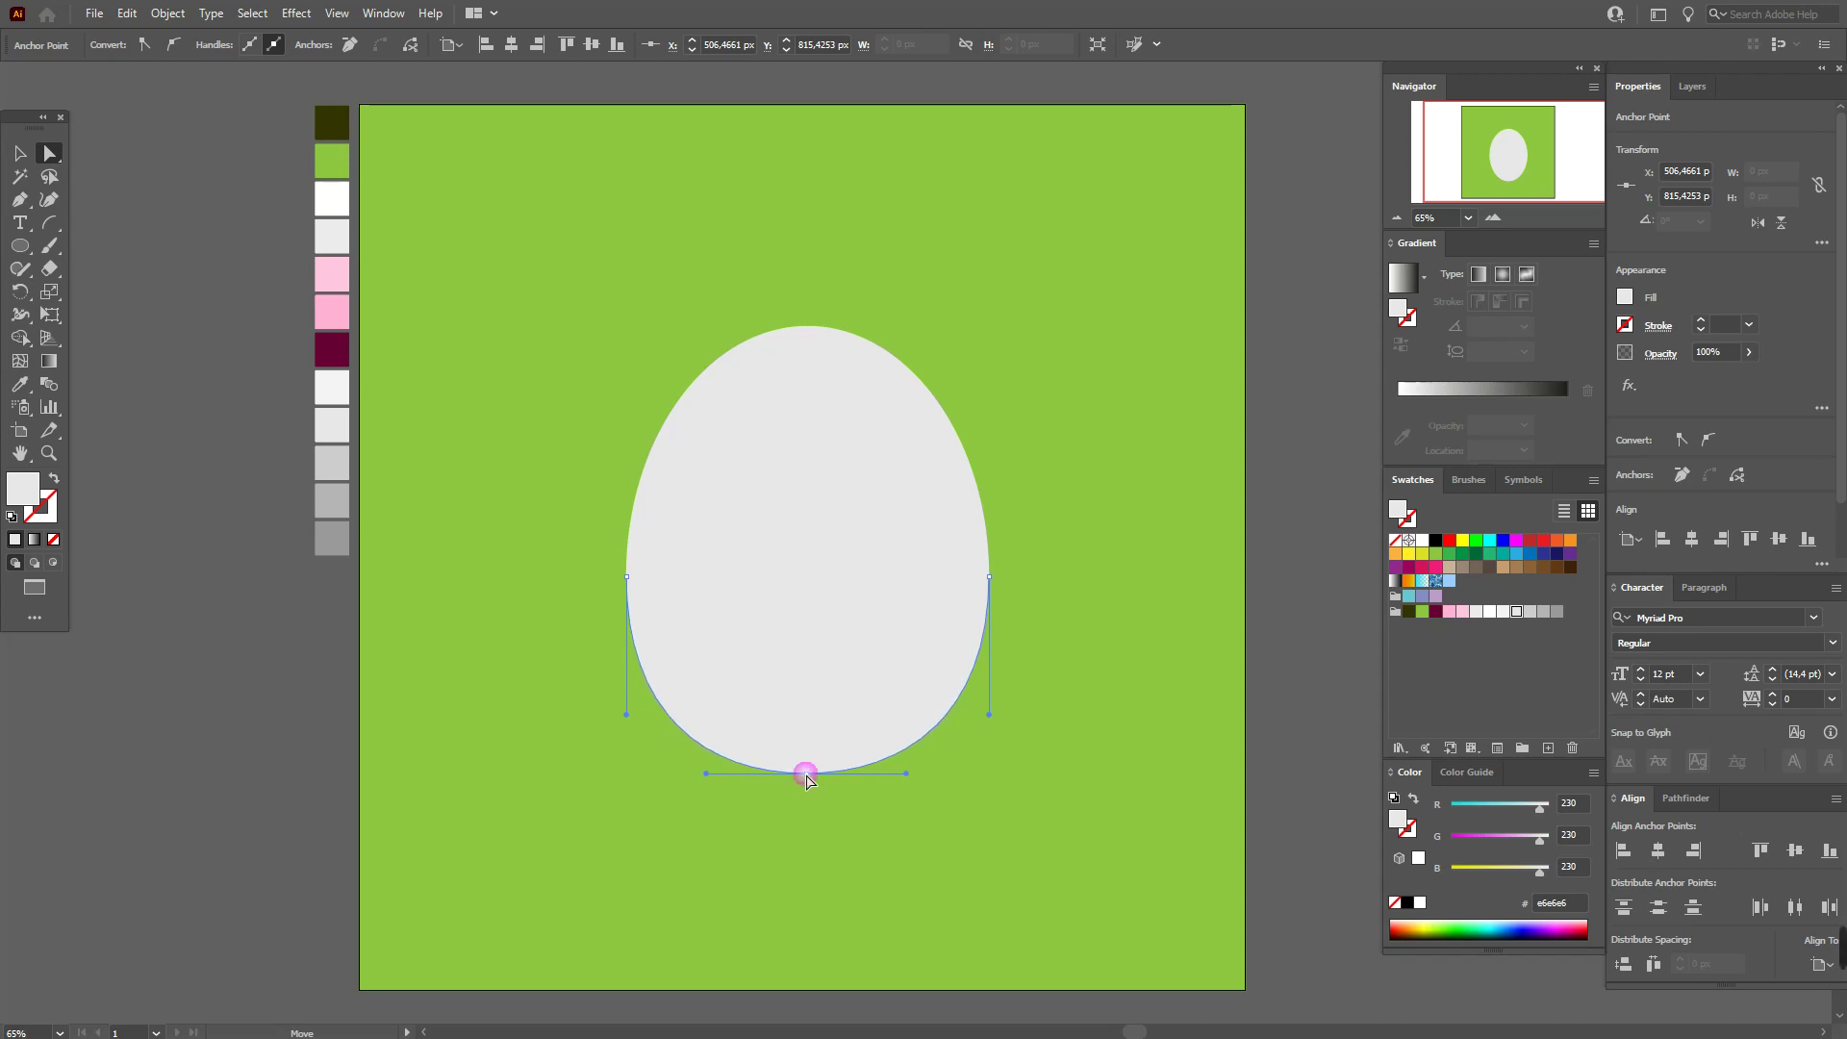
left_click(20, 153)
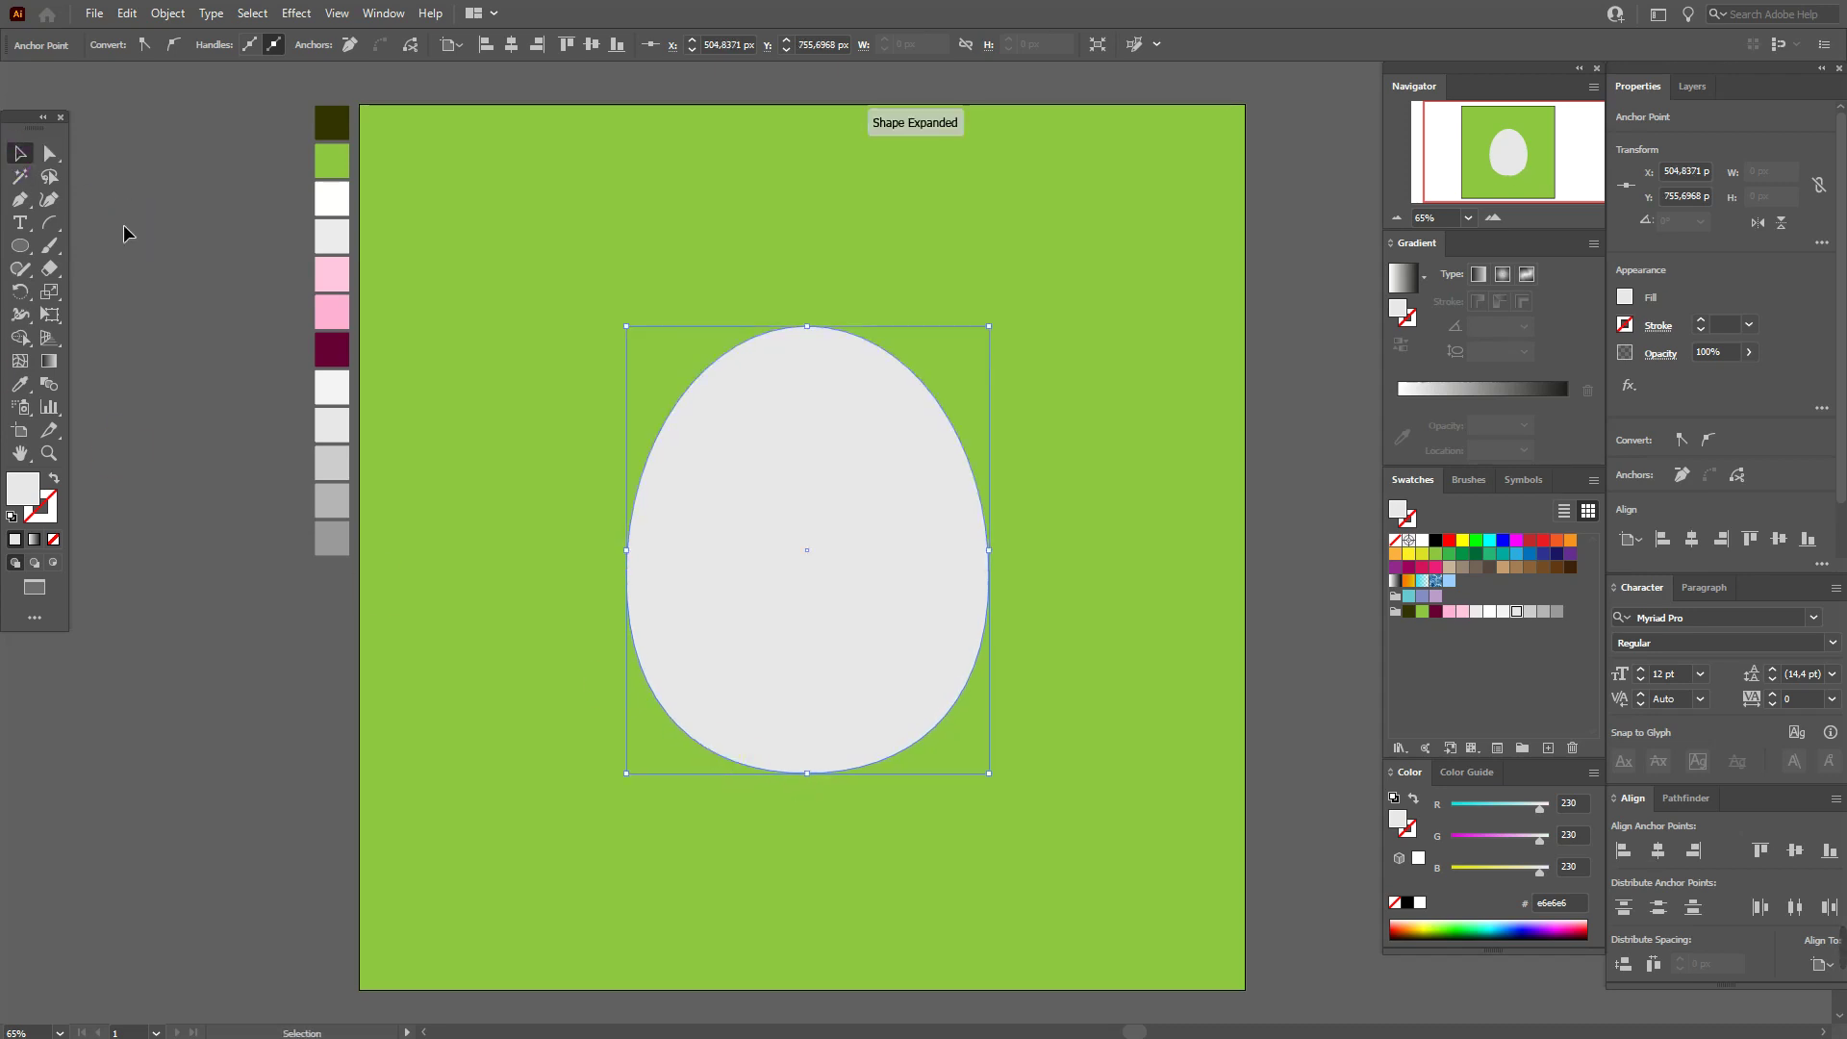
Taper the egg's top with a Free Distort effect
left_click(125, 233)
left_click(885, 602)
left_click(298, 13)
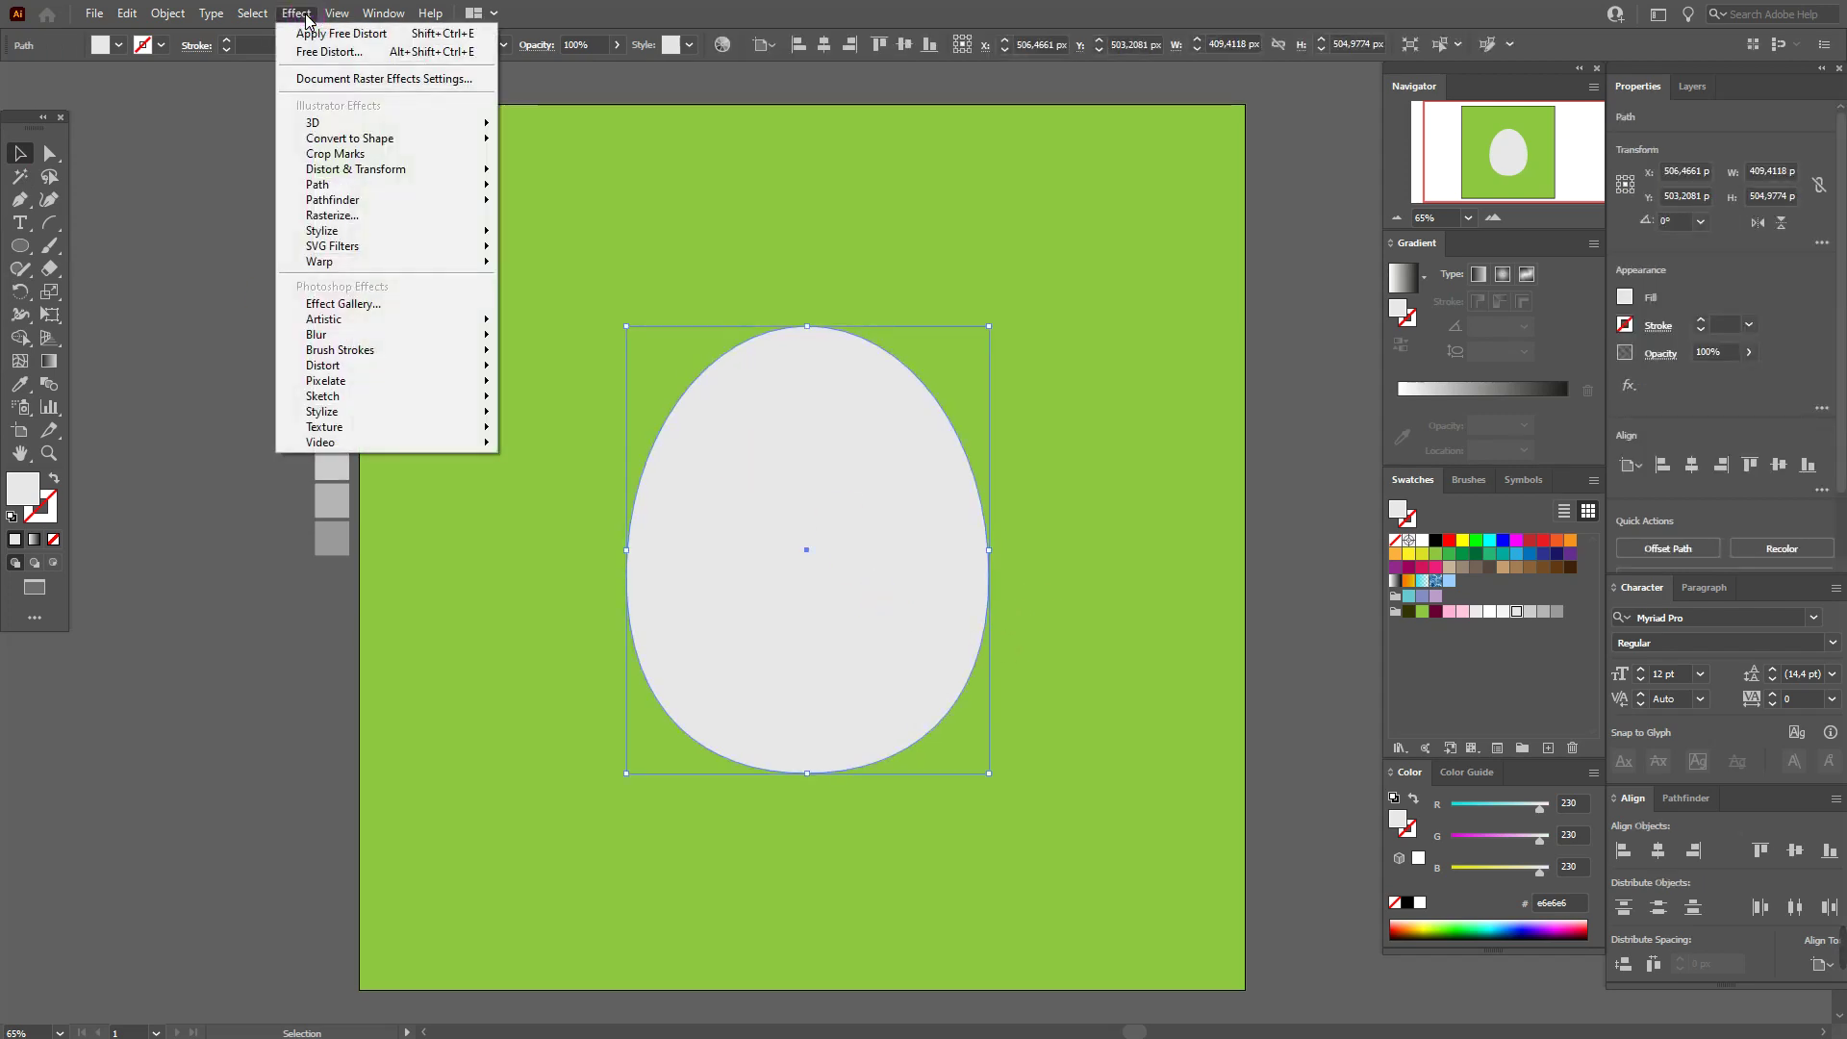
mouse_move(355, 170)
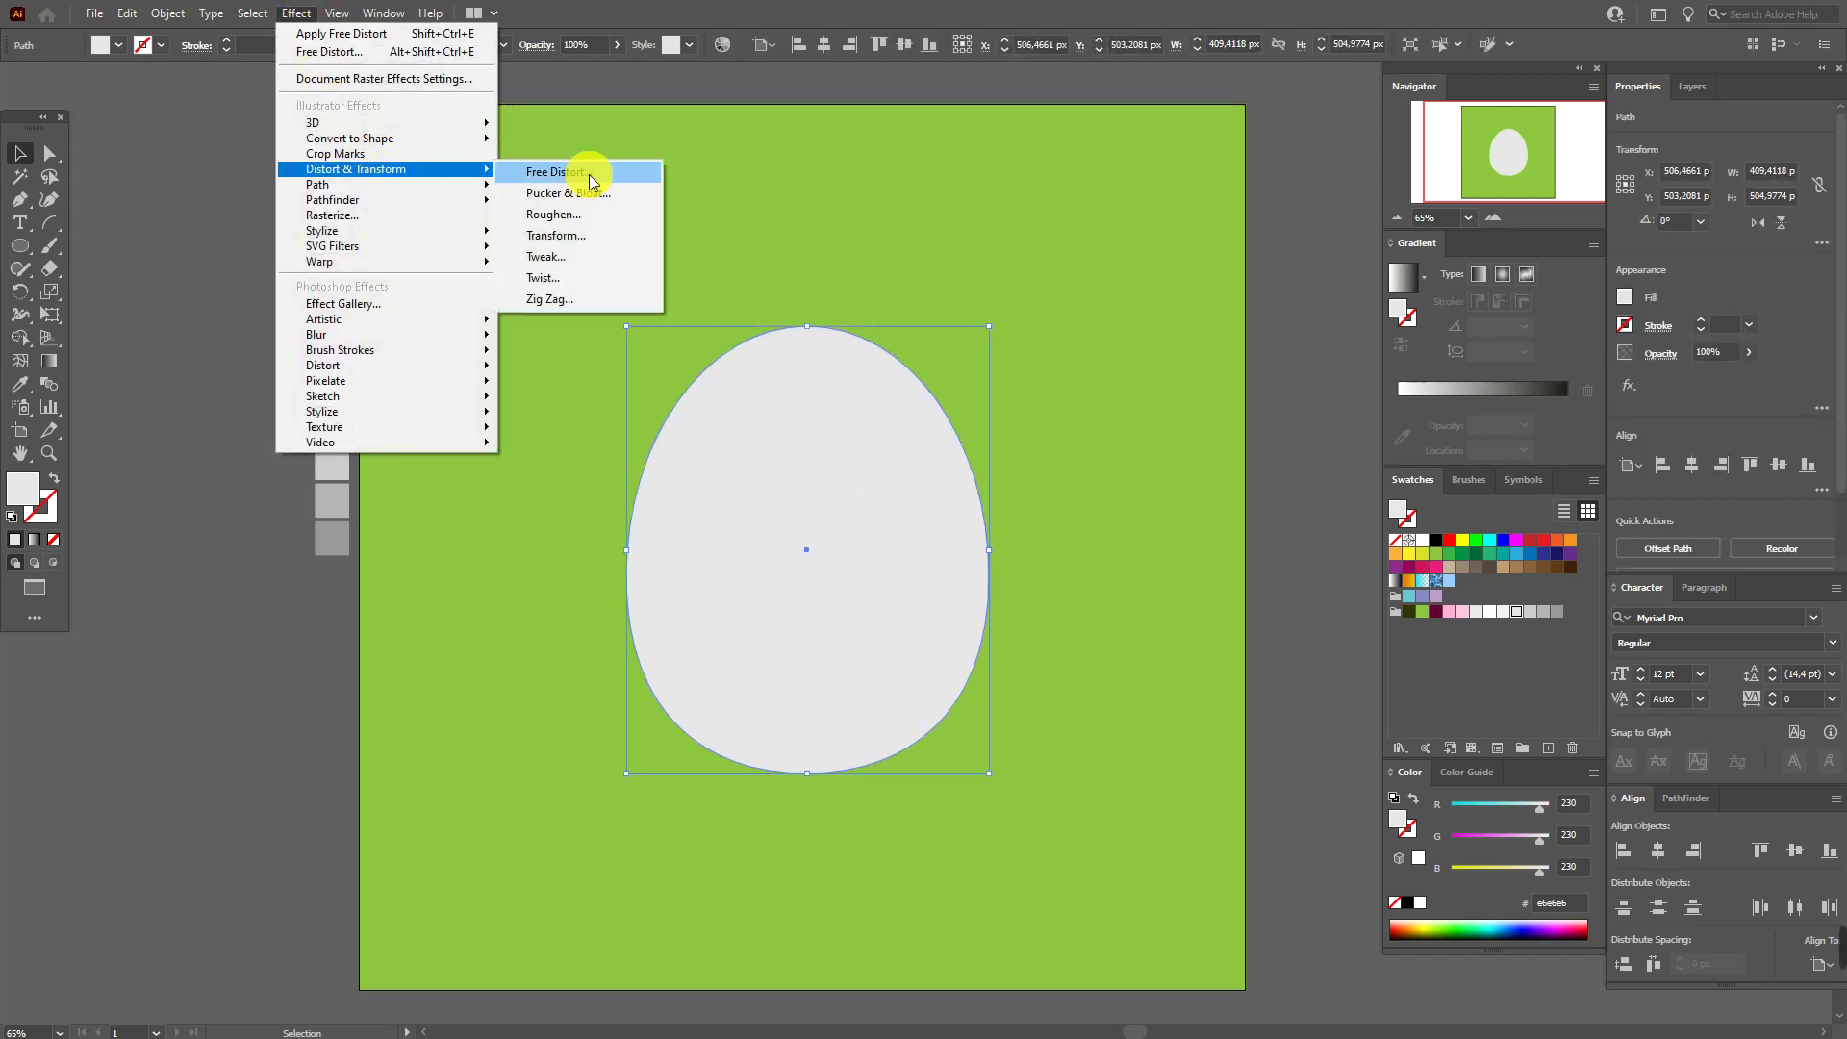
left_click(591, 174)
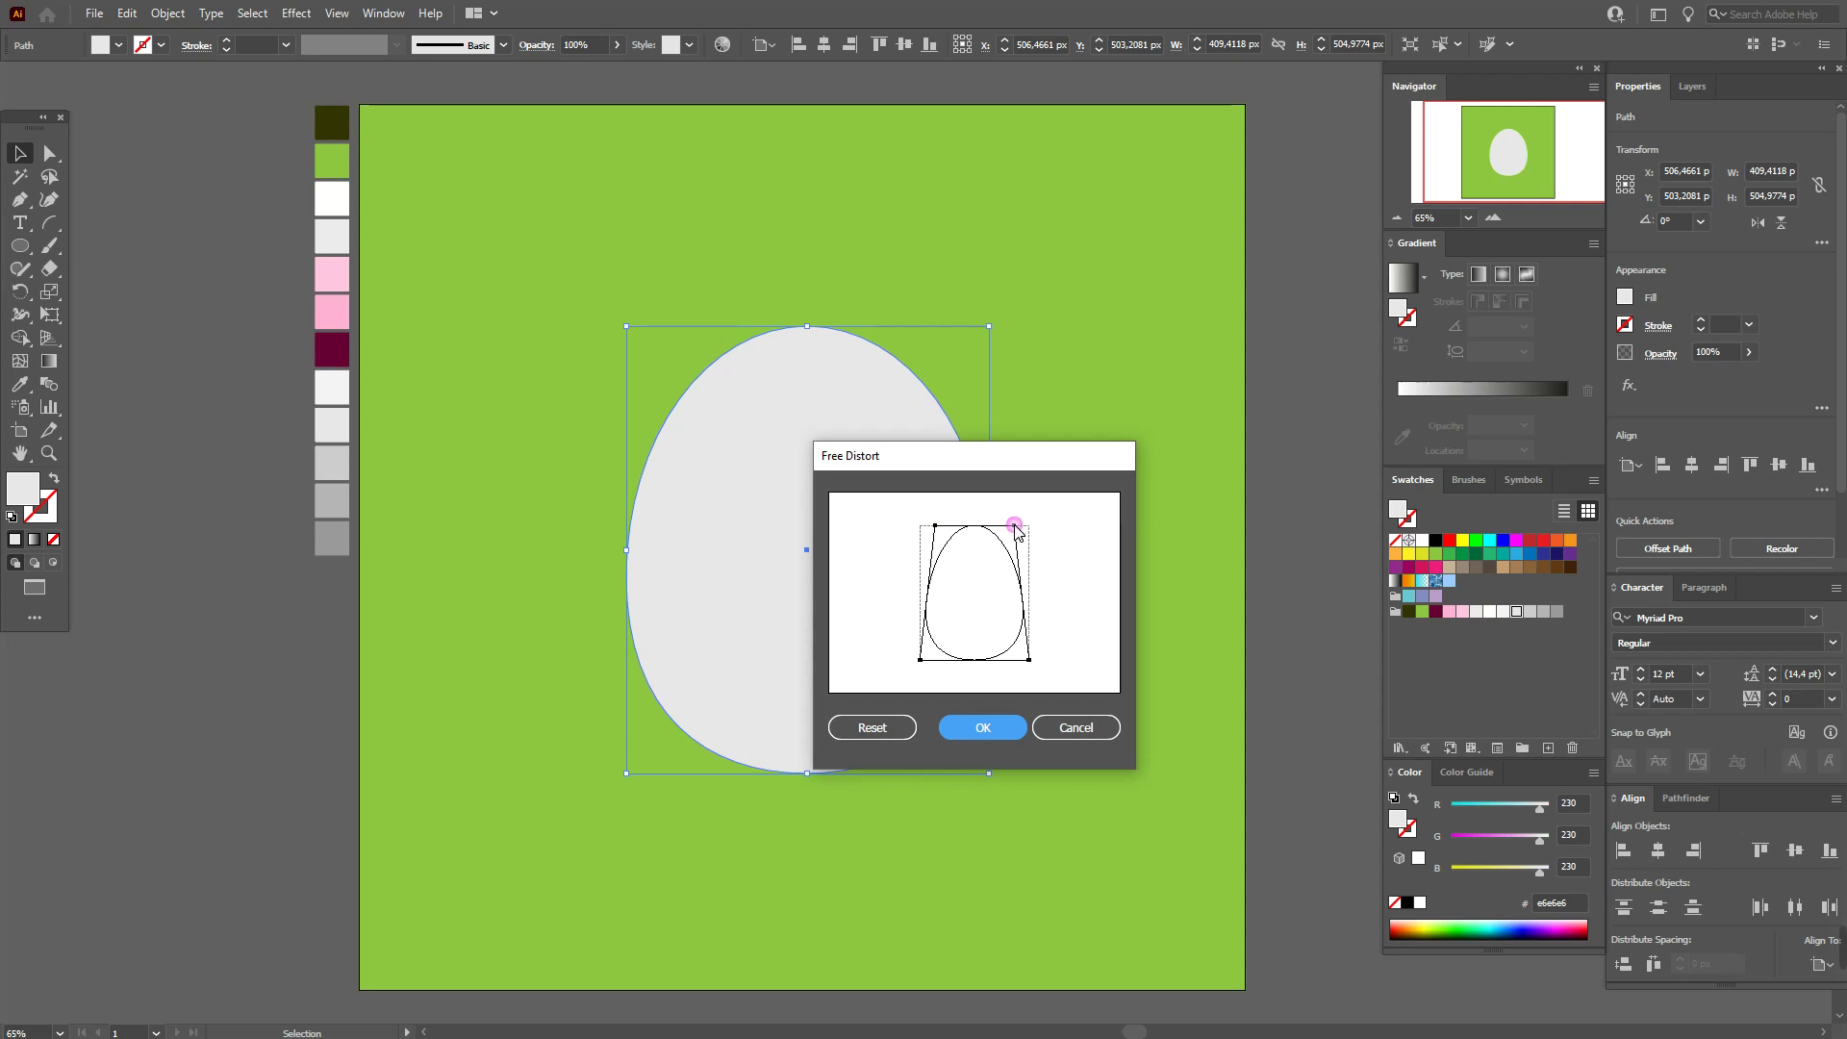
left_click(996, 727)
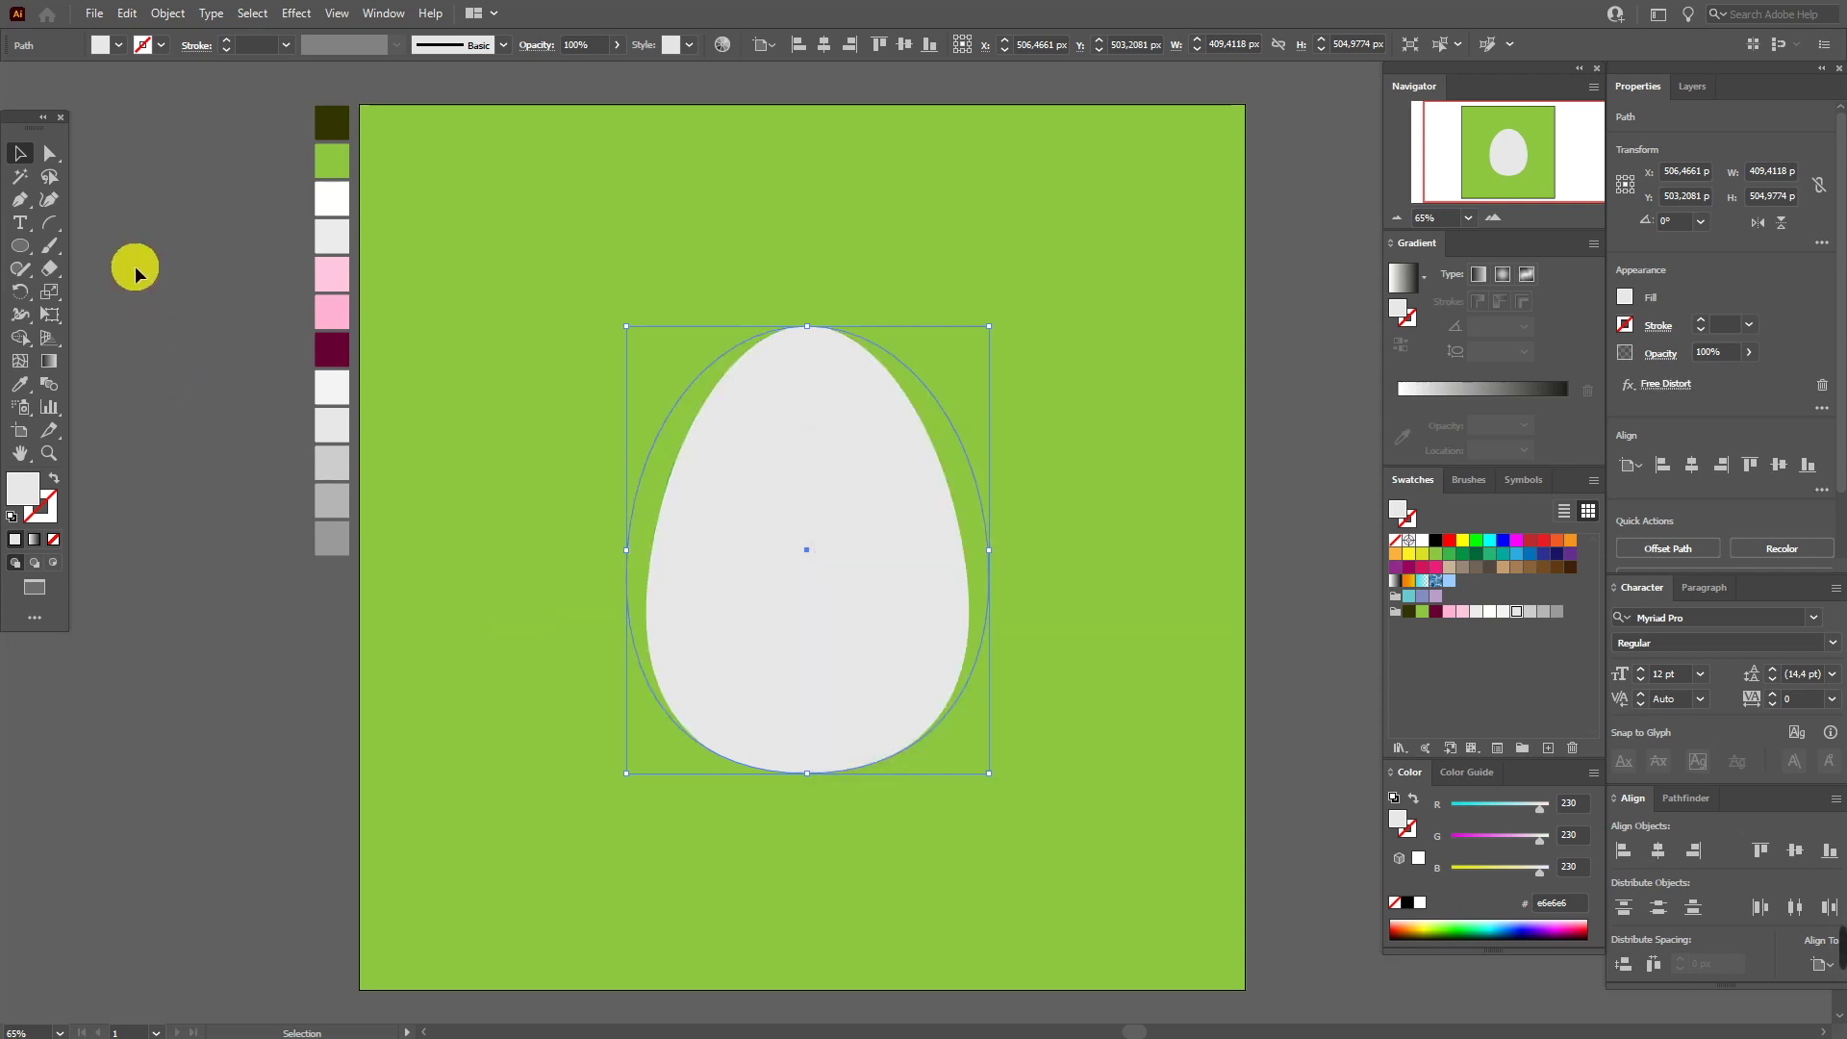
Expand the distortion's appearance, then widen and lengthen the egg slightly
left_click(168, 14)
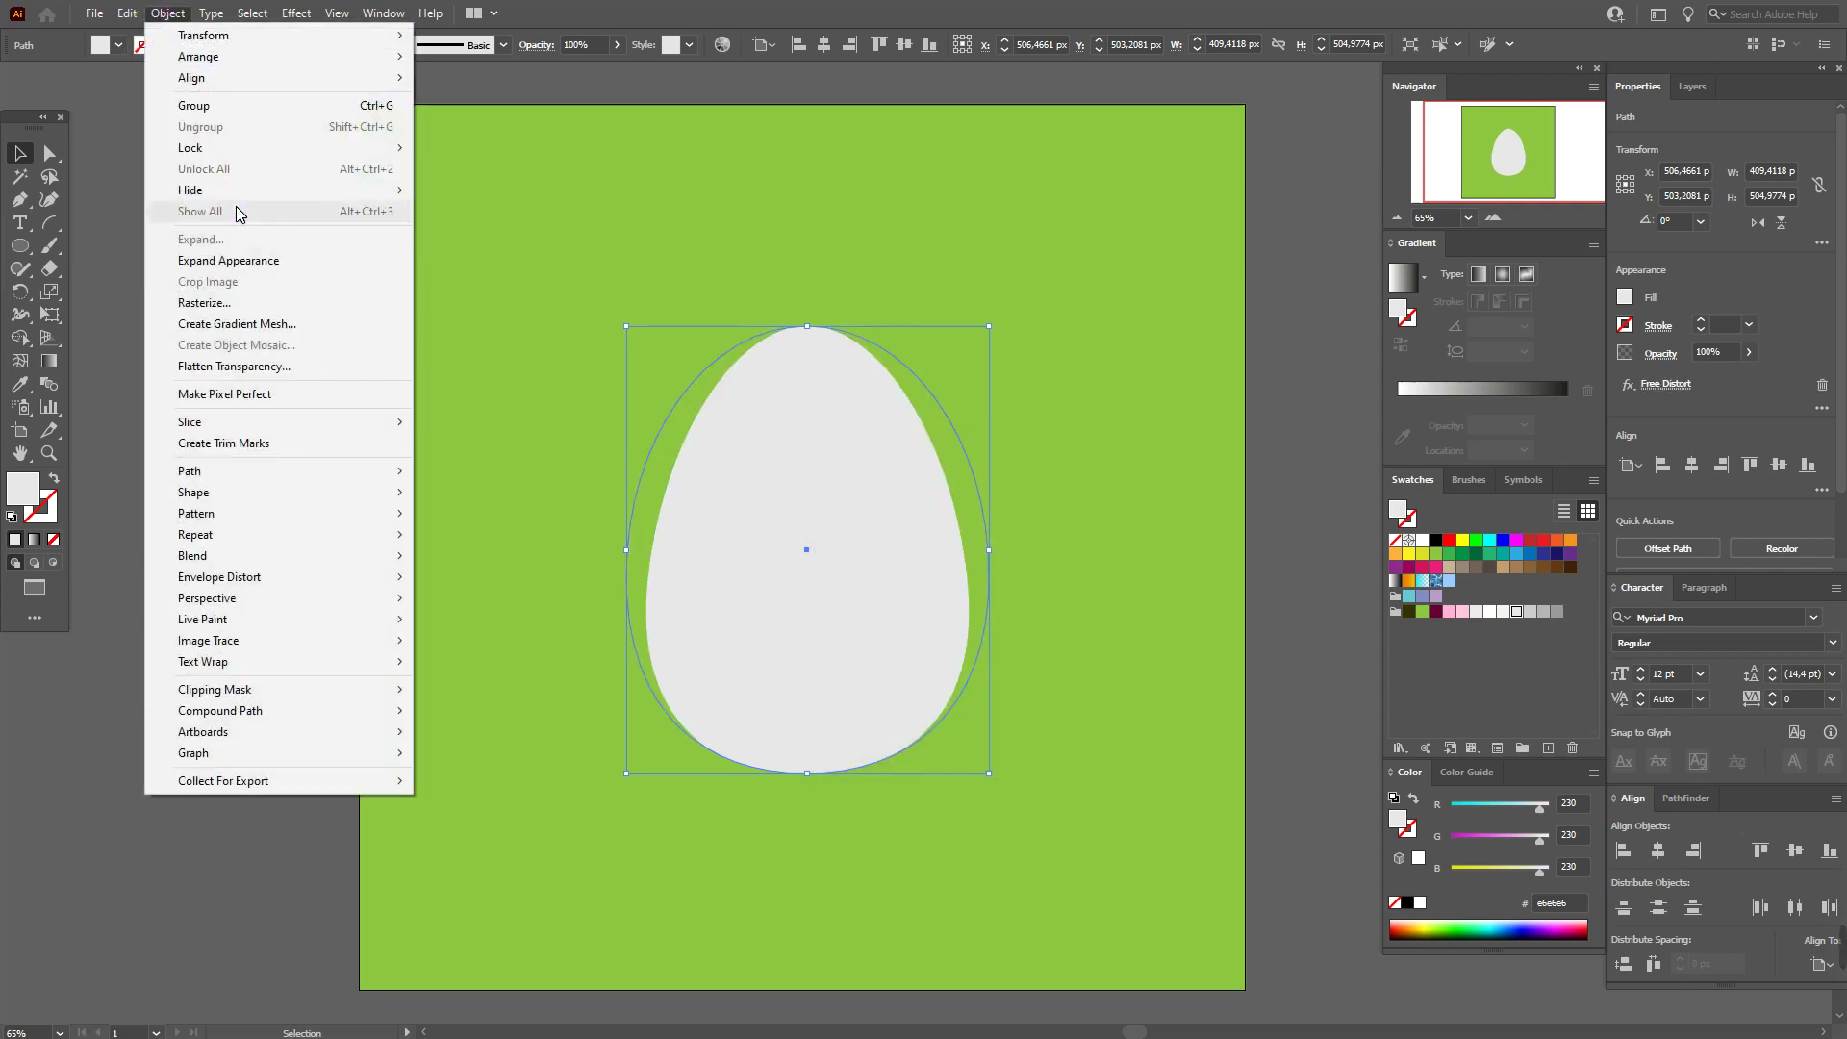
left_click(243, 264)
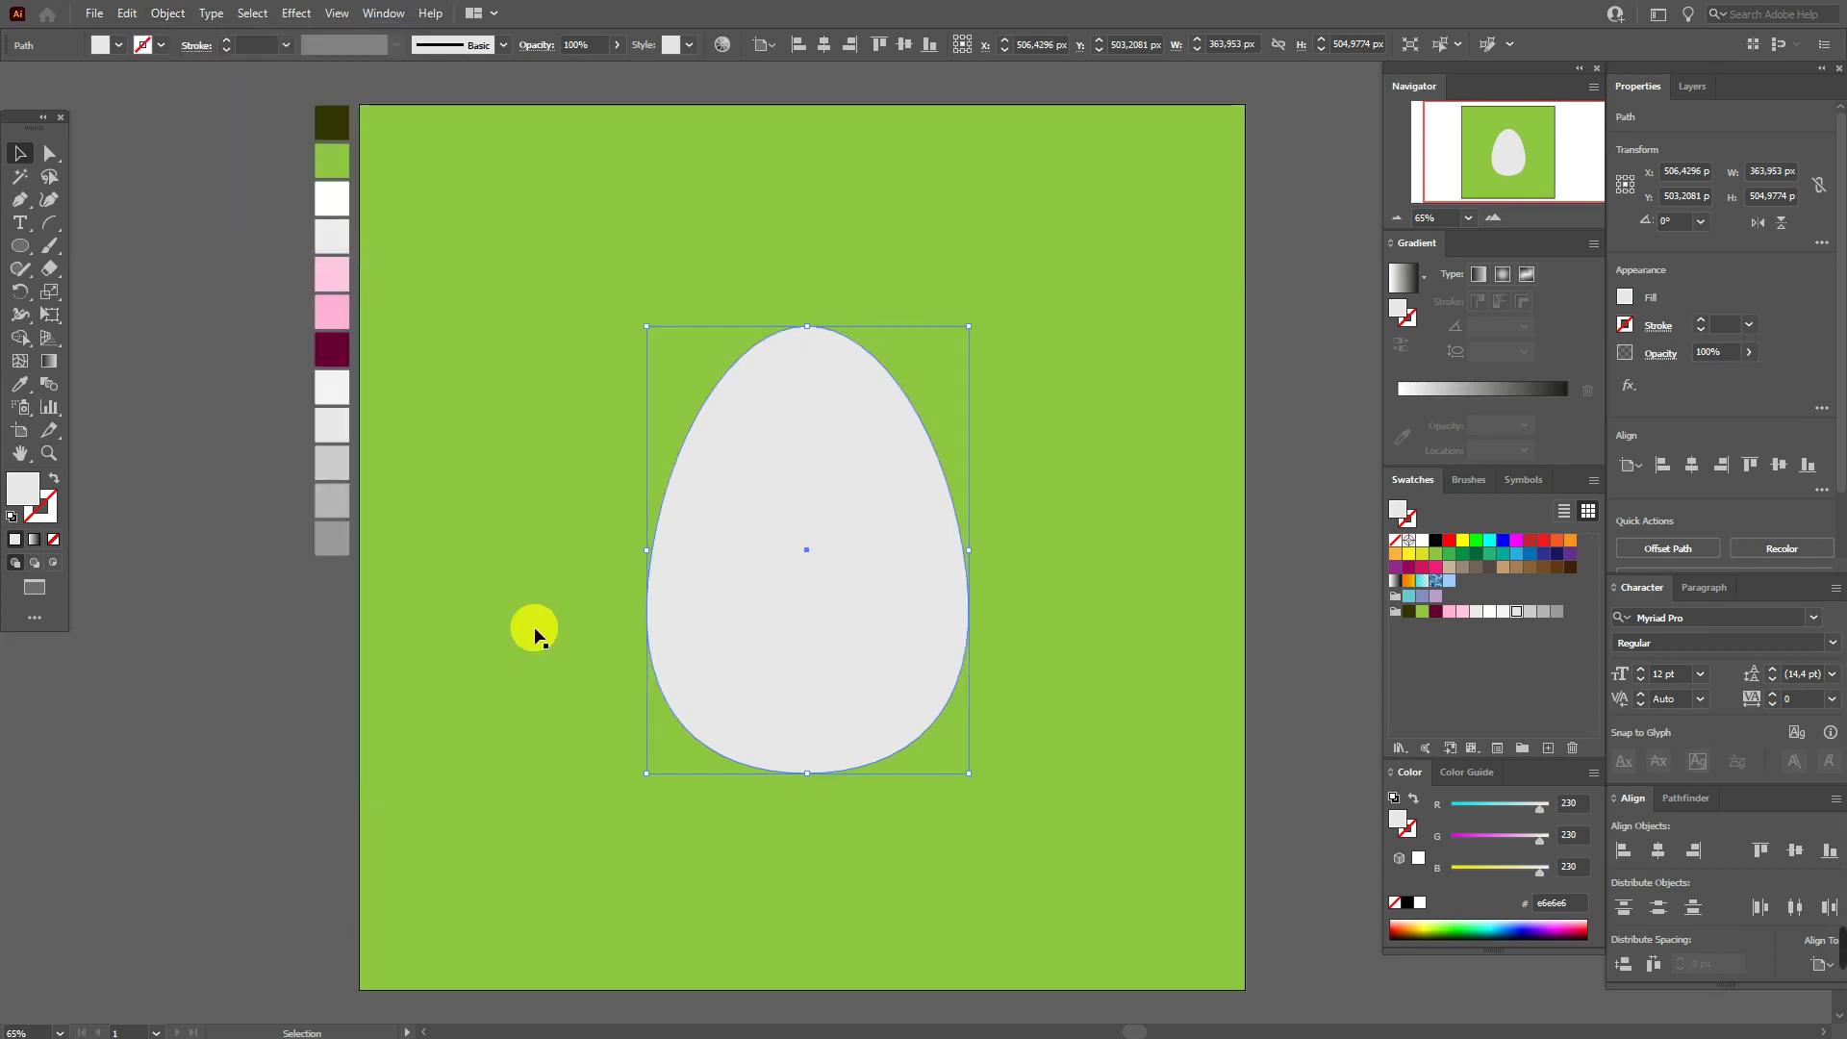
left_click_drag(652, 562, 645, 563)
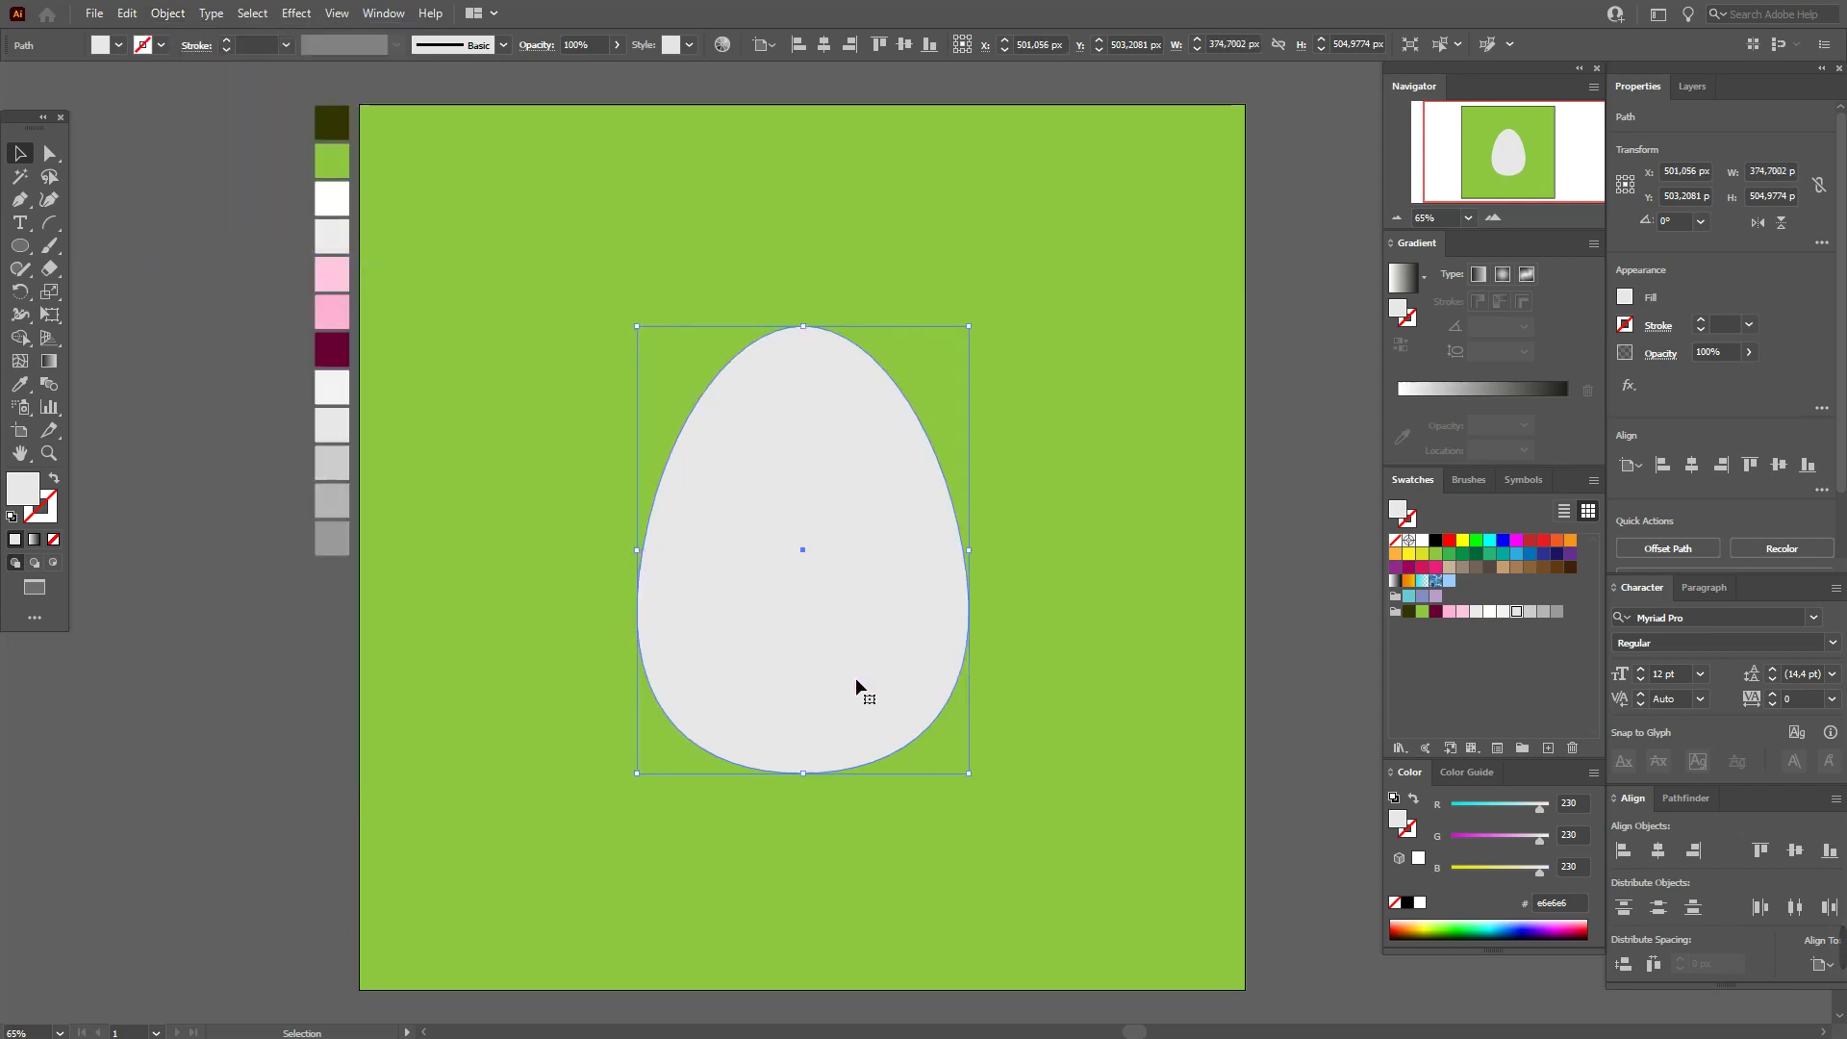
left_click_drag(807, 782, 806, 788)
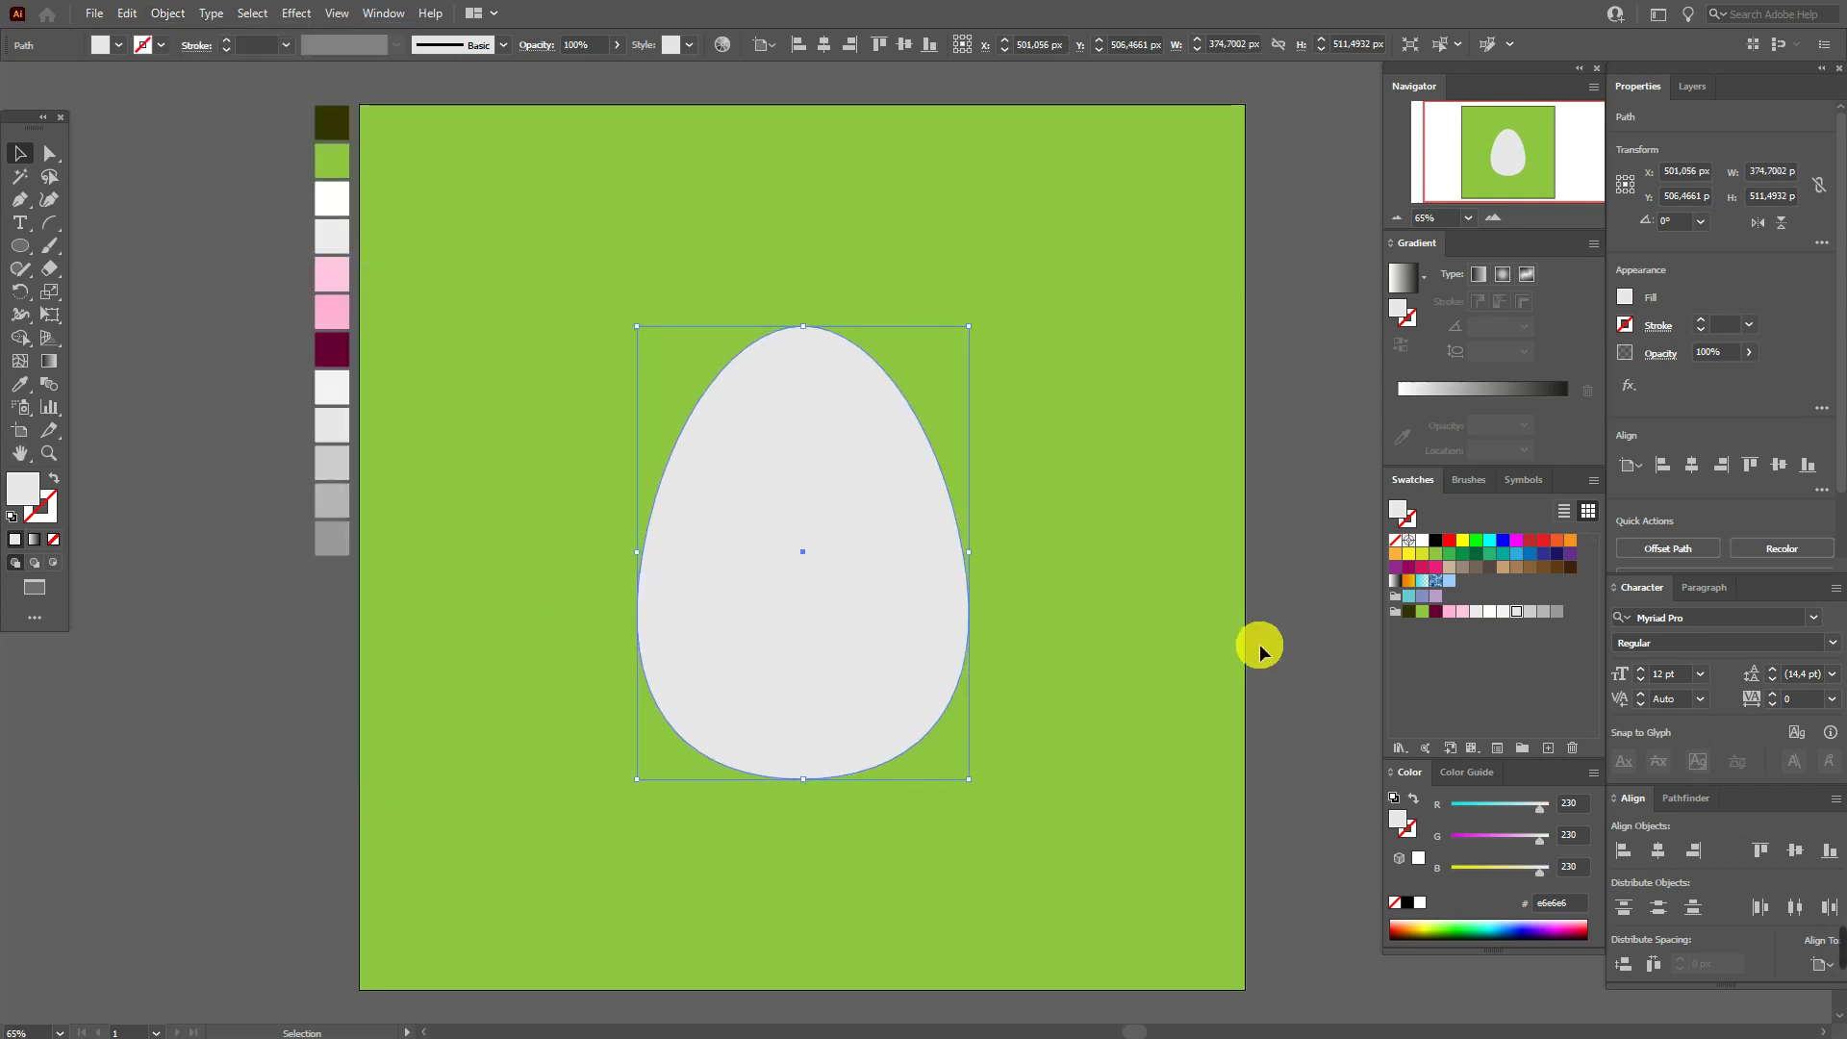
left_click(1286, 640)
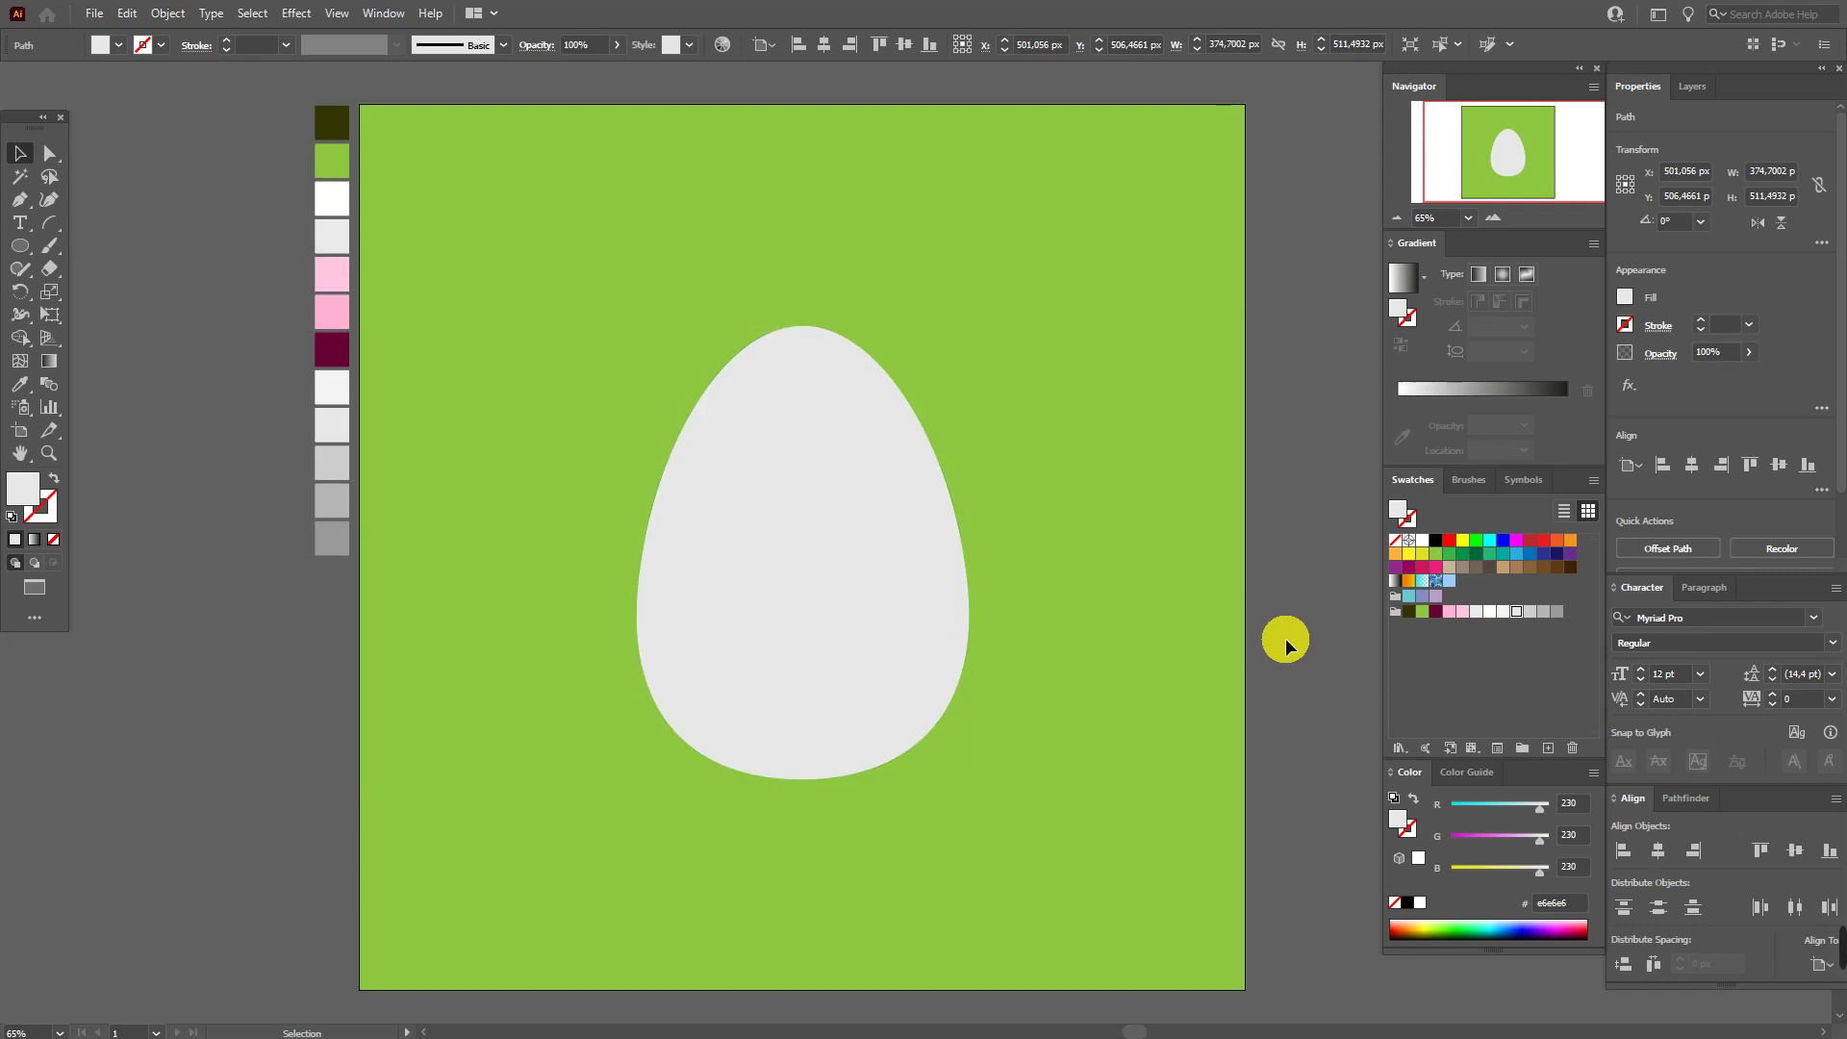
Convert the egg into a gradient mesh
left_click(939, 571)
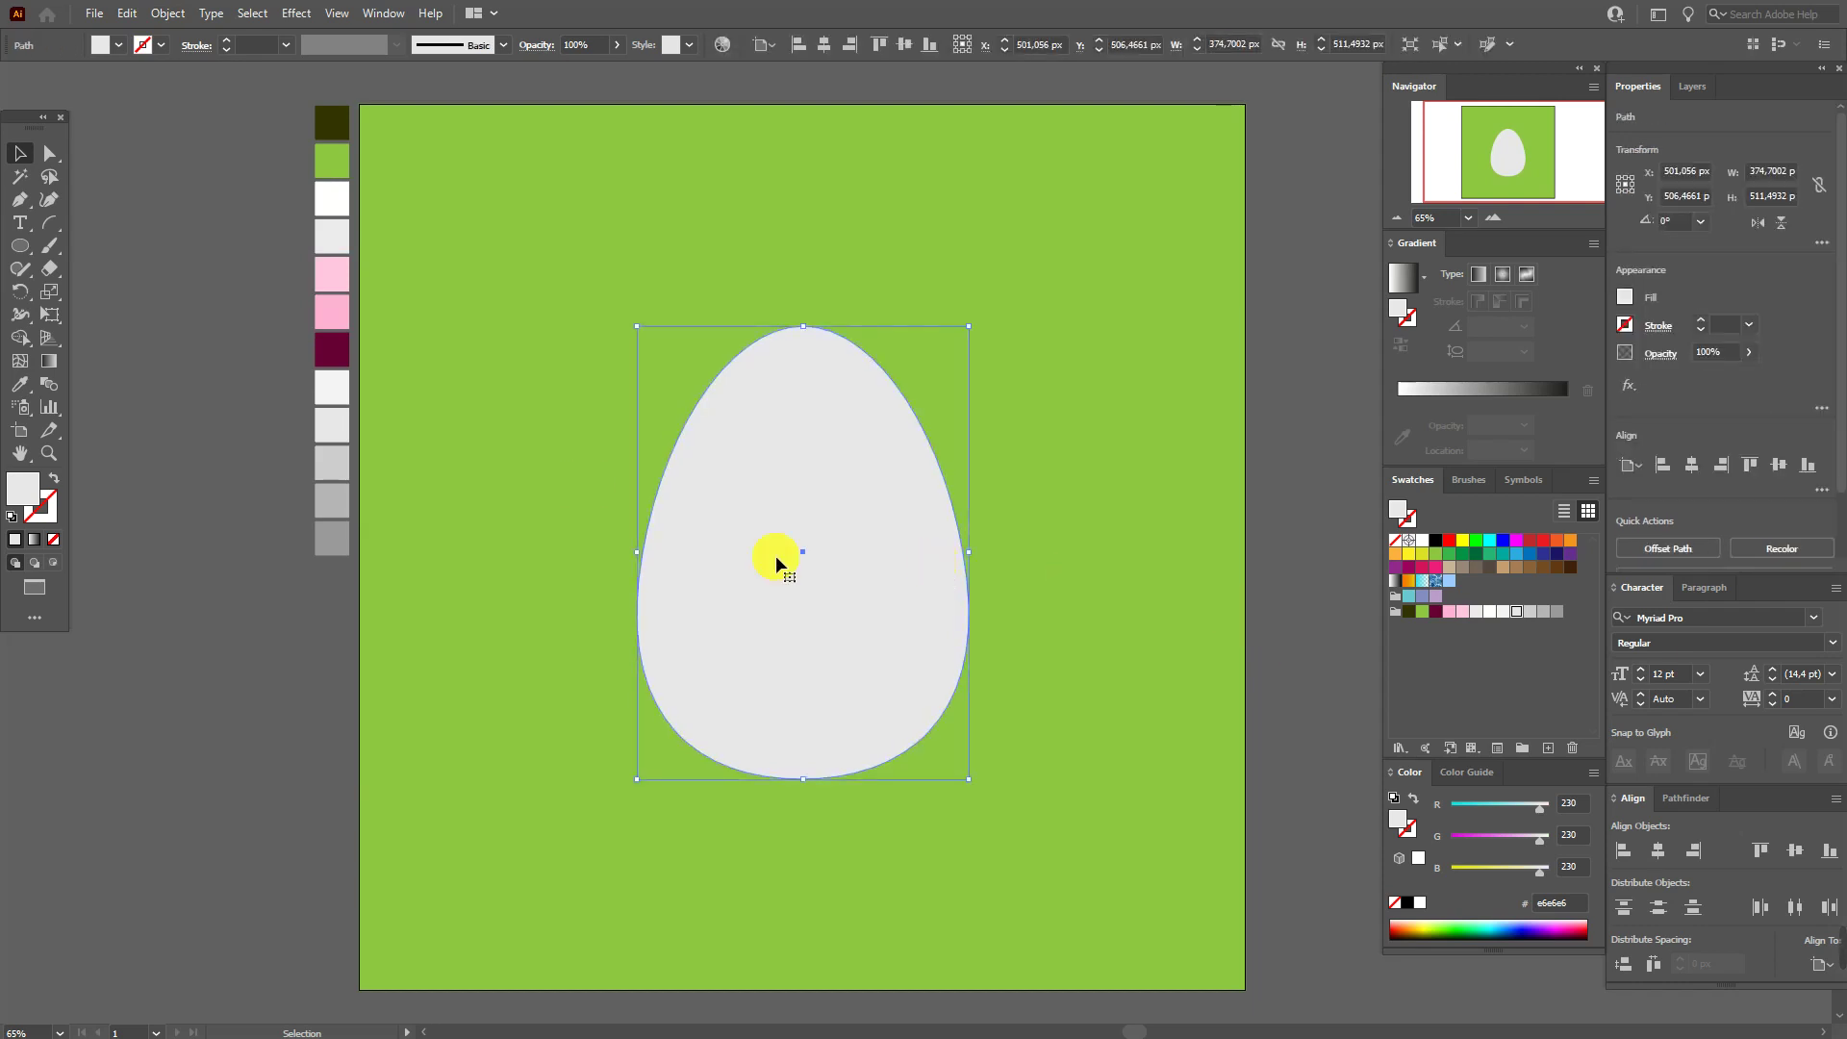
left_click(166, 25)
left_click(317, 321)
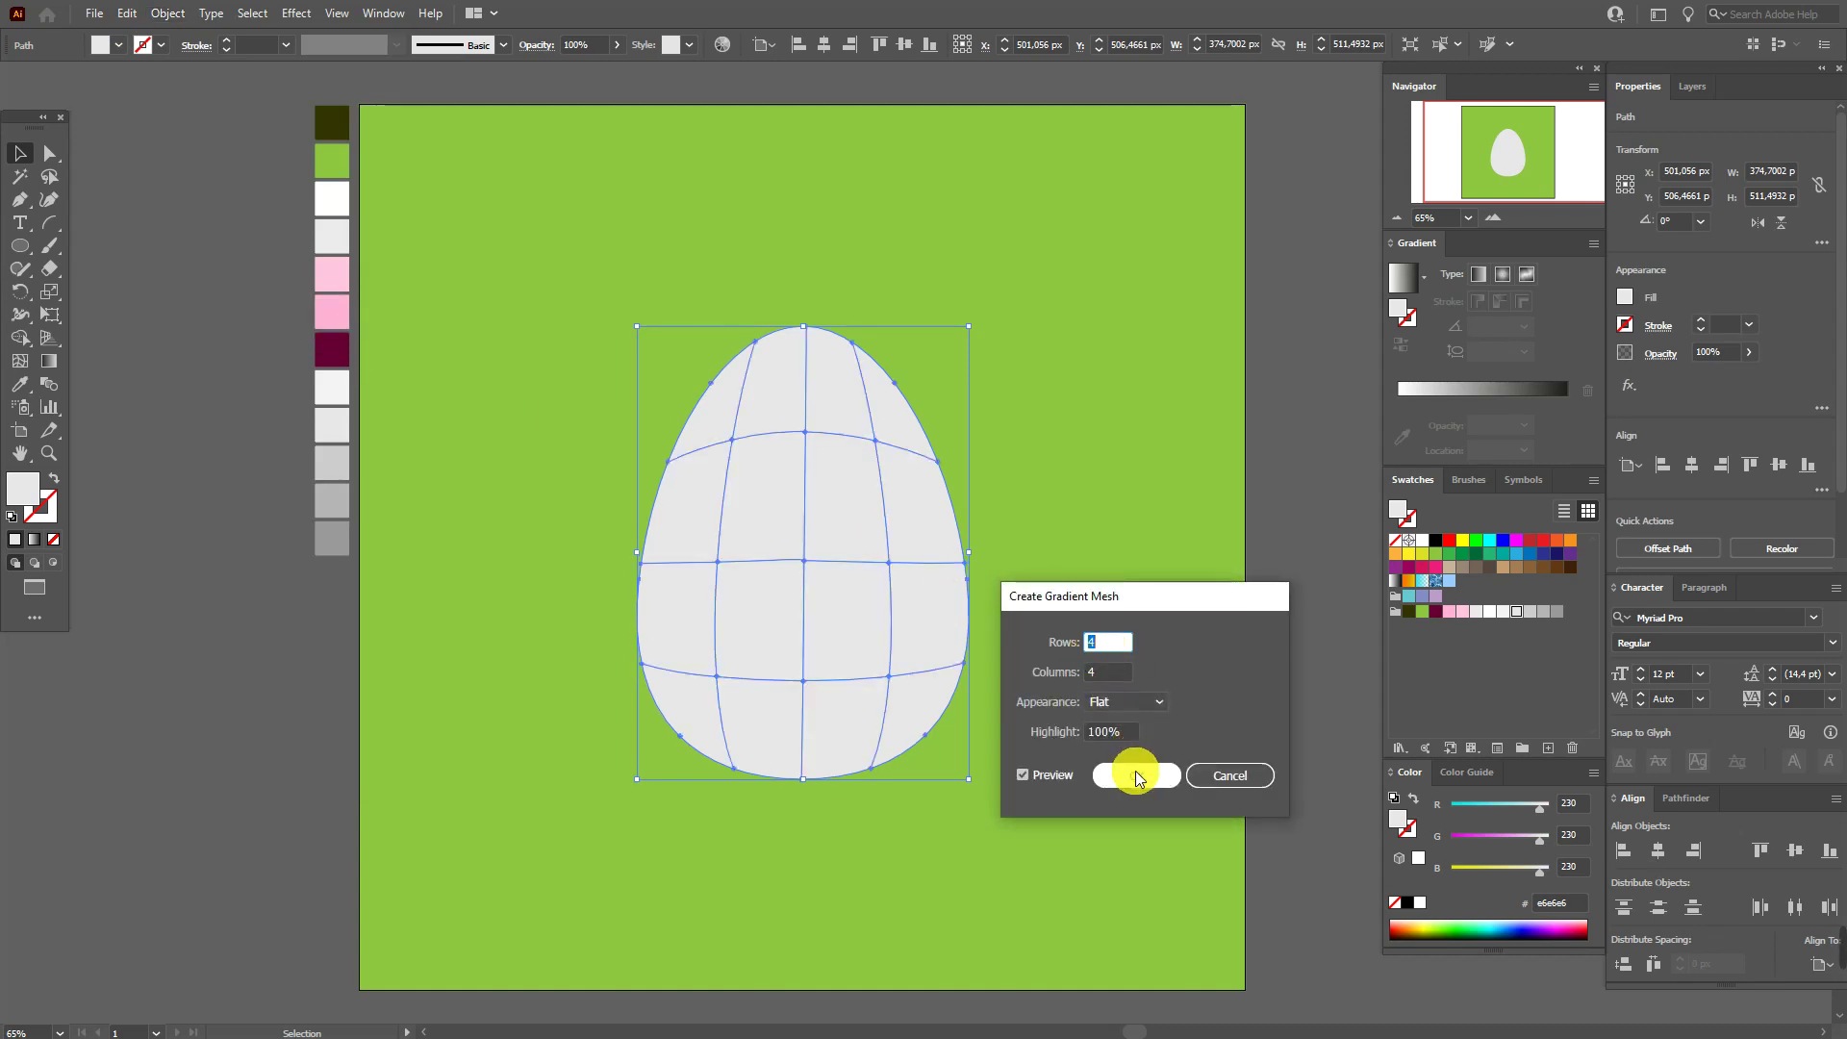
left_click(1135, 772)
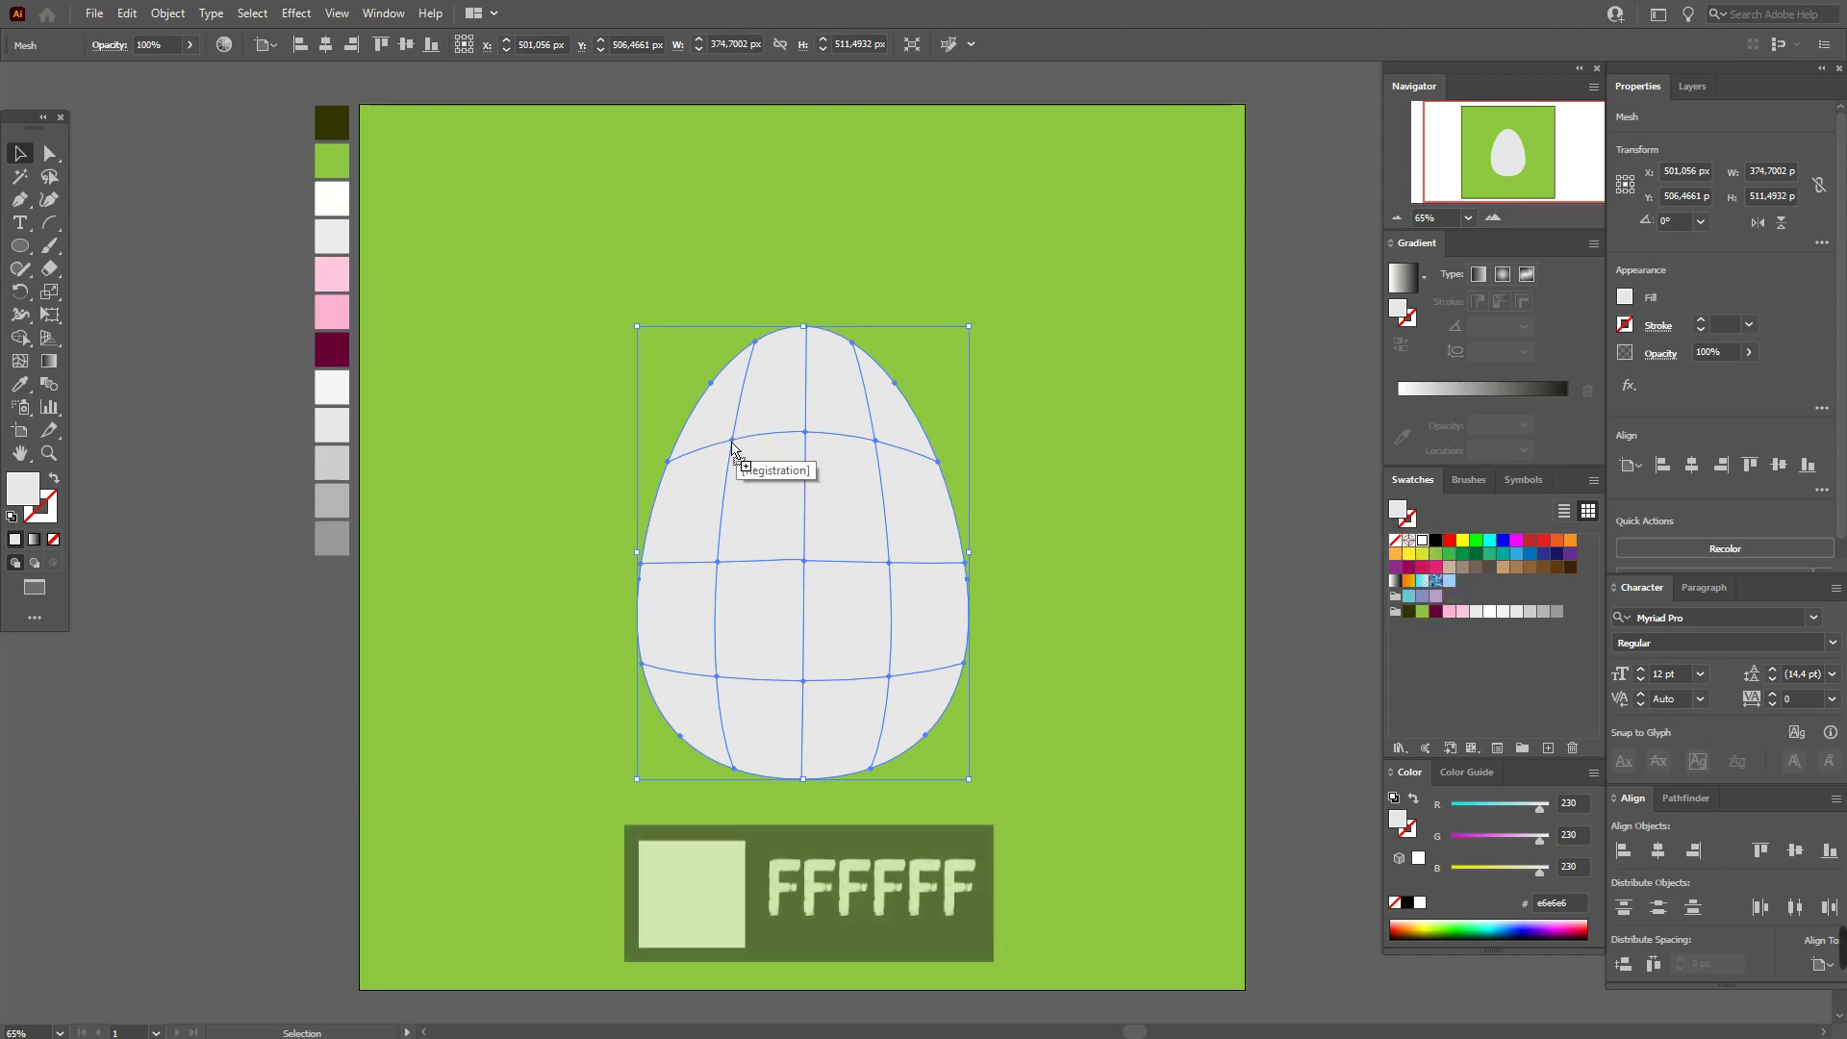
Keep the top-left mesh point white and shade the lower mesh points with greys
left_click(731, 440)
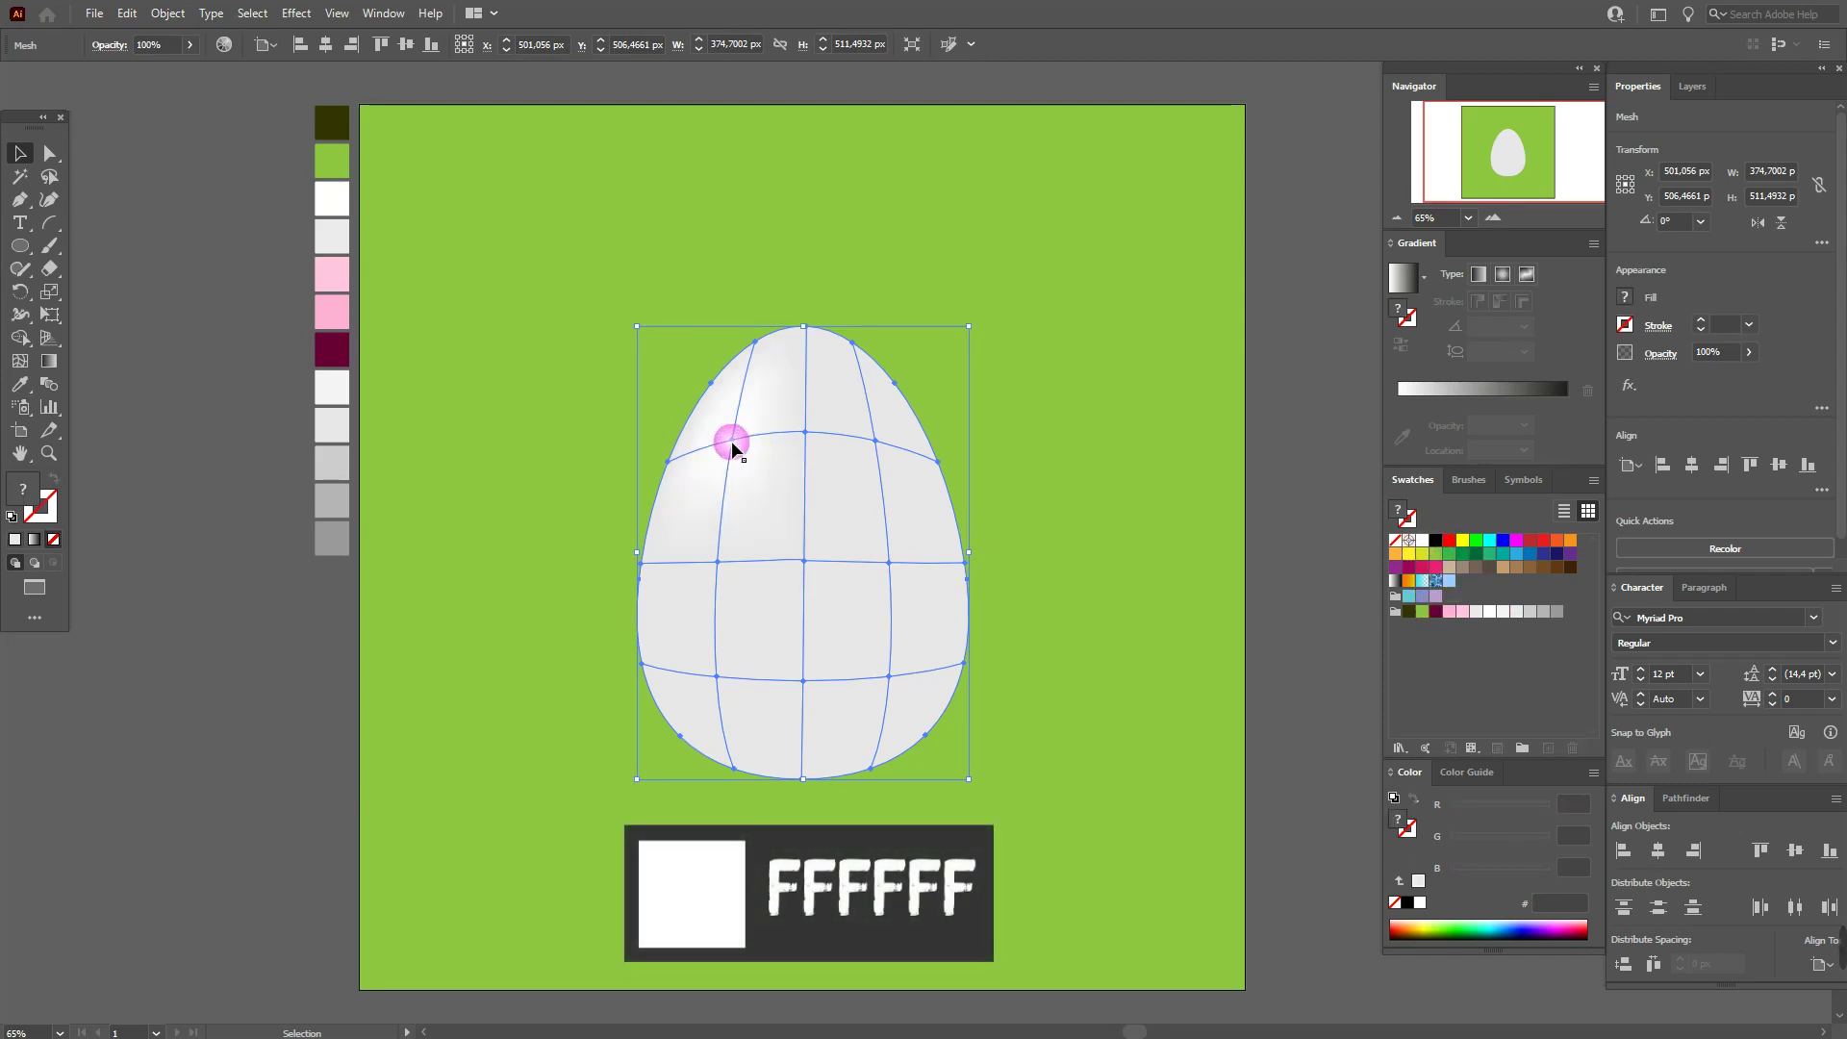
left_click(1496, 613)
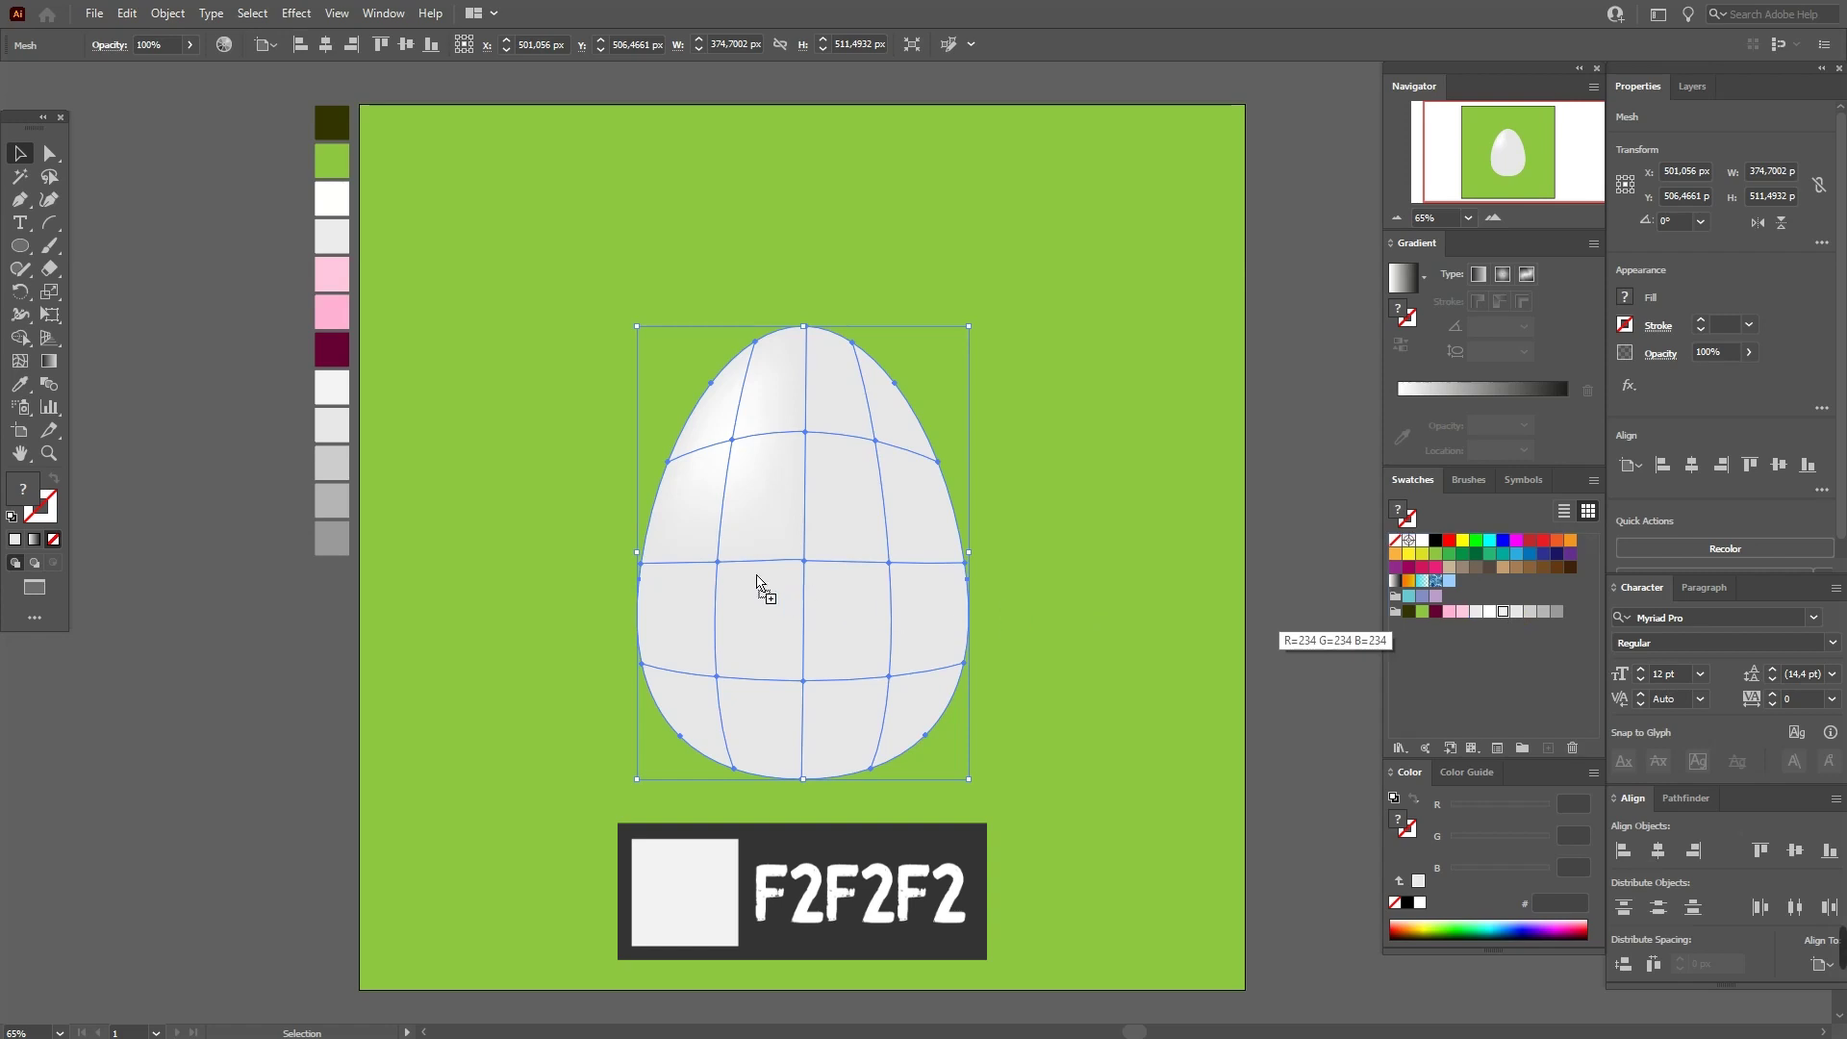
left_click(874, 484)
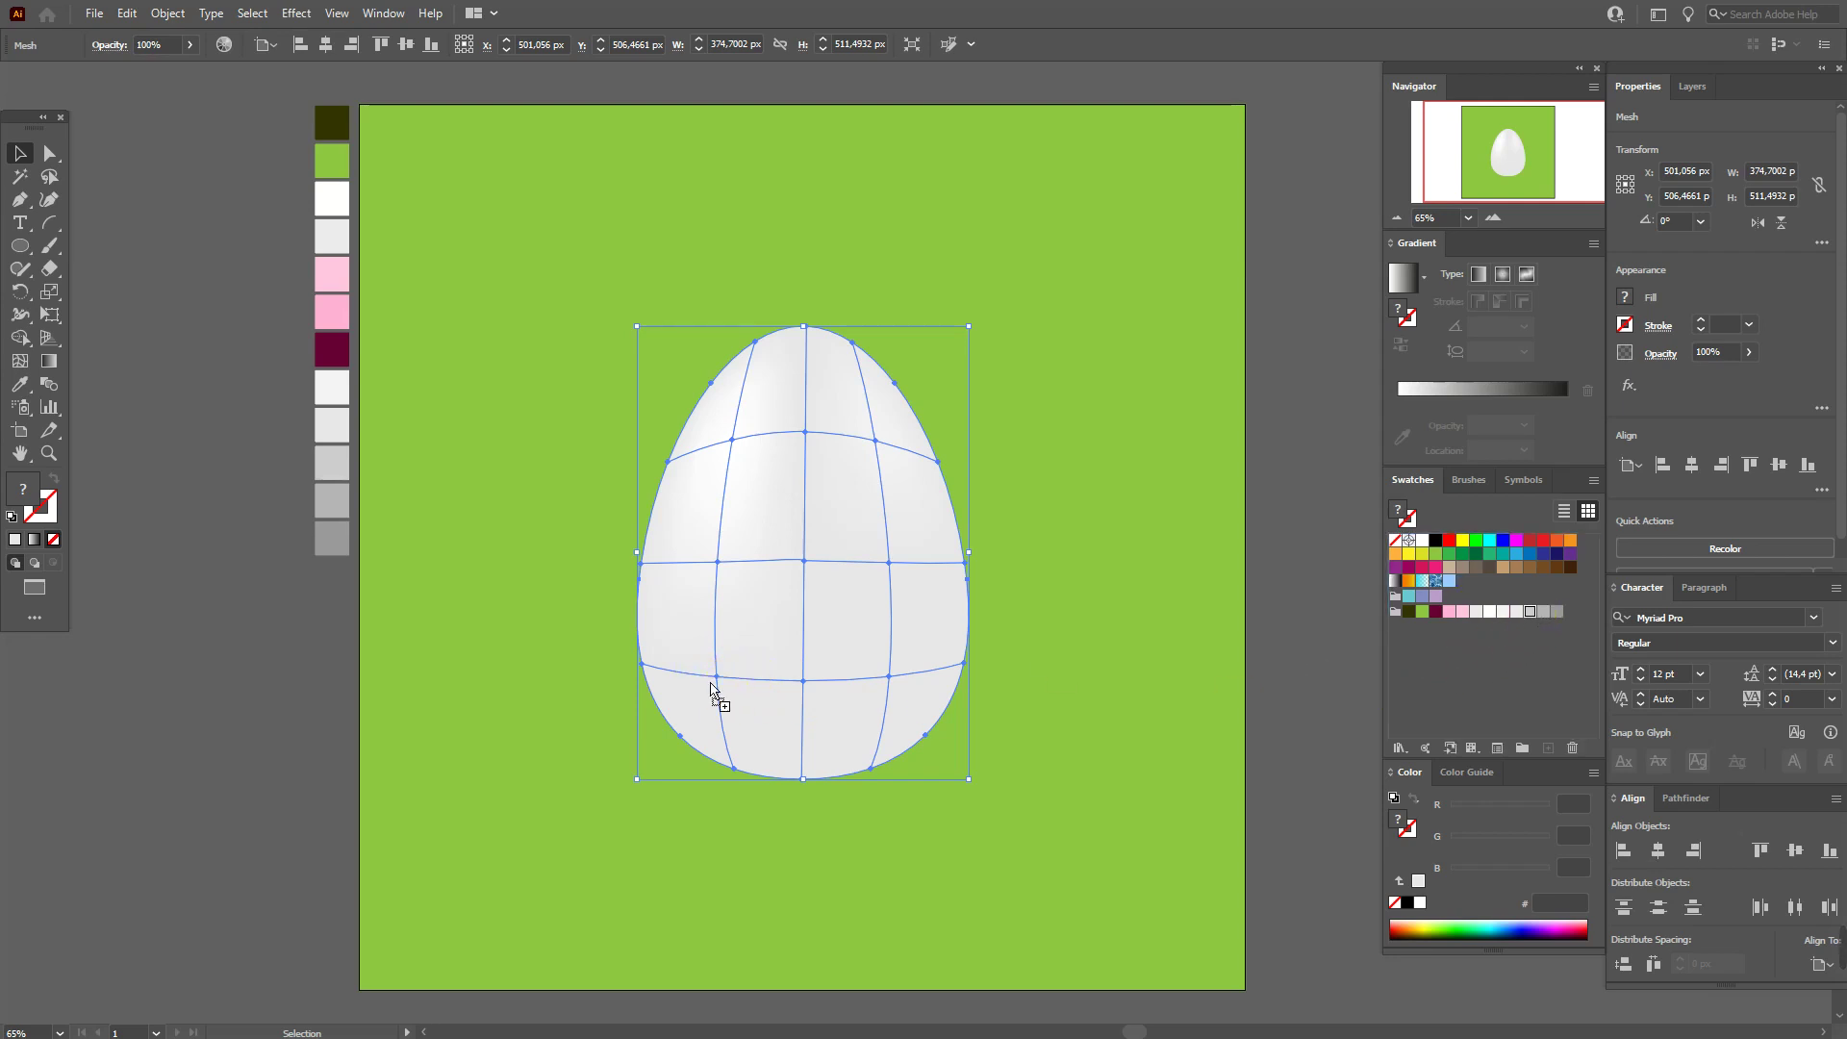
left_click(1530, 611)
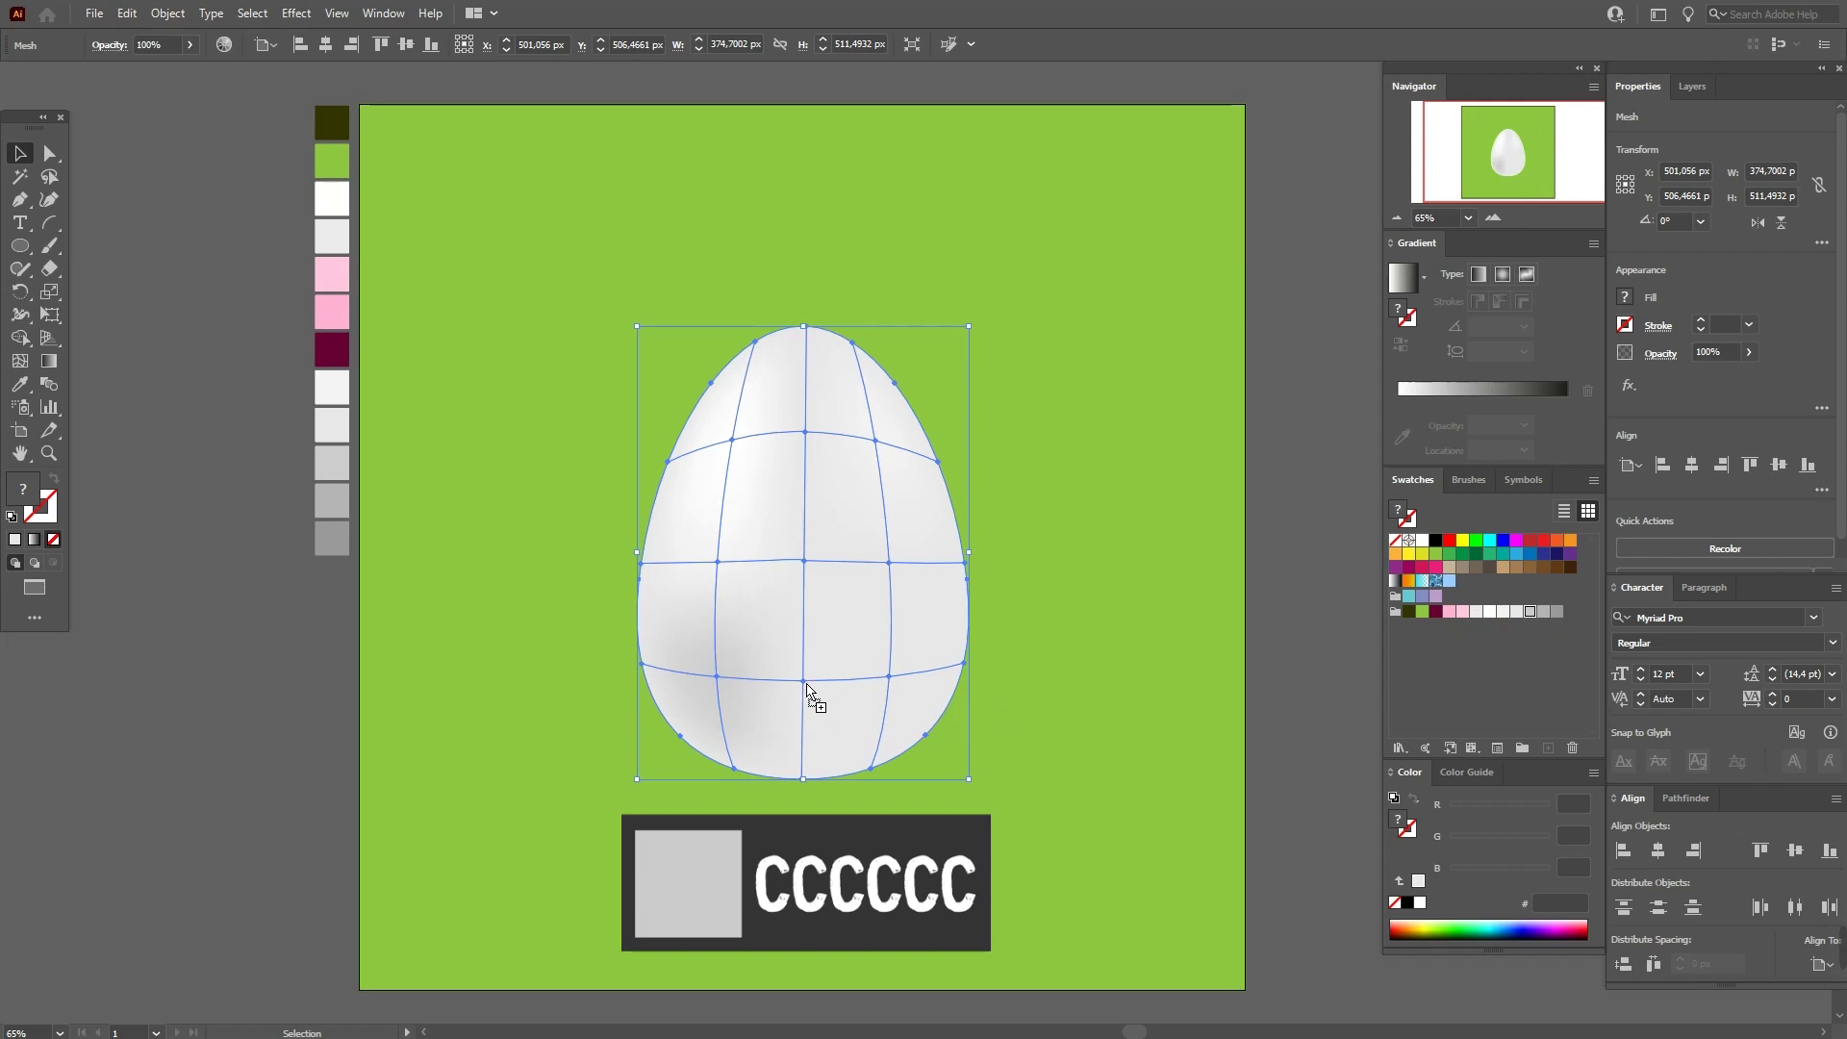
left_click(806, 681)
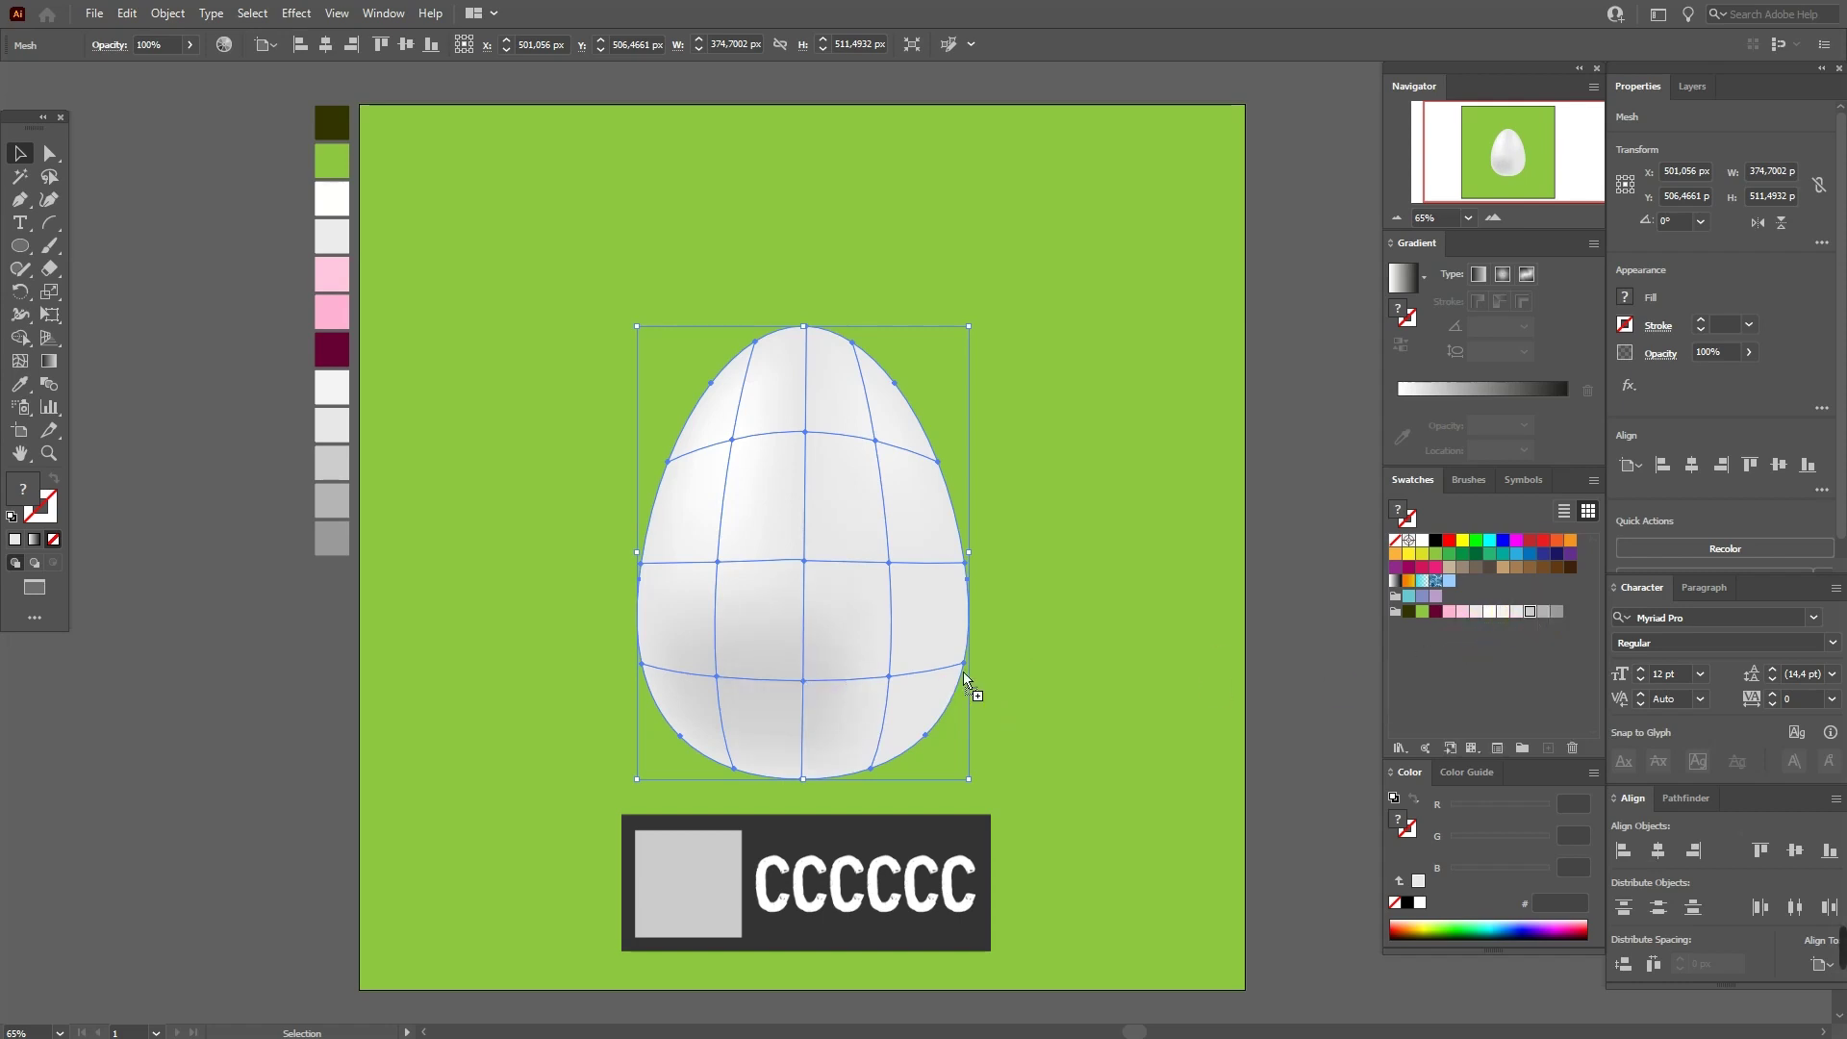
left_click(889, 680)
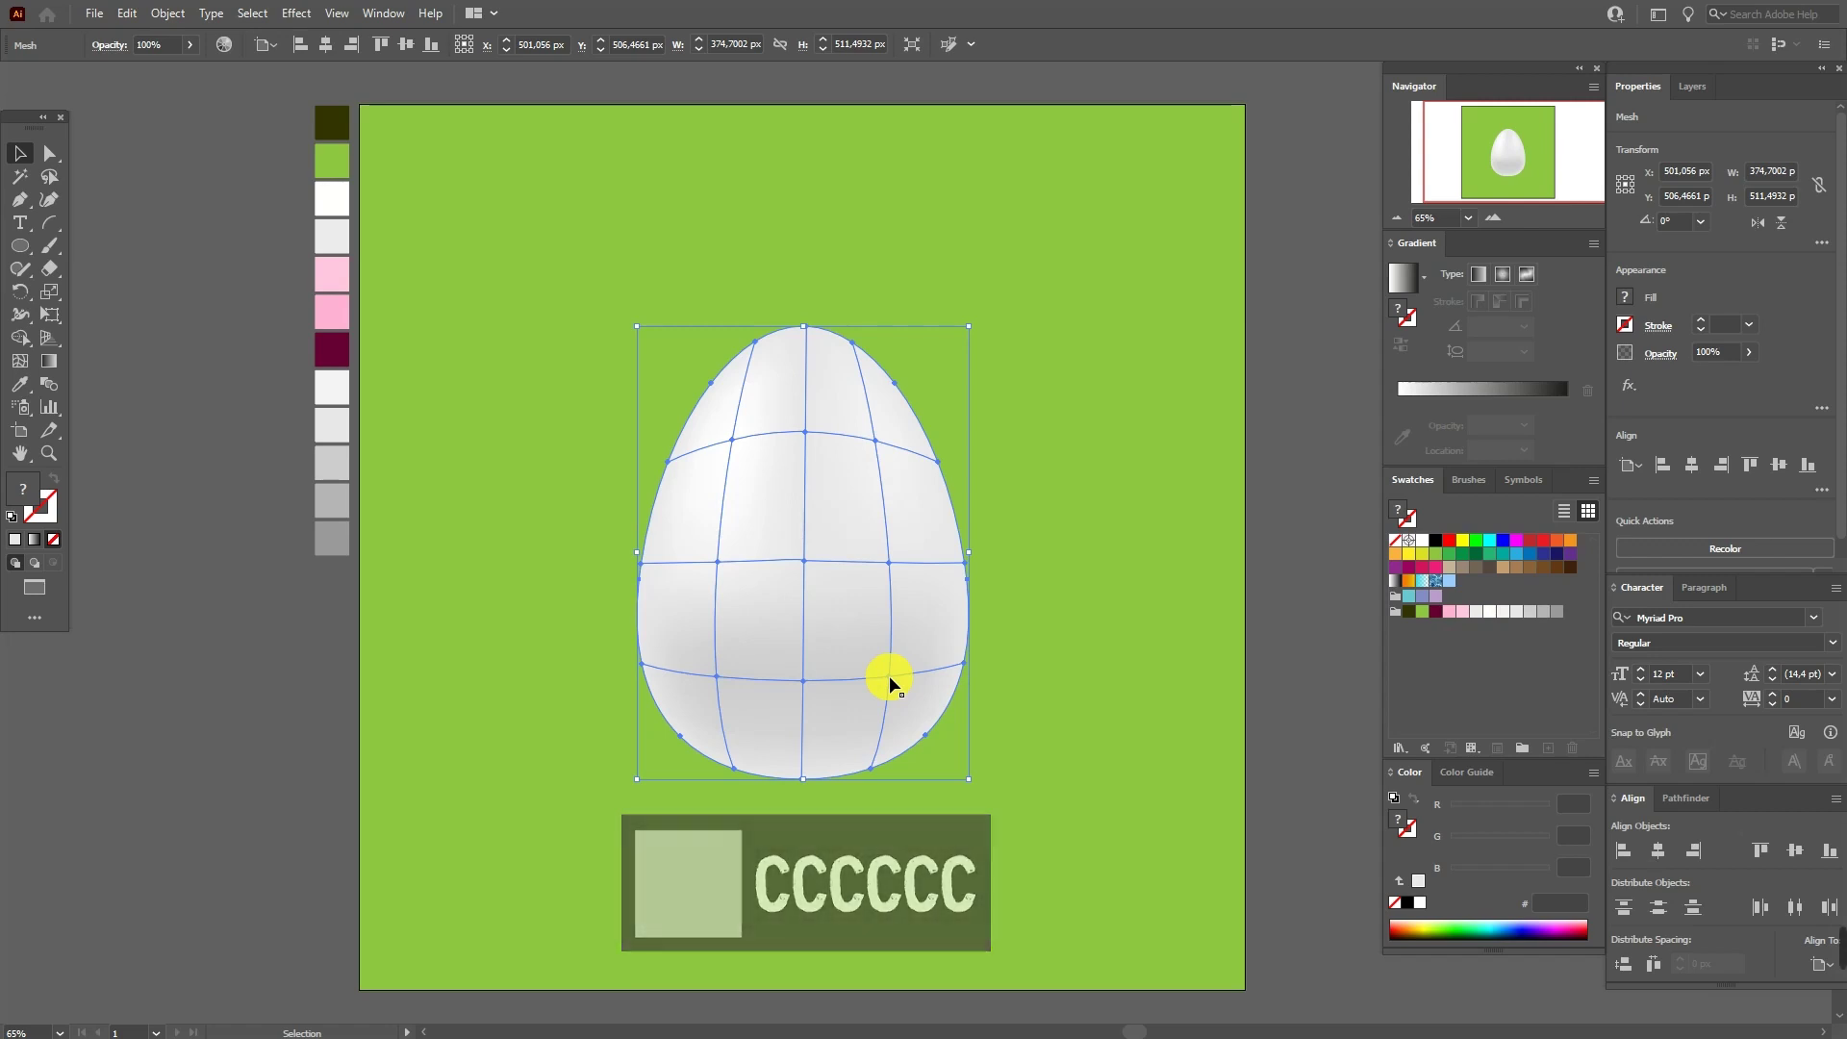
Darken the egg's left, right and bottom mesh points with B3B3B3 and 999999 greys
left_click(1551, 615)
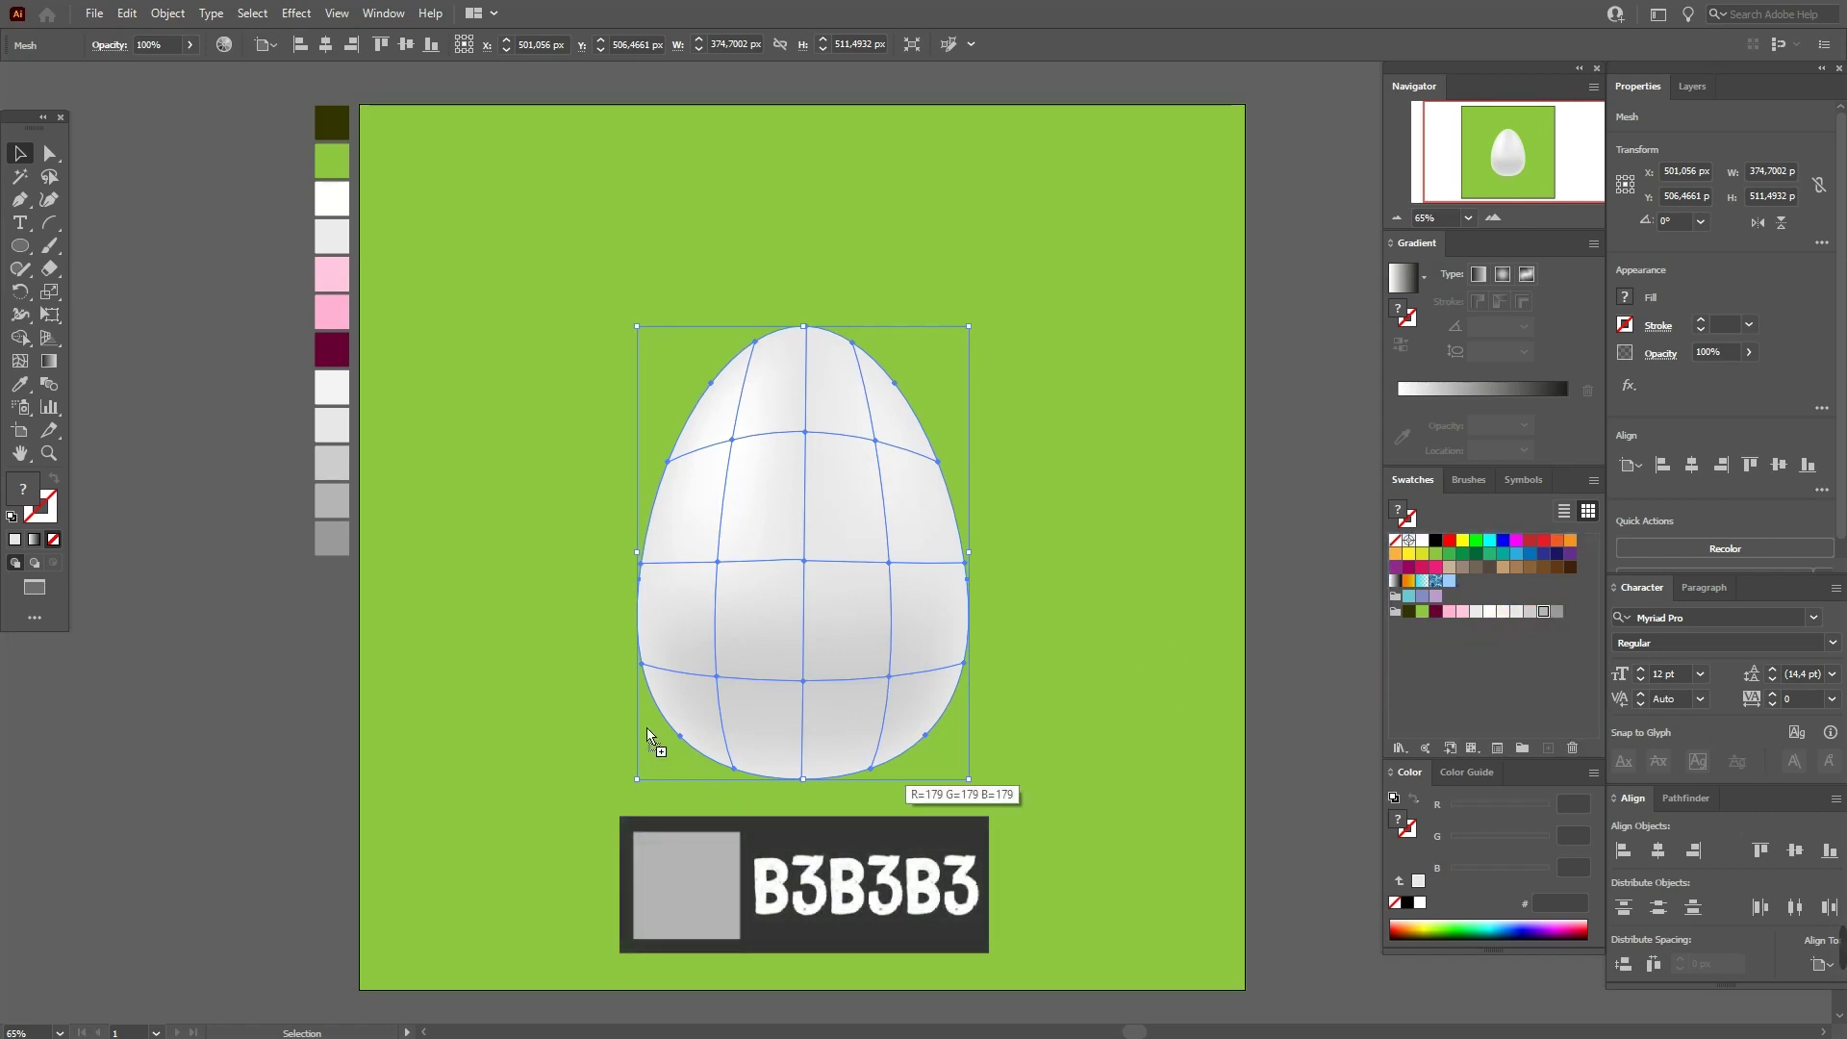
left_click(645, 673)
left_click(1544, 619)
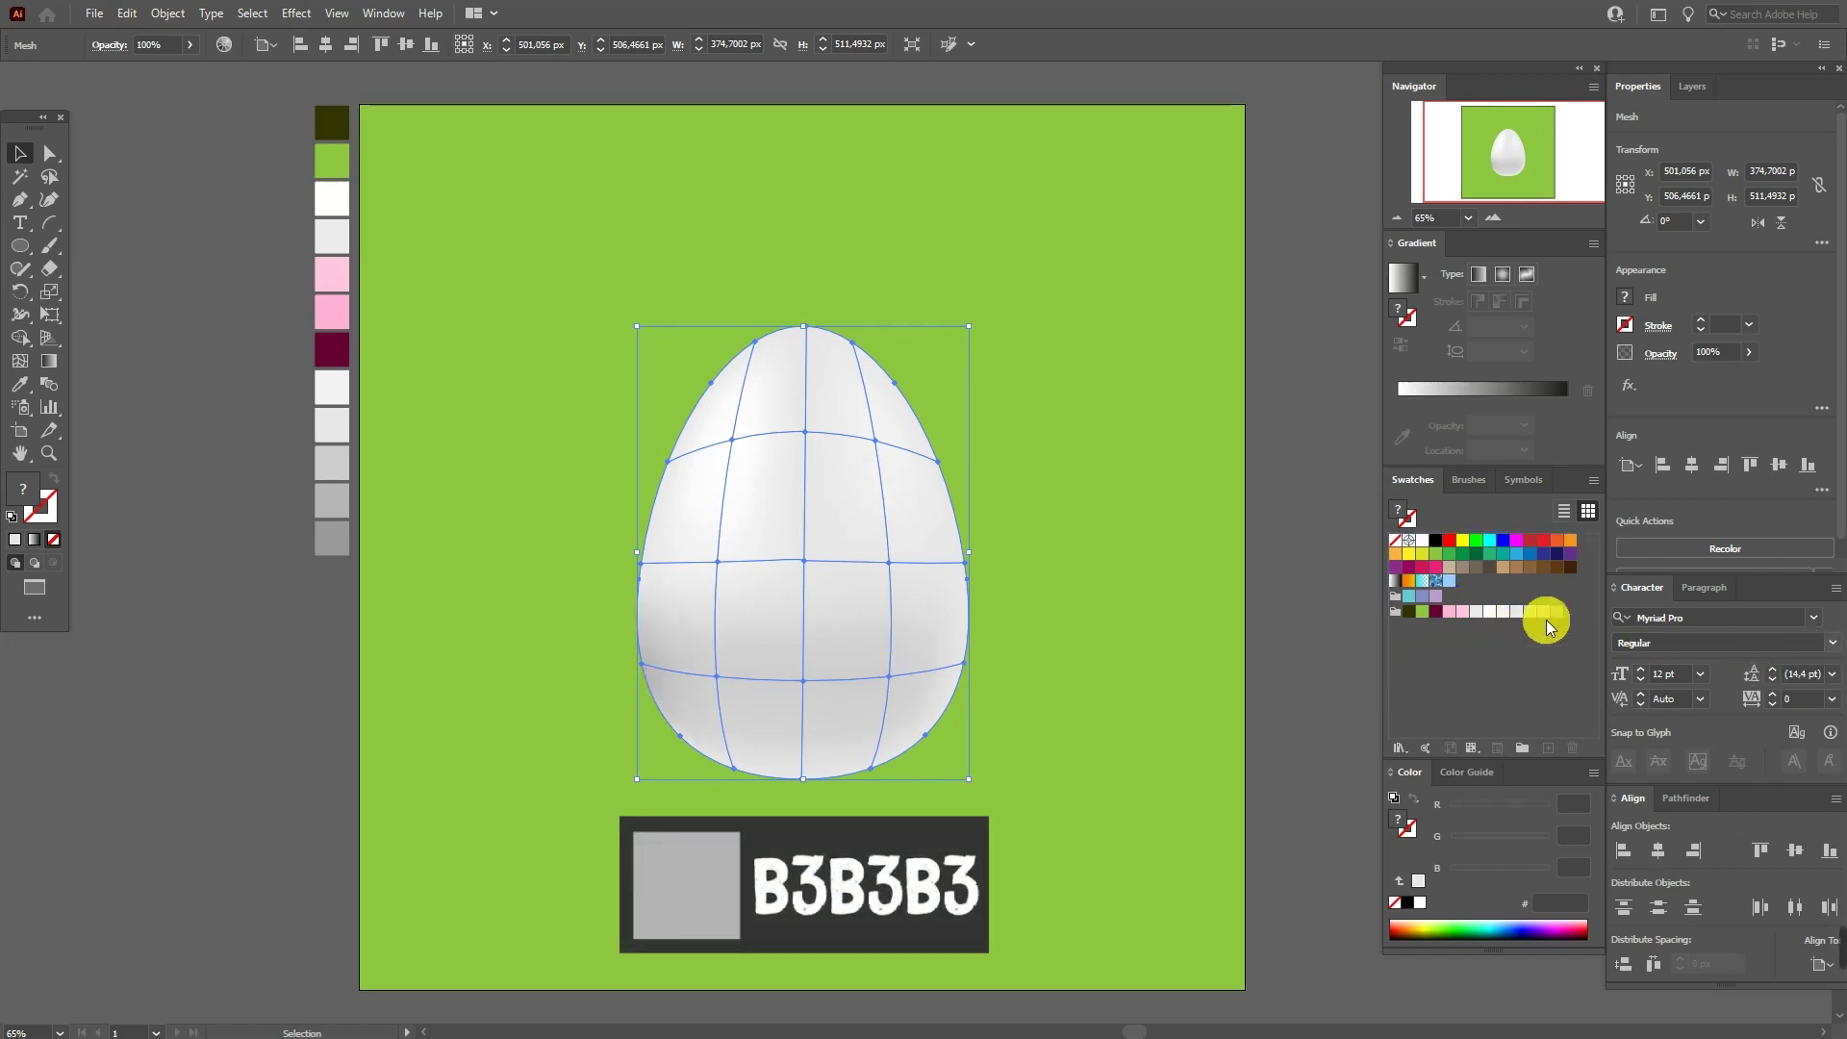
left_click_drag(1344, 696, 967, 669)
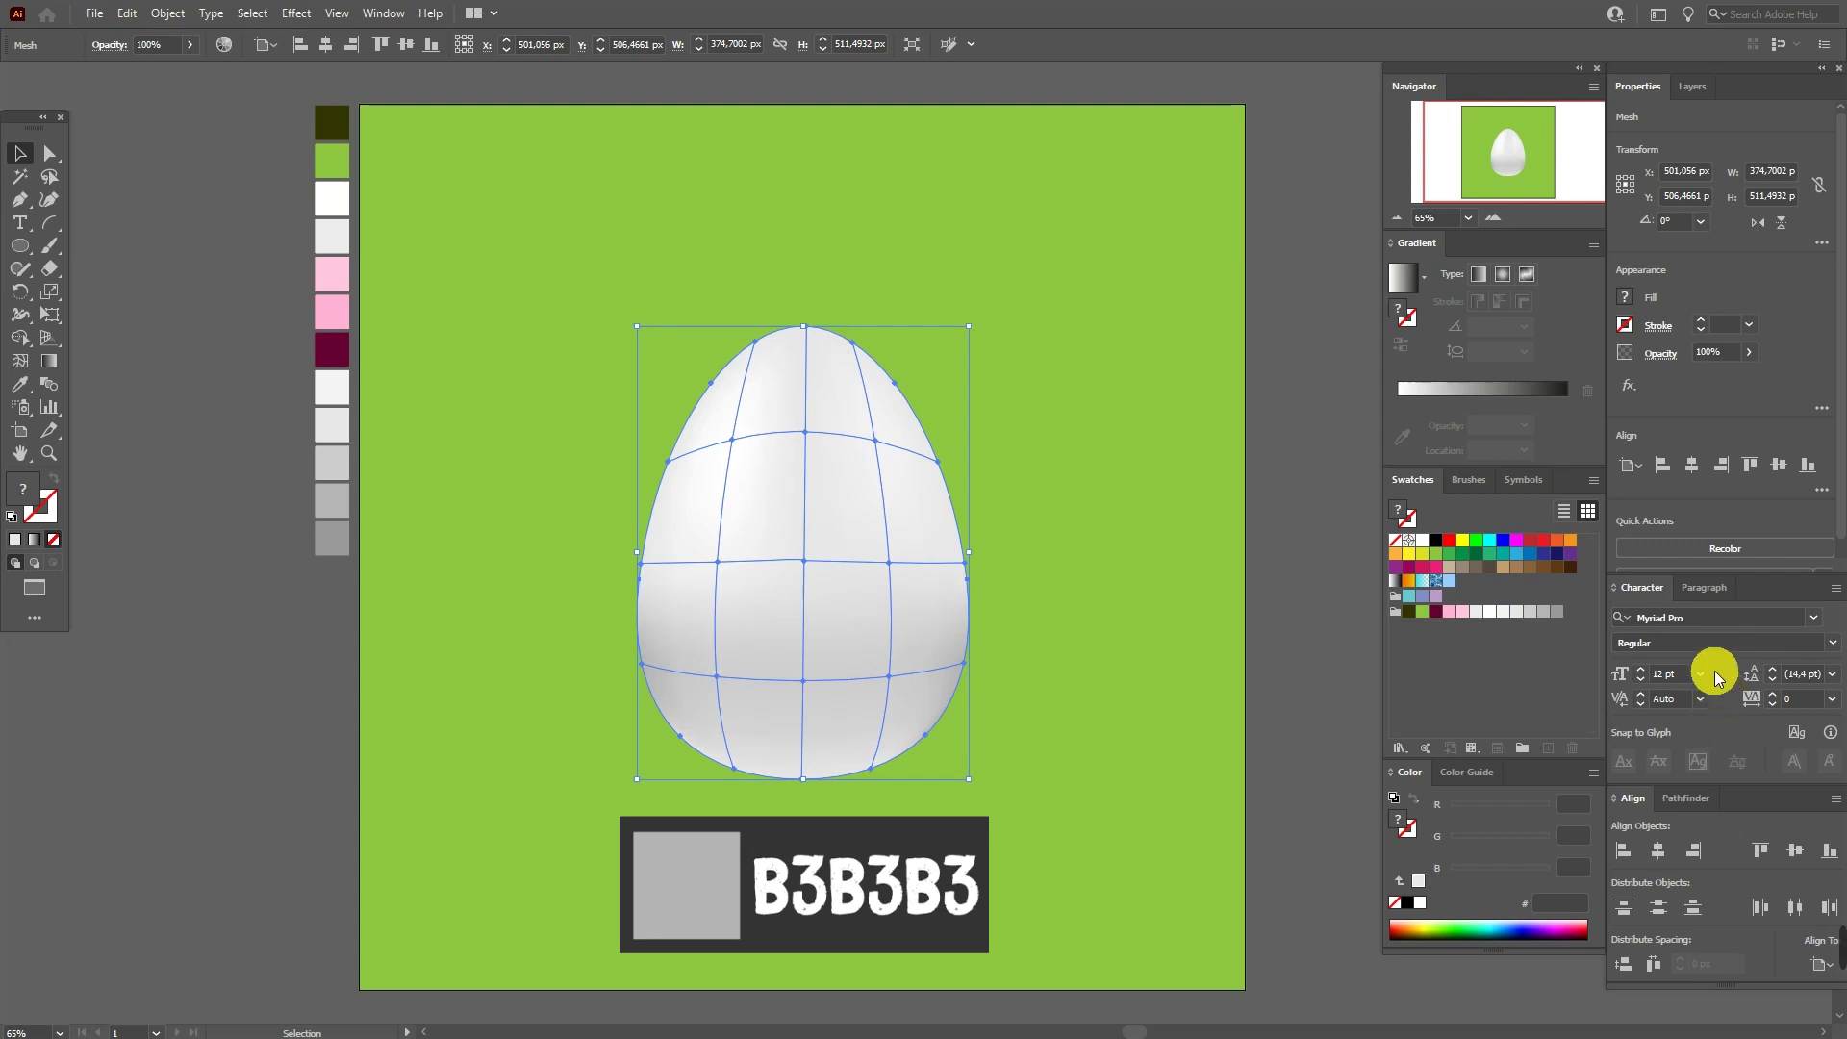
mouse_move(1544, 617)
left_mouse_down()
mouse_move(664, 777)
mouse_move(735, 777)
left_mouse_up()
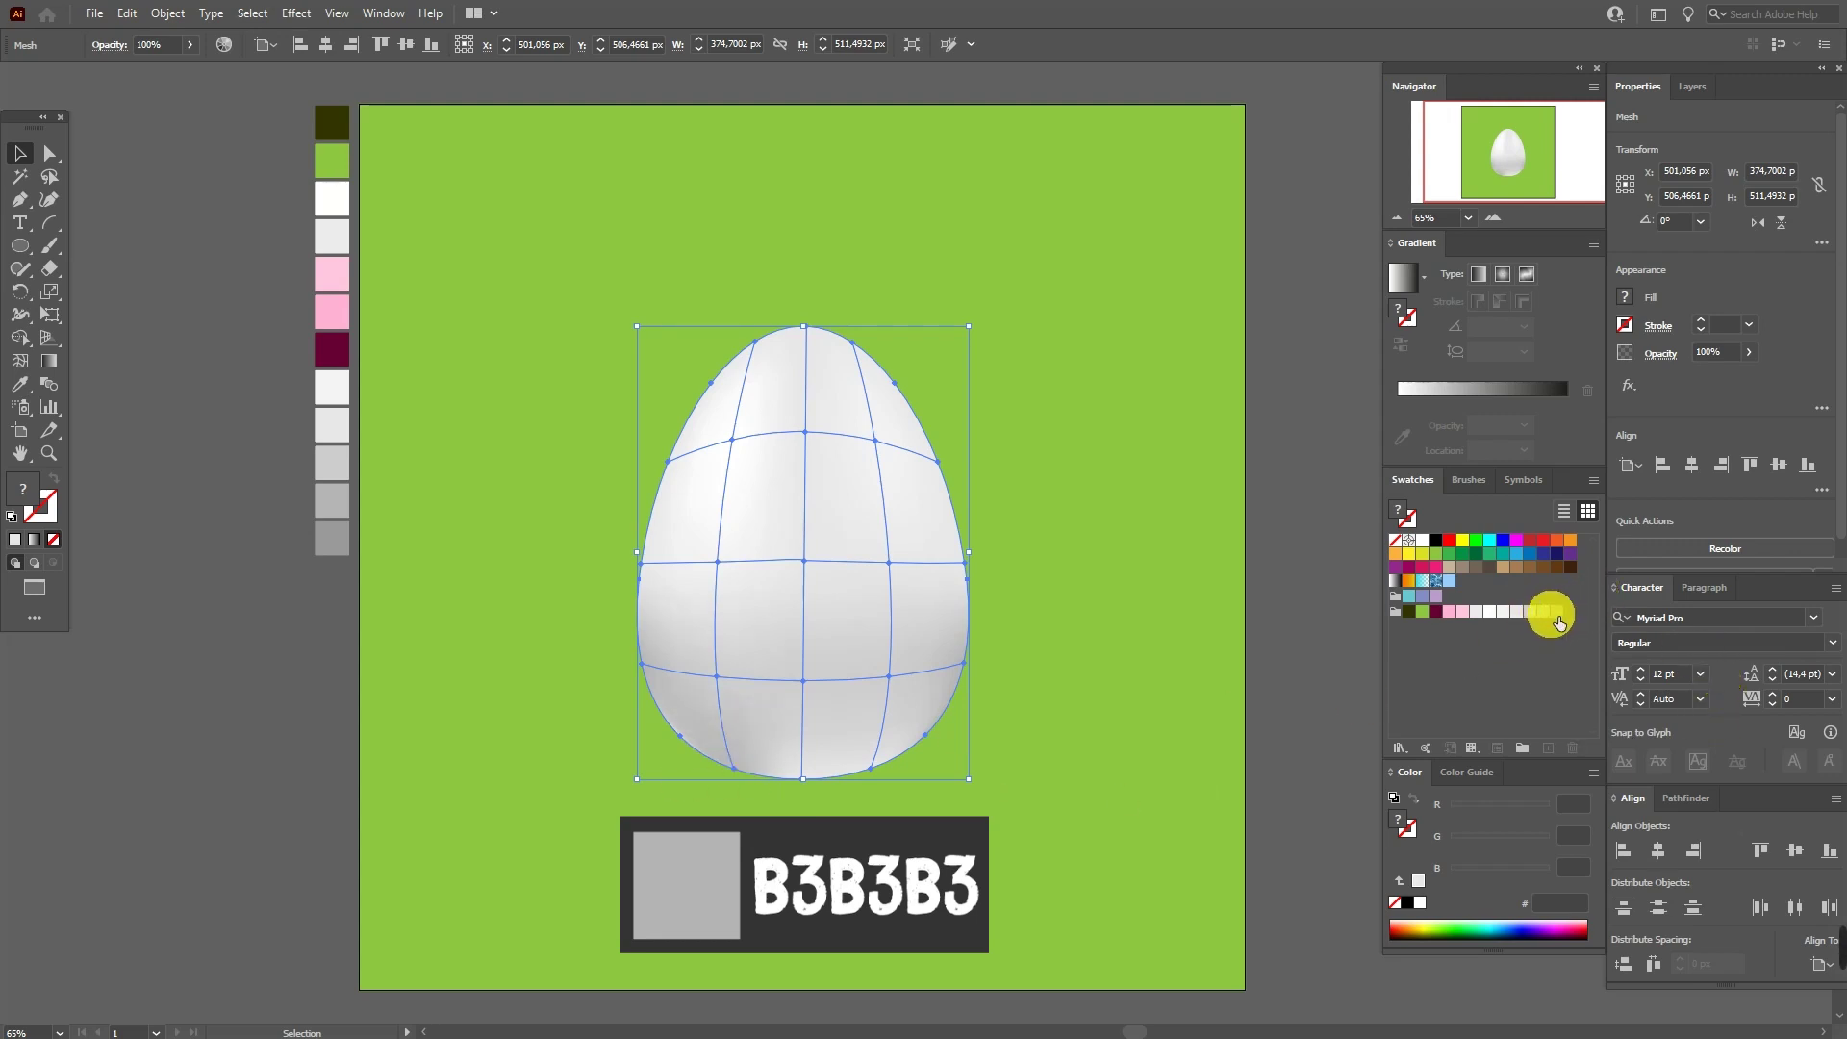
mouse_move(1548, 612)
left_mouse_down()
mouse_move(1344, 689)
mouse_move(718, 756)
left_mouse_up()
left_click_drag(1549, 620, 1550, 635)
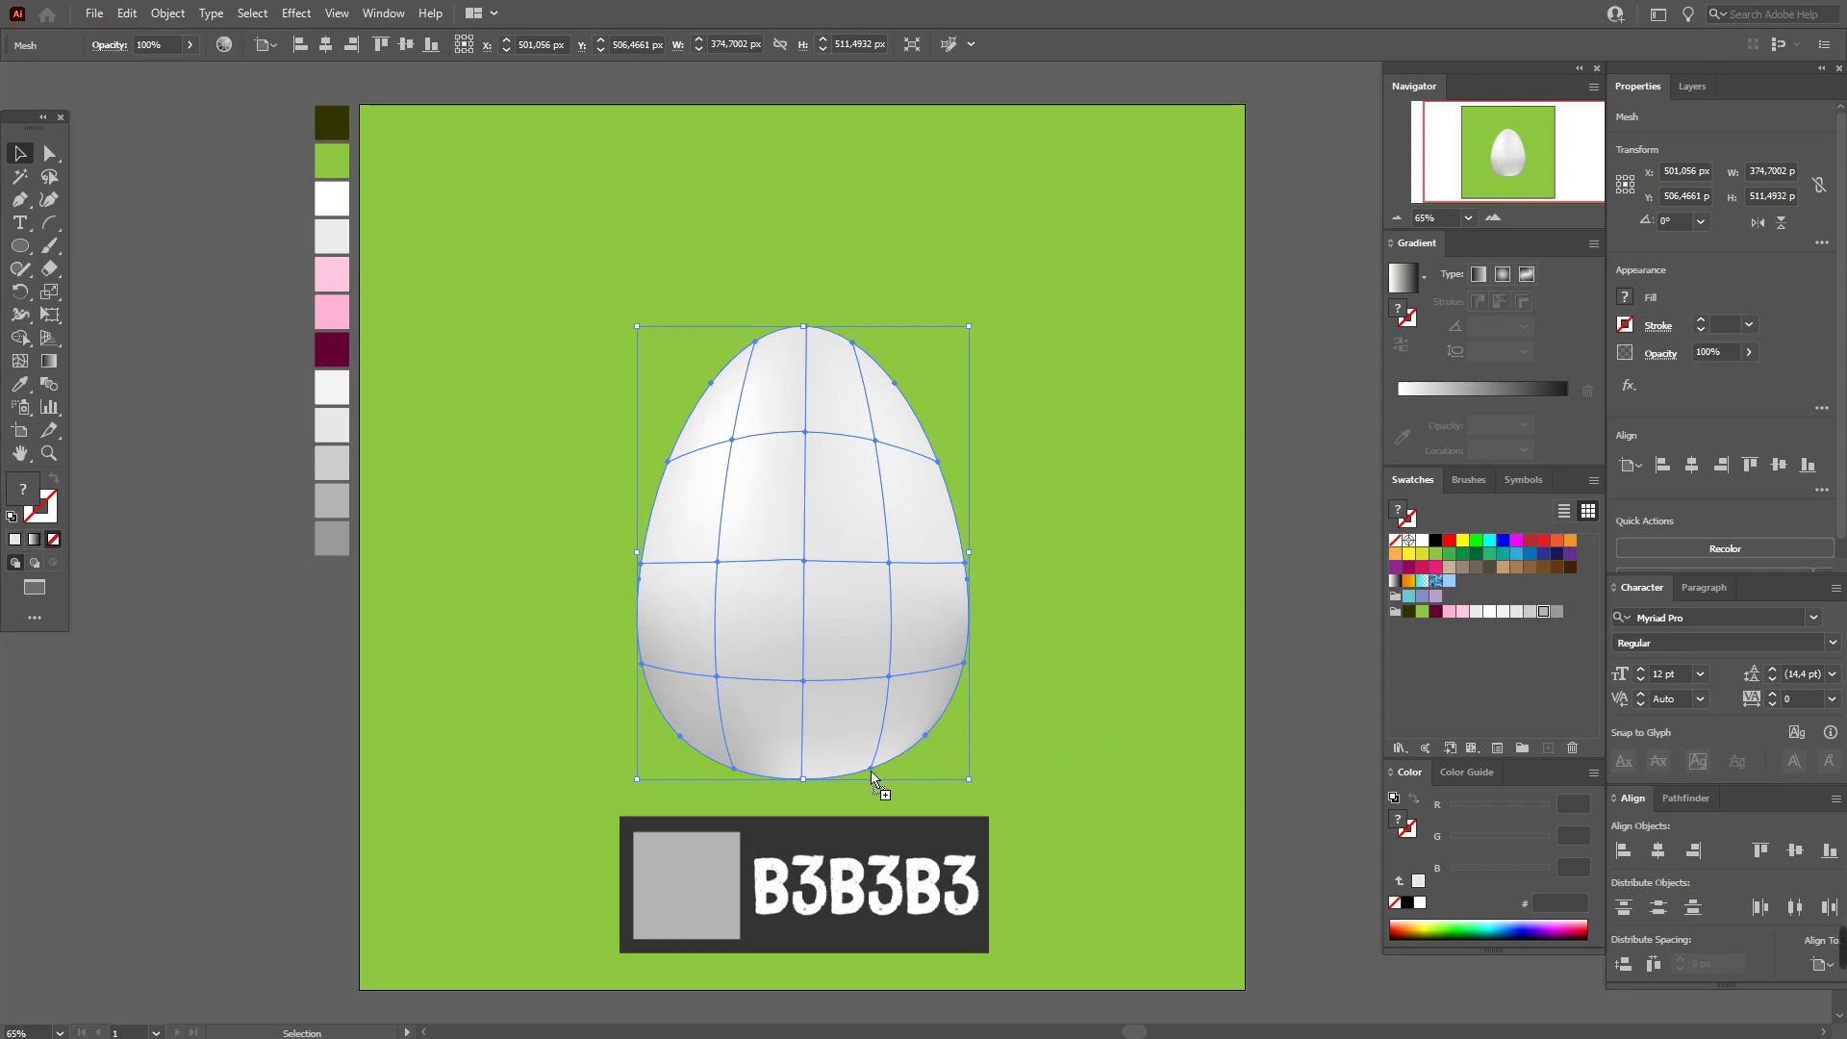
left_click_drag(872, 779, 868, 765)
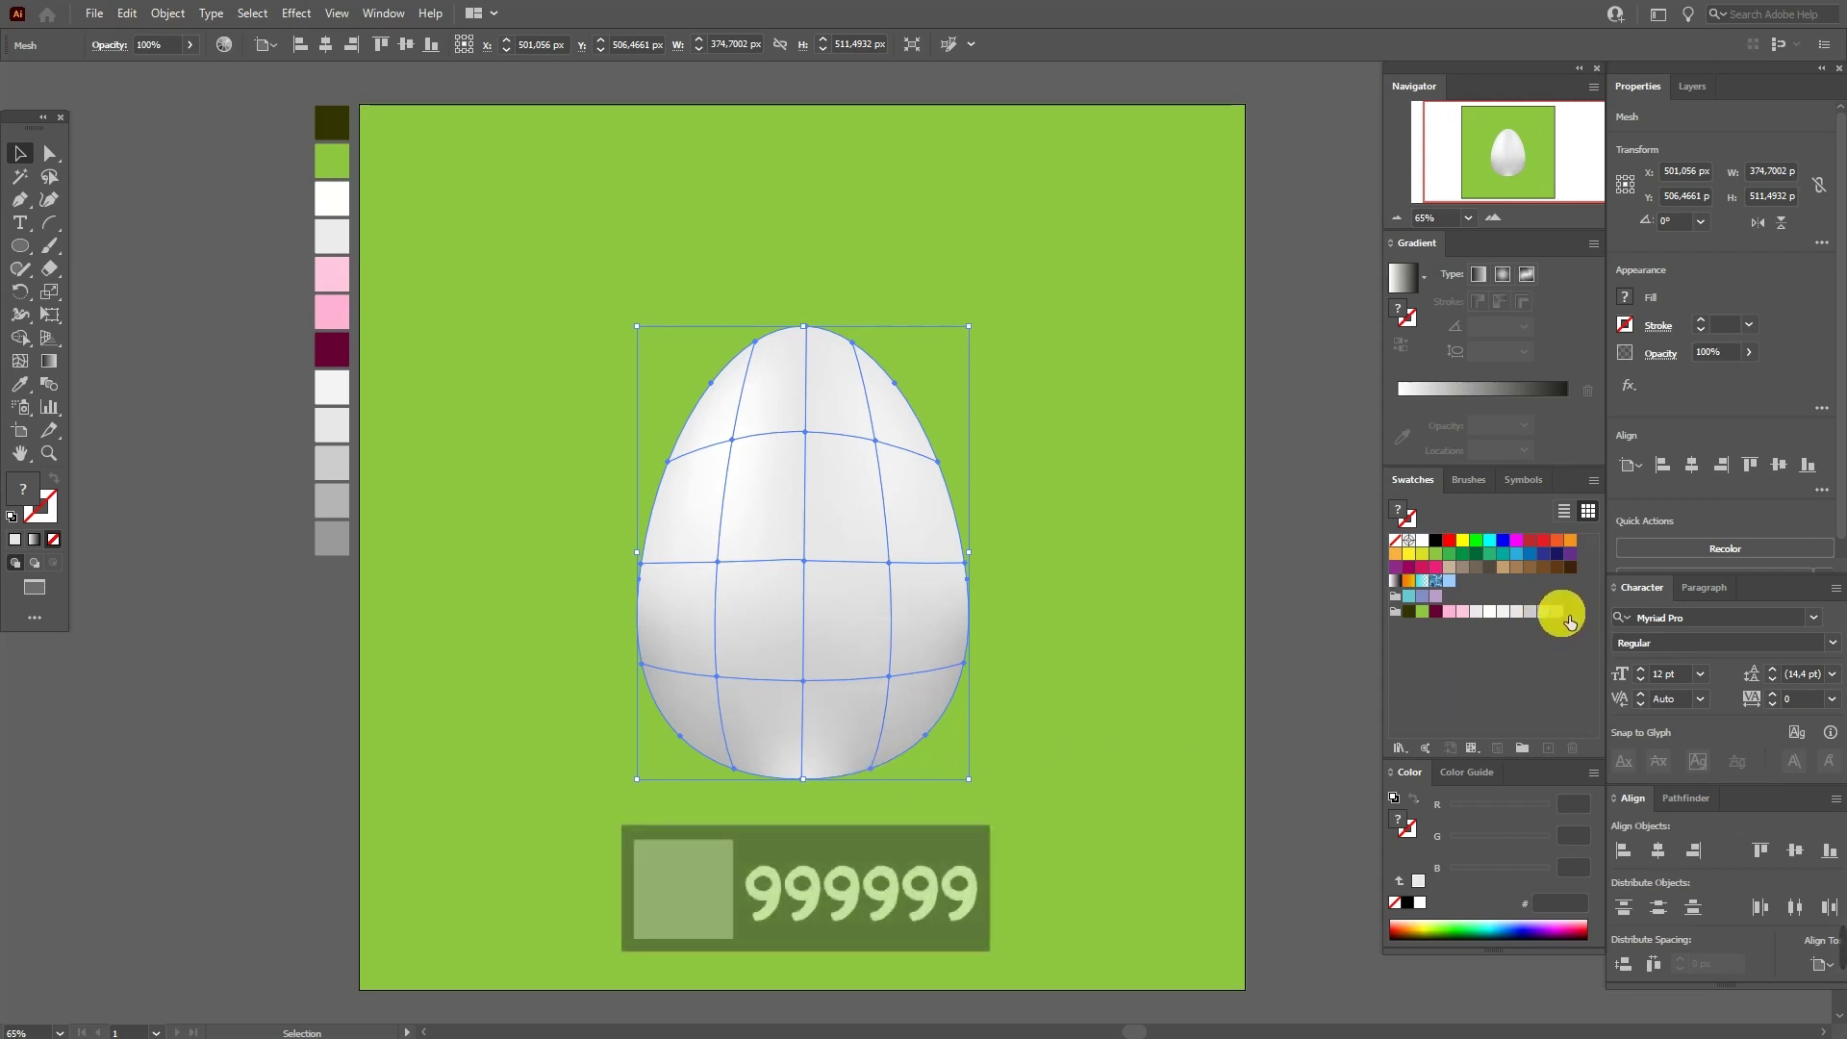
mouse_move(1567, 622)
left_mouse_down()
mouse_move(809, 790)
mouse_move(803, 773)
left_mouse_up()
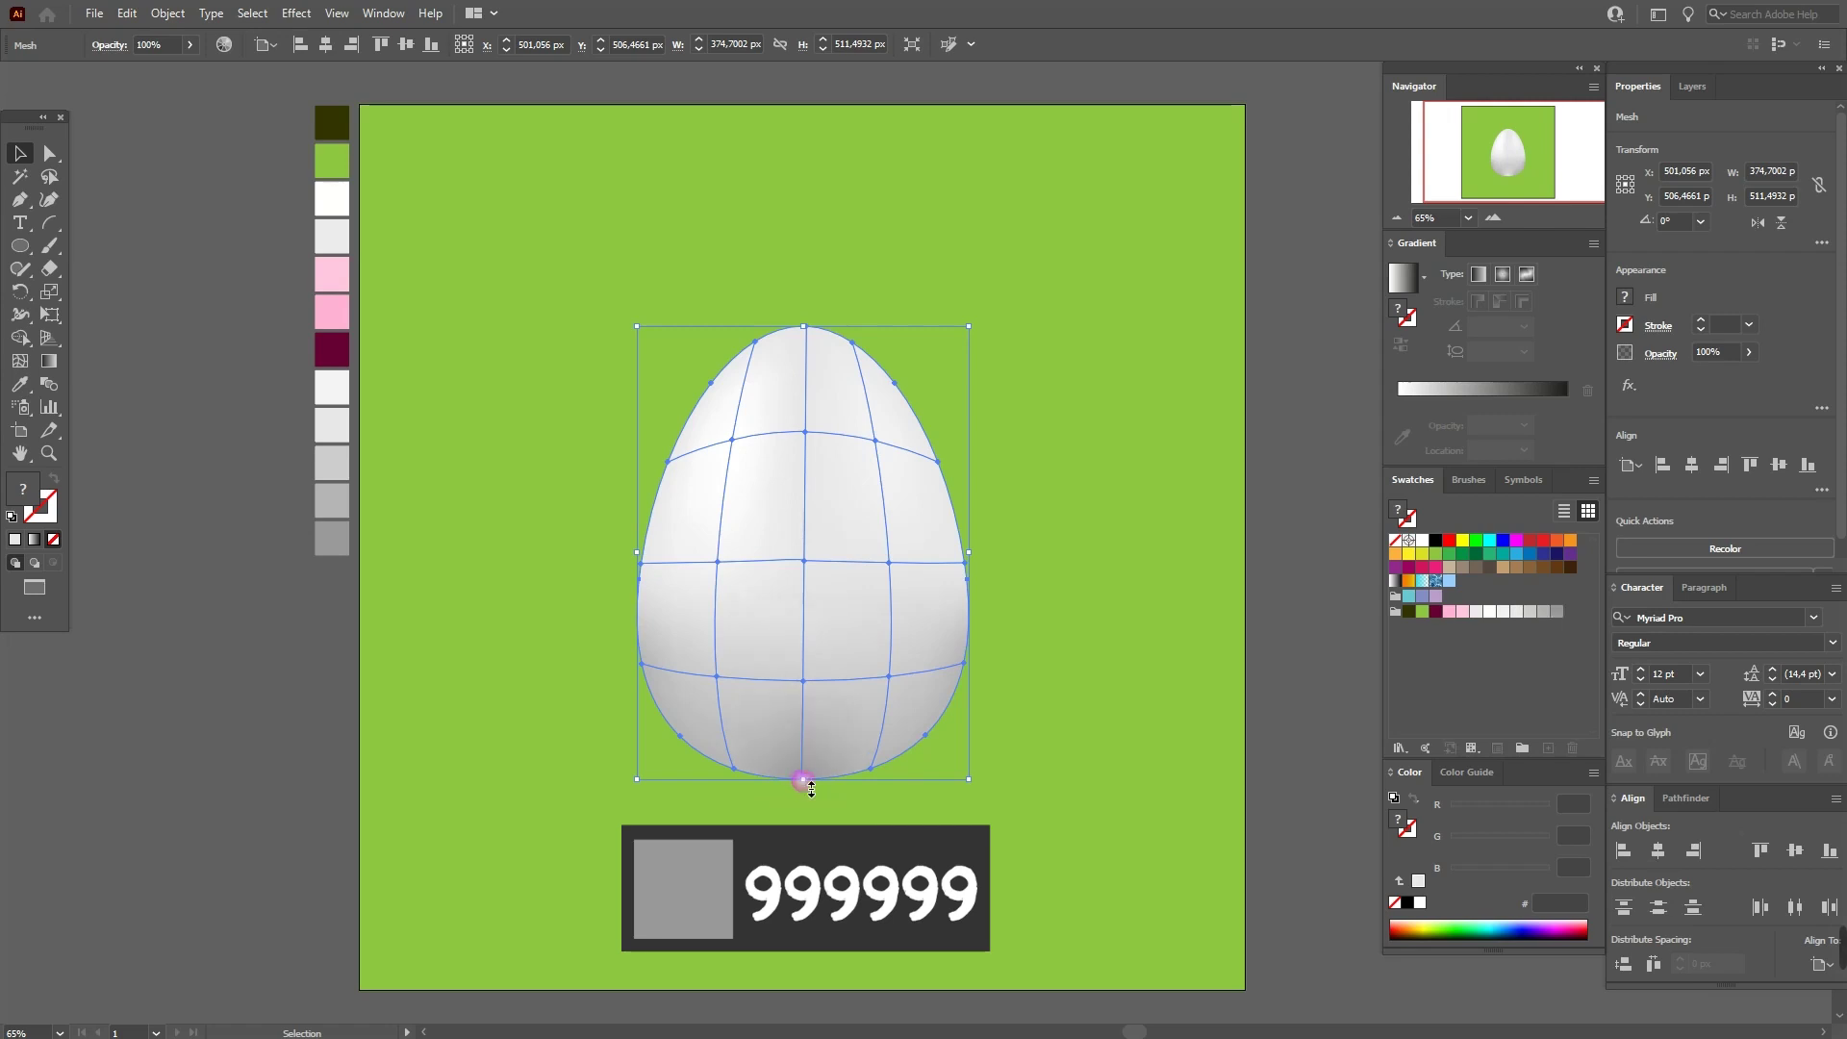
left_click(1342, 857)
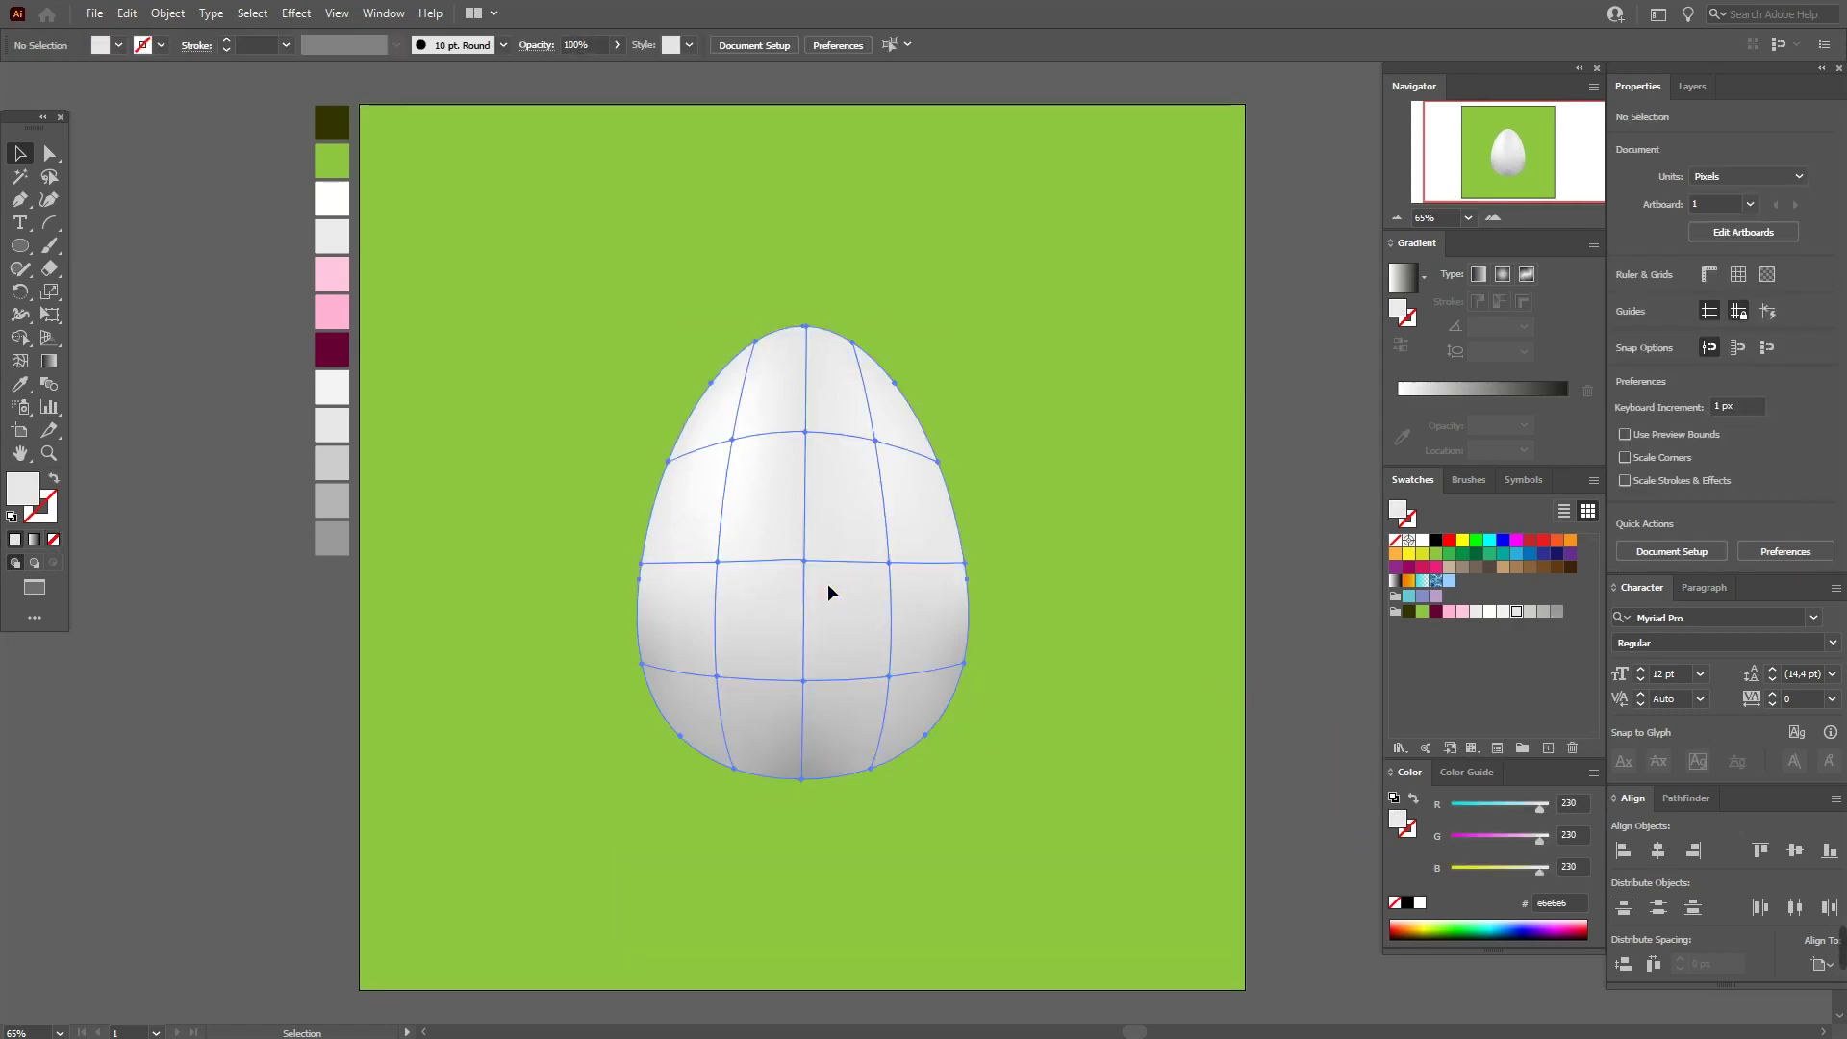
Soften the shading along the egg's left edge with a lighter grey
left_click(828, 584)
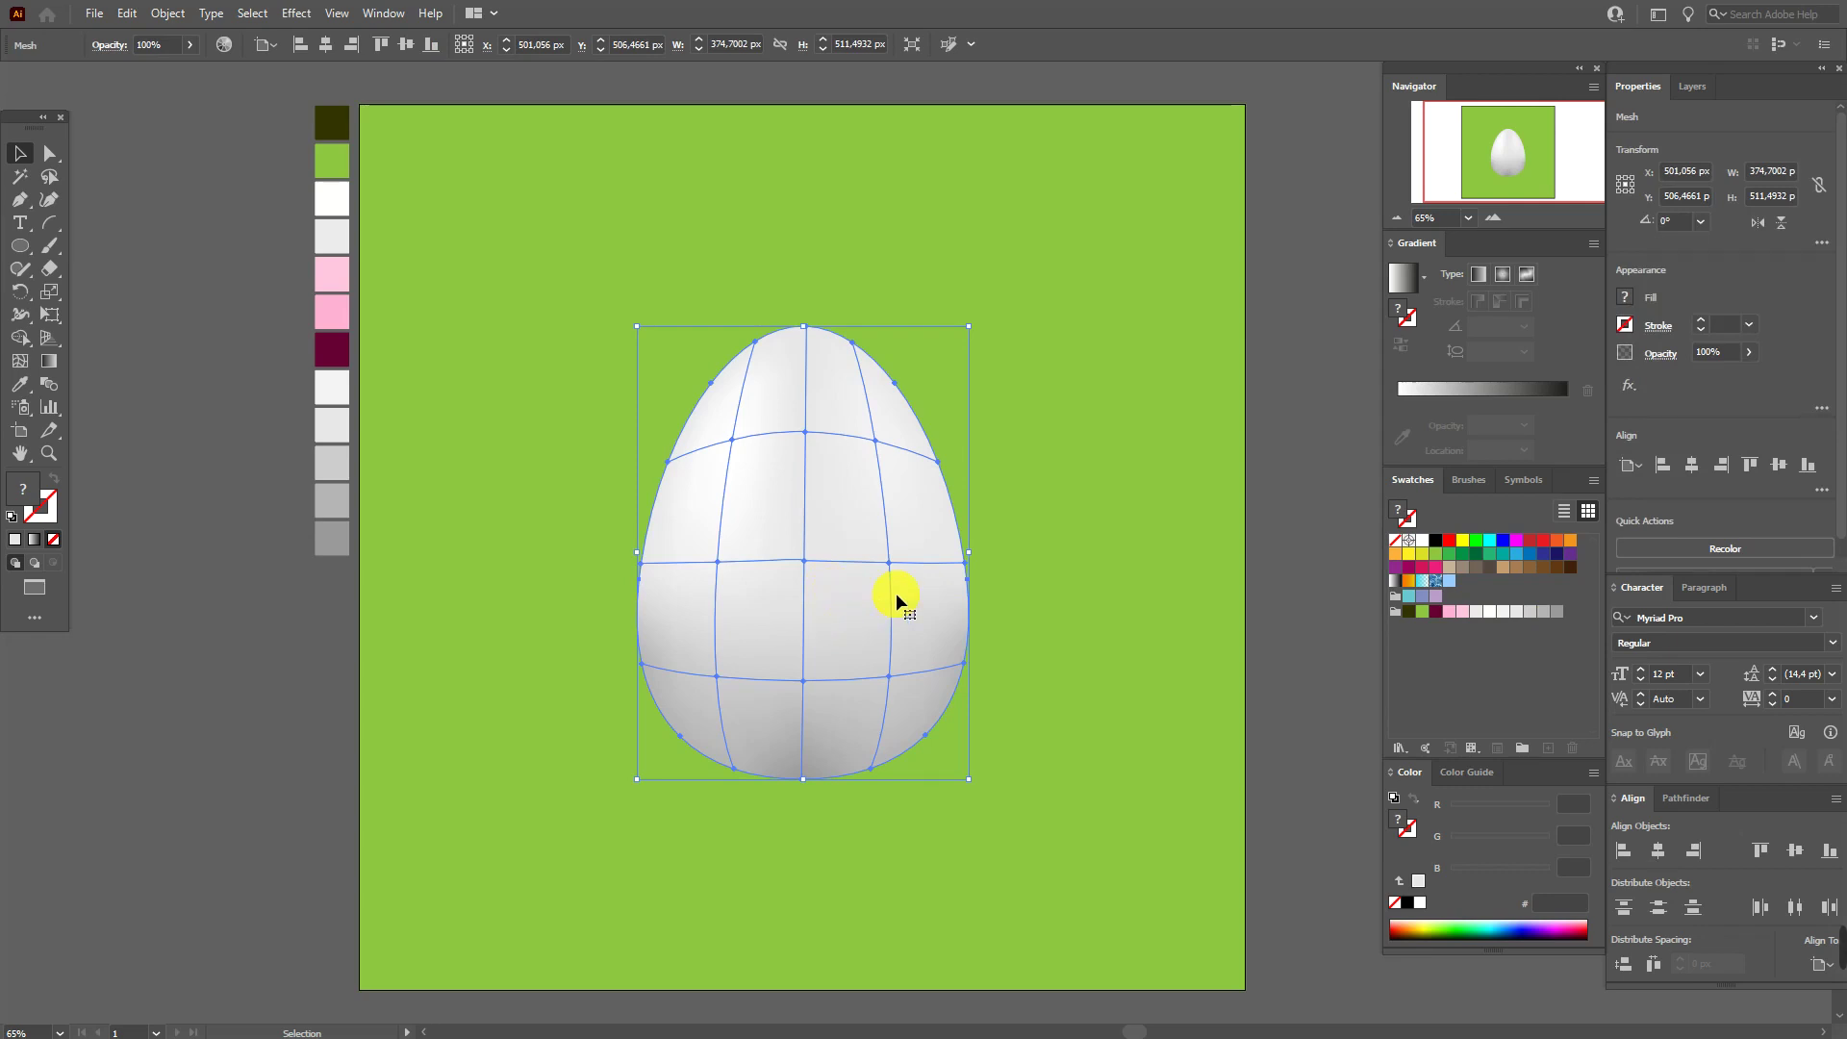
left_click(1532, 616)
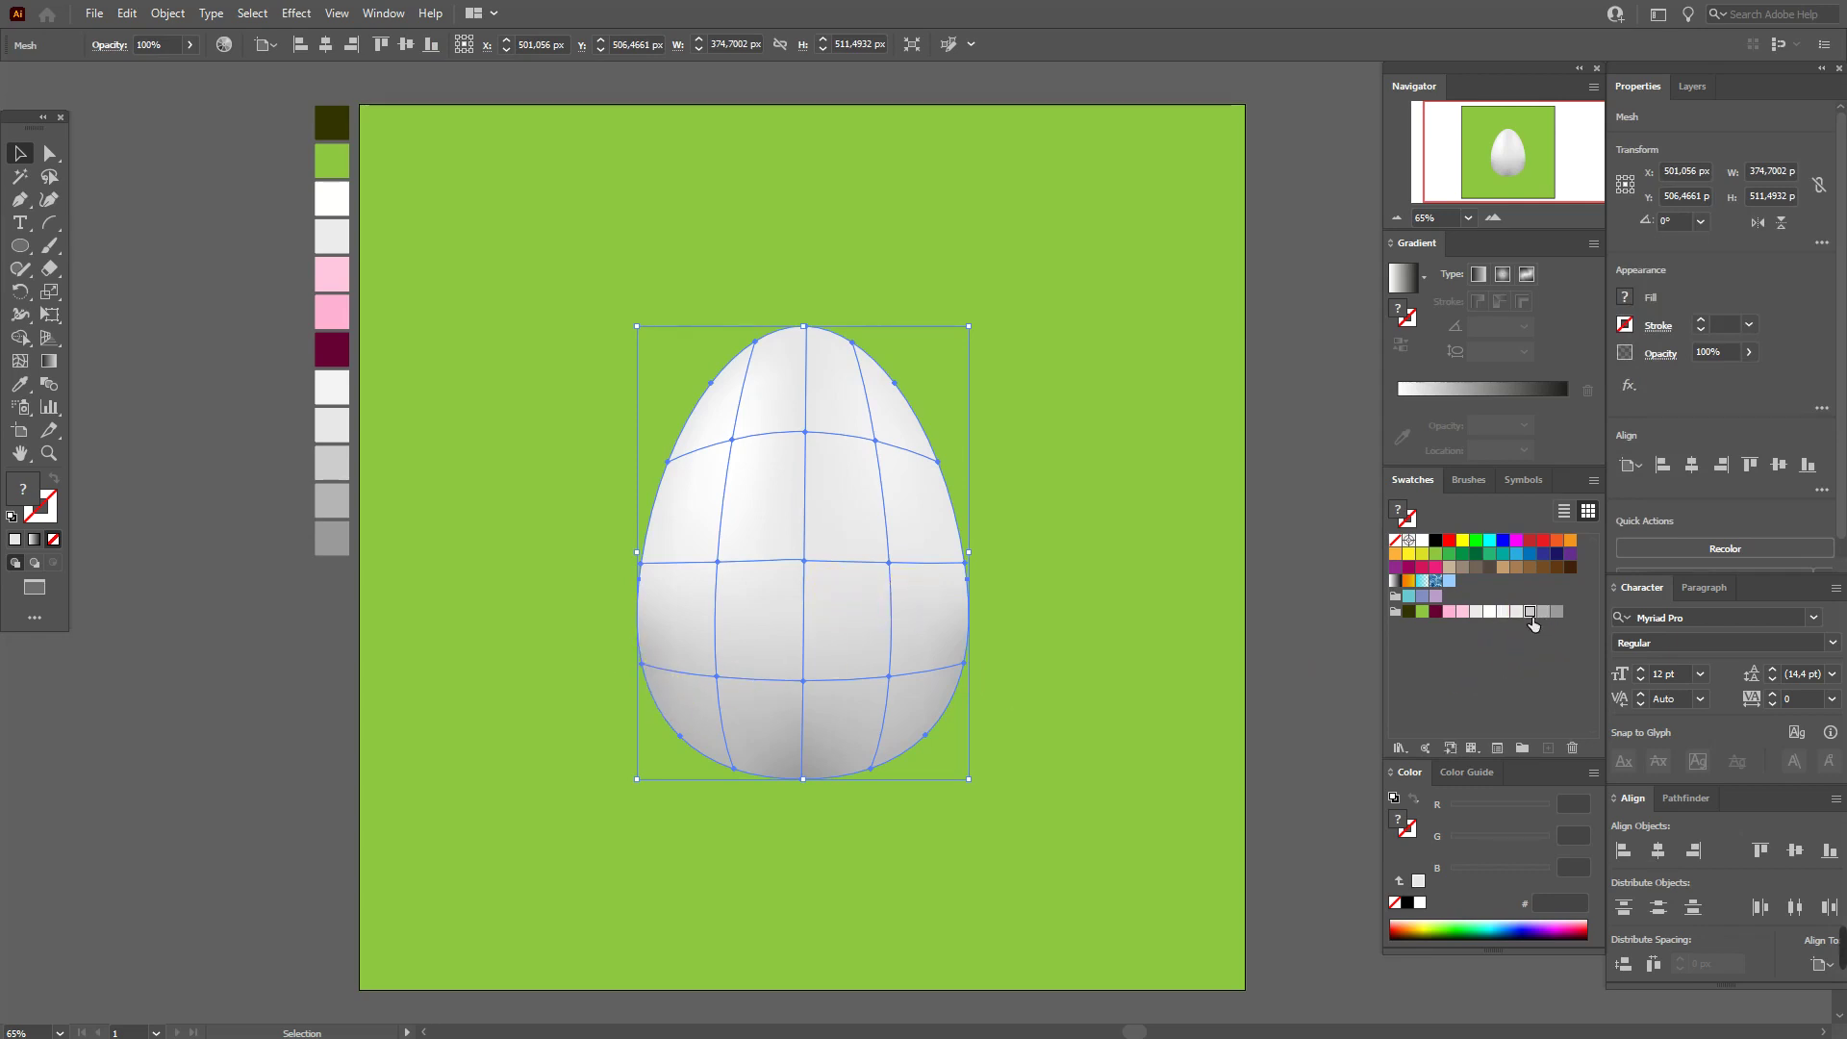
left_click(643, 665)
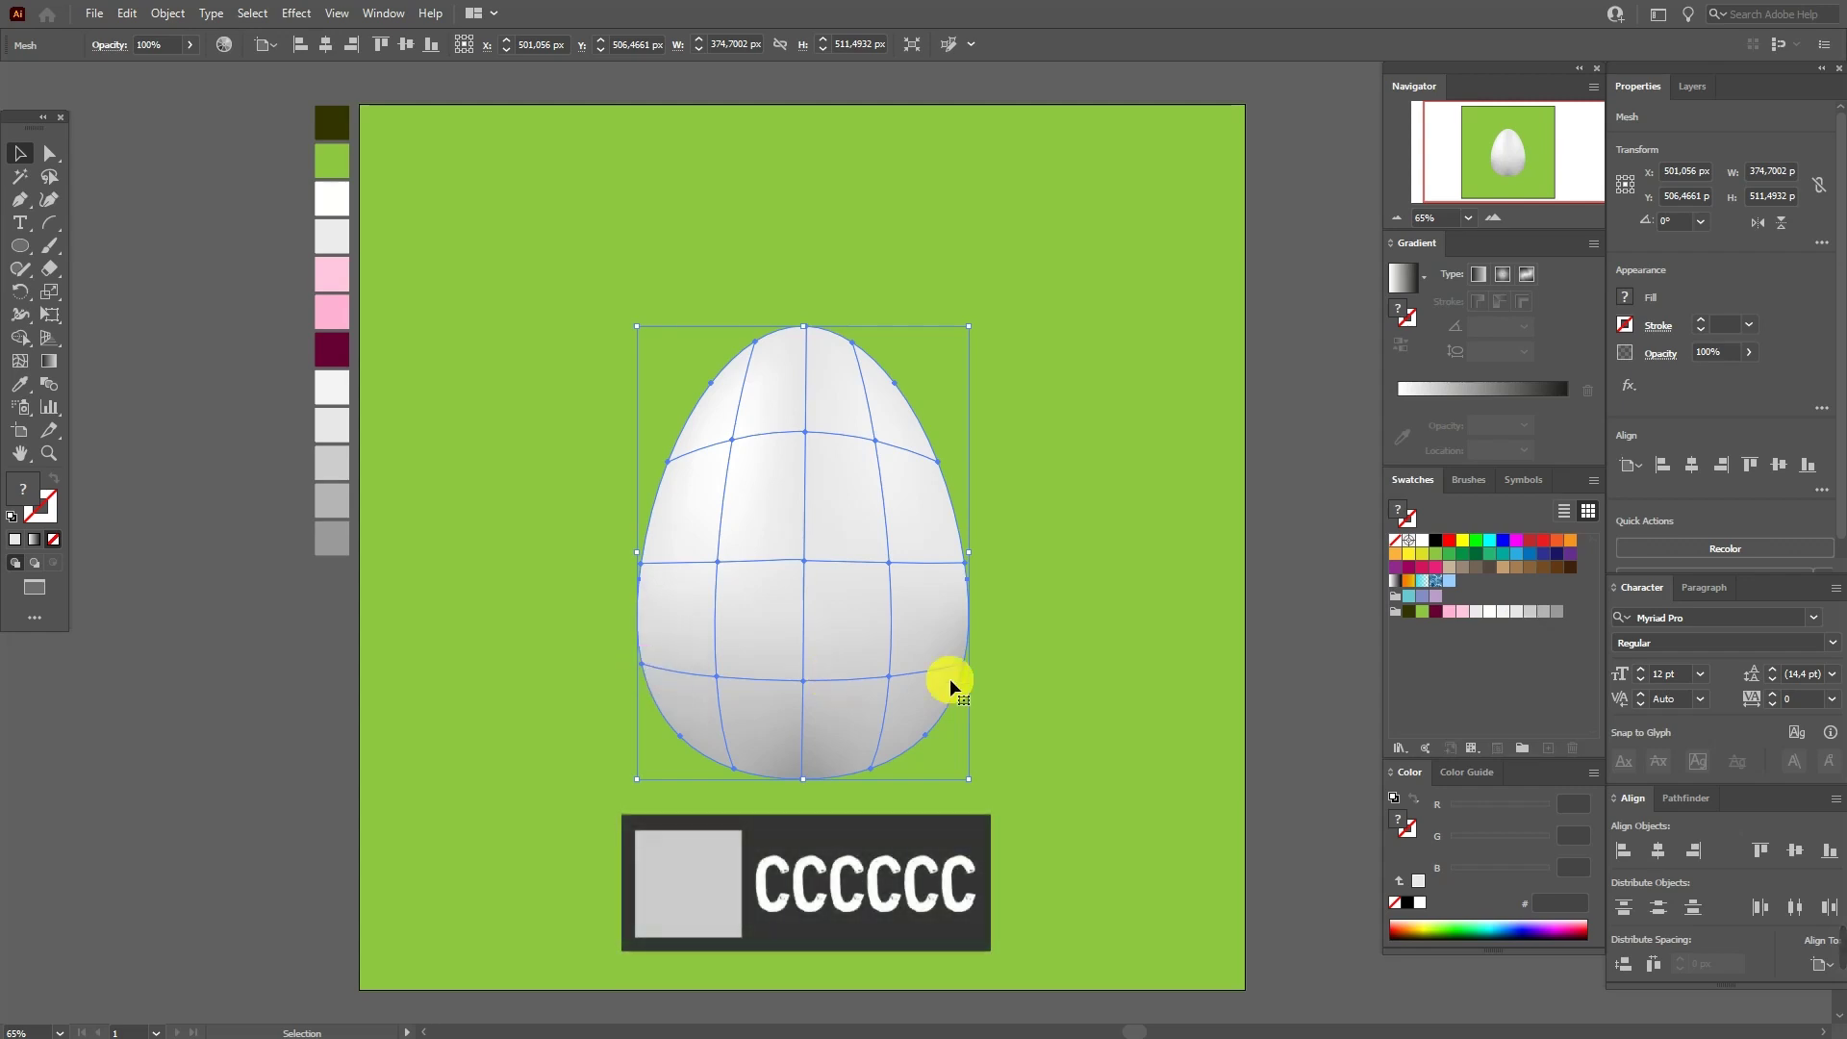
left_click(1533, 614)
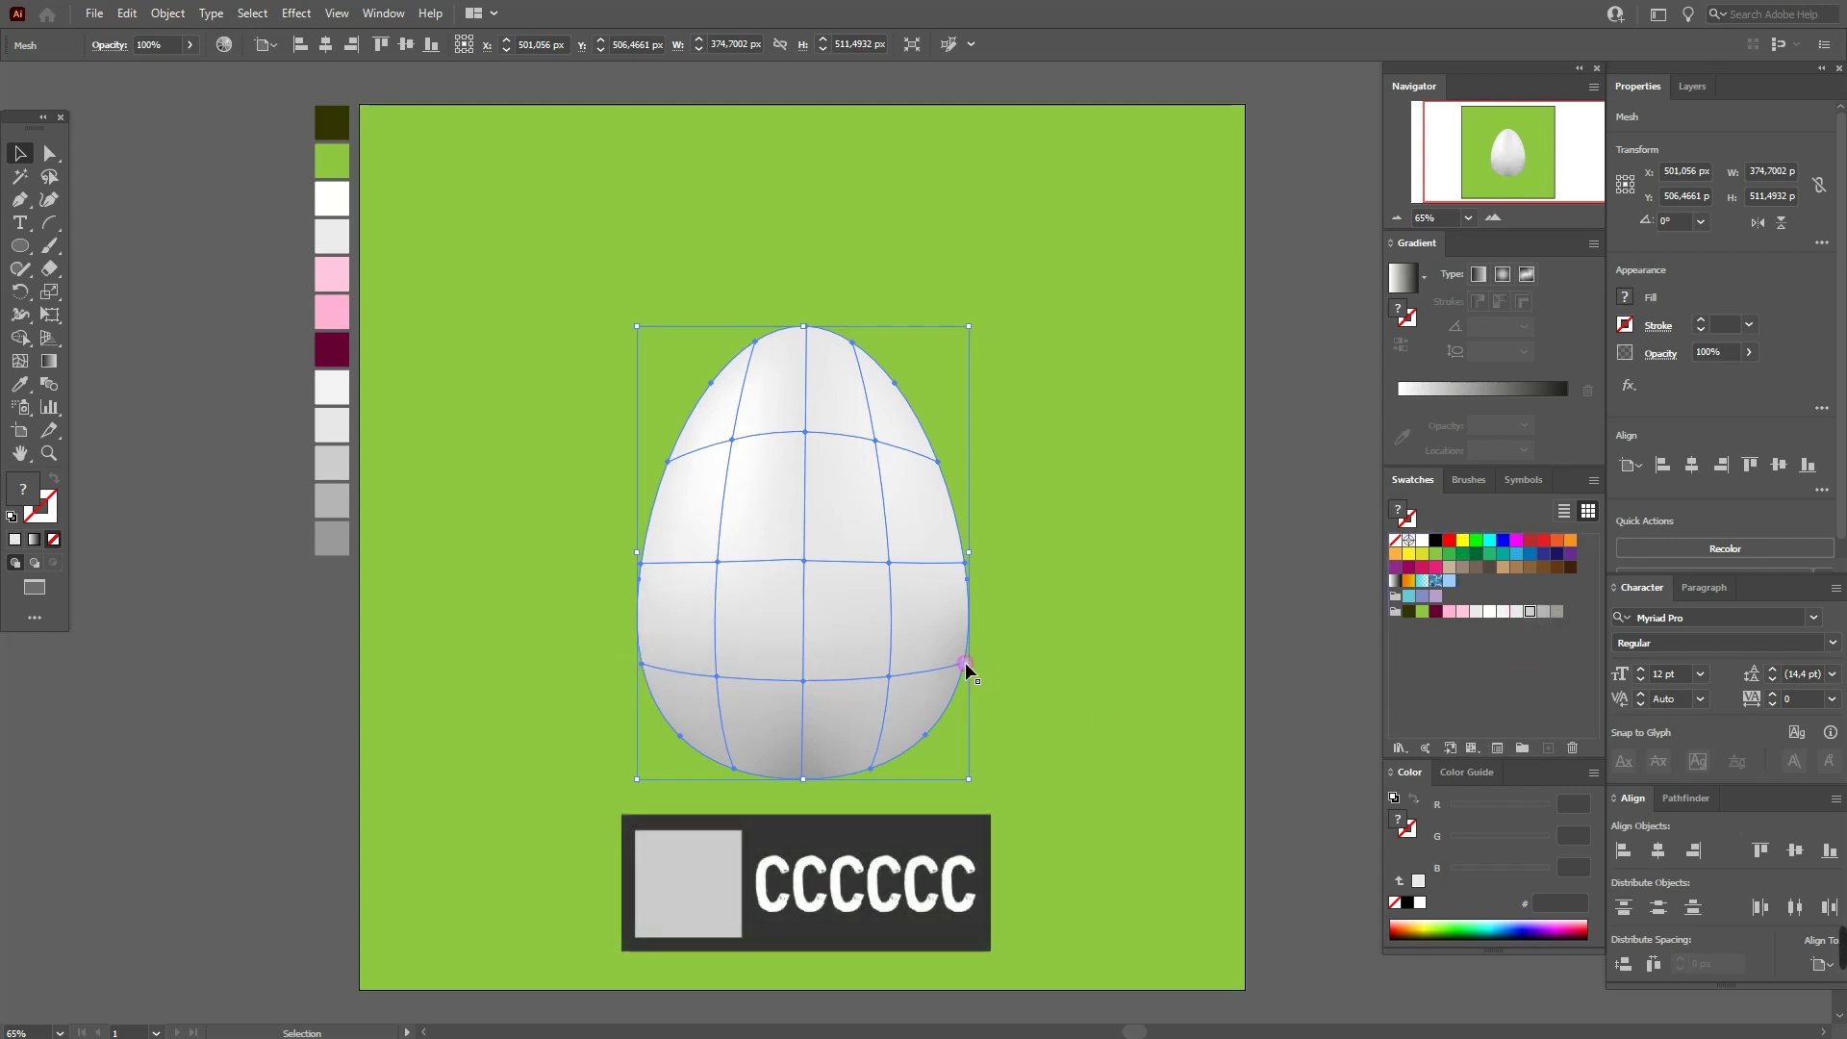
left_click(1284, 653)
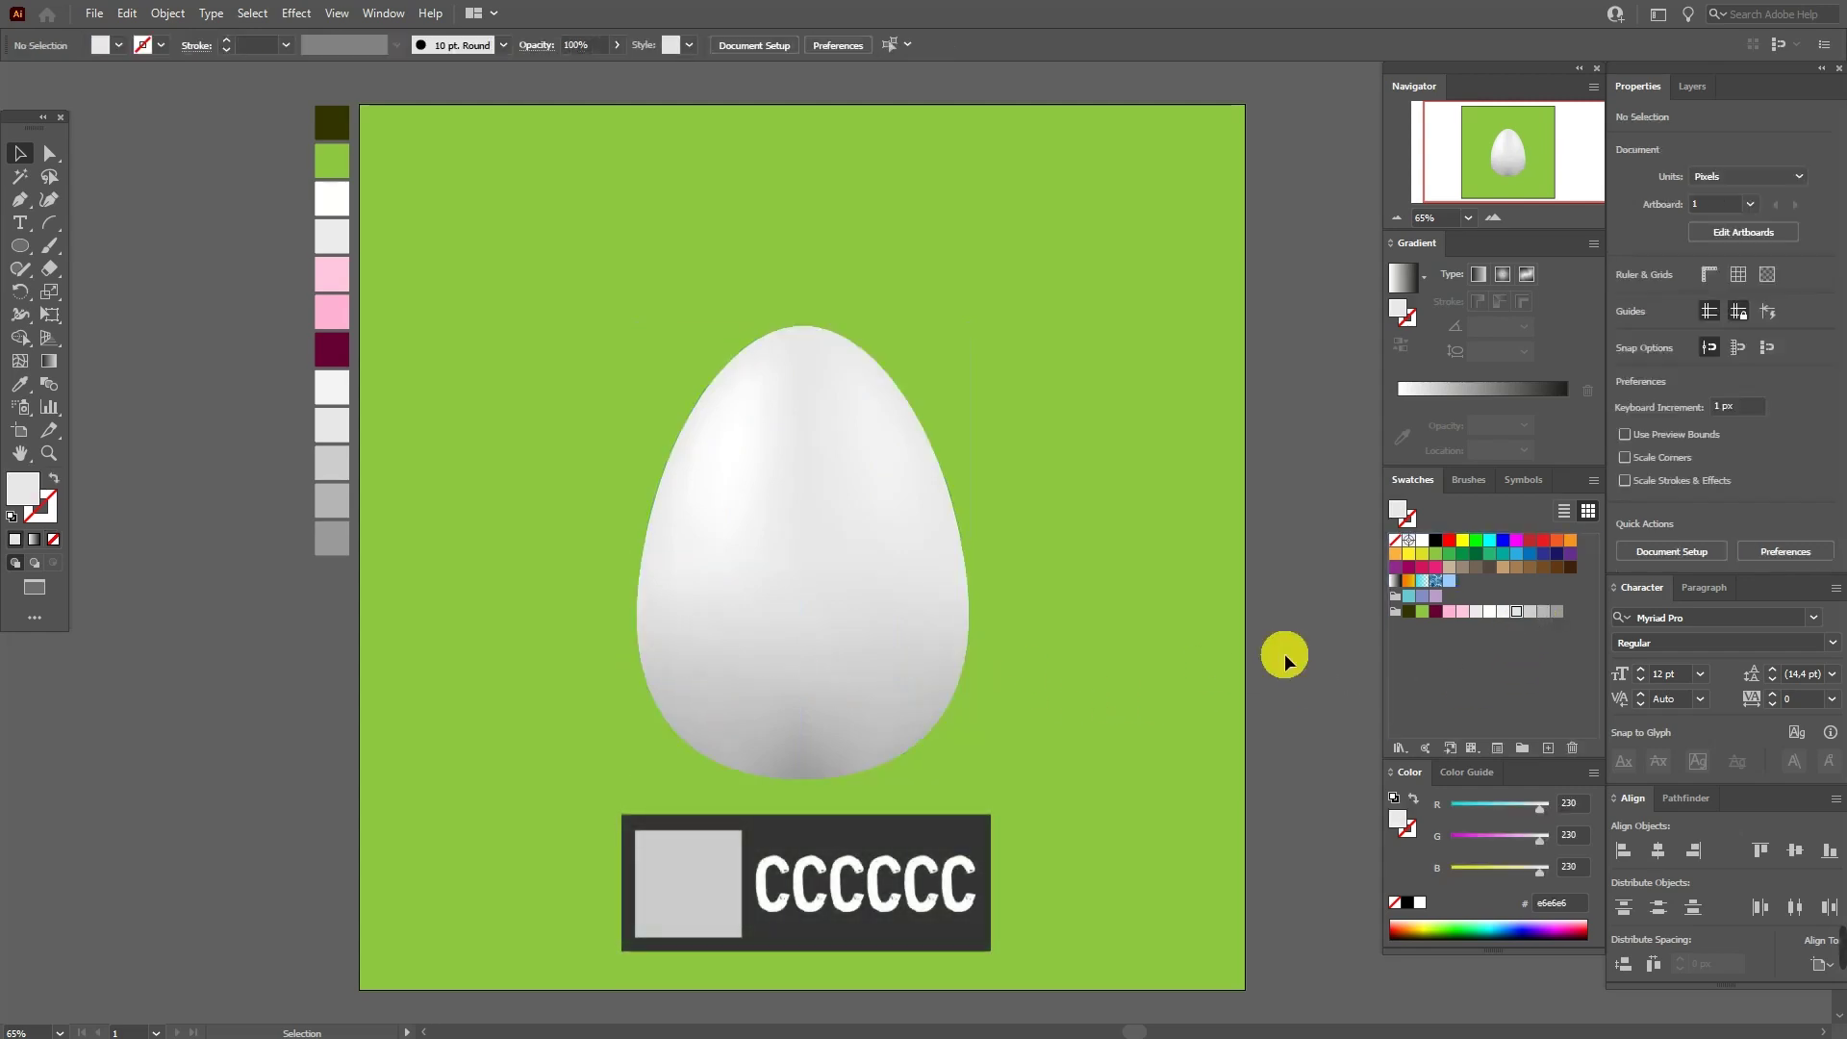
Brighten the egg's upper-right and right-edge mesh points to white FFFFFF
left_click(951, 589)
left_click(1493, 611)
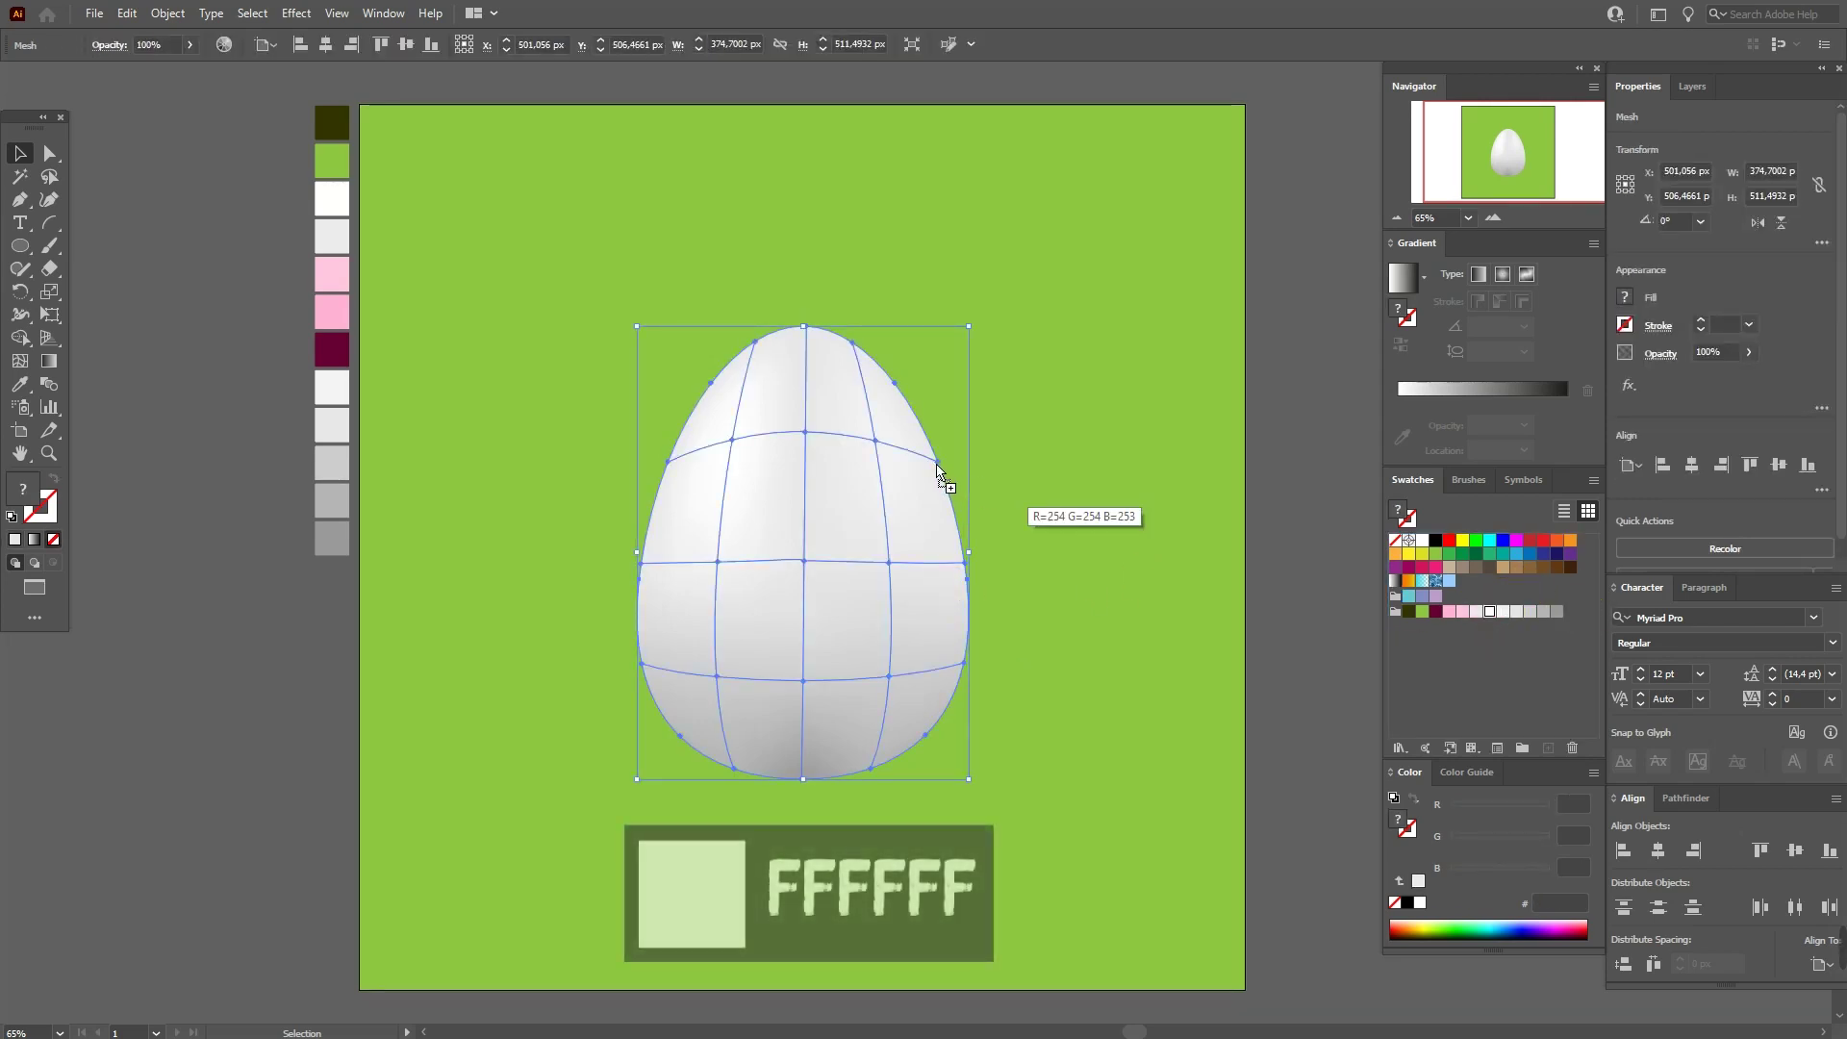
left_click(938, 466)
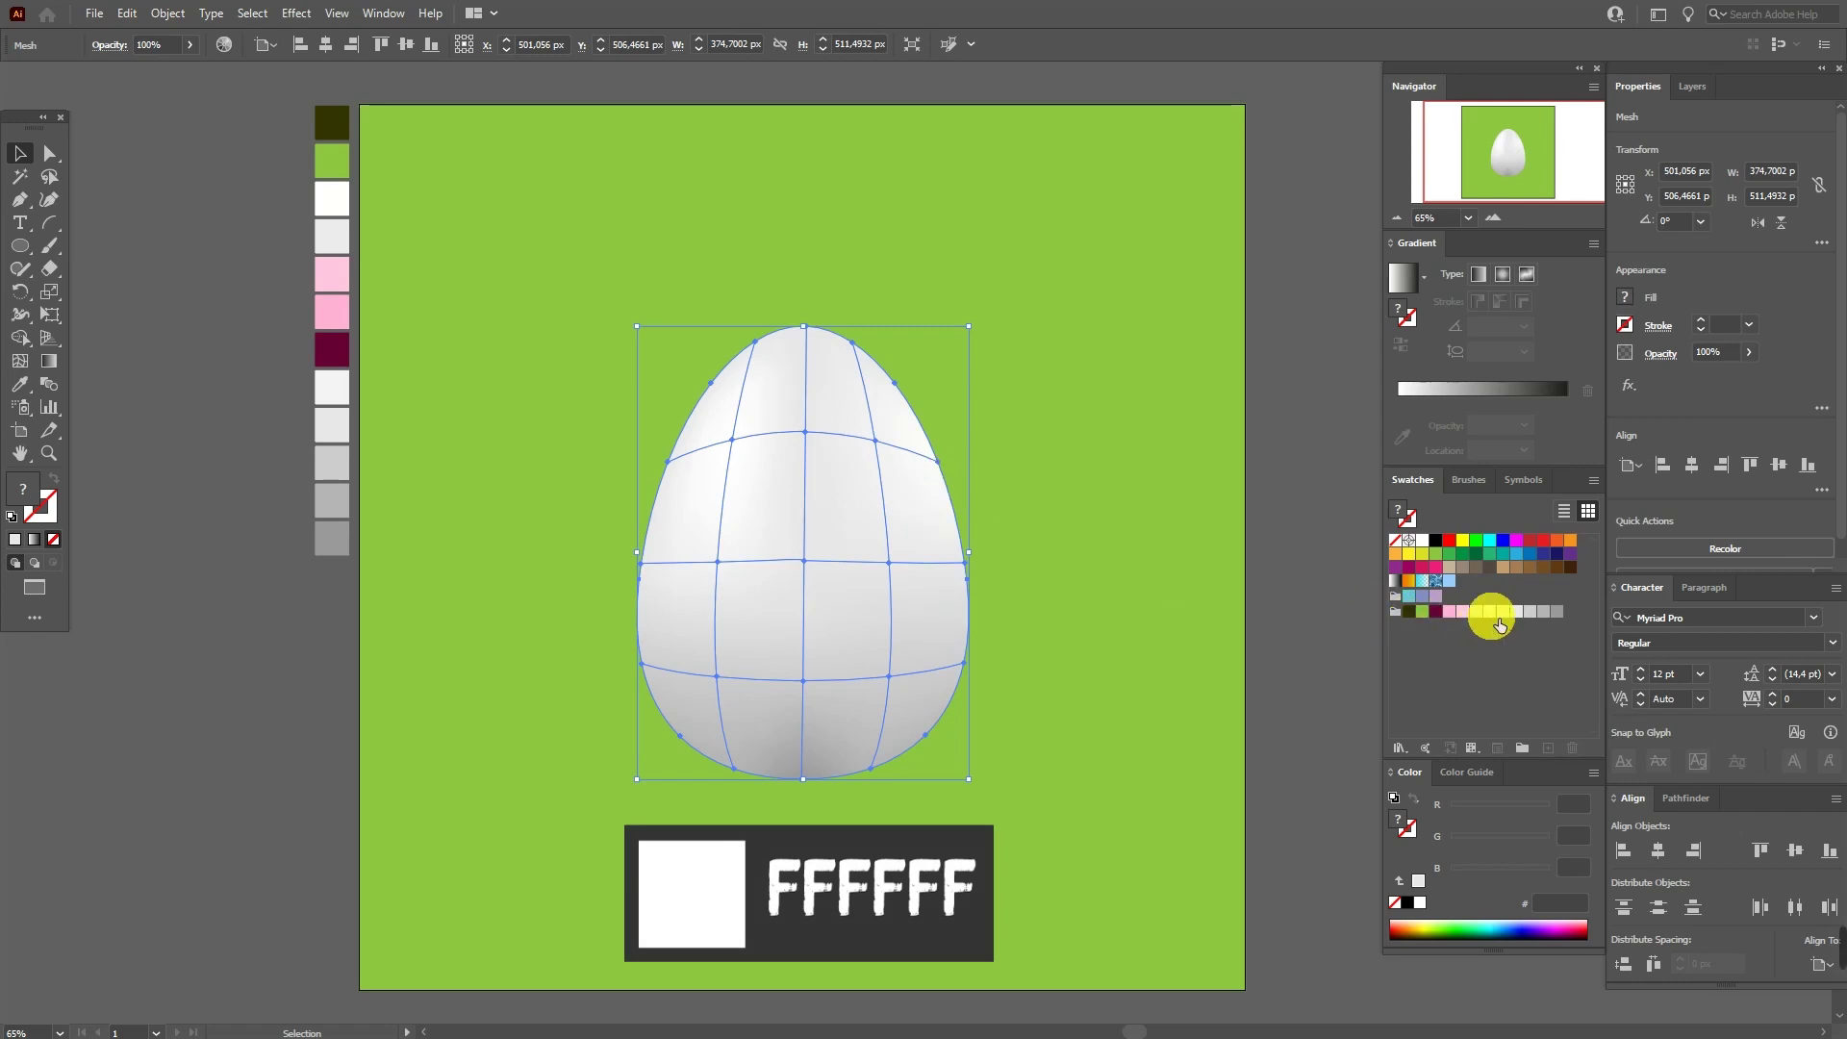
left_click(965, 570)
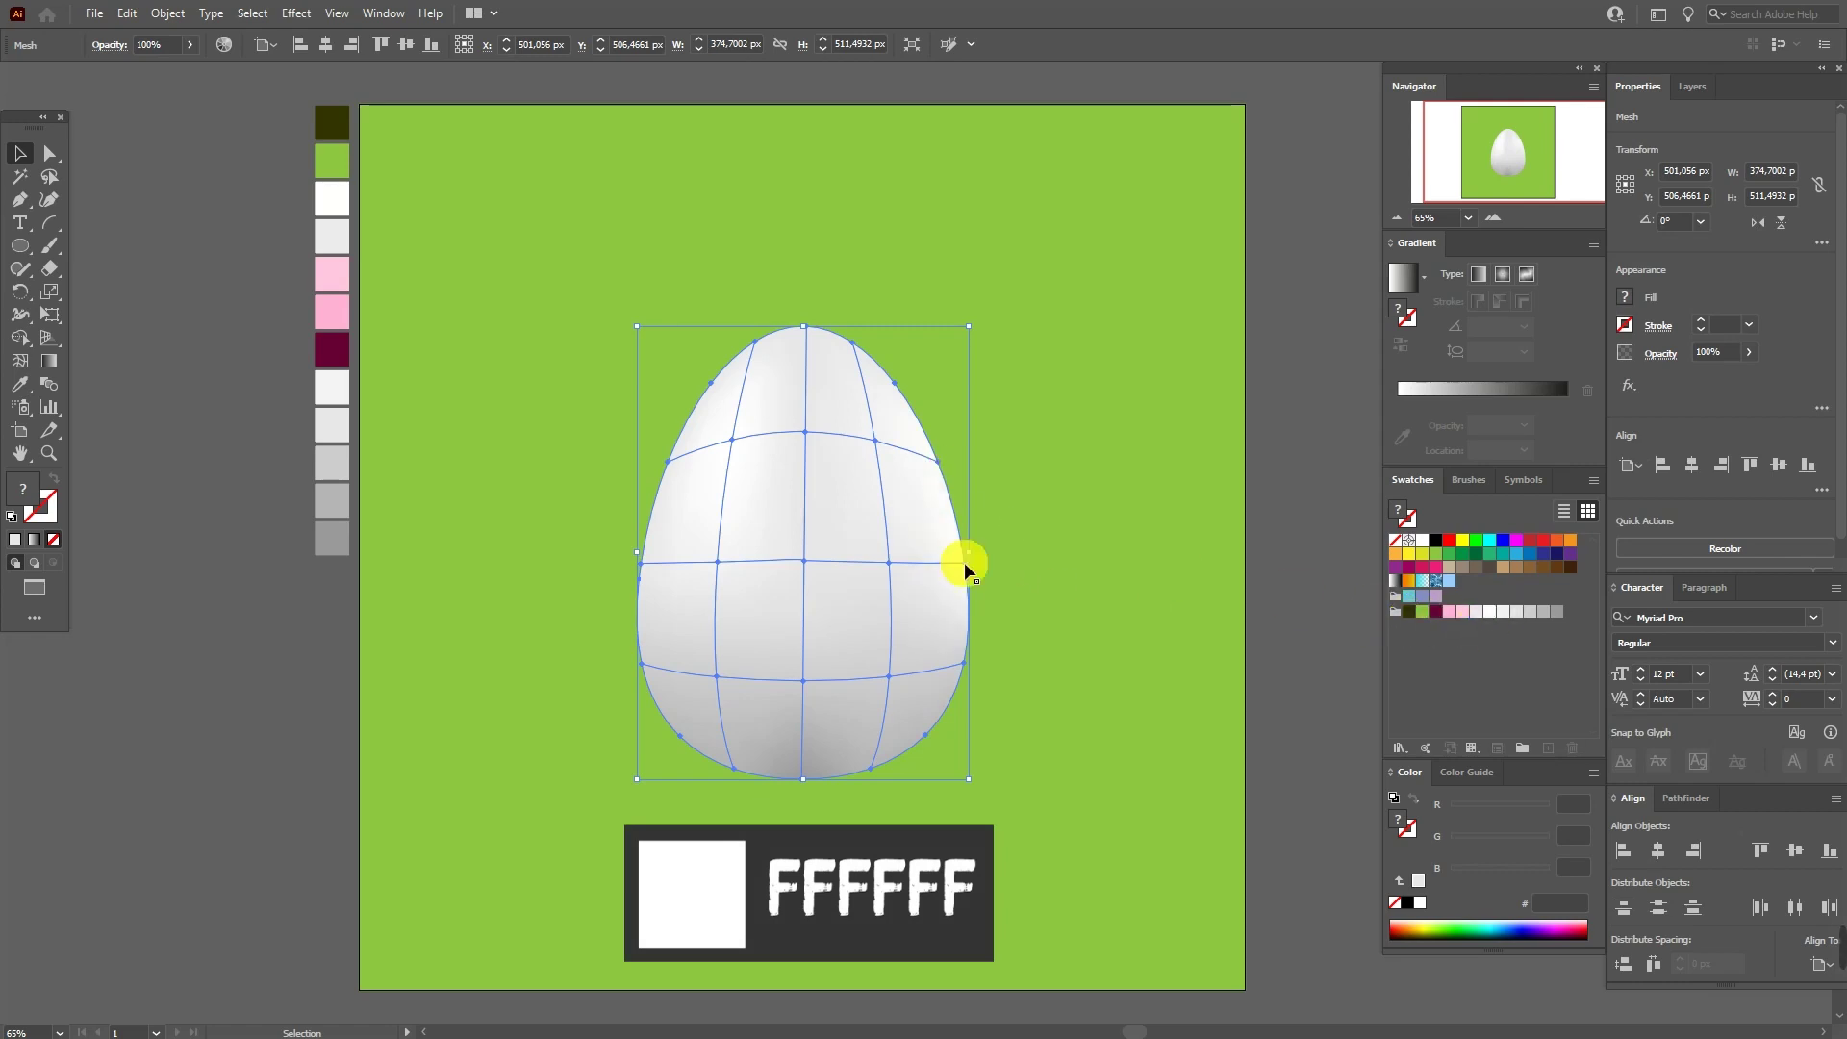
left_click(1260, 612)
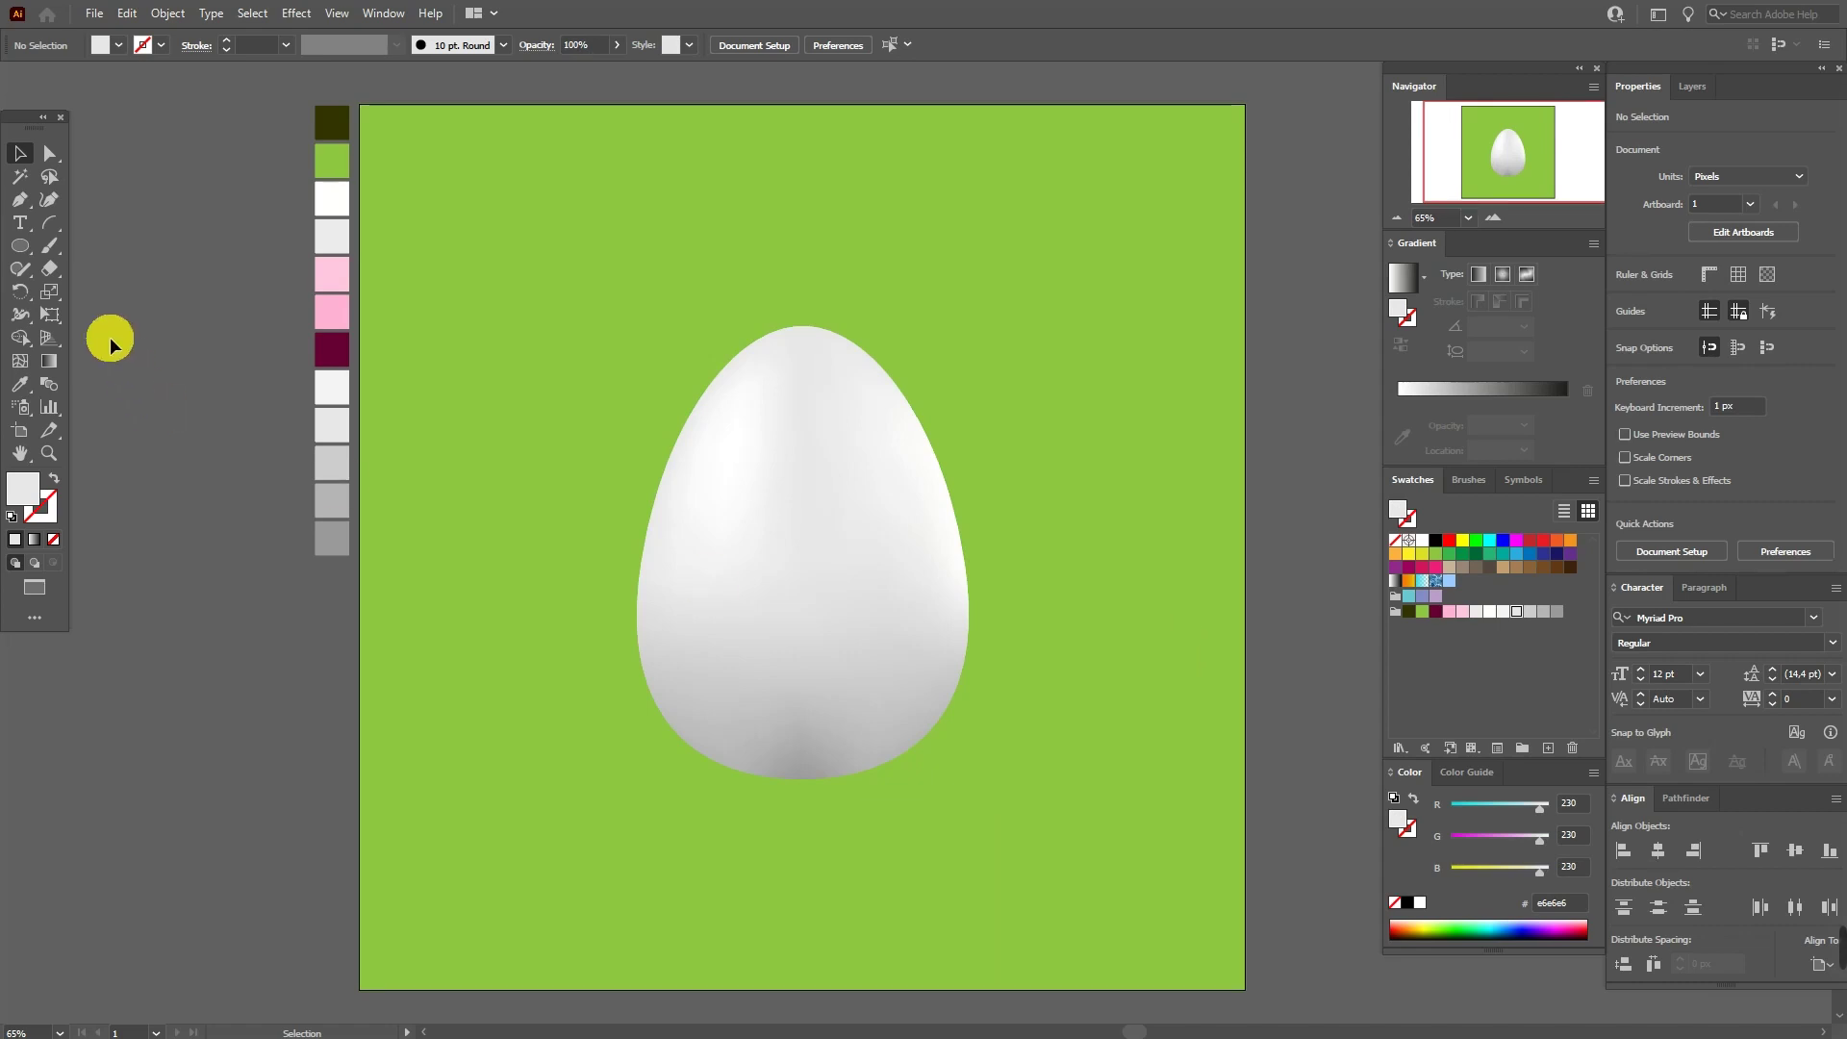
Draw a circle and move it to the artboard's lower left
left_click(25, 250)
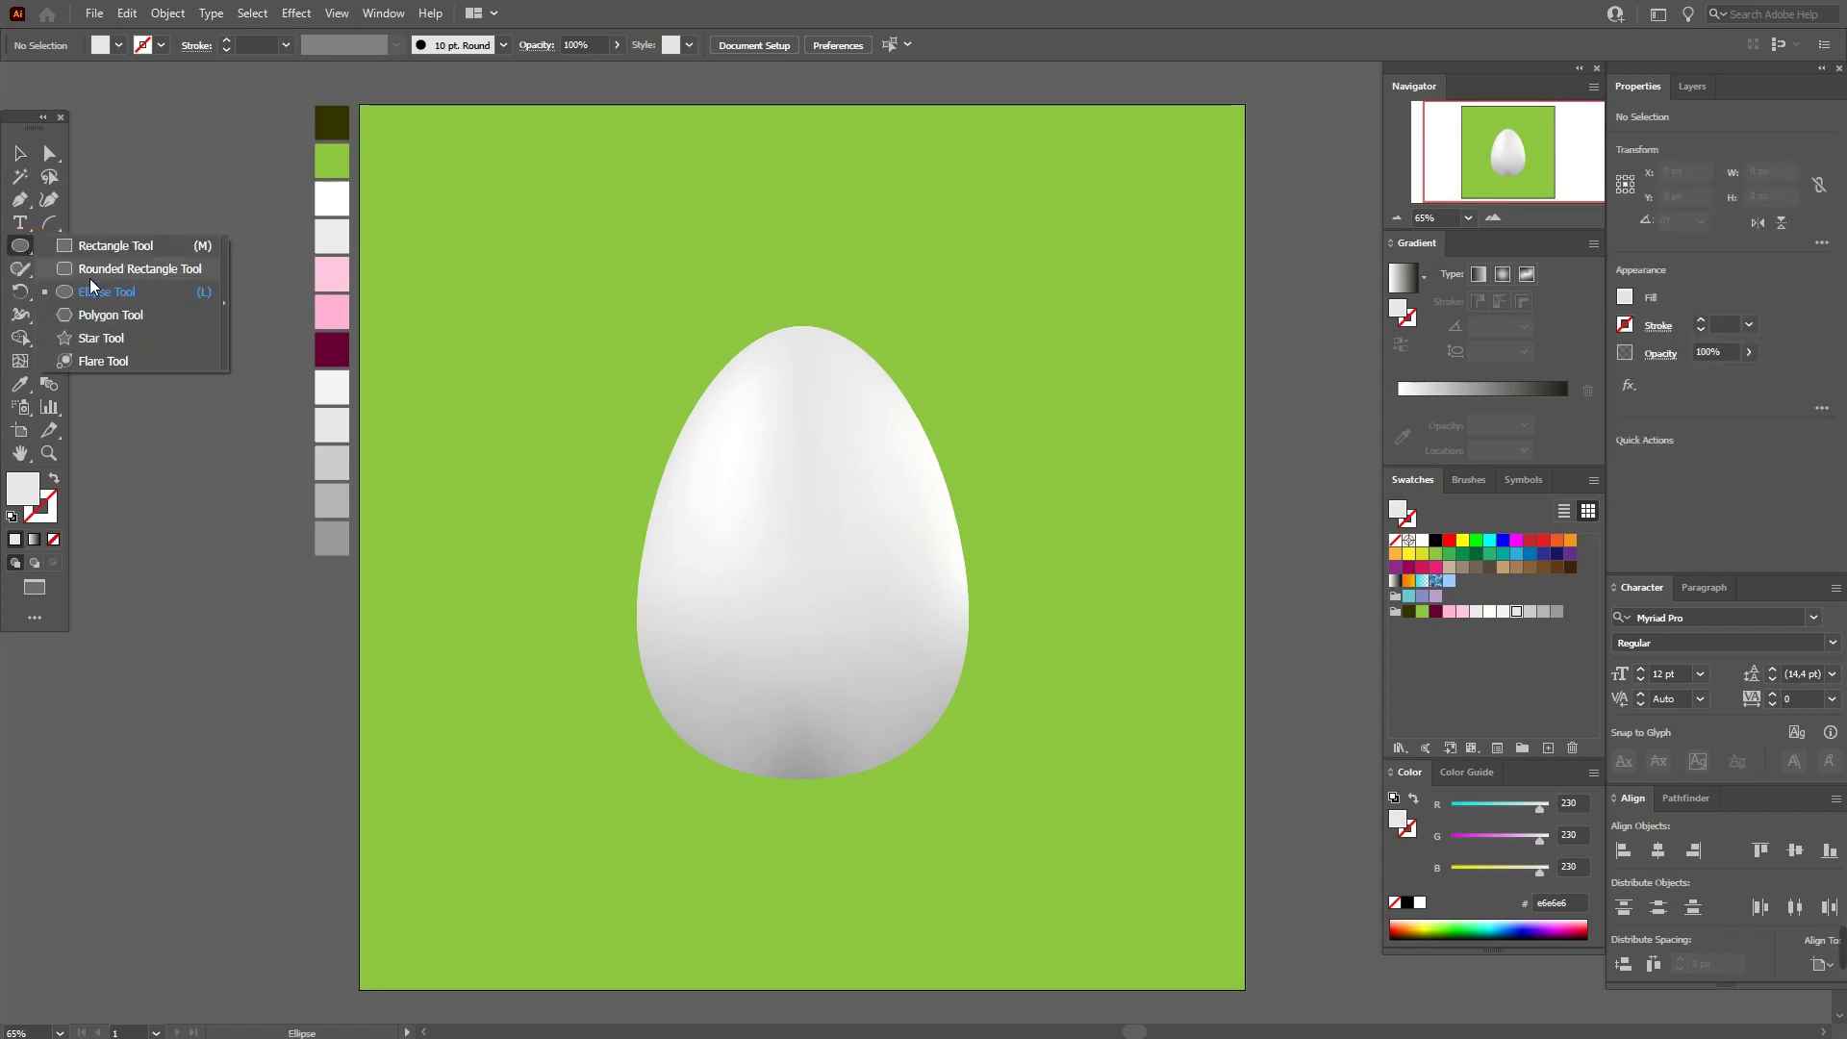
left_click_drag(436, 243, 739, 550)
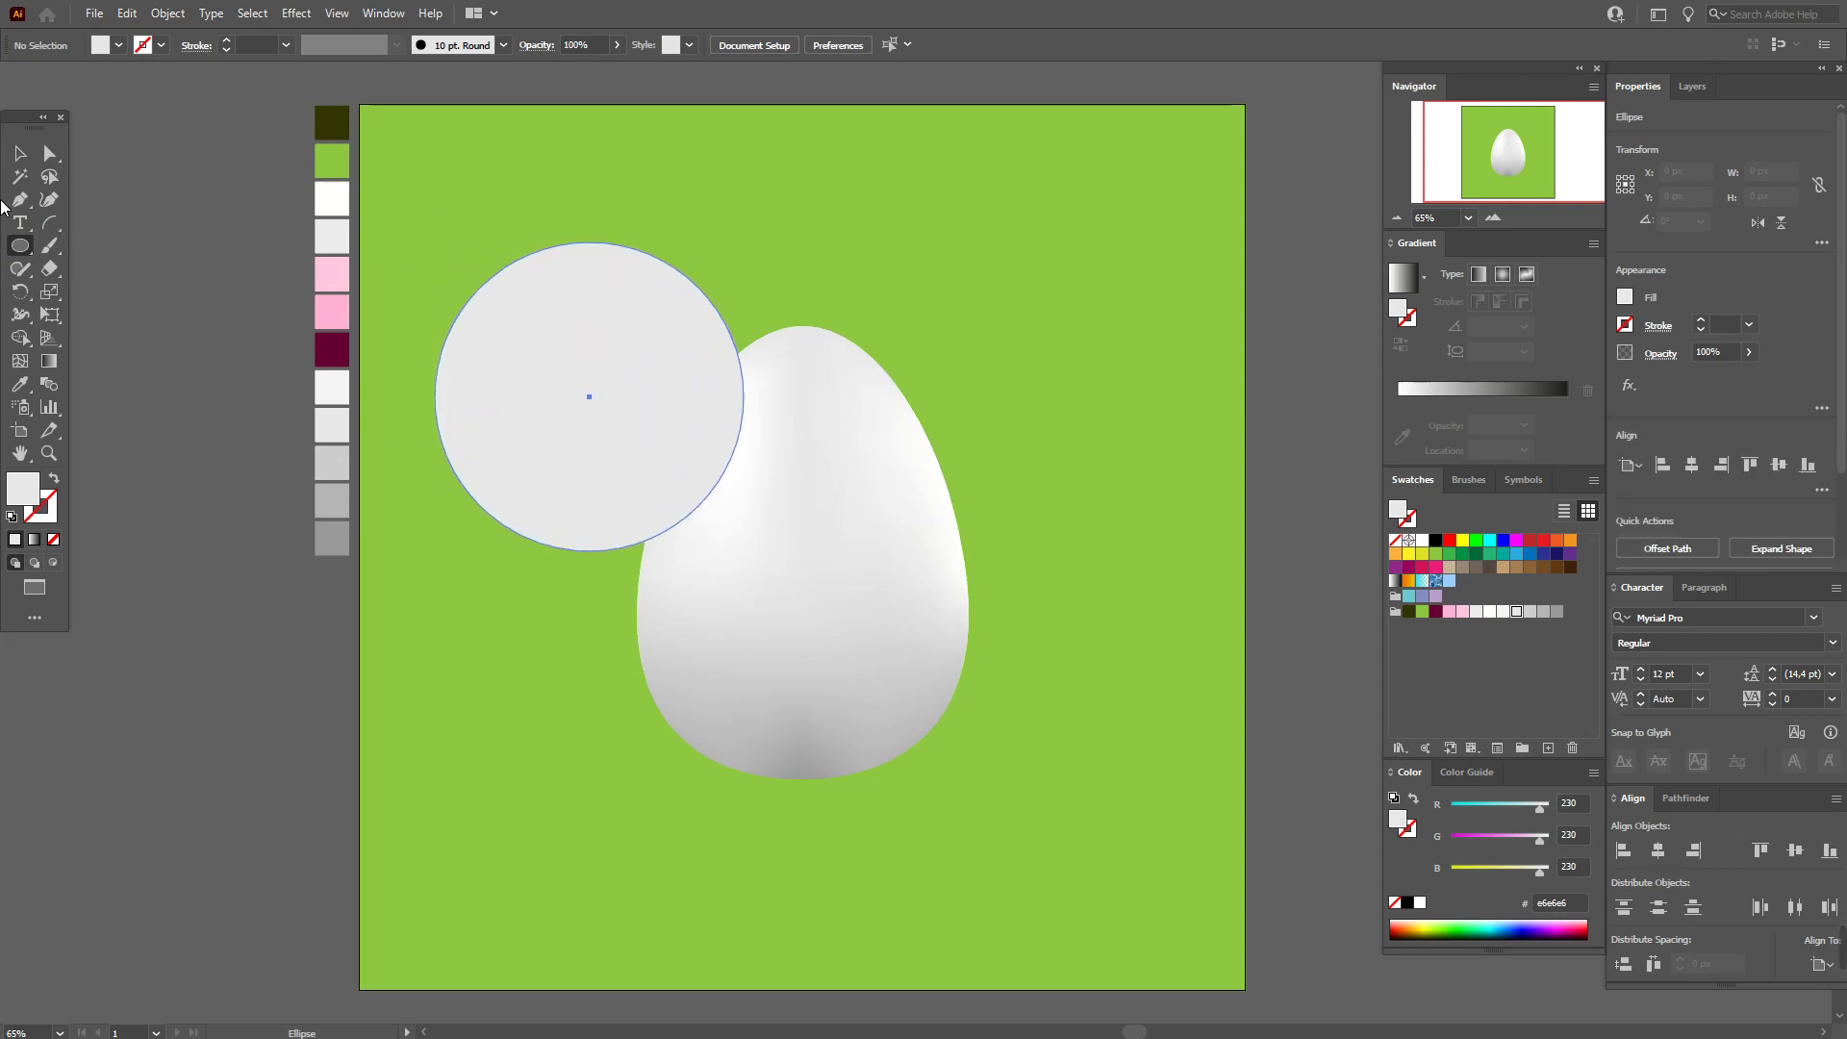
left_click(18, 152)
mouse_move(580, 434)
left_mouse_down()
mouse_move(490, 740)
mouse_move(465, 747)
left_mouse_up()
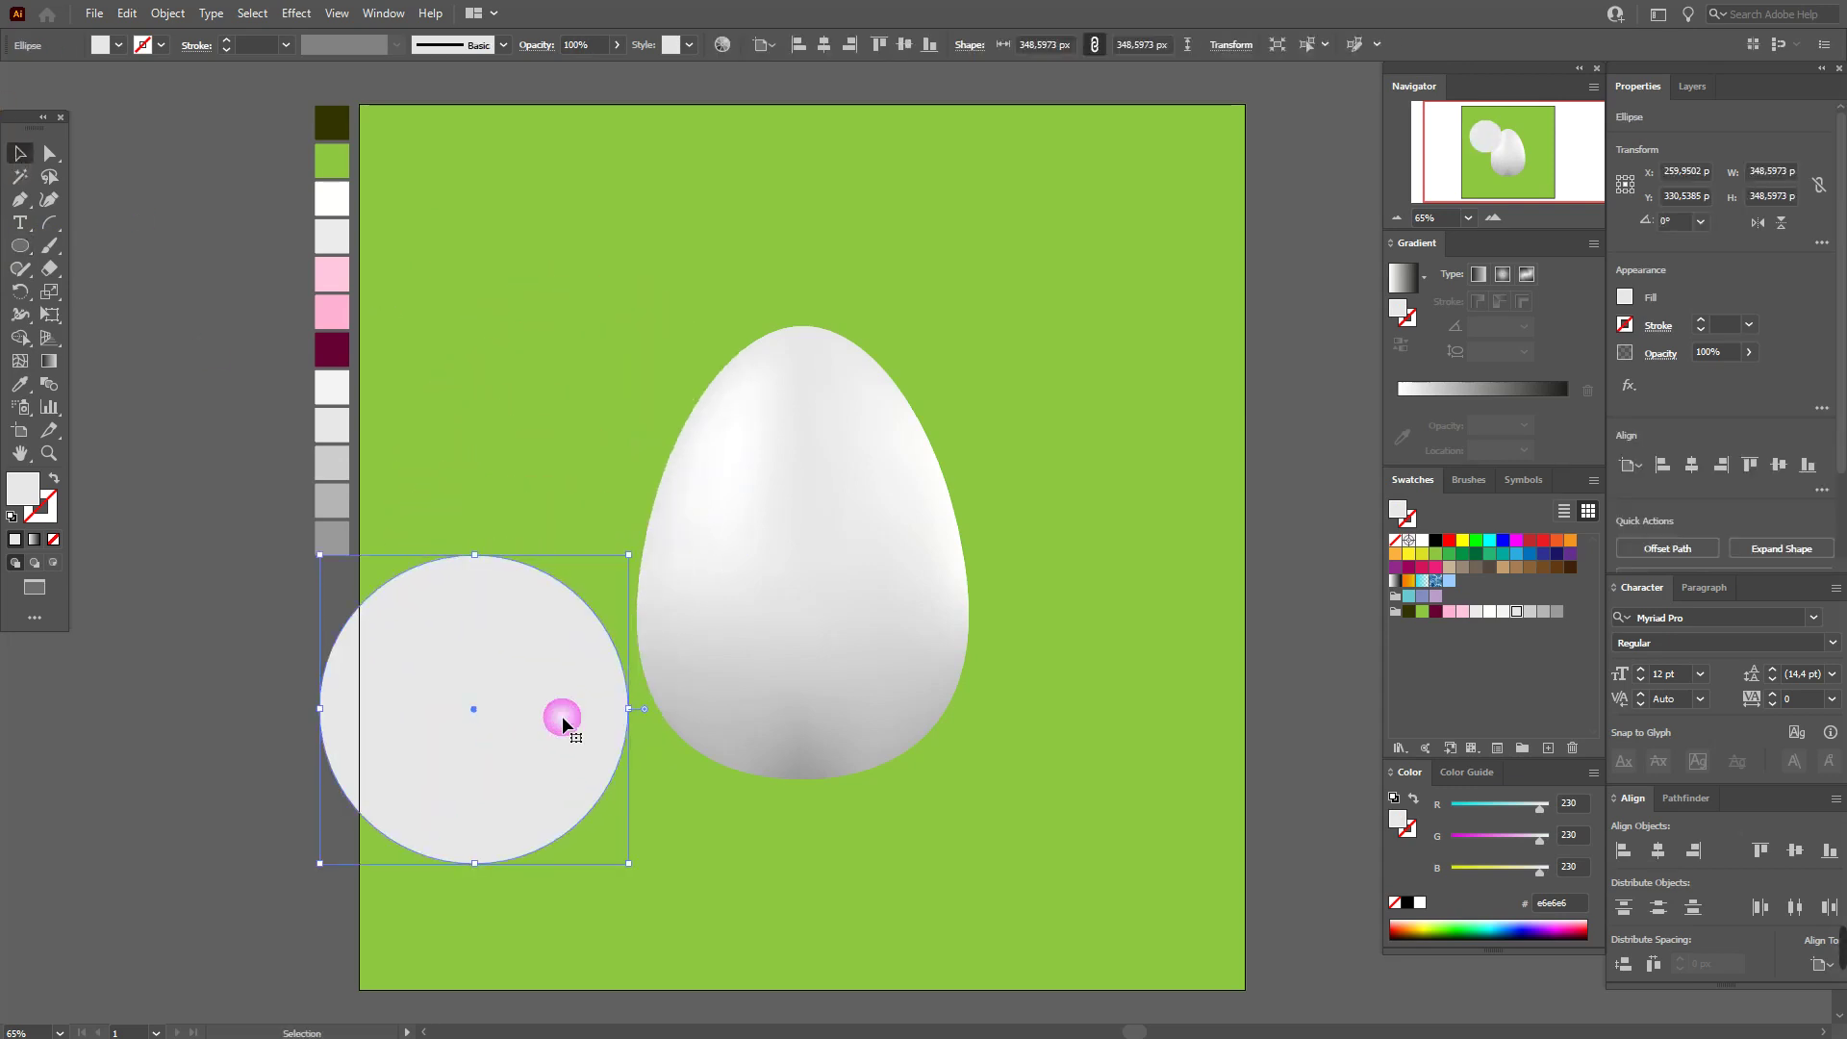
Fill the circle with a reversed radial gradient that is dark olive at the centre
left_click(1493, 275)
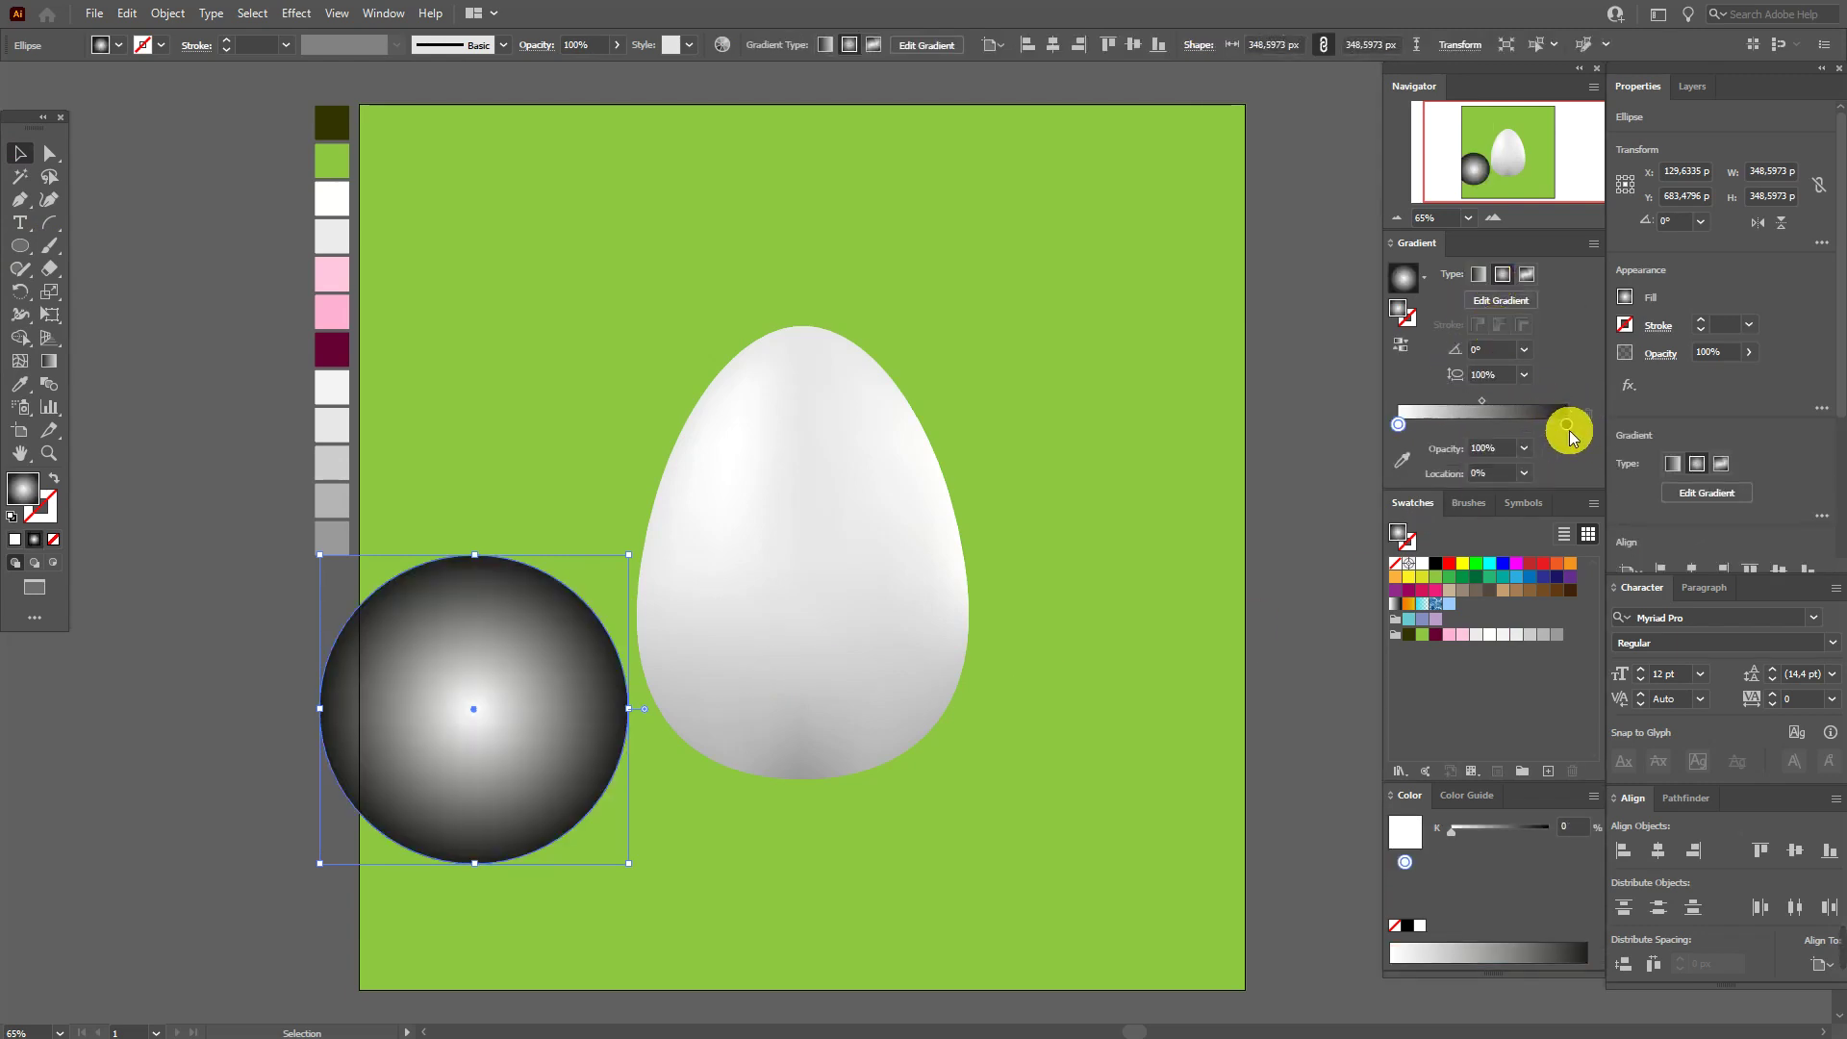
mouse_move(1414, 644)
left_mouse_down()
mouse_move(1592, 449)
mouse_move(1570, 434)
left_mouse_up()
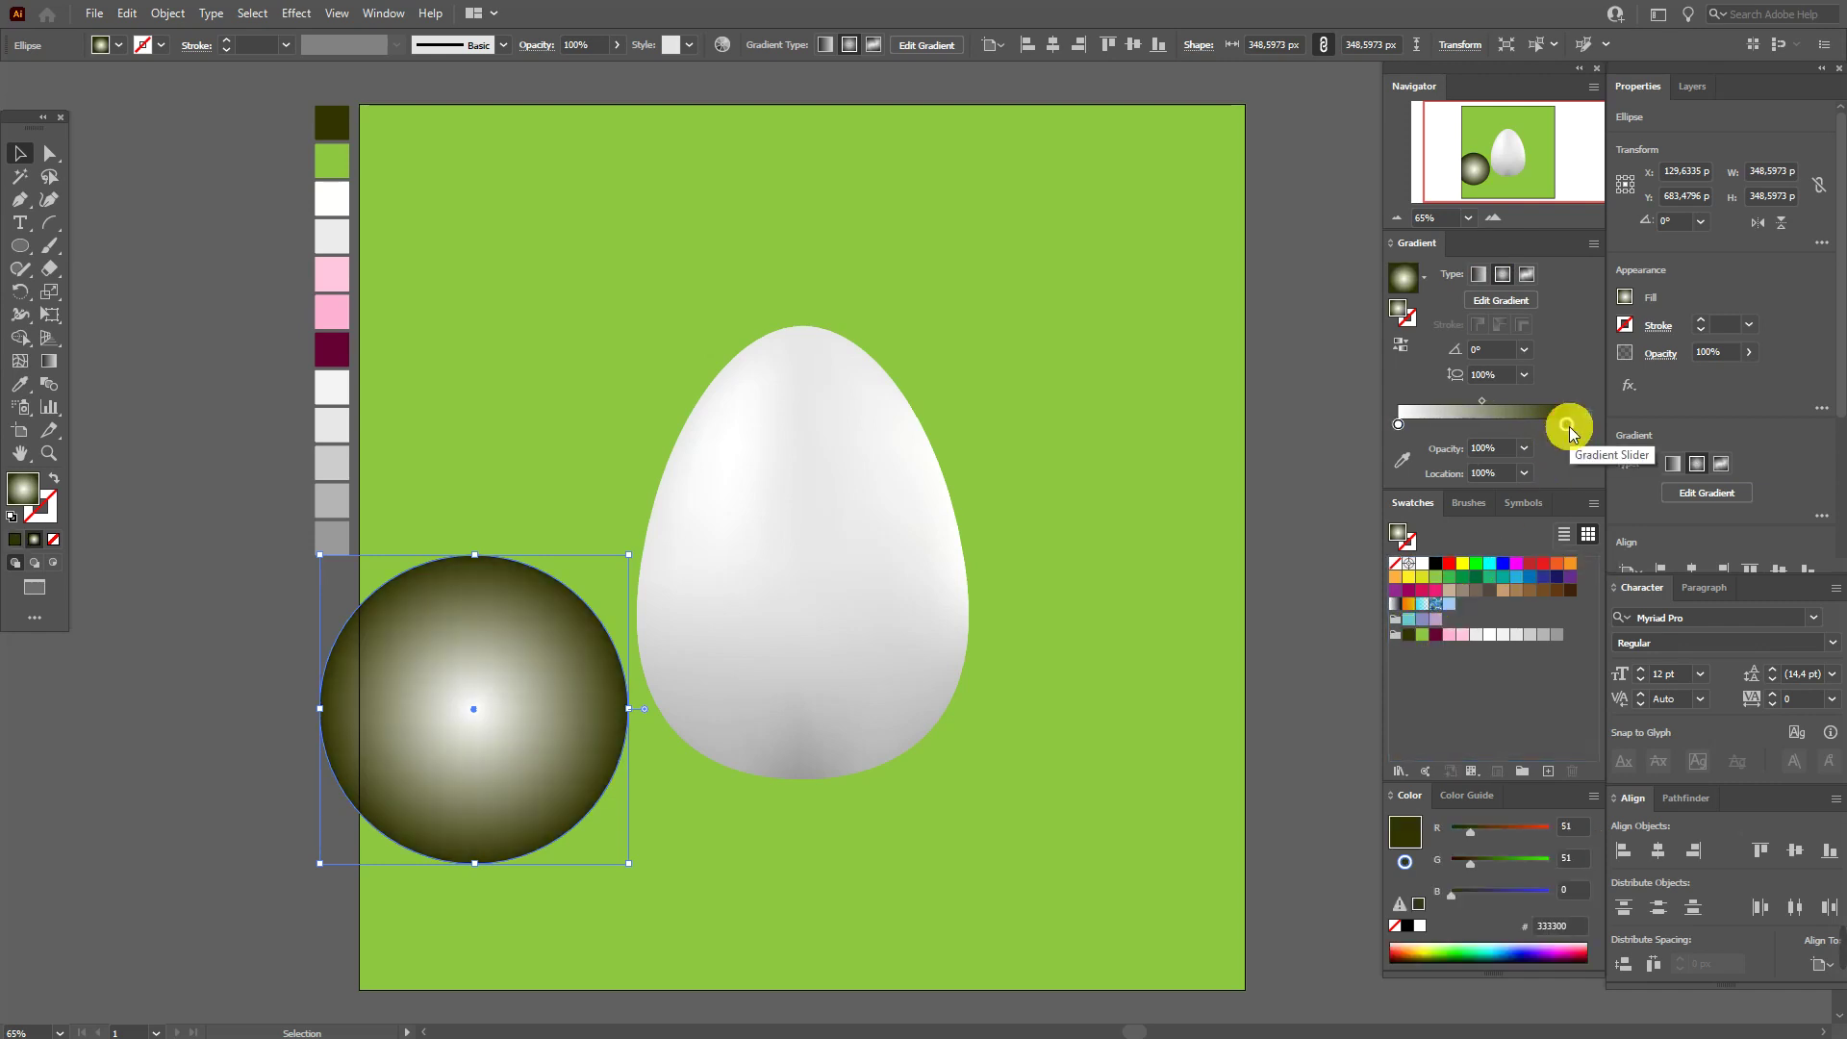
left_click(1402, 349)
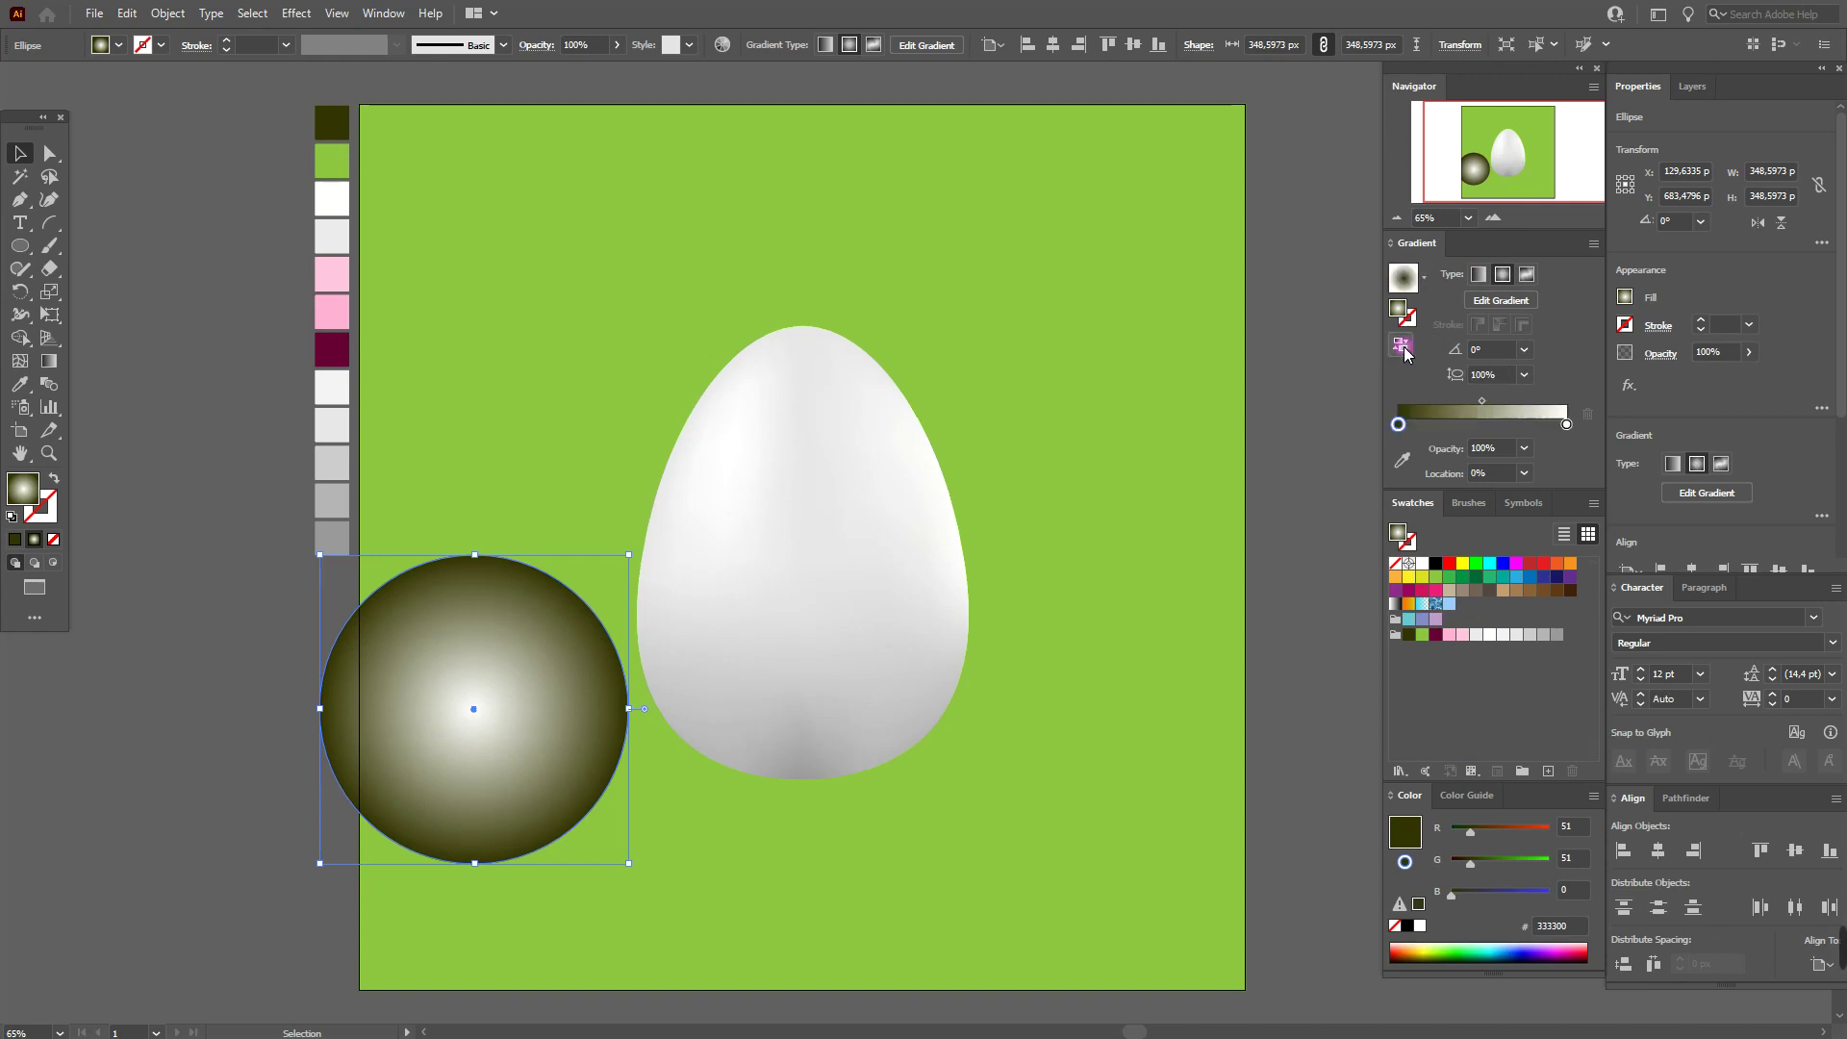
Set the circle's blend mode to Multiply and flatten it under the egg
left_click(1662, 352)
left_click(1546, 387)
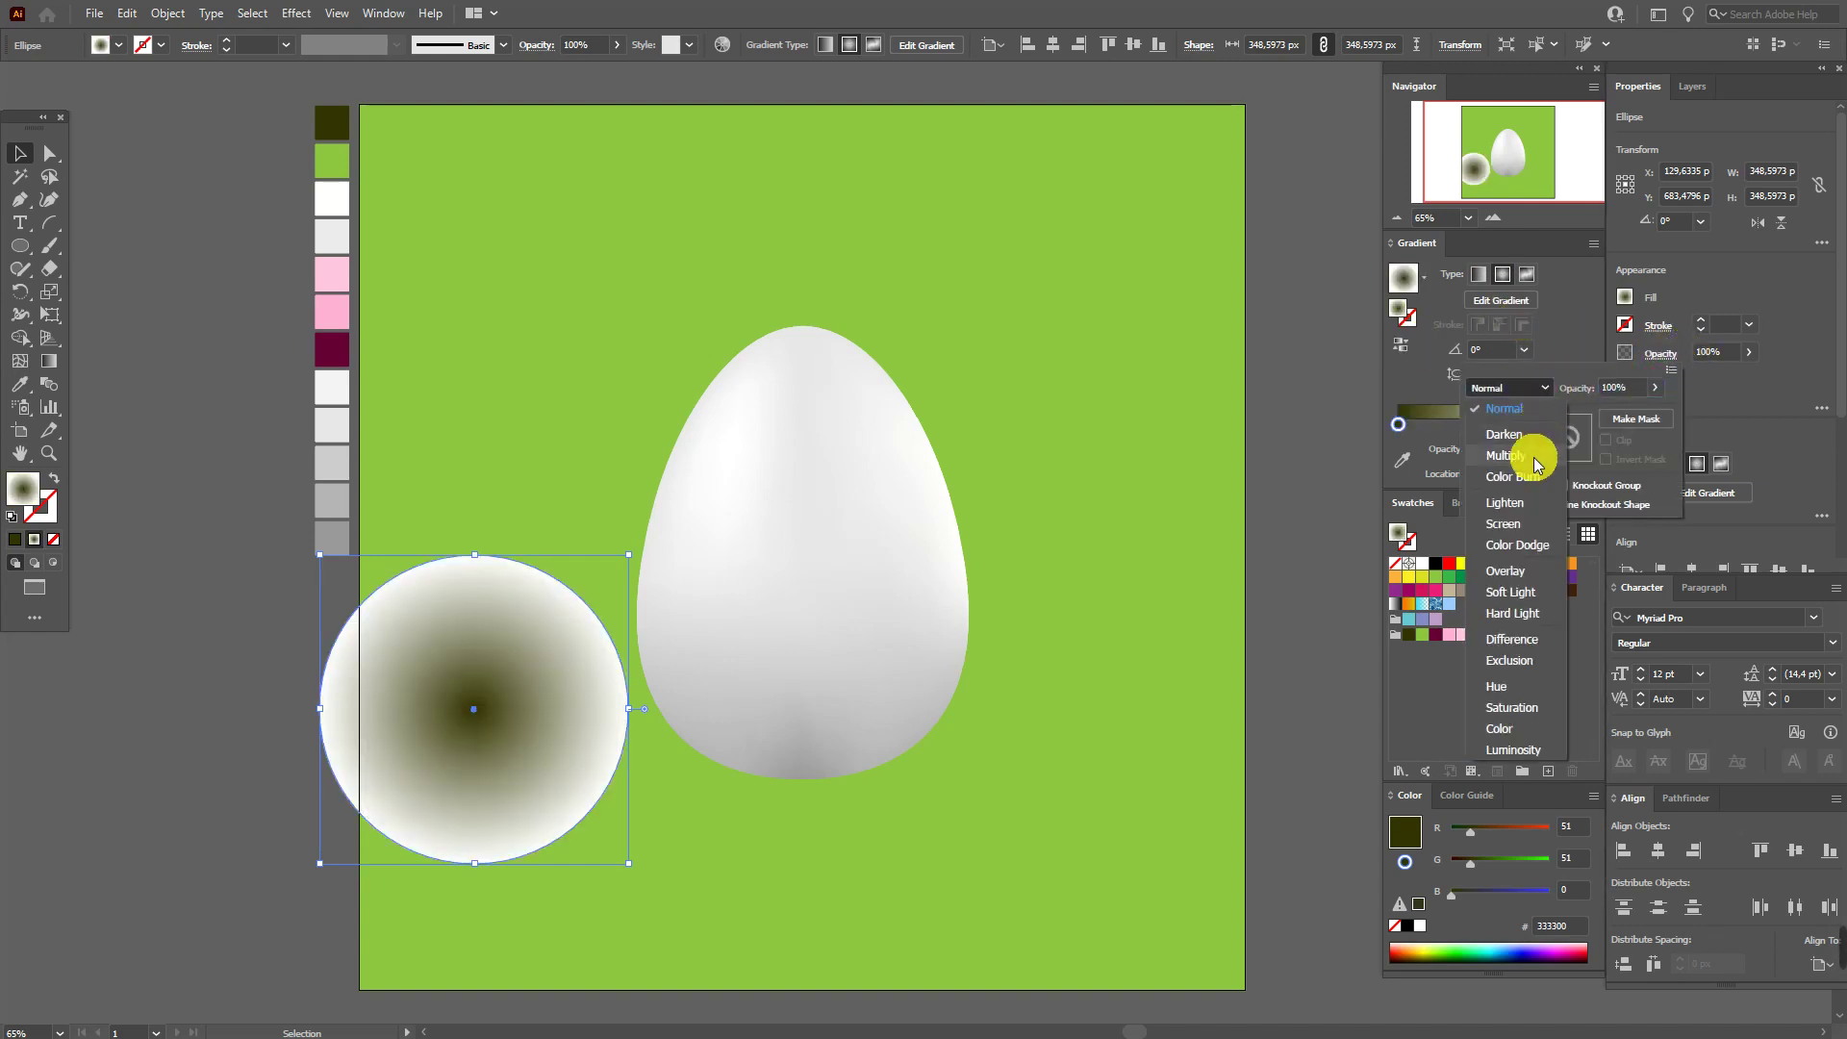
left_click(1535, 450)
left_click(21, 152)
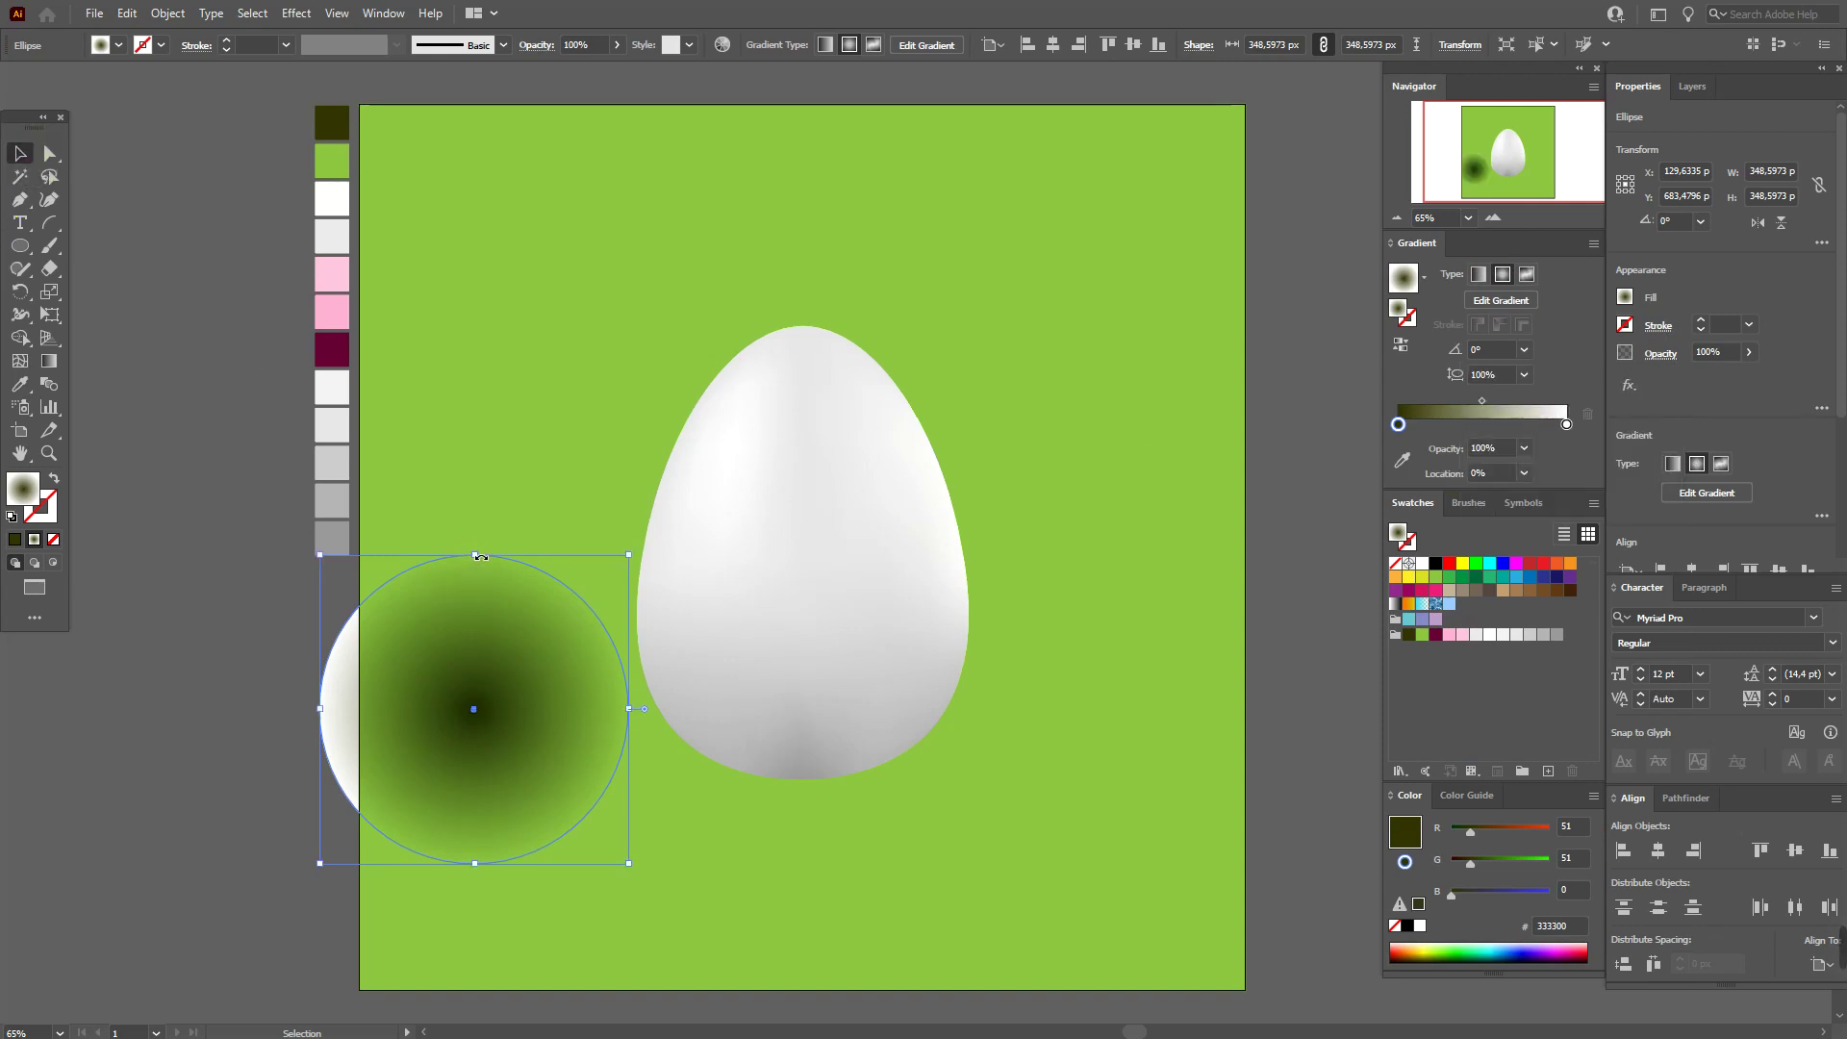
mouse_move(474, 556)
left_mouse_down()
mouse_move(475, 767)
mouse_move(769, 819)
mouse_move(824, 776)
left_mouse_up()
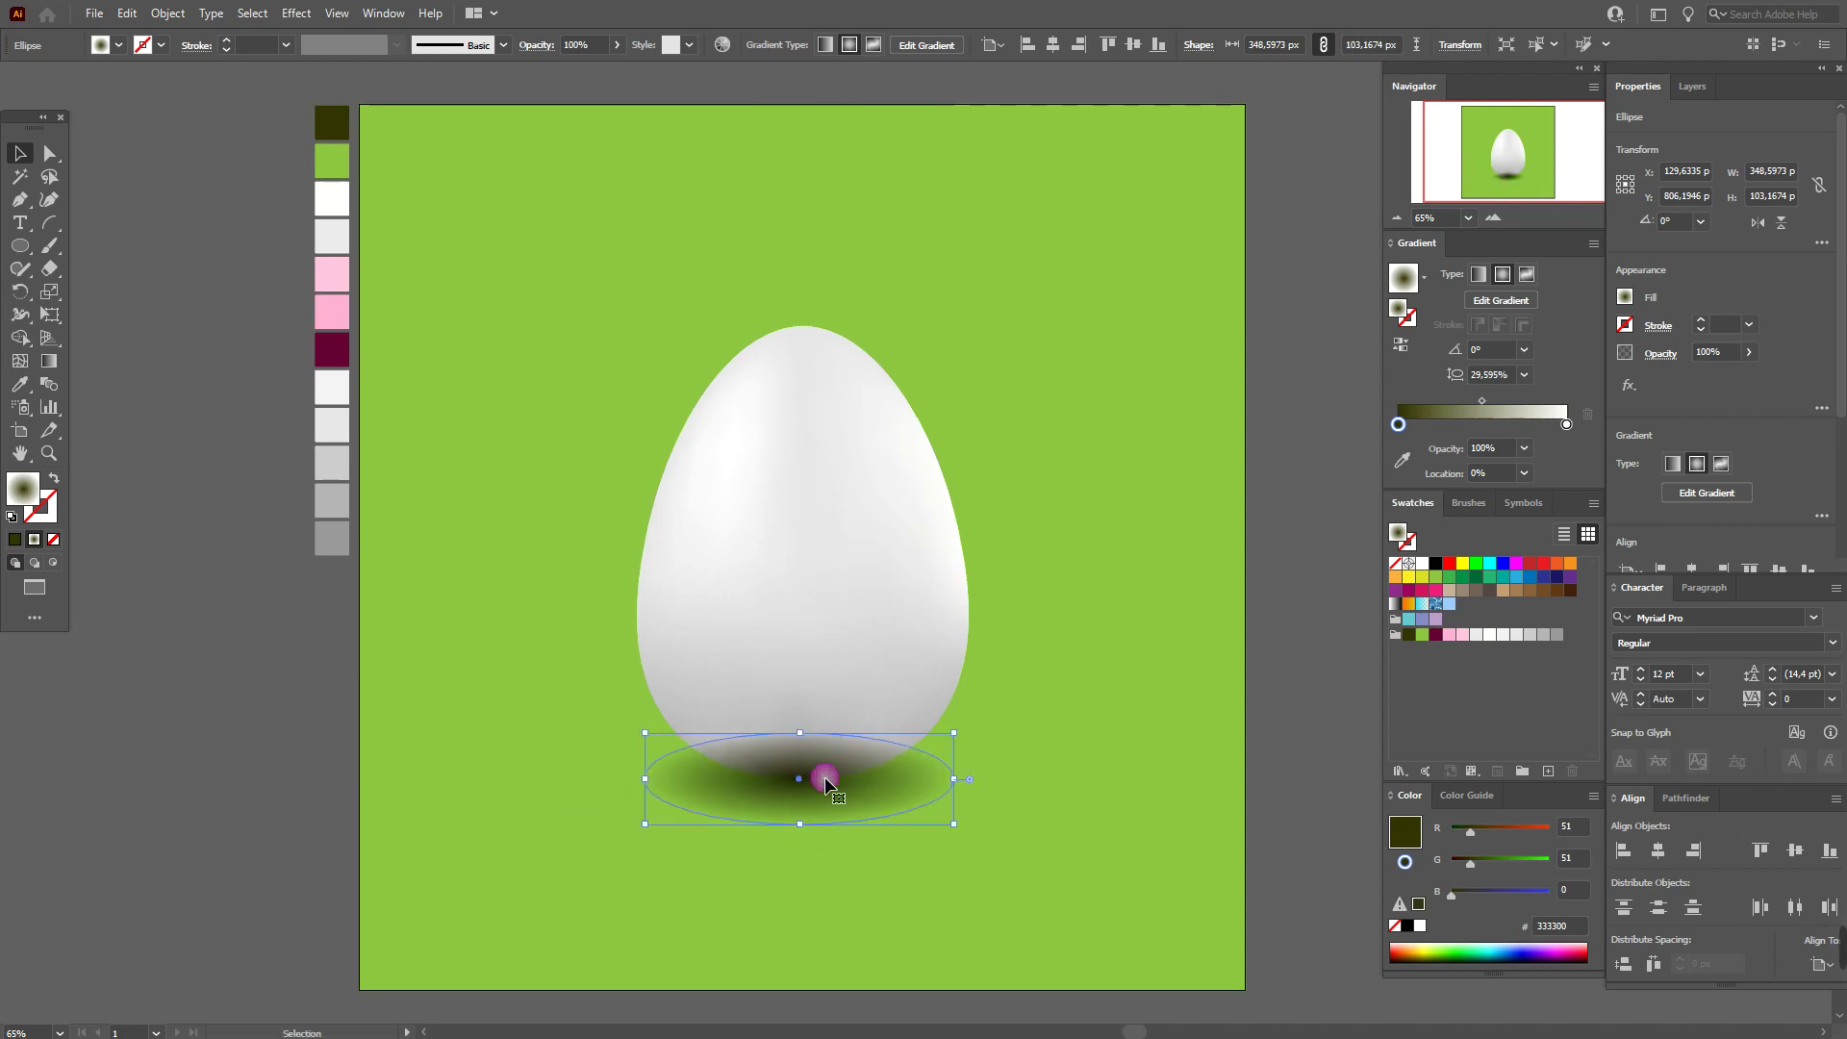
left_click(838, 646)
Bring the egg in front of the shadow ellipse
right_click(838, 647)
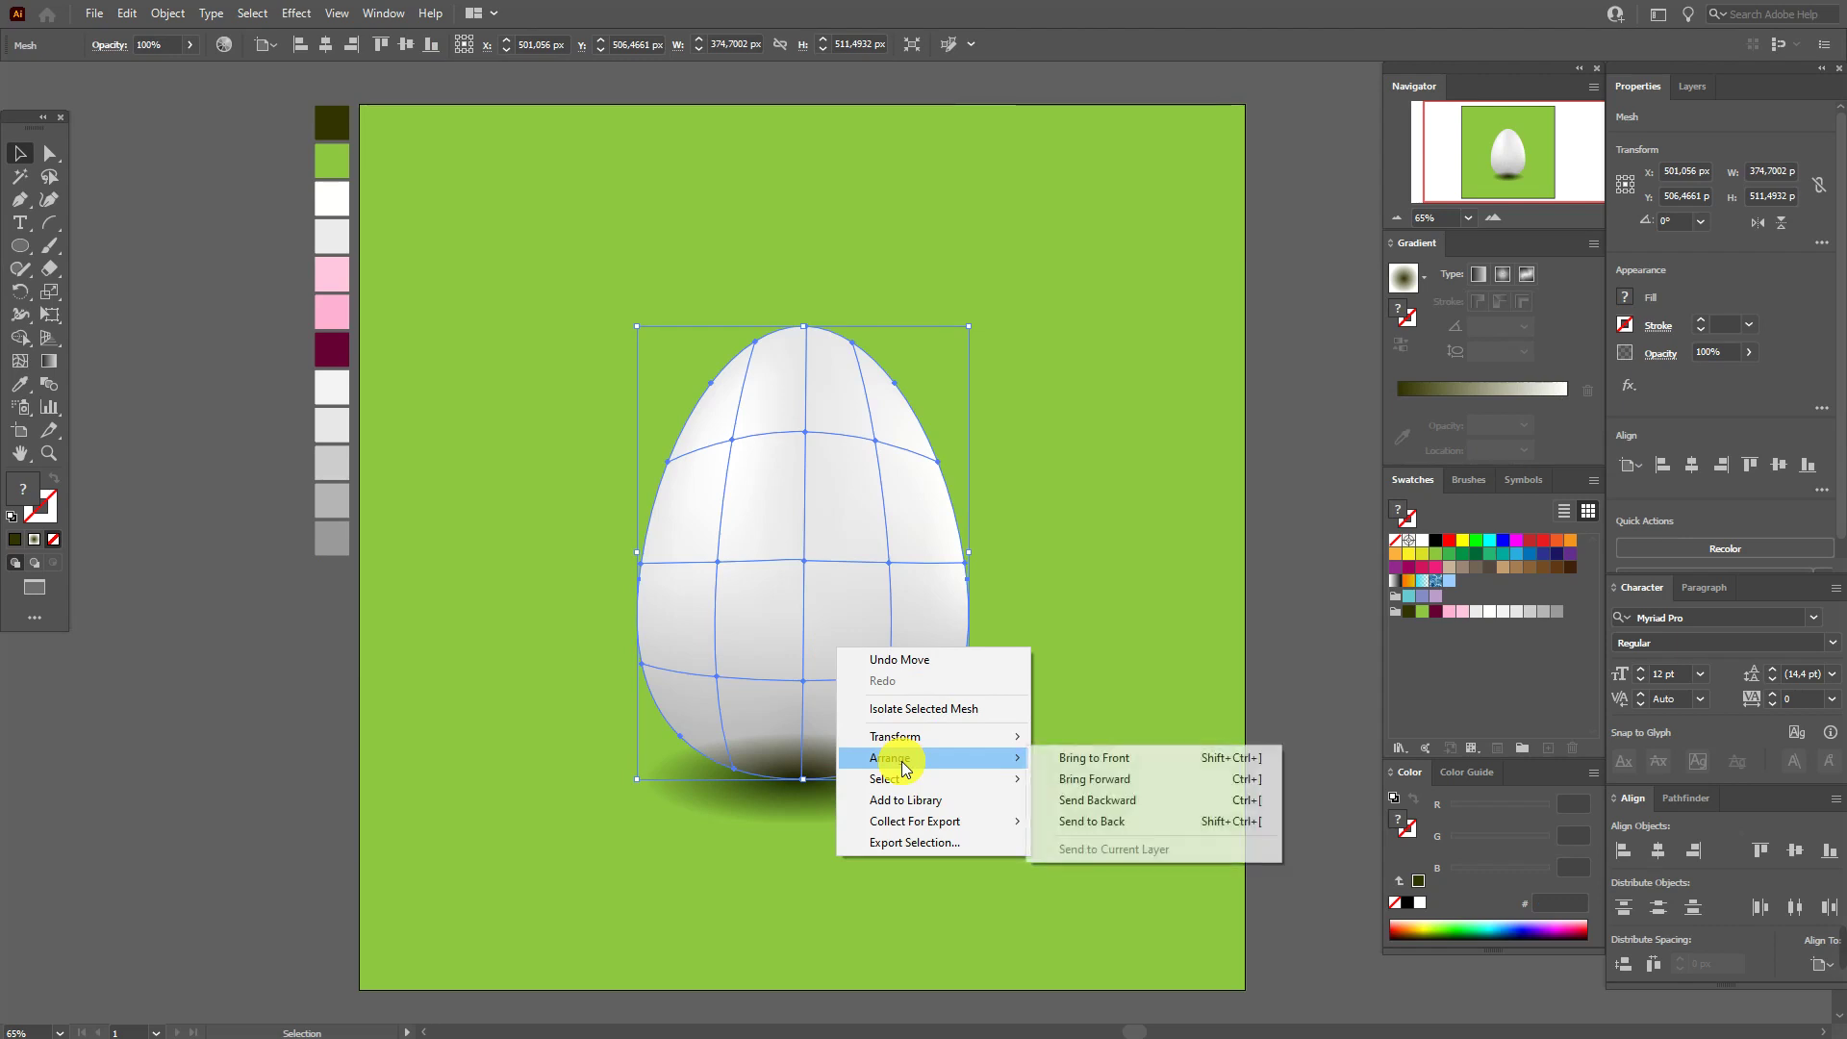
left_click(1153, 763)
left_click(895, 809)
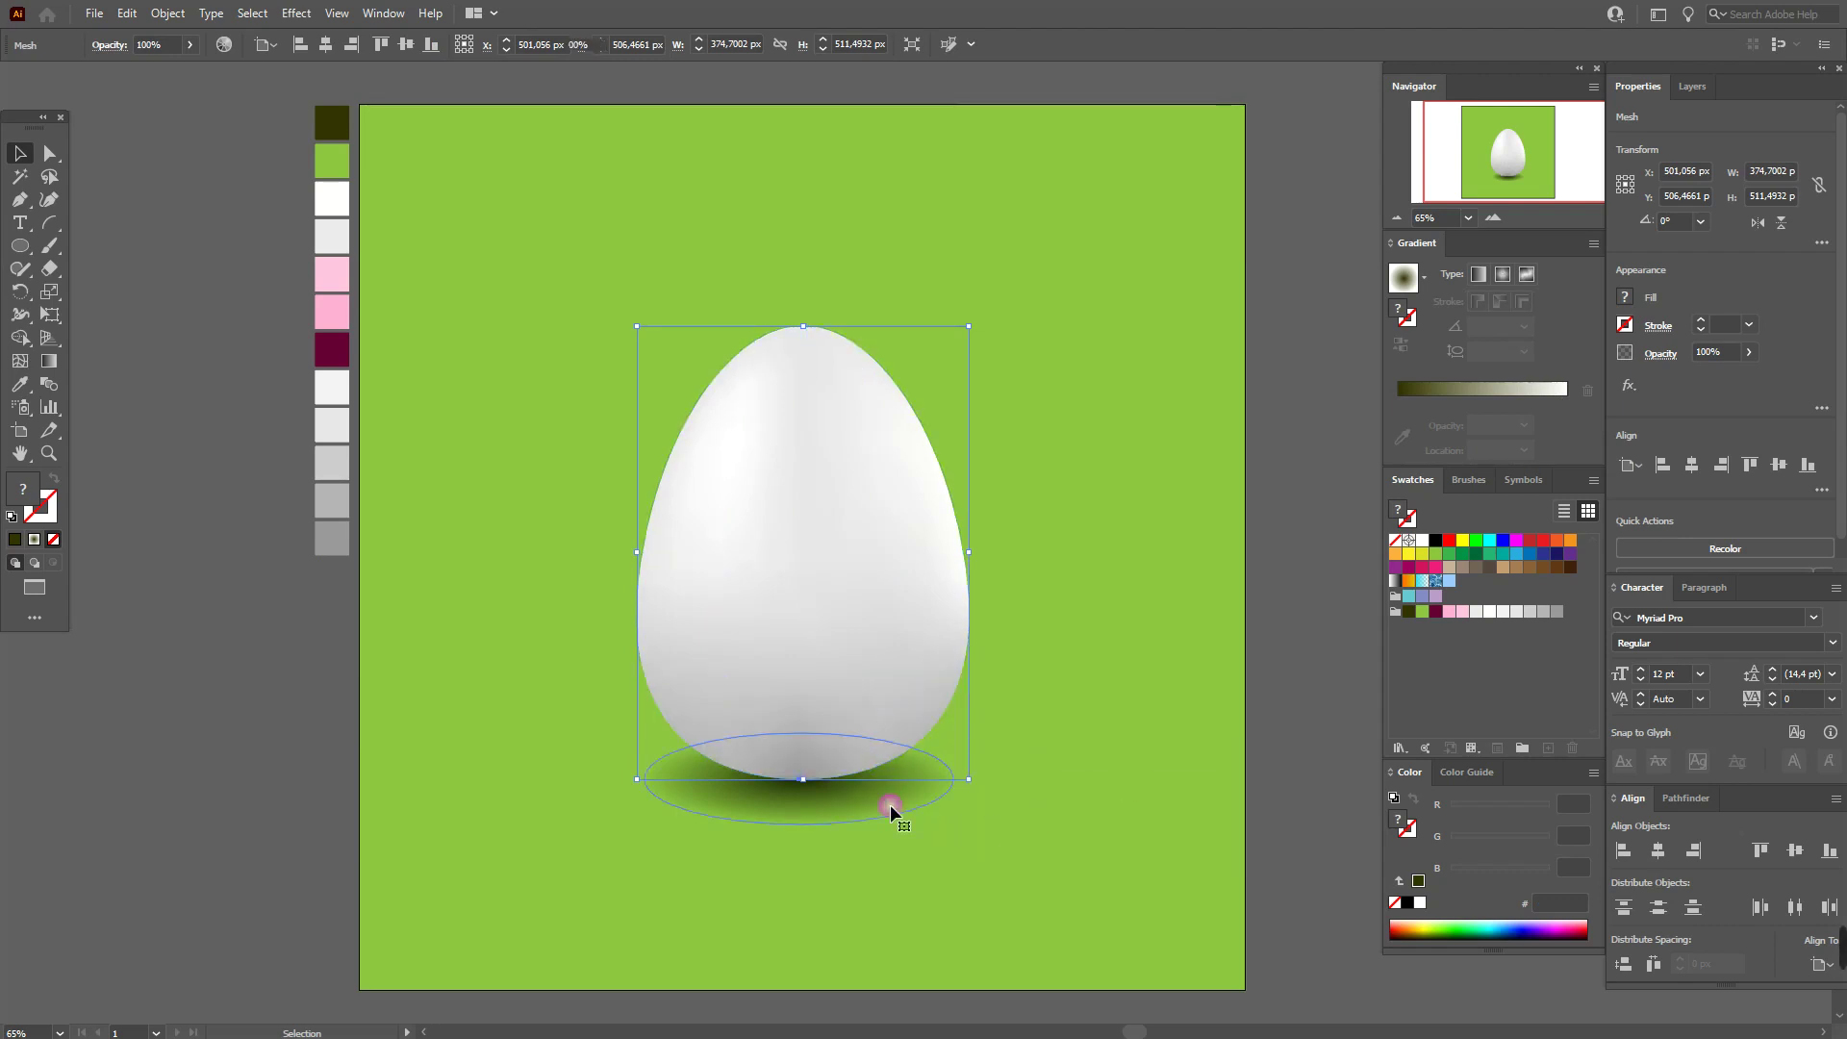
Widen, flatten and reposition the shadow under the egg, adjusting its gradient fade
left_click_drag(1467, 402, 1456, 405)
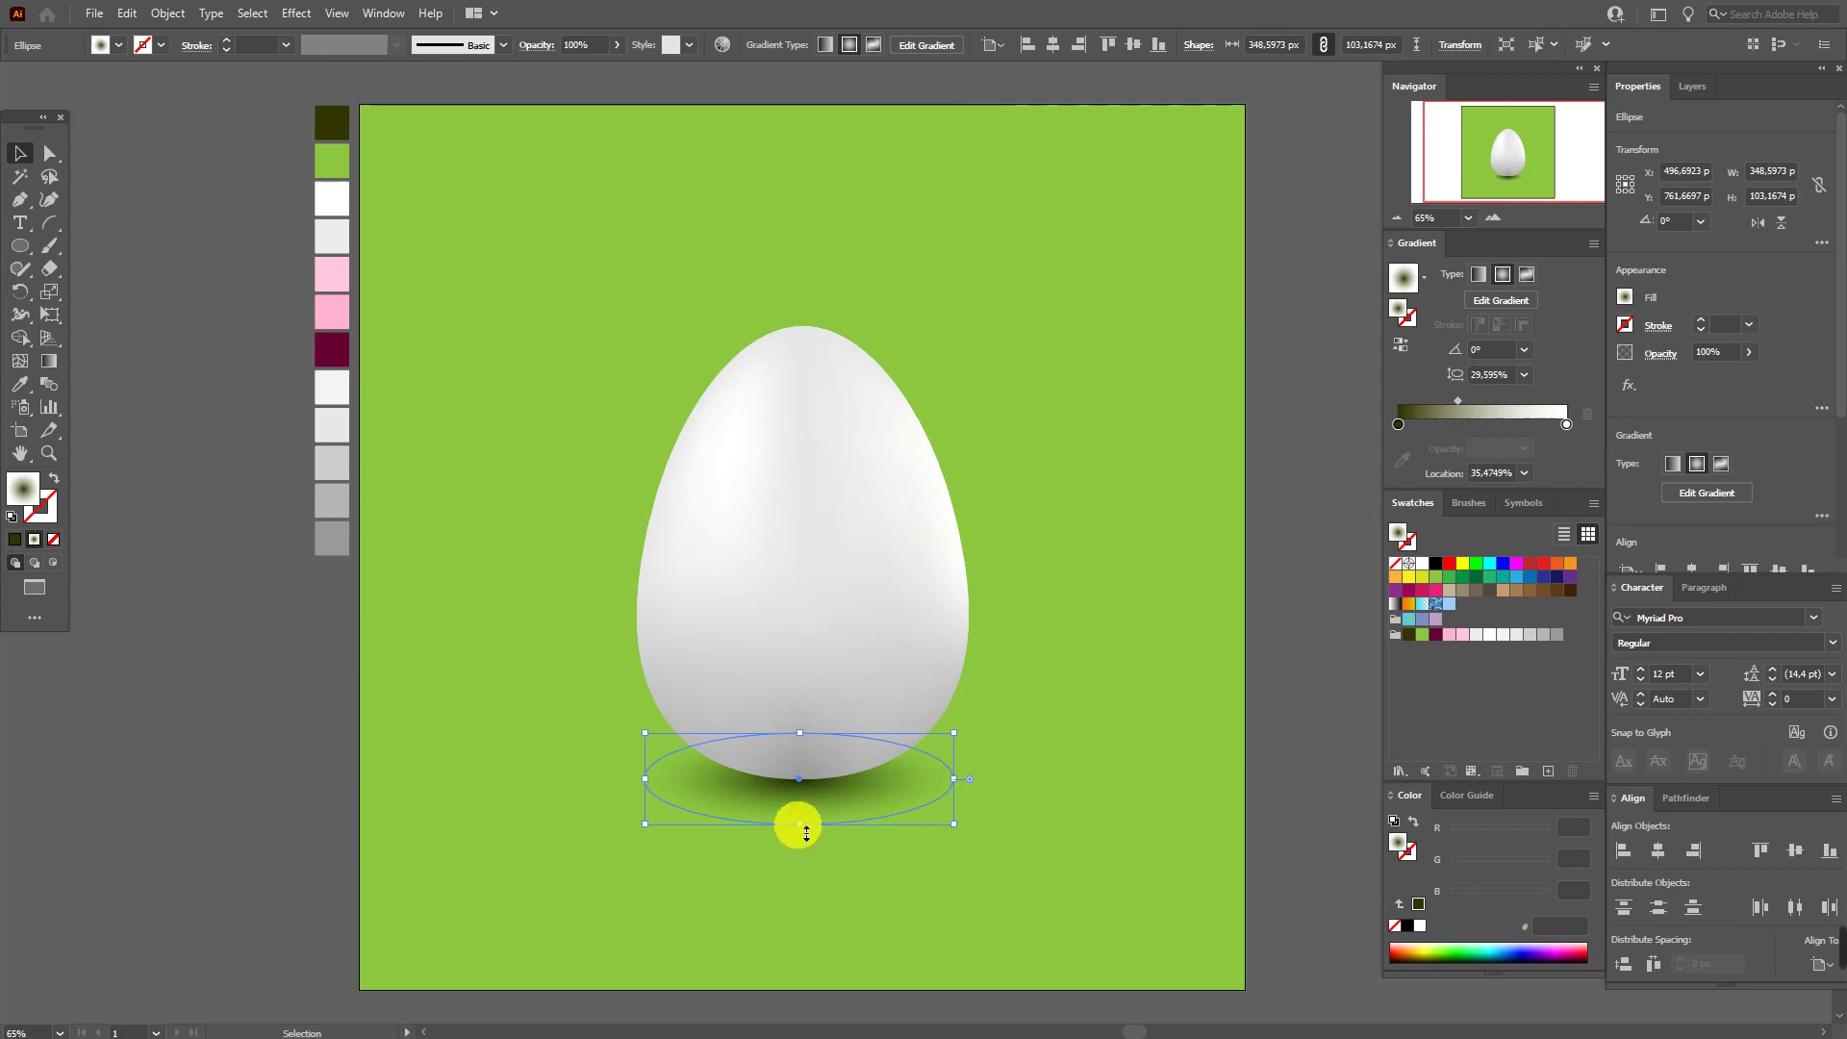
mouse_move(802, 826)
left_mouse_down()
mouse_move(815, 858)
mouse_move(865, 797)
left_mouse_up()
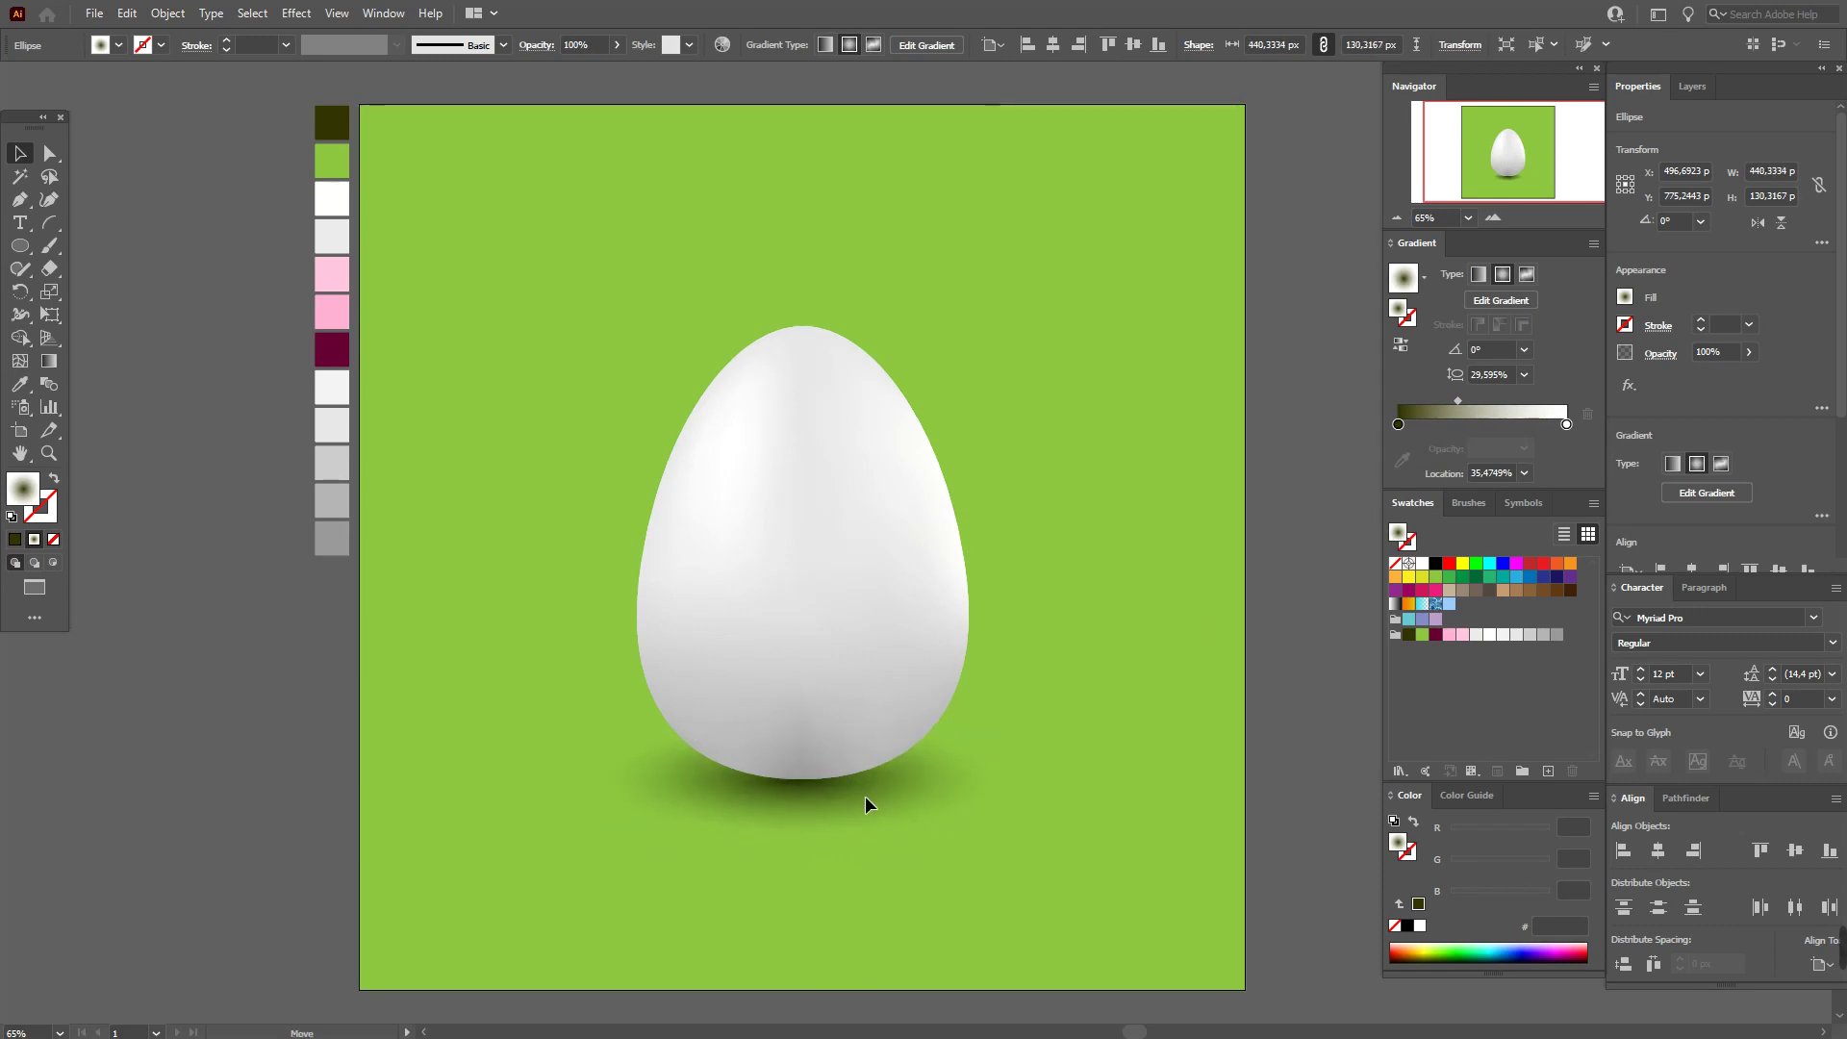
left_click_drag(864, 803, 838, 846)
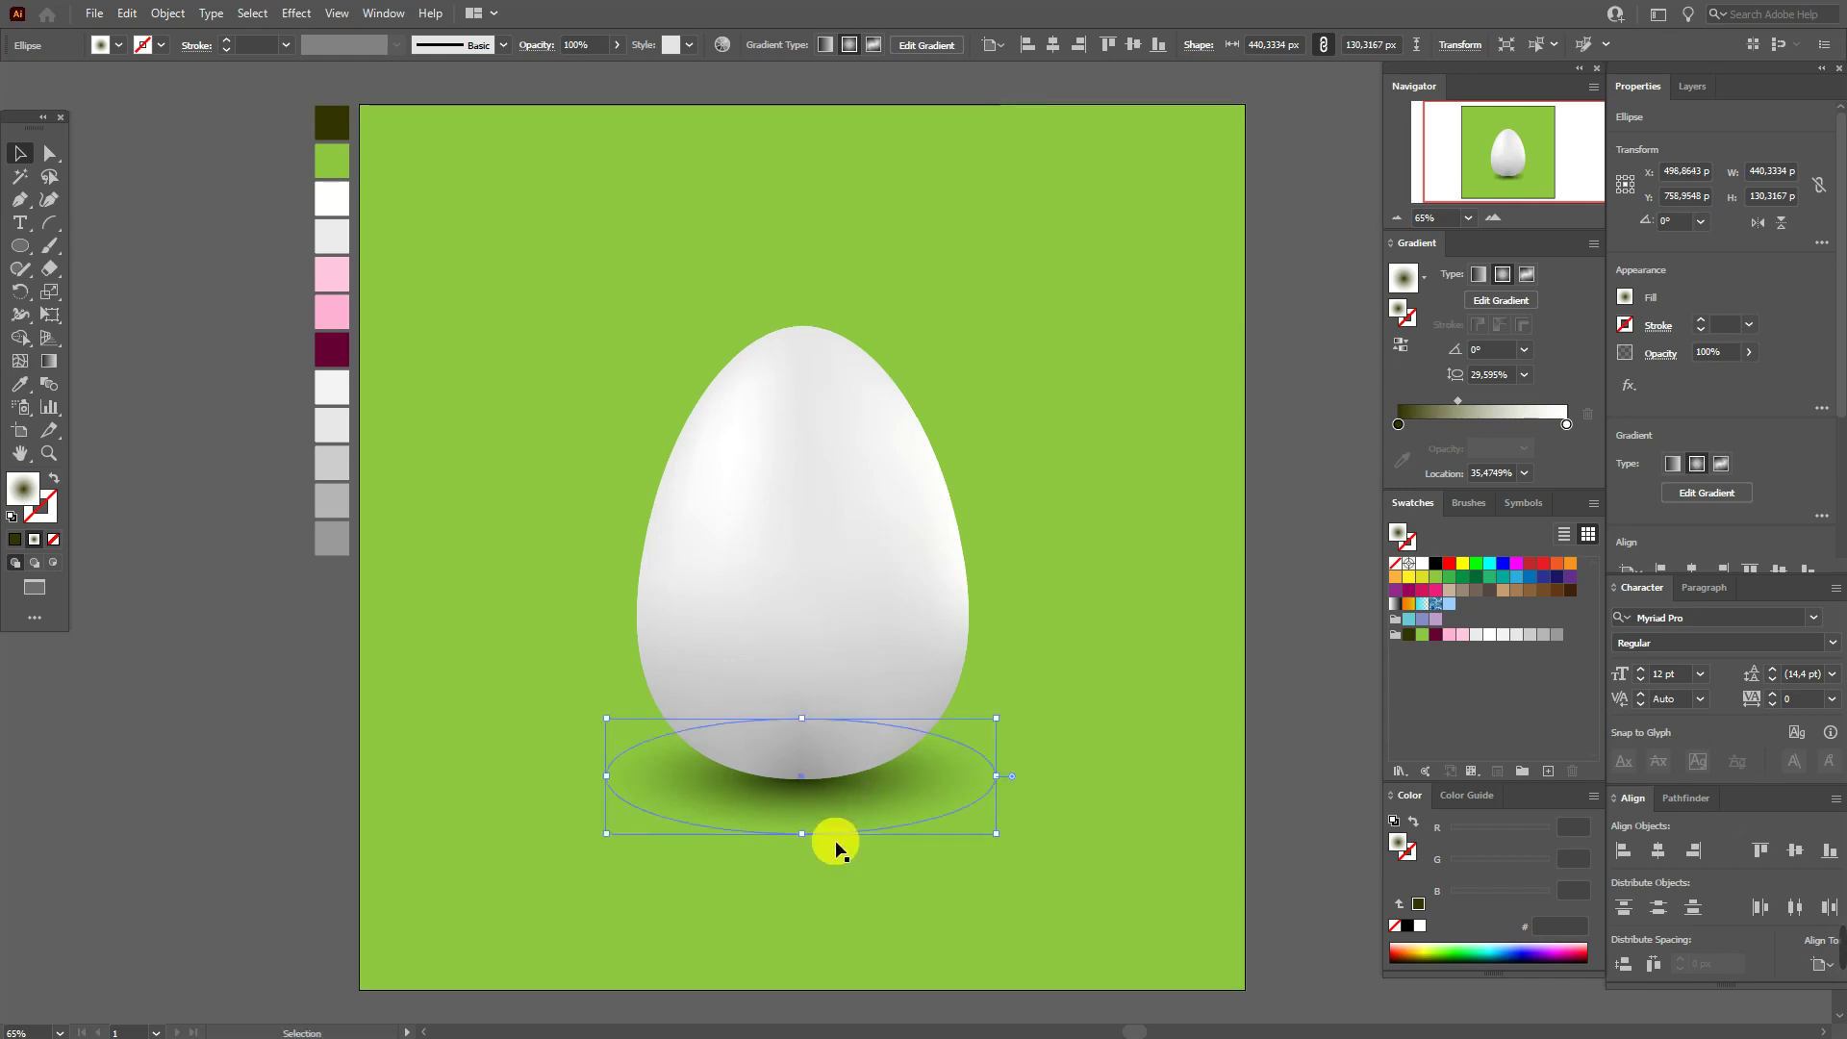
left_click_drag(808, 726, 867, 799)
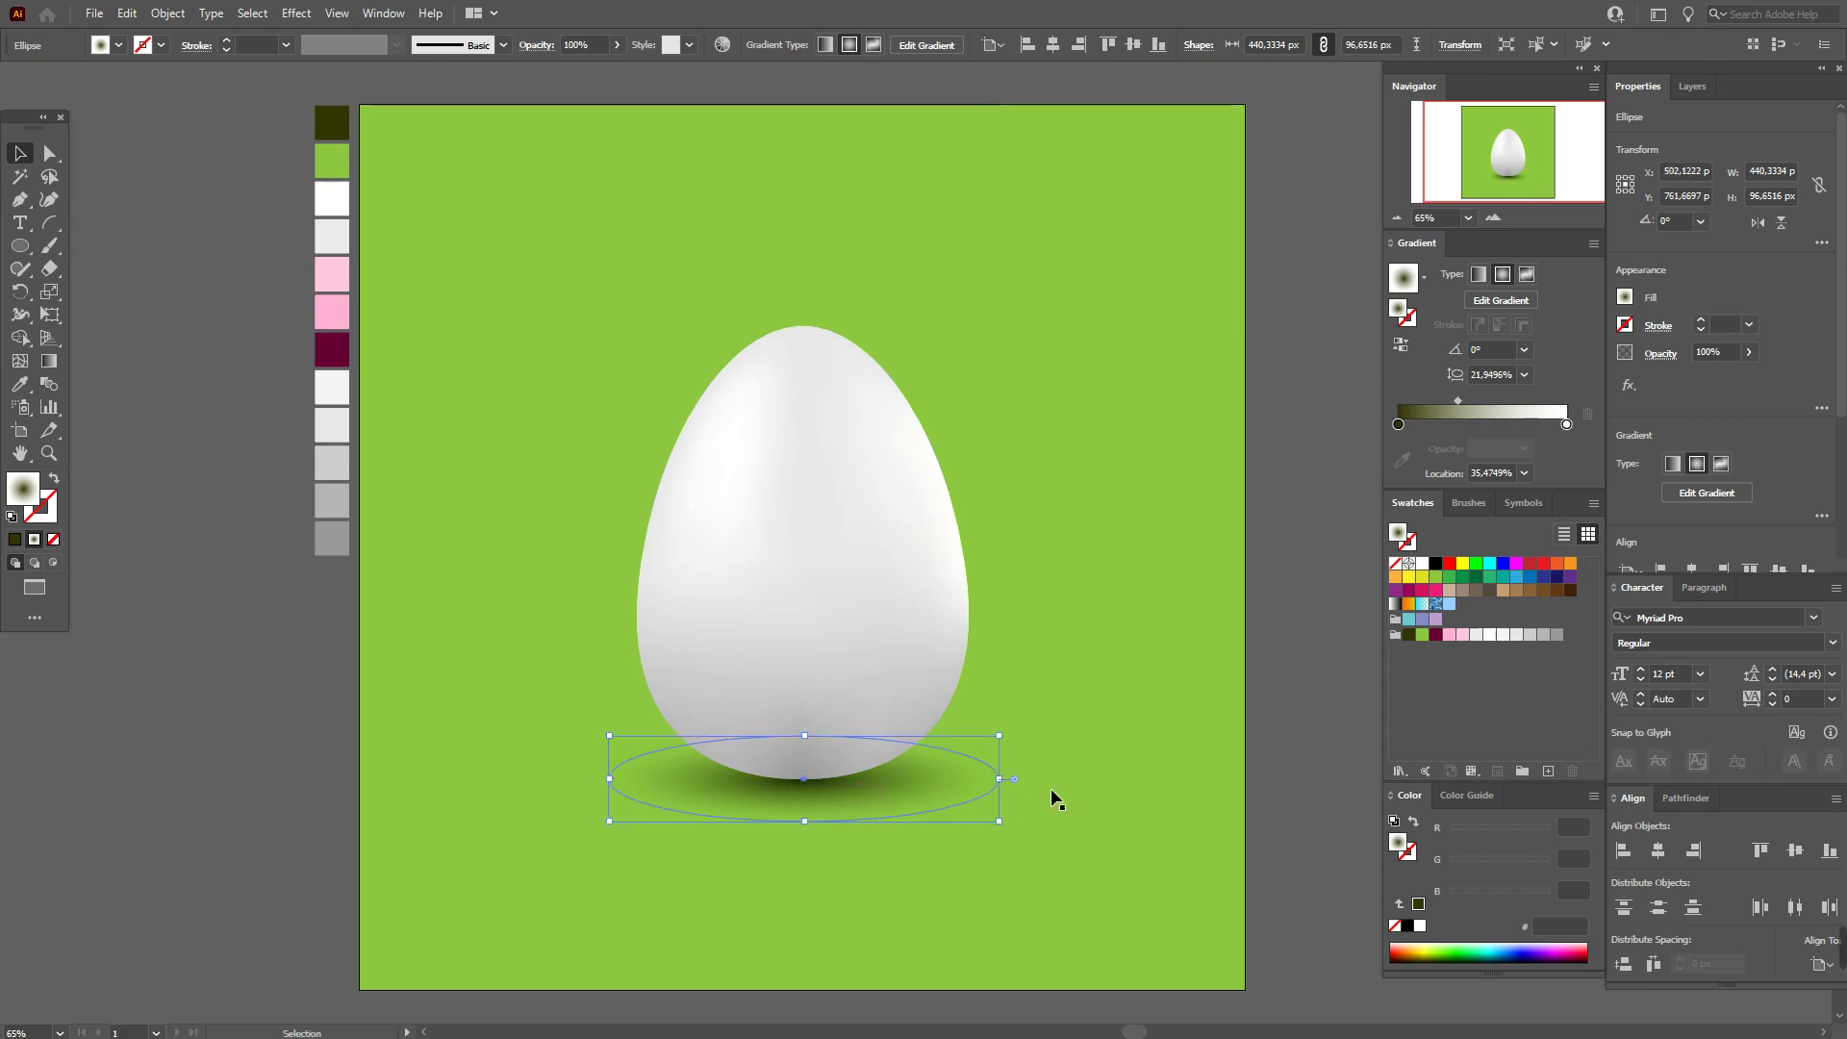
Check the shadow by selecting and deselecting it and the background
left_click(1239, 755)
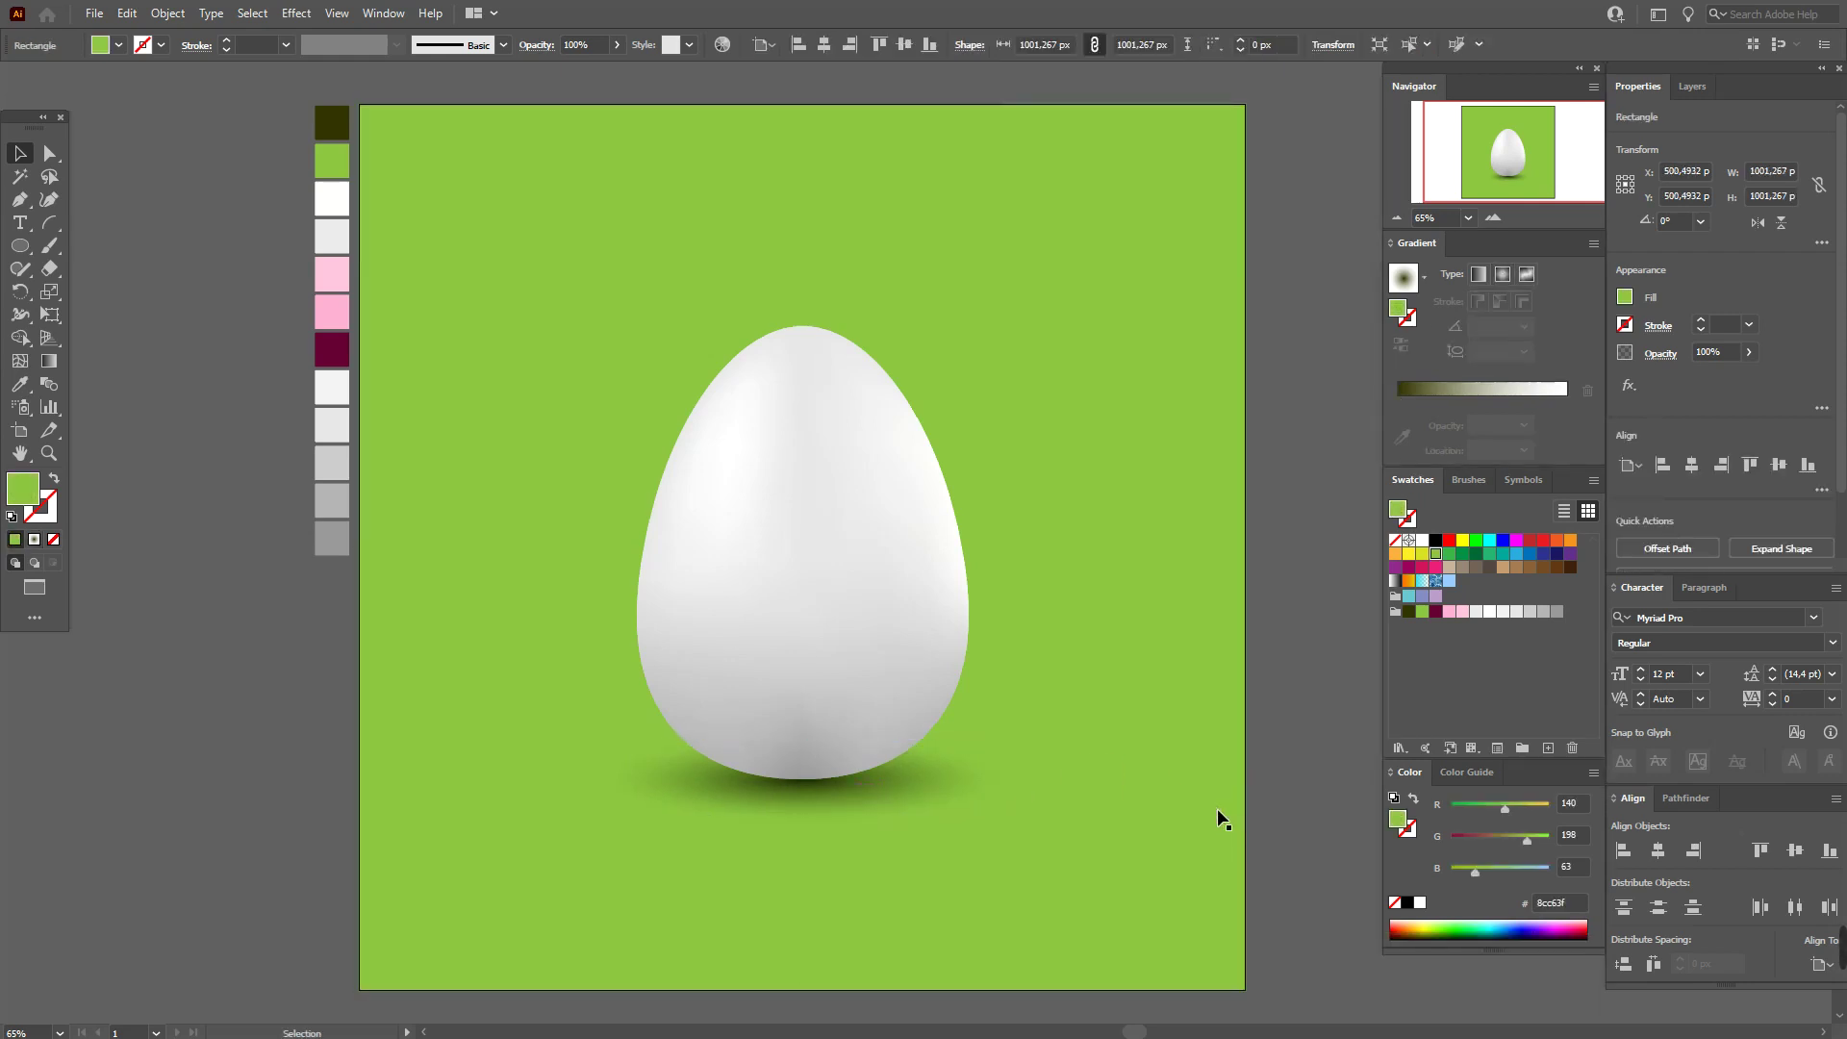
left_click(1306, 803)
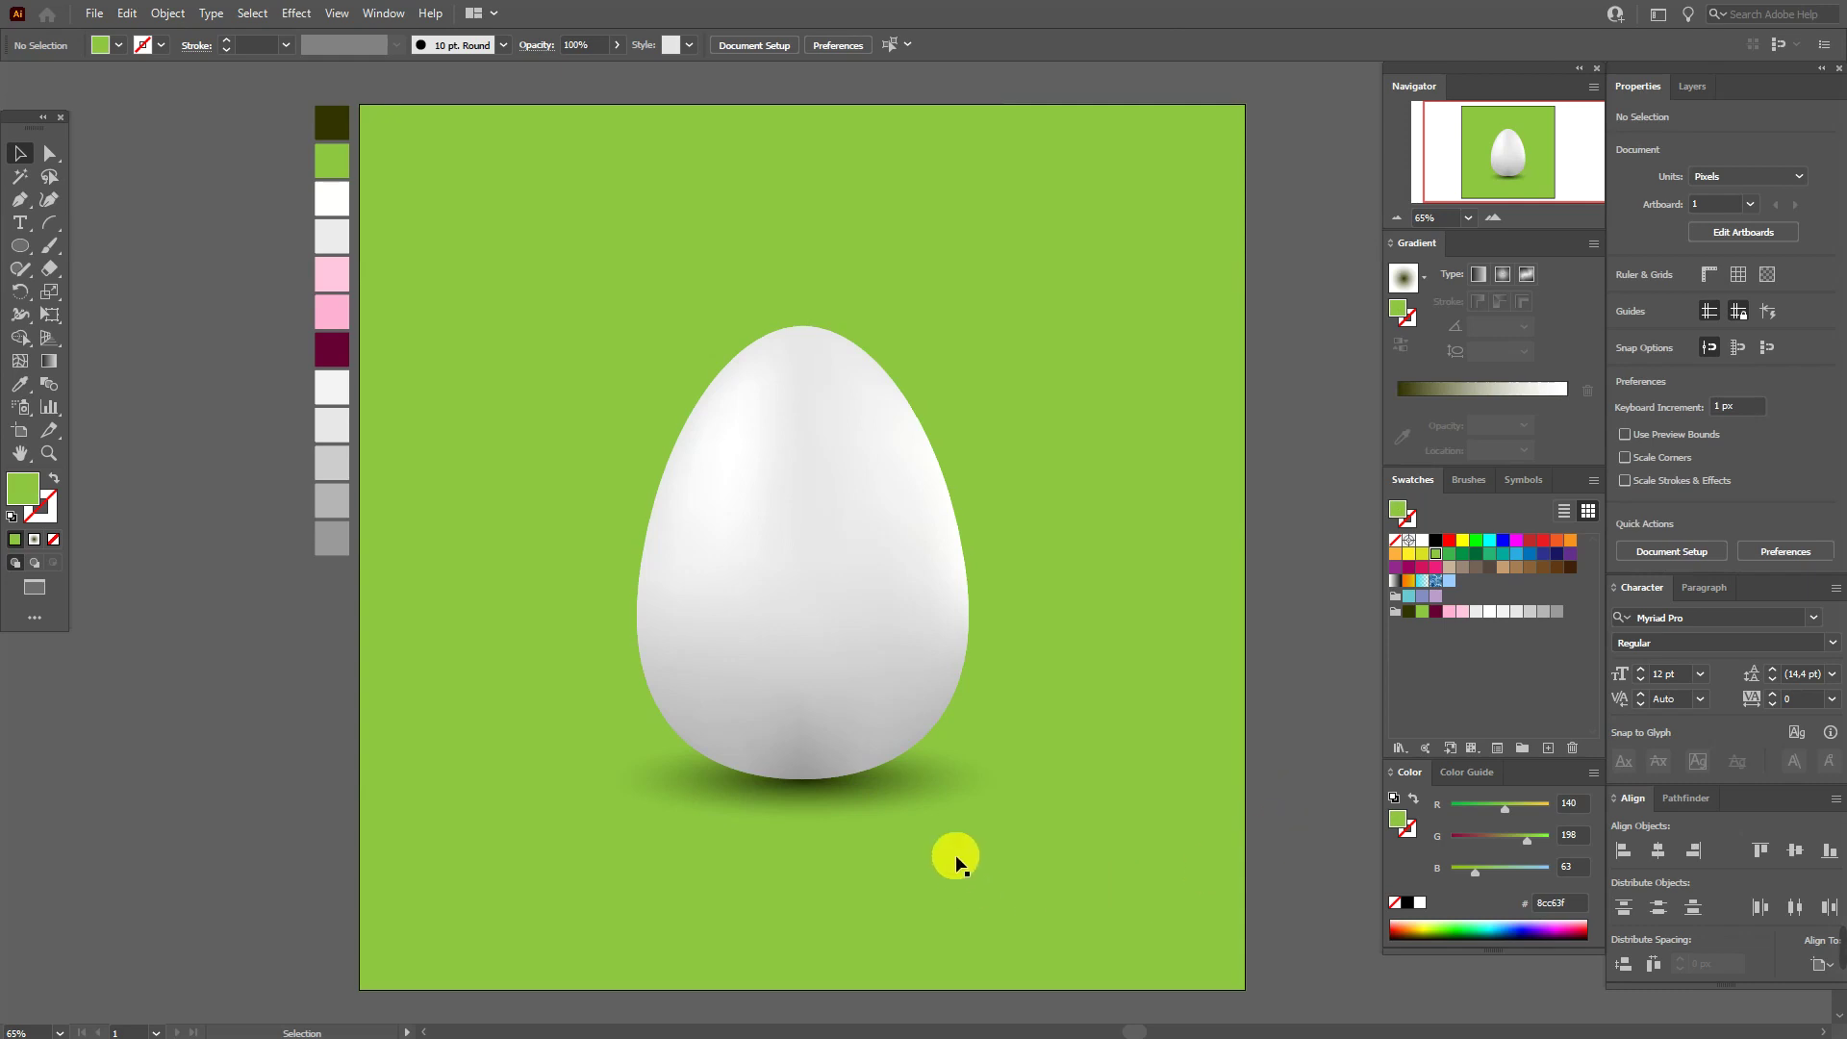
left_click(887, 787)
left_click(1286, 779)
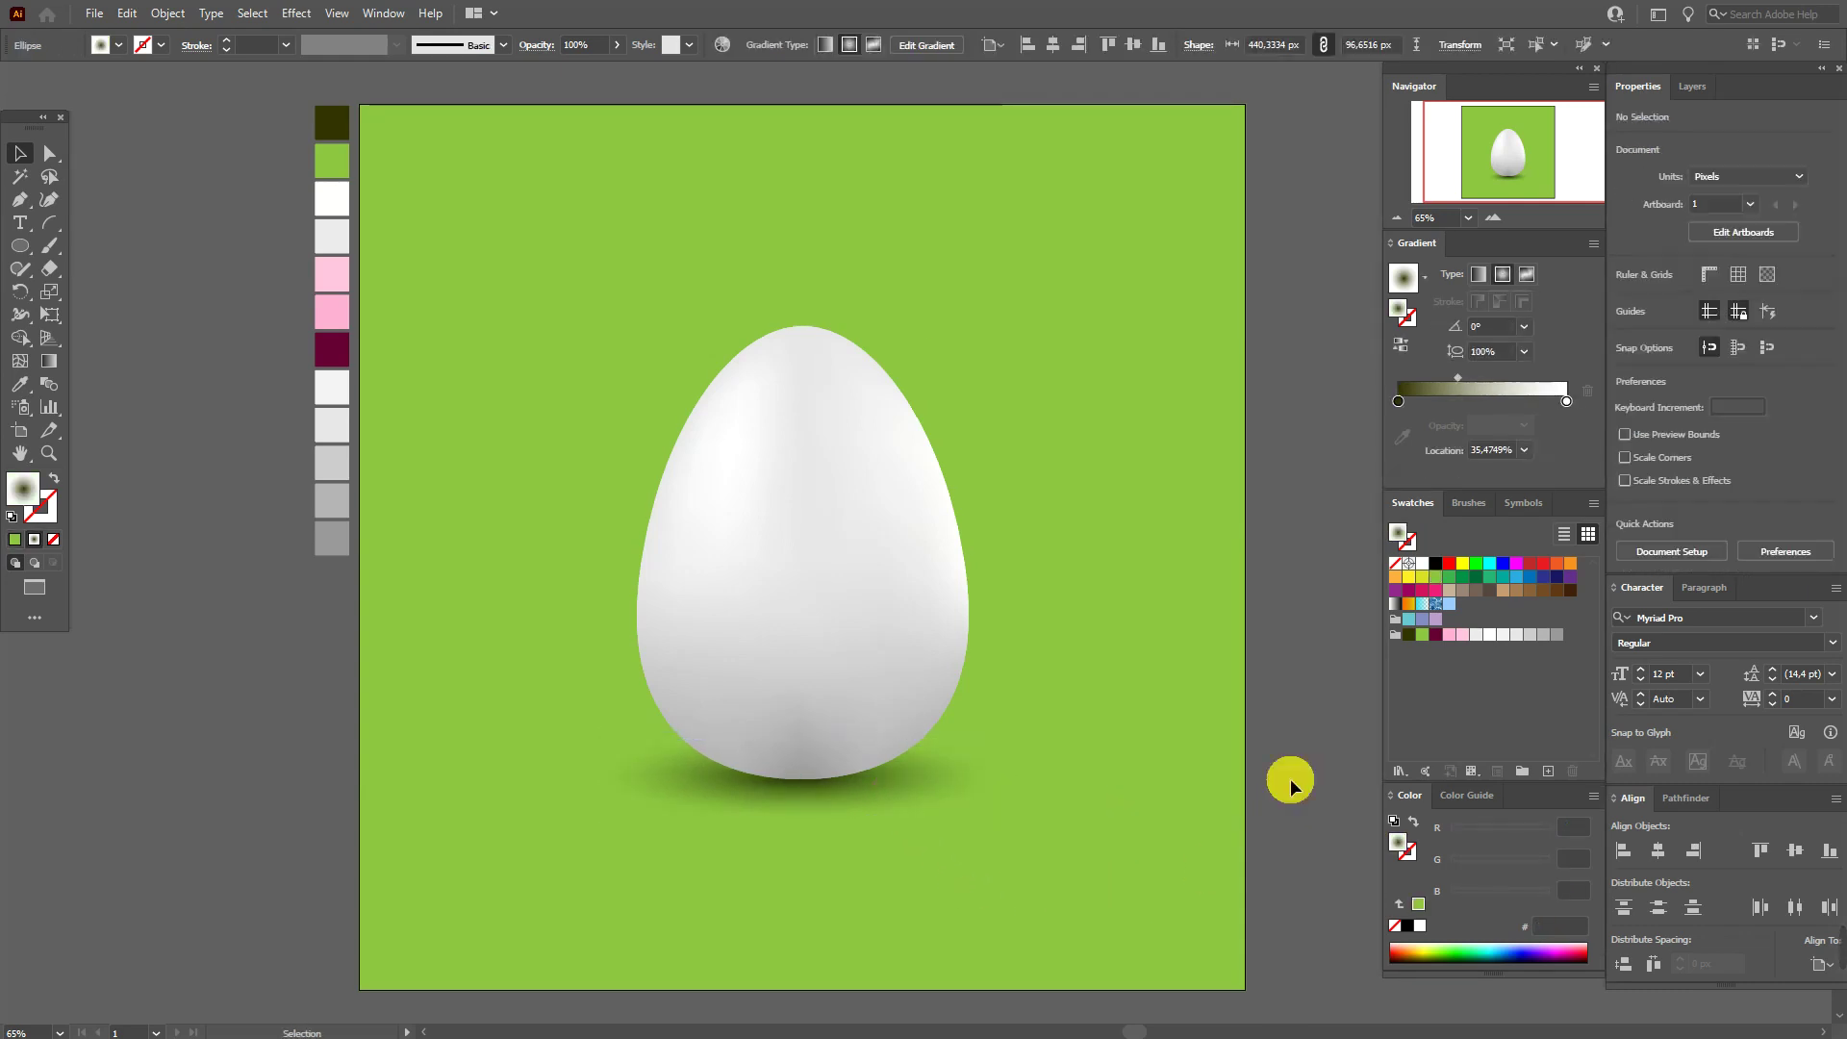
left_click(897, 805)
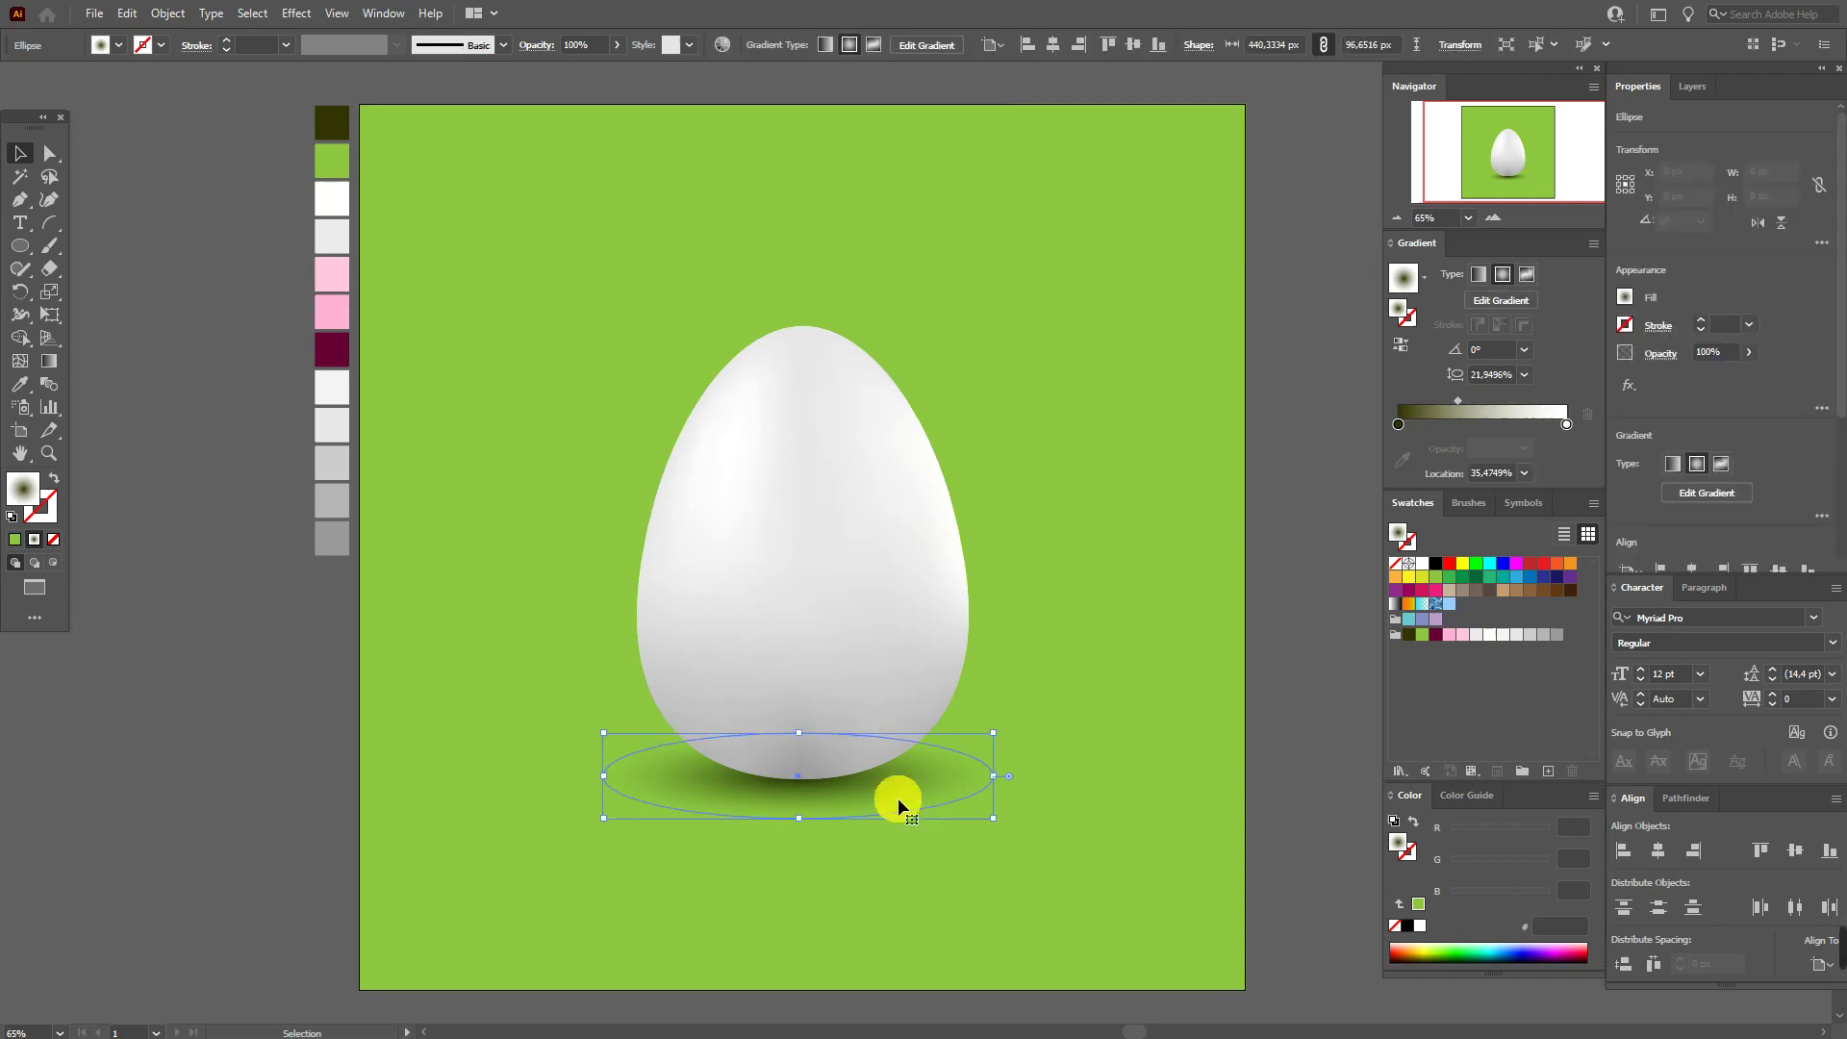
left_click(1285, 671)
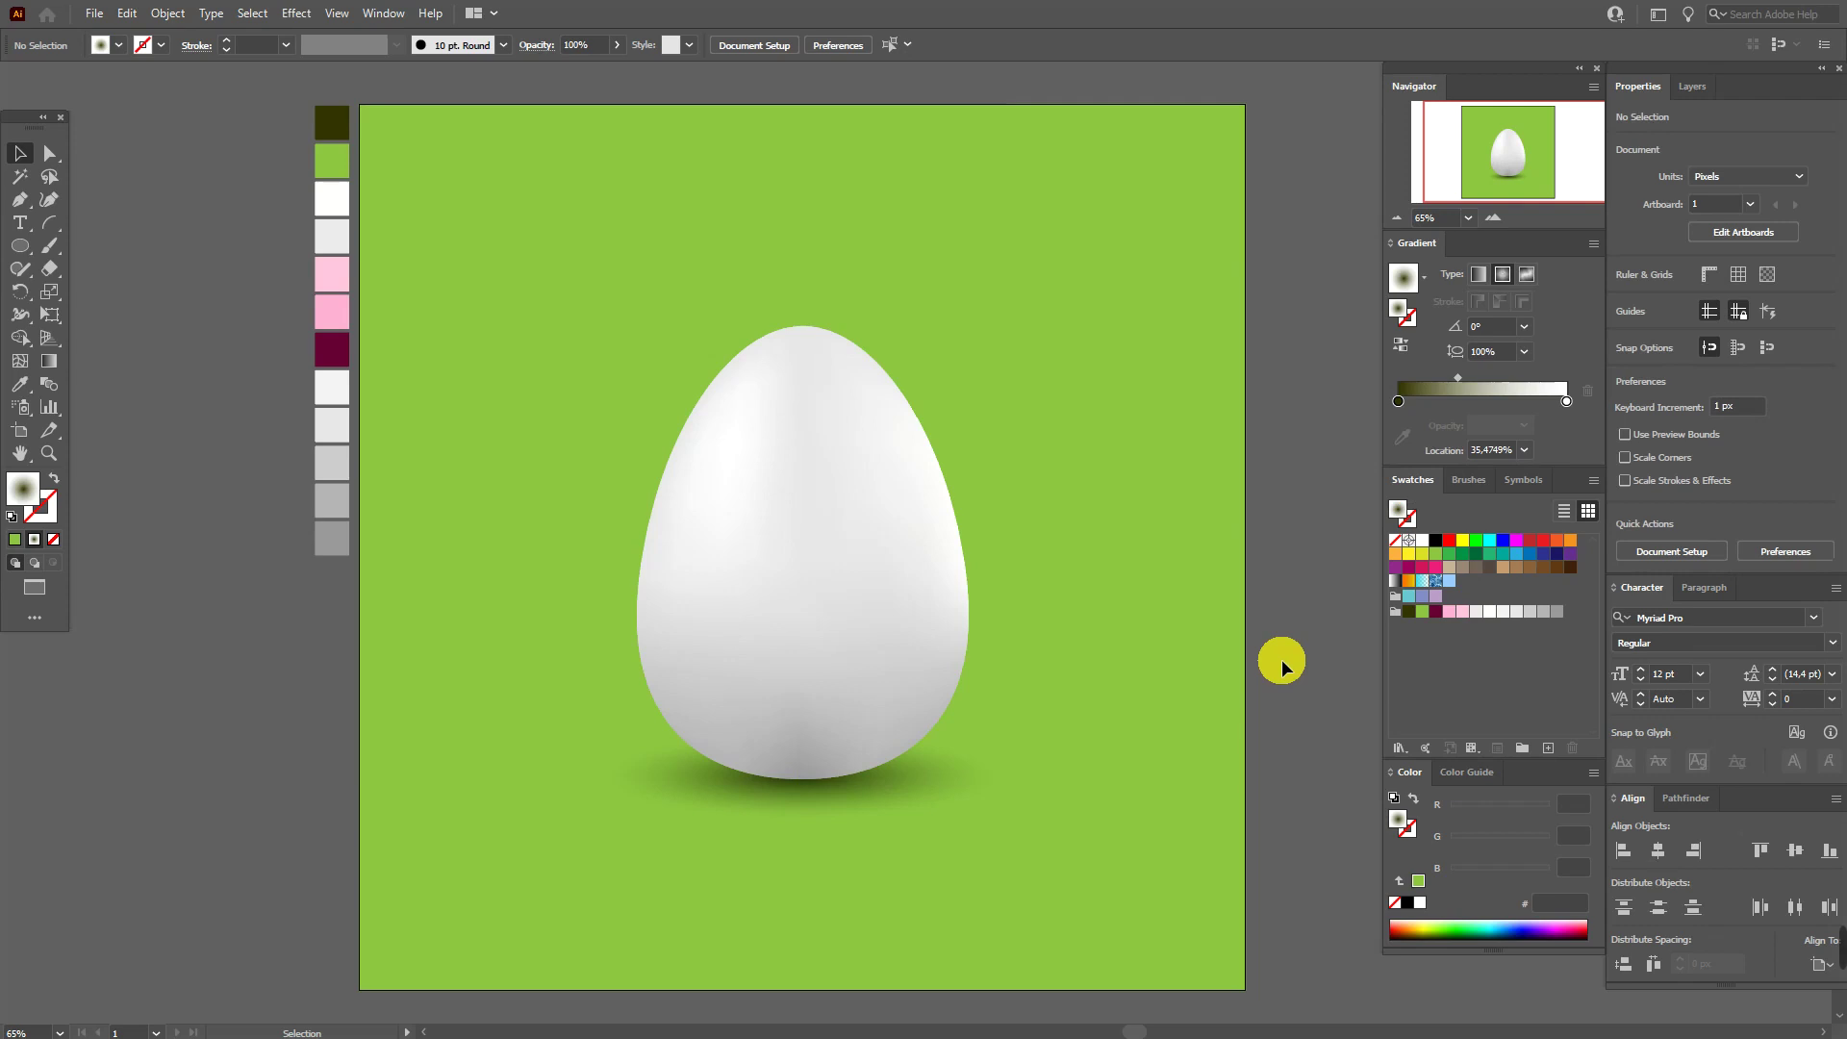
left_click(22, 453)
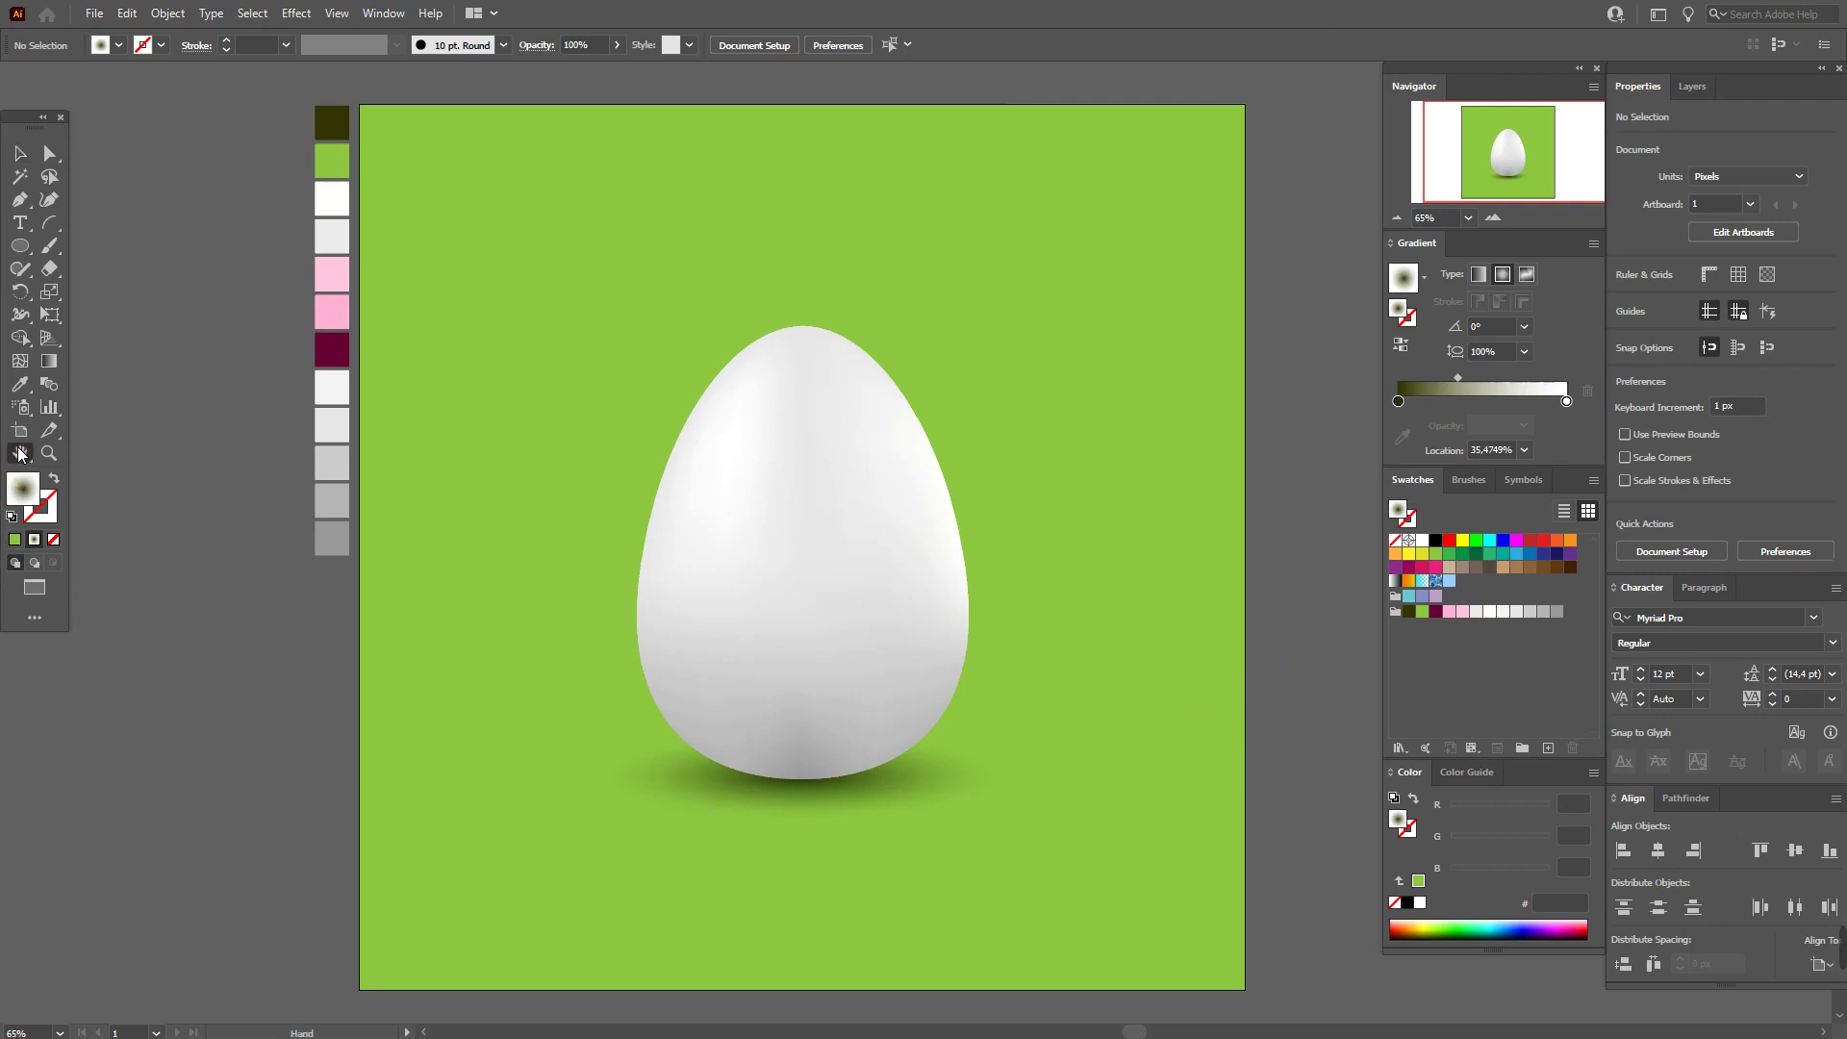
Move the egg and its shadow lower on the artboard, then sample white as the fill
left_click_drag(841, 573, 835, 620)
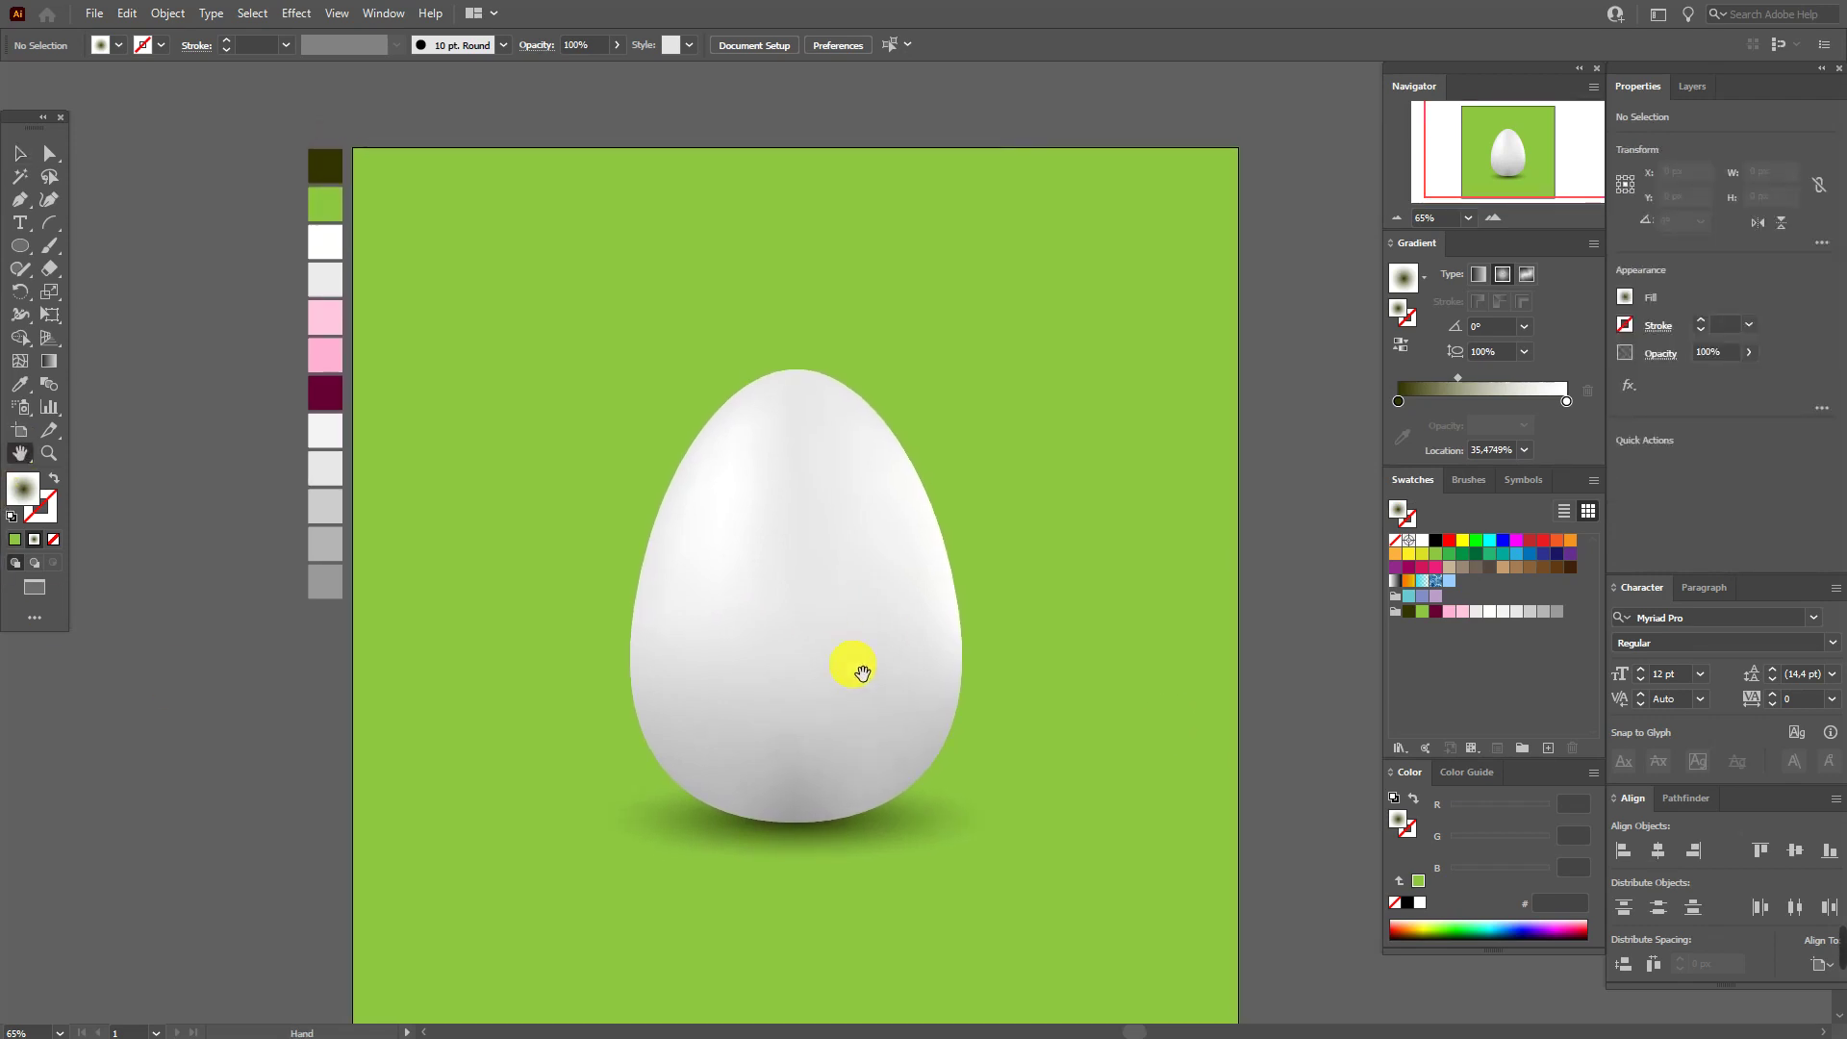
mouse_move(940, 536)
left_mouse_down()
mouse_move(905, 479)
mouse_move(903, 499)
left_mouse_up()
left_click(21, 152)
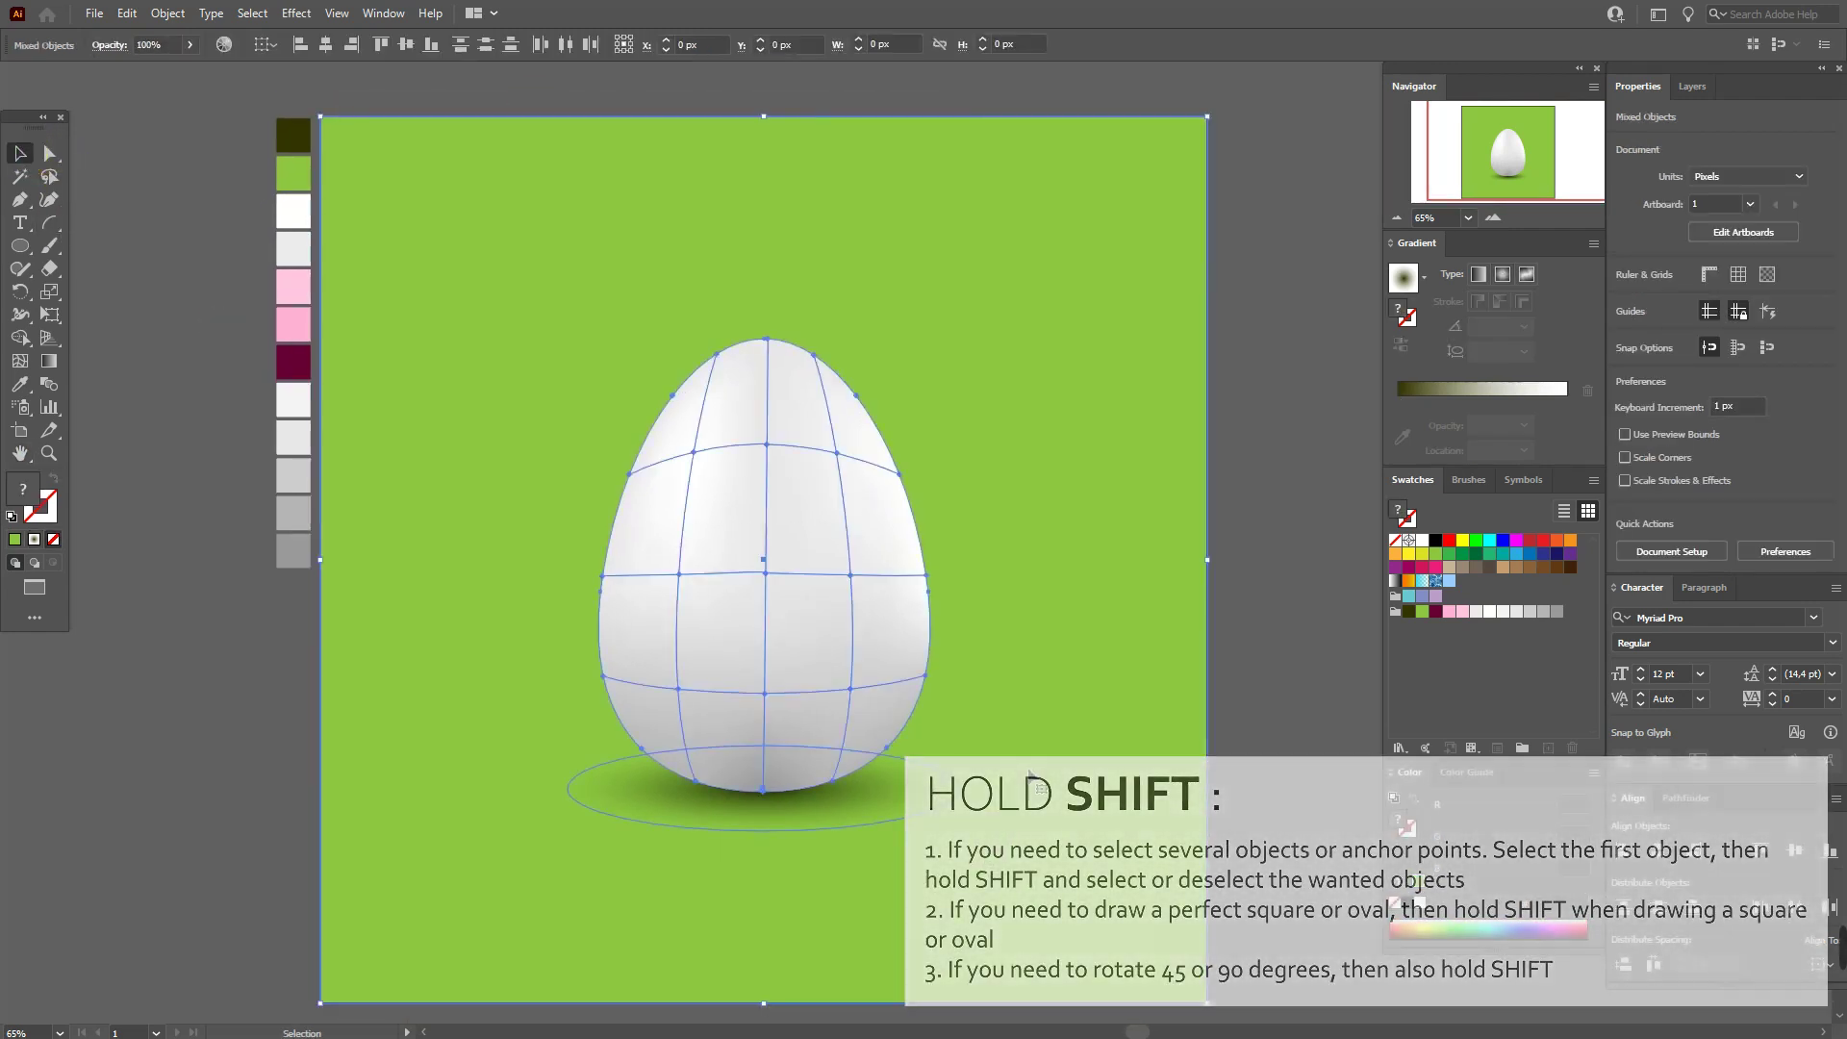
left_click_drag(564, 303, 902, 674)
left_click_drag(790, 519, 783, 606)
left_click(1241, 595)
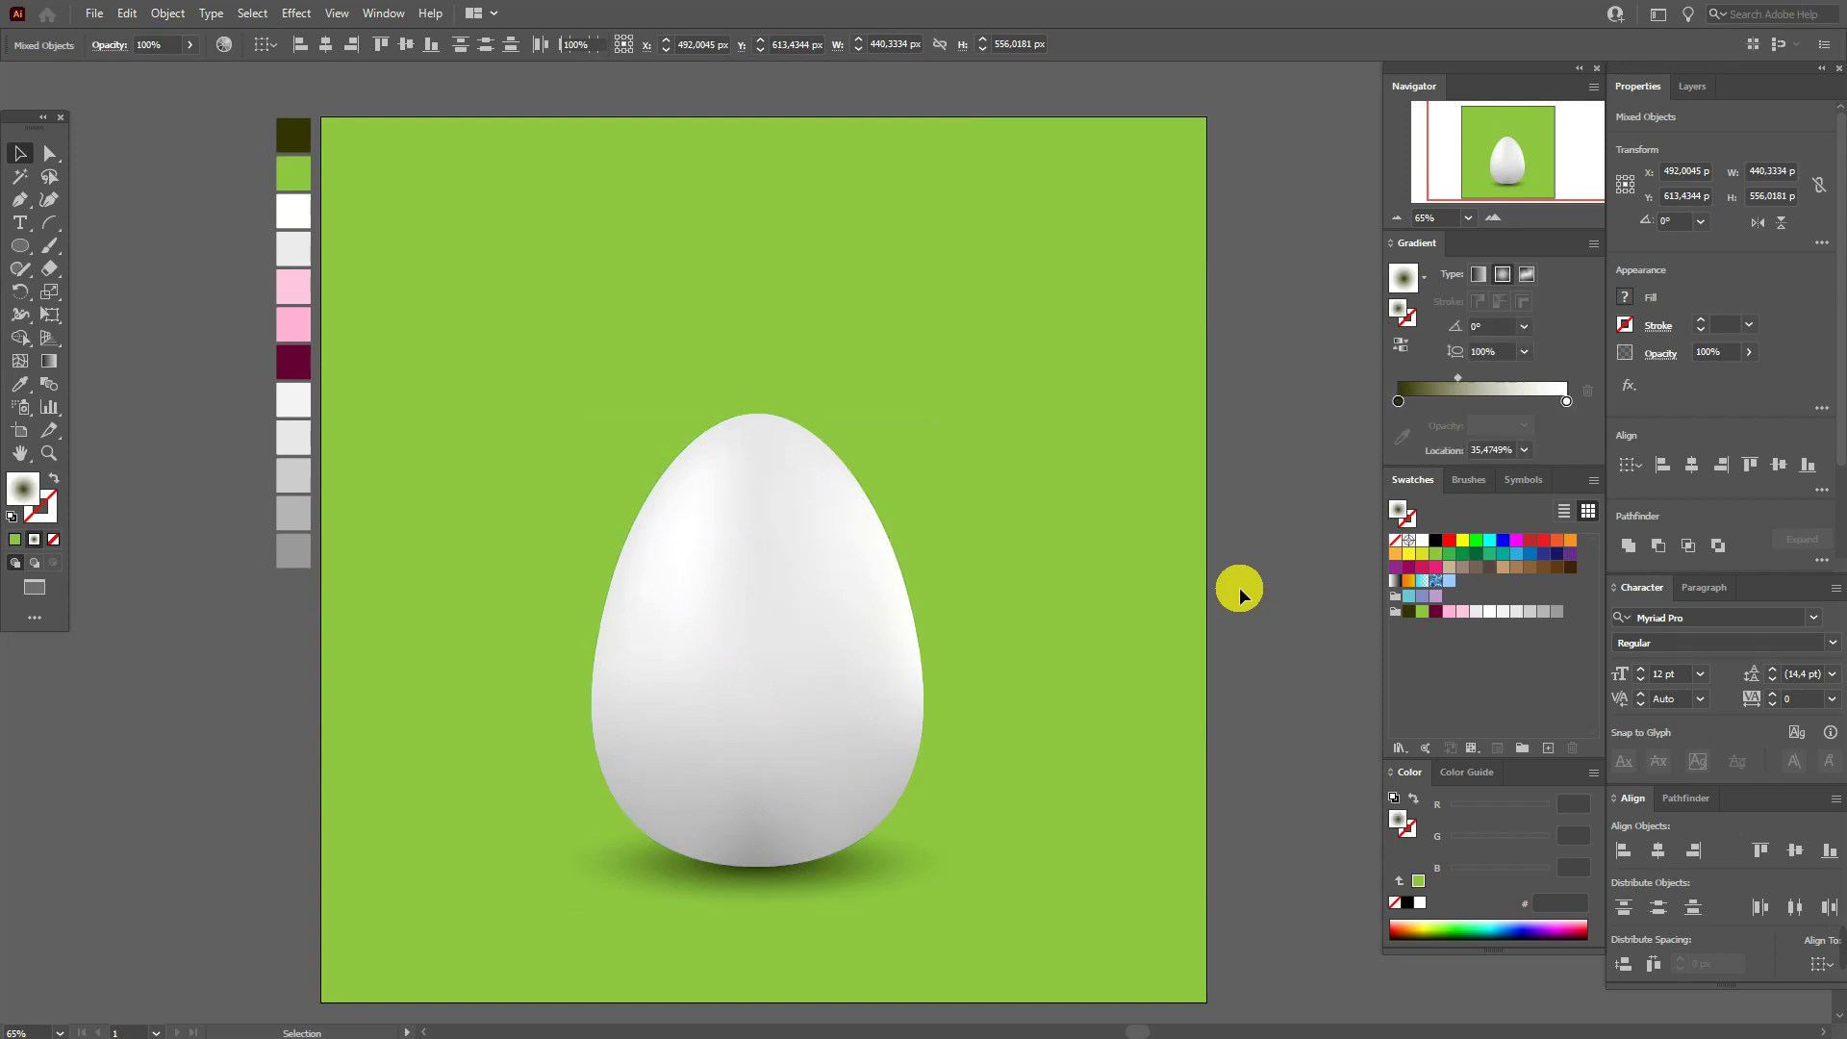
left_click(22, 385)
left_click(299, 220)
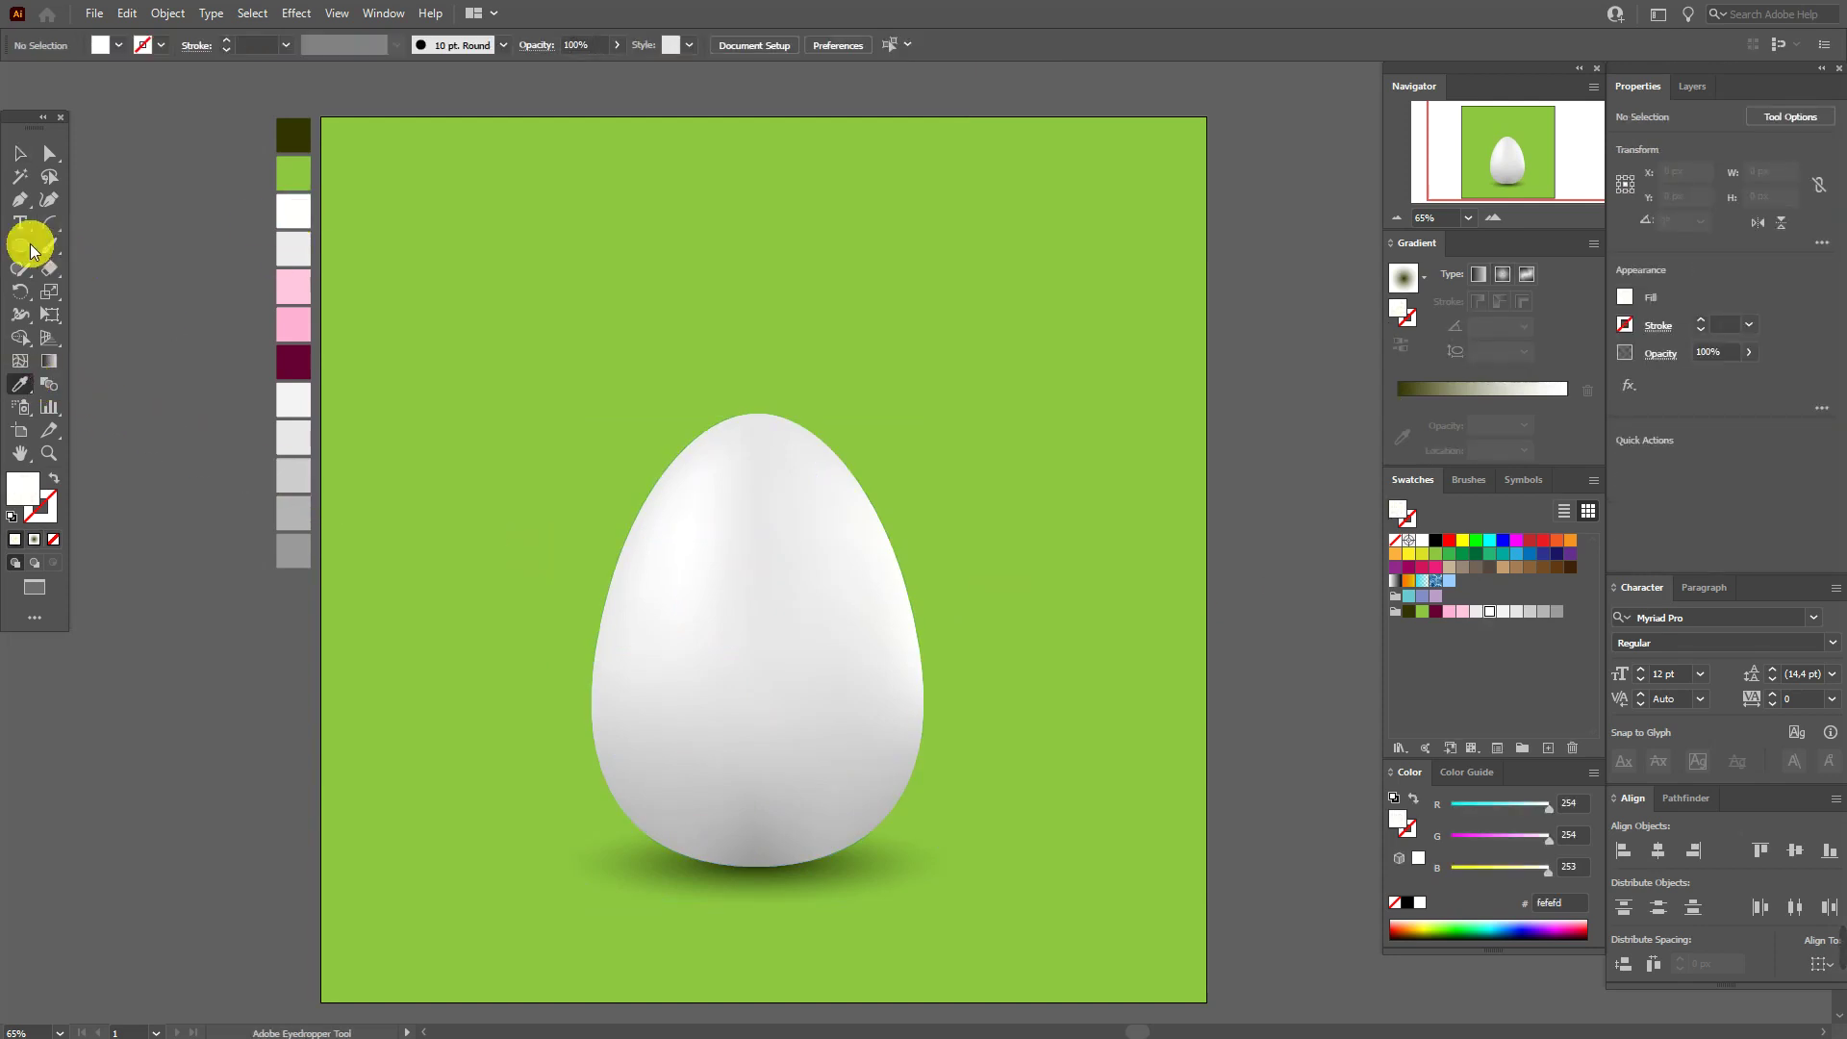
Draw a tall white ear ellipse left of the egg
left_click_drag(31, 249, 125, 288)
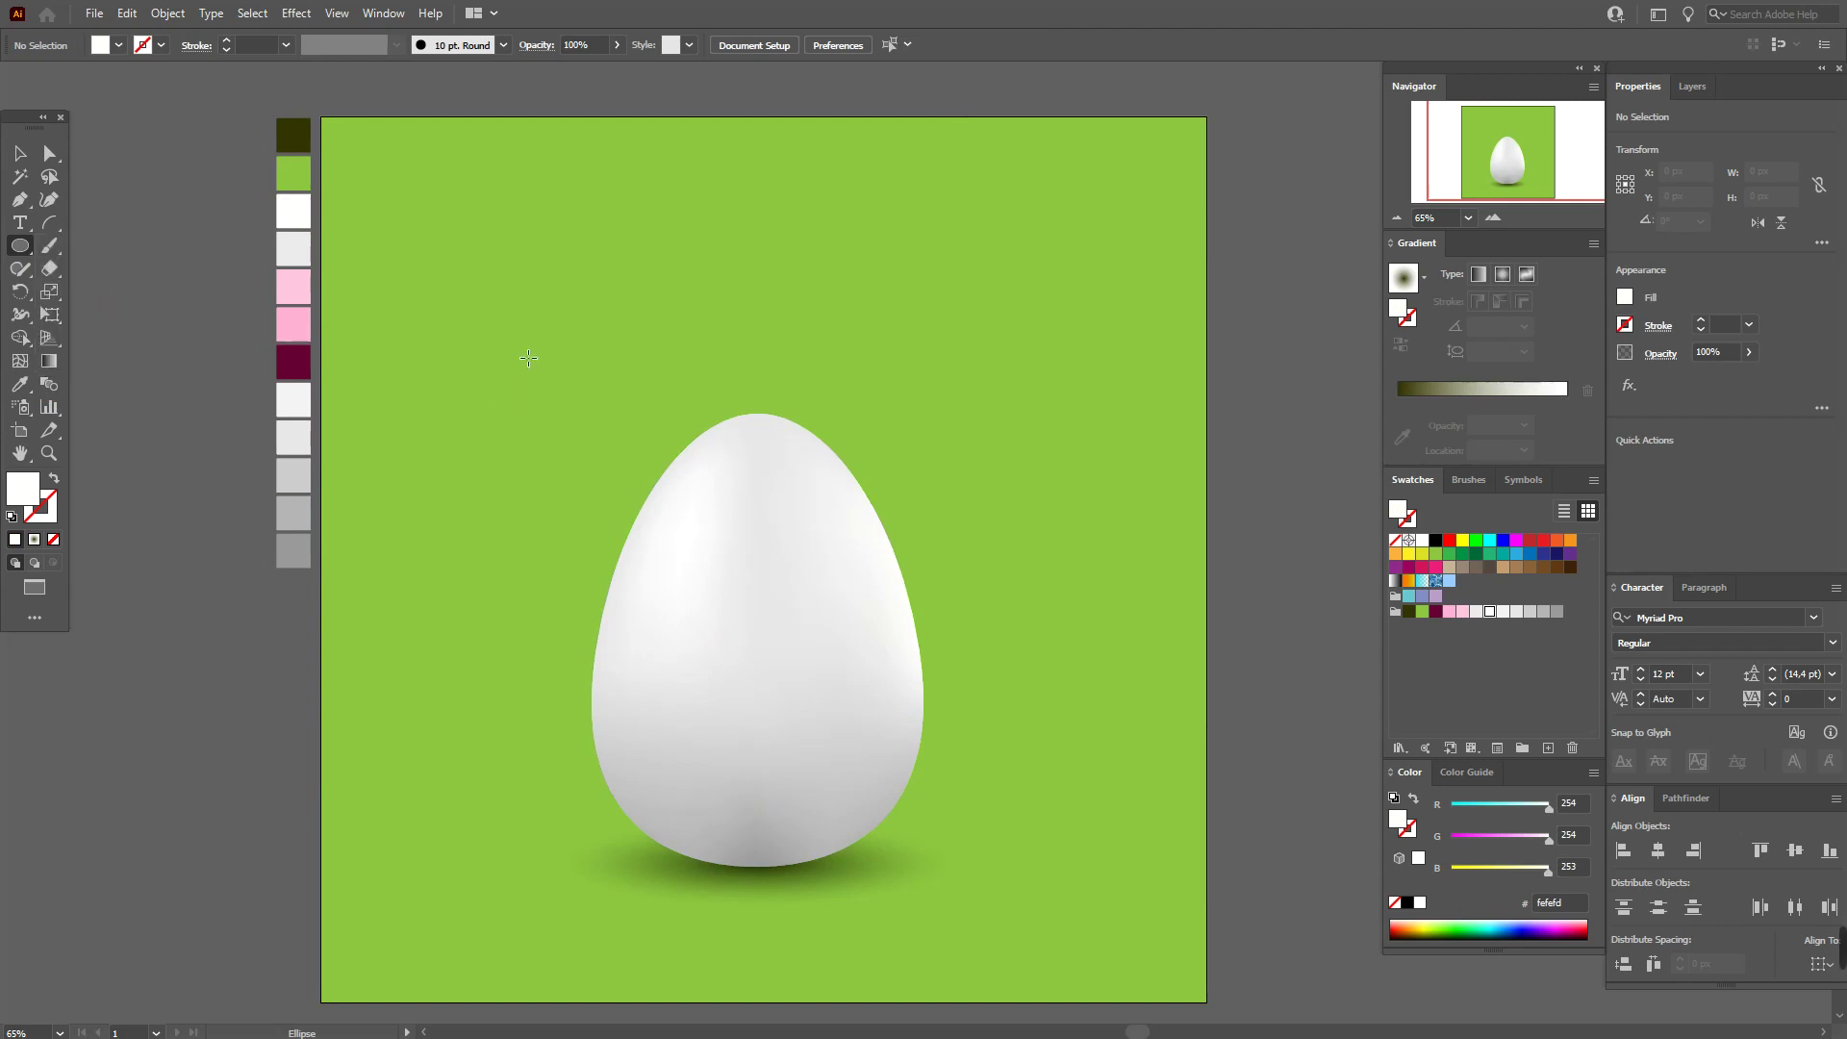
left_click(437, 270)
left_click_drag(437, 271, 572, 594)
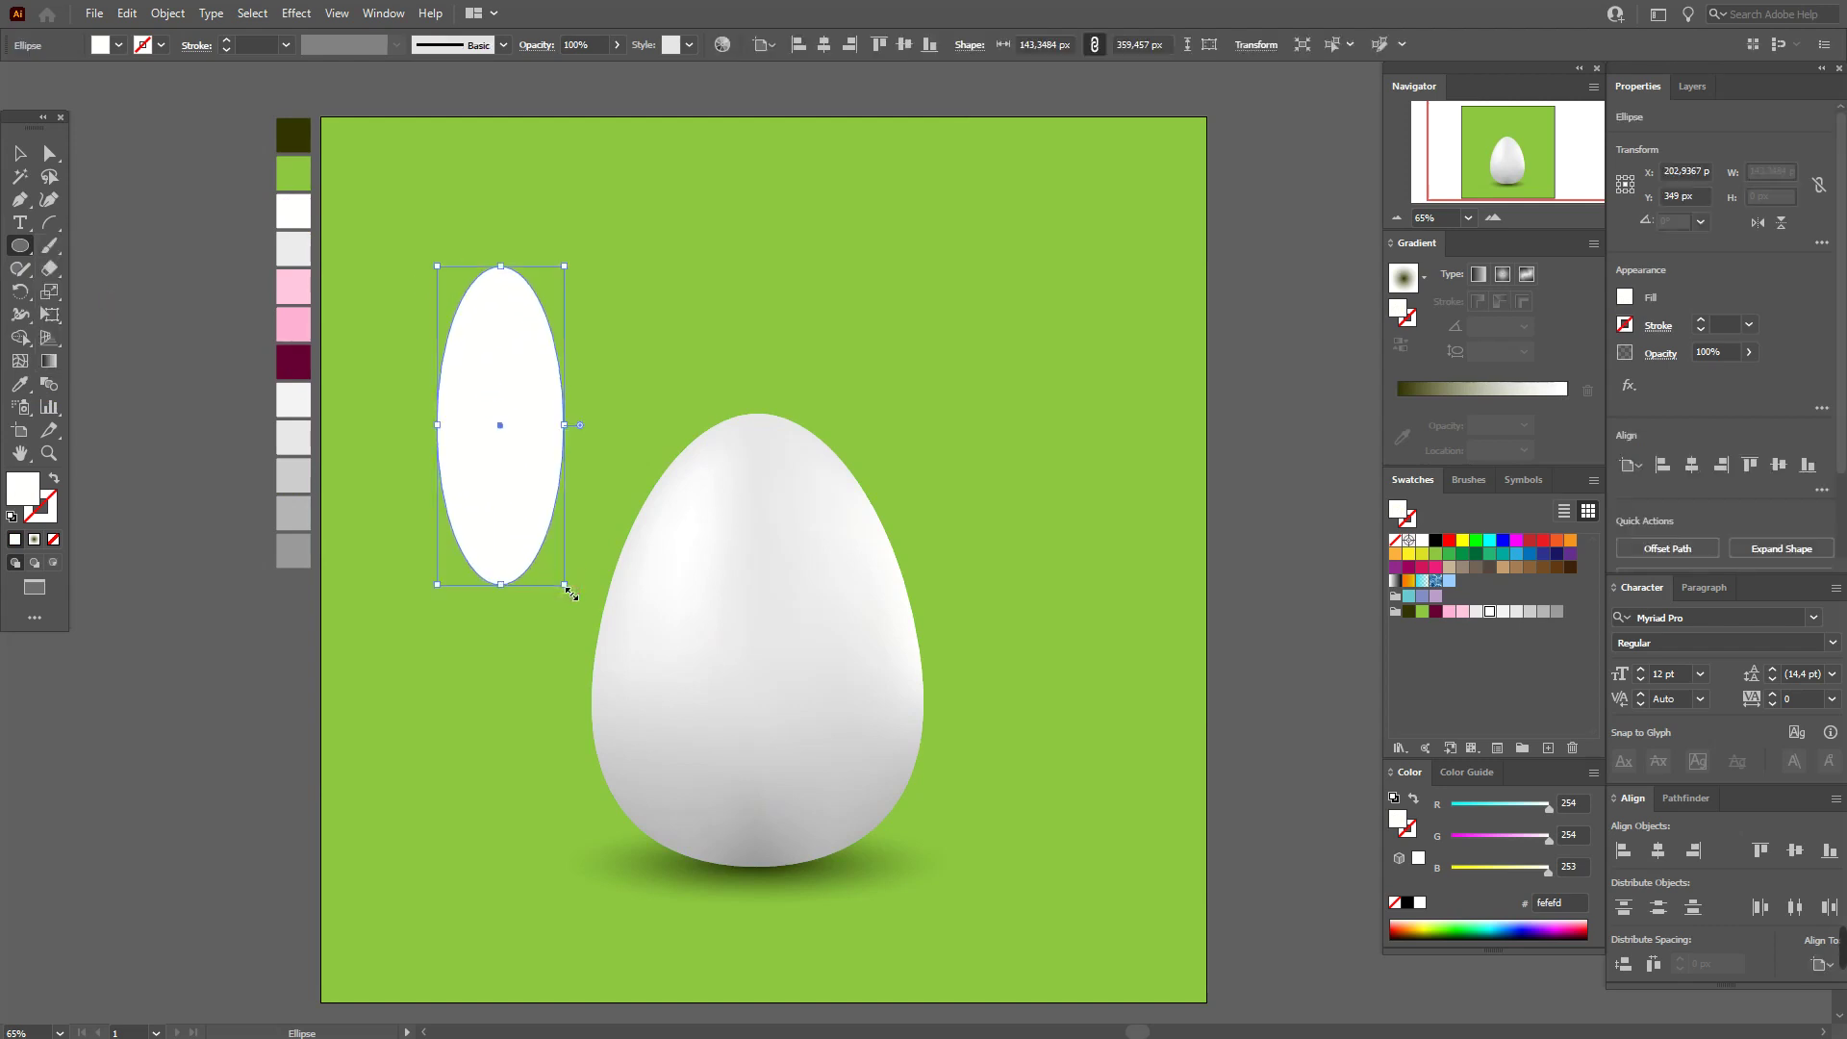
Add a pink inner ear inside the white ellipse using a negative offset path
left_click(169, 18)
mouse_move(218, 470)
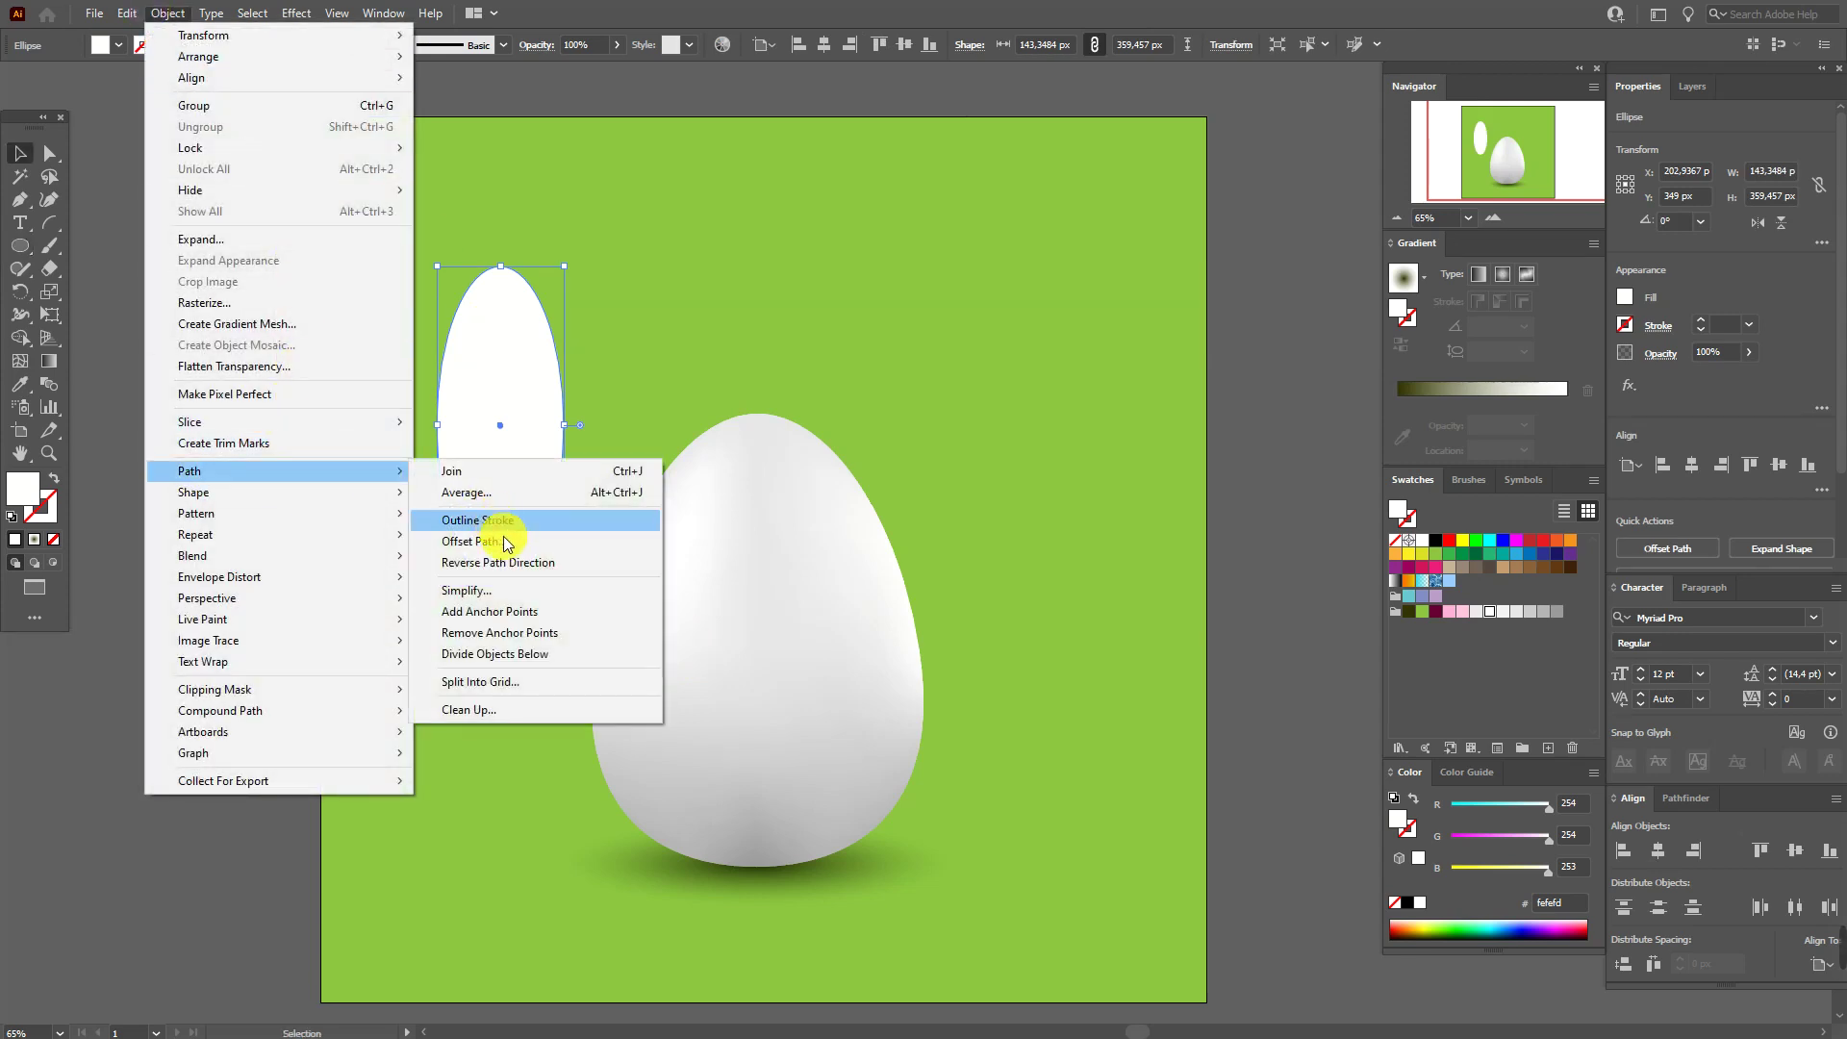
left_click(498, 540)
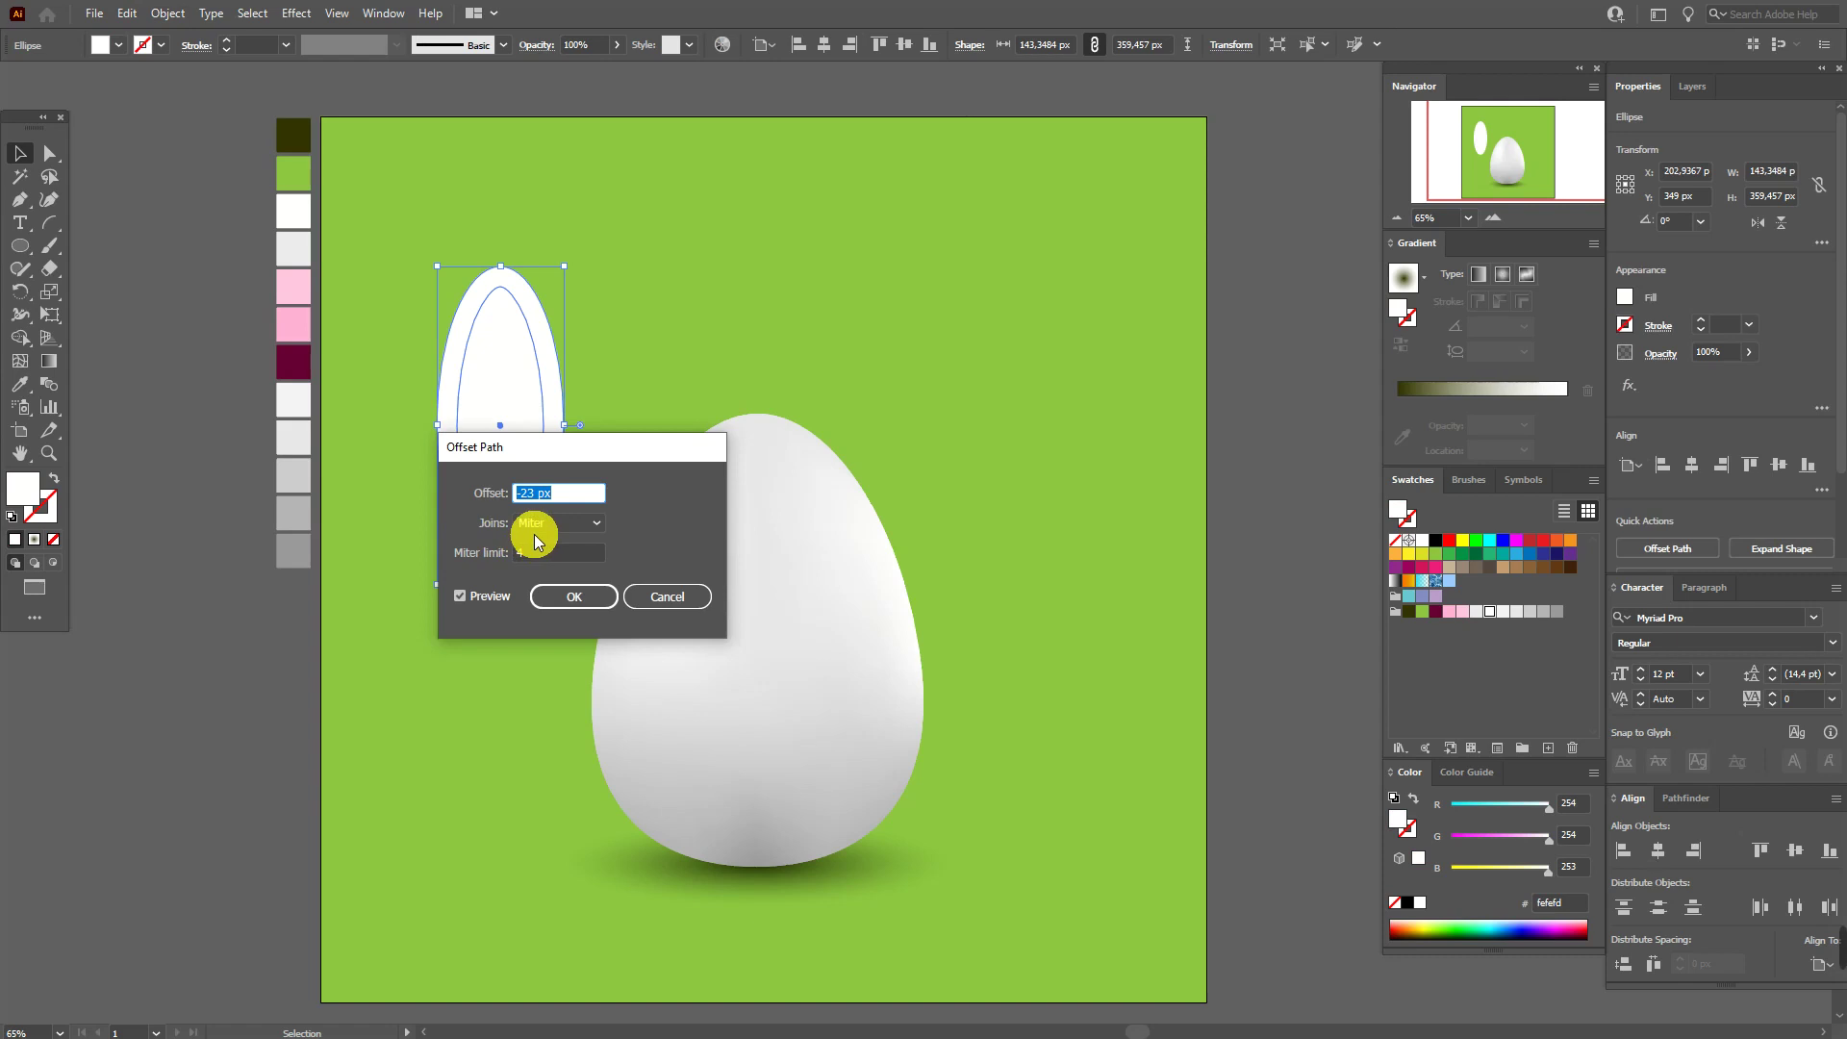
type("-20")
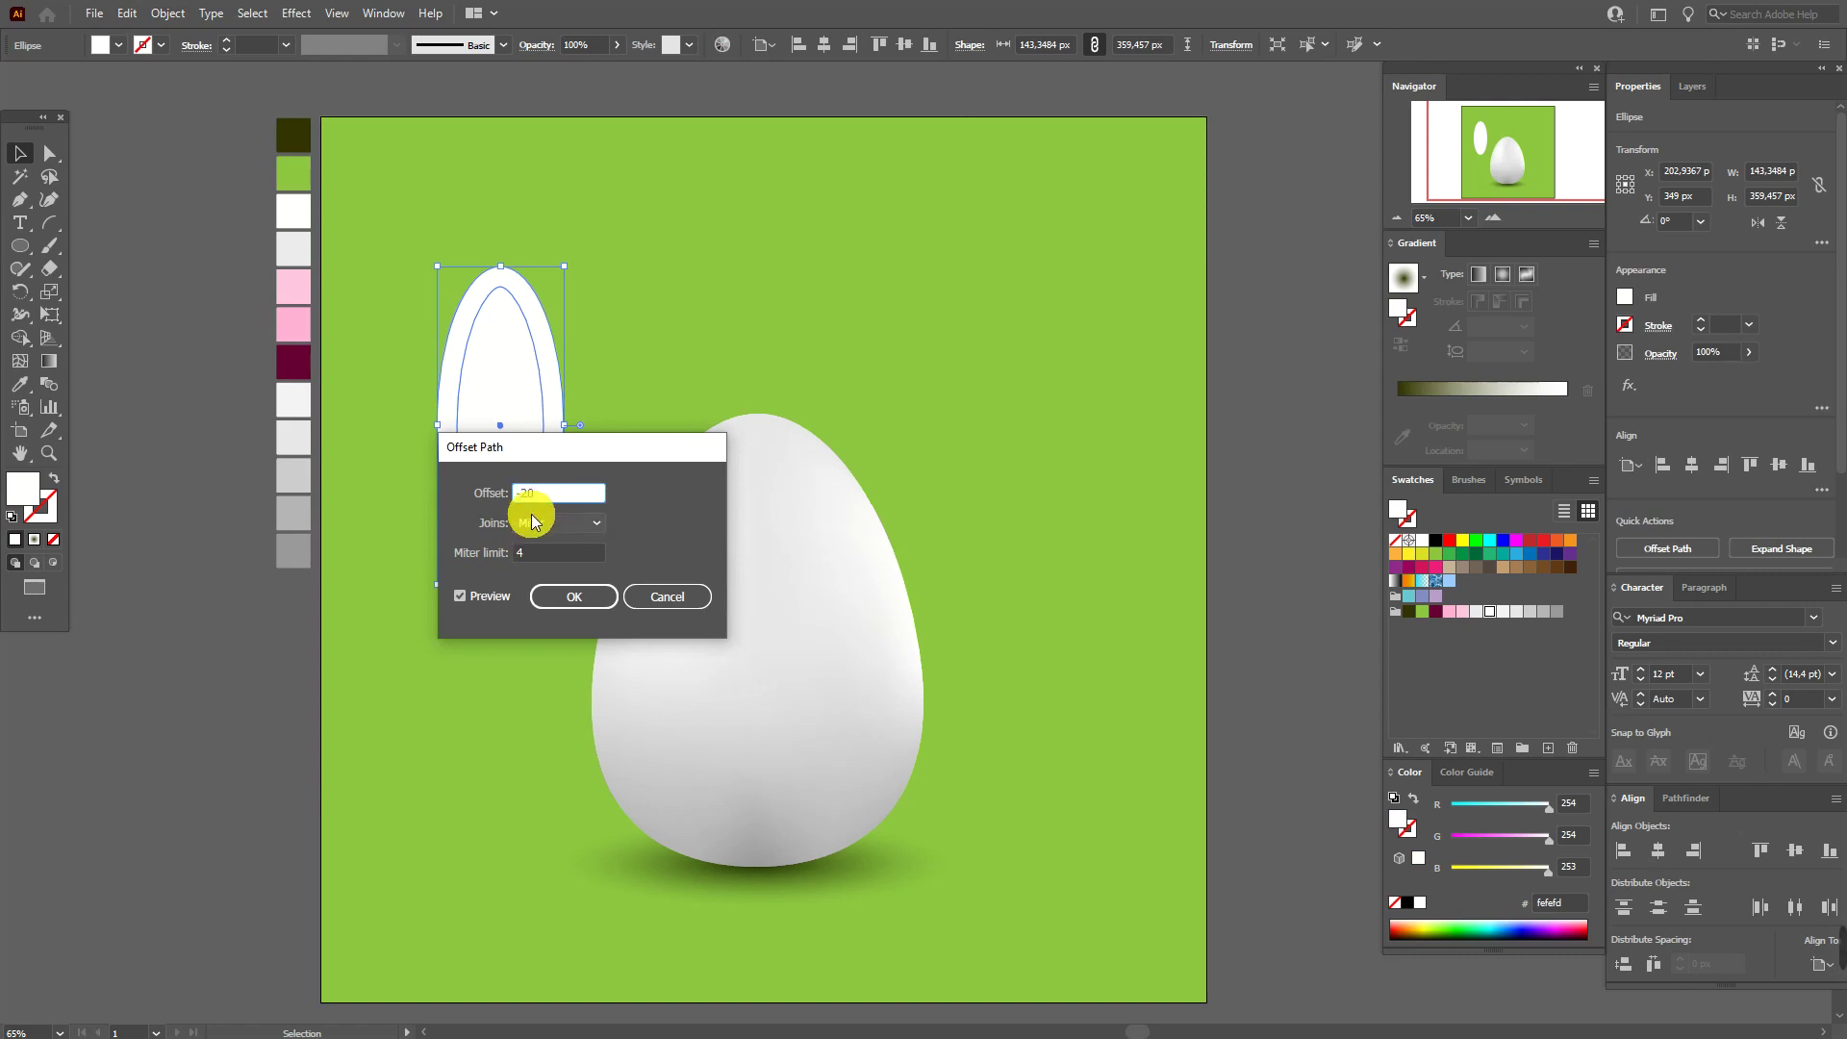
left_click(538, 593)
left_click(22, 384)
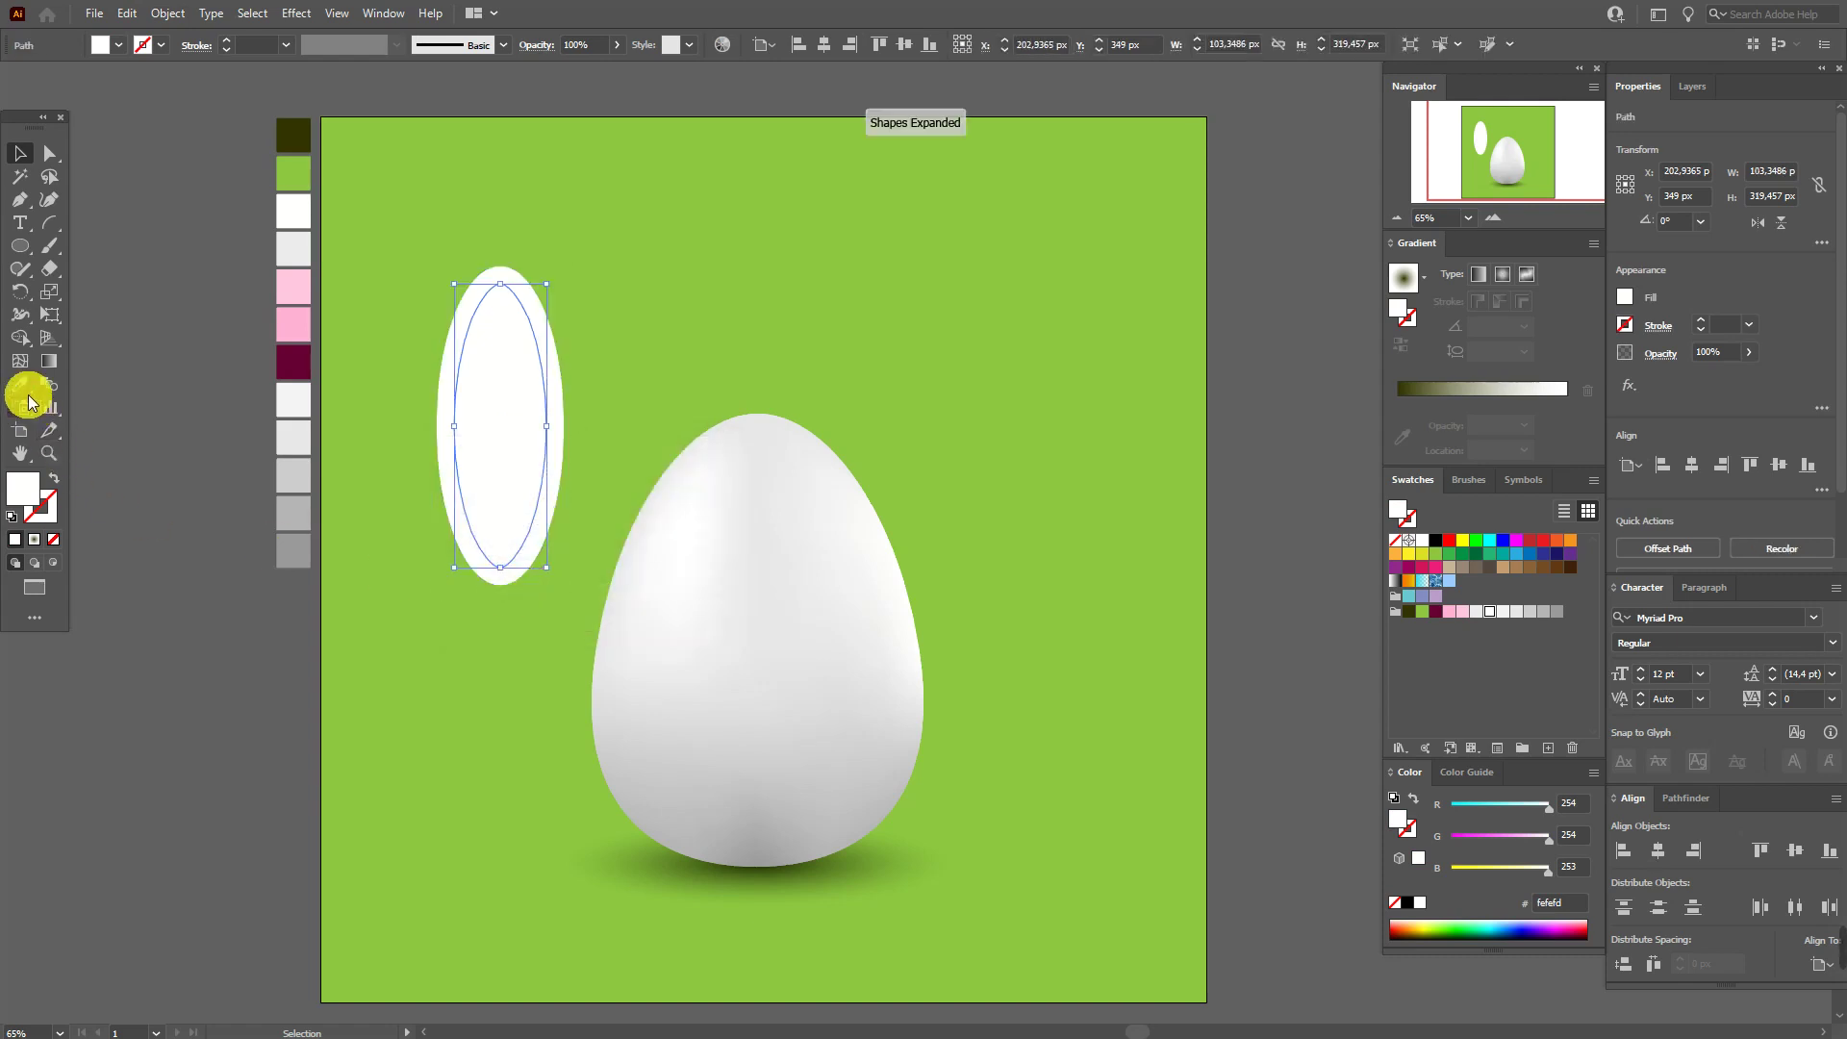
left_click(297, 294)
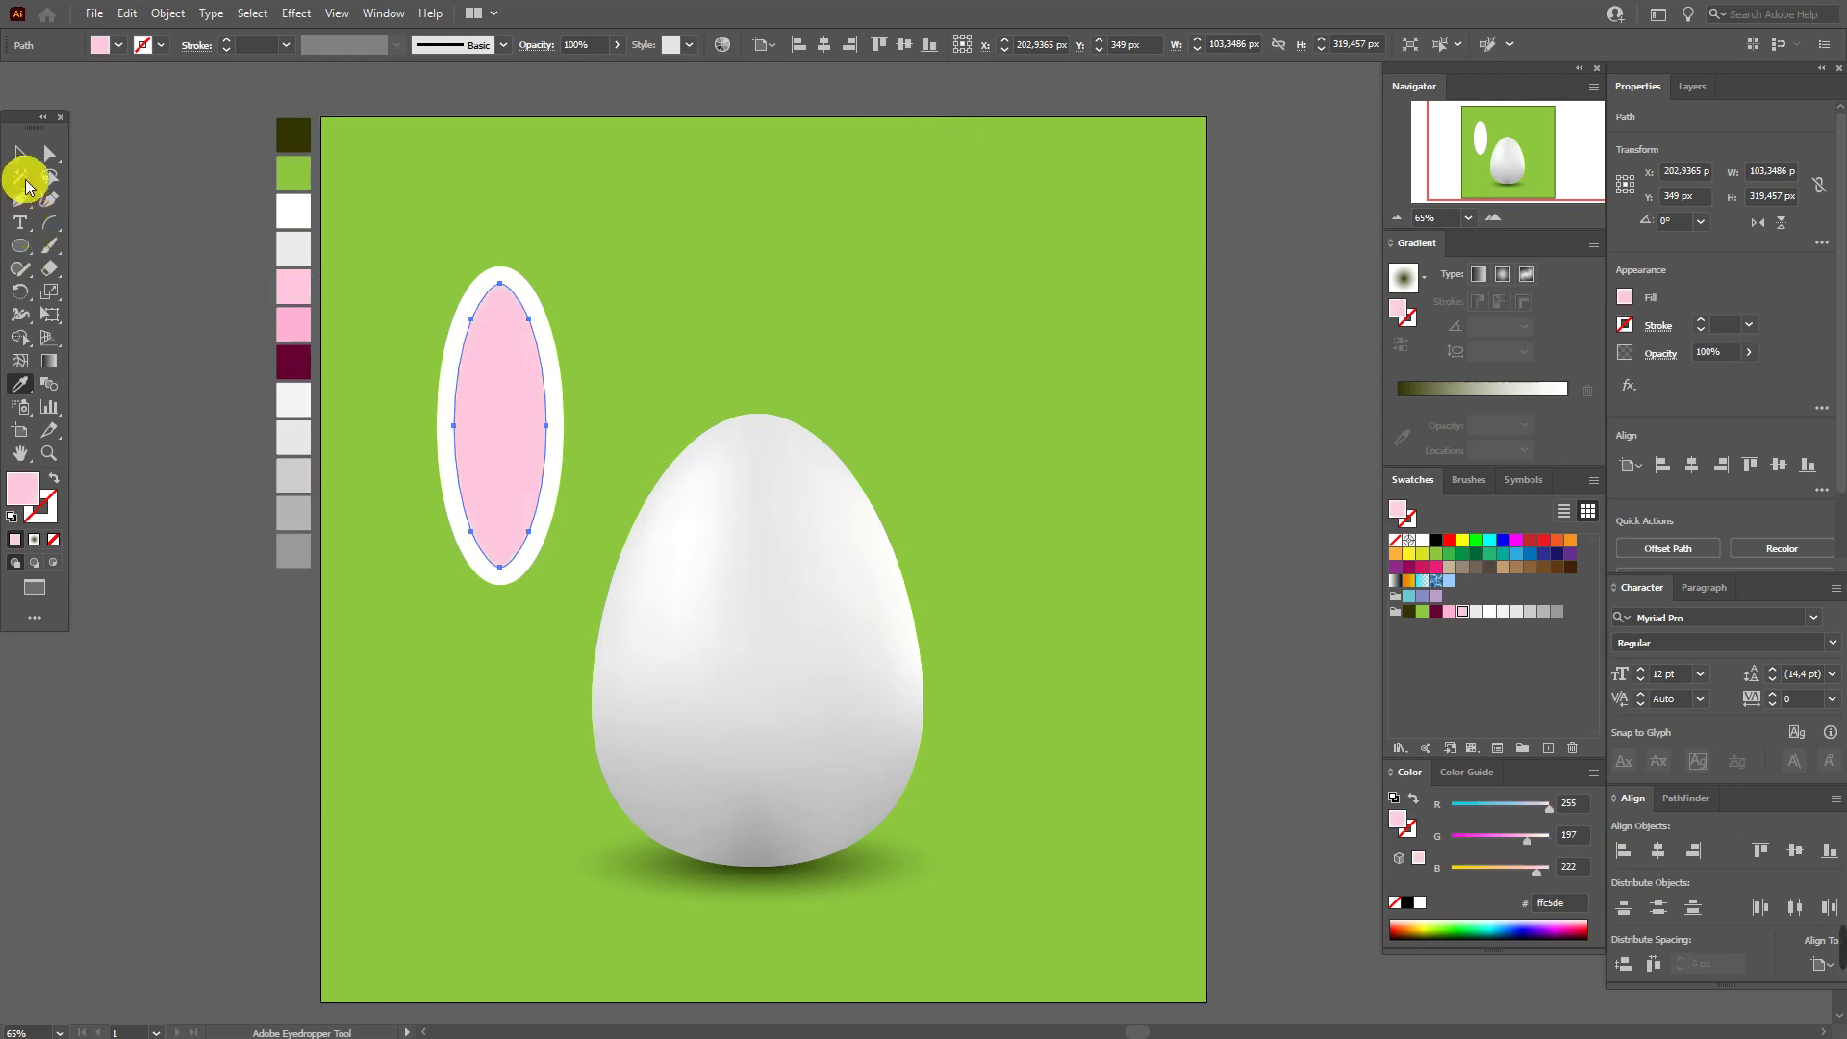
left_click(22, 156)
left_click(129, 218)
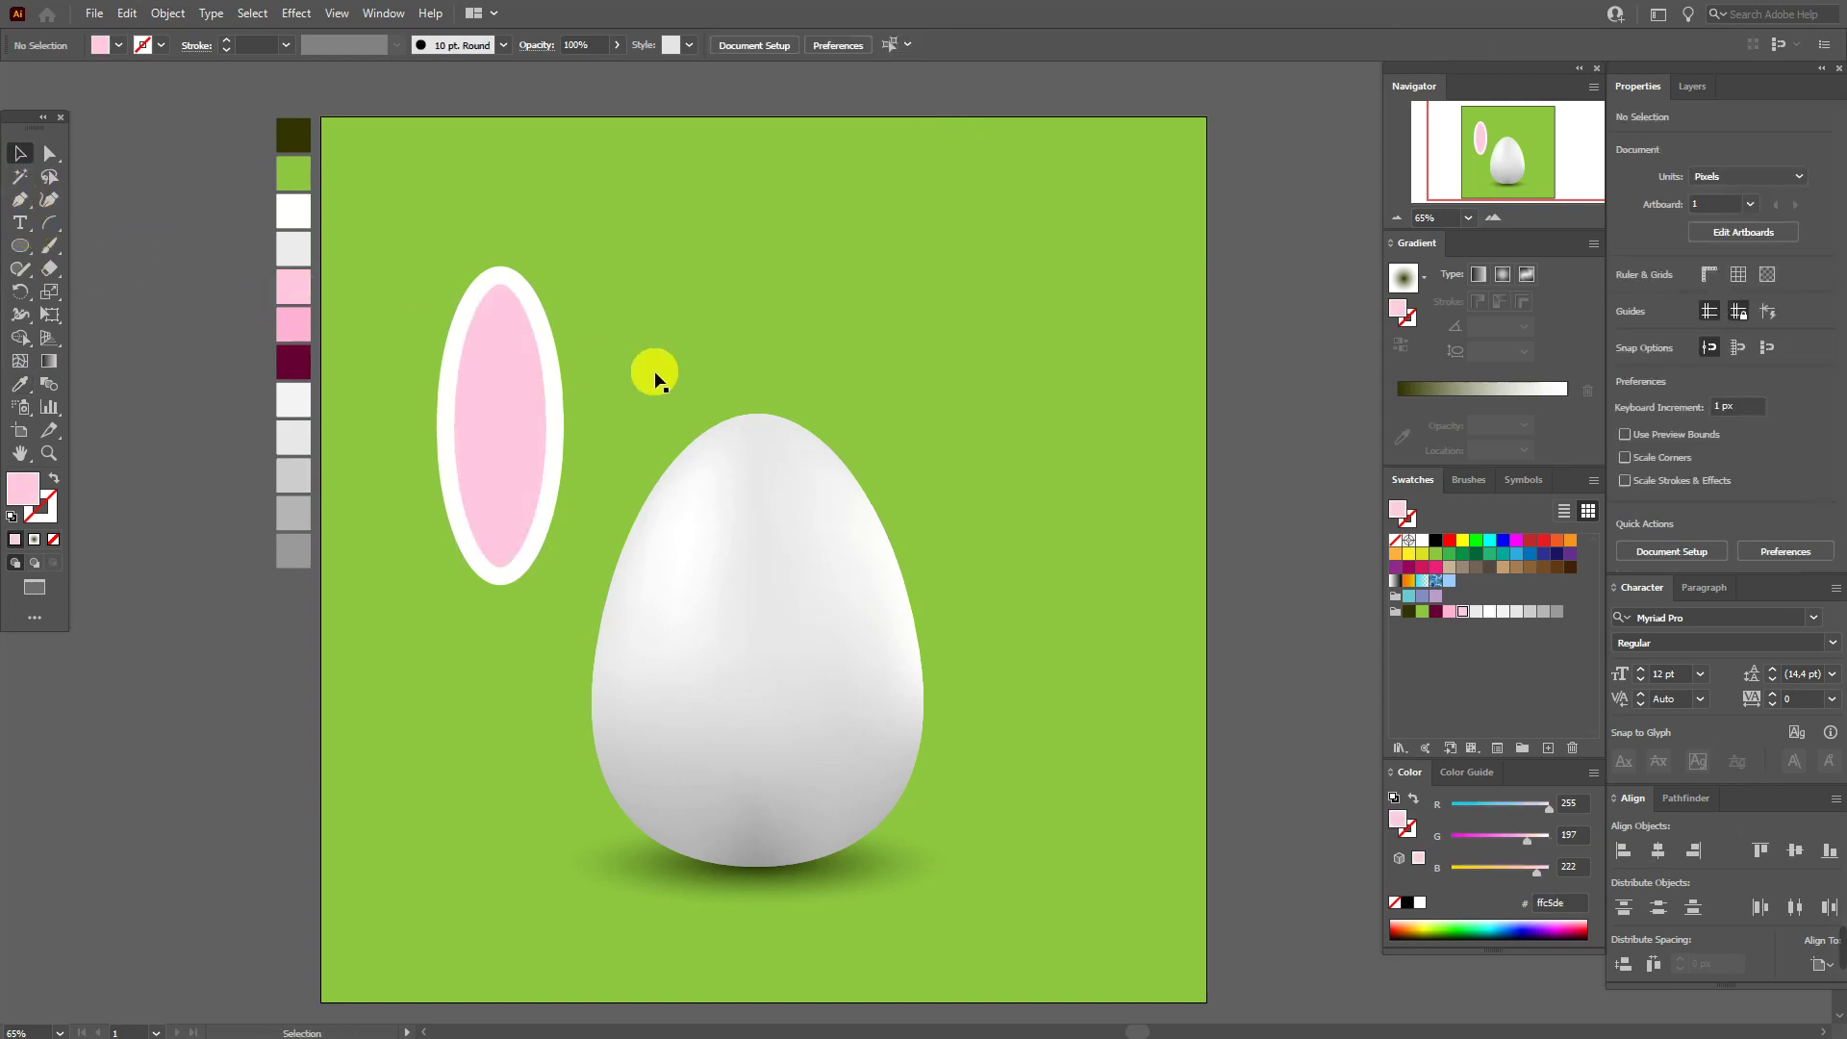
Paste a shifted copy of the pink inner ear in front and subtract the overlap
left_click(512, 378)
key("ctrl+c")
key("ctrl+f")
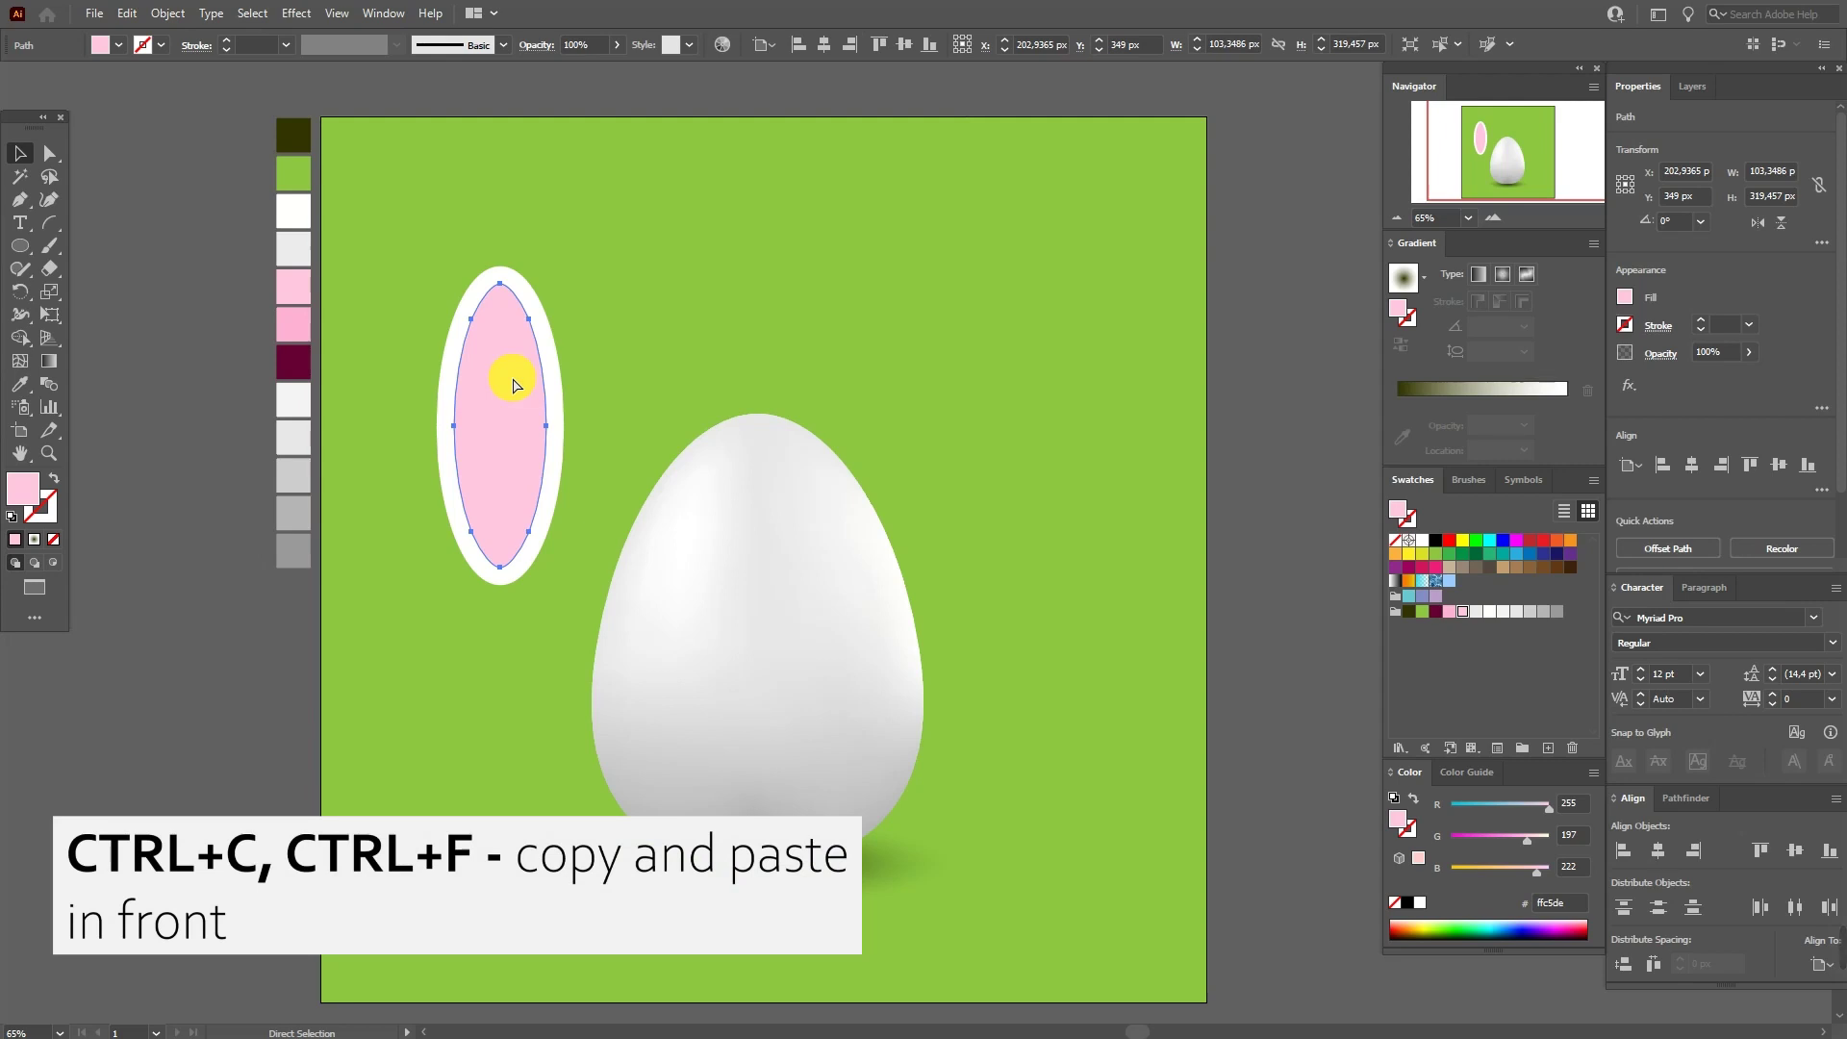
left_click_drag(508, 392, 492, 414)
left_click(515, 330)
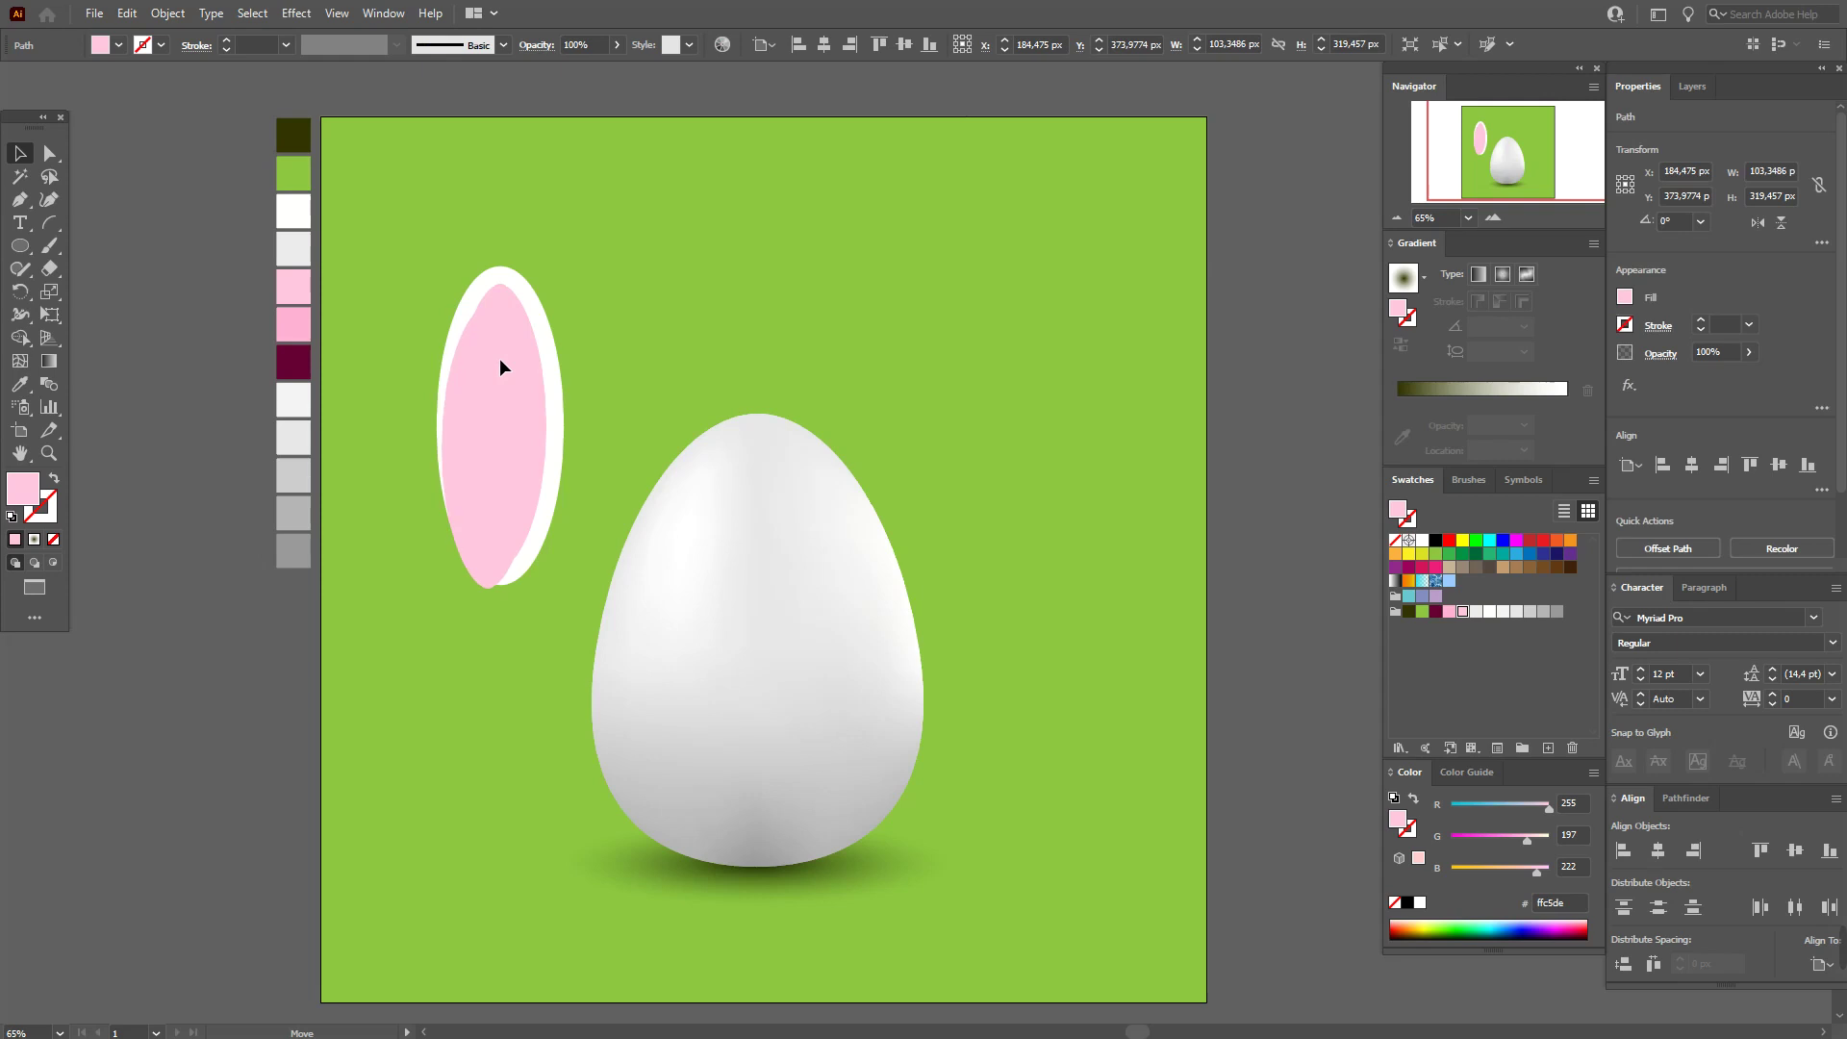
left_click(515, 323, "shift")
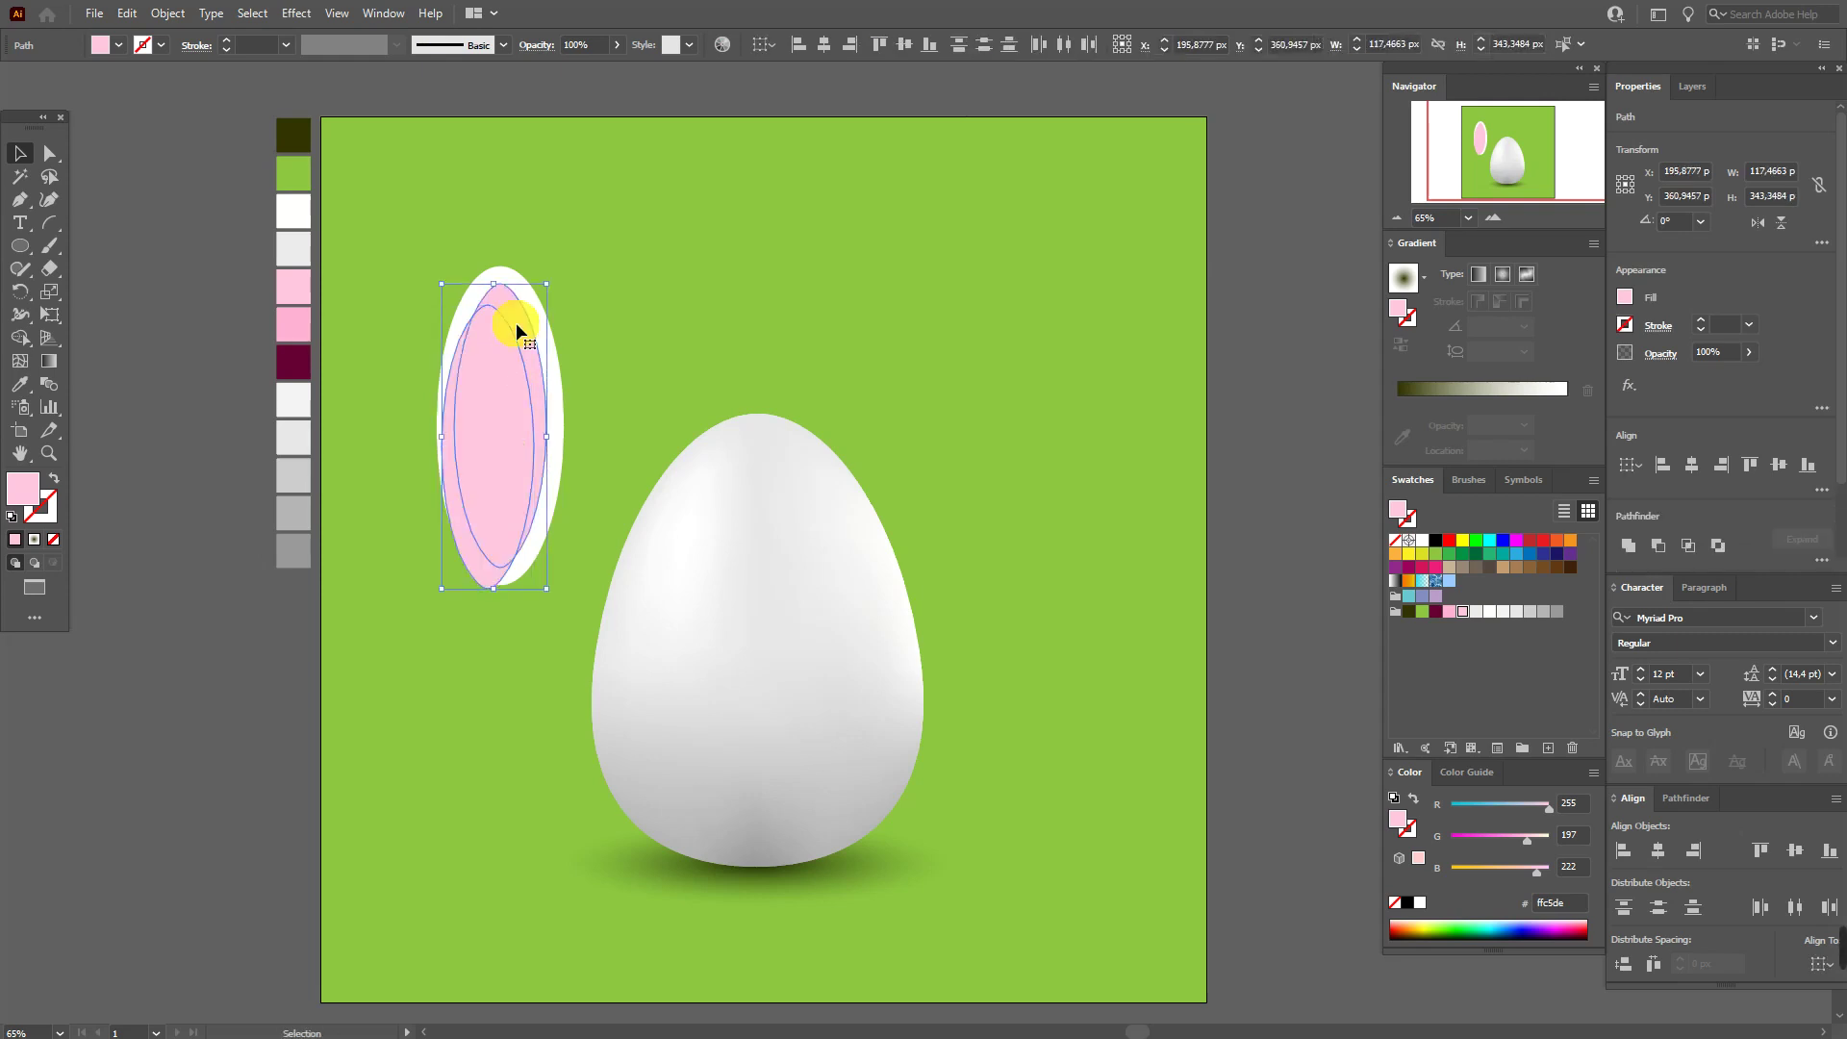
left_click(1686, 799)
left_click(1732, 853)
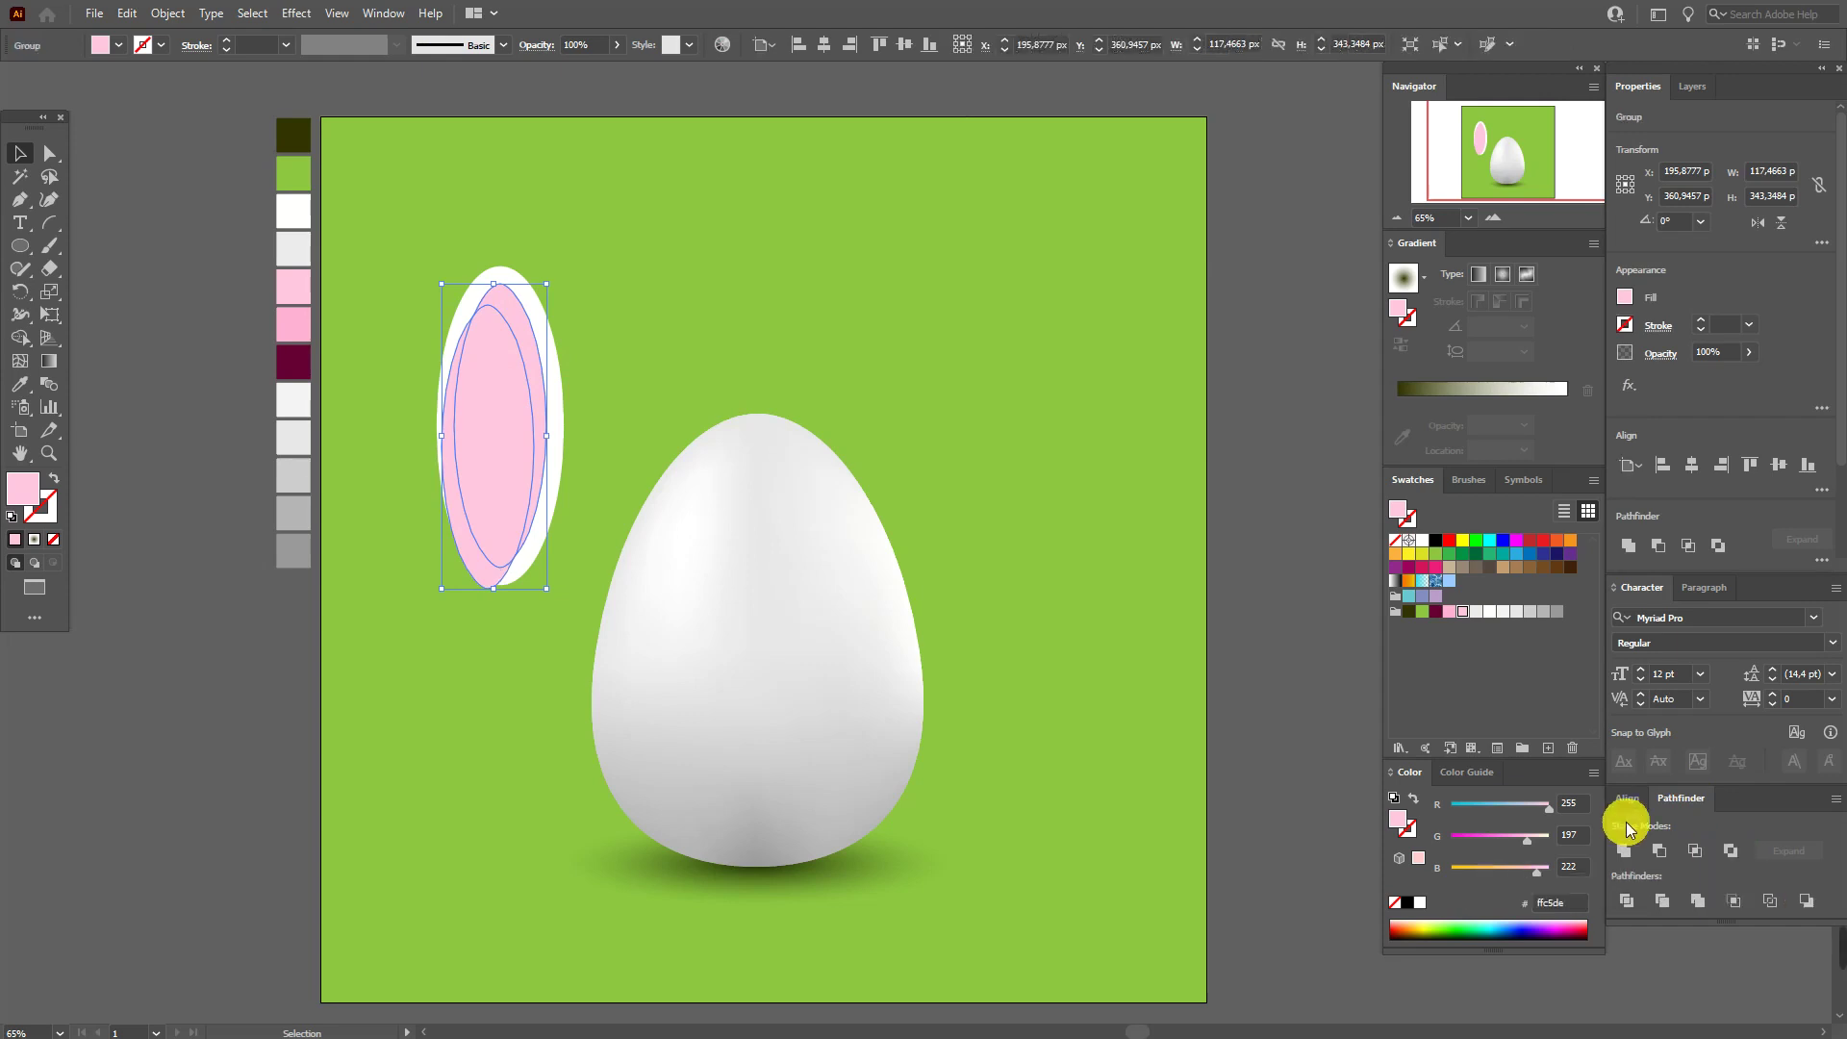
Ungroup the result and colour the leftover crescent a darker pink
right_click(473, 384)
left_click(583, 546)
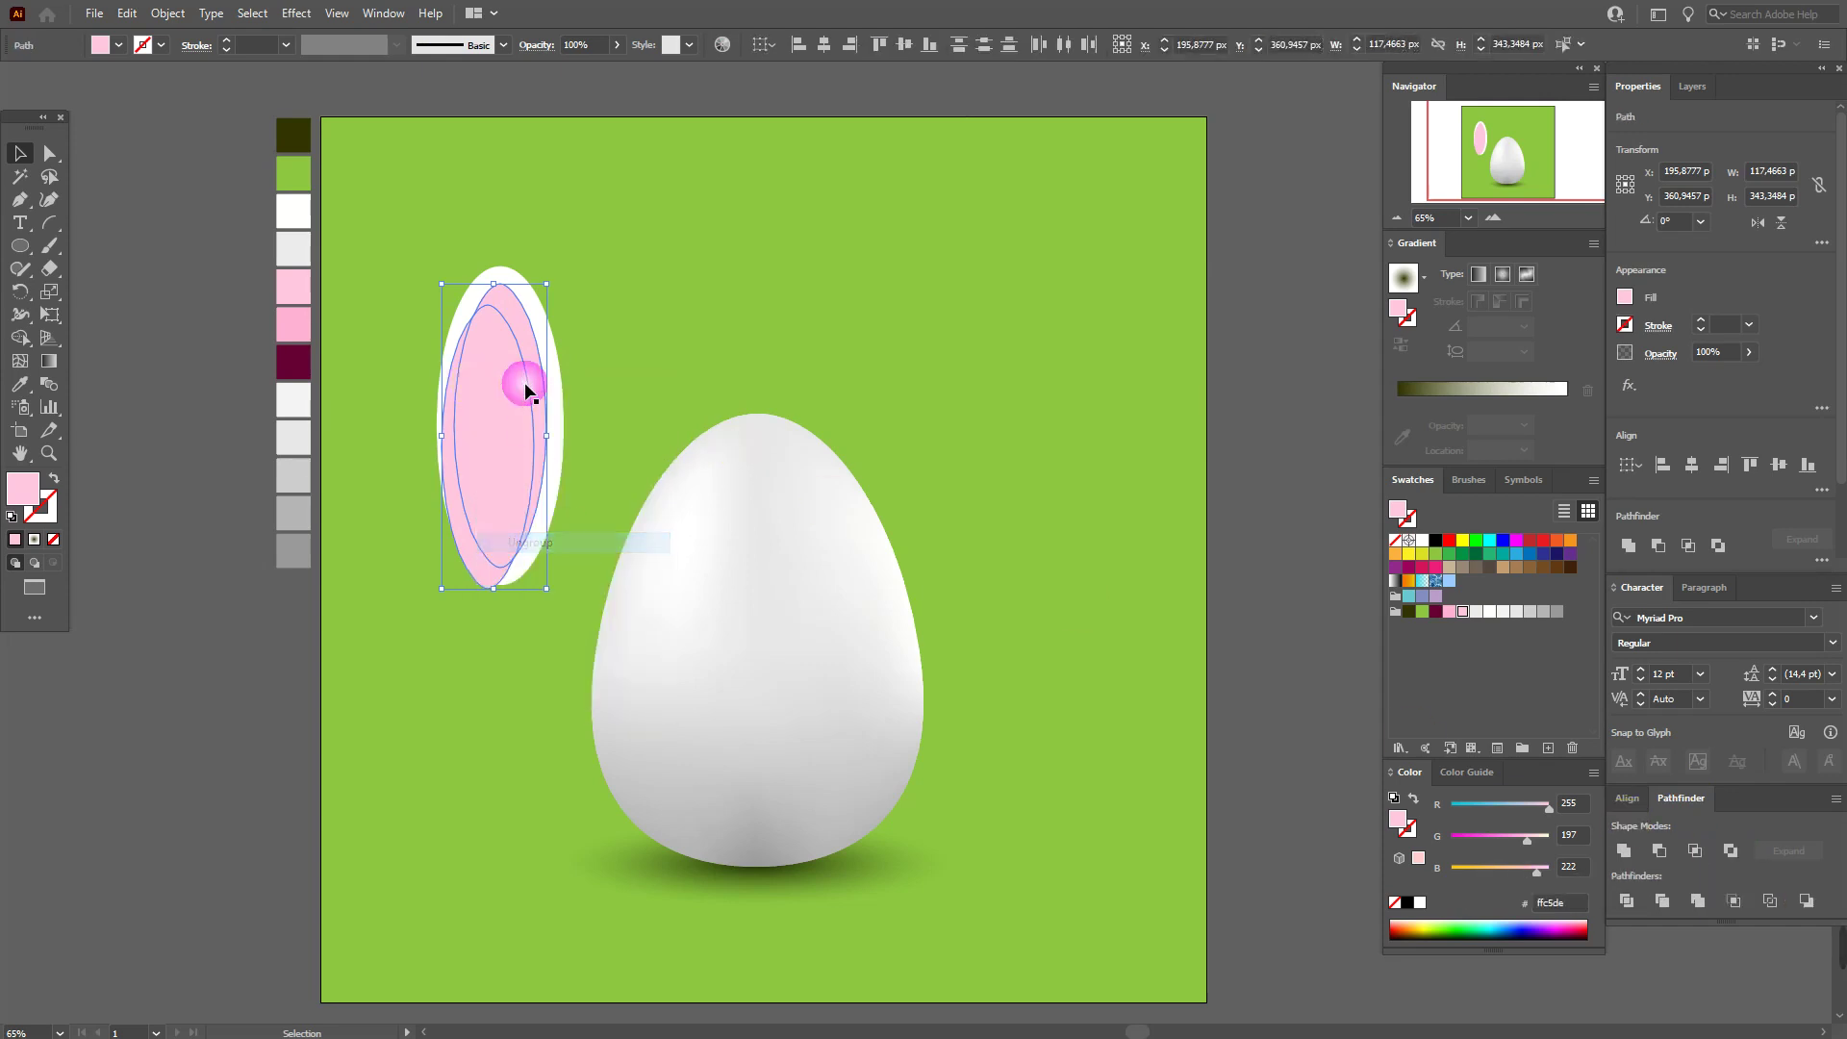
left_click(516, 317)
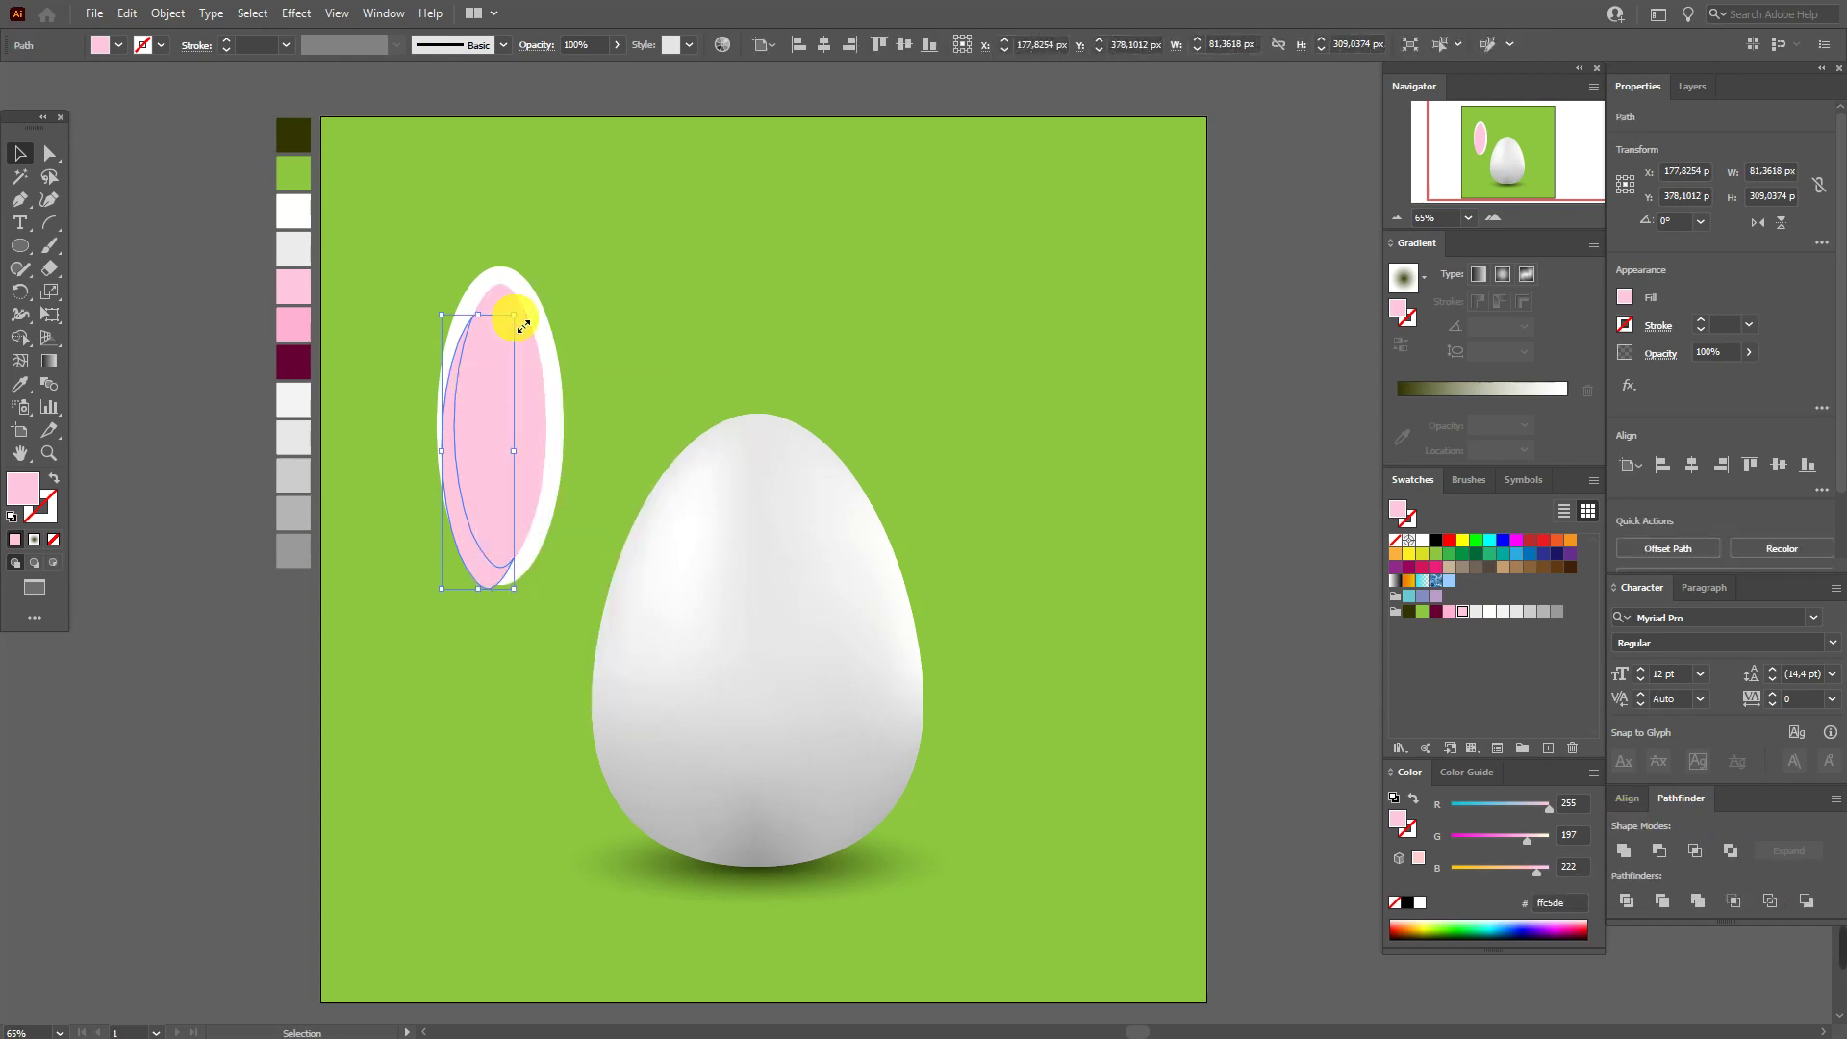
key("ctrl+shift+a")
left_click(516, 316)
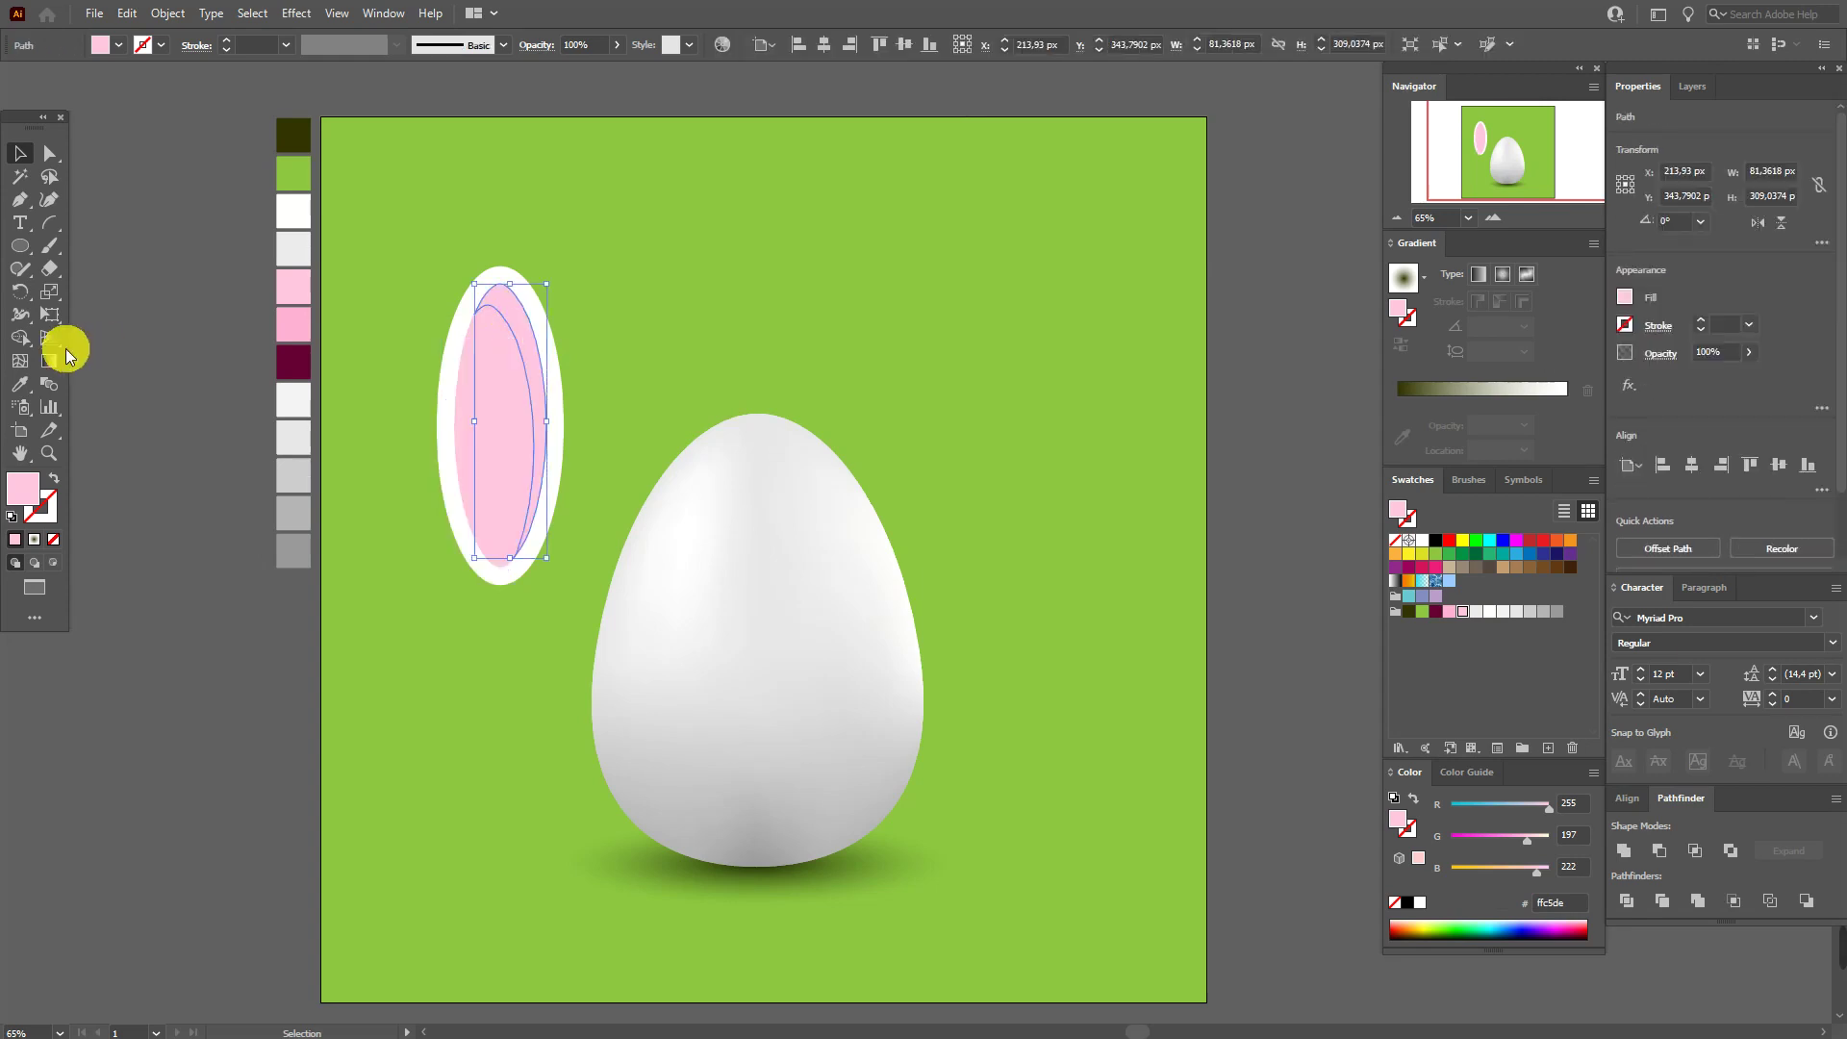
left_click(21, 385)
left_click(293, 330)
key("v")
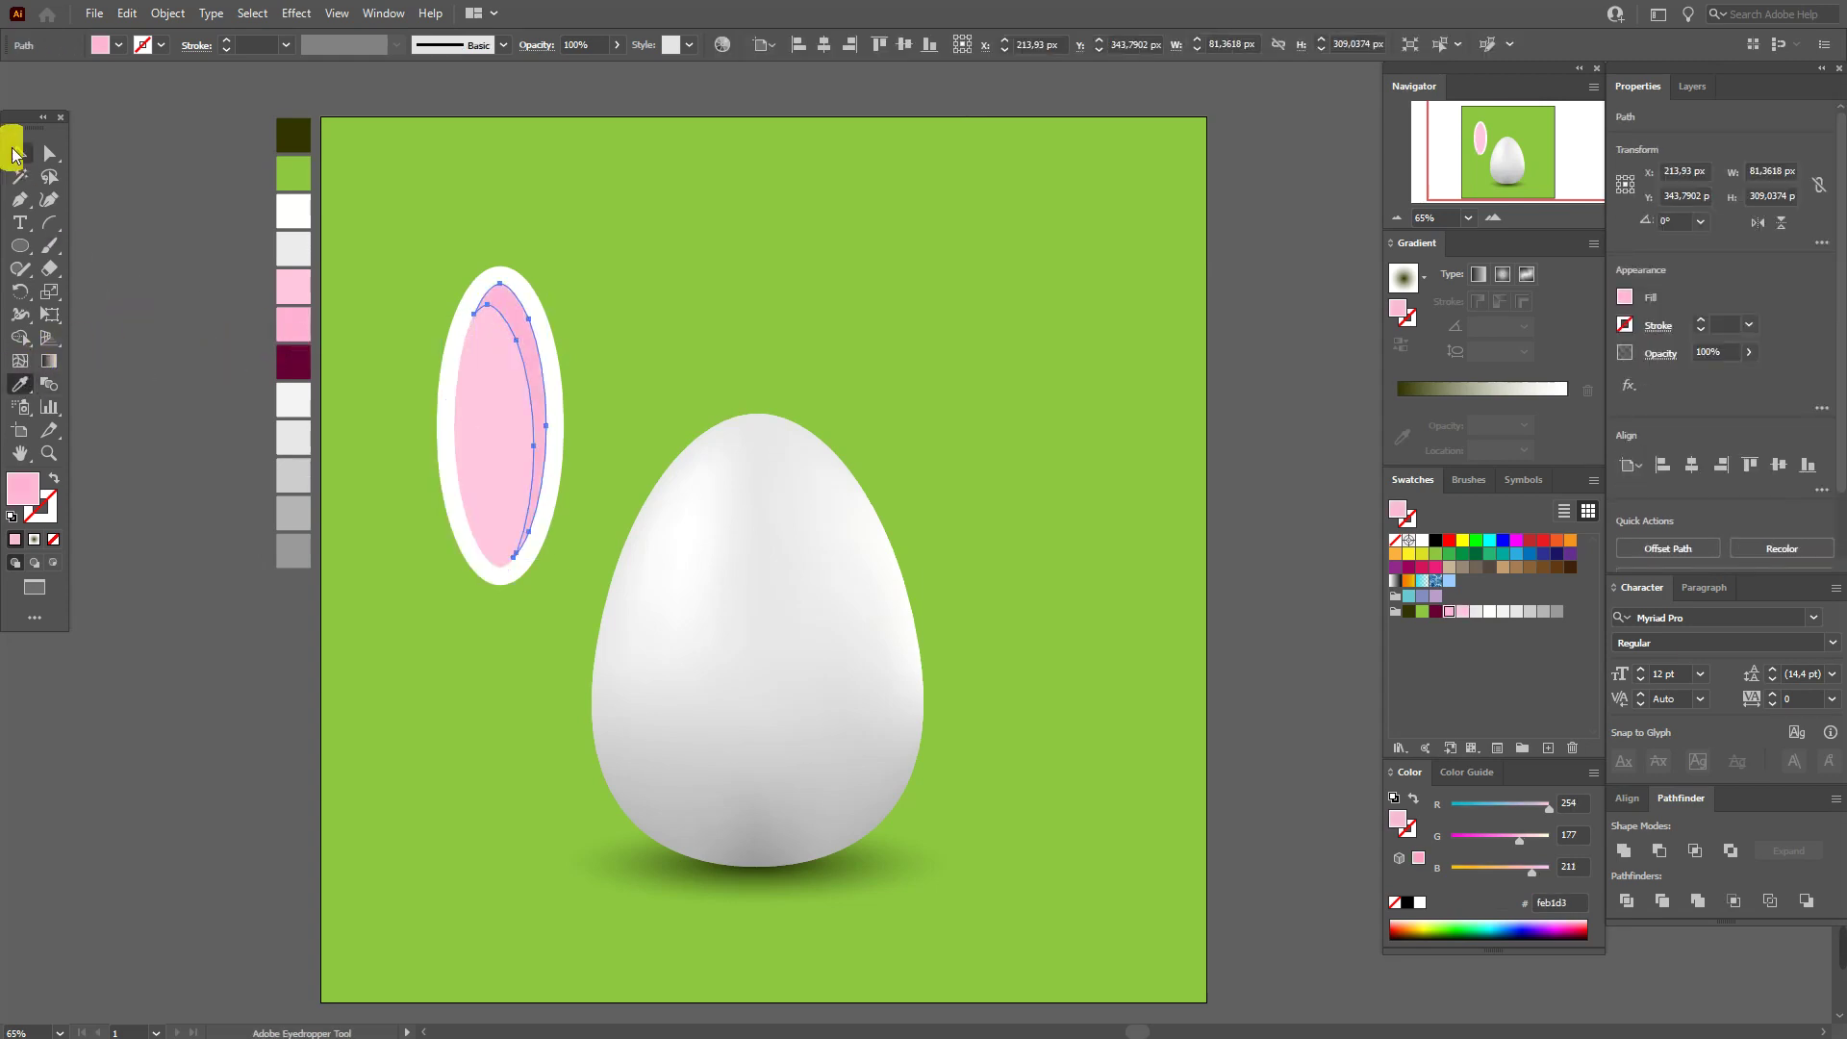
left_click(171, 292)
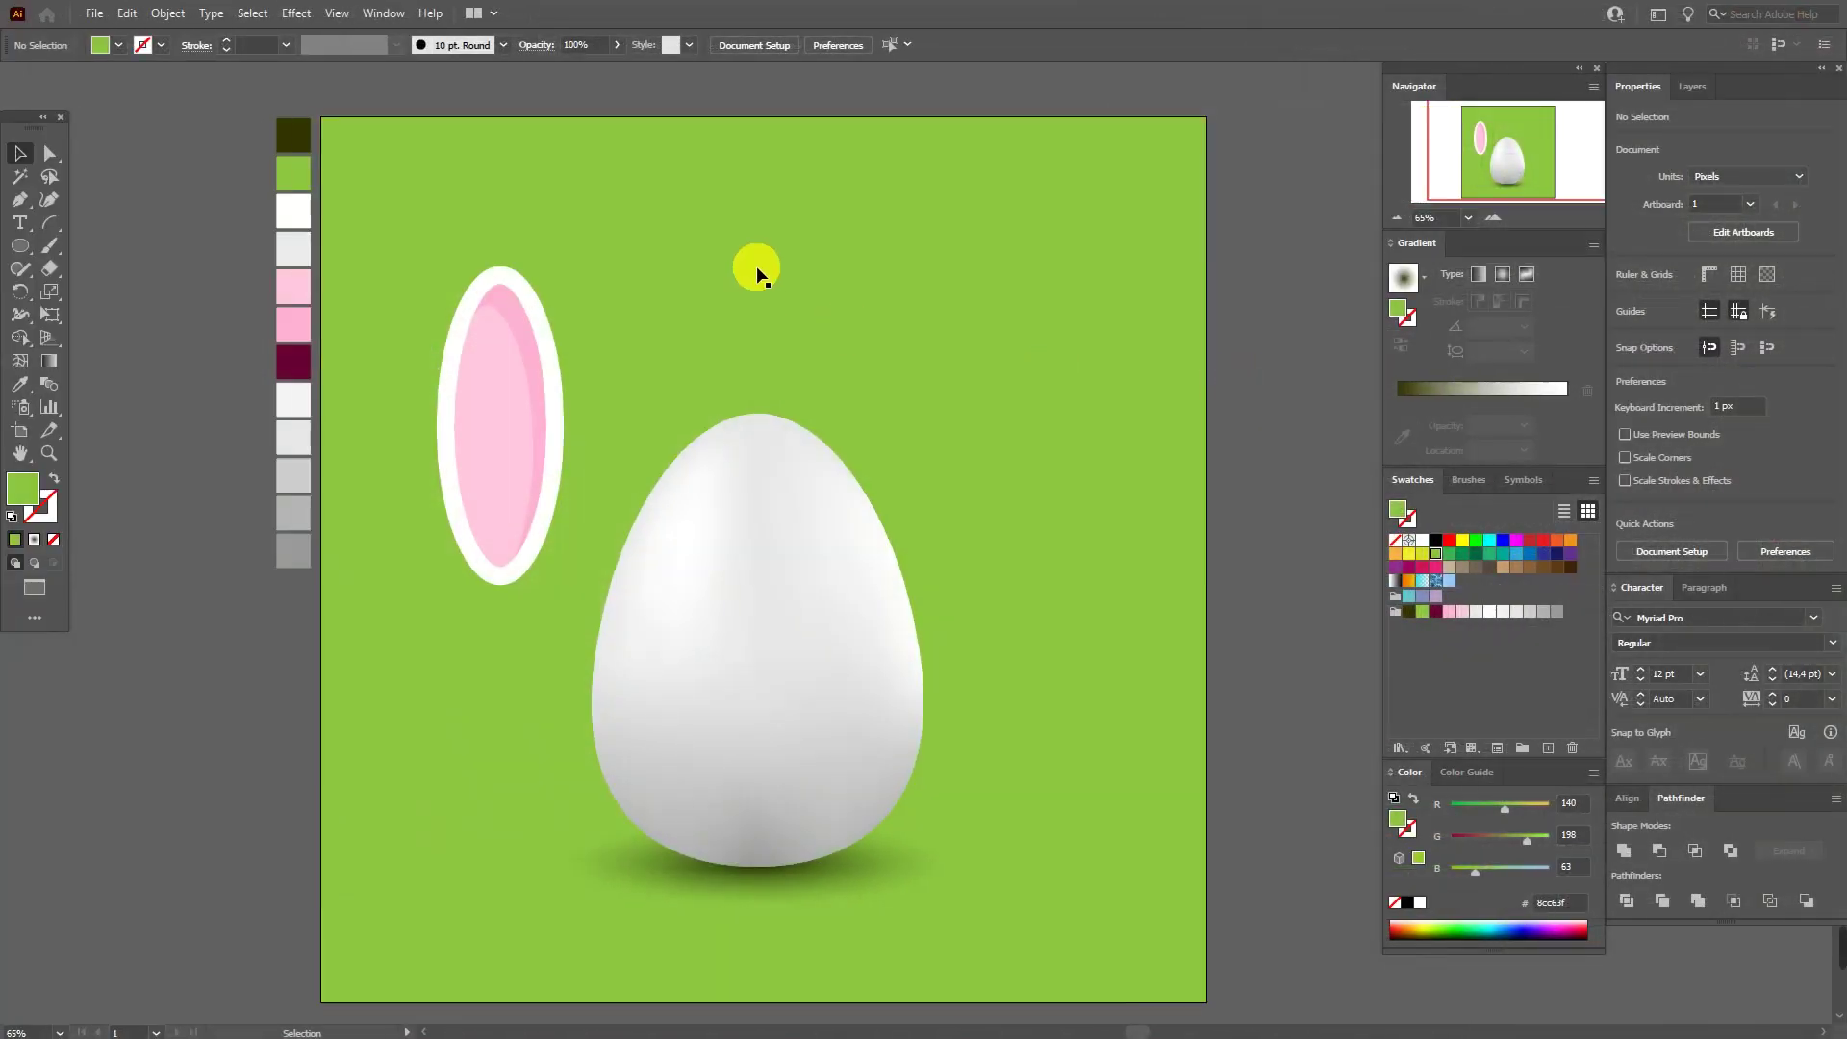
Lock the green background rectangle in the Layers panel
left_click(757, 272)
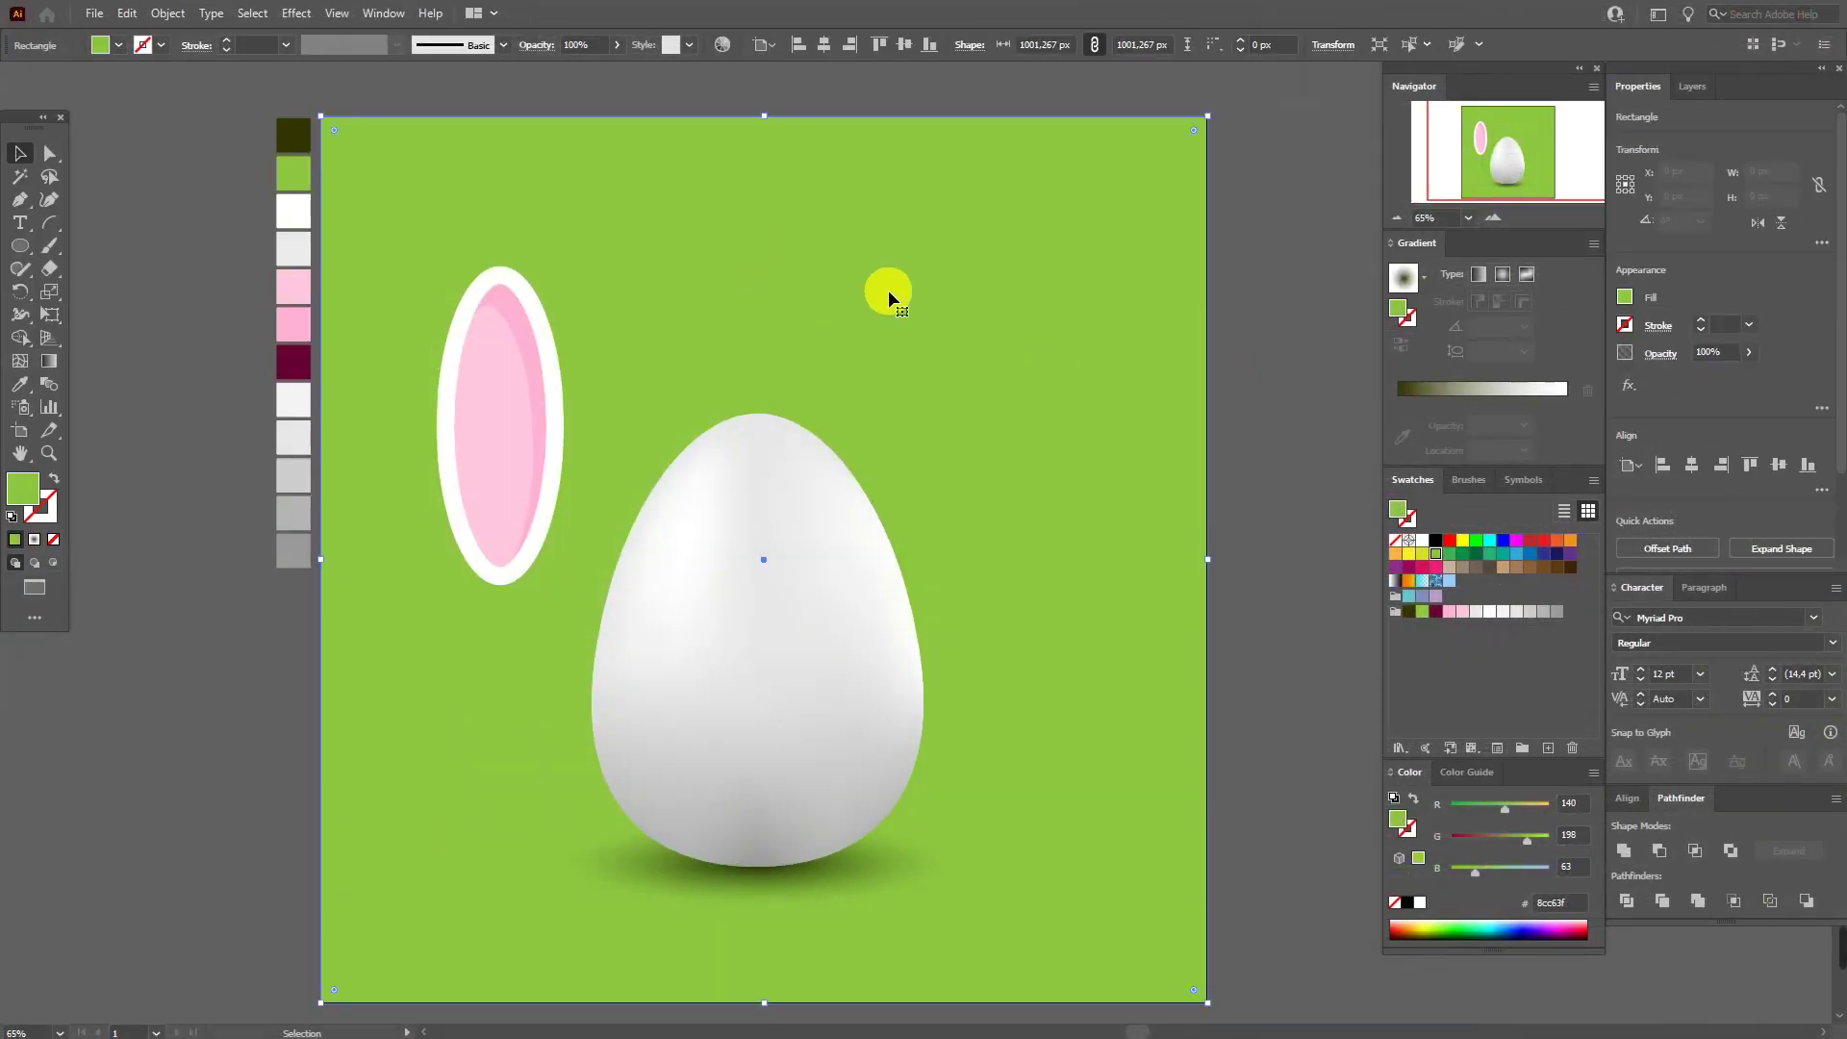
left_click(1691, 88)
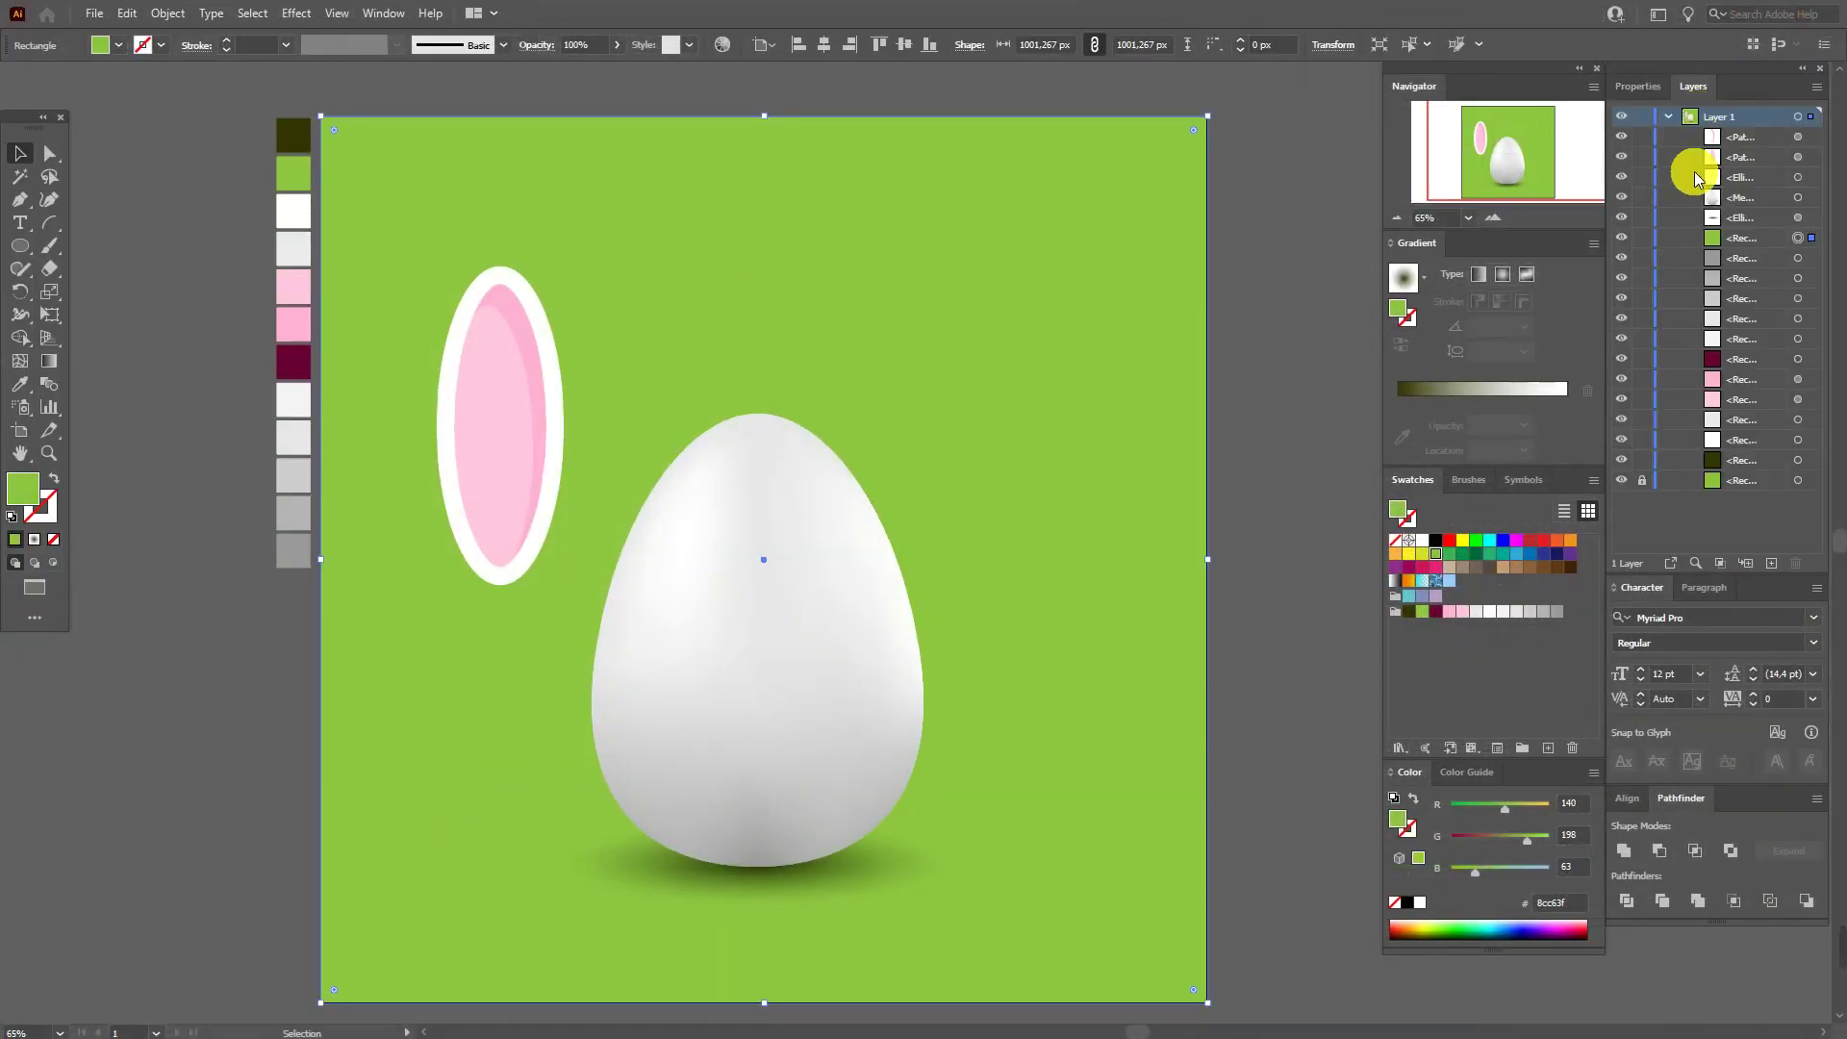
left_click(1642, 238)
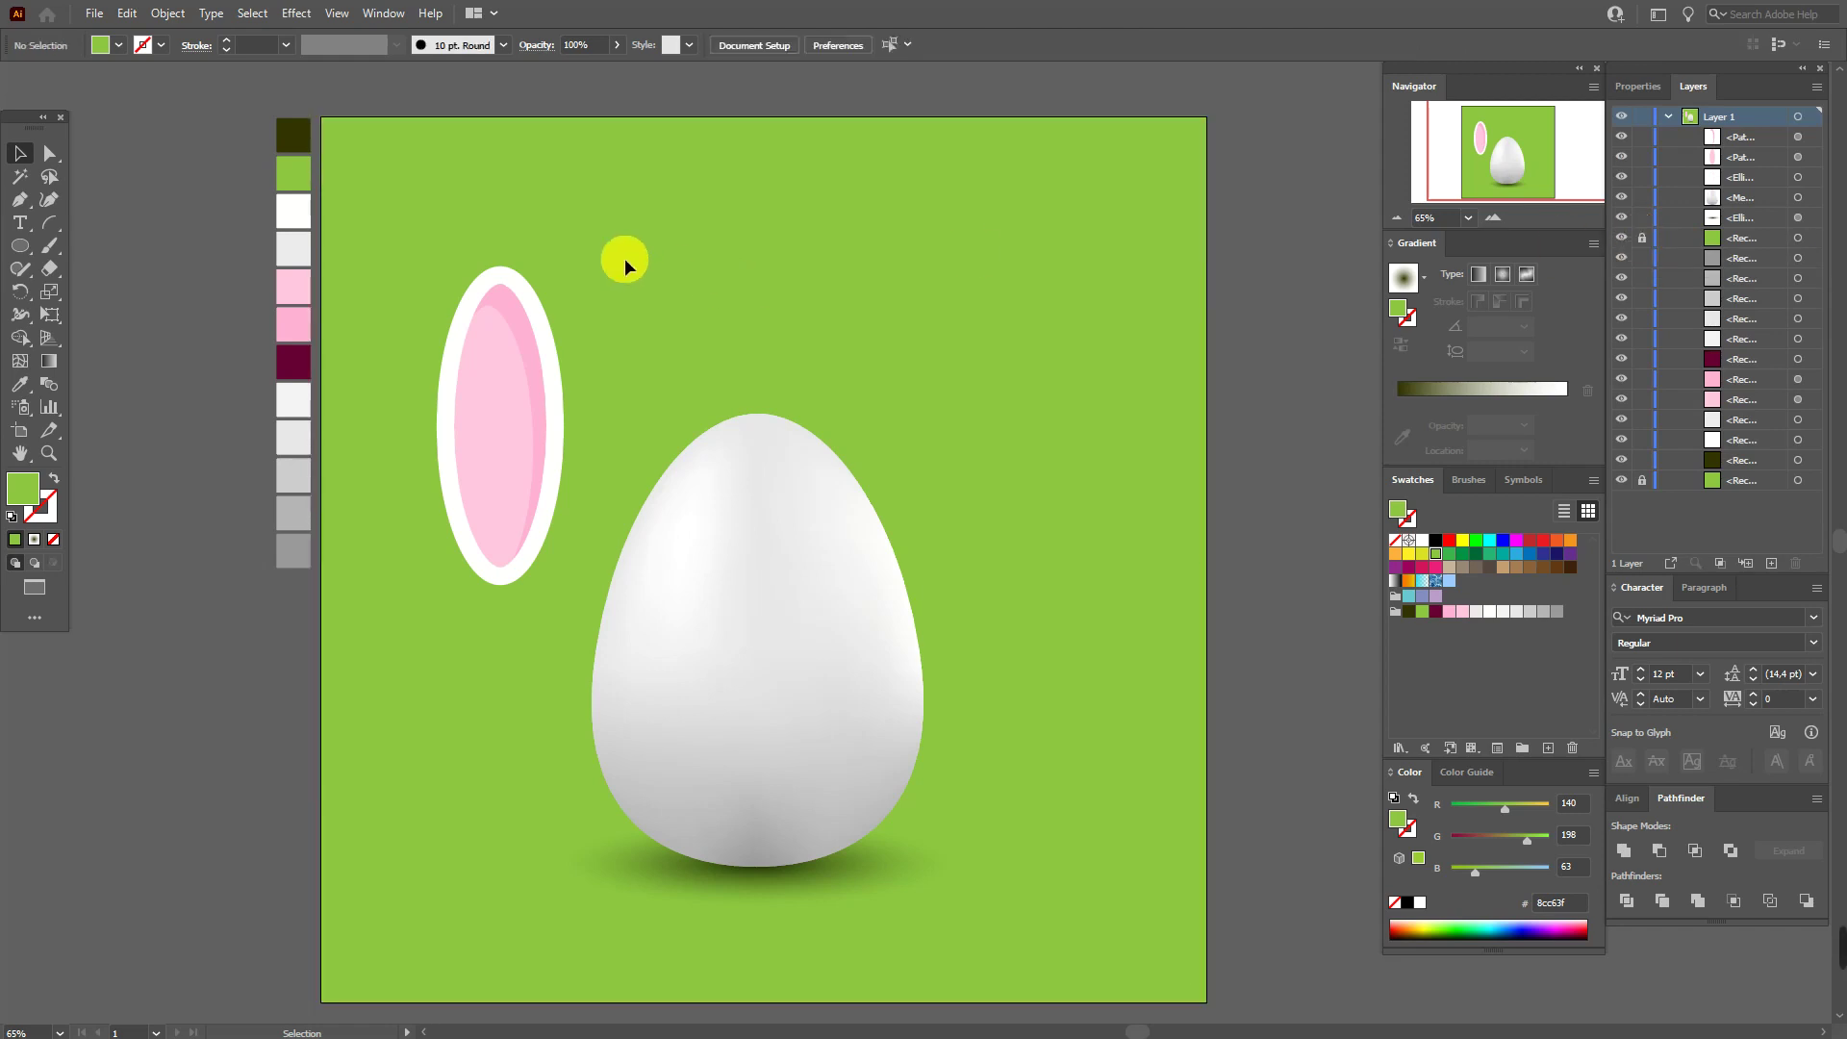
Raise the bunny ear above the egg and place a copy to its left
left_click_drag(528, 382, 651, 251)
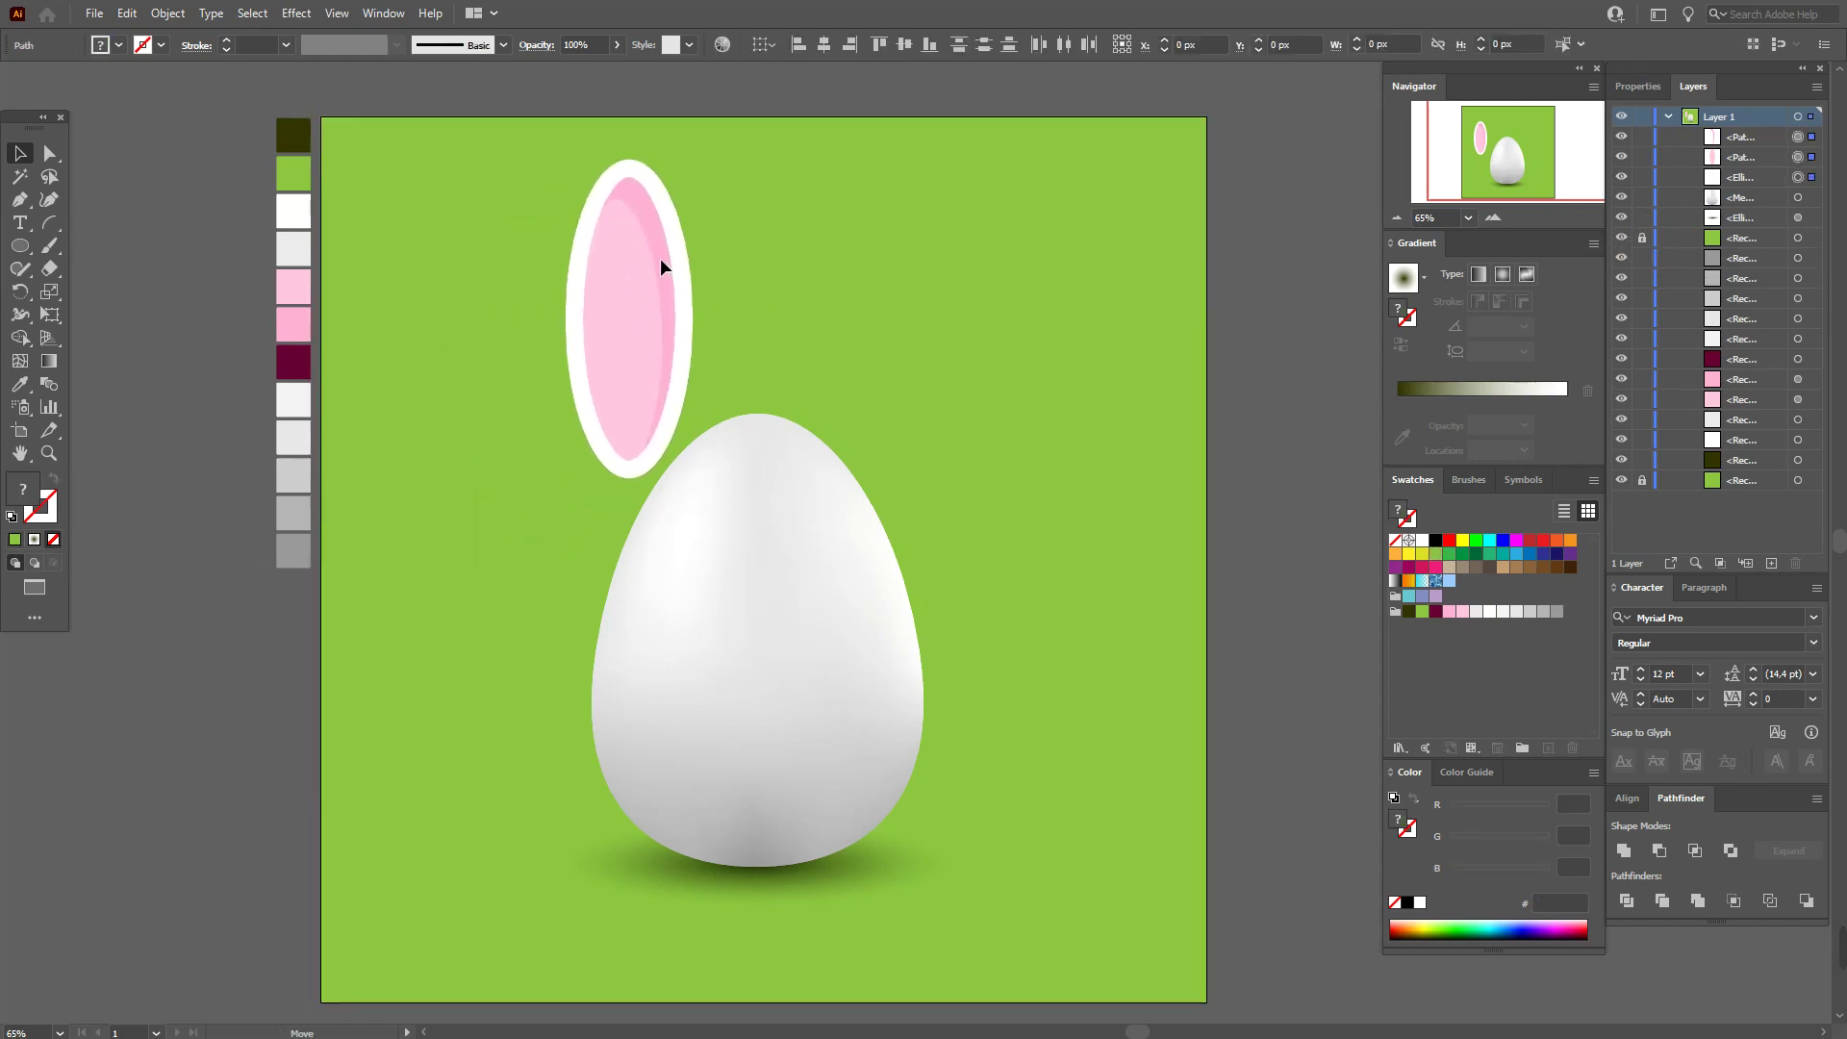
left_click(651, 253)
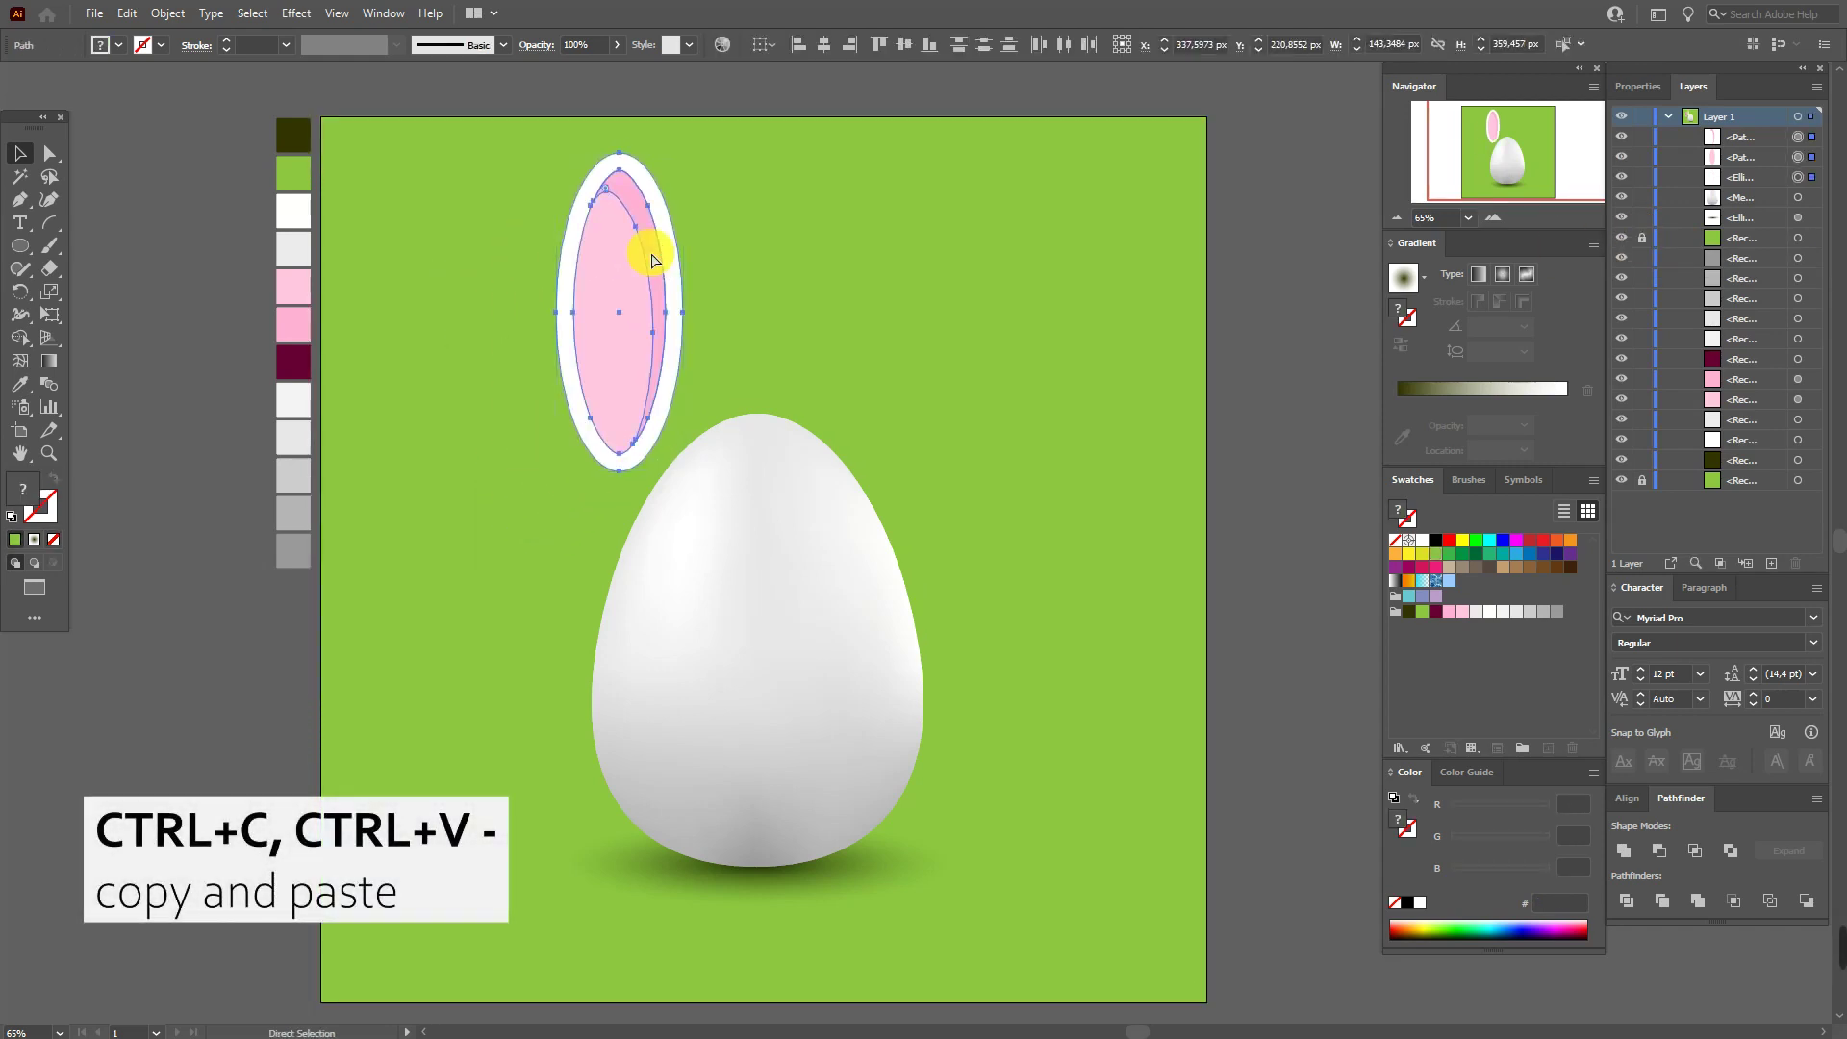
key("ctrl+c")
key("ctrl+v")
left_click_drag(868, 418, 466, 284)
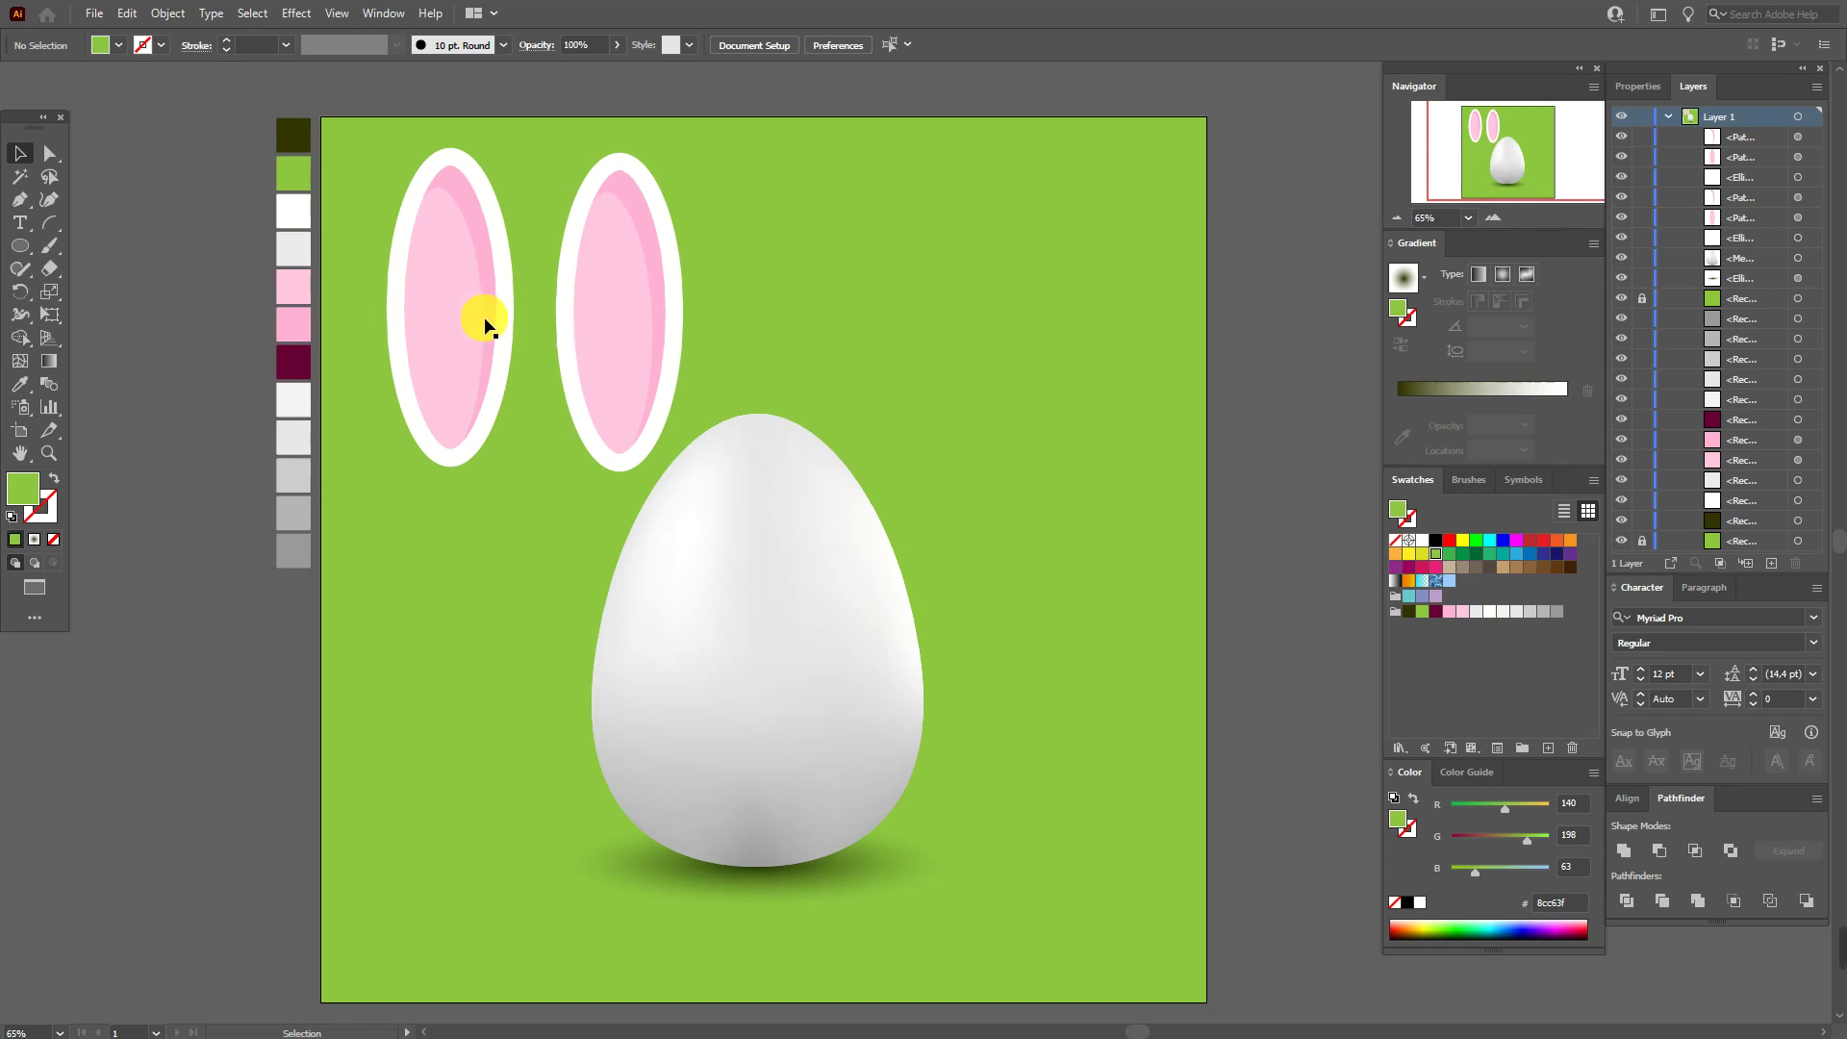
Draw a white rectangle over the lower half of the left ear
left_click(22, 248)
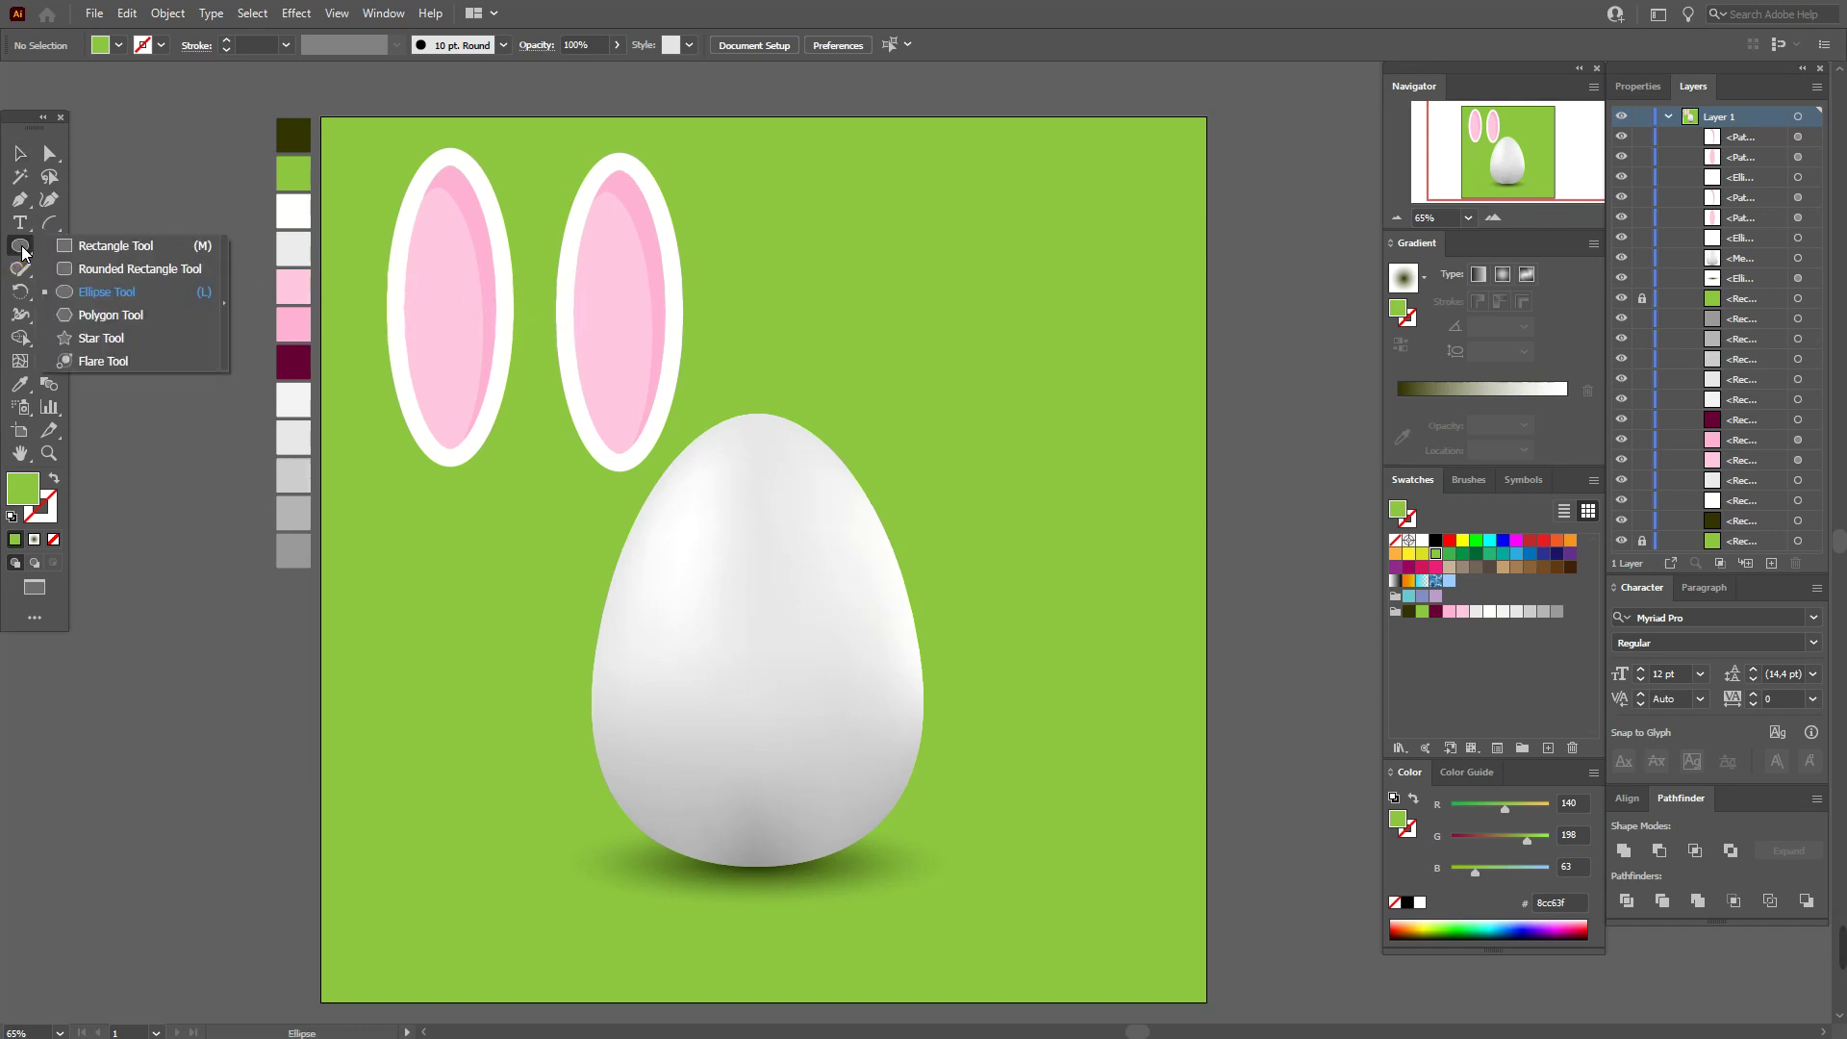
left_click(123, 249)
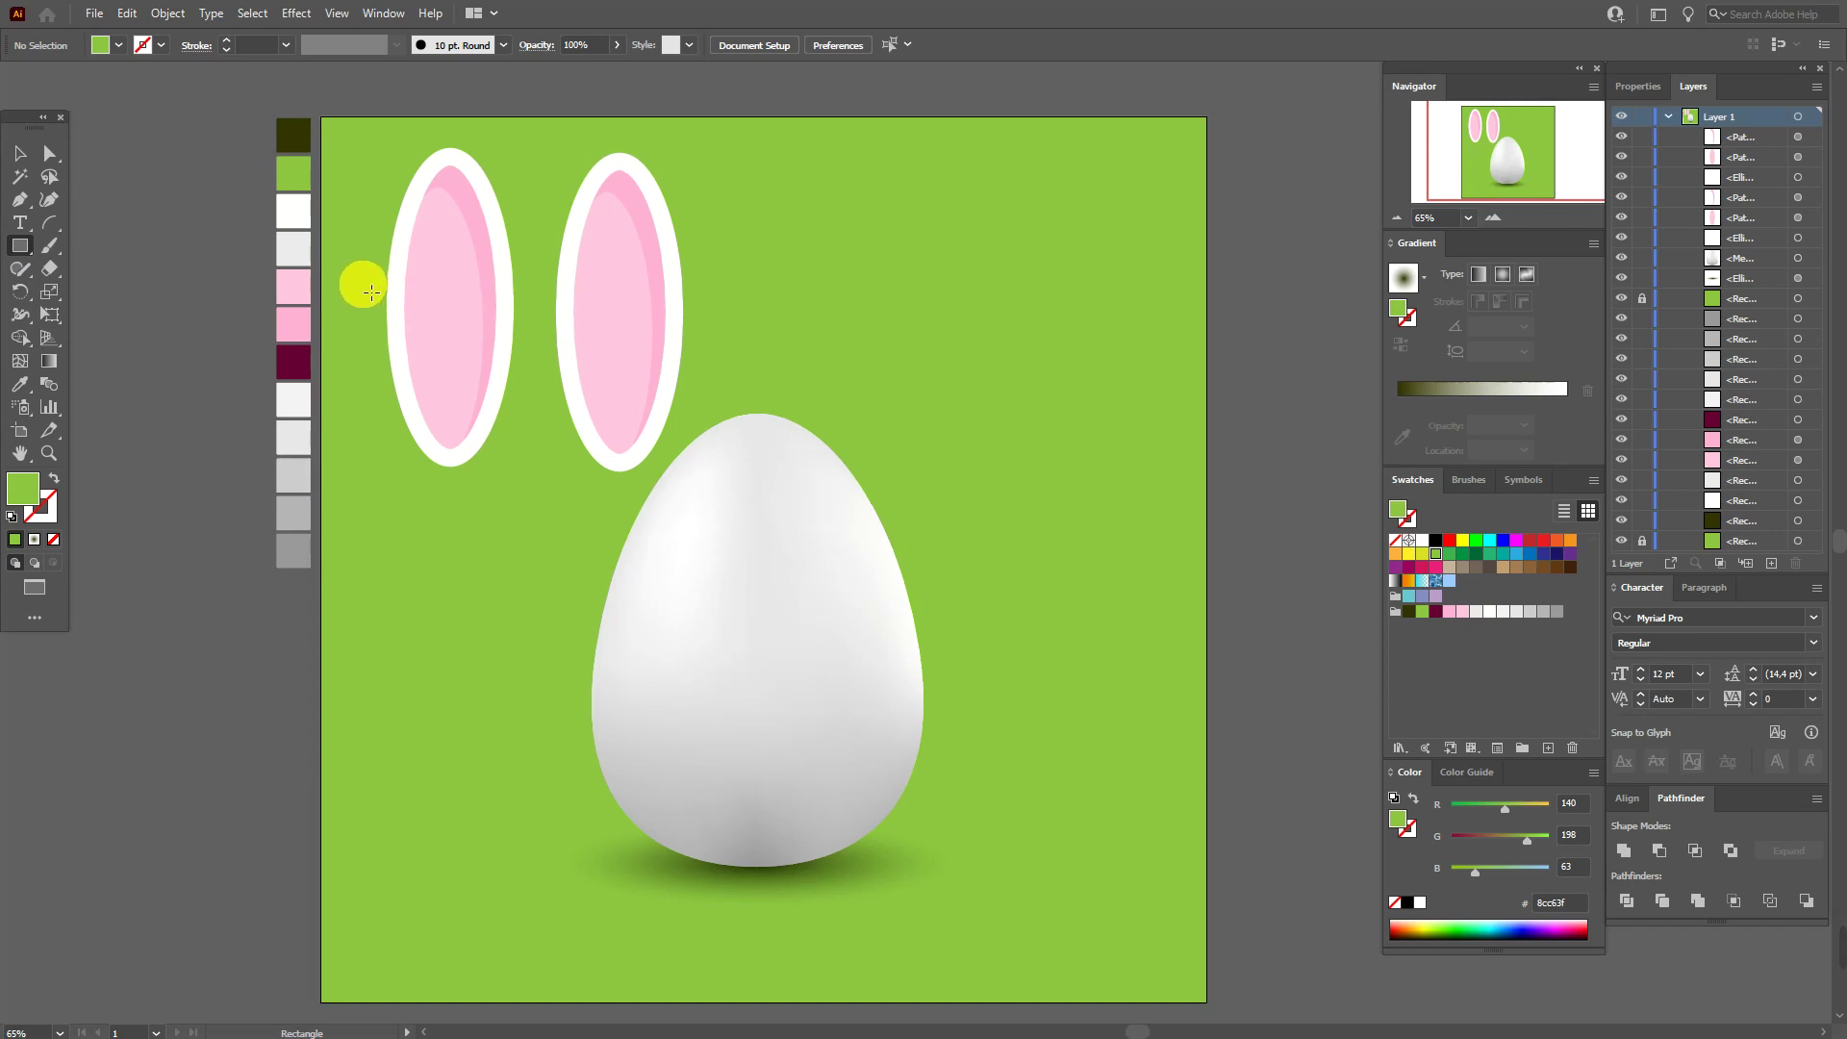
left_click_drag(373, 294, 546, 495)
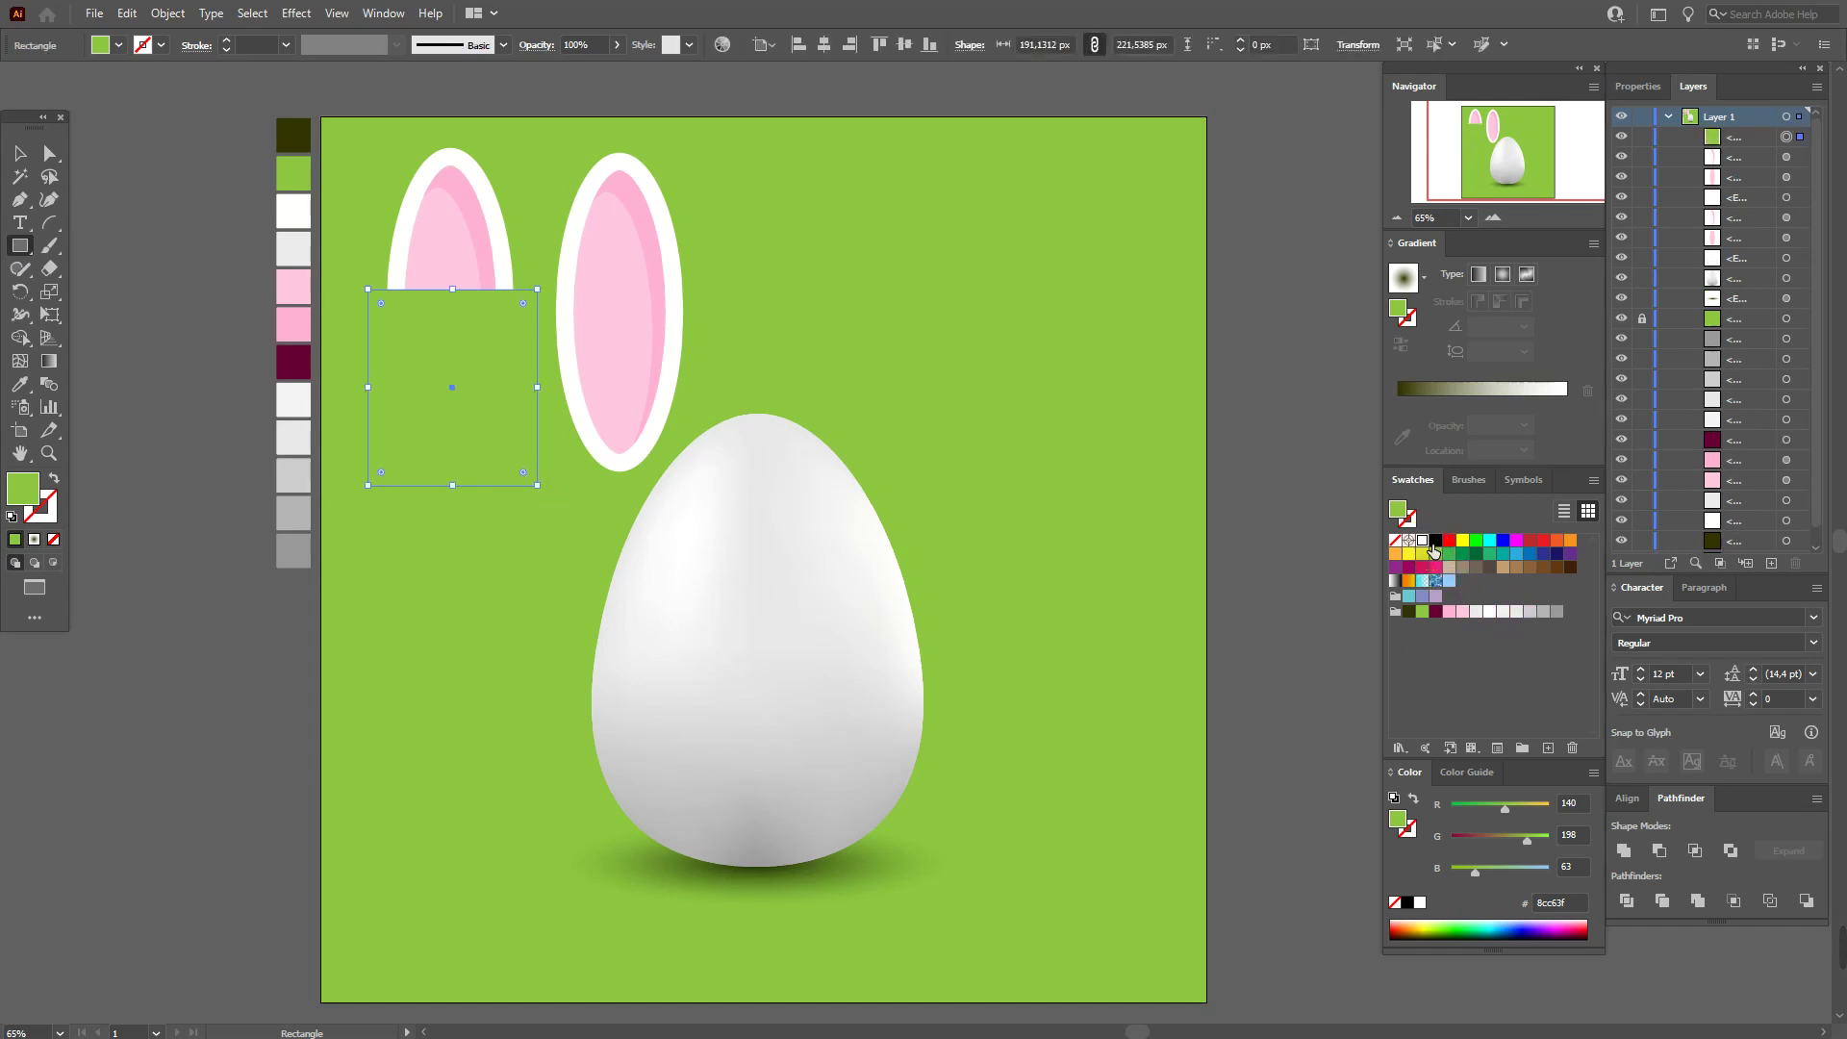
left_click(1422, 540)
left_click(20, 153)
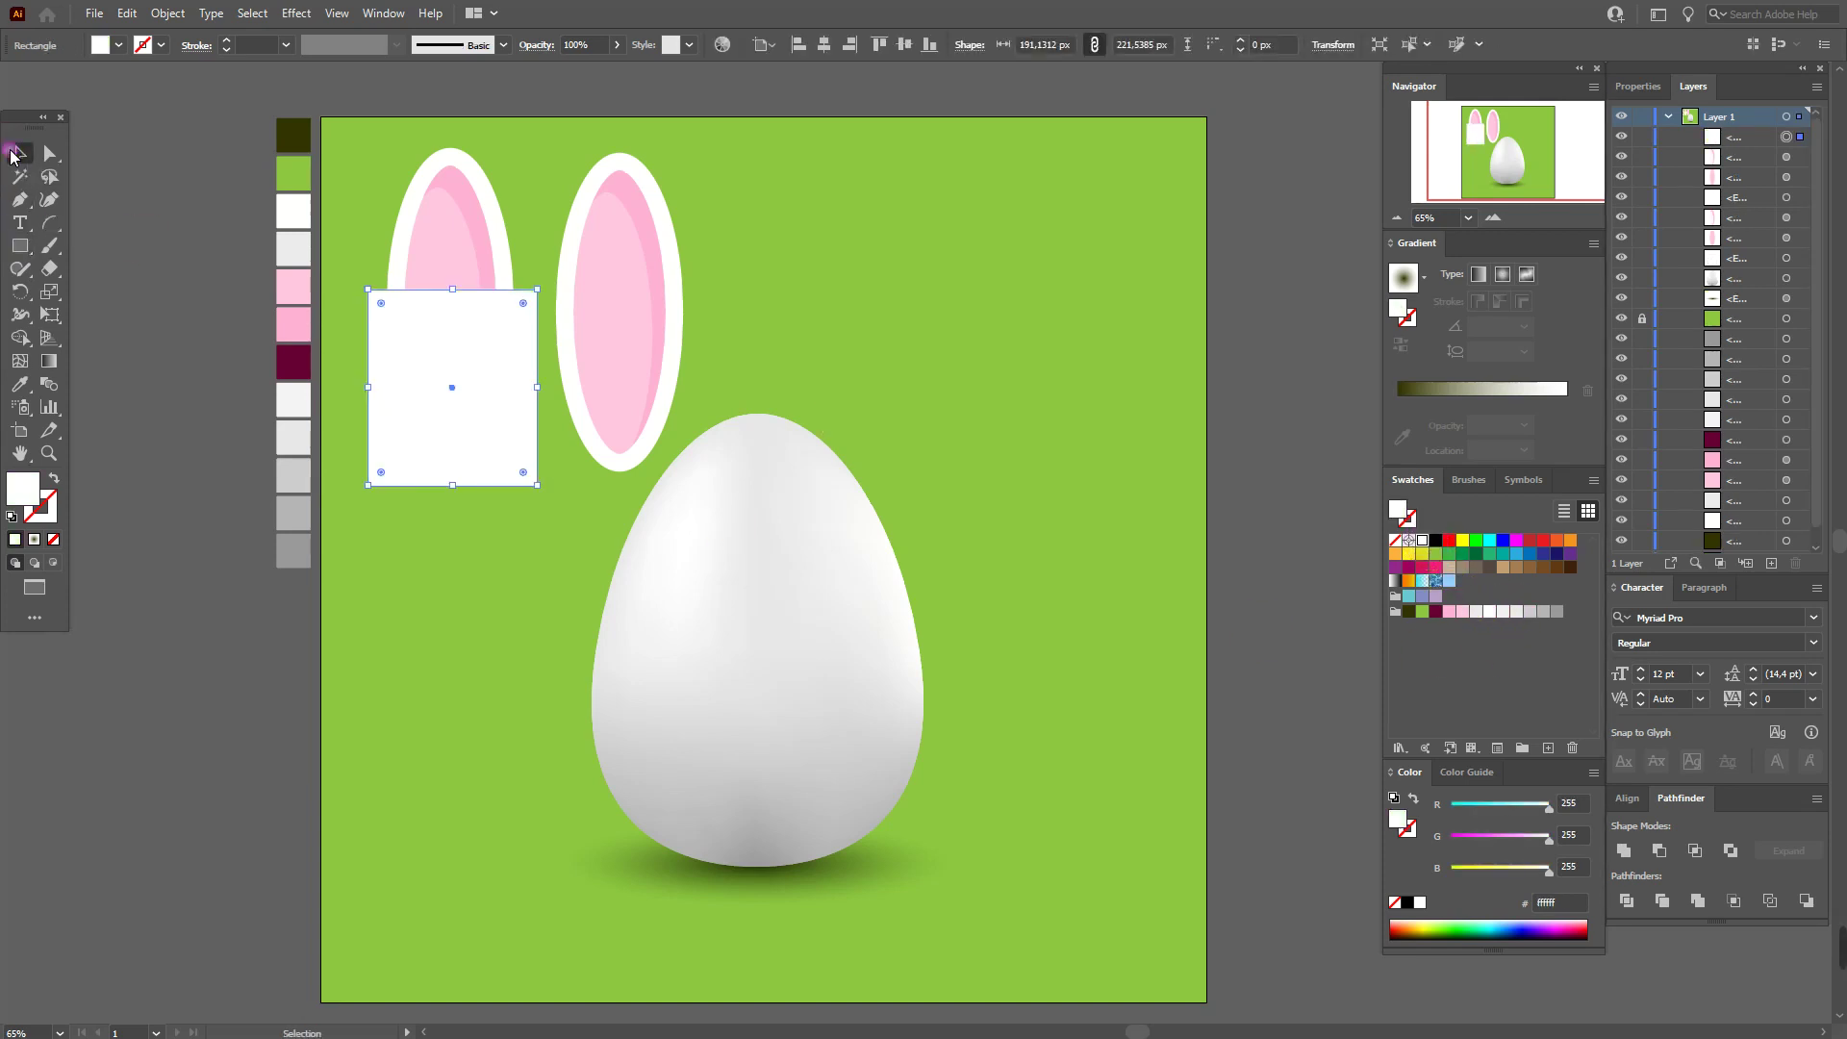
left_click(176, 232)
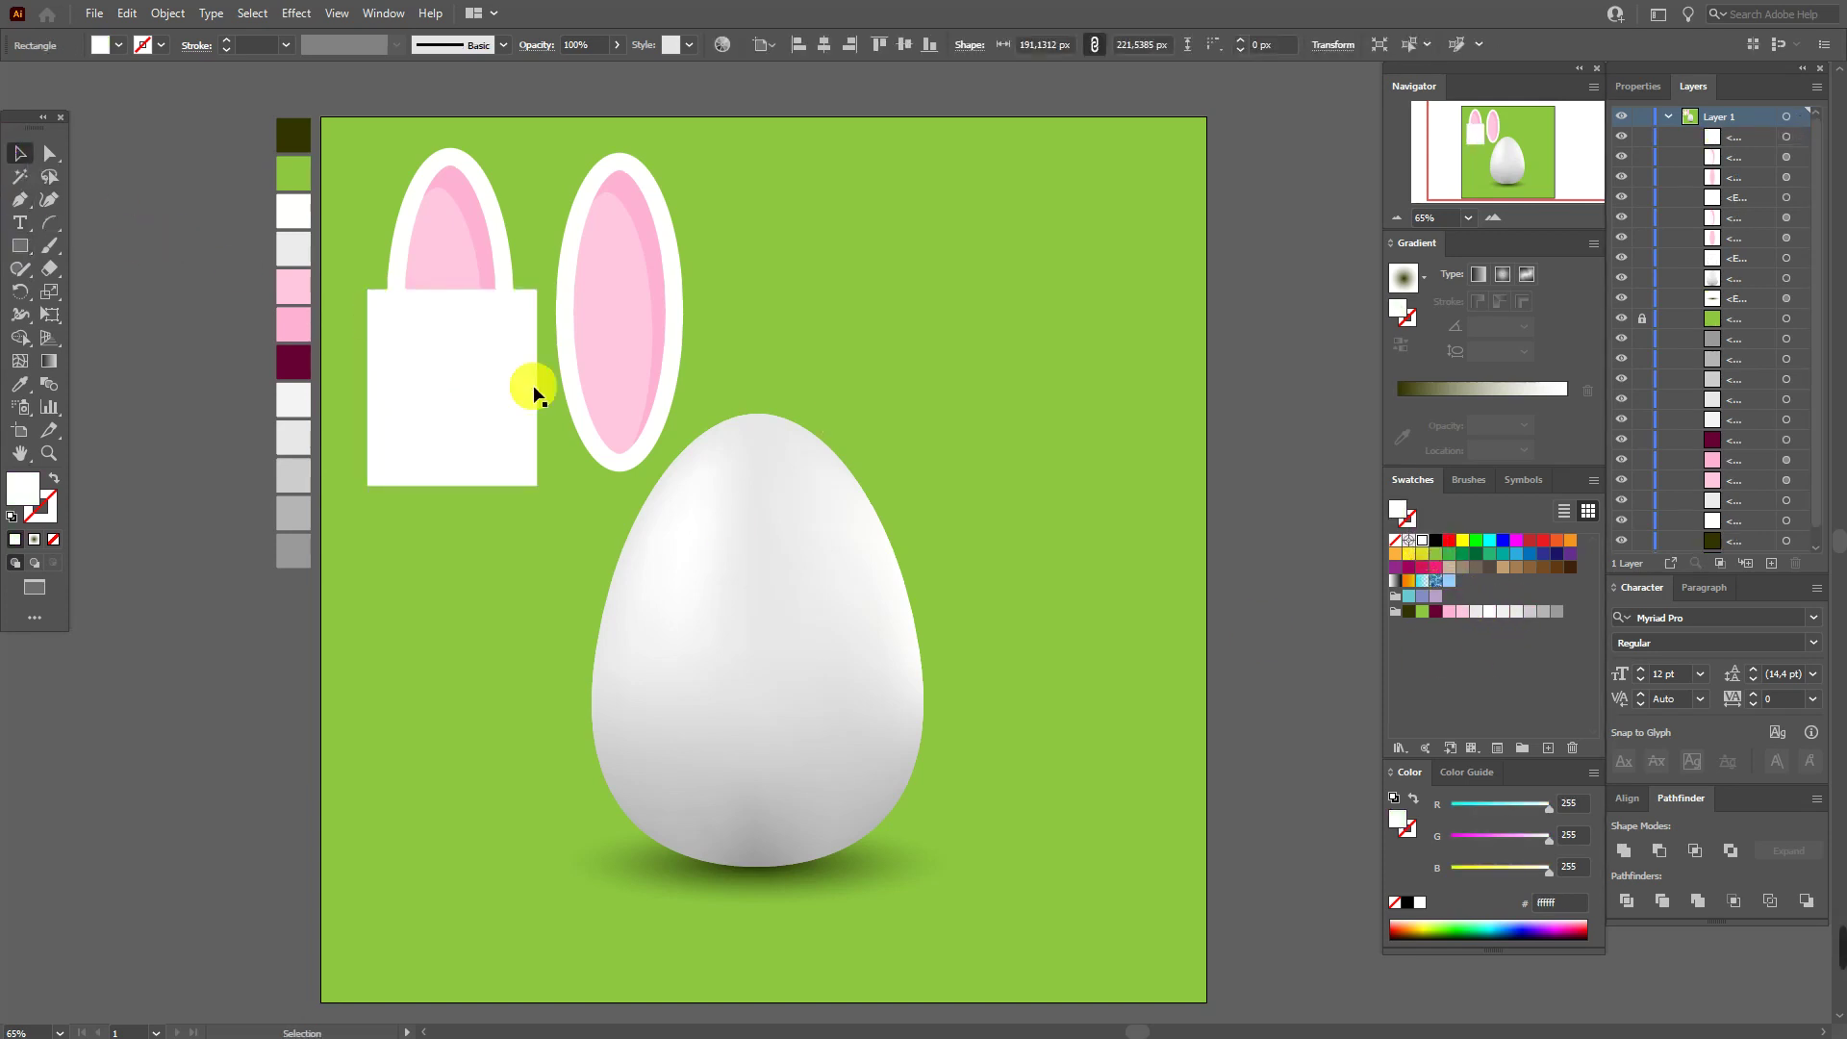
Intersect a front copy of the ear ellipse with the rectangle and move the curved piece right
left_click(506, 260)
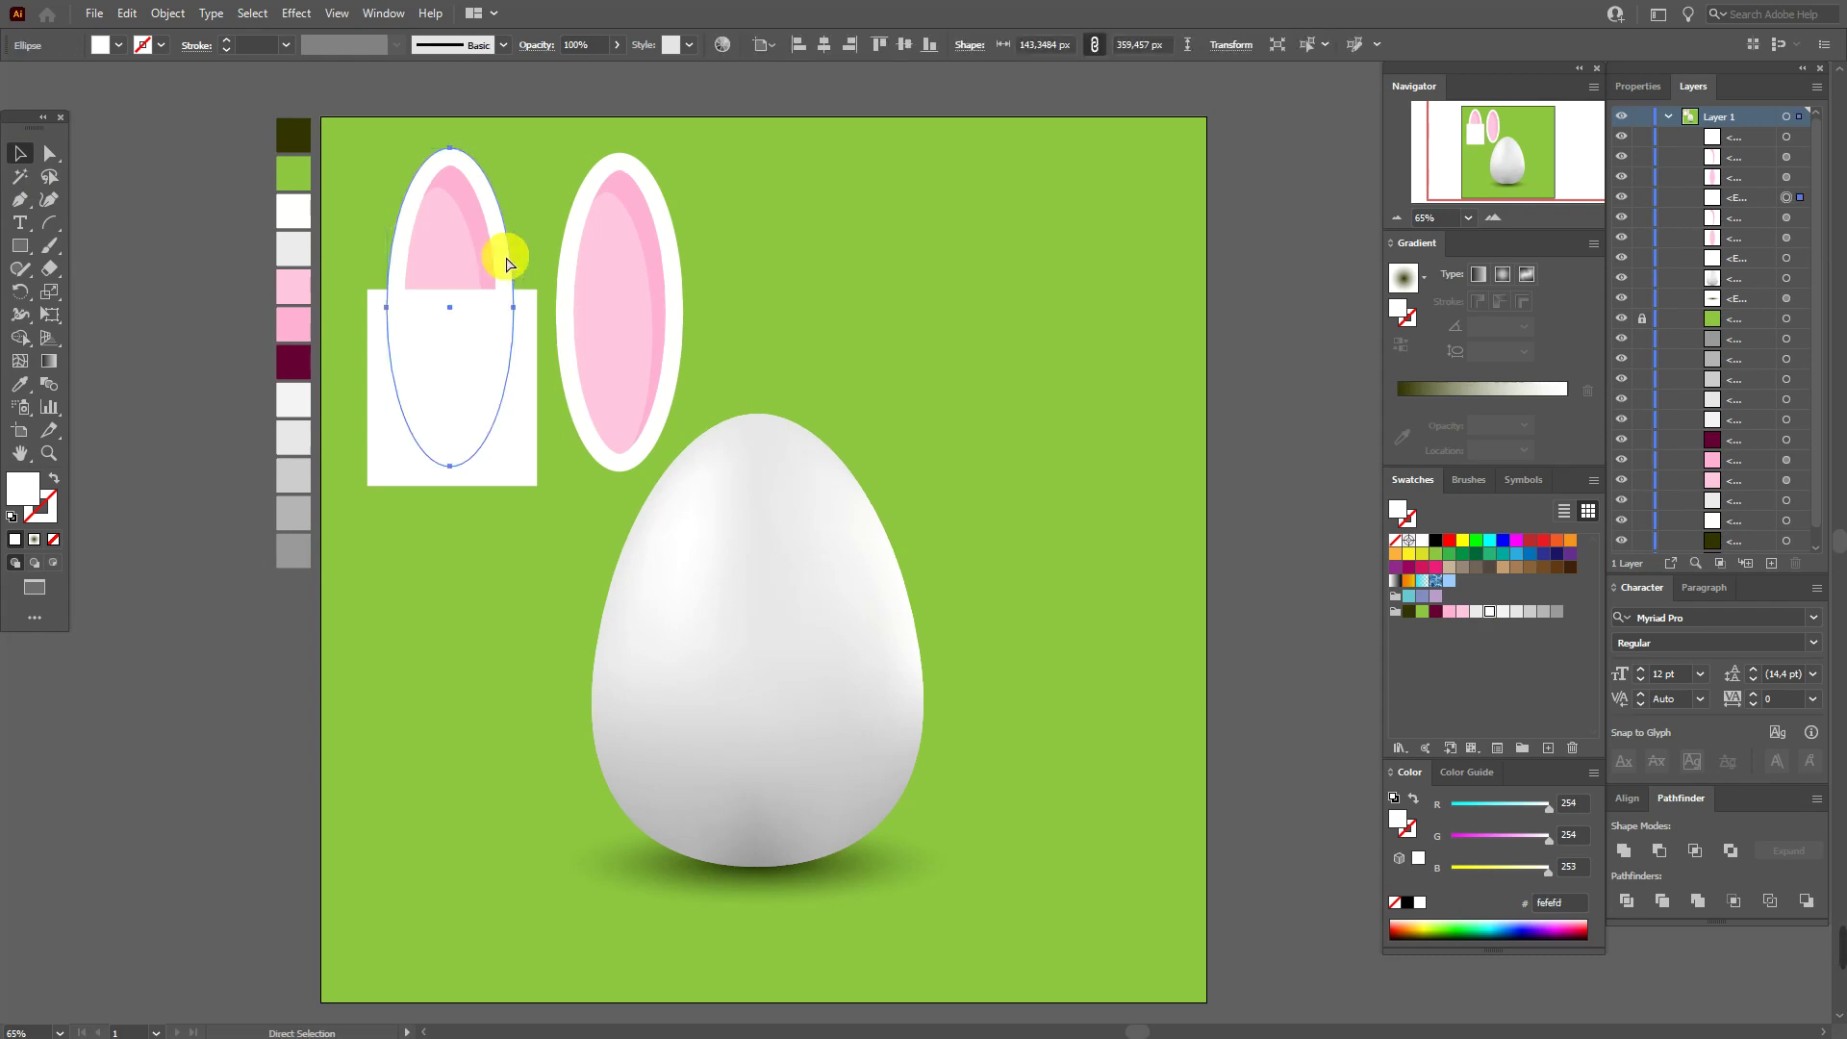
key("v")
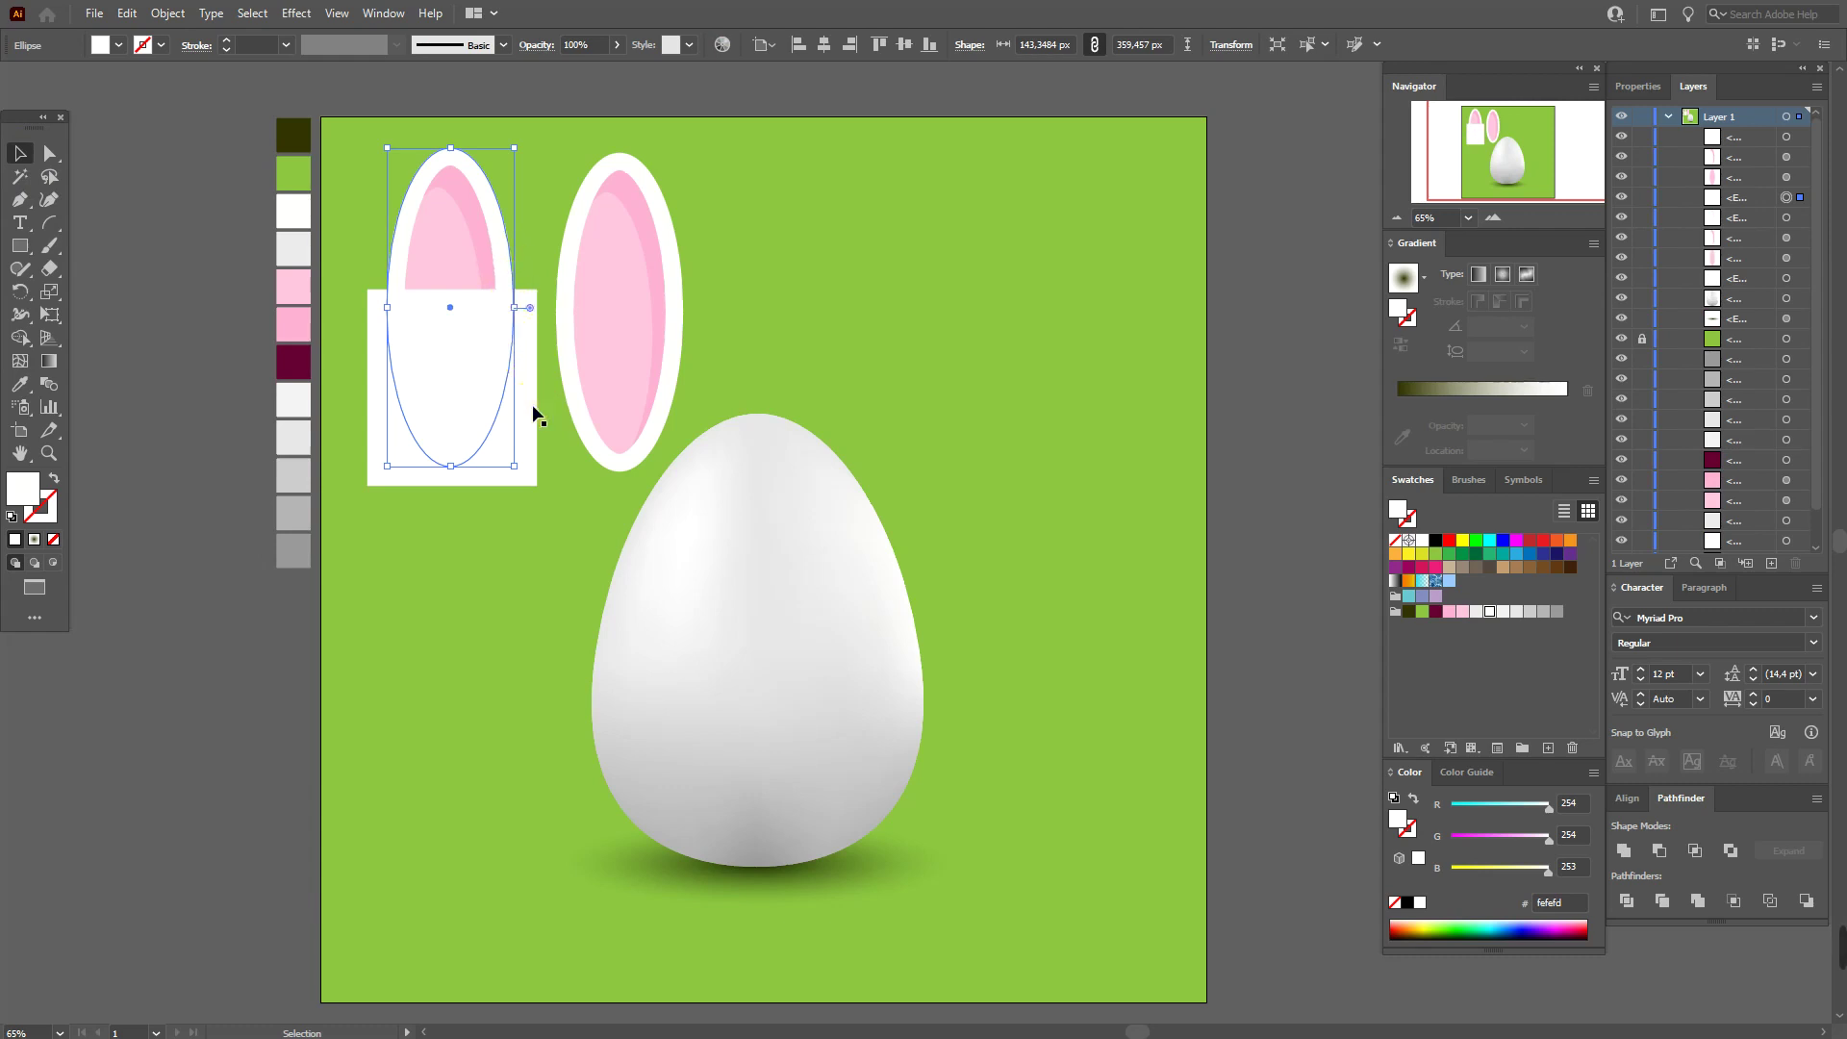
left_click(532, 414)
key("a")
key("ctrl+c")
key("ctrl+f")
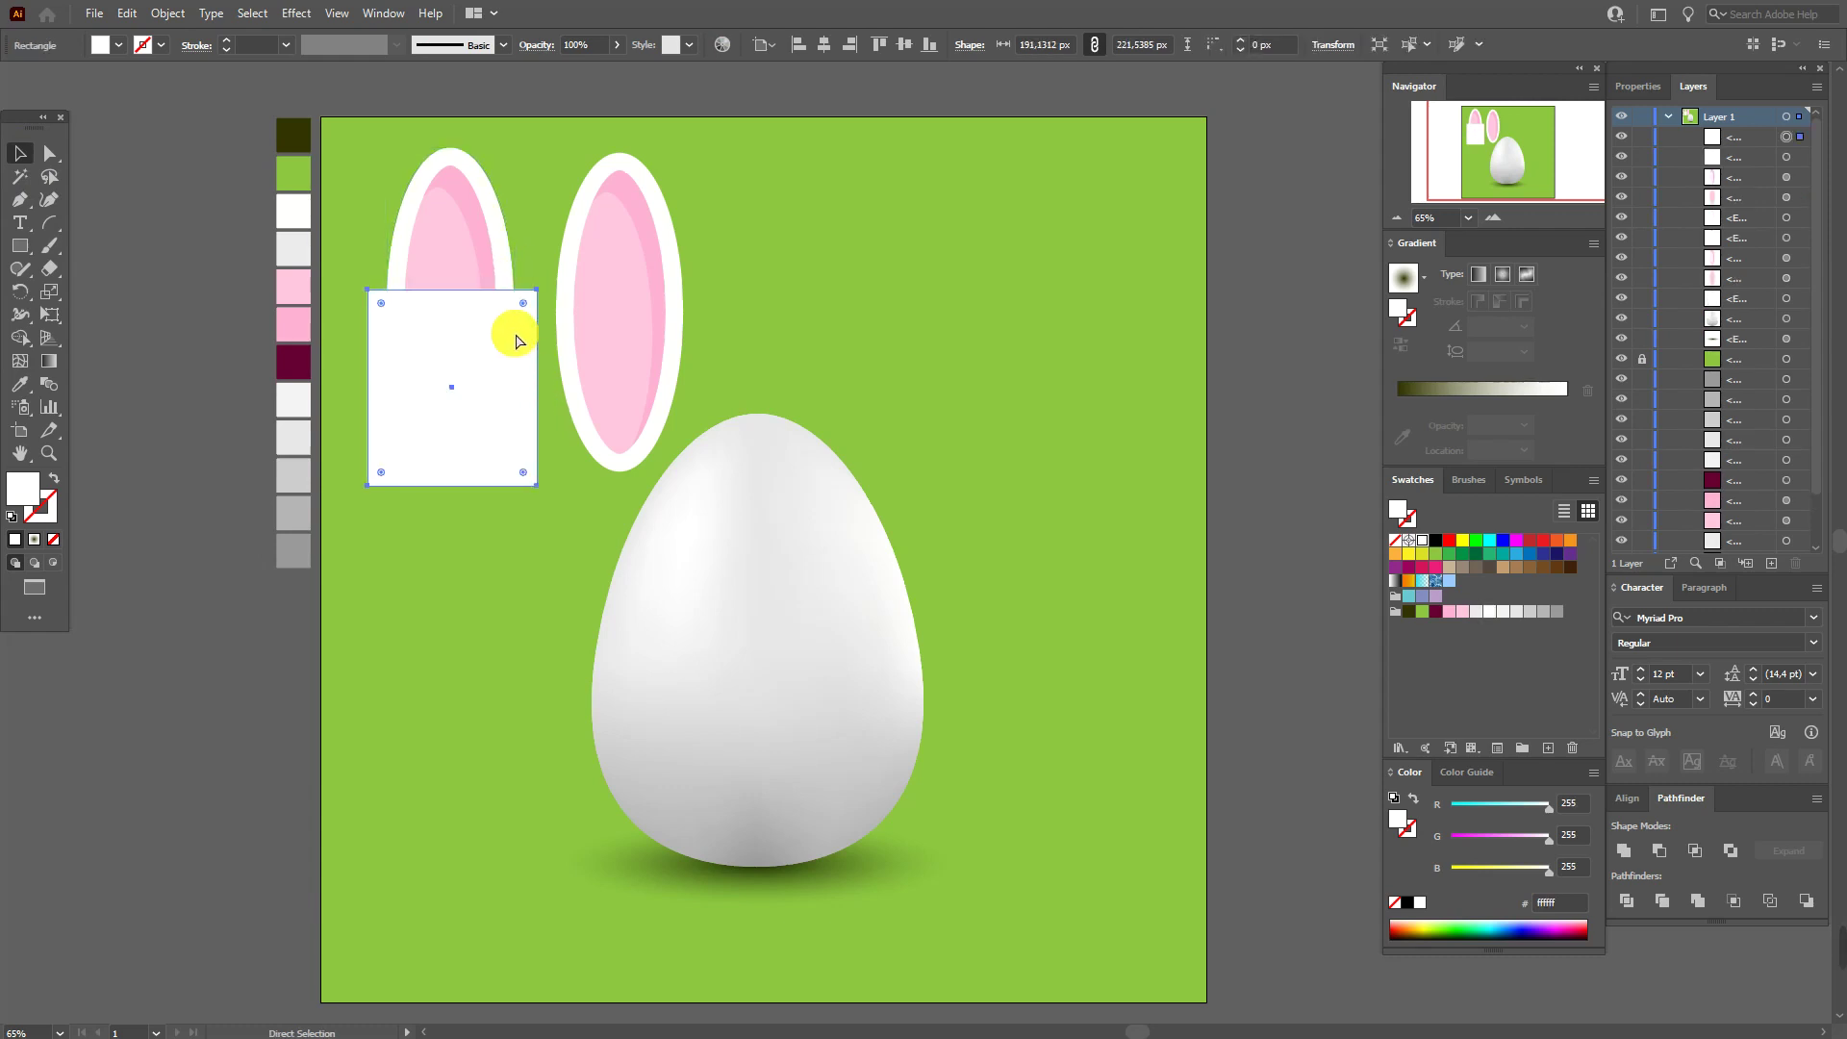
left_click(510, 269, "shift")
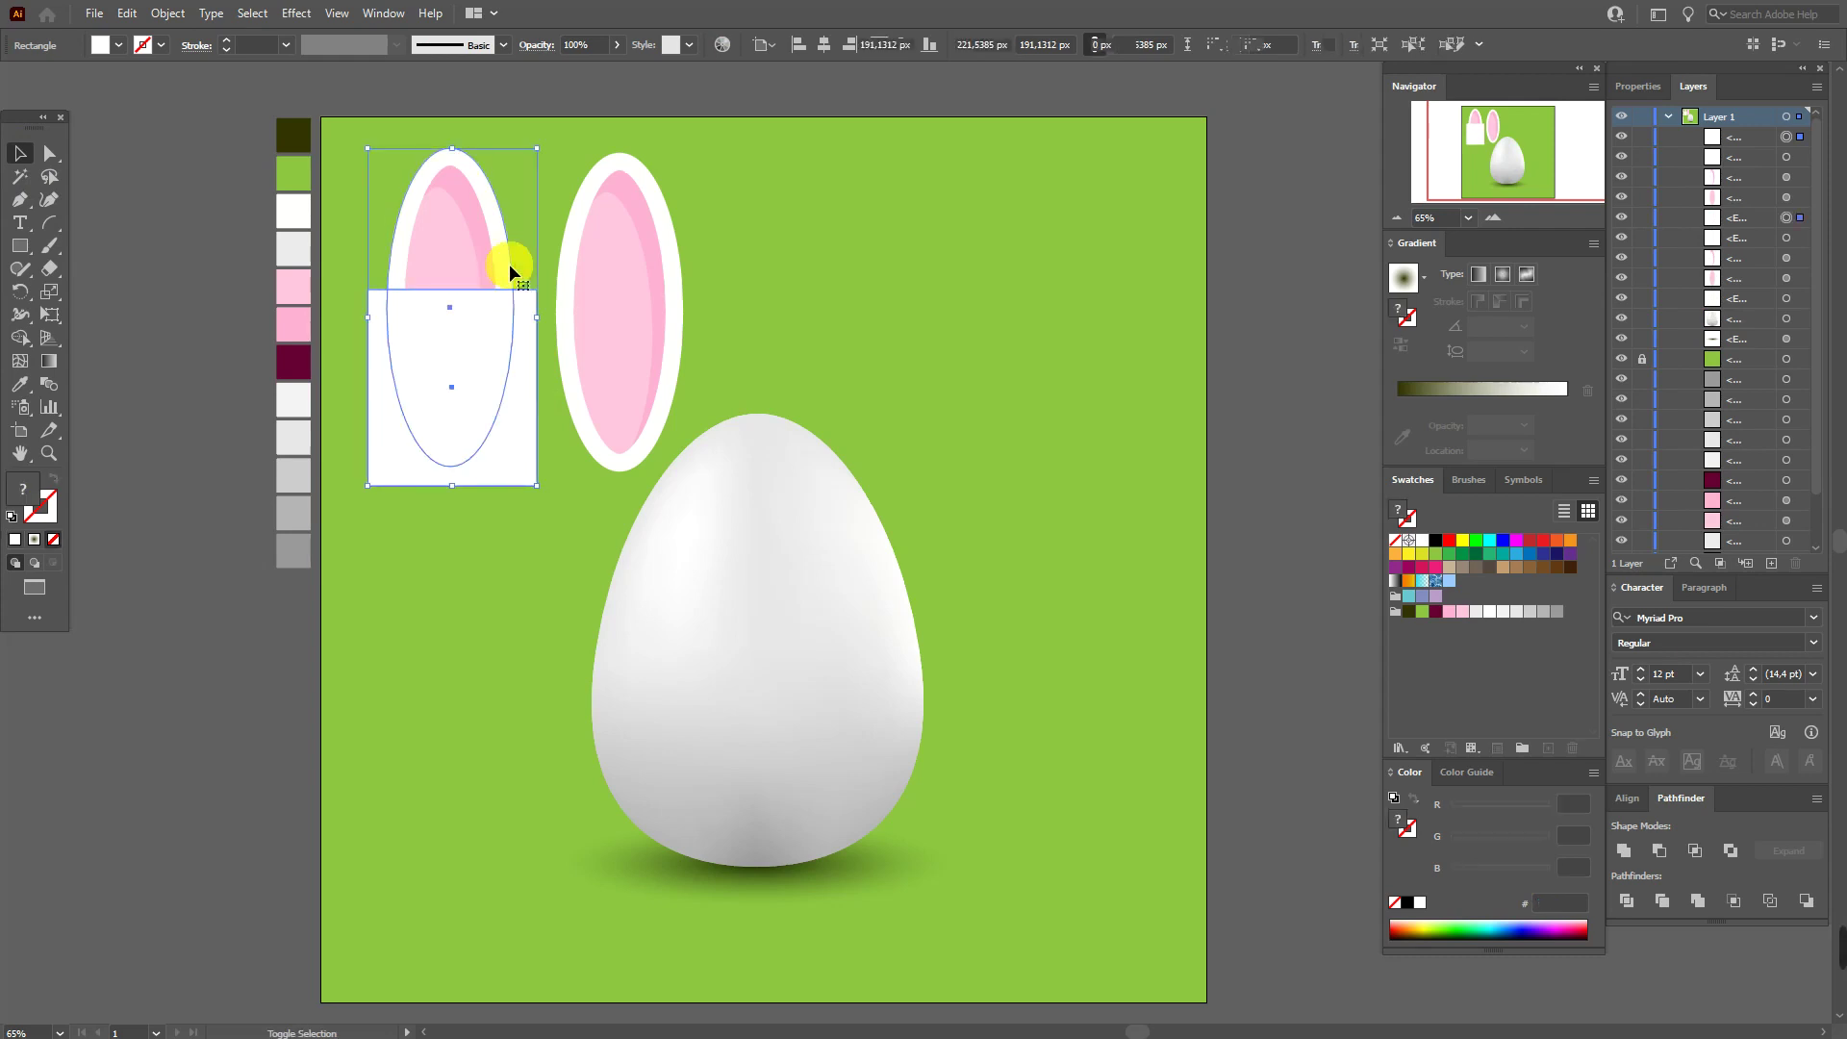
left_click(1695, 850)
left_click(189, 280)
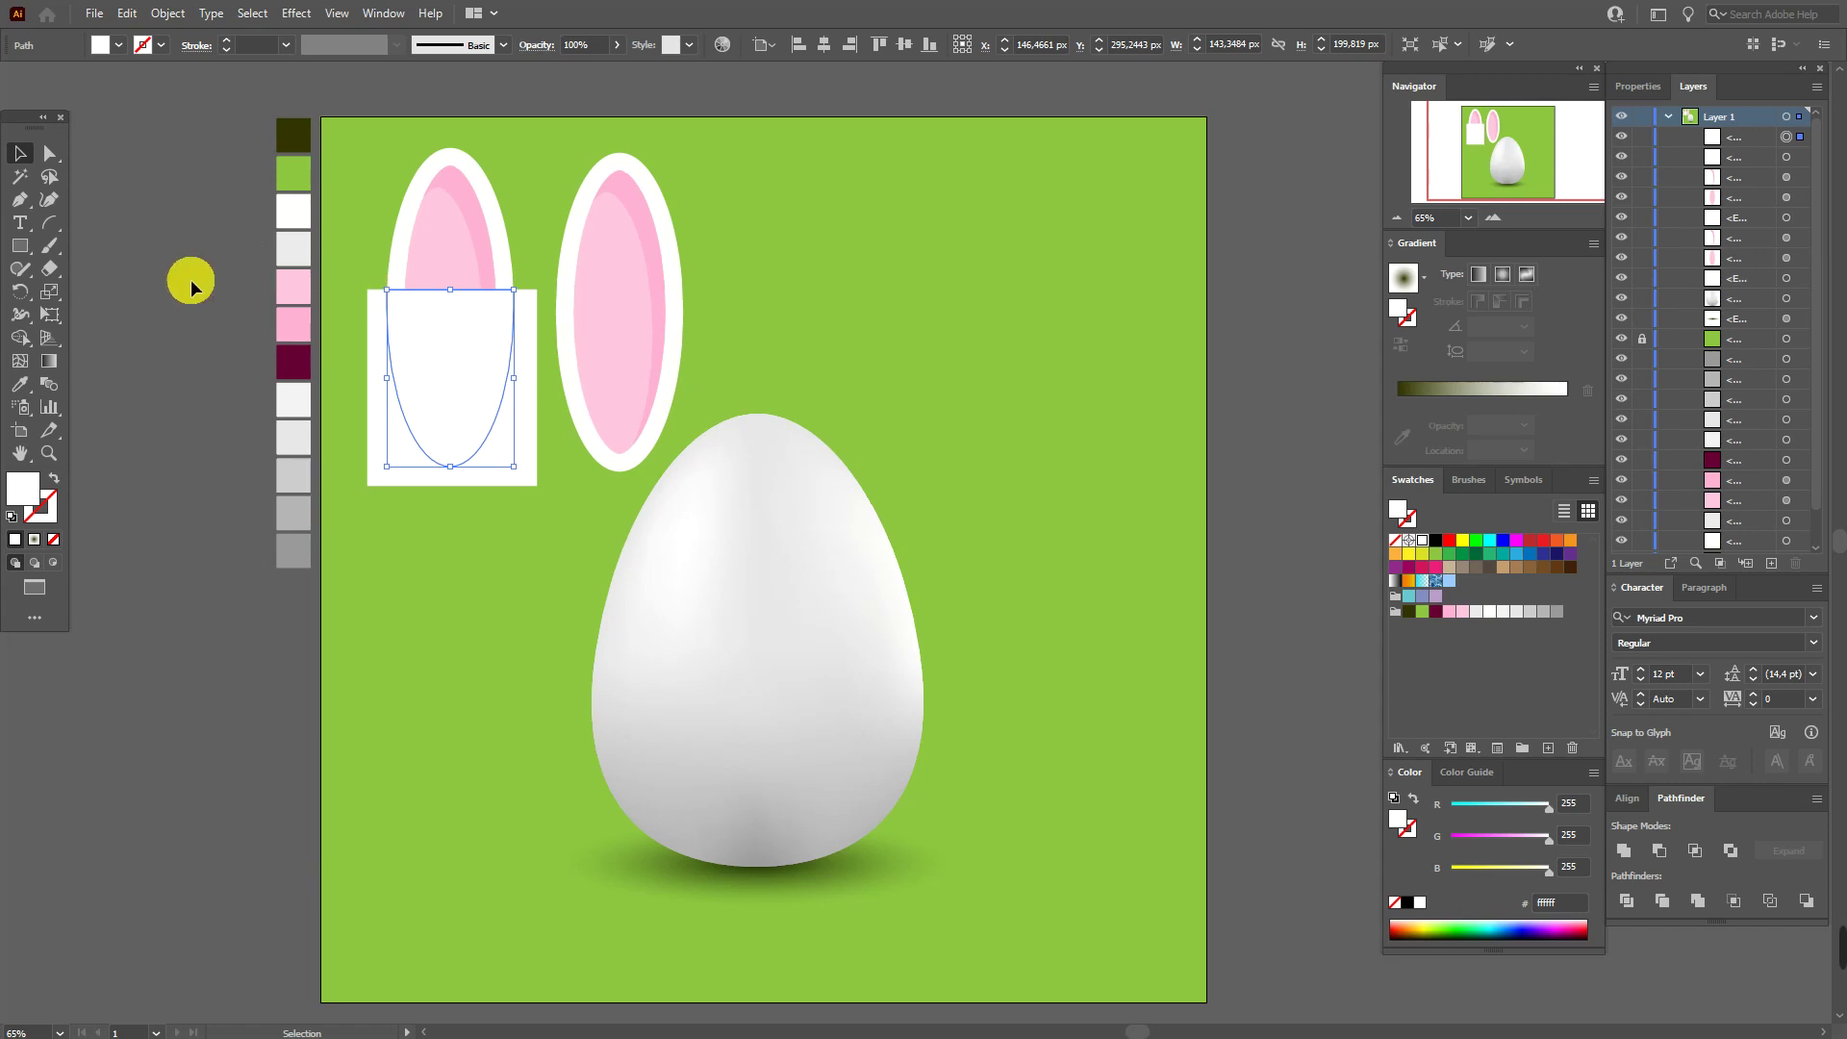
left_click_drag(483, 356, 902, 345)
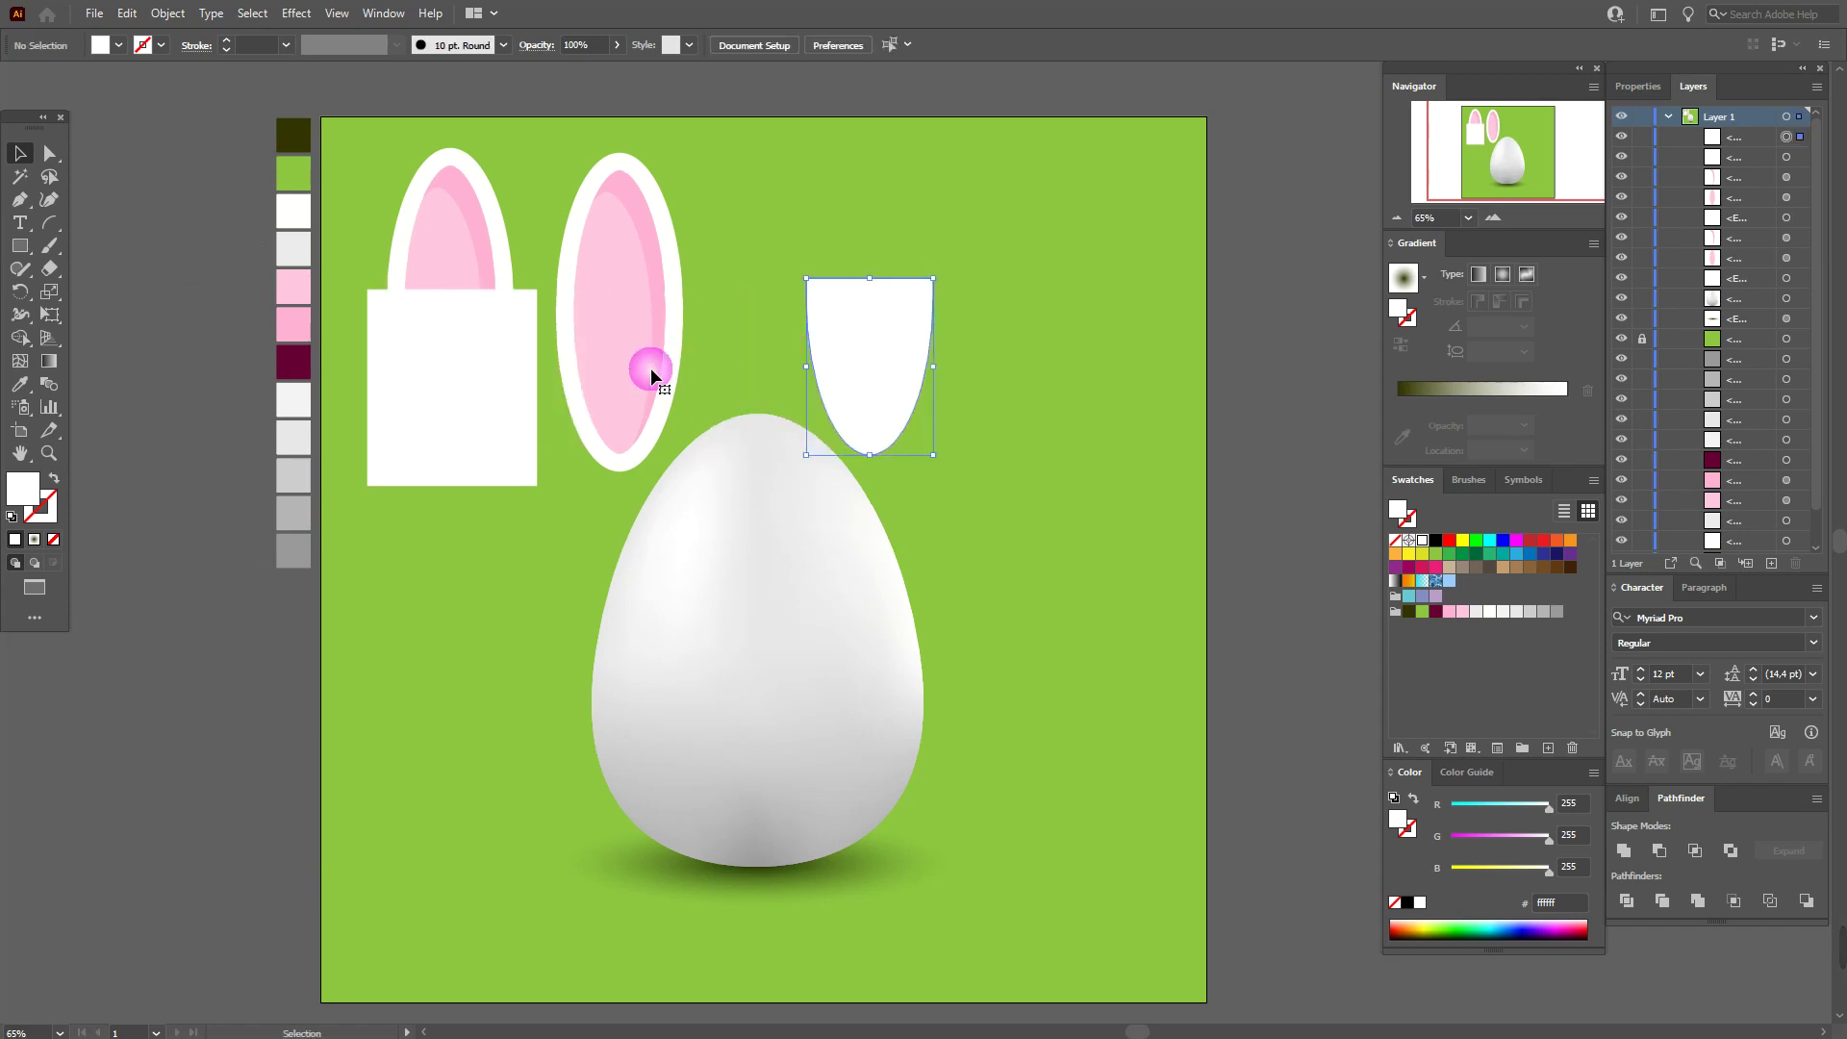
Clip the left ear ellipses to the white rectangle with Make Clipping Mask
left_click(510, 277)
left_click(504, 257, "shift")
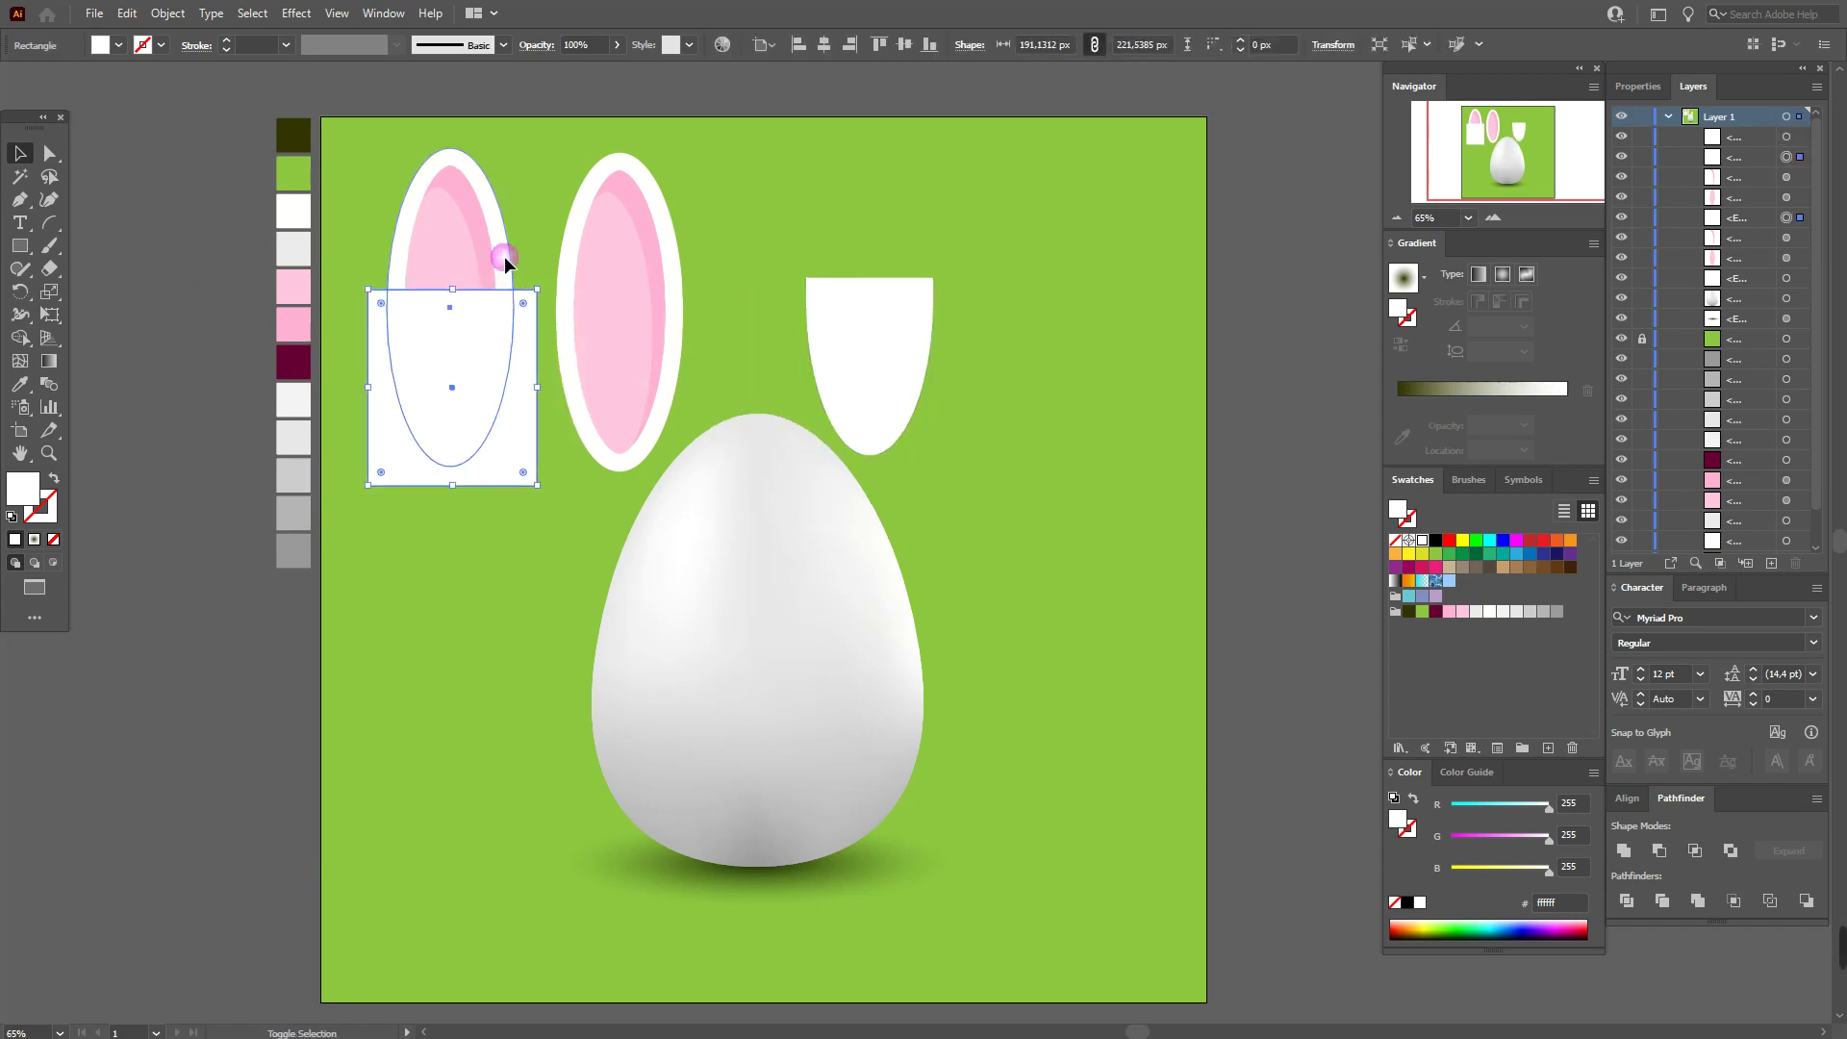
left_click(477, 265, "shift")
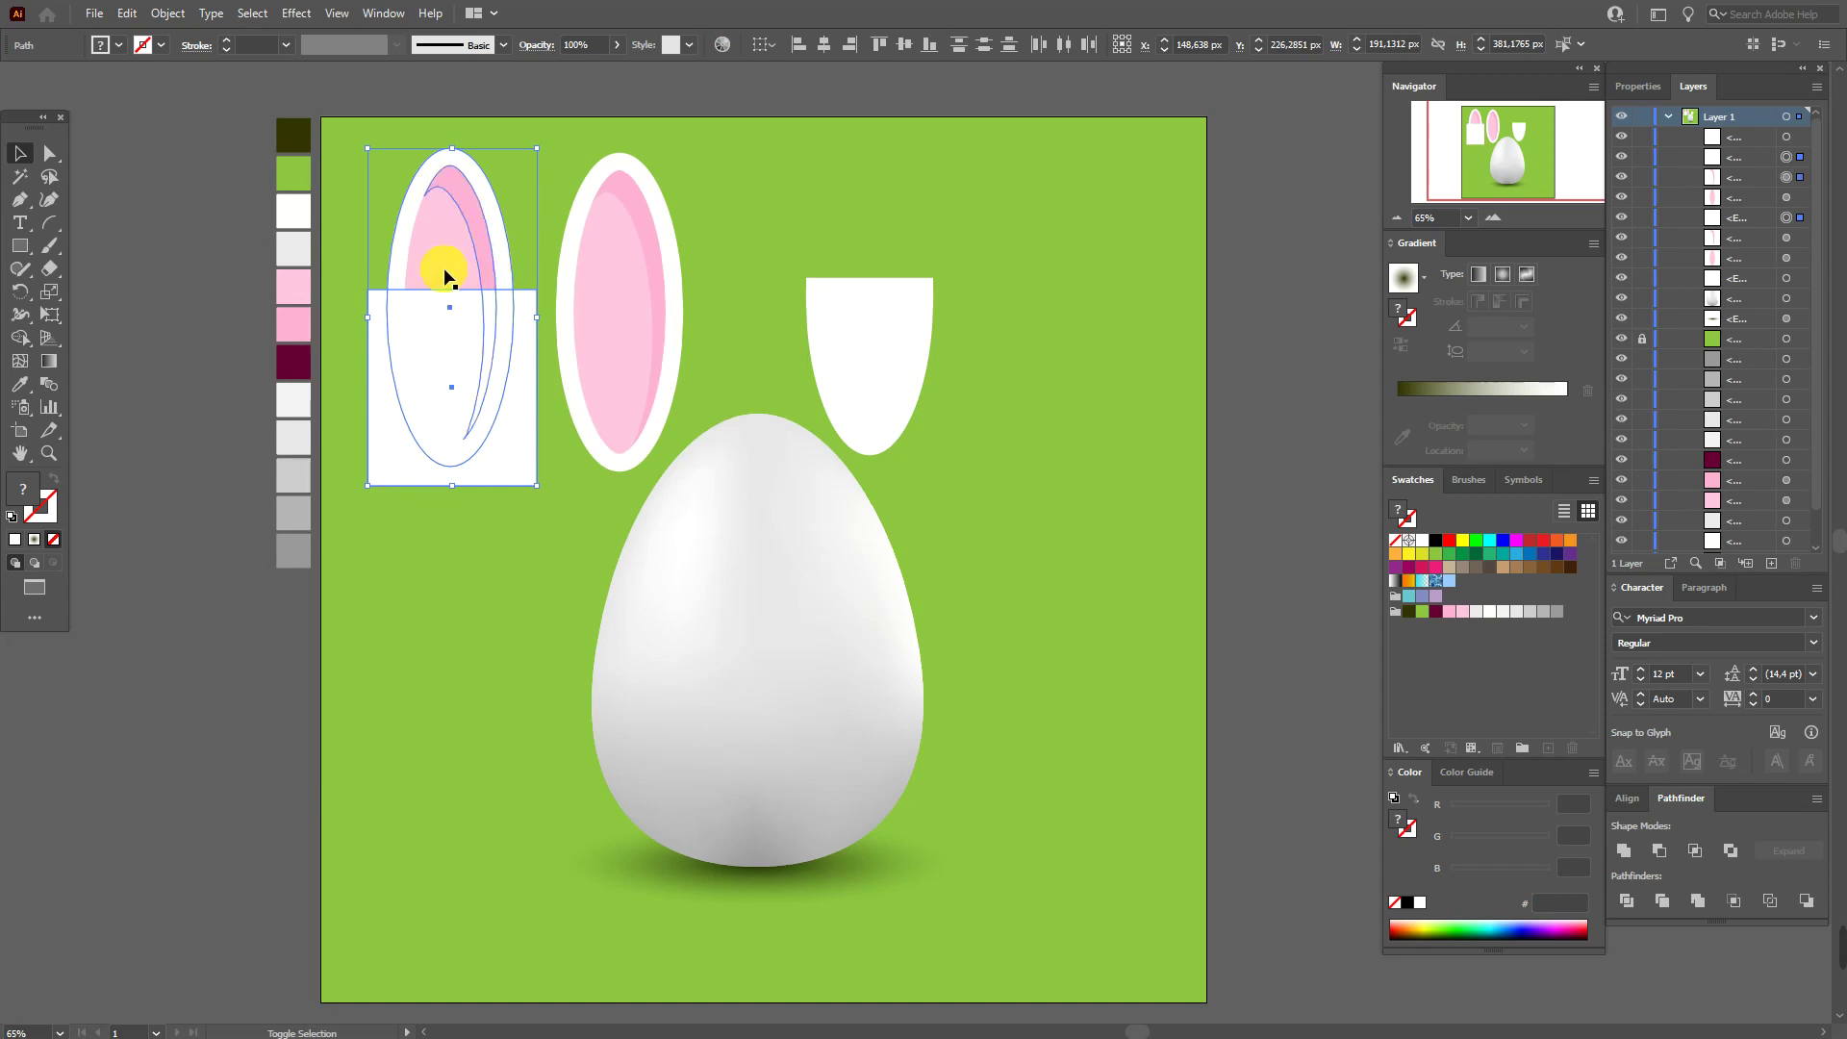
right_click(505, 308)
left_click(622, 543)
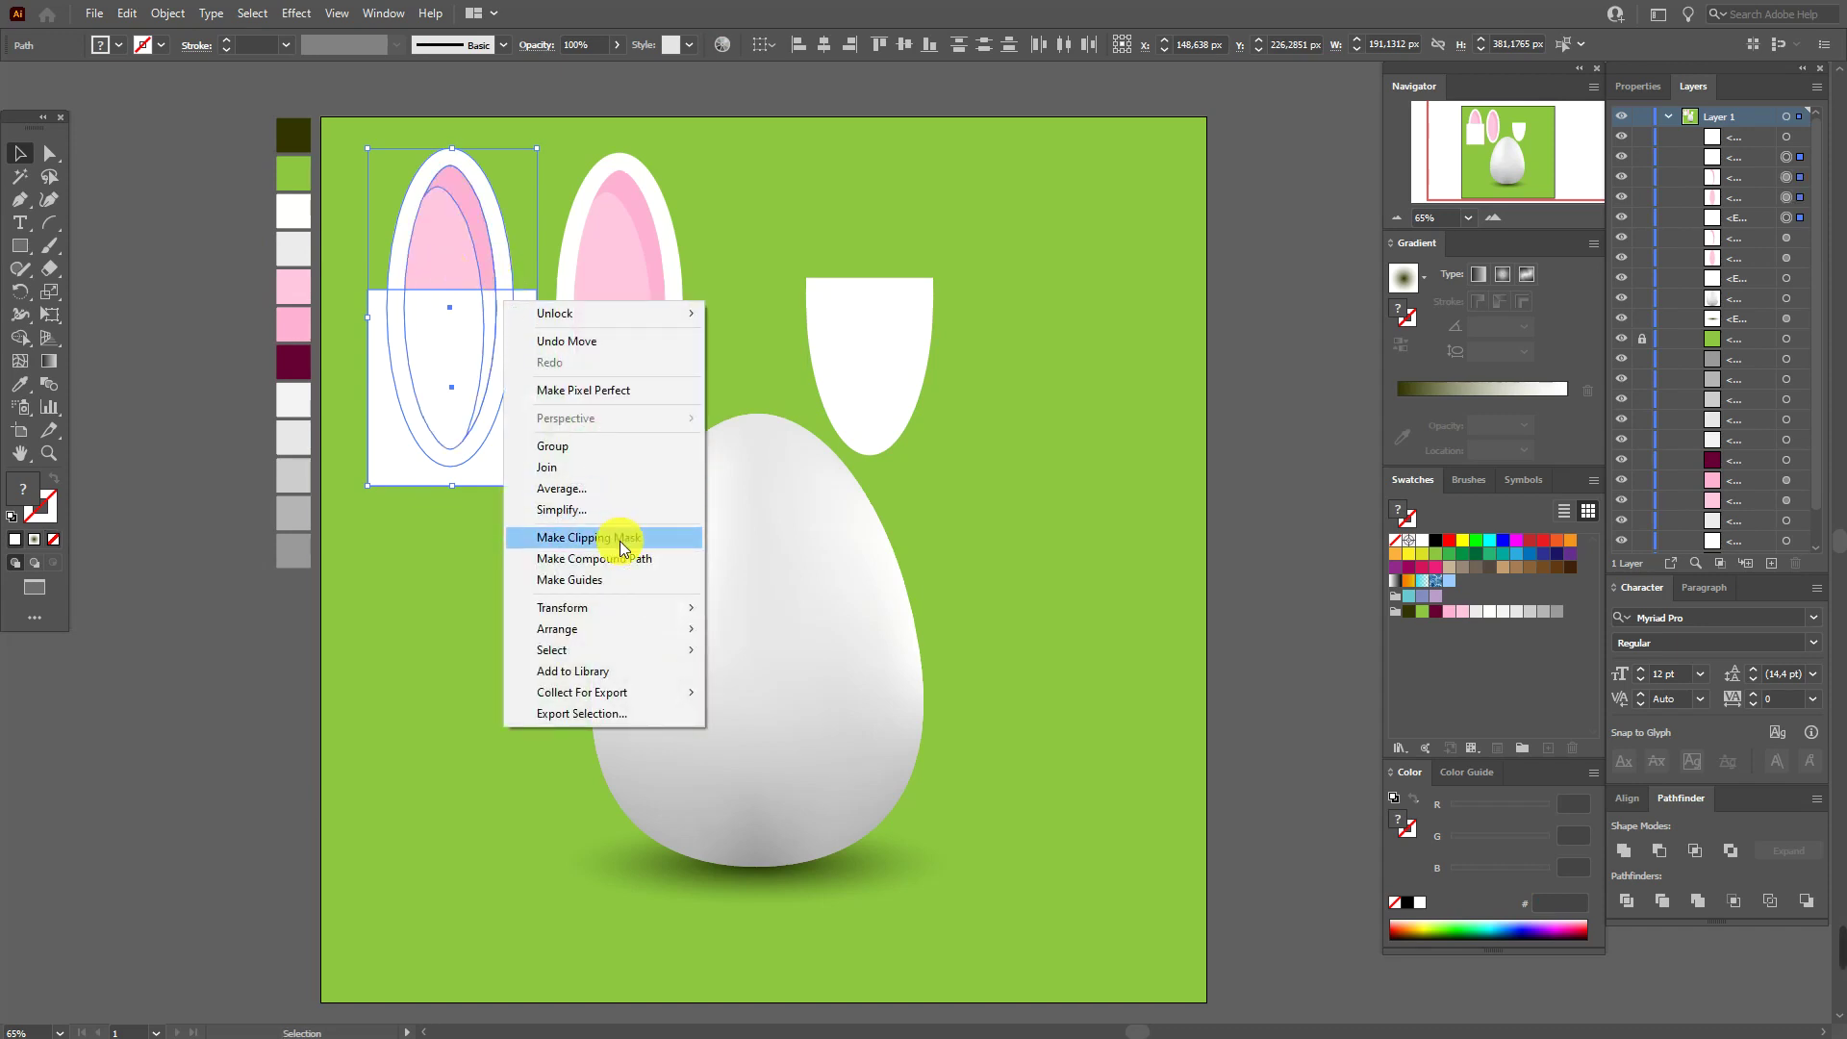
left_click(622, 537)
left_click(1144, 437)
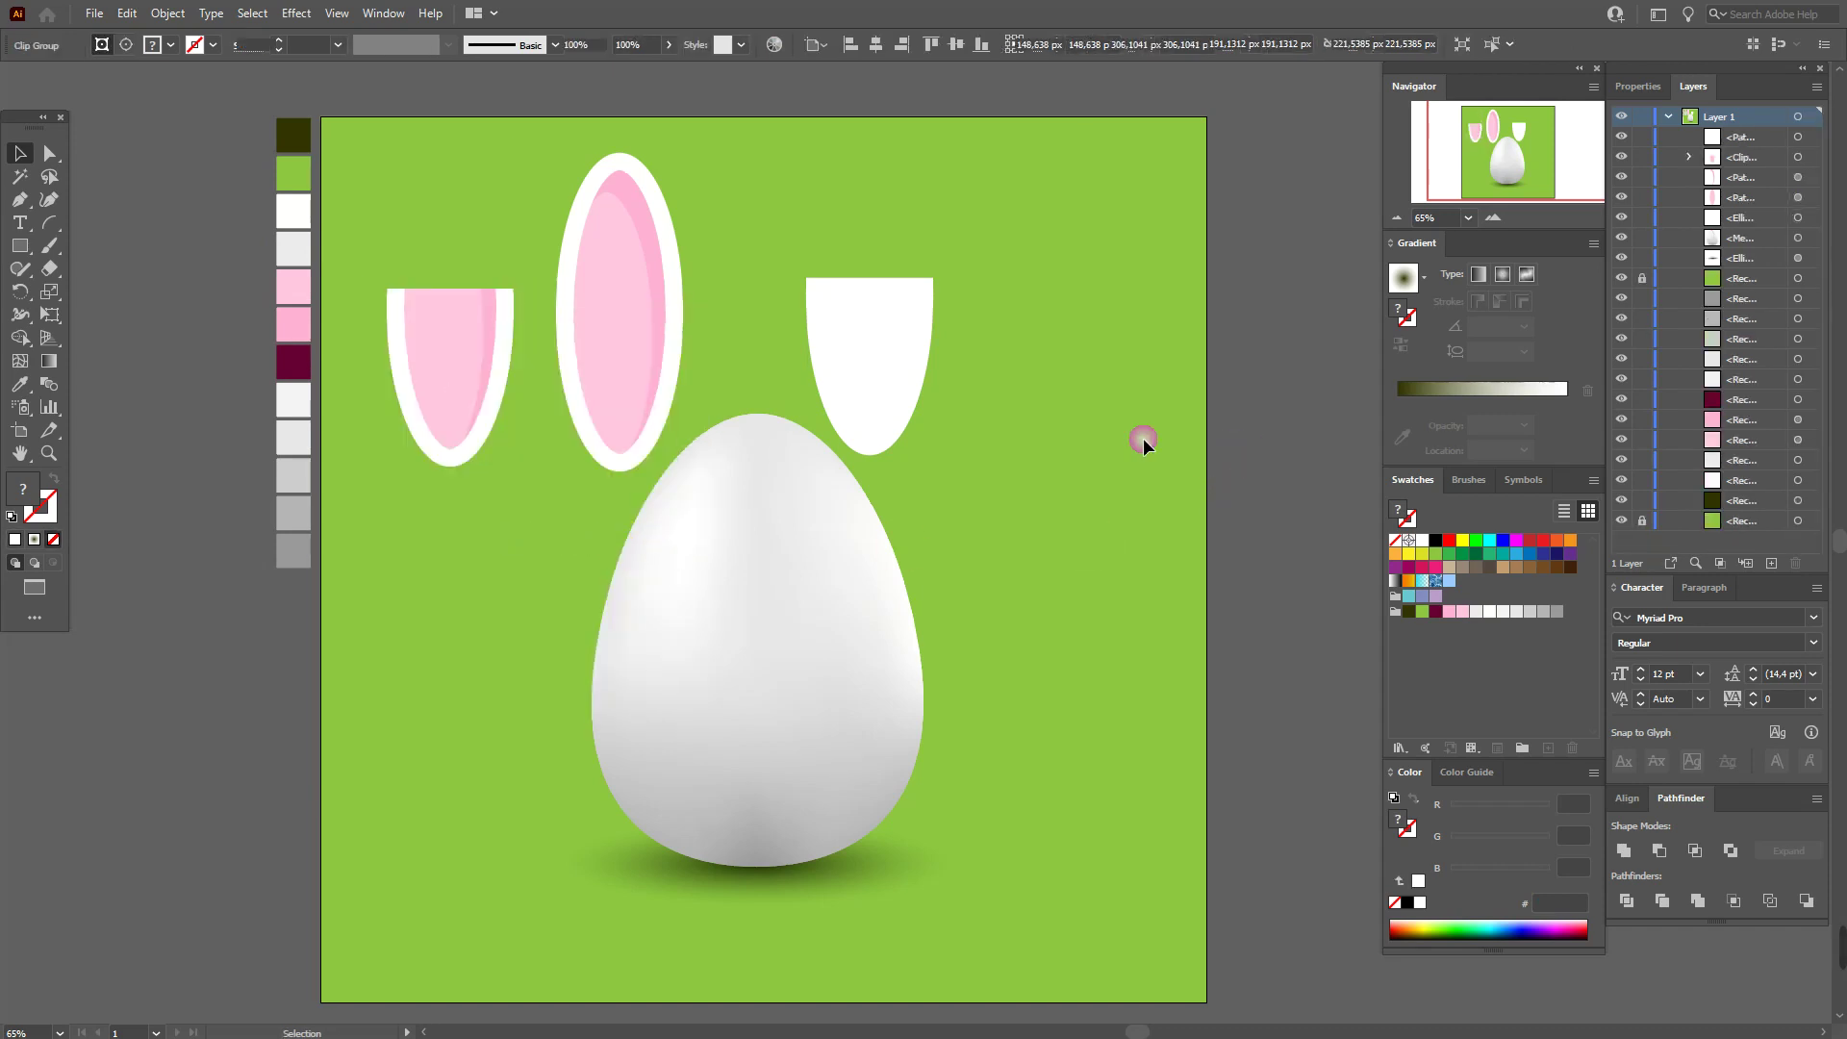
Move the white curved shape onto the left ear, tilted clockwise as a flap
left_click_drag(881, 366, 450, 375)
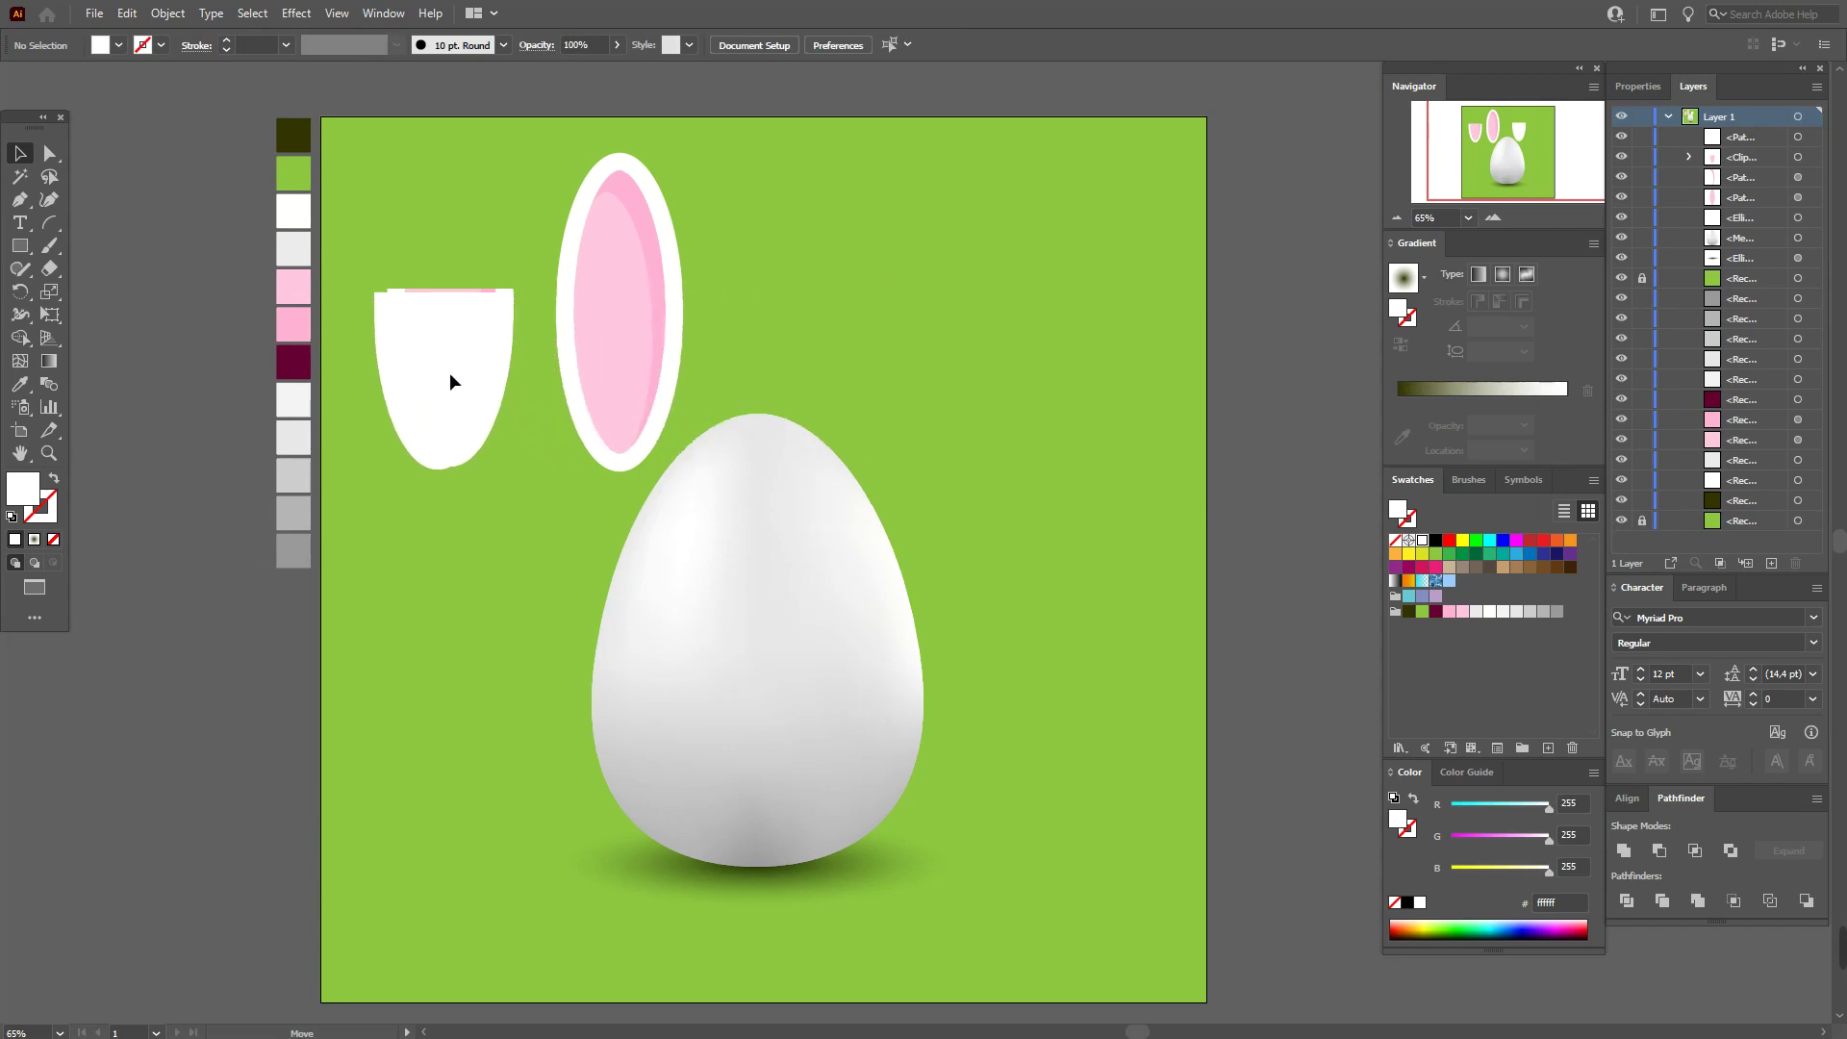
left_click(505, 403)
left_click_drag(516, 395, 517, 414)
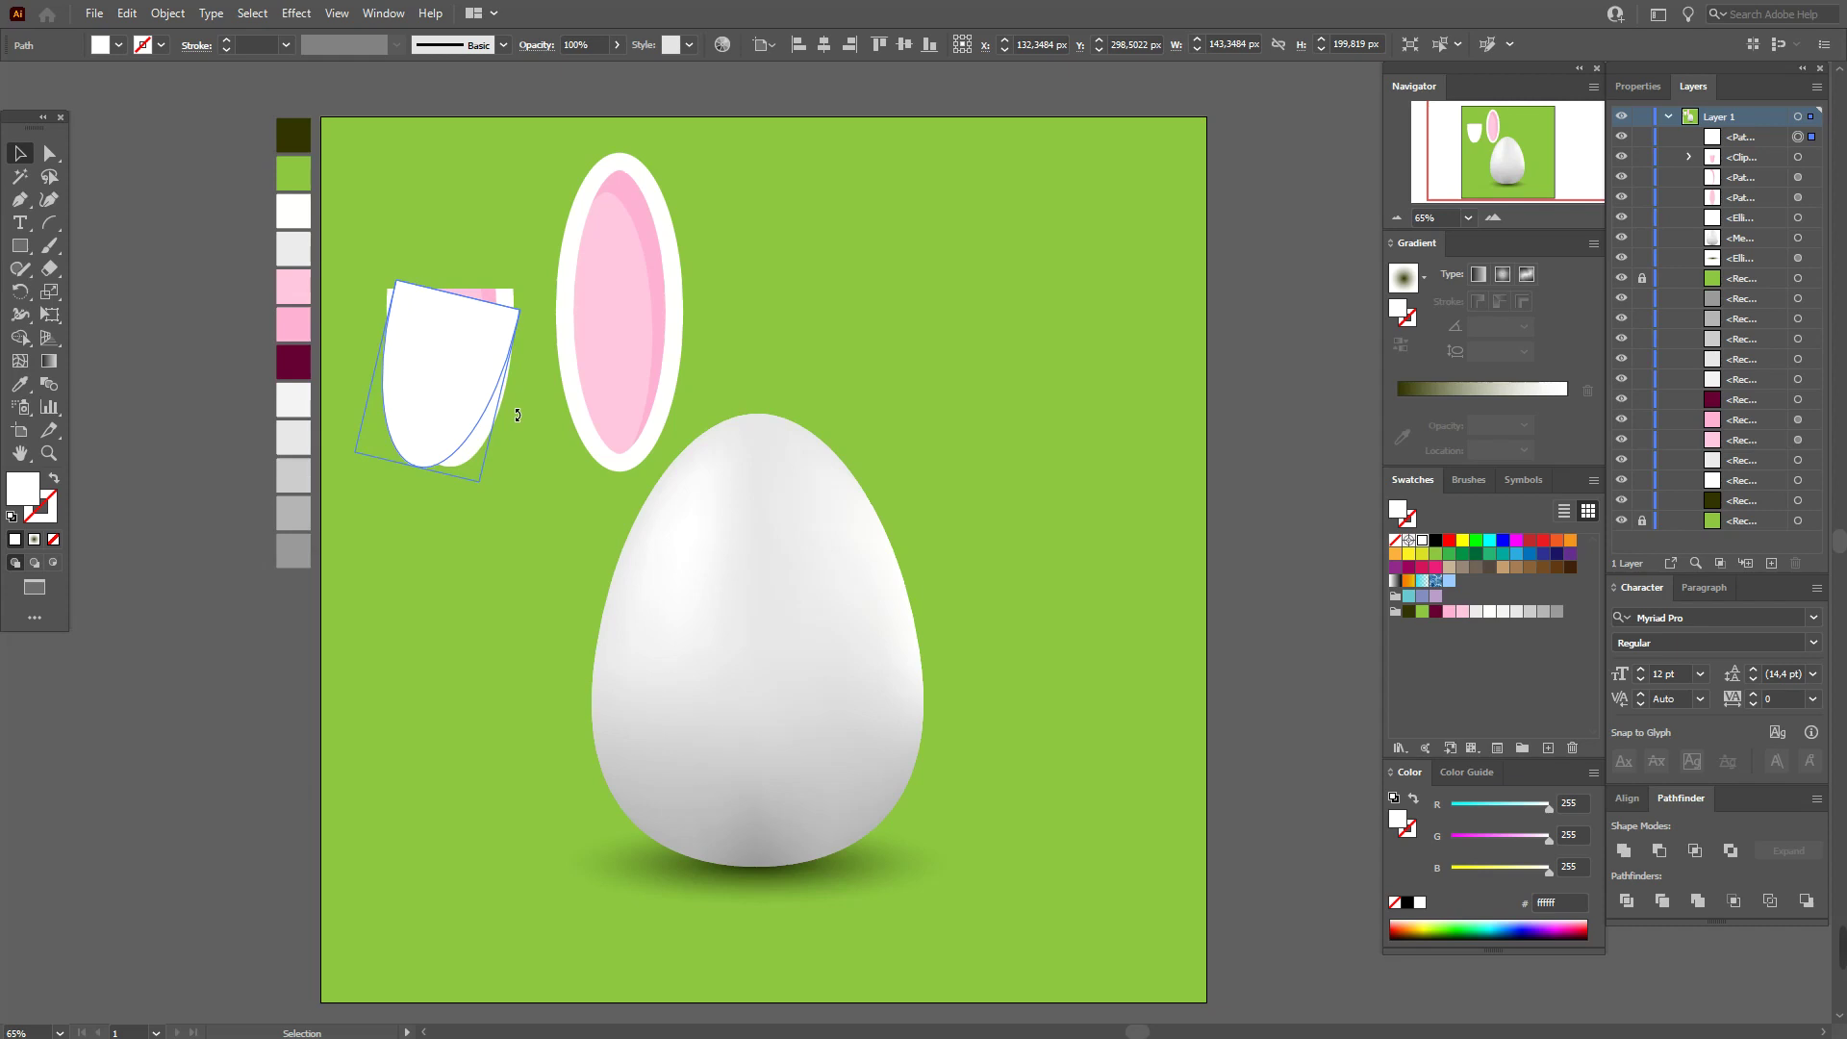
mouse_move(479, 394)
left_mouse_down()
mouse_move(473, 362)
mouse_move(505, 405)
mouse_move(450, 347)
left_mouse_up()
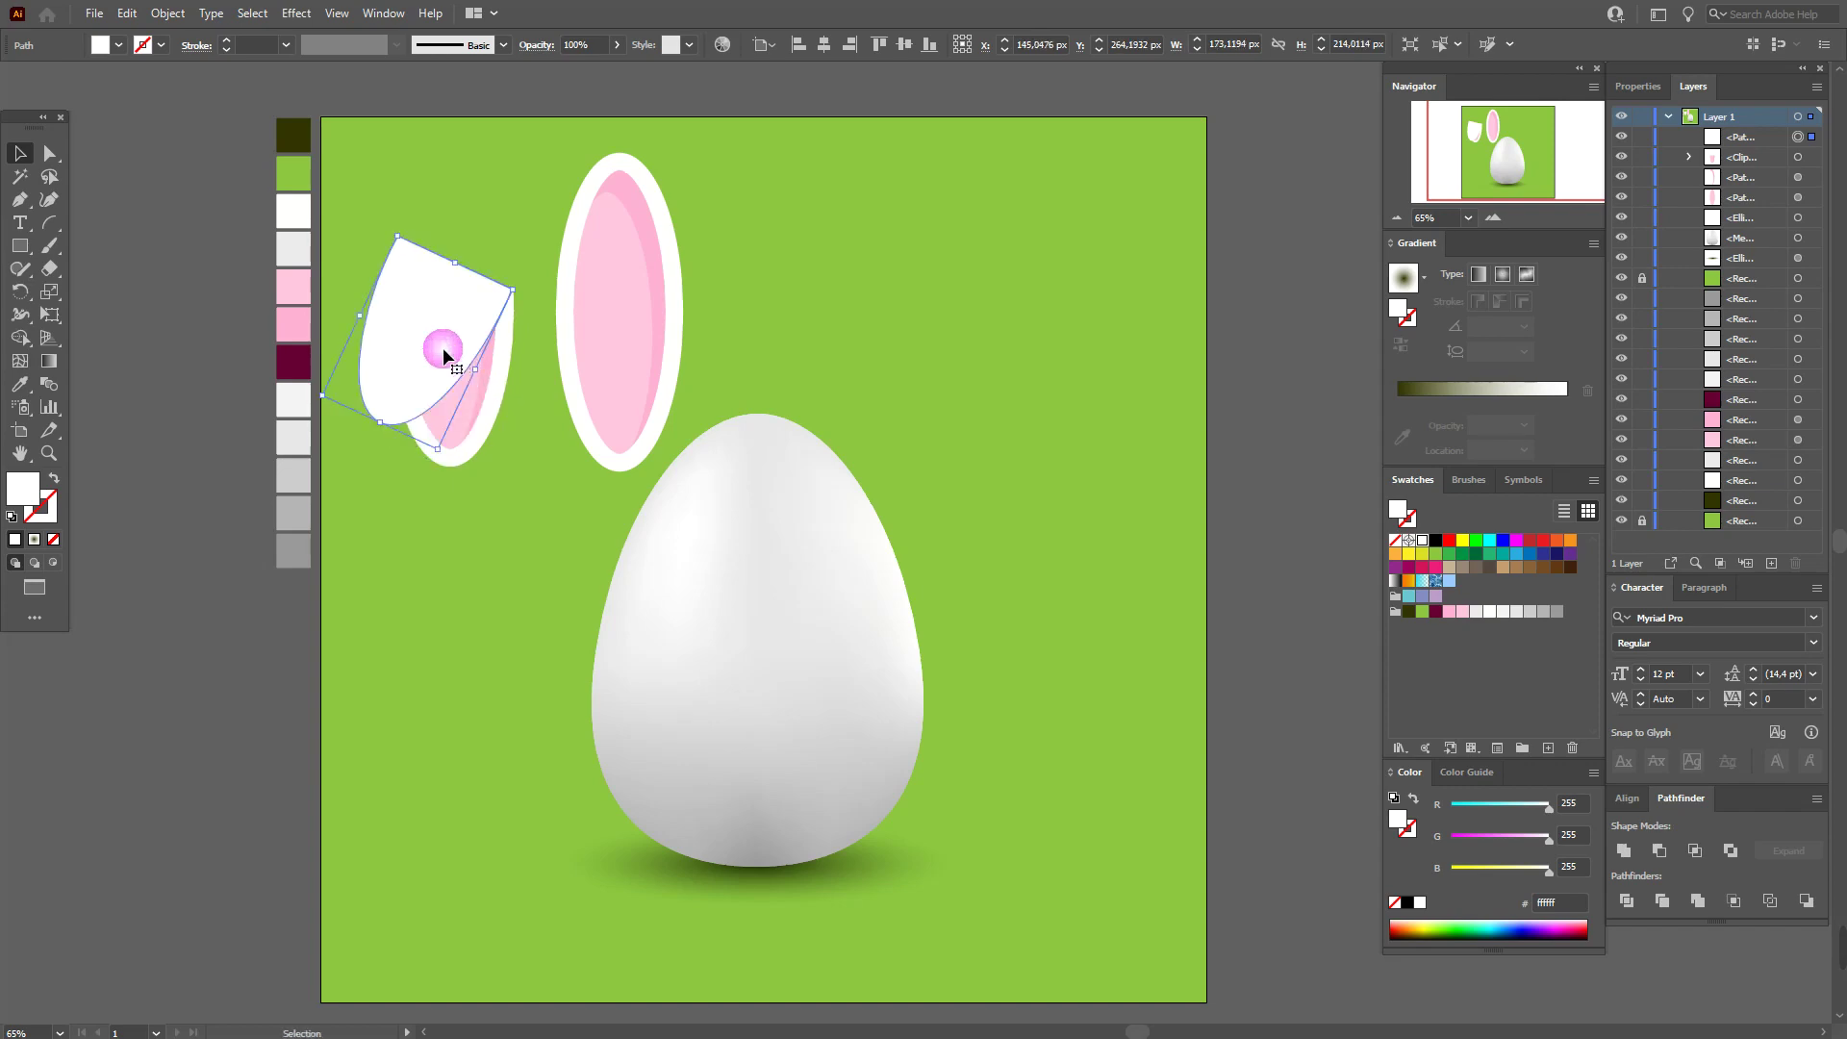
Zoom in and align the white flap's corner with the ear edge
left_click(50, 454)
left_click(908, 540)
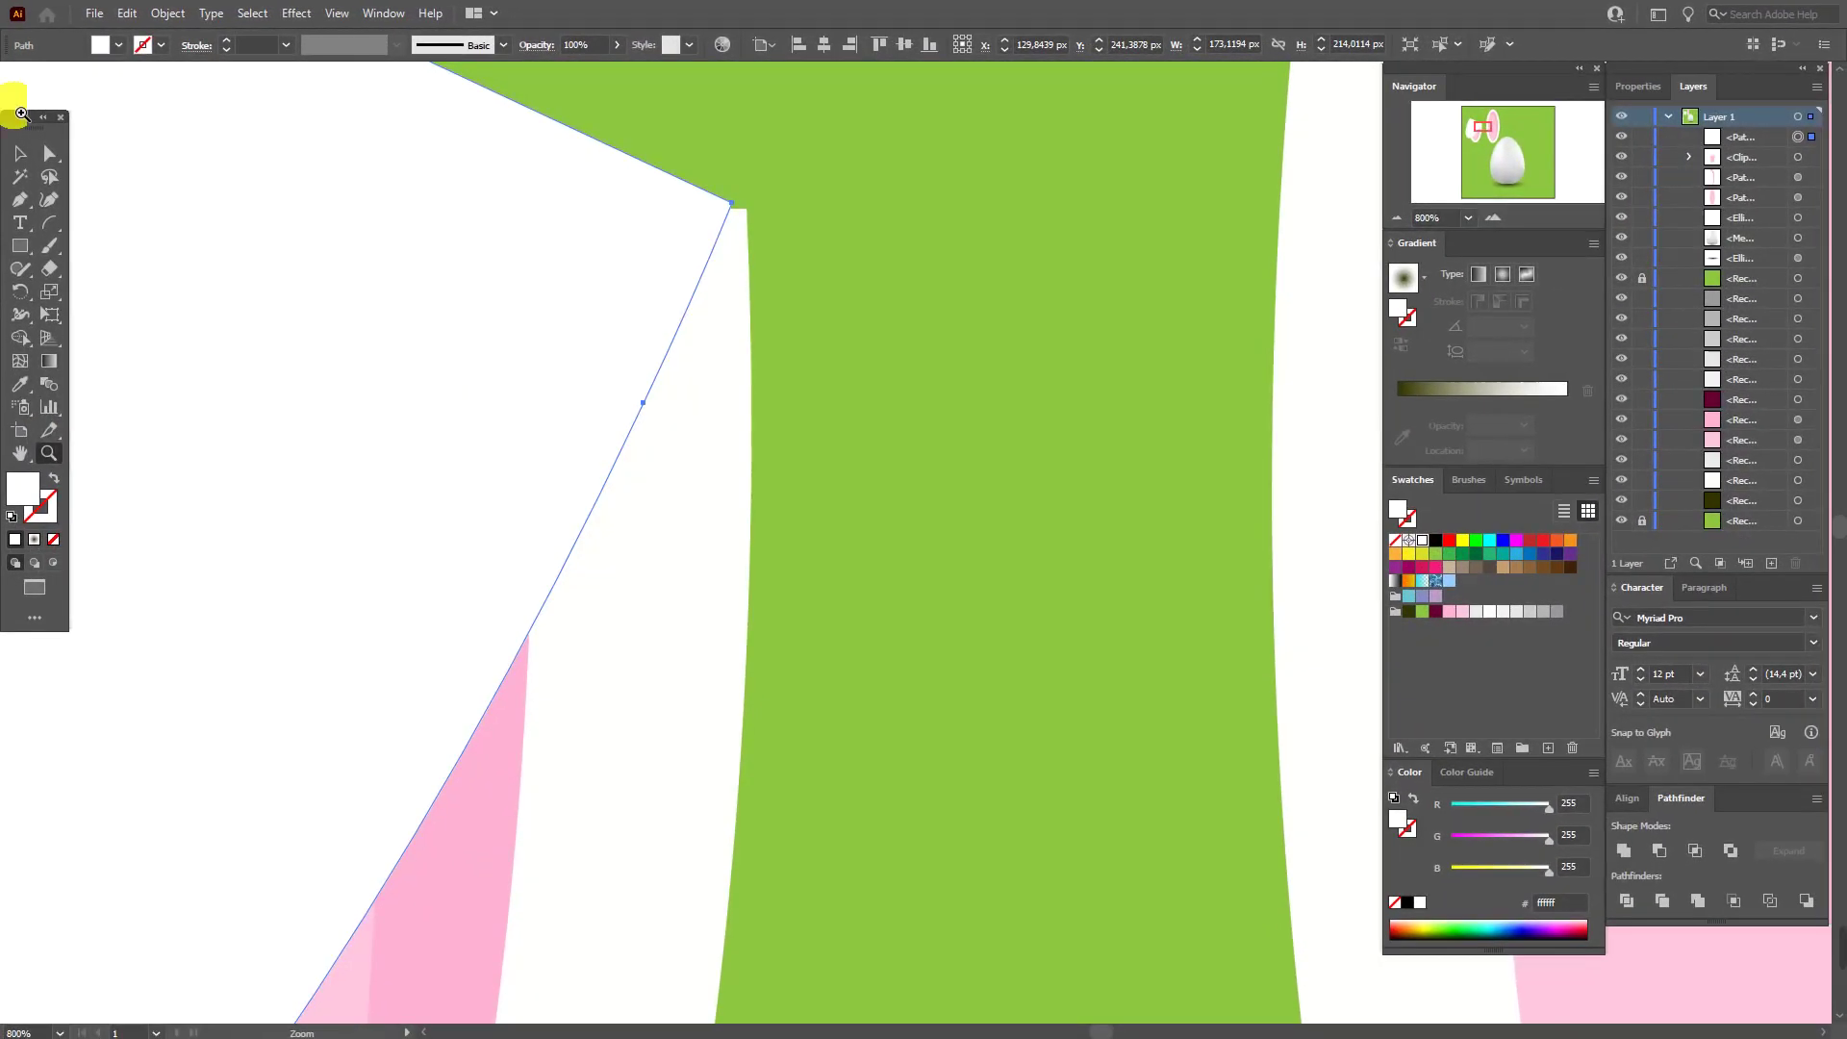
left_click(20, 159)
left_click_drag(515, 328, 527, 333)
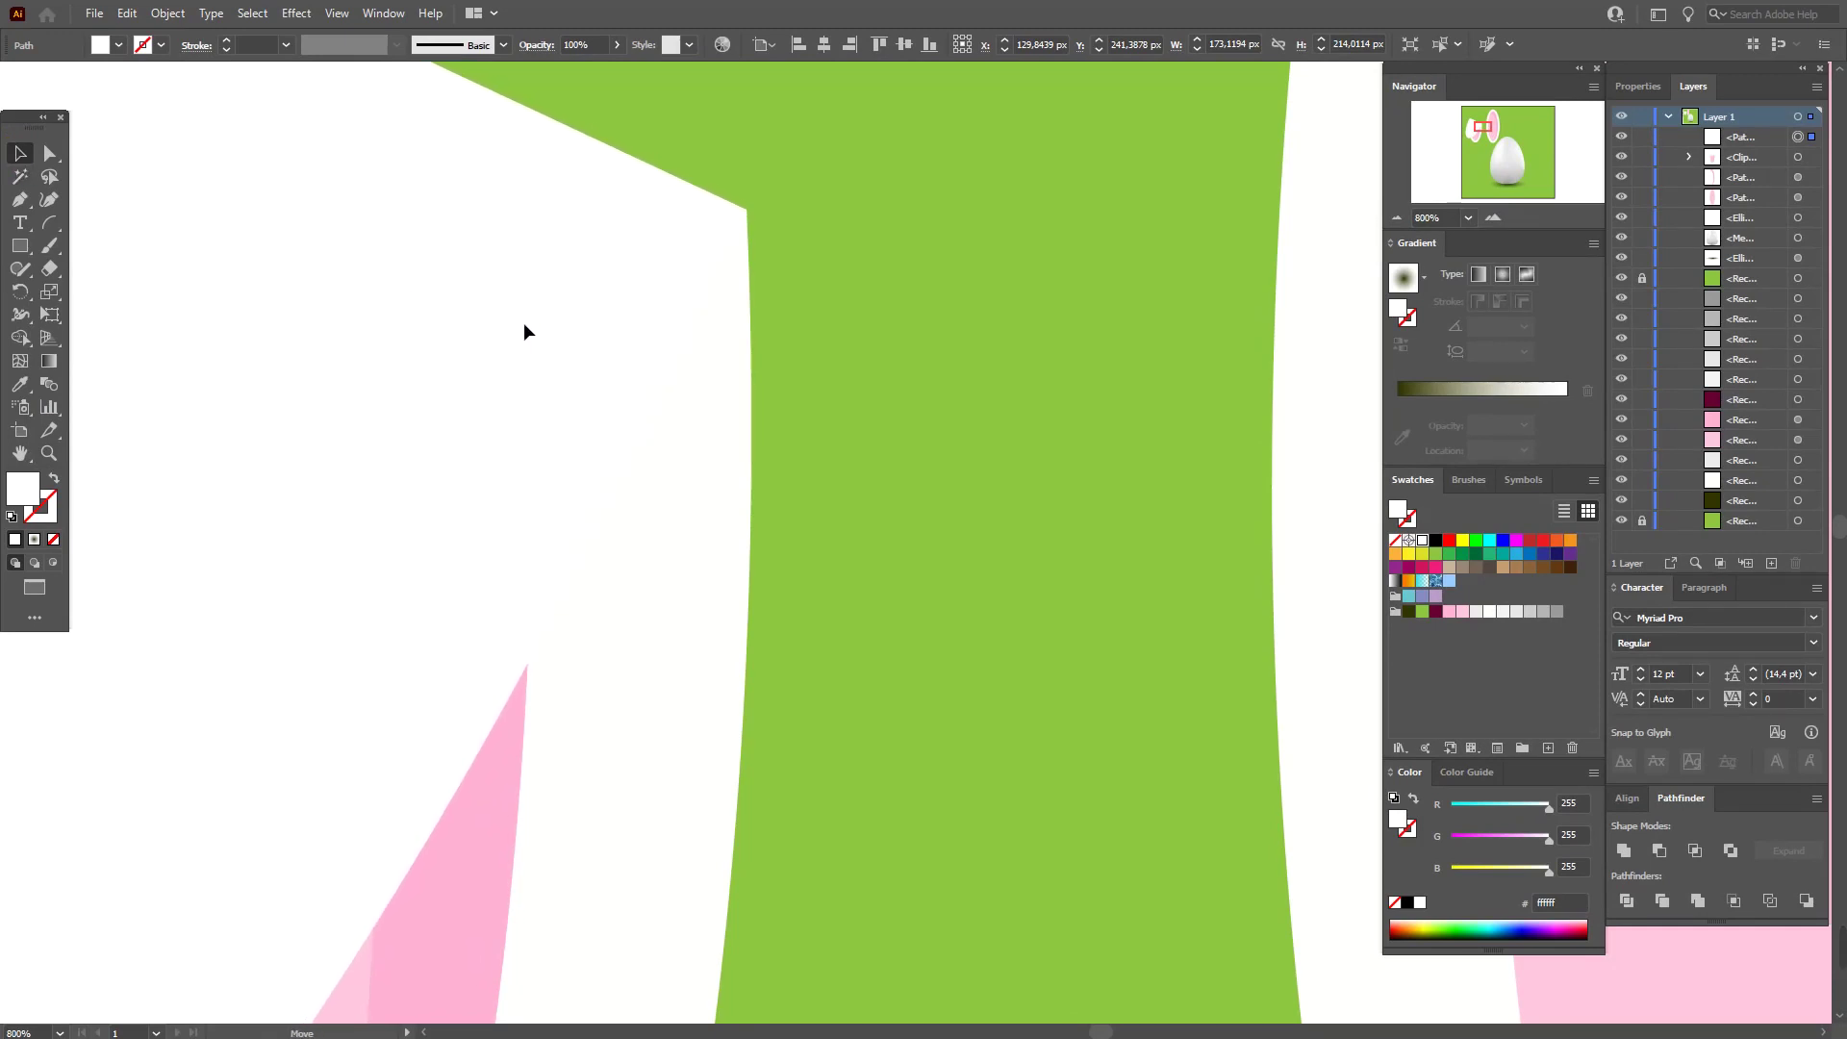
left_click_drag(527, 325, 527, 324)
left_click(20, 452)
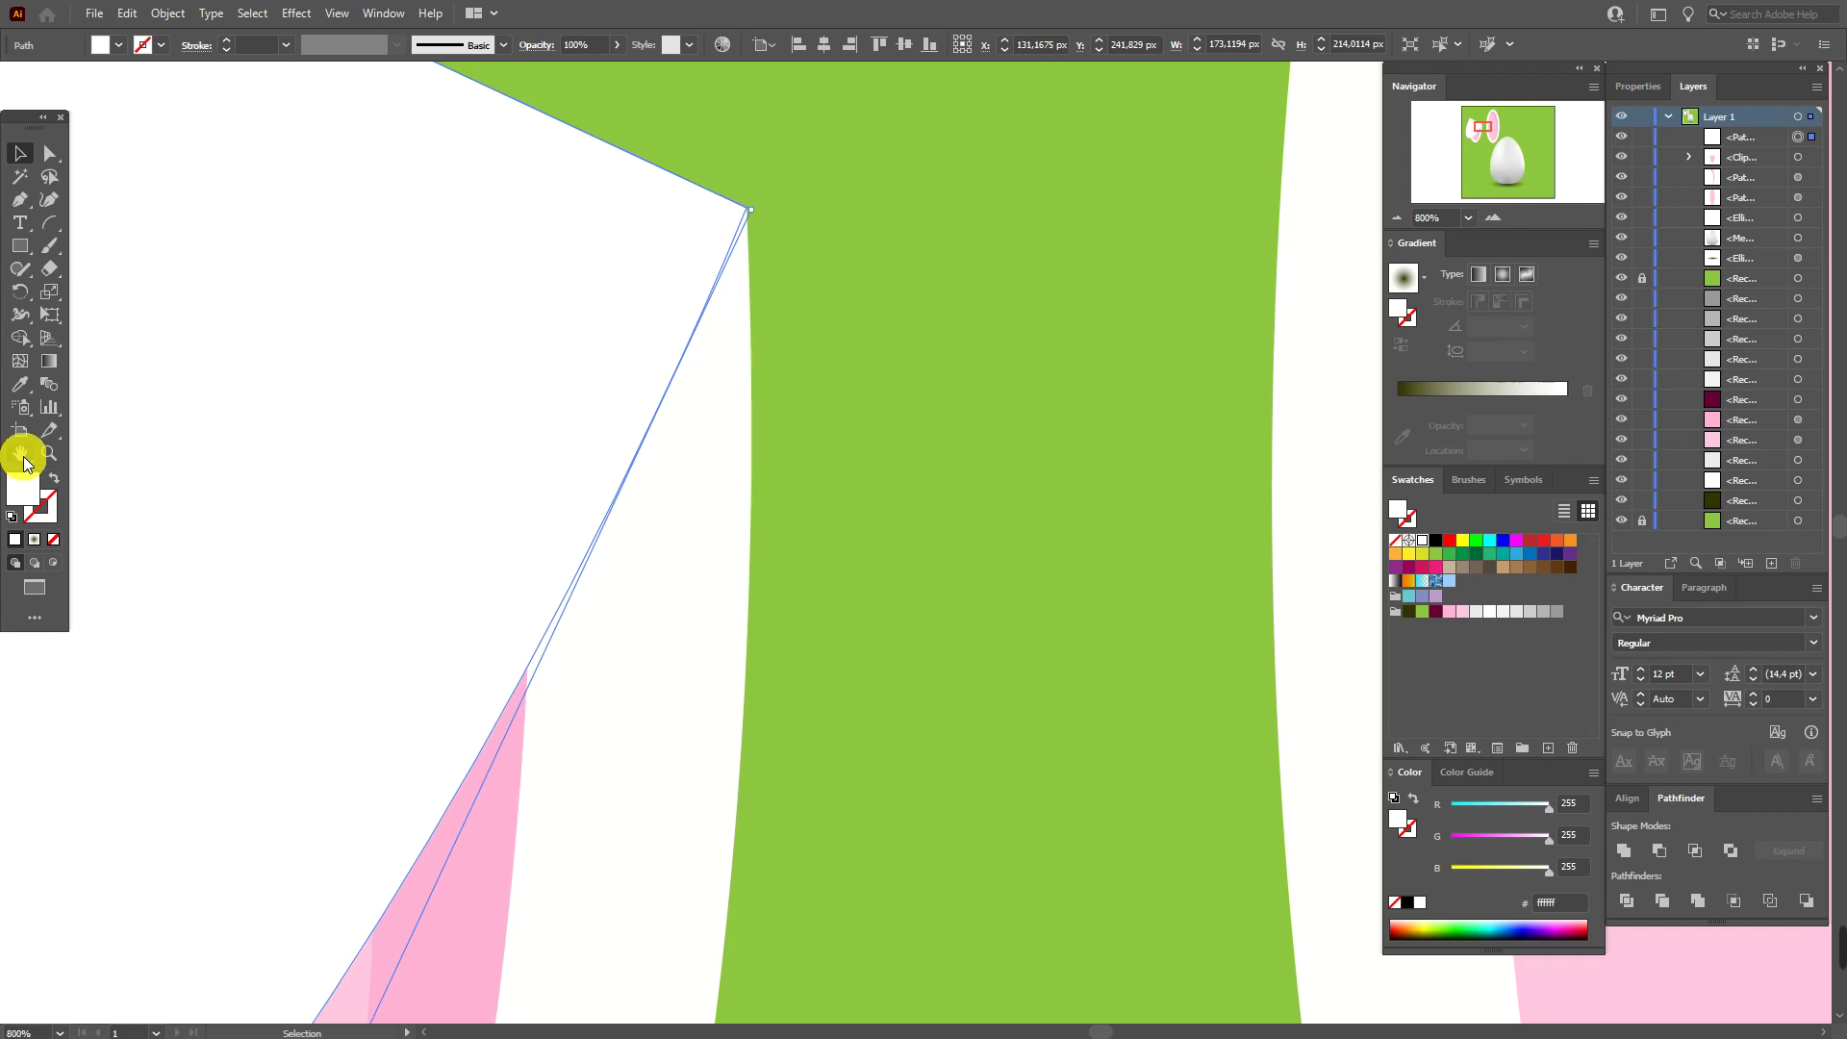
left_click_drag(854, 589, 419, 417)
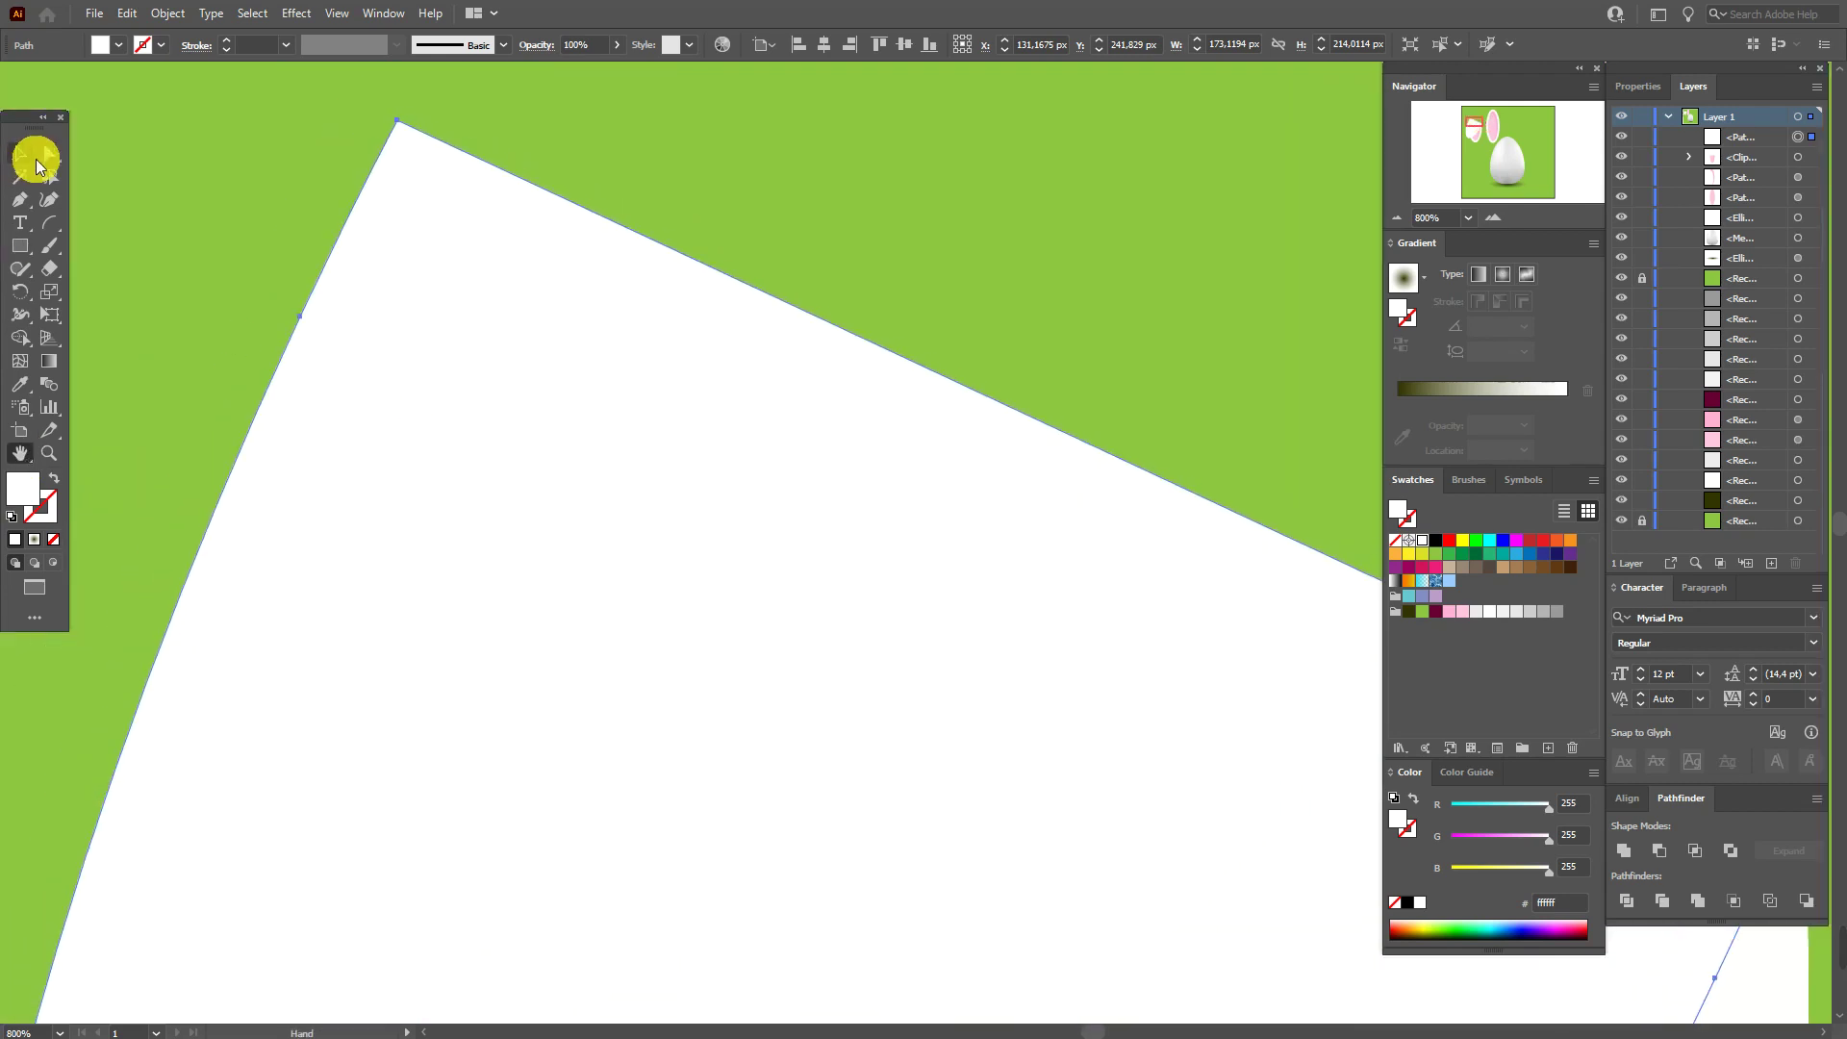
Round the flap's sharp top corner with the Live Corner widget
left_click(47, 155)
left_click(114, 175)
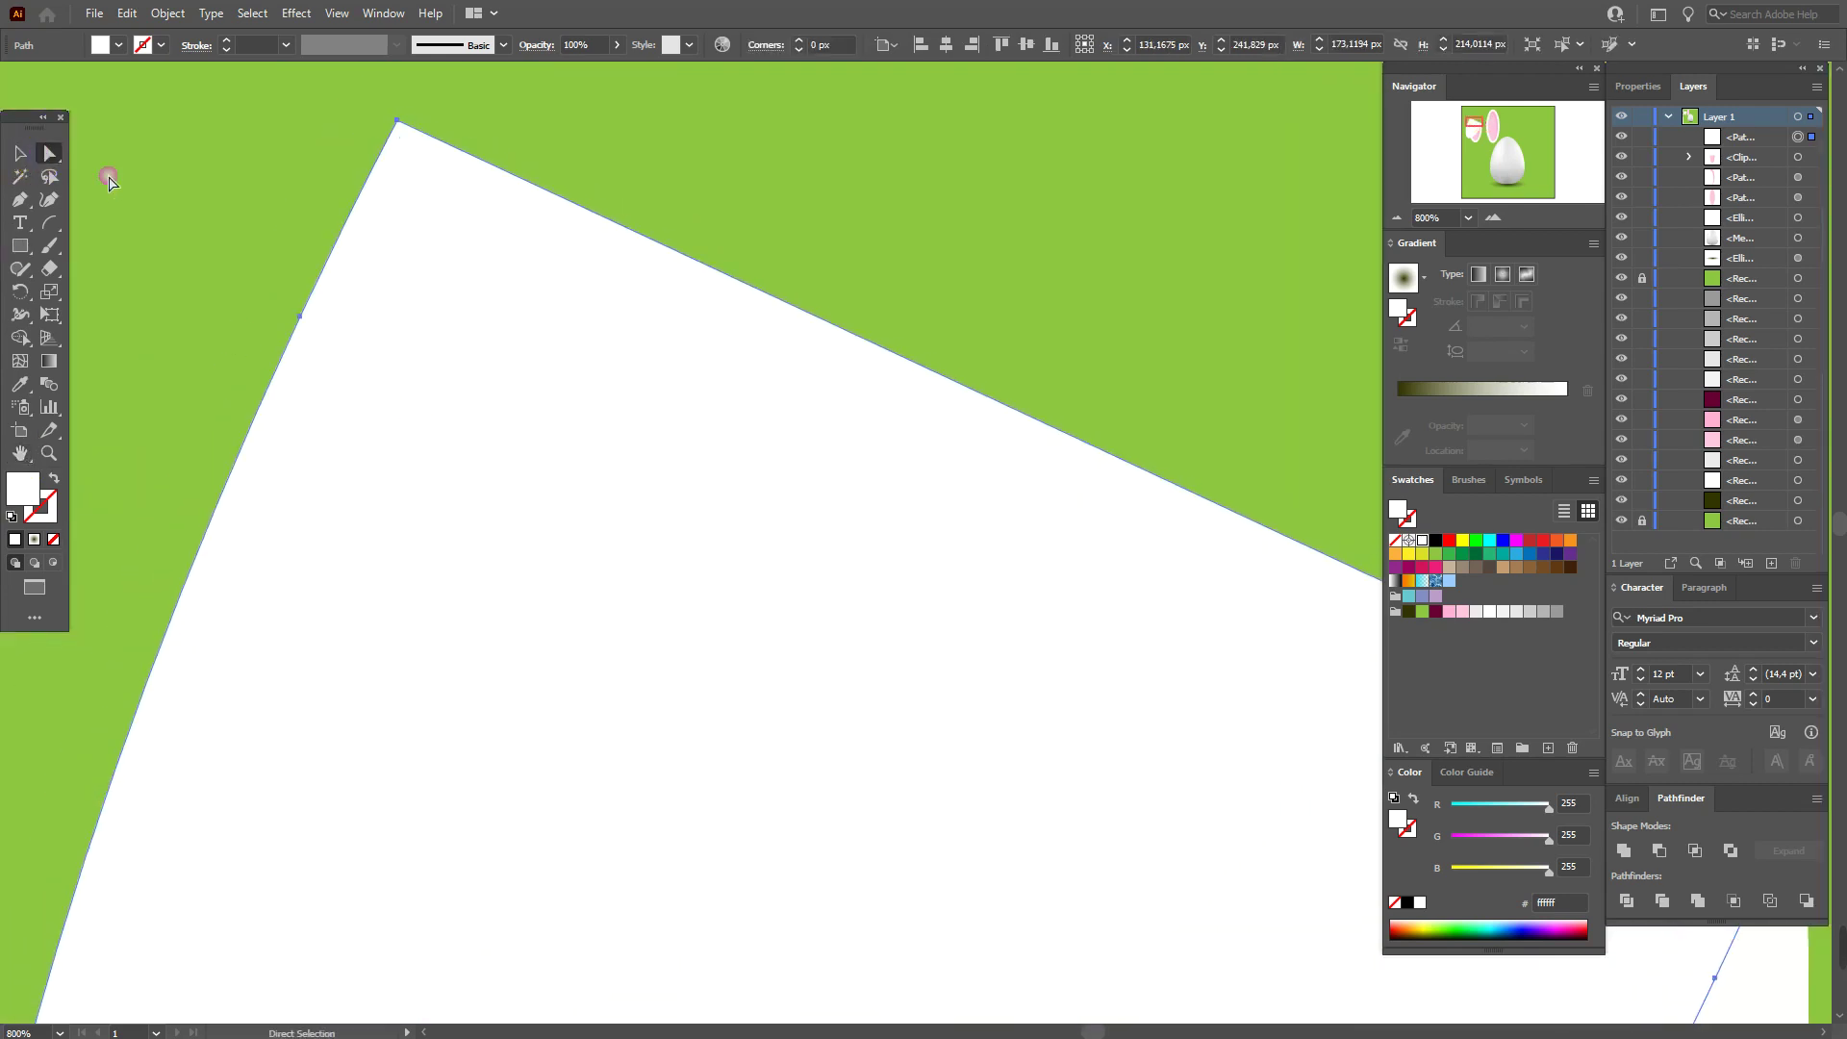
left_click(402, 130)
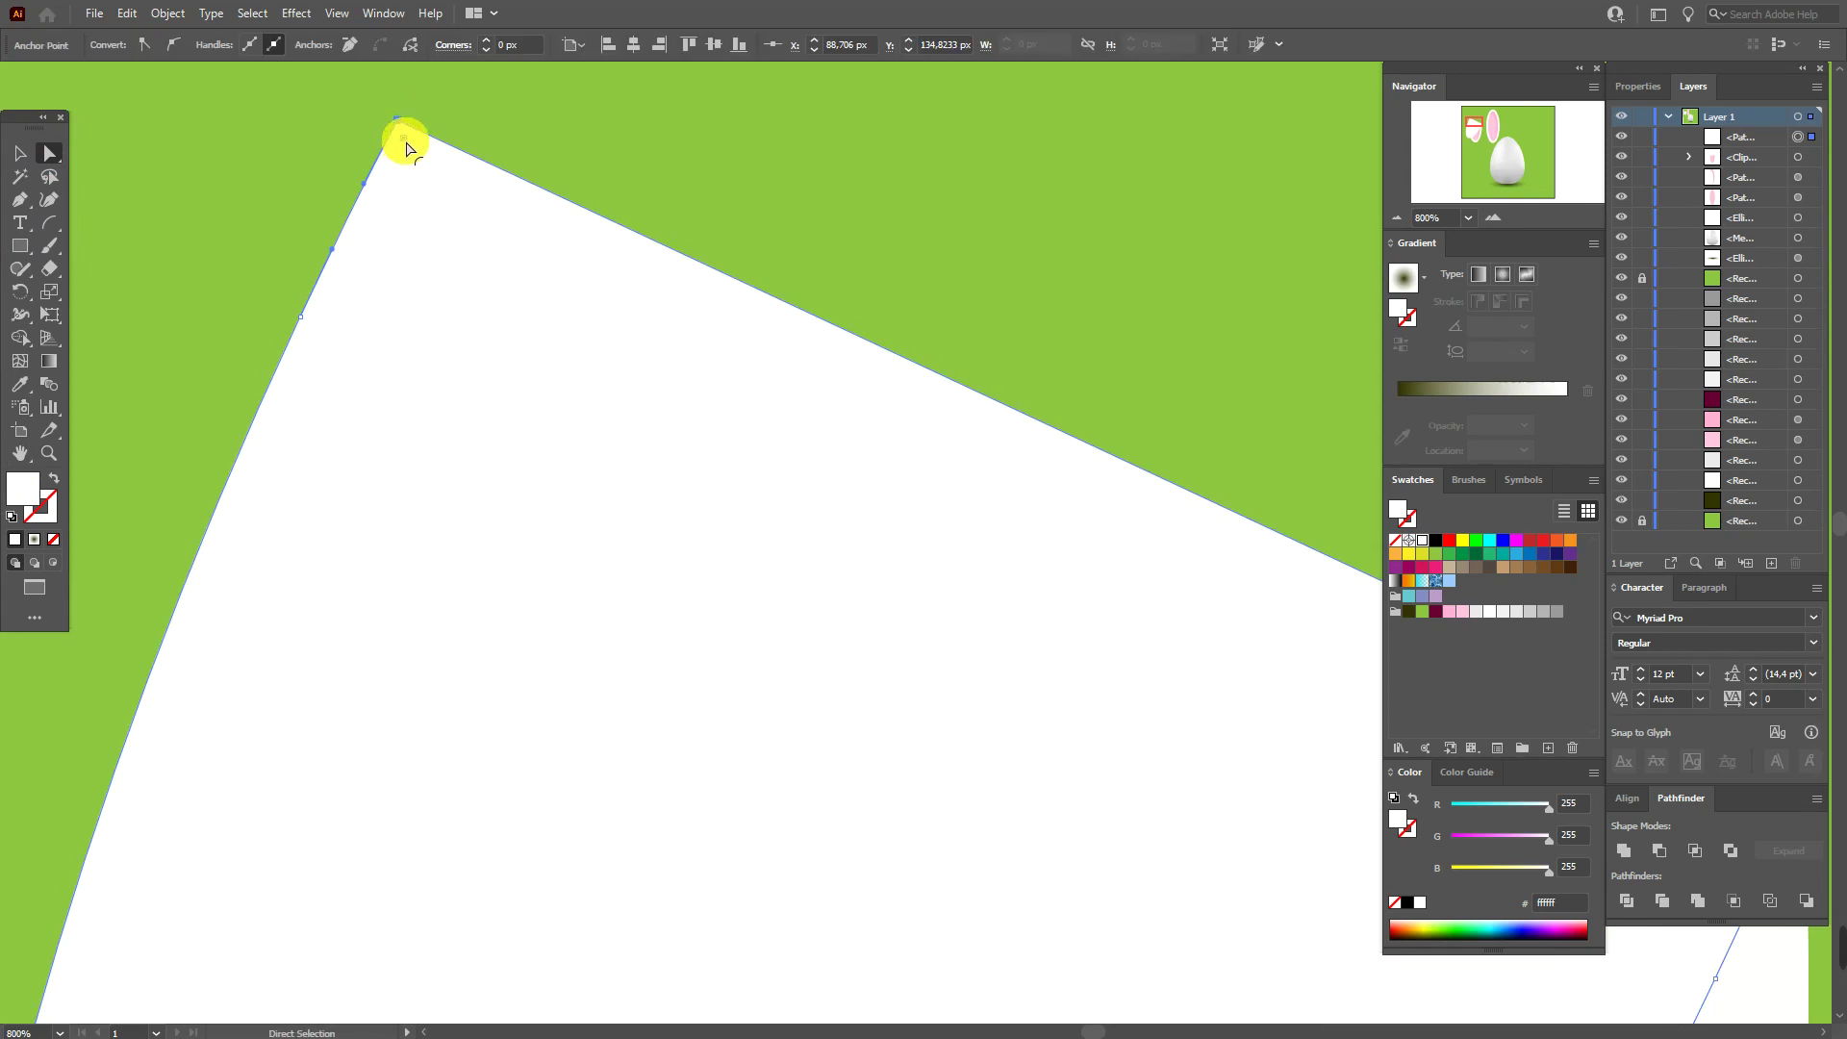
left_click_drag(415, 175, 552, 462)
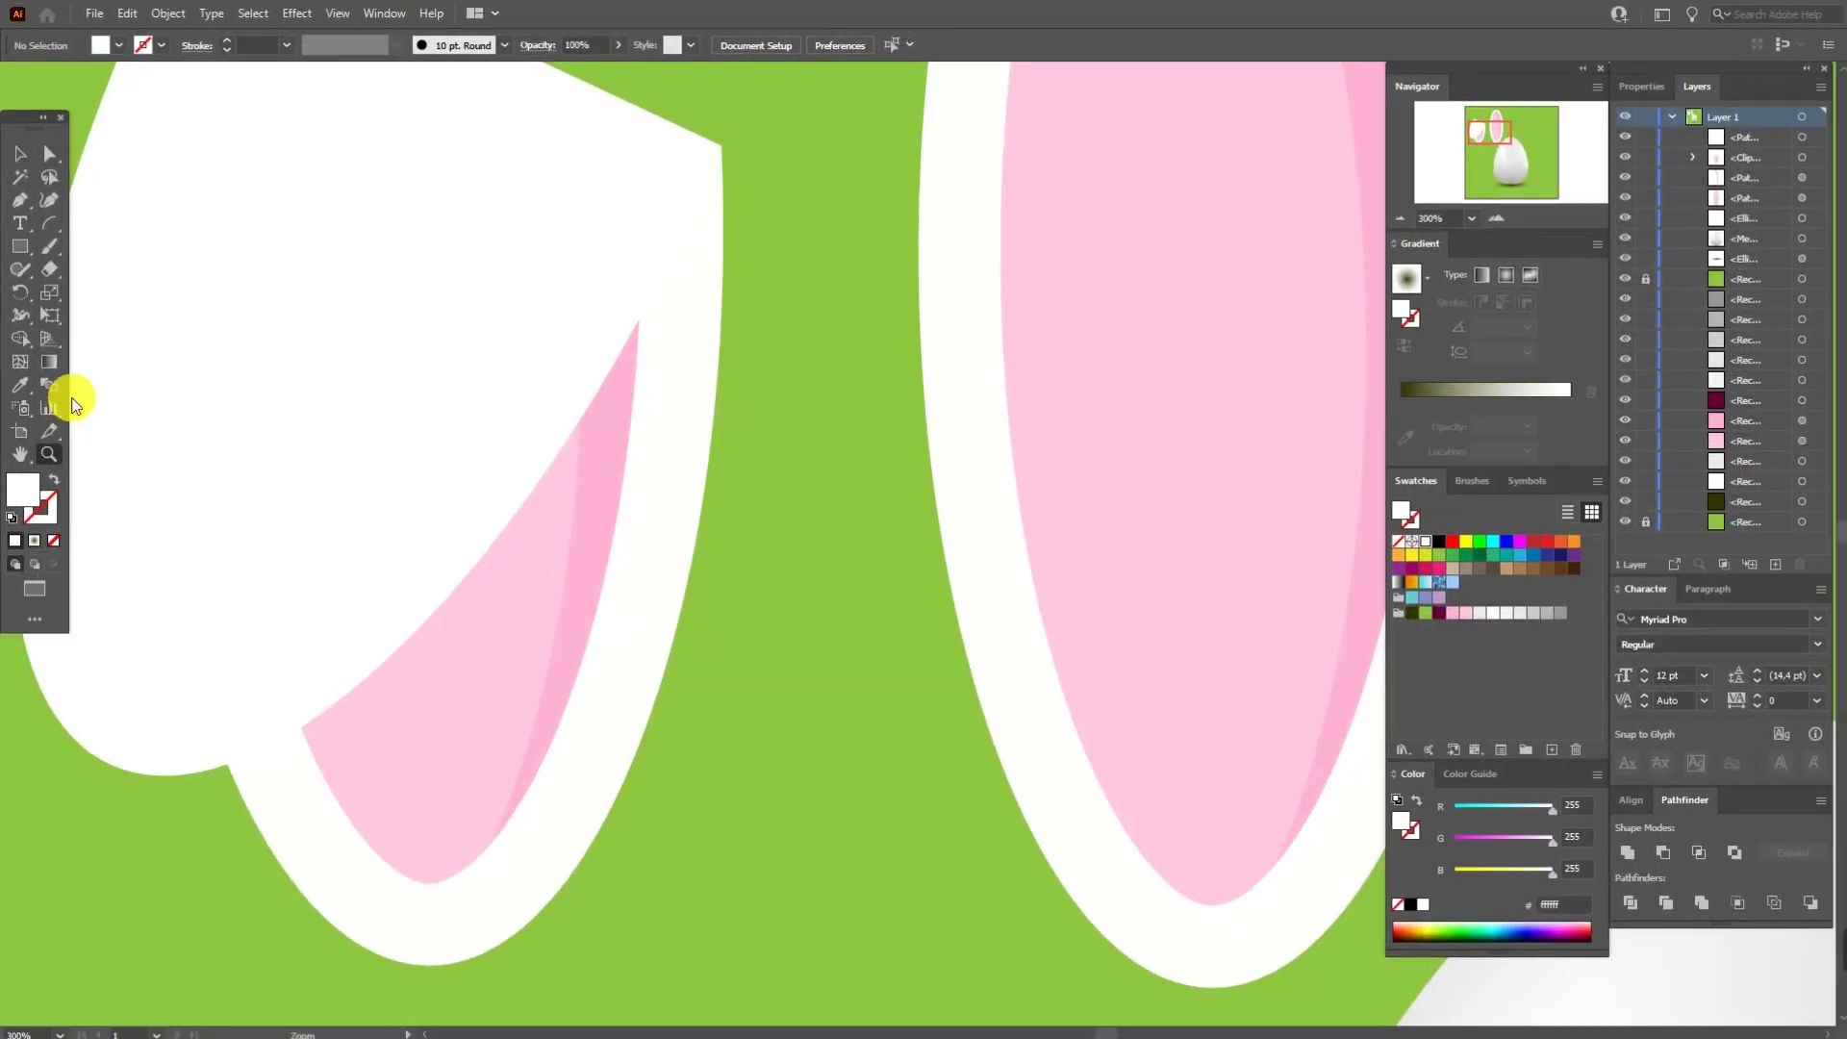
left_click(20, 384)
Sample the inner-ear pink and start a curved pen path along the left ear's fold
left_click(596, 561)
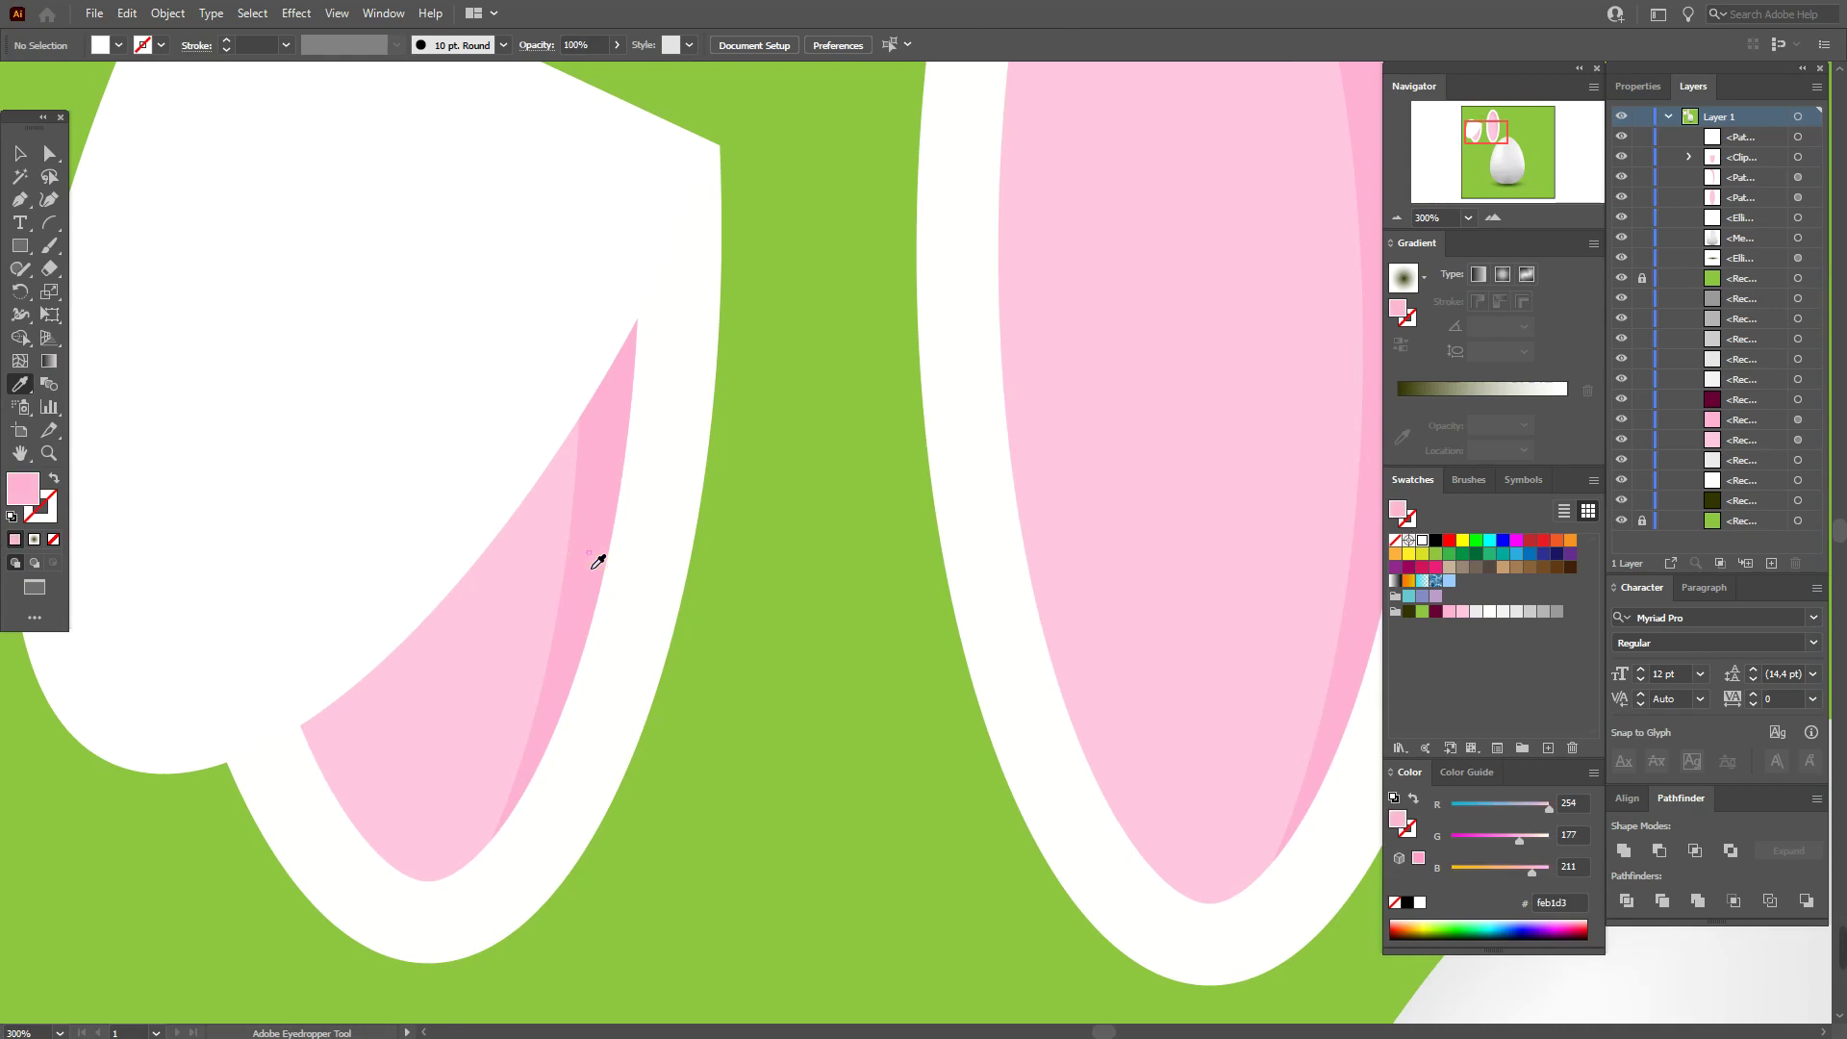
left_click(21, 200)
left_click(723, 152)
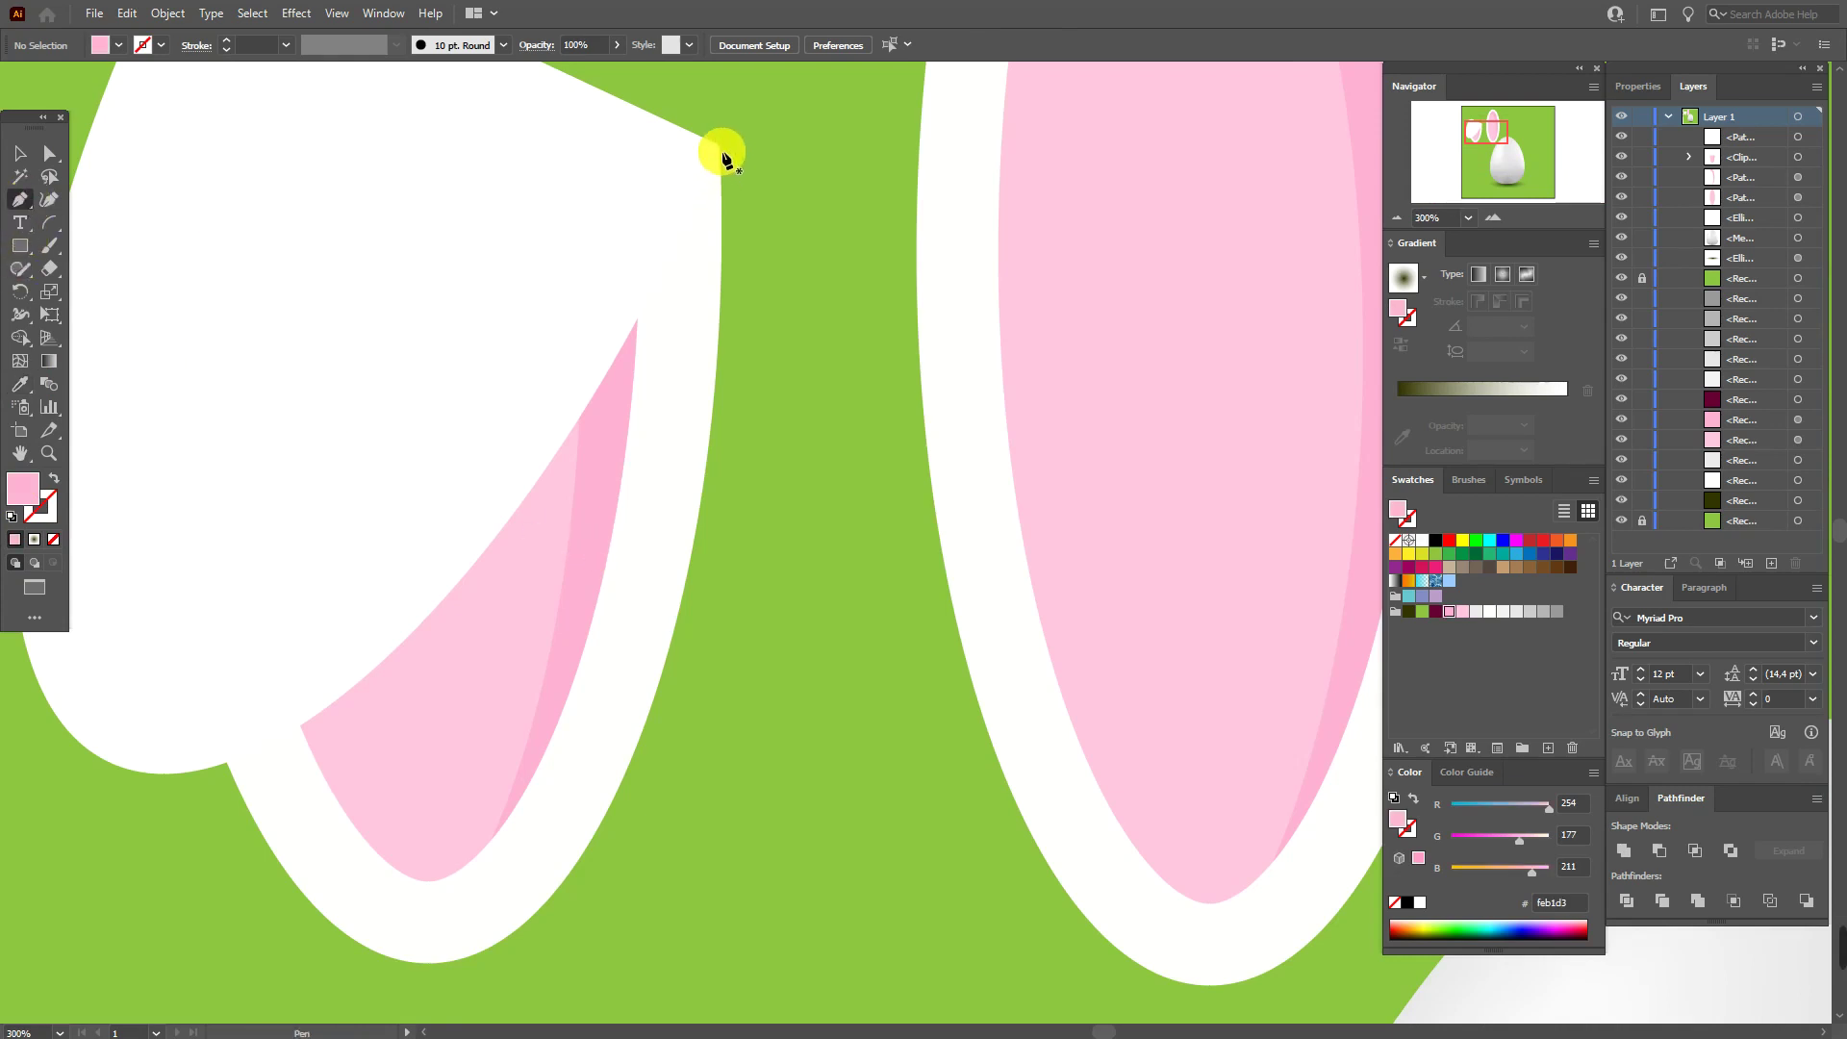
left_click_drag(723, 152, 823, 153)
left_click(824, 144)
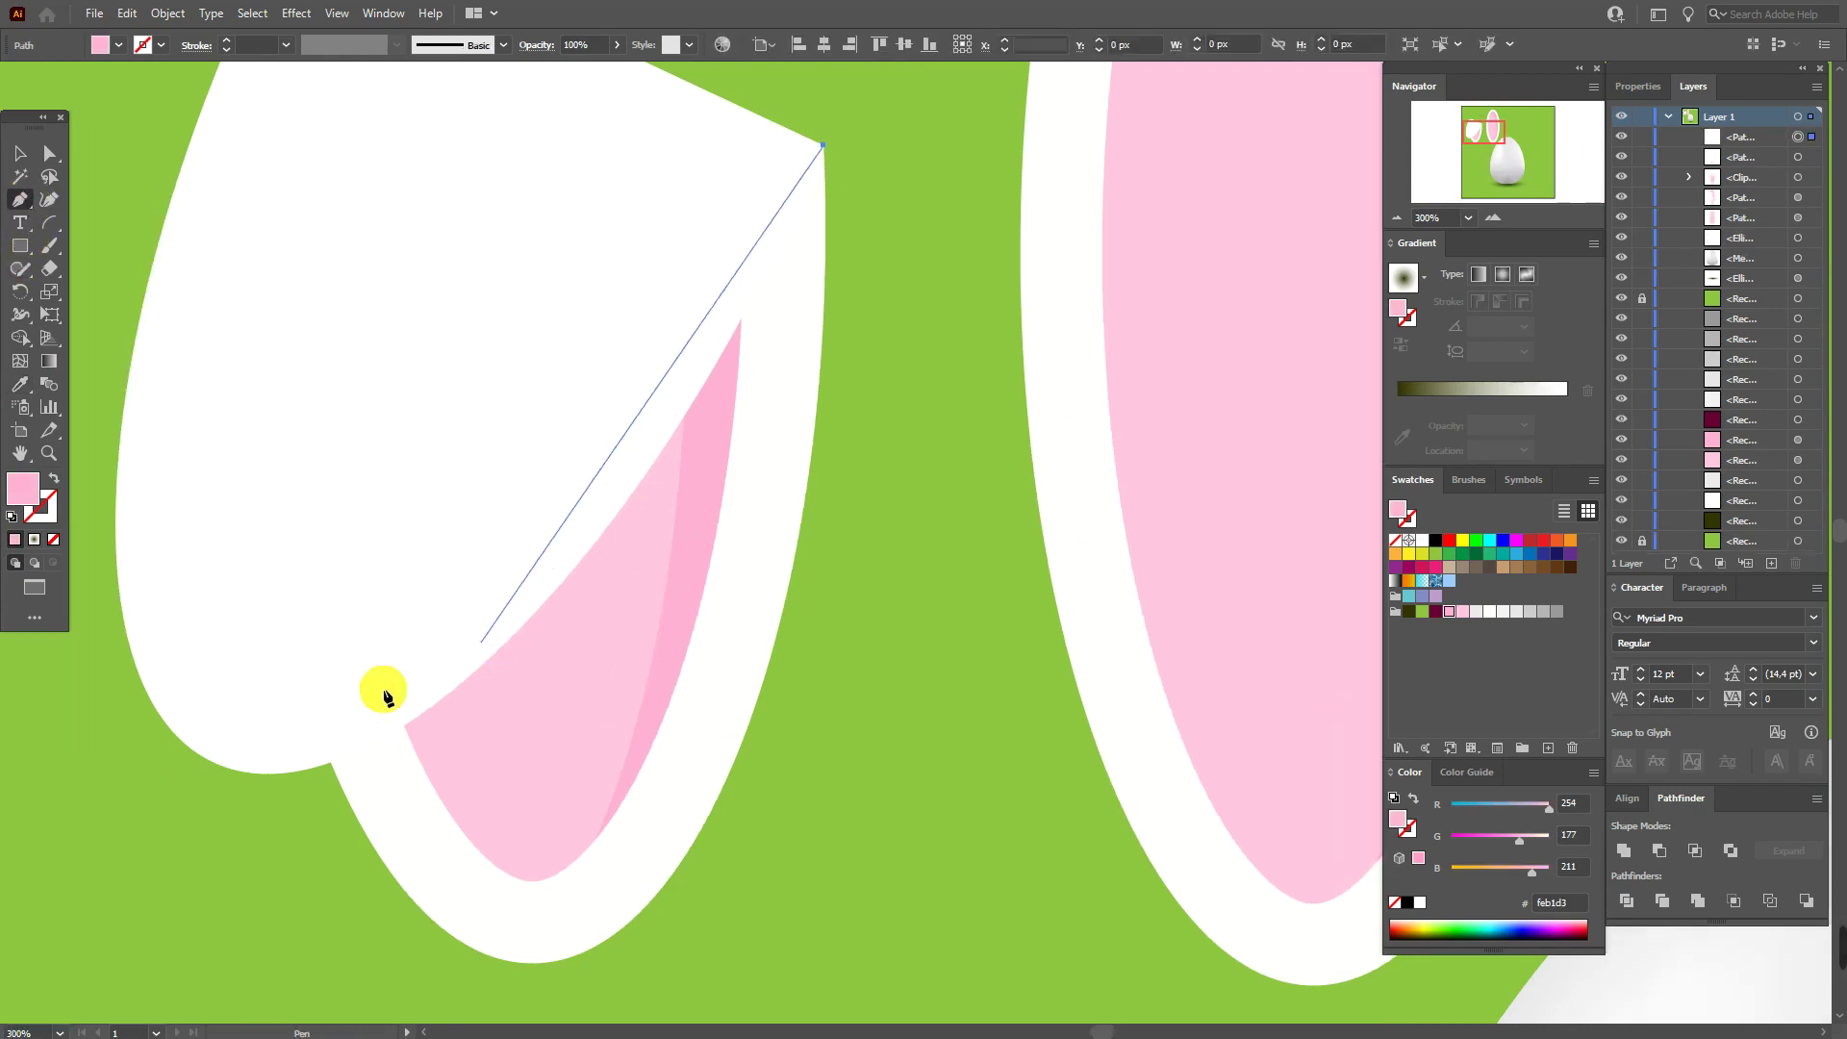
left_click(349, 802)
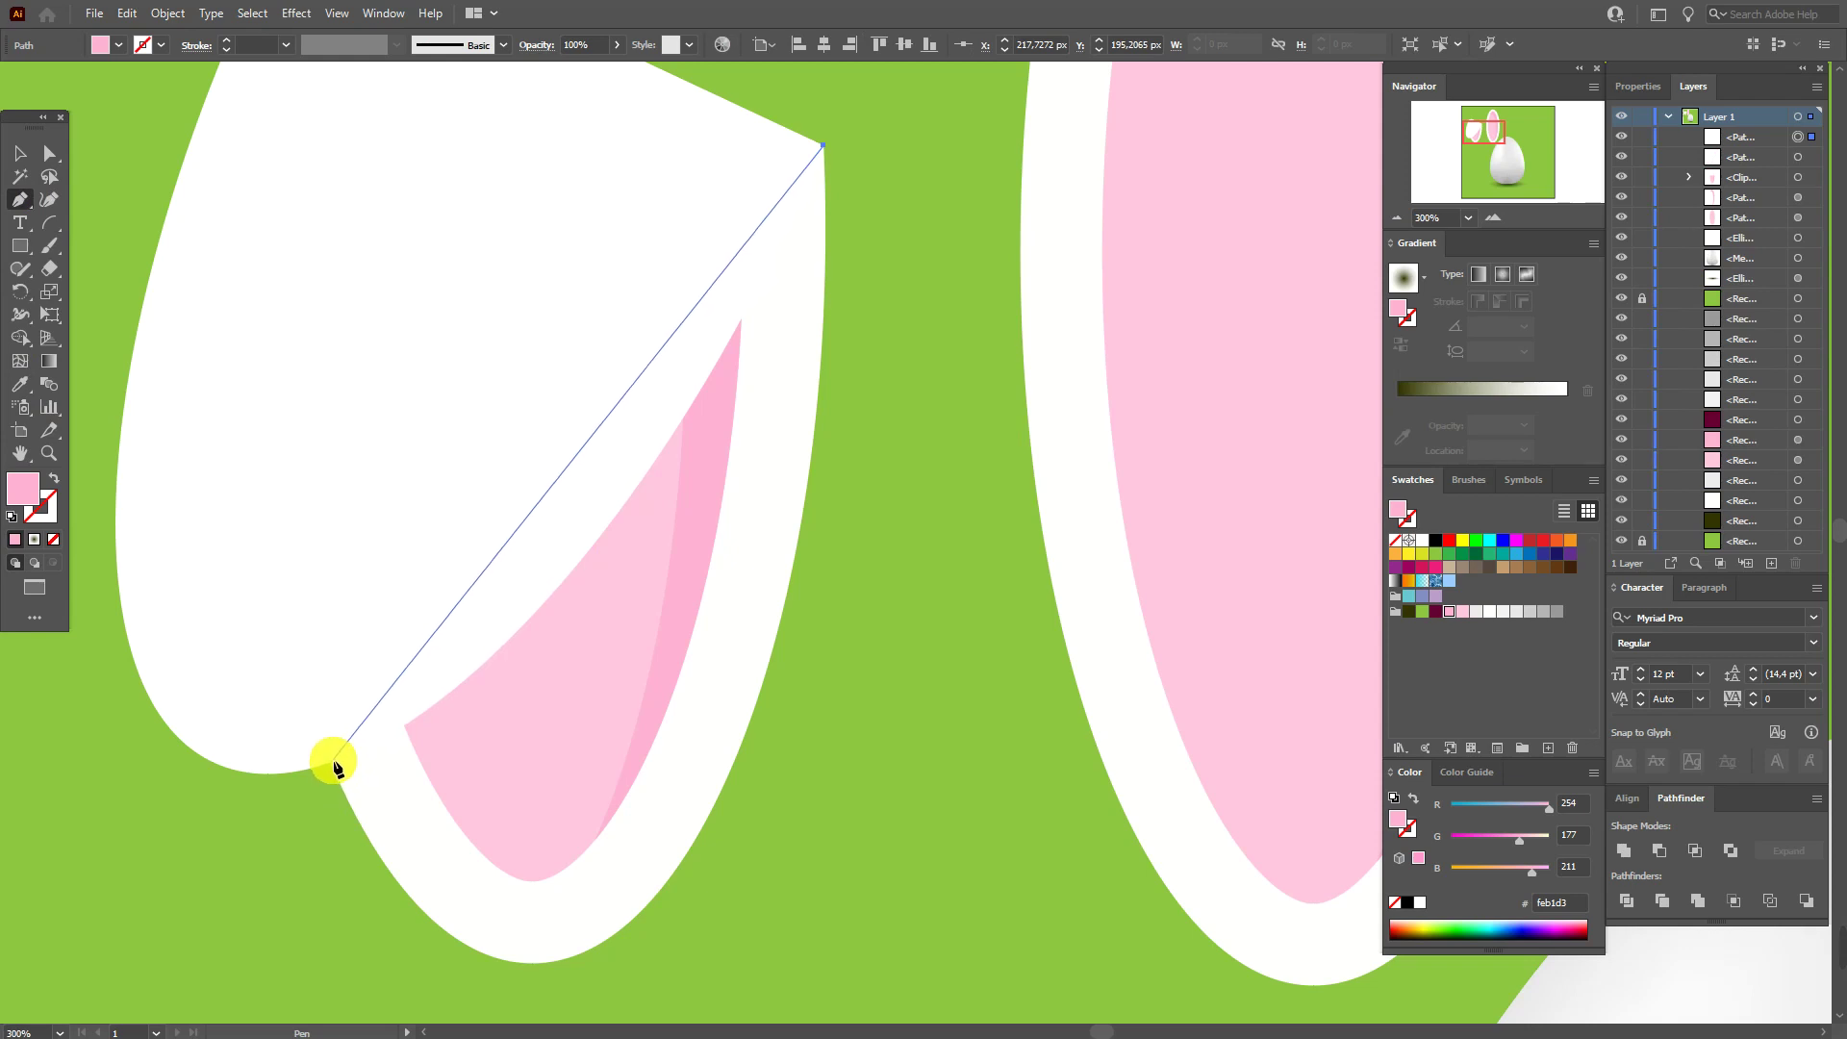
left_click_drag(308, 770, 63, 894)
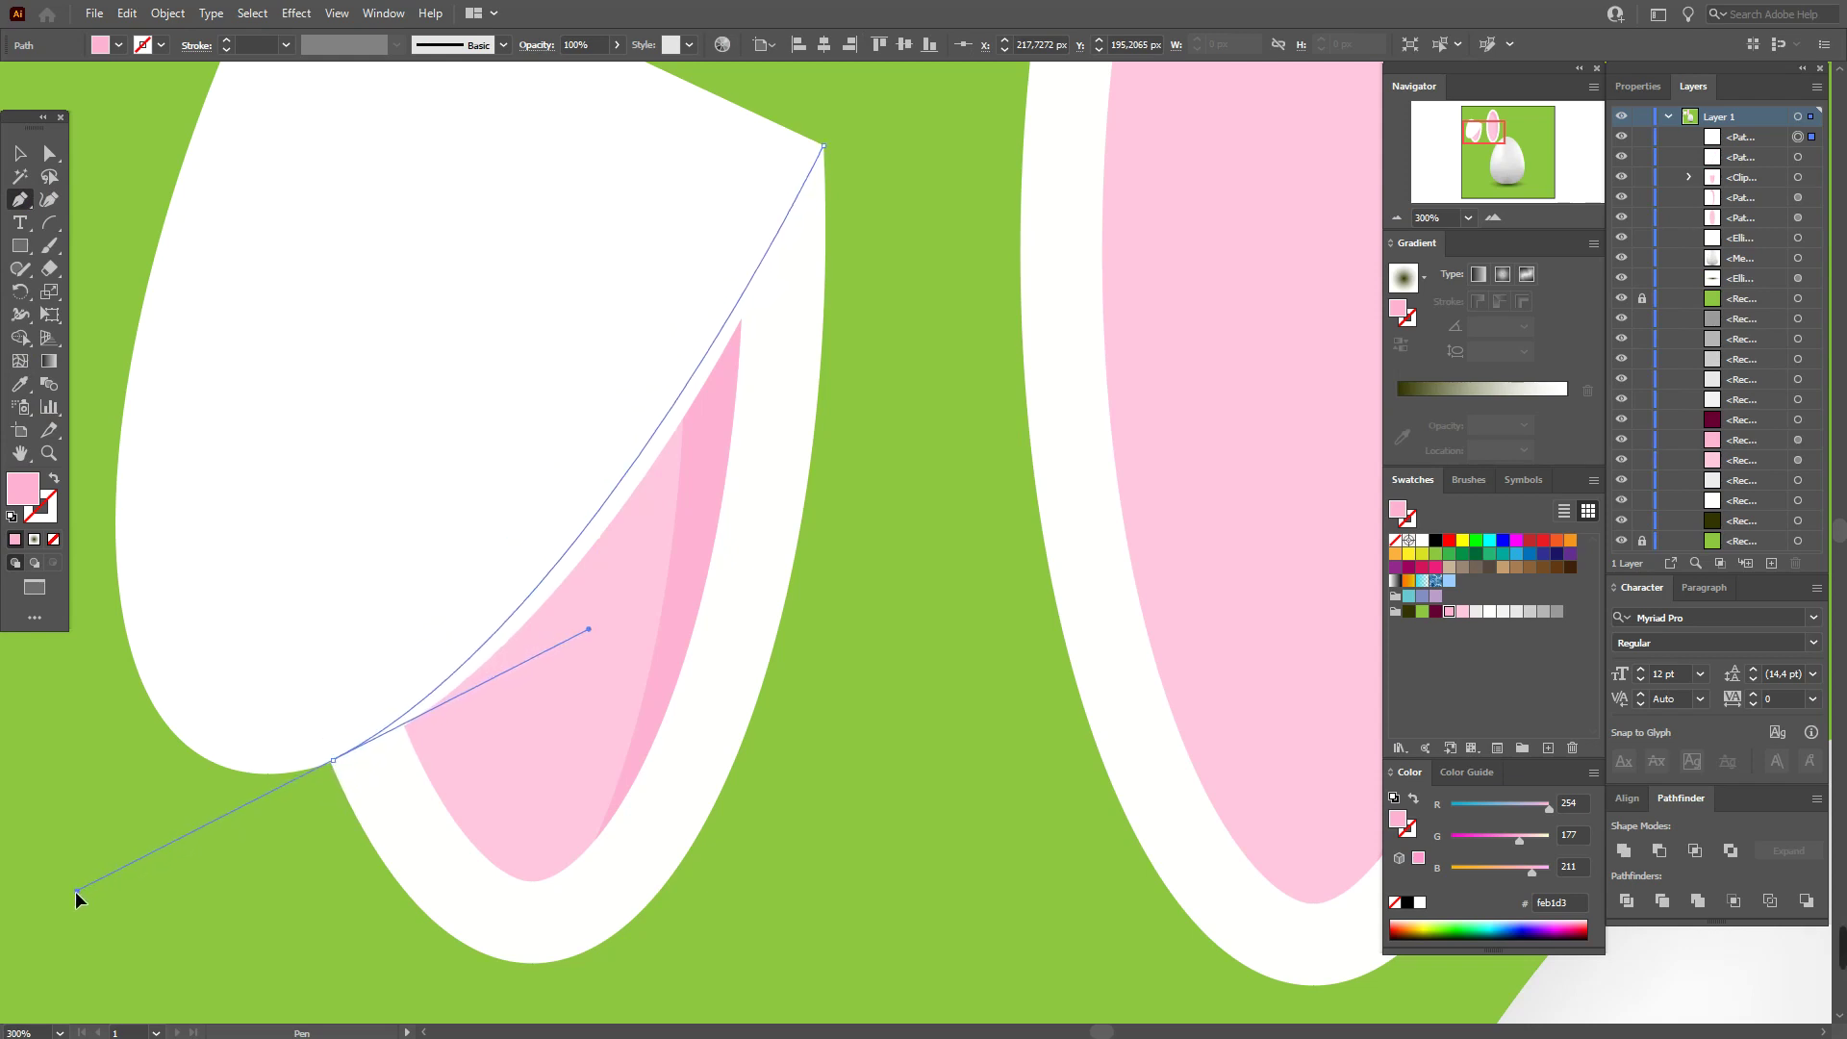
left_click(333, 760)
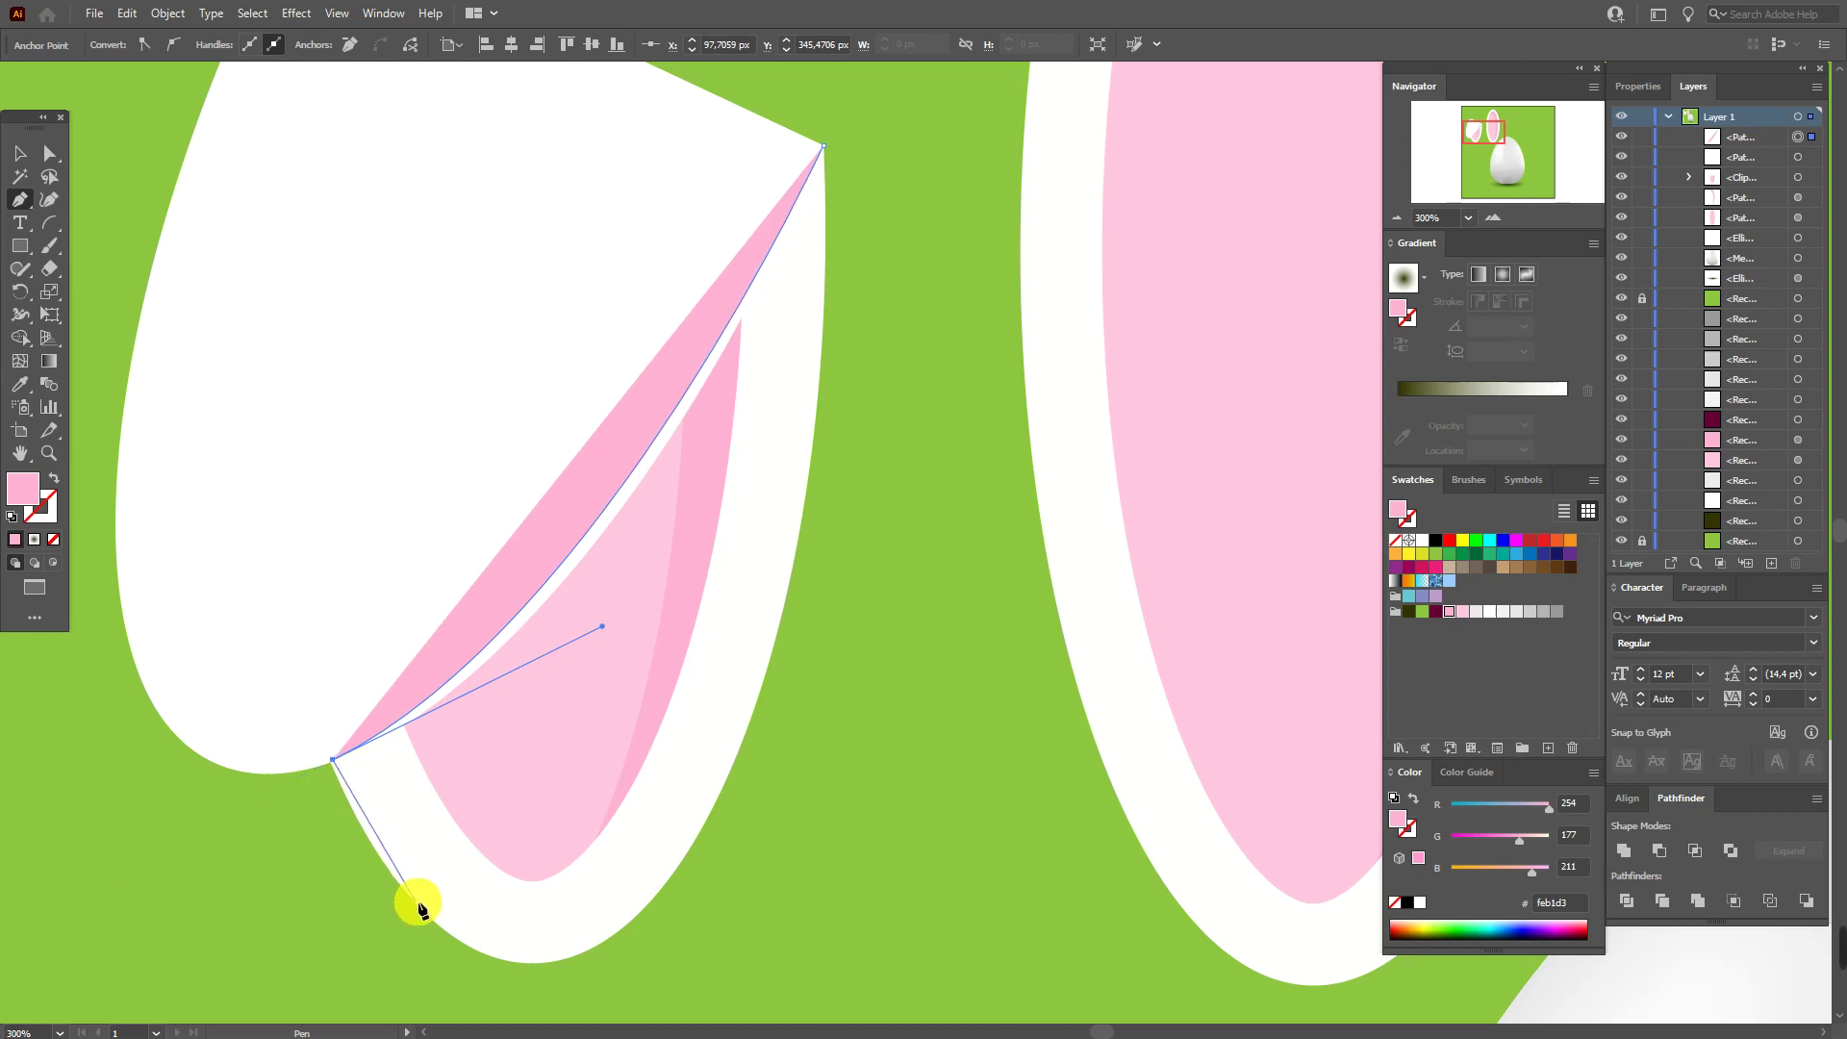
Add a curved anchor near the ear's bottom and close the fold shape at the top corner
left_click_drag(423, 912, 480, 964)
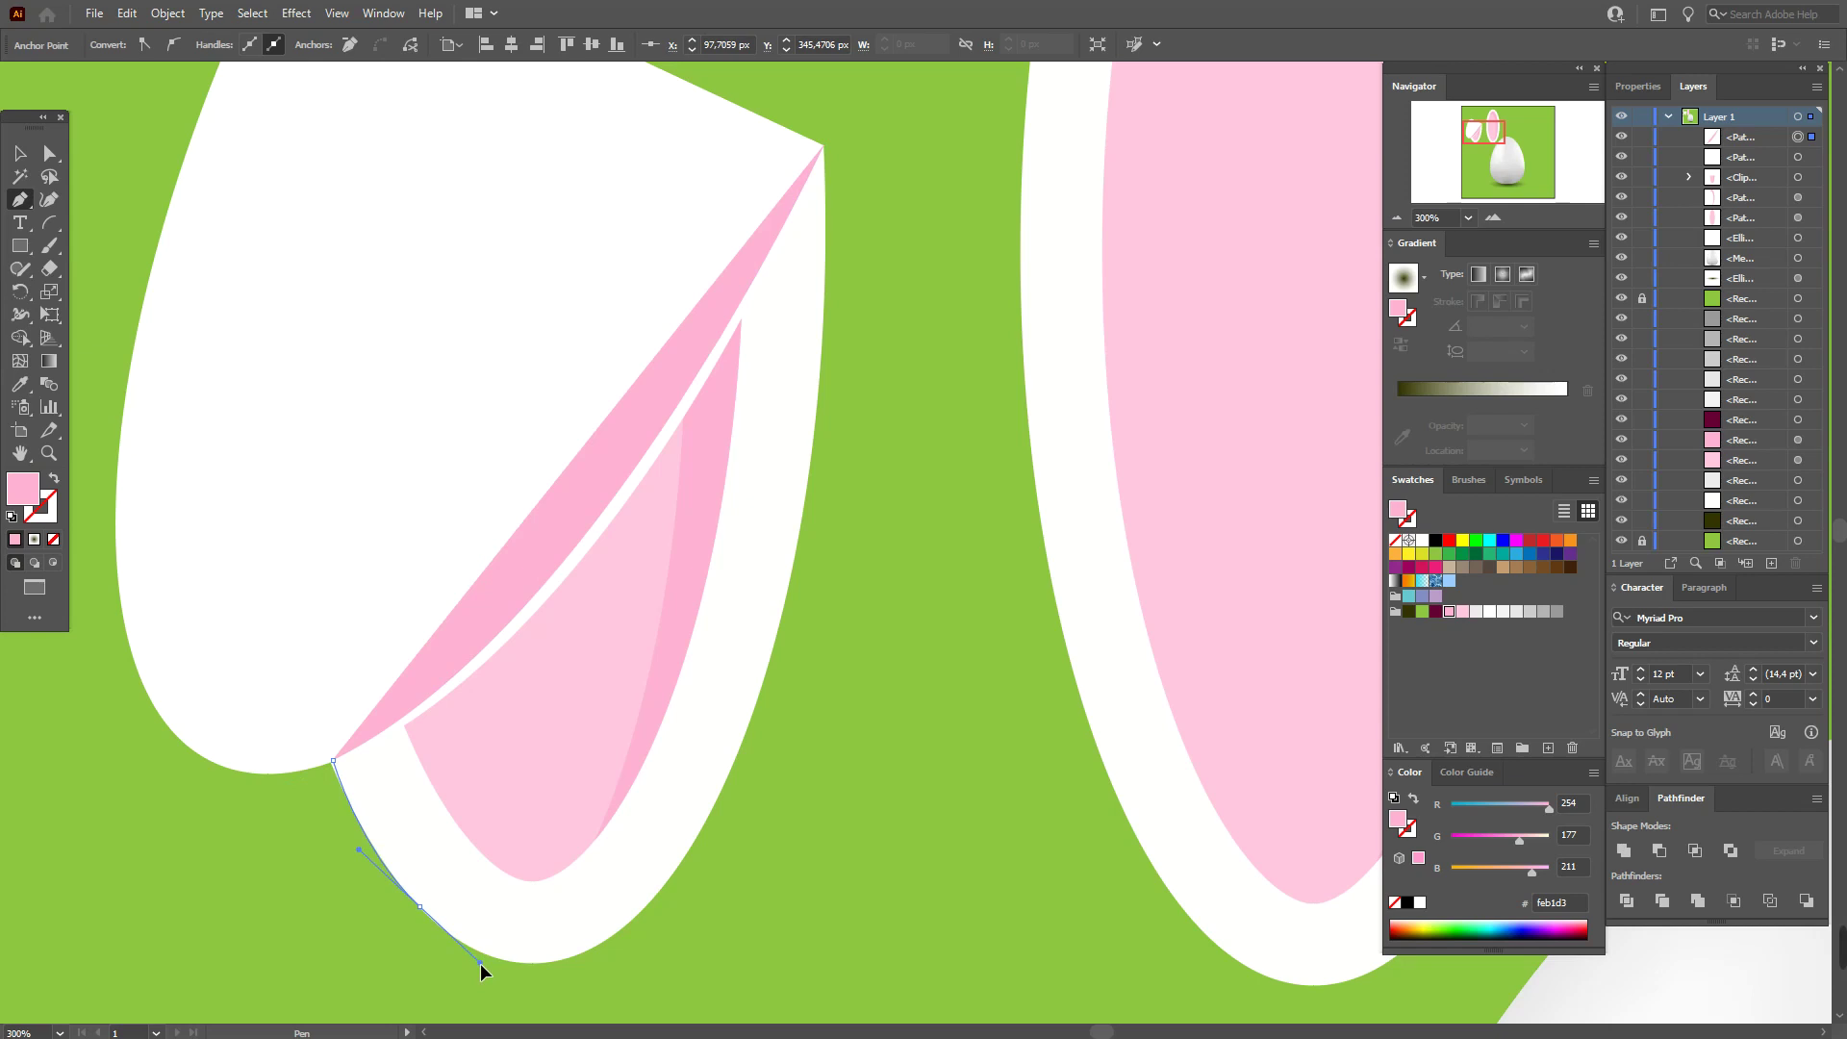
left_click(424, 918)
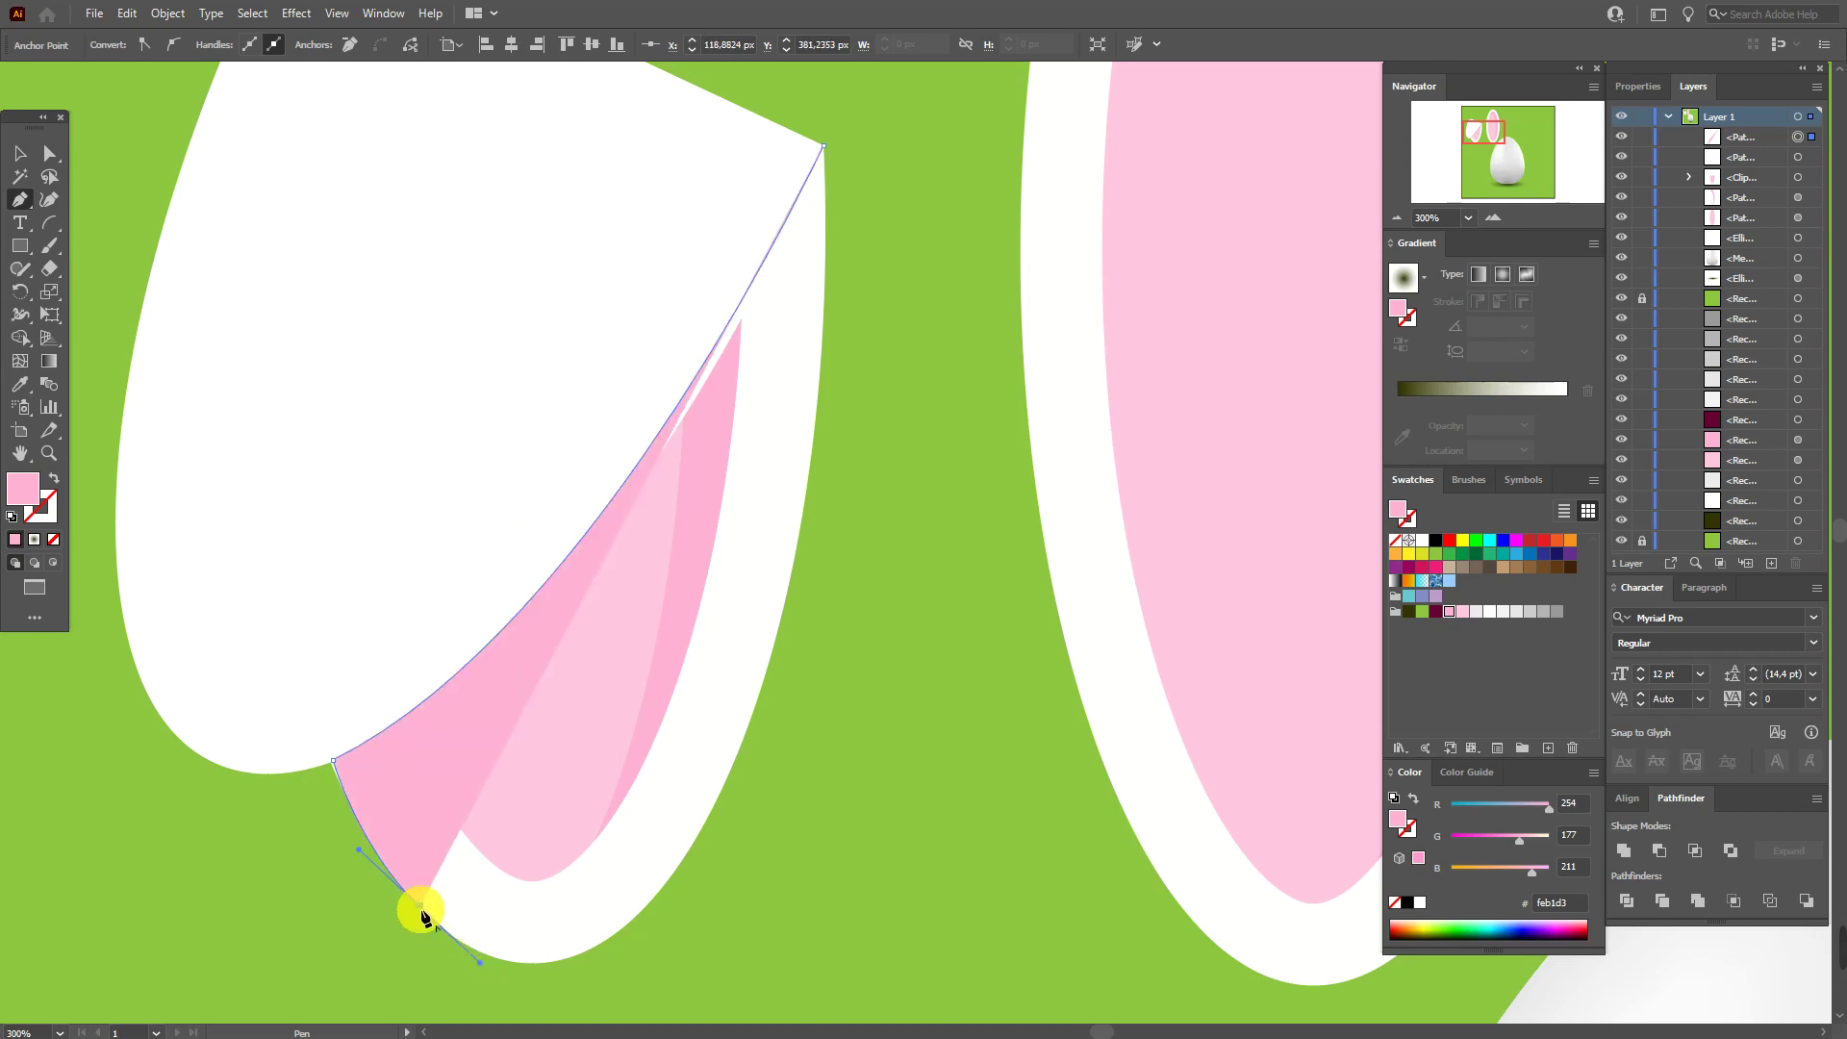
left_click(825, 148)
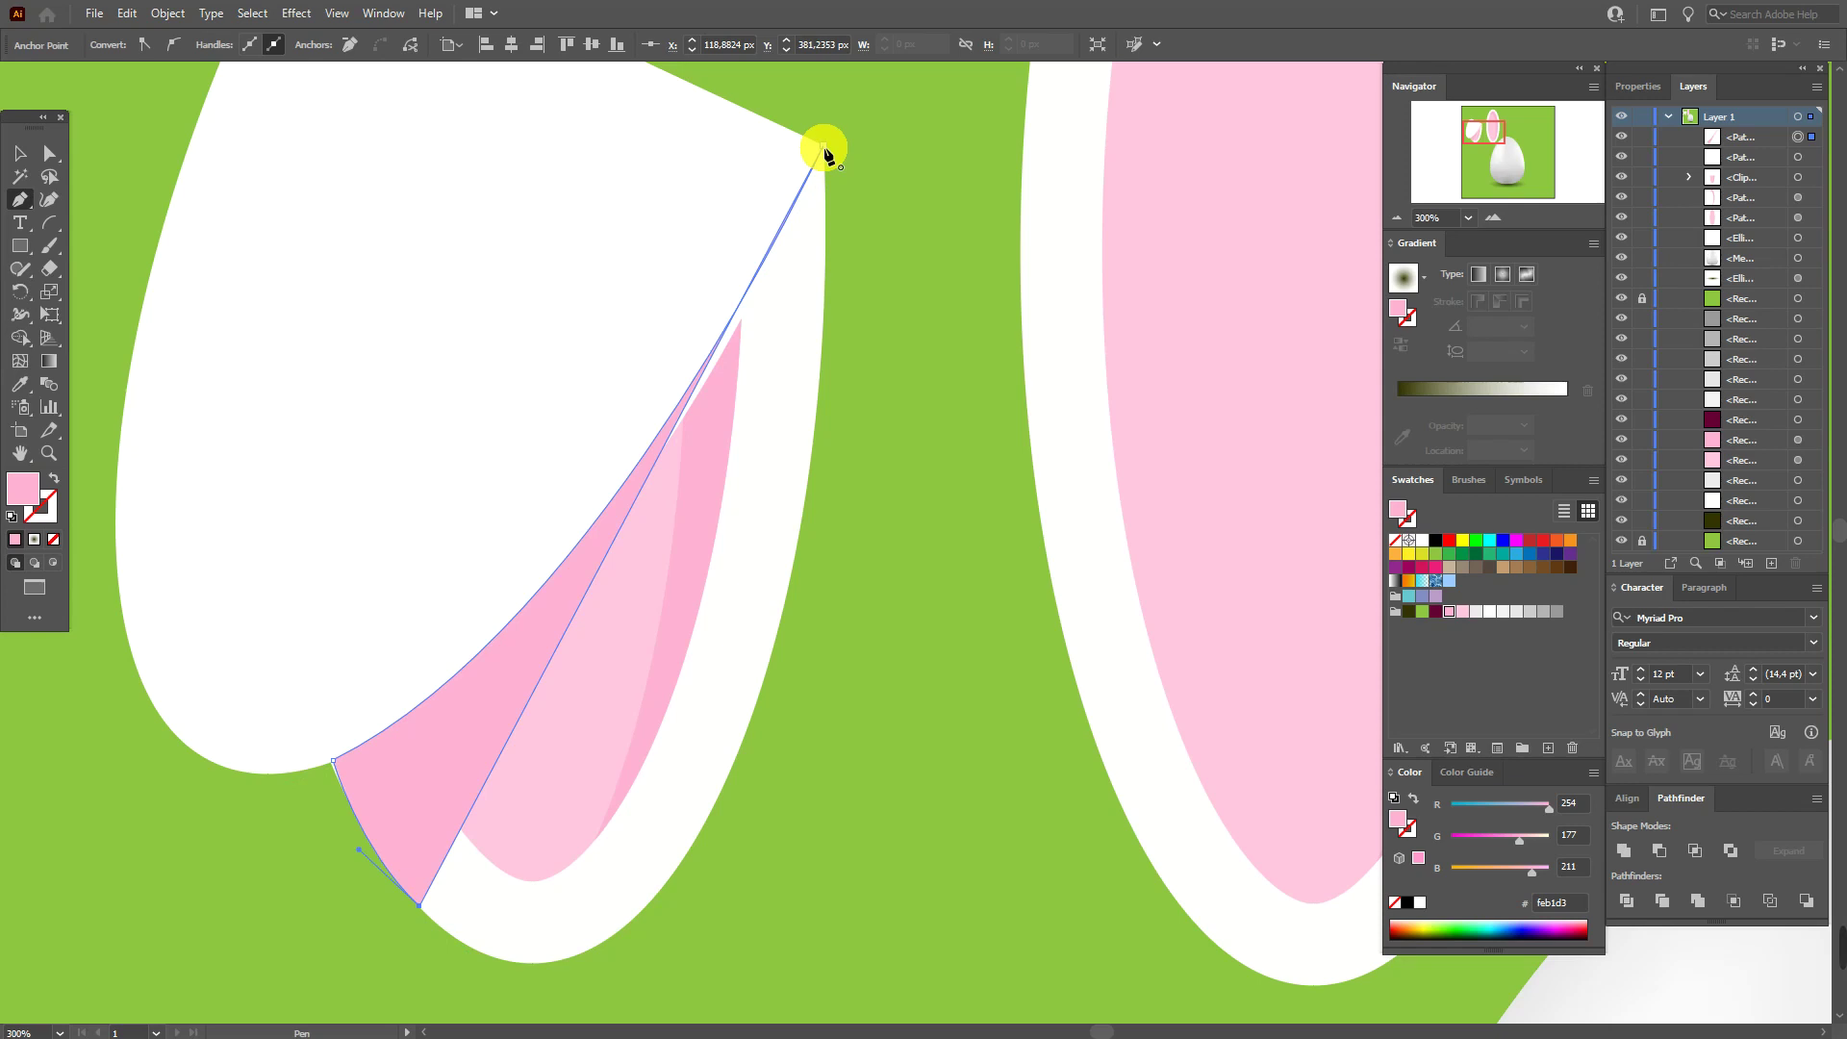
mouse_move(825, 147)
left_mouse_down()
mouse_move(808, 92)
mouse_move(838, 92)
left_mouse_up()
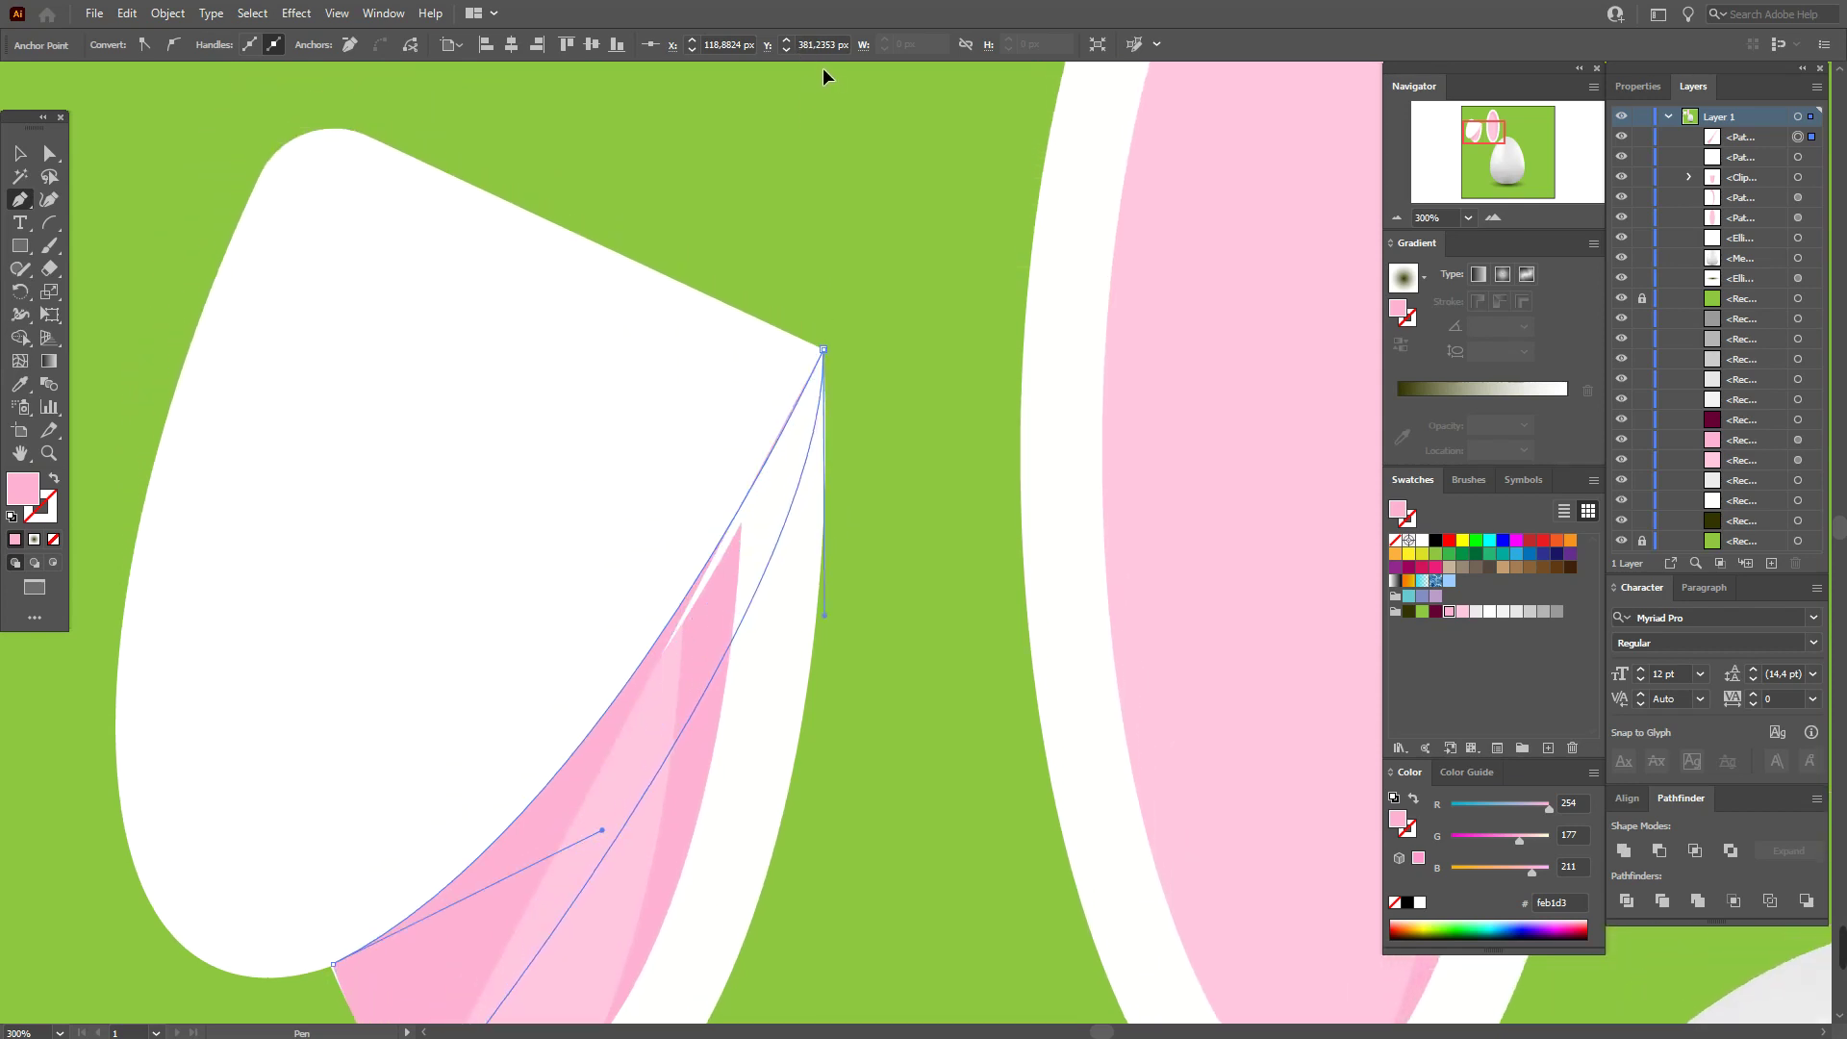
left_click_drag(837, 93, 838, 92)
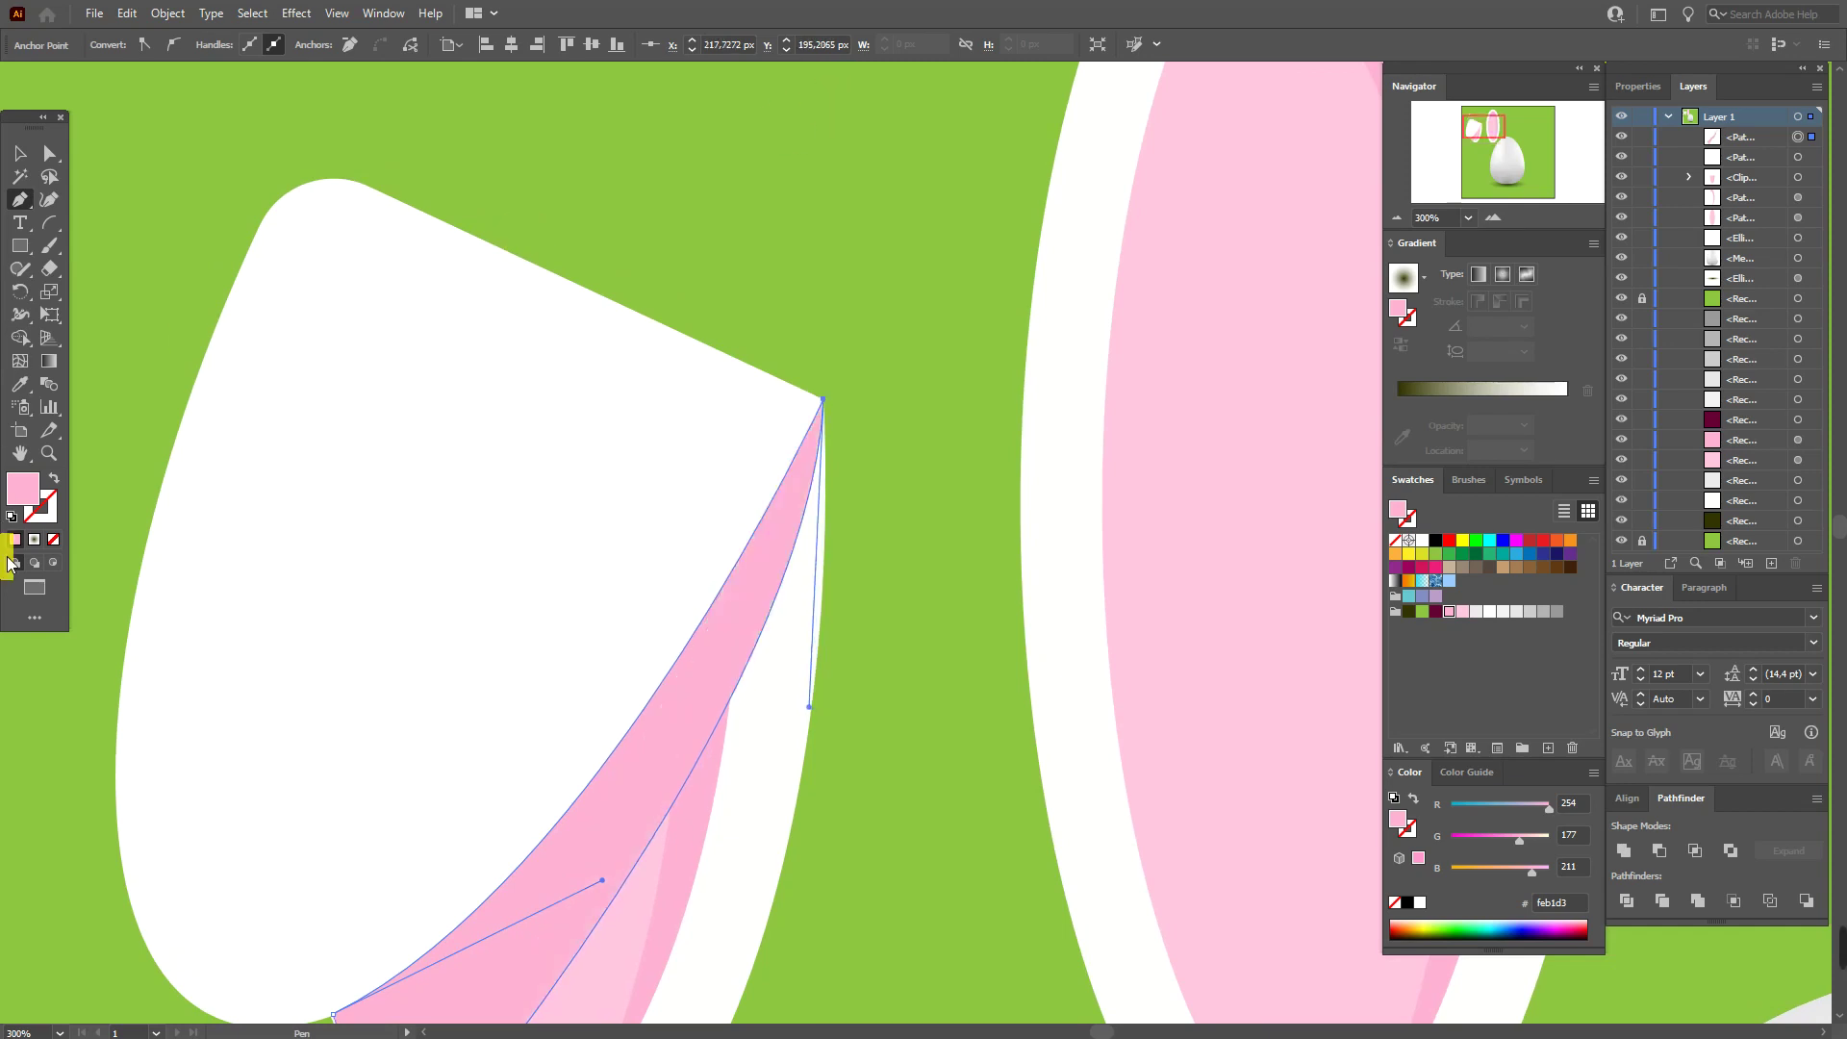
left_click(33, 460)
scroll(640, 476, "down", 3)
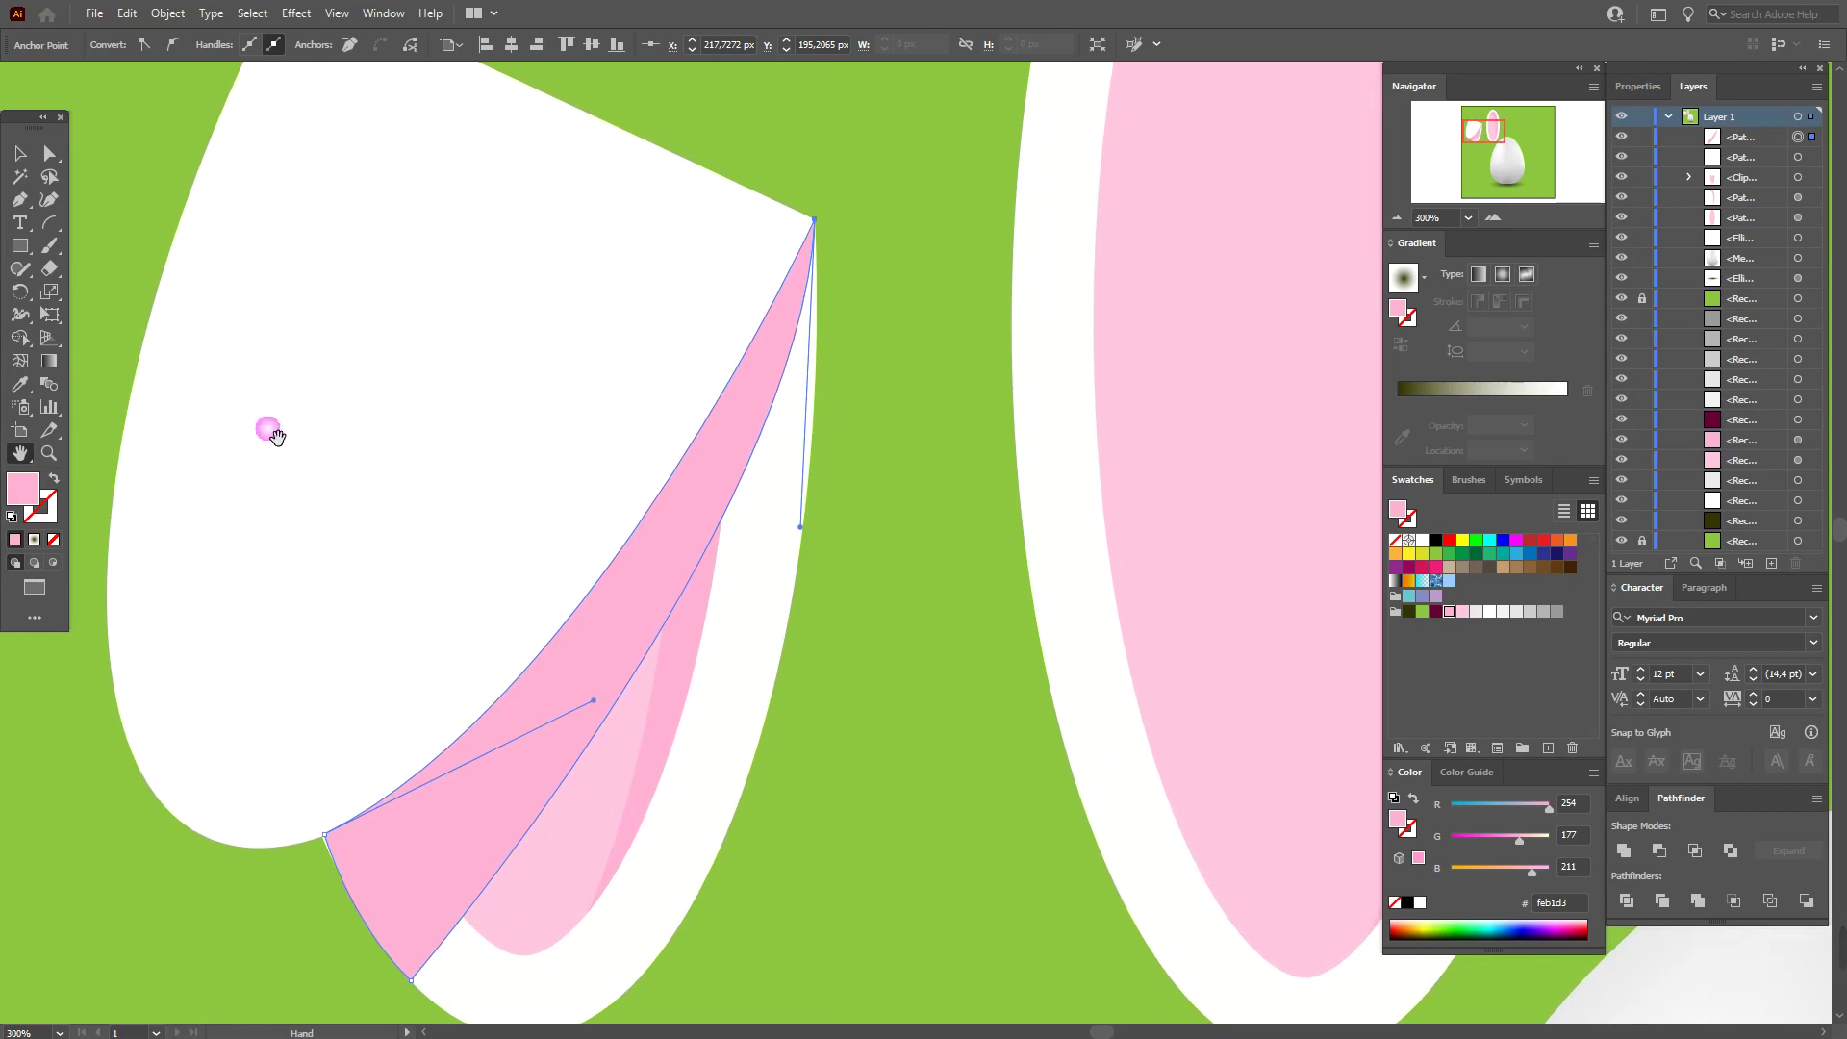
left_click(14, 155)
left_click(834, 149)
Bring the white ear shape to the front with Arrange > Bring to Front
left_click(692, 250)
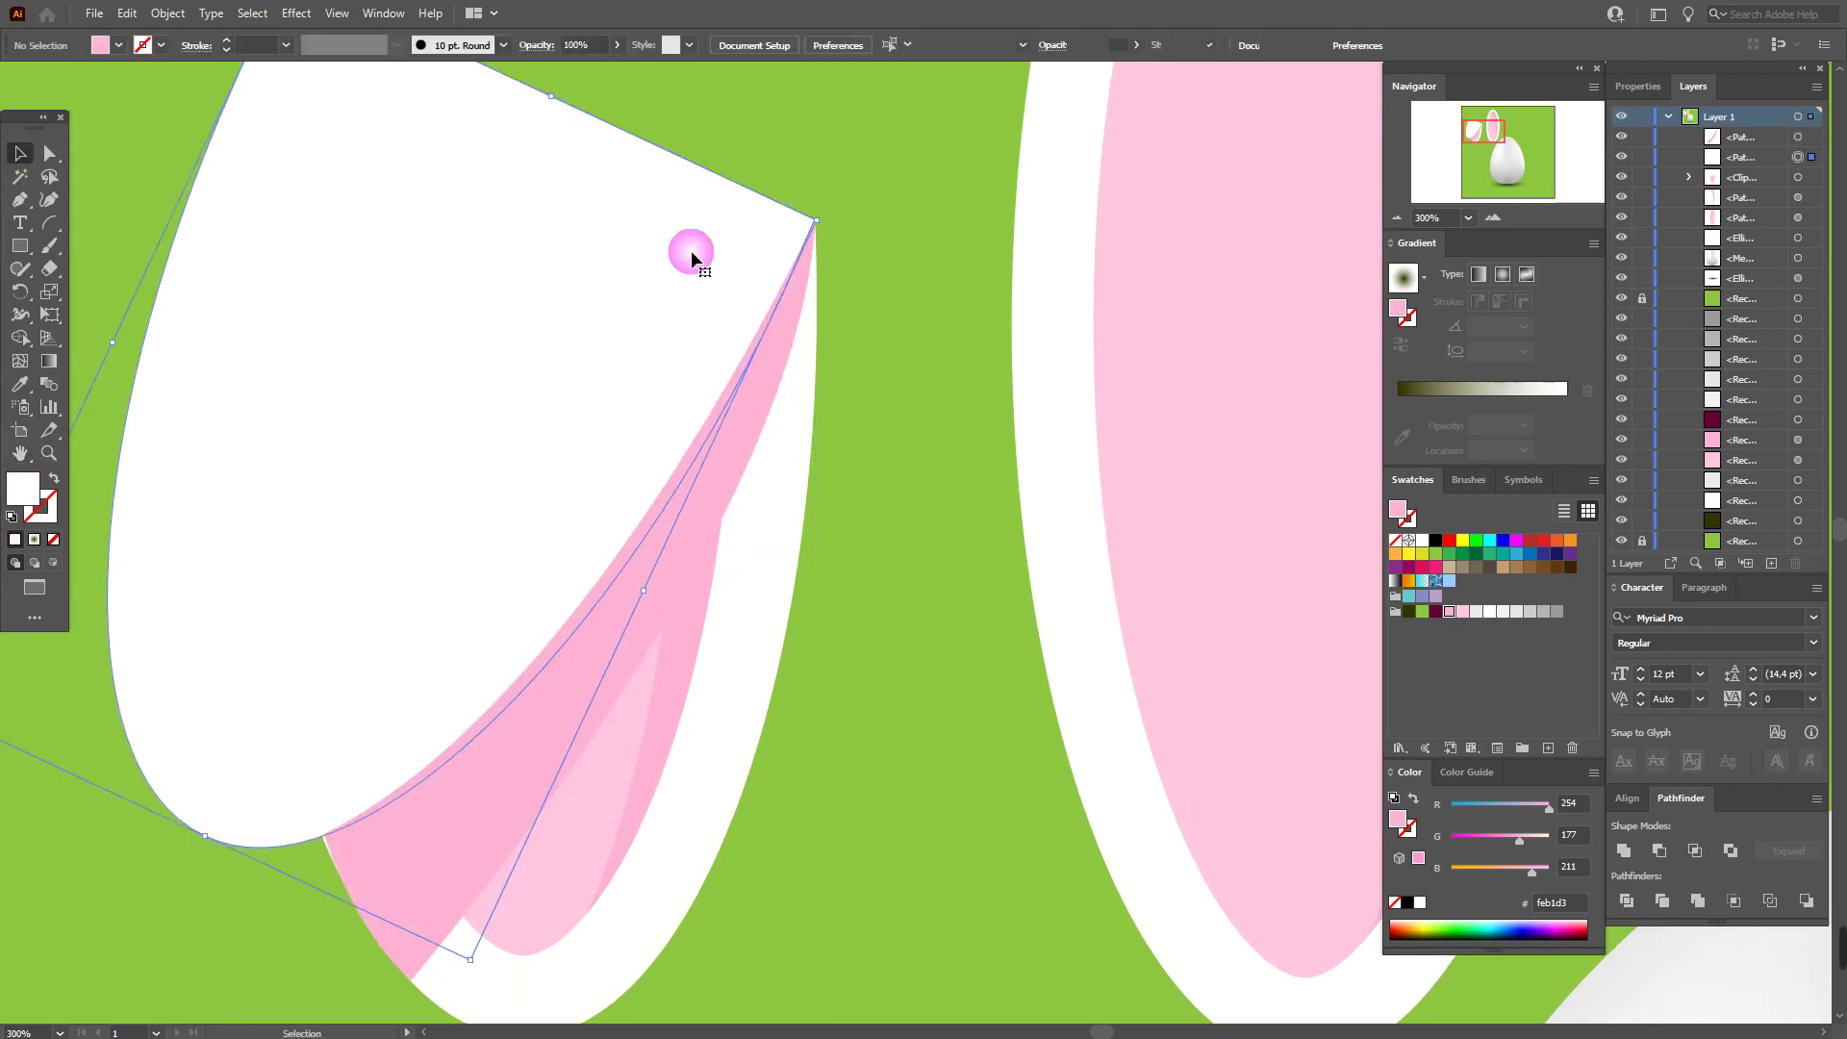
right_click(692, 252)
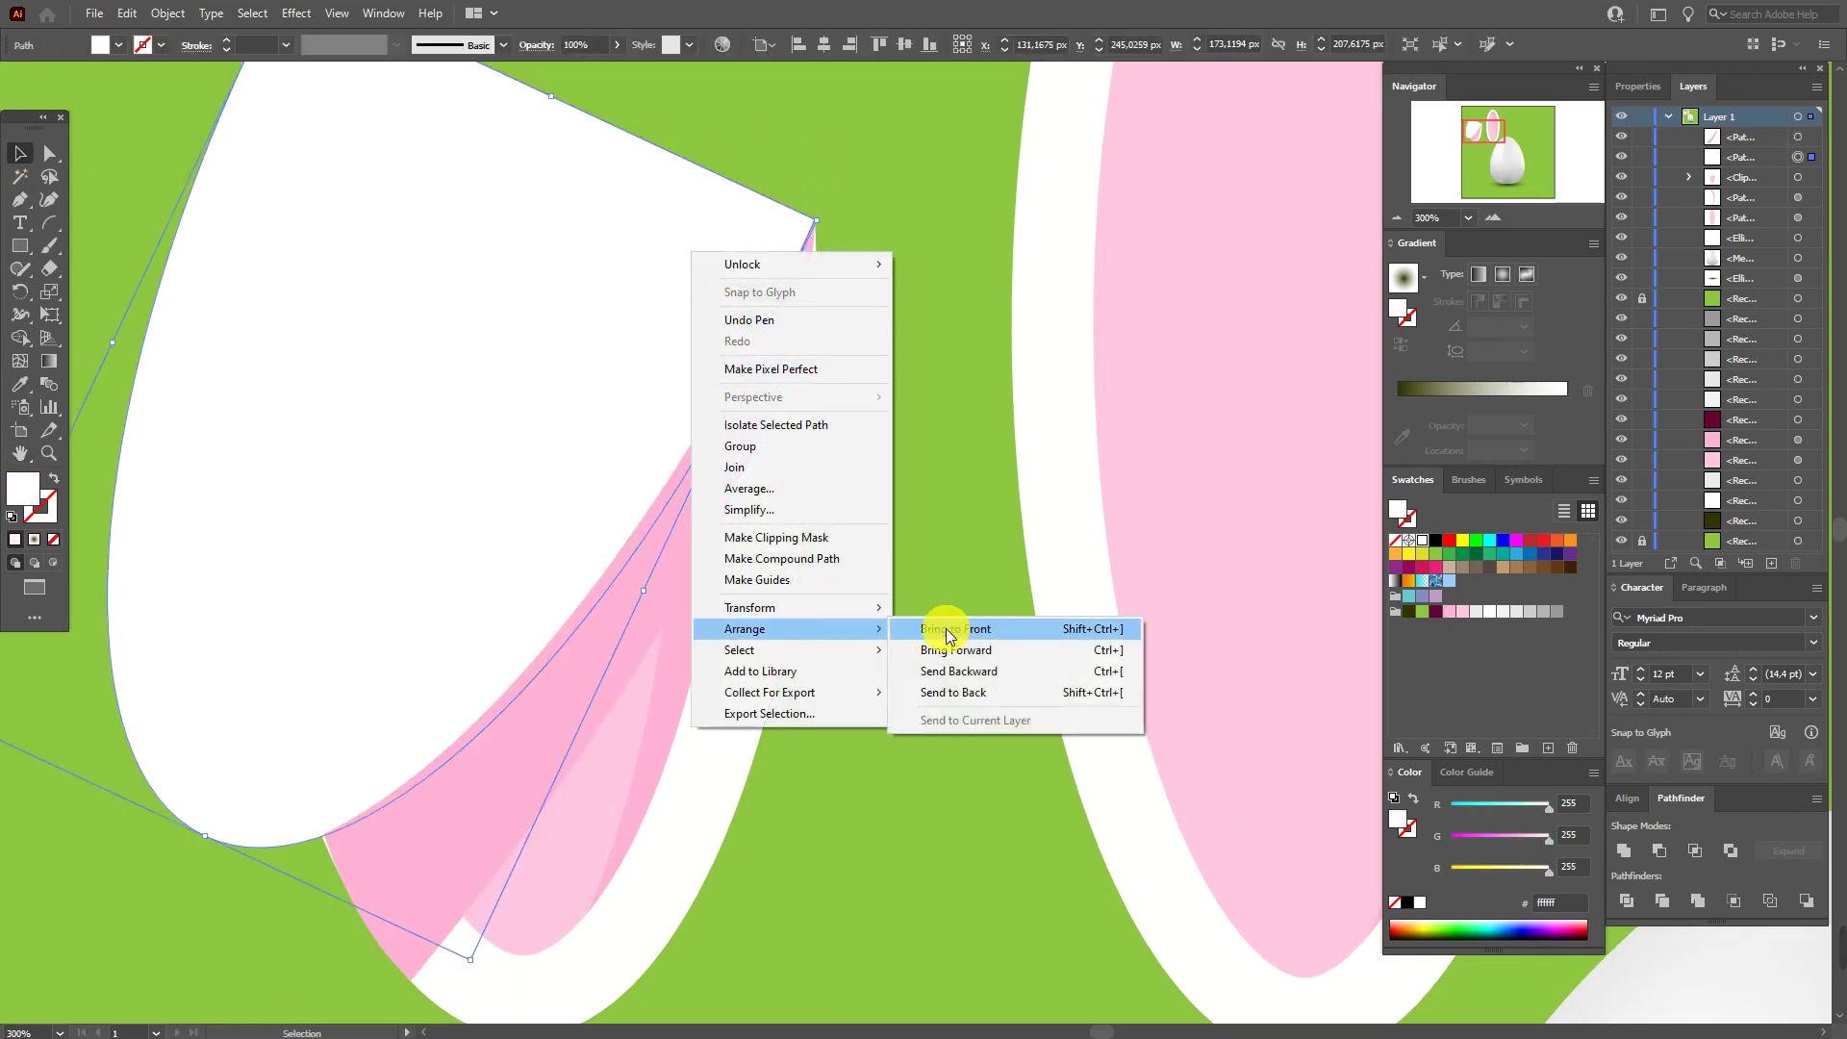
left_click(945, 626)
Set the pink fold shape to Multiply blending at 50% opacity
left_click(609, 654)
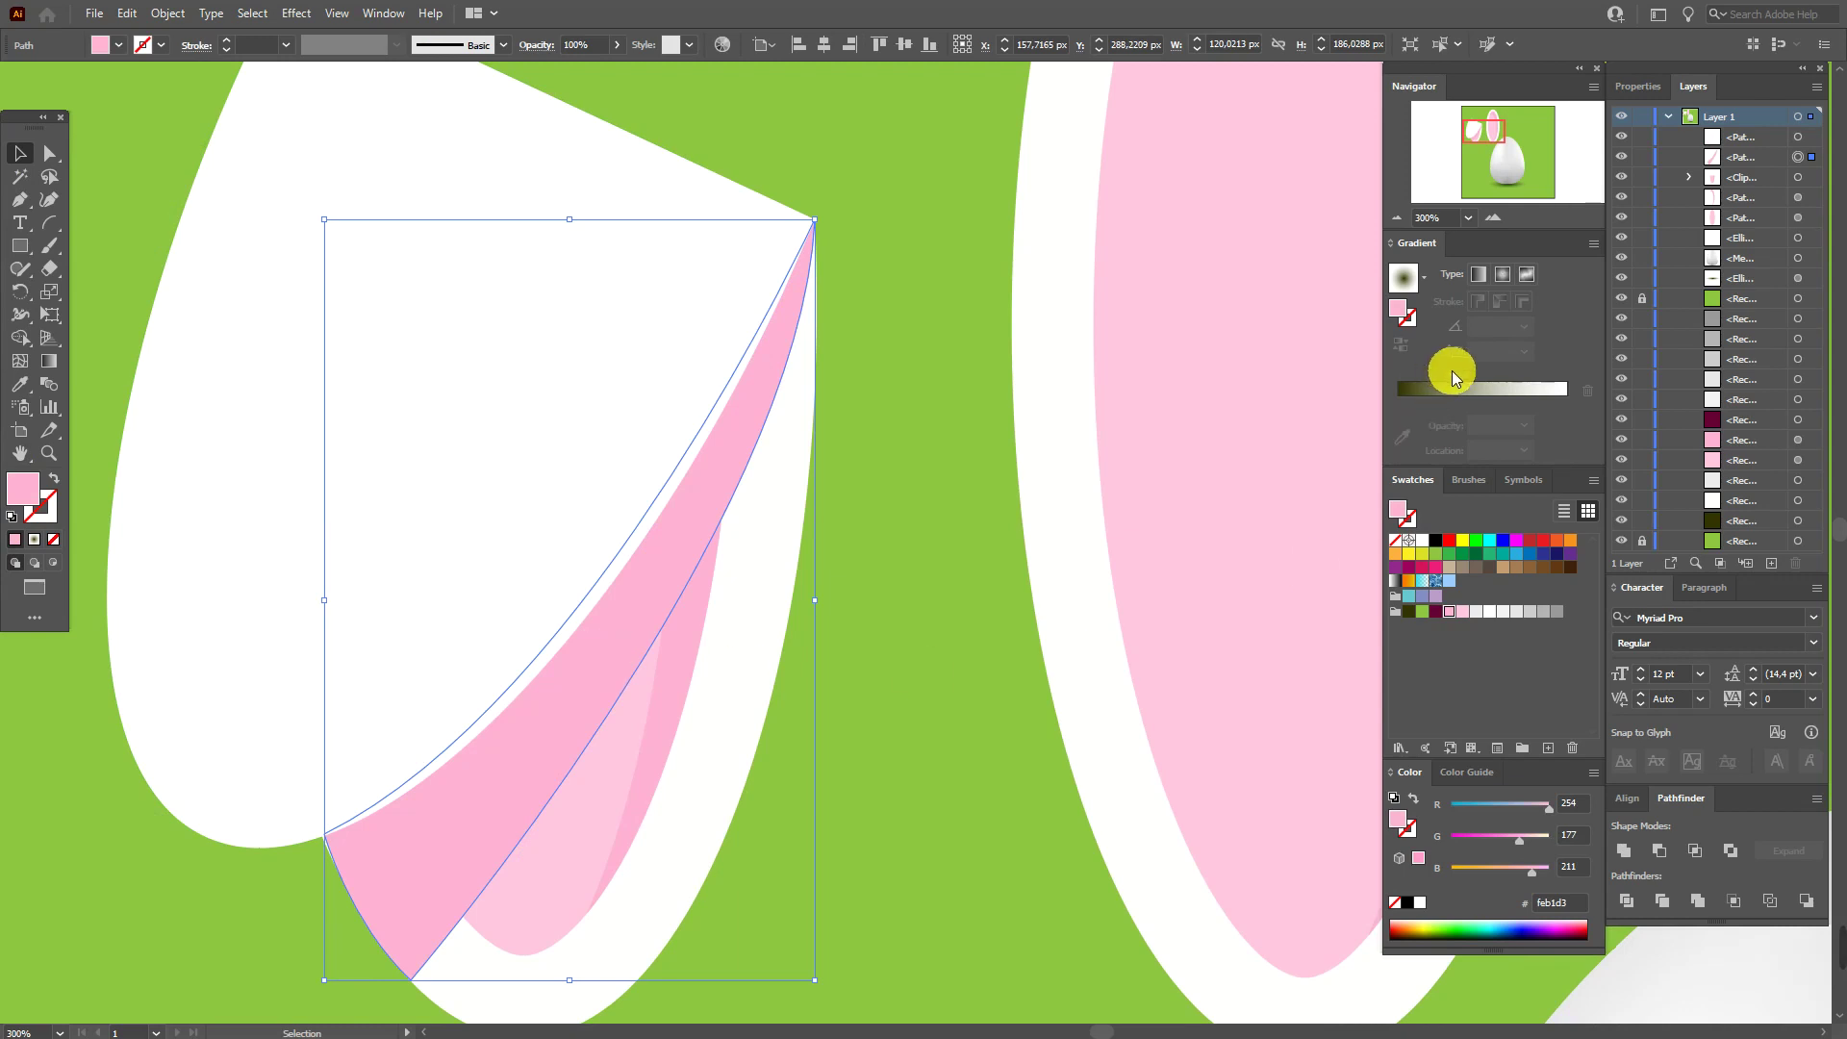
left_click(1637, 86)
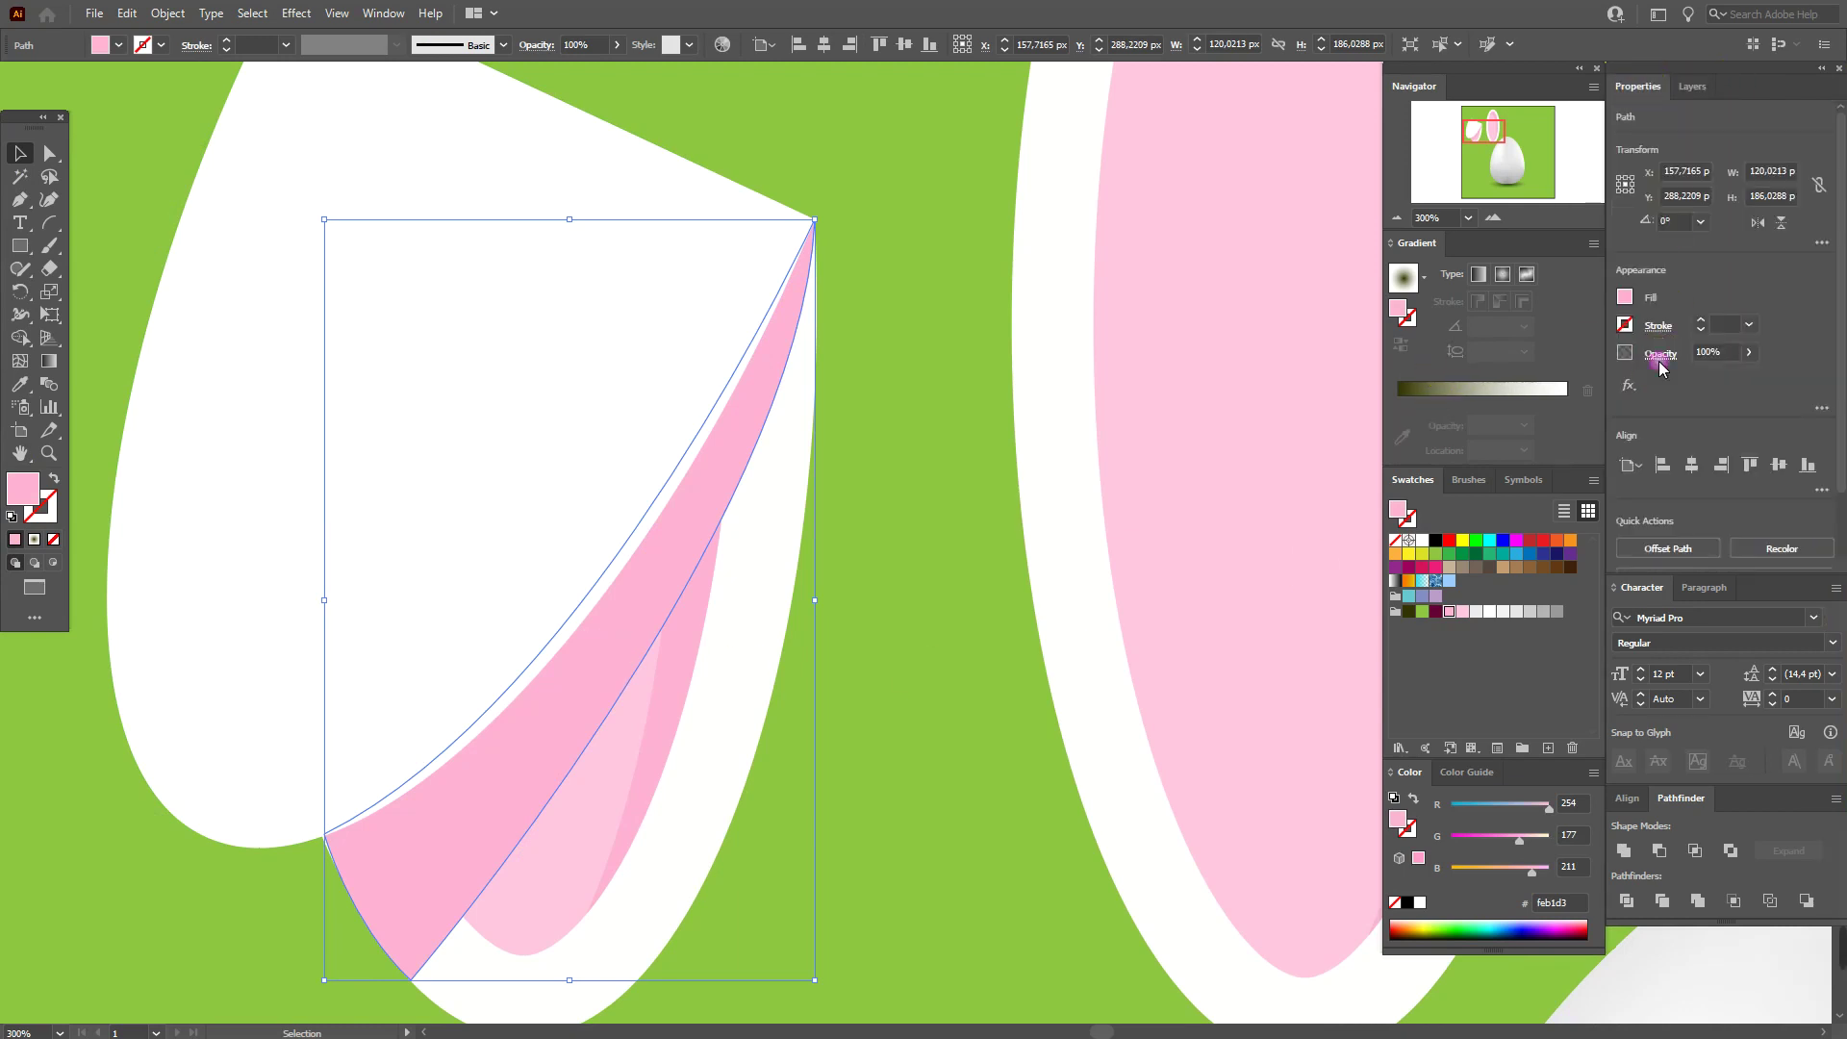
left_click(1656, 358)
left_click(1509, 387)
left_click(1507, 456)
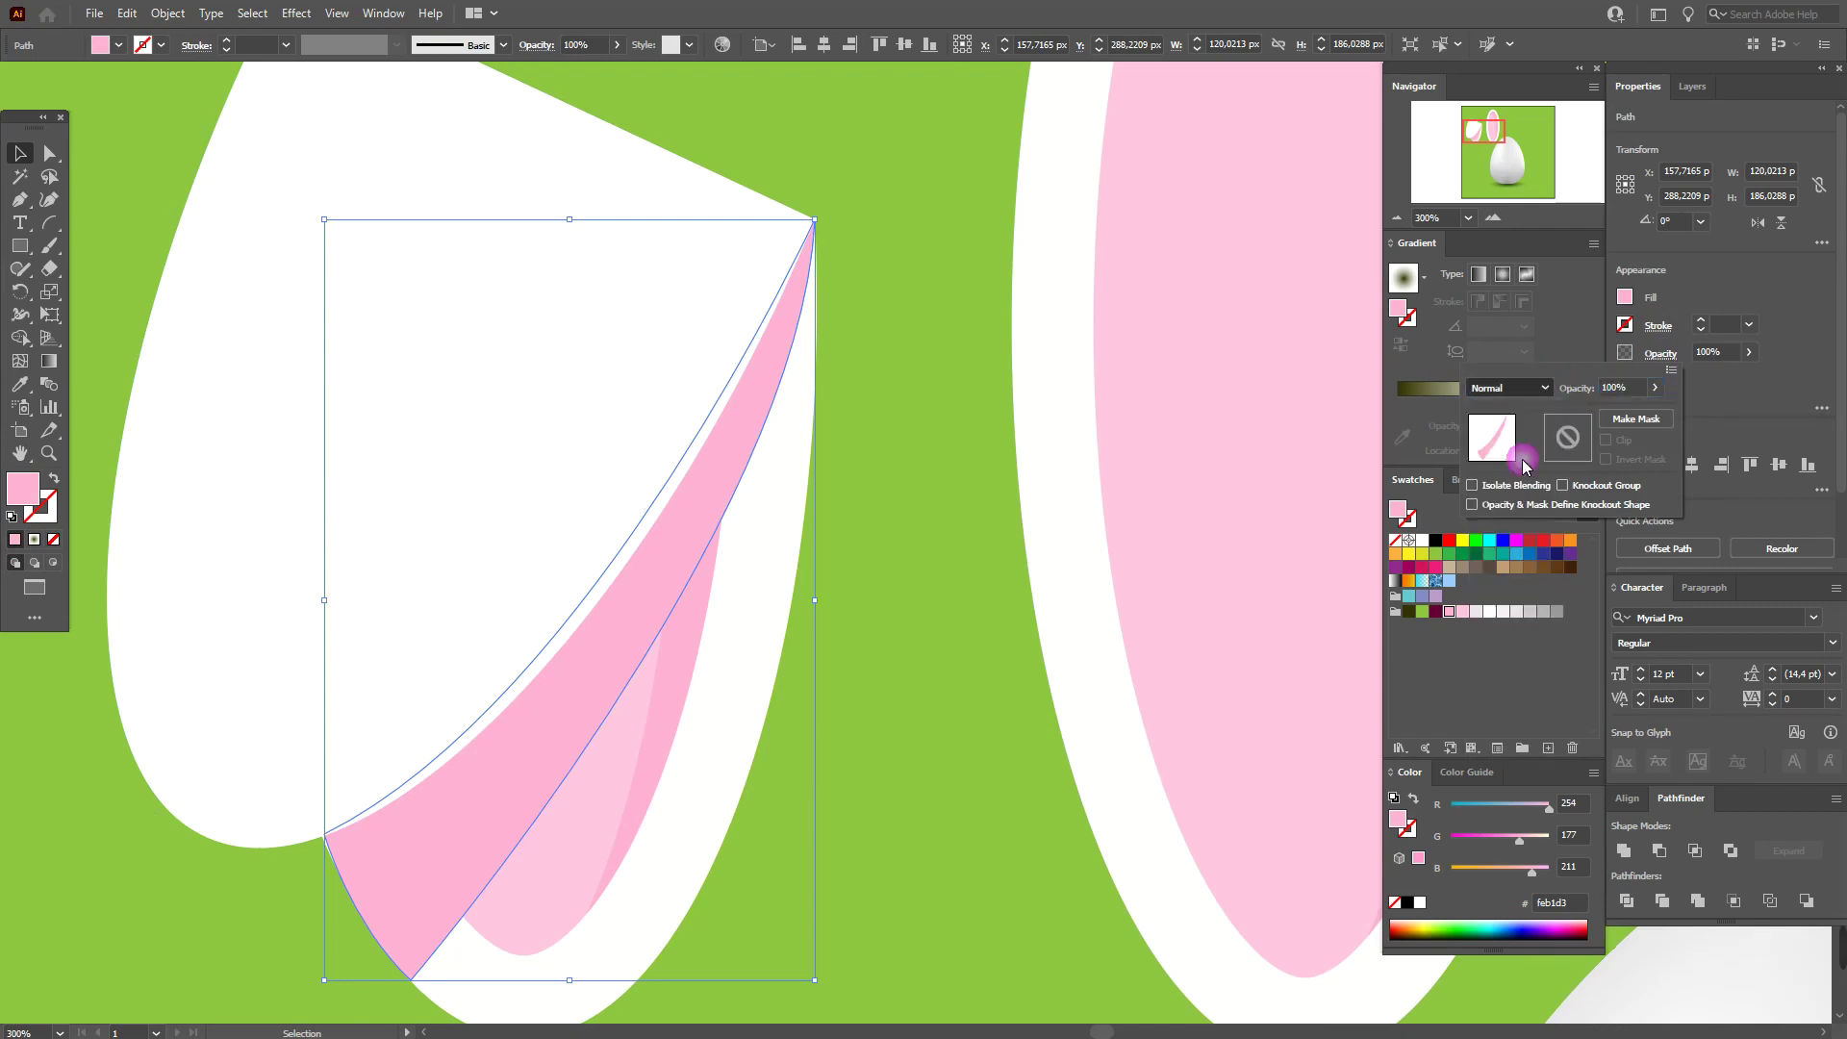
left_click(1708, 352)
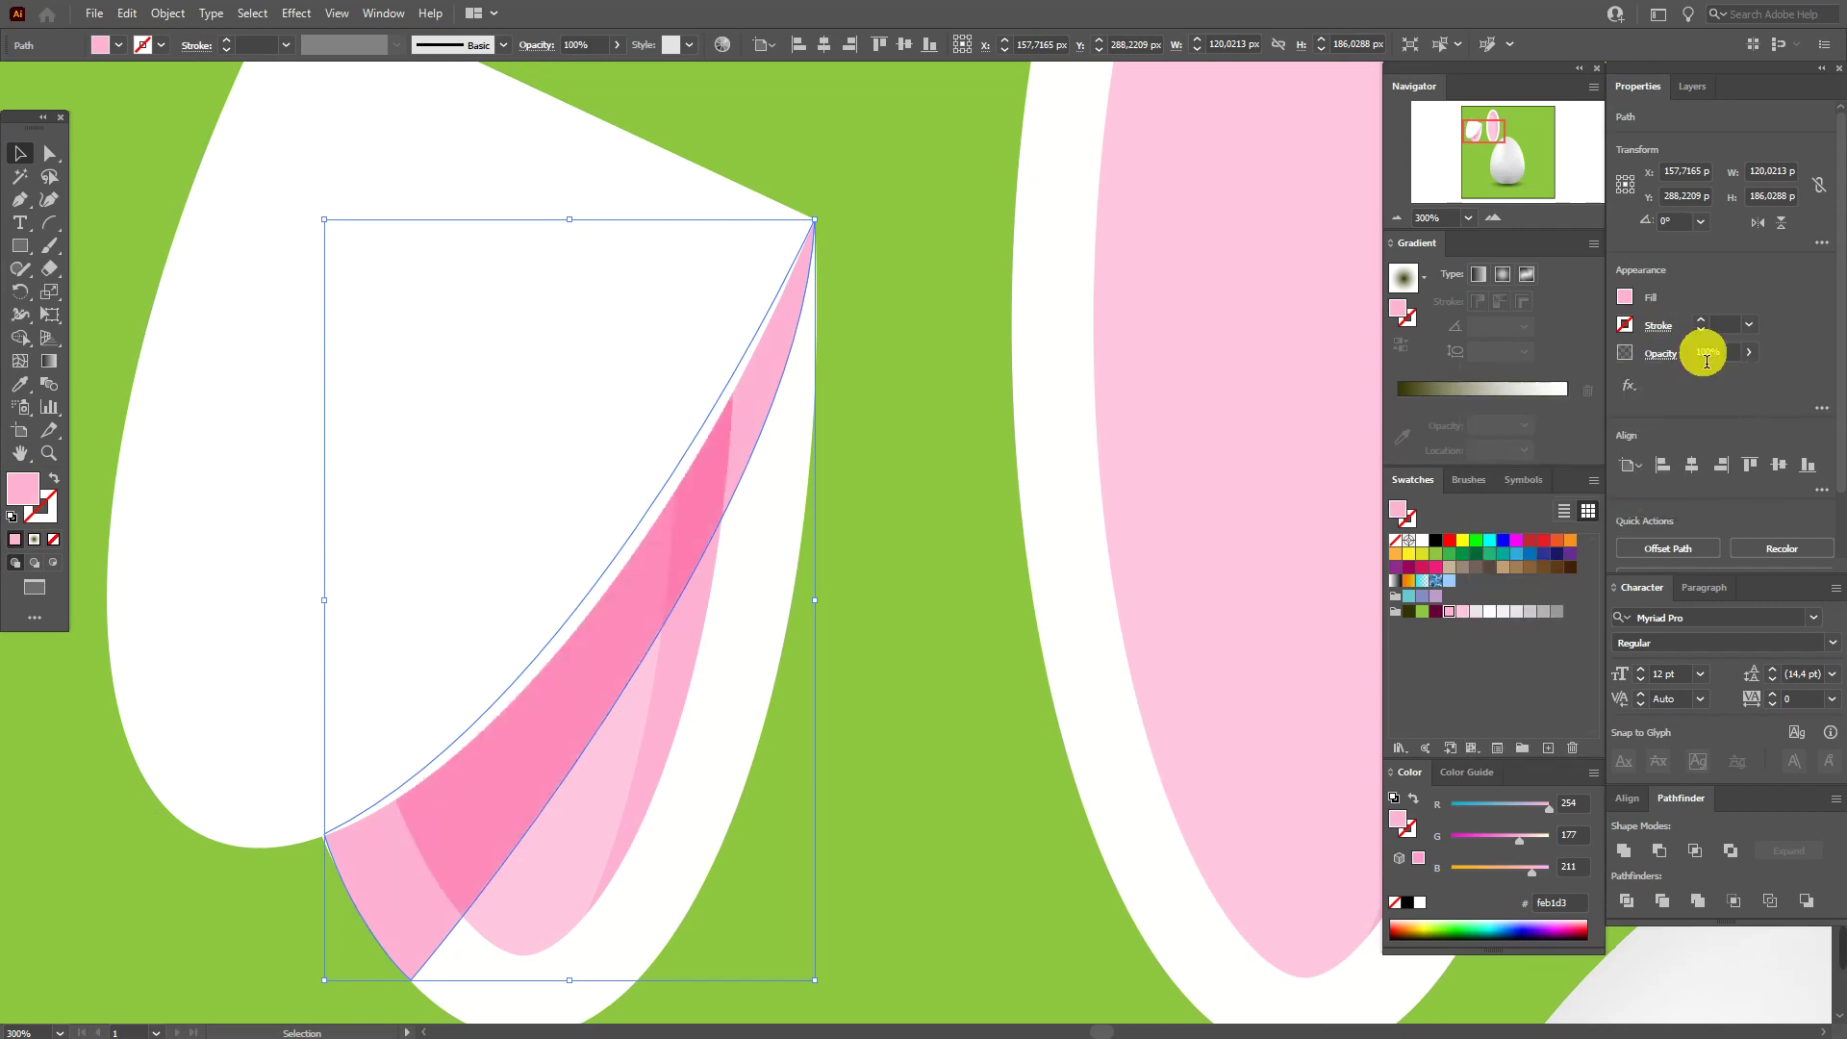
double_click(1708, 352)
type("50")
key("Return")
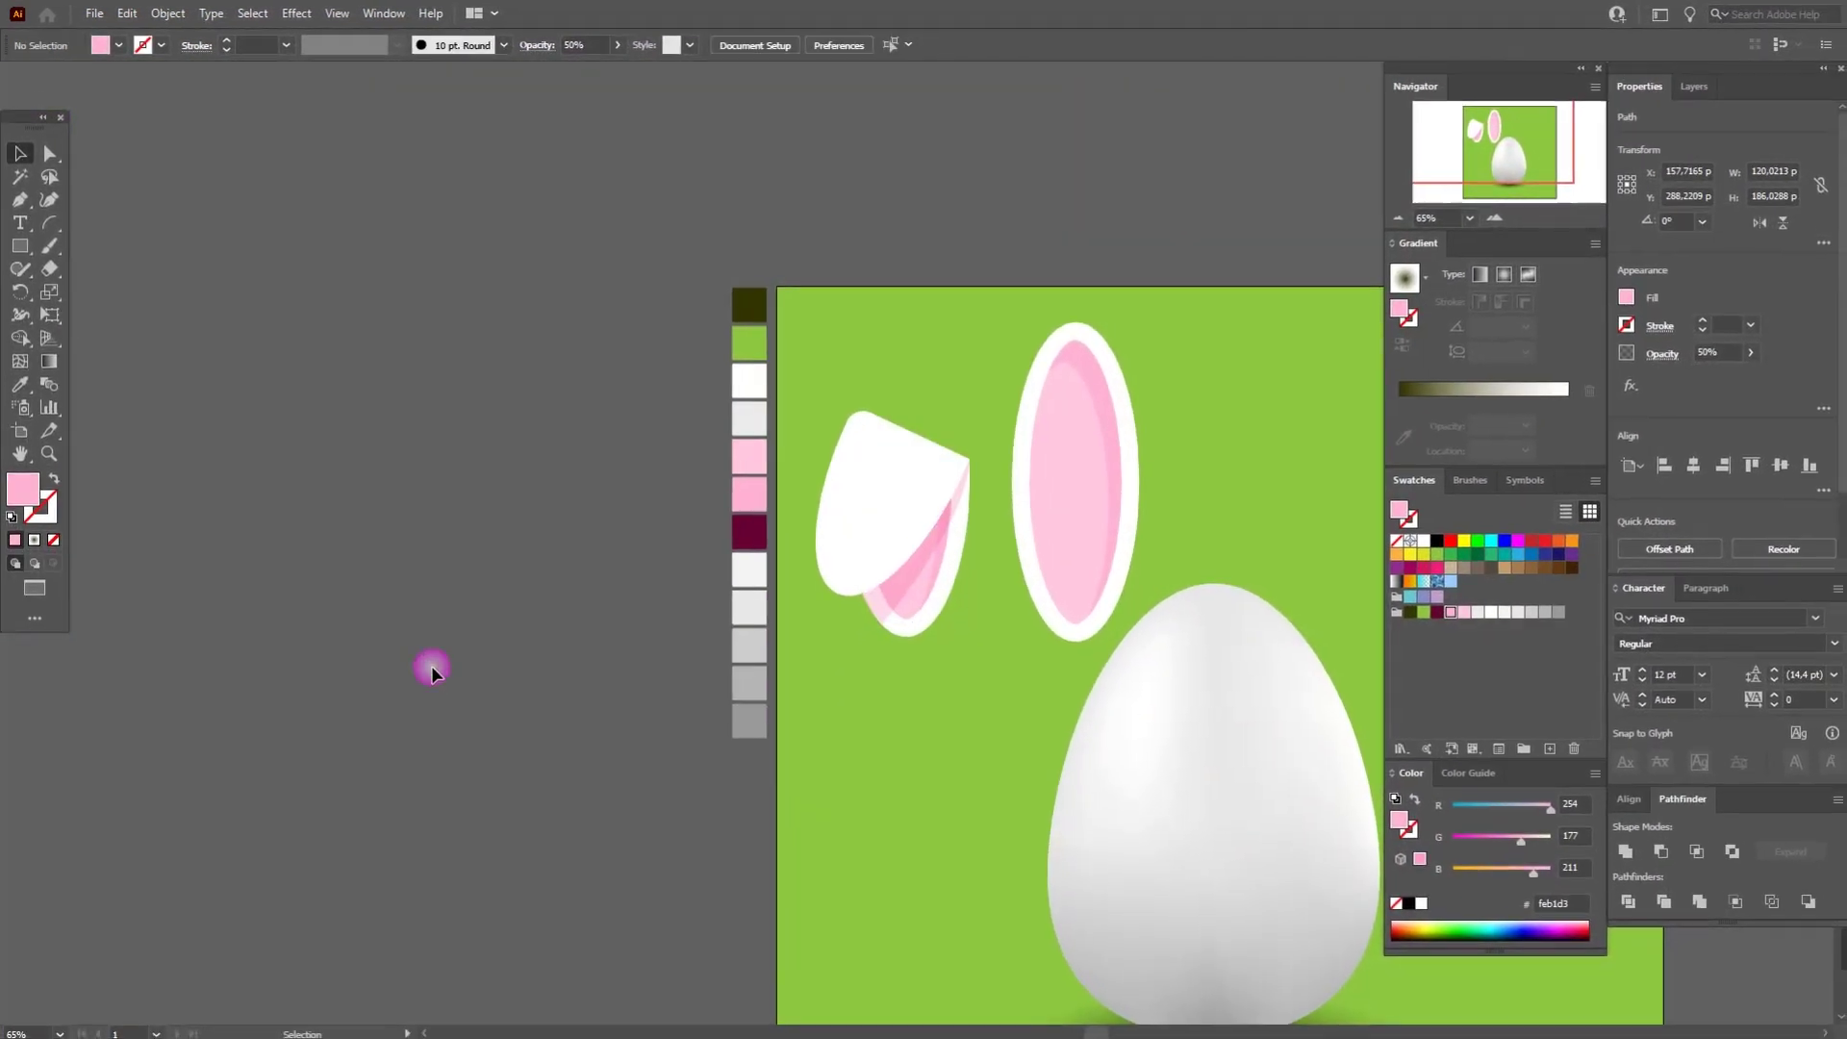
Pan to fit the whole artboard in view and select the right ear's pink inner part
left_click(20, 454)
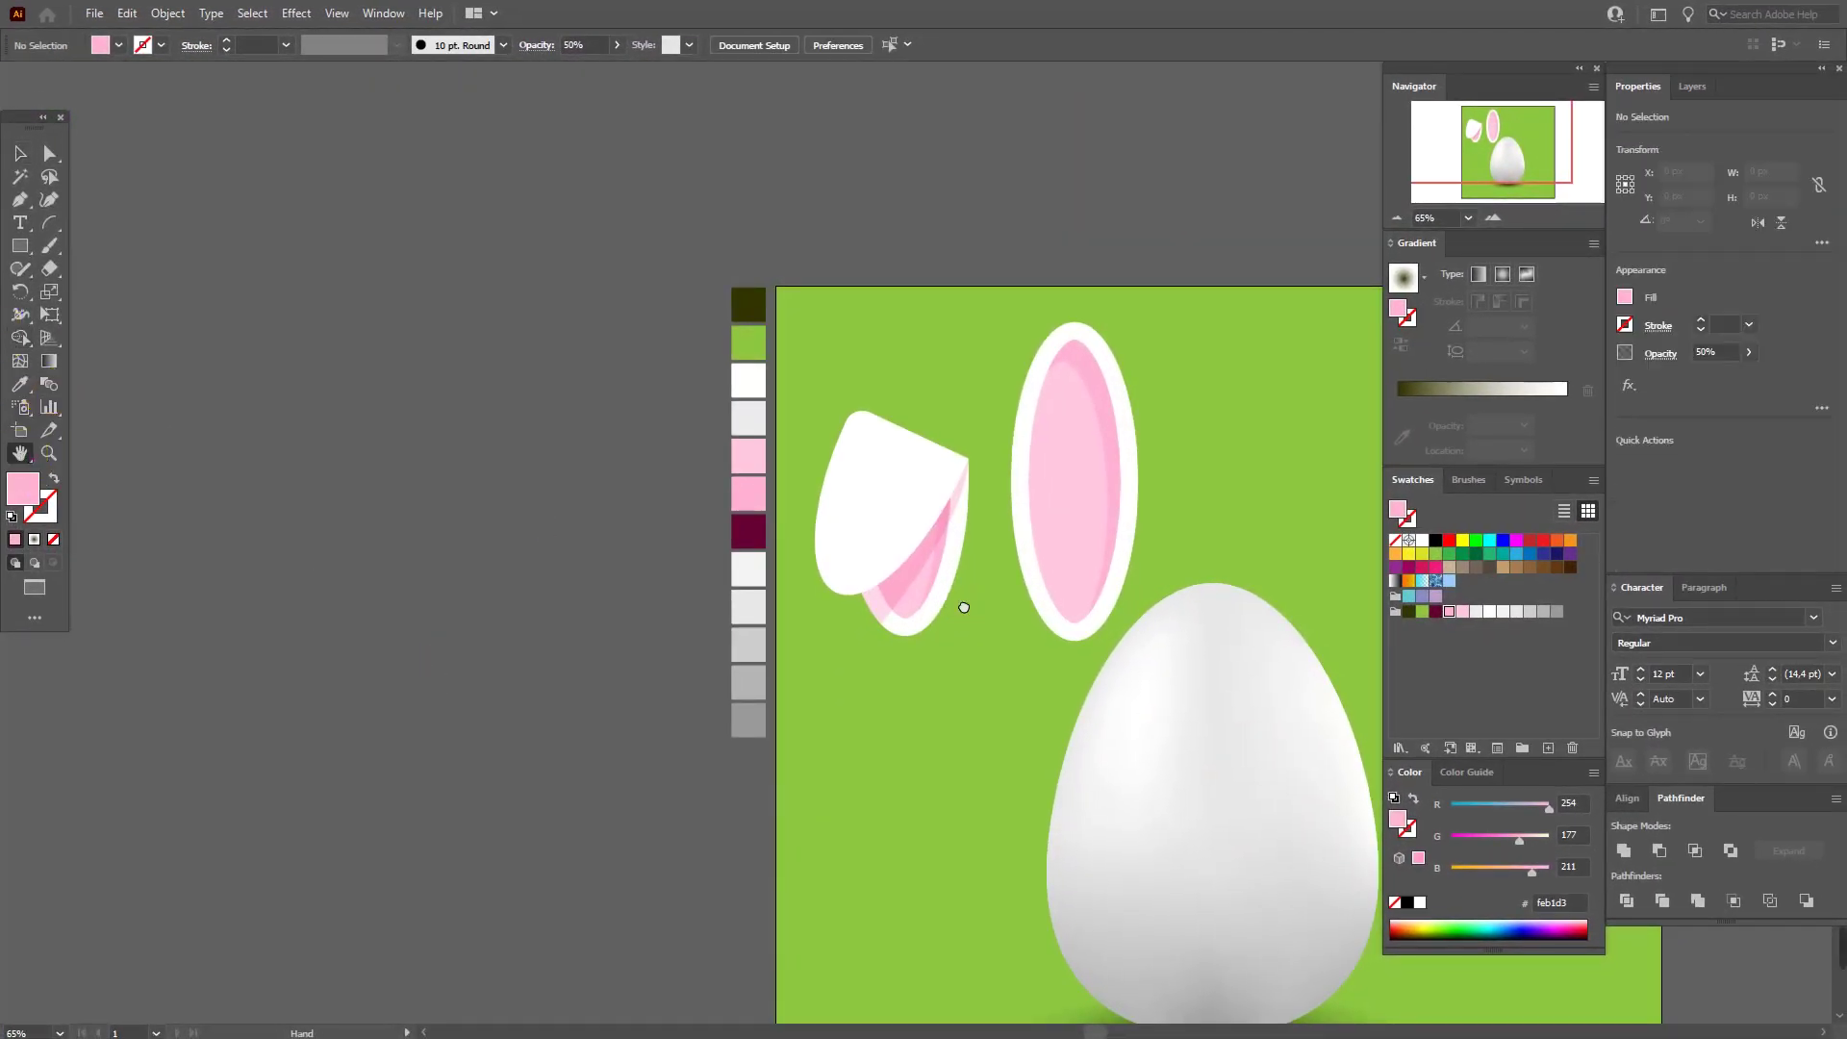
left_click_drag(961, 611, 610, 412)
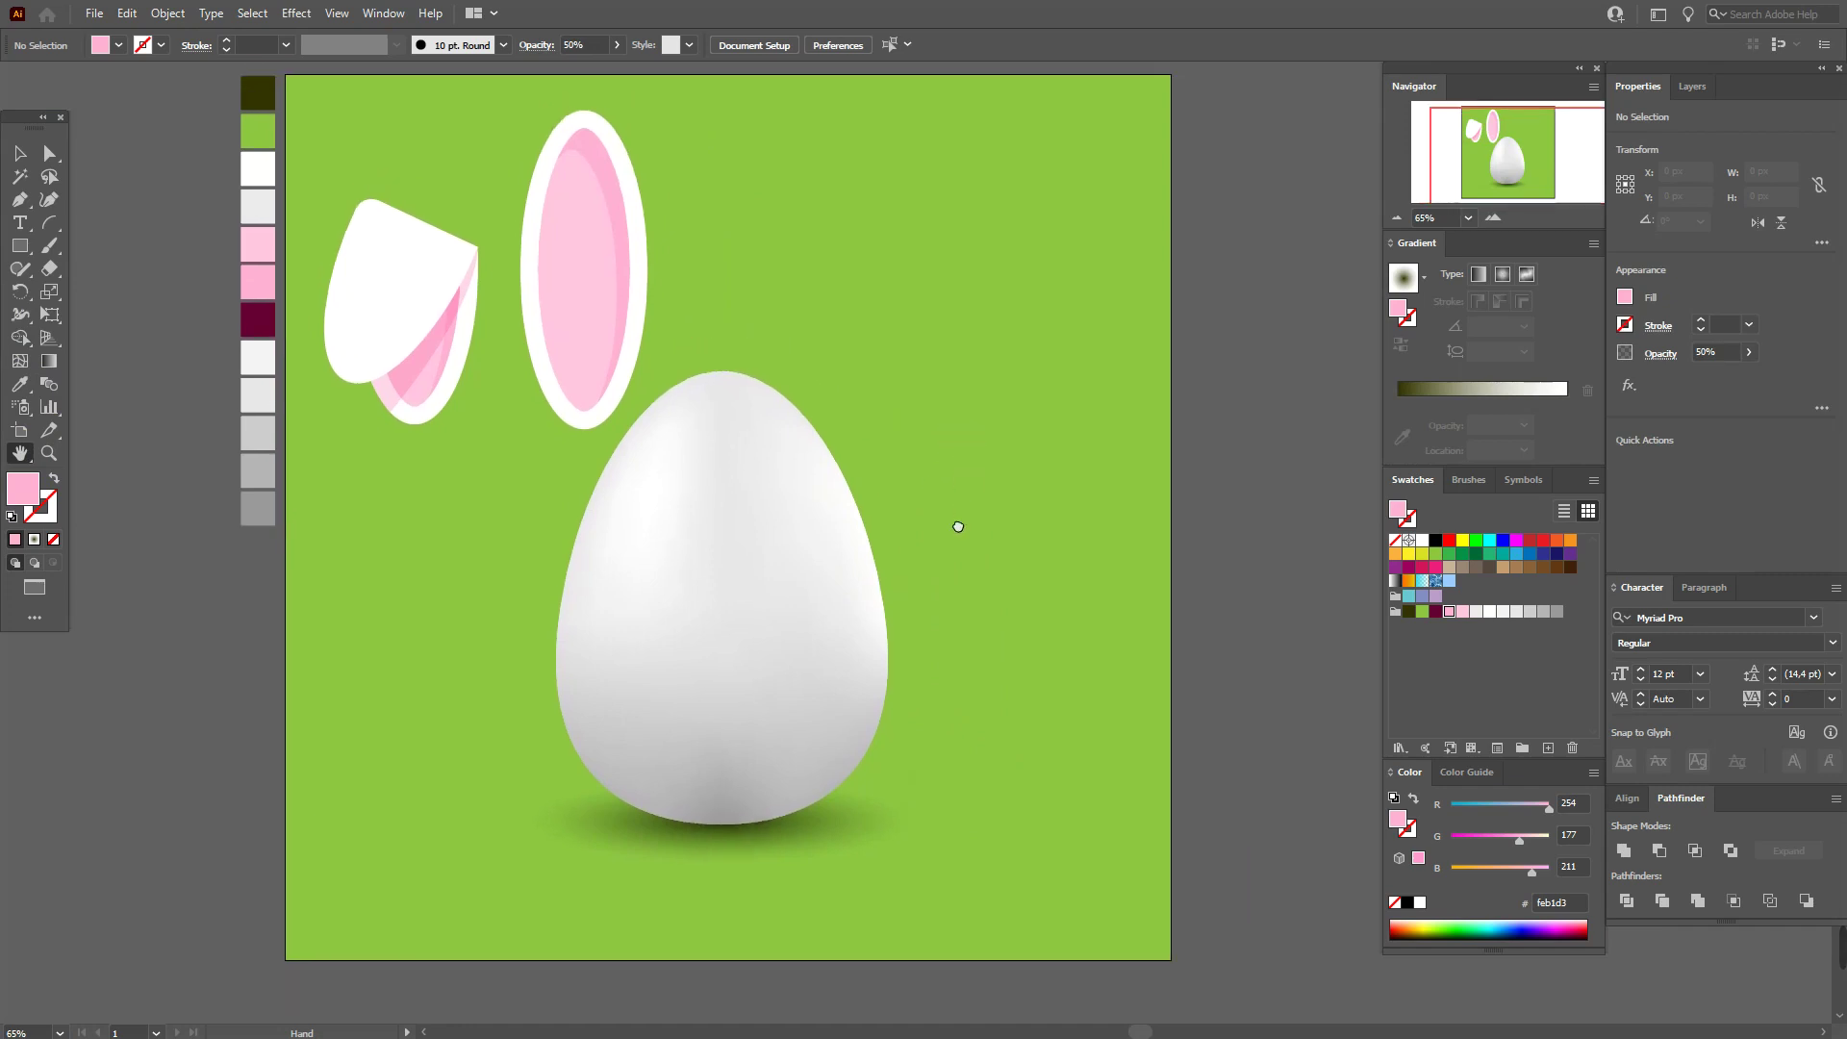
left_click_drag(958, 519, 915, 582)
left_click(20, 154)
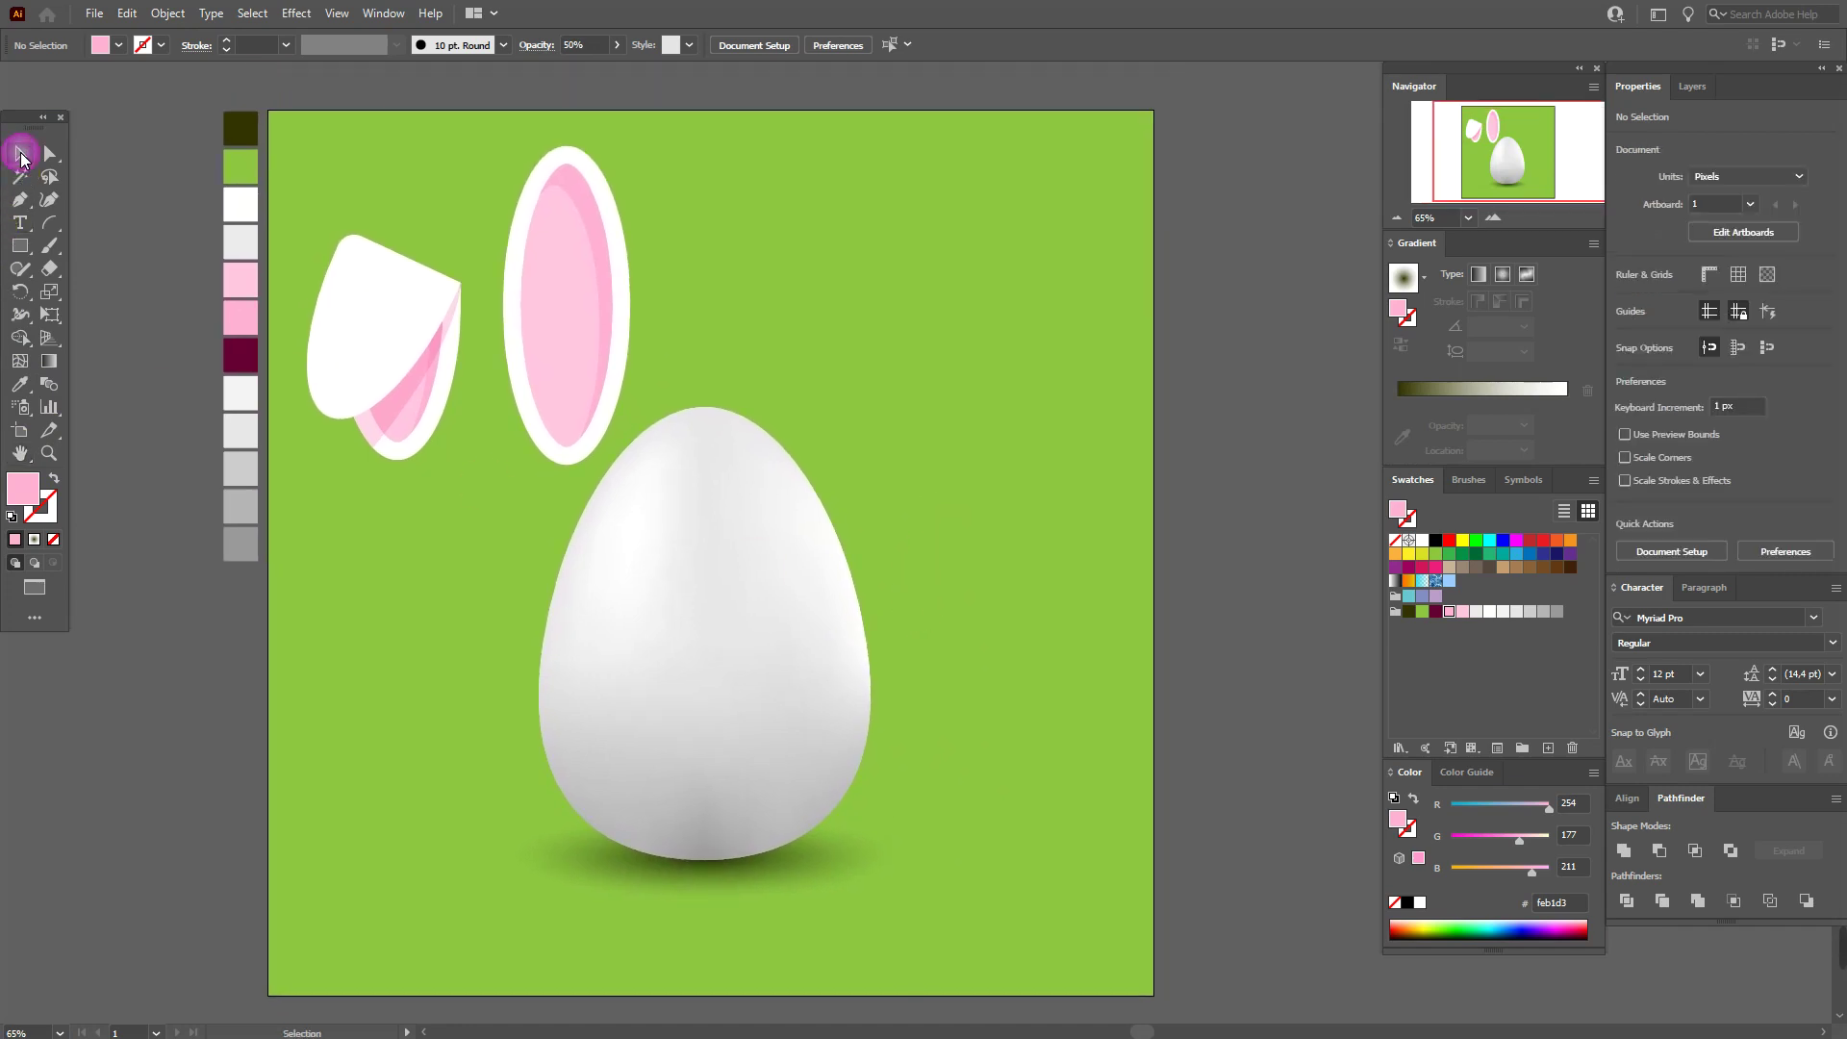
left_click(600, 288)
Group each bunny ear's parts into its own group
left_click(629, 286, "shift")
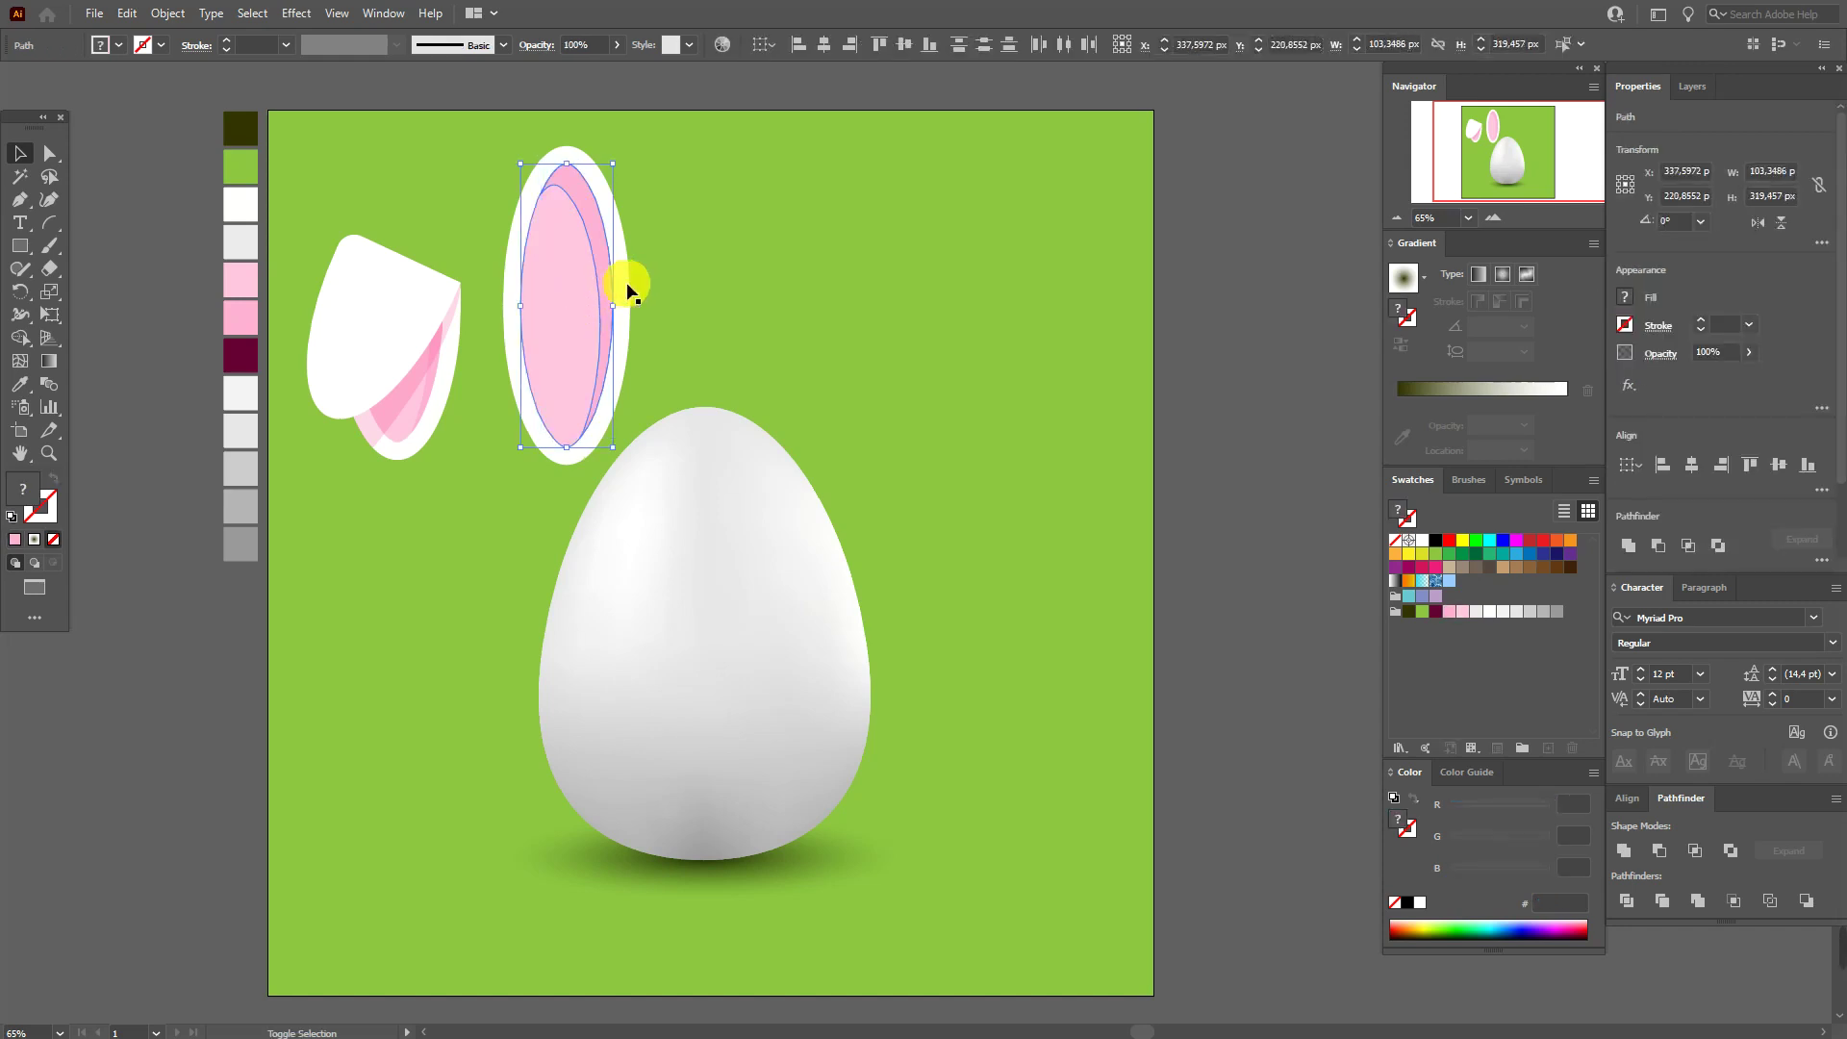
key("ctrl+g")
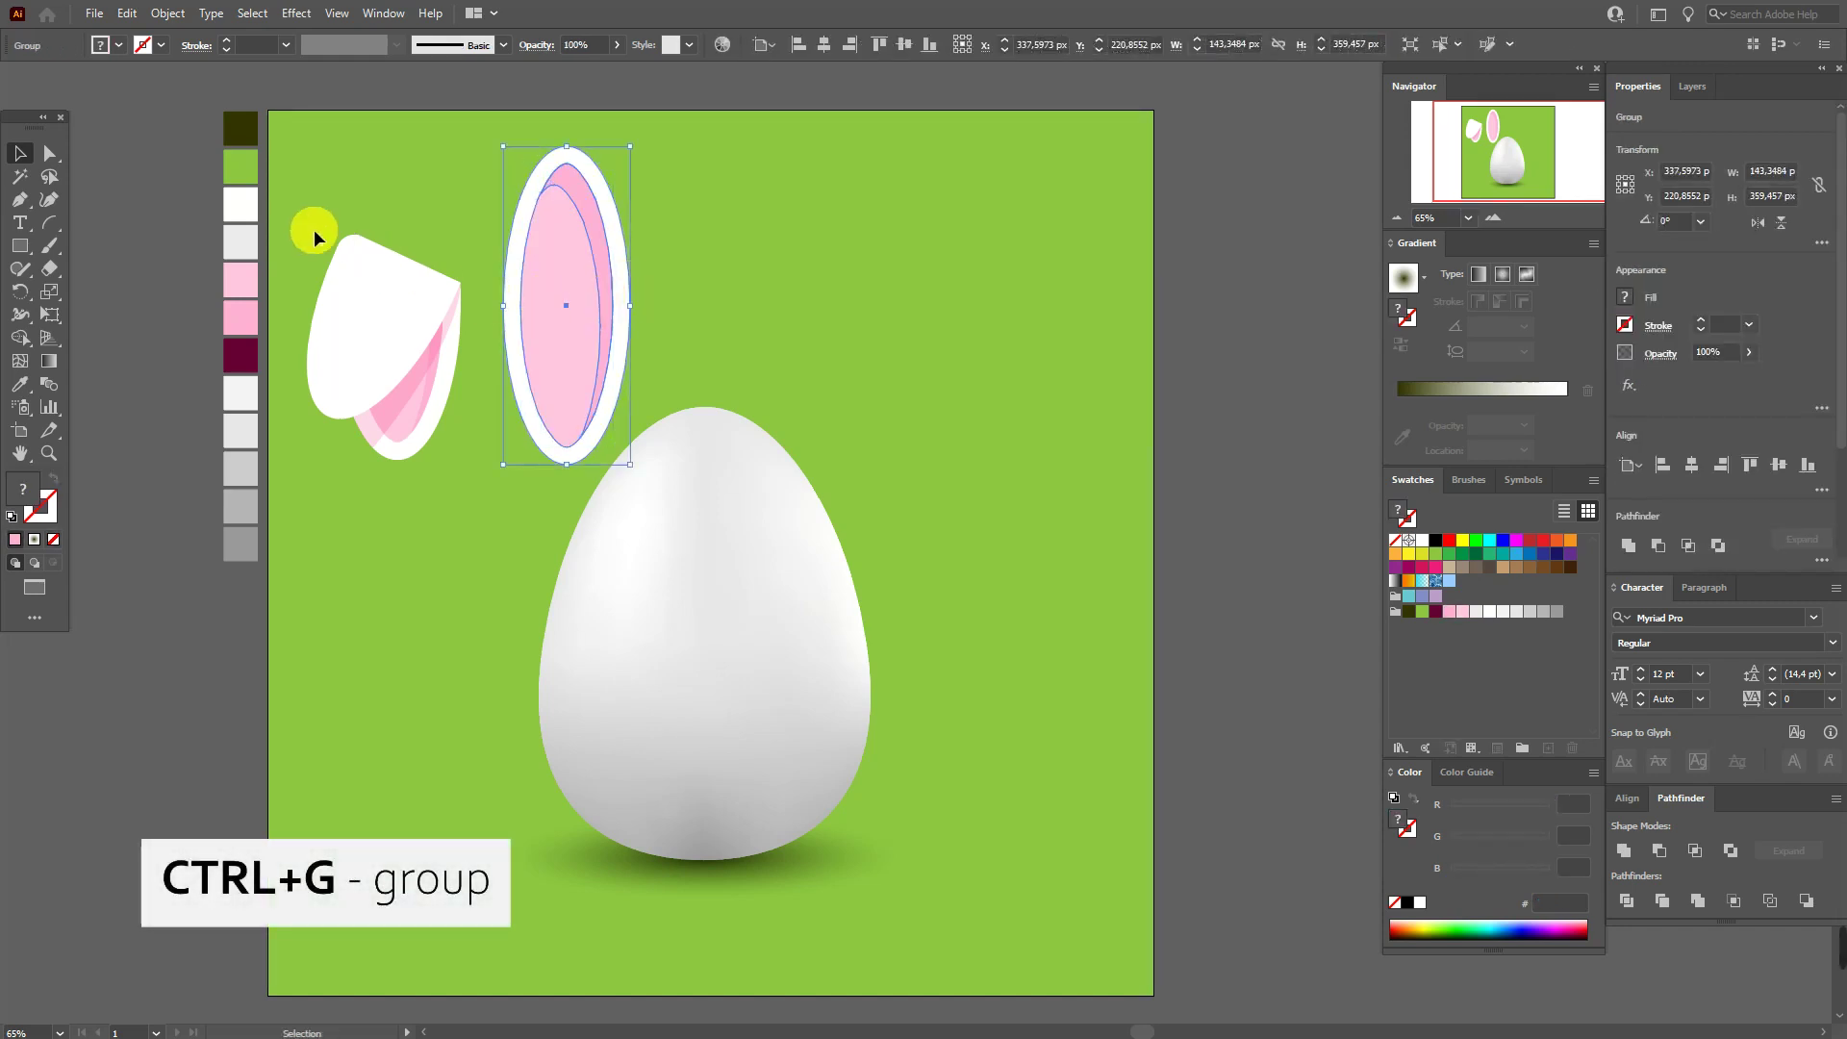
left_click(450, 465)
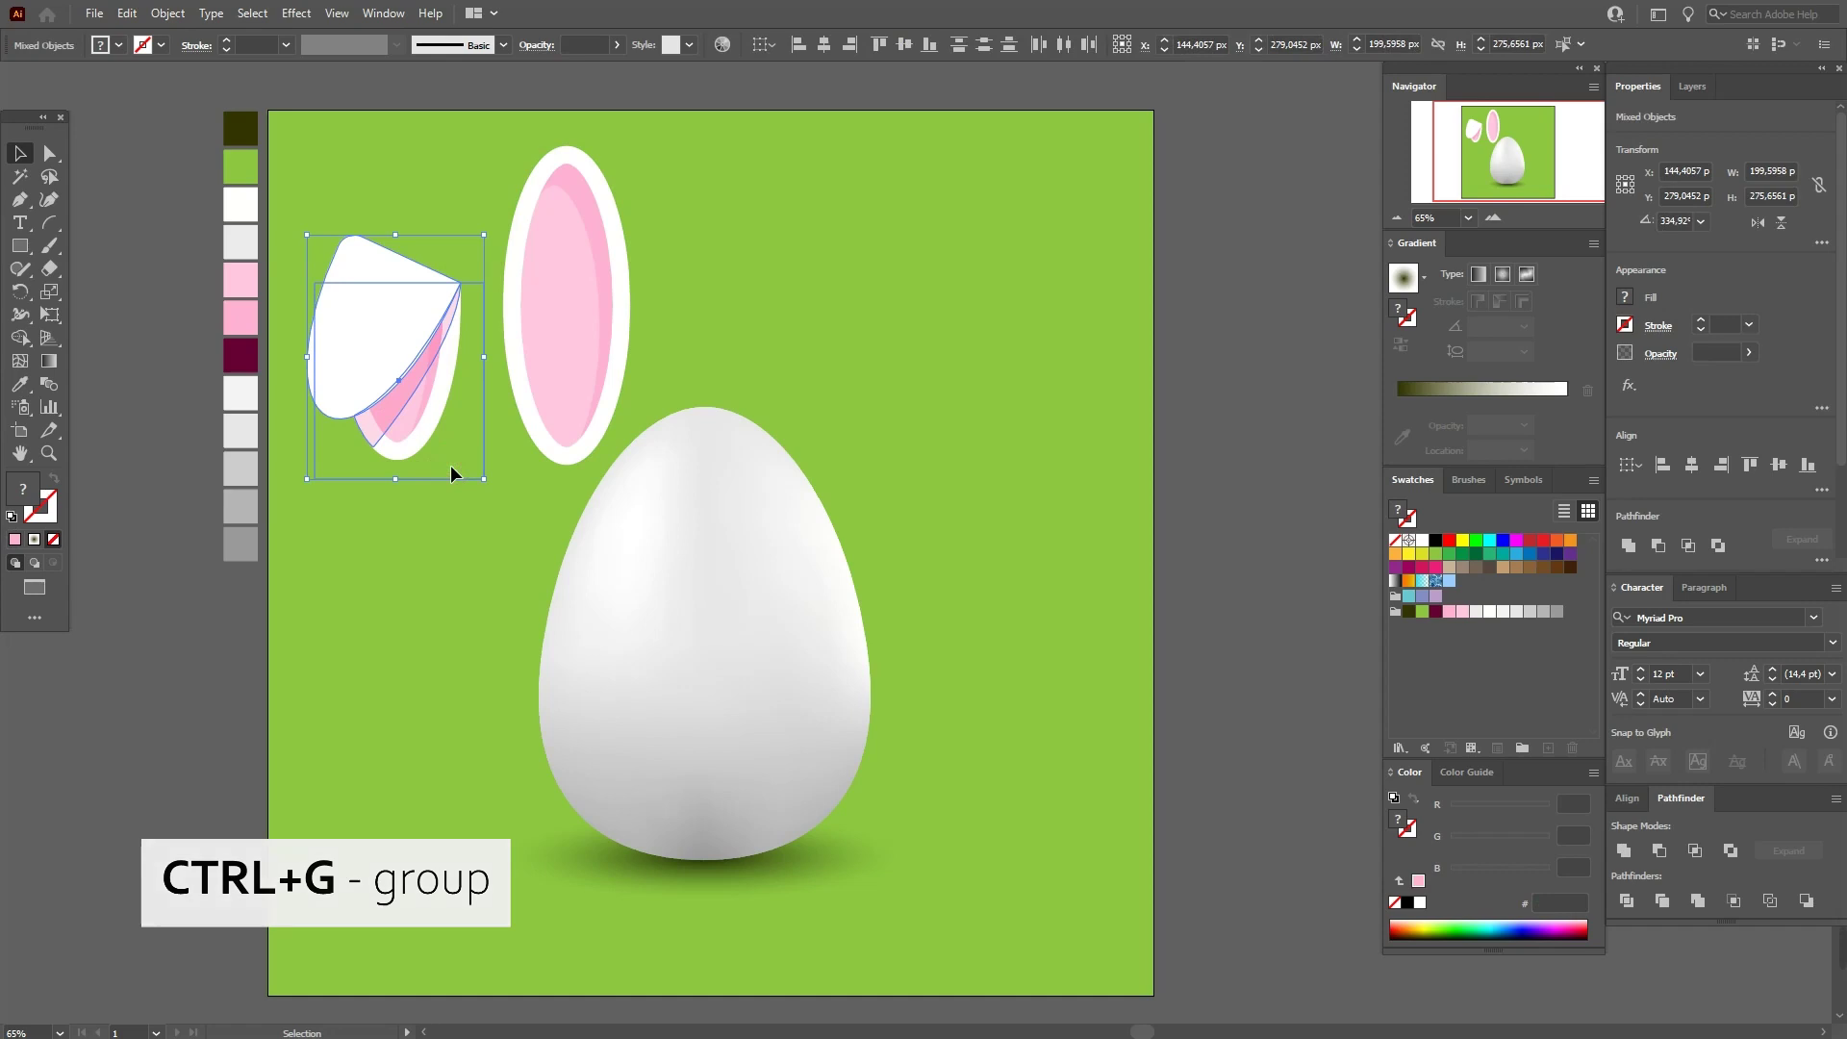
key("ctrl+g")
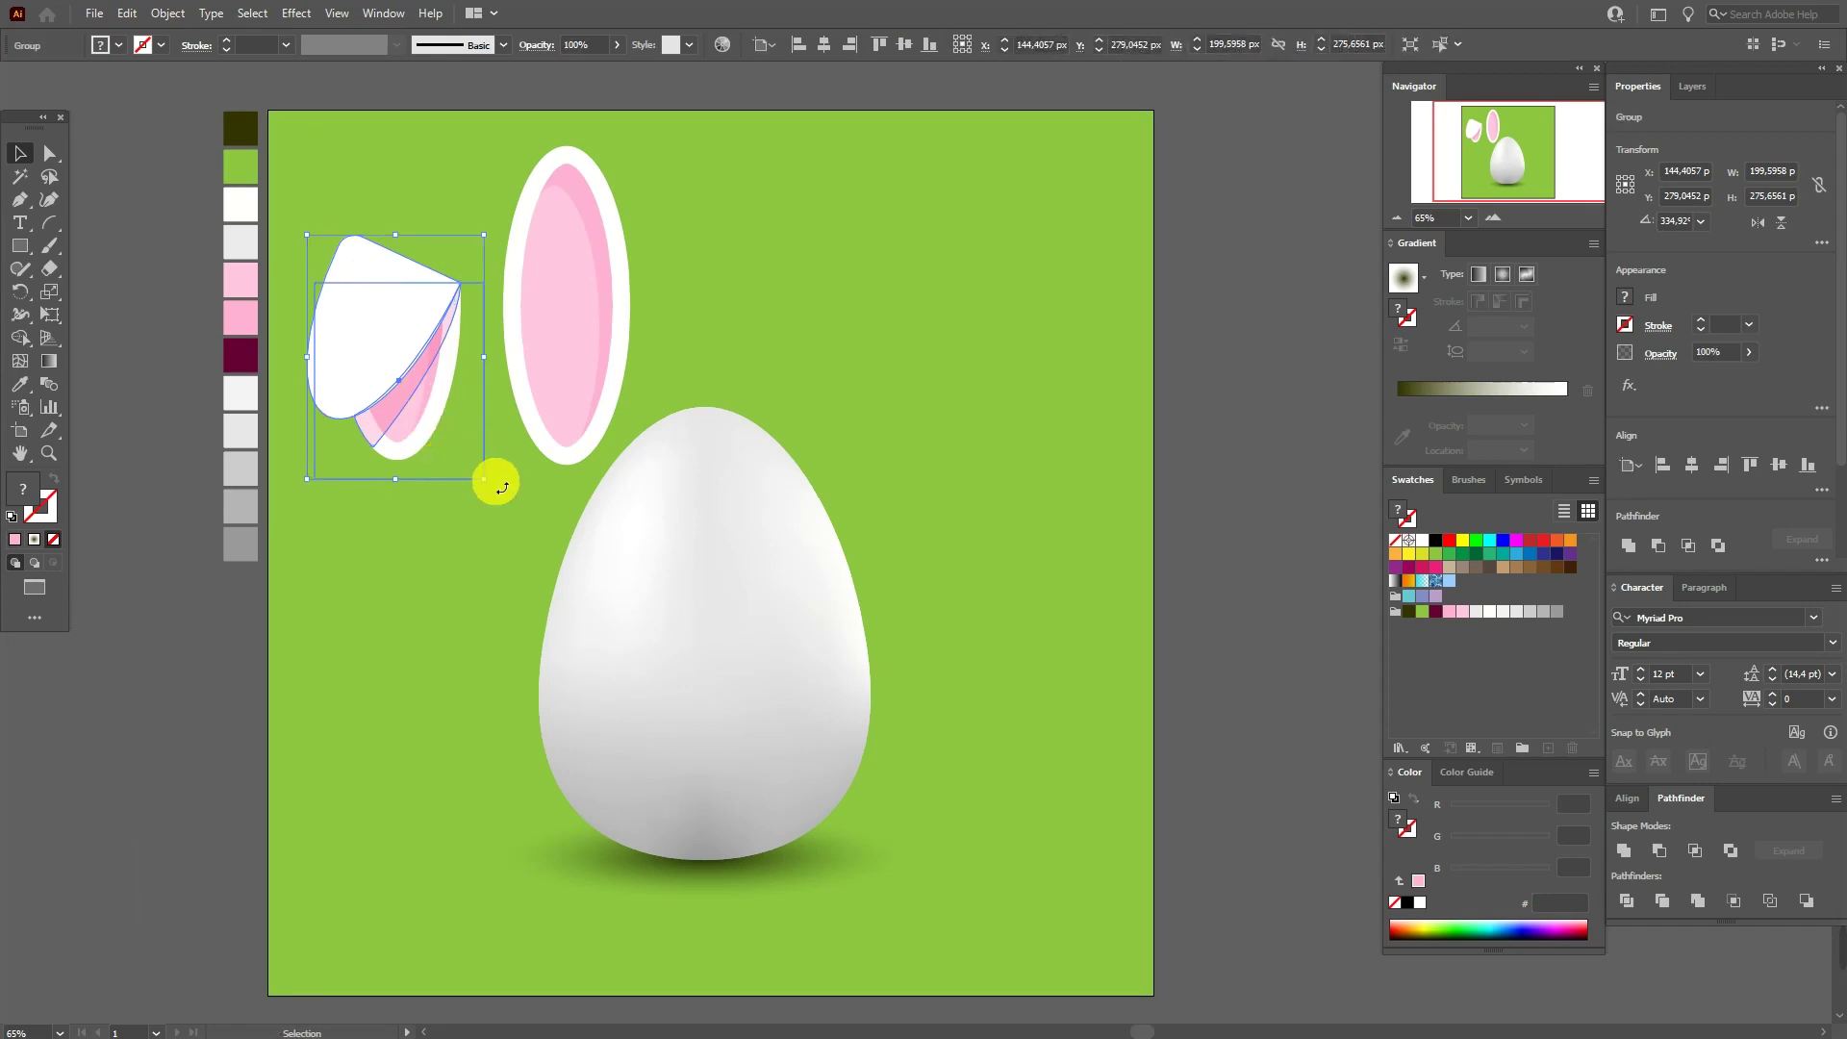
Tilt the left ear counter-clockwise and the right ear clockwise, then move both onto the egg top
left_click_drag(495, 482, 630, 421)
left_click(631, 422)
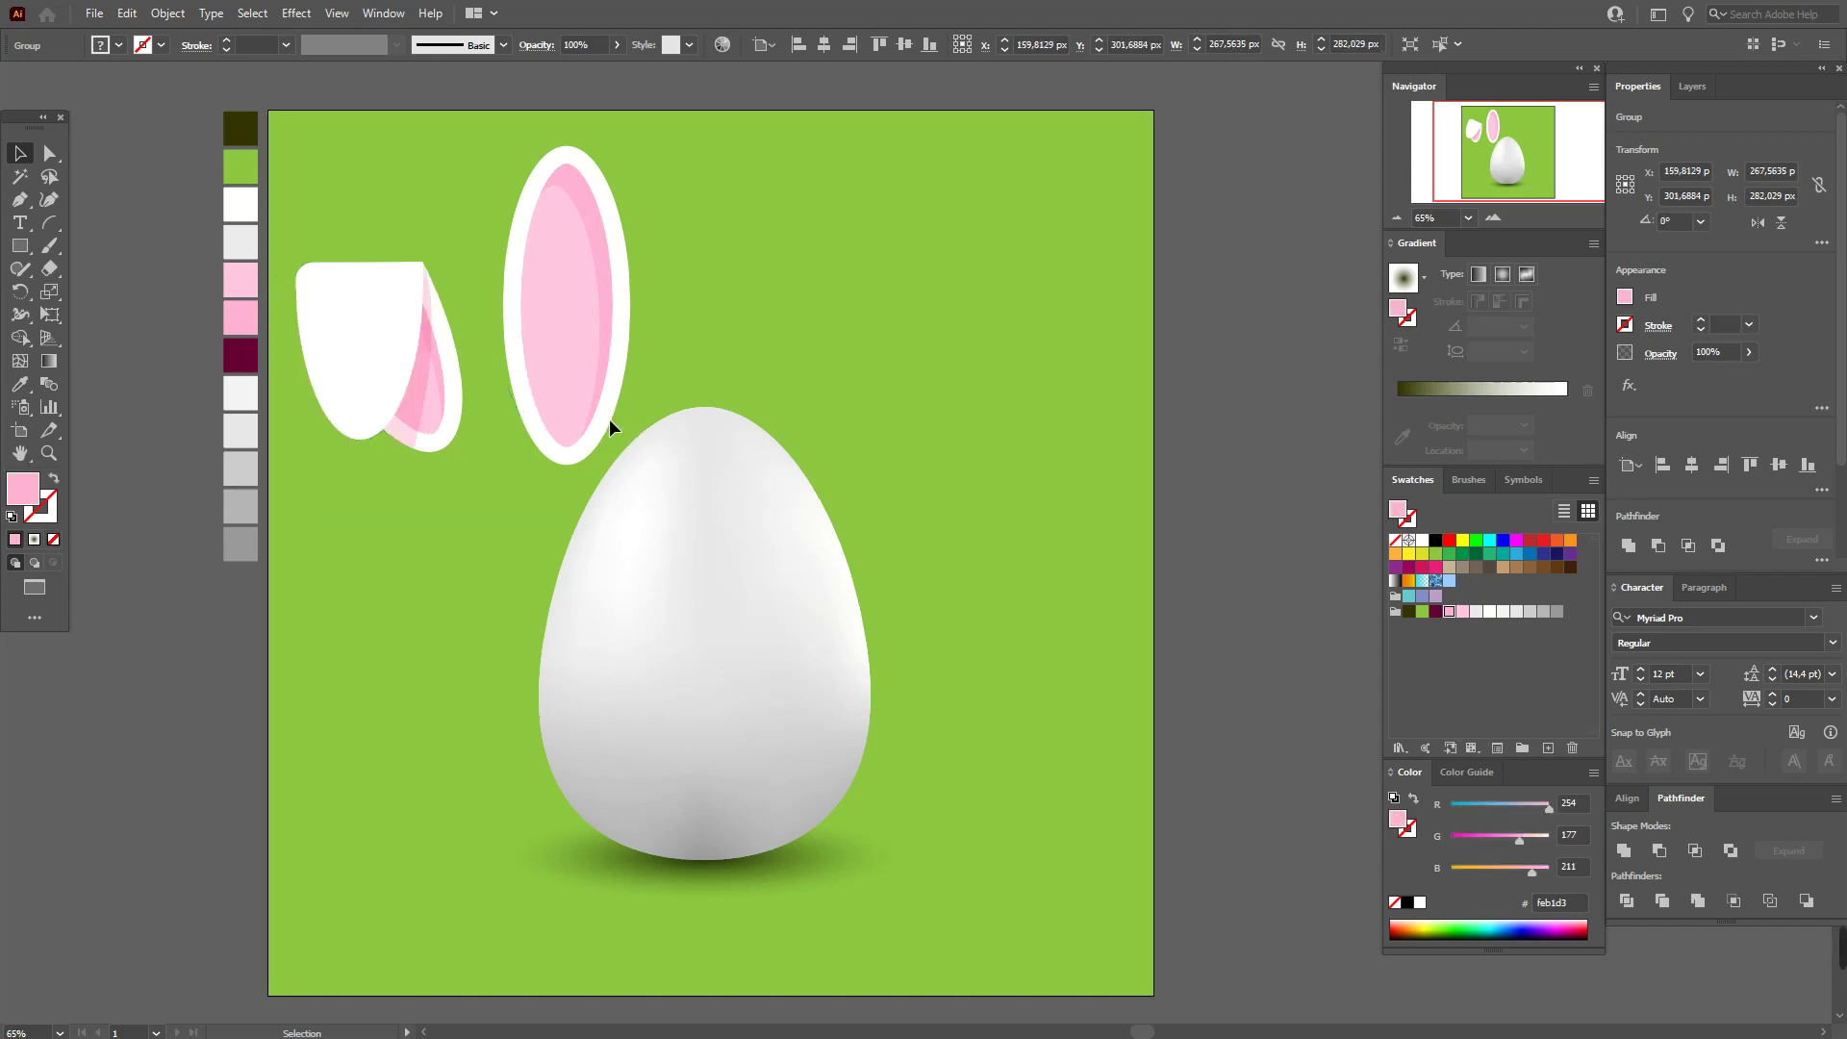
left_click(610, 424)
left_click_drag(639, 467, 576, 511)
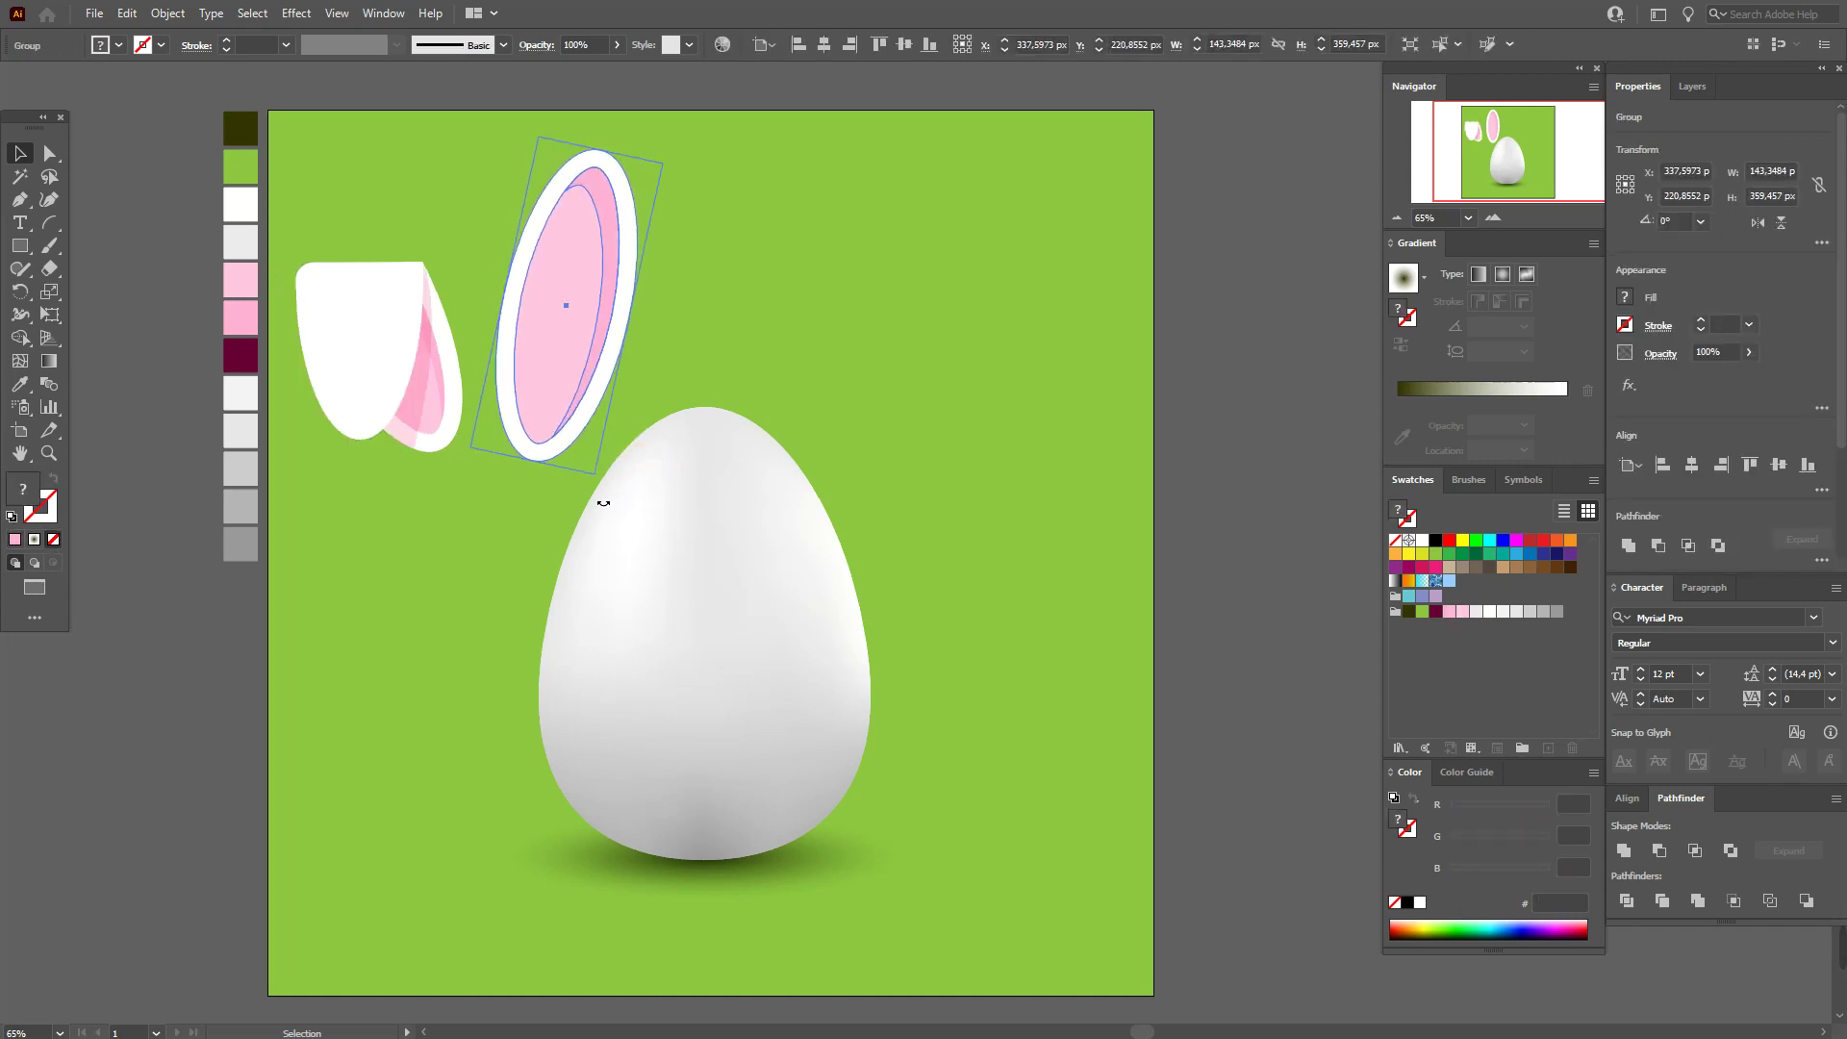
left_click(435, 415, "shift")
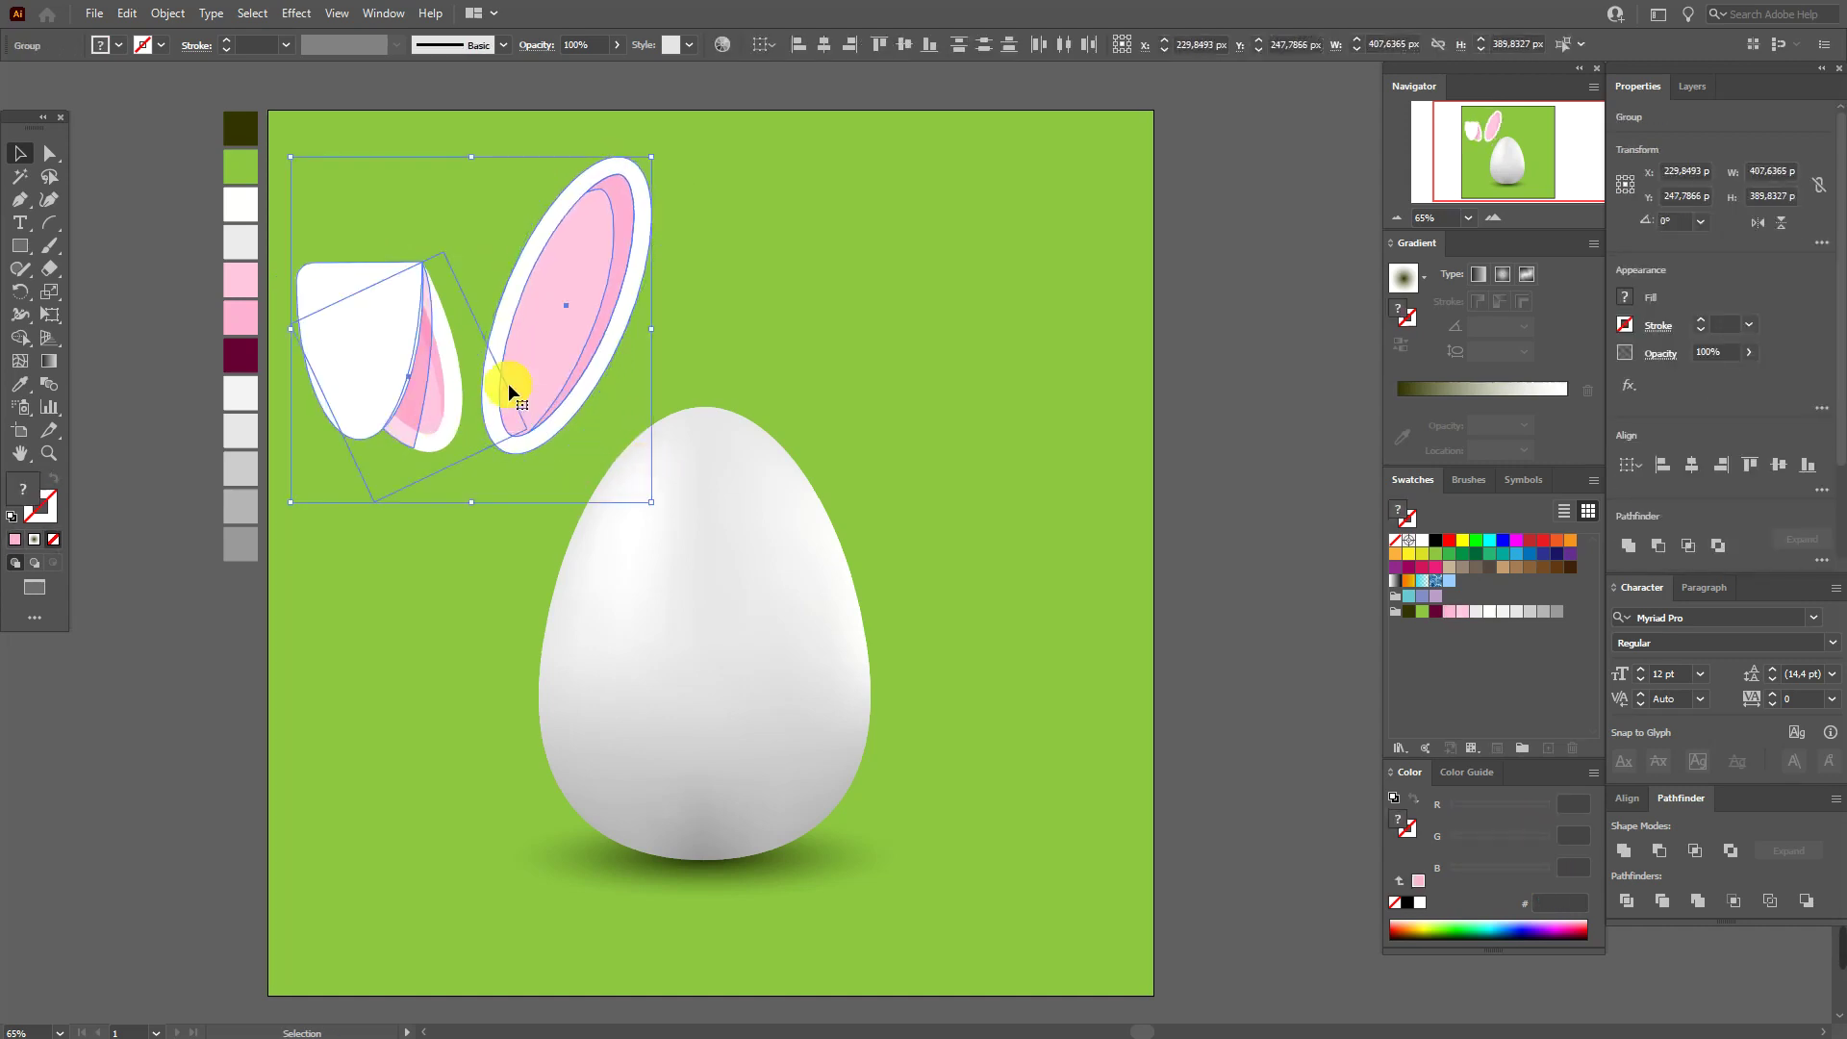
left_click_drag(508, 383, 744, 422)
Bring the egg in front of the ears with Arrange > Bring to Front
left_click(749, 586)
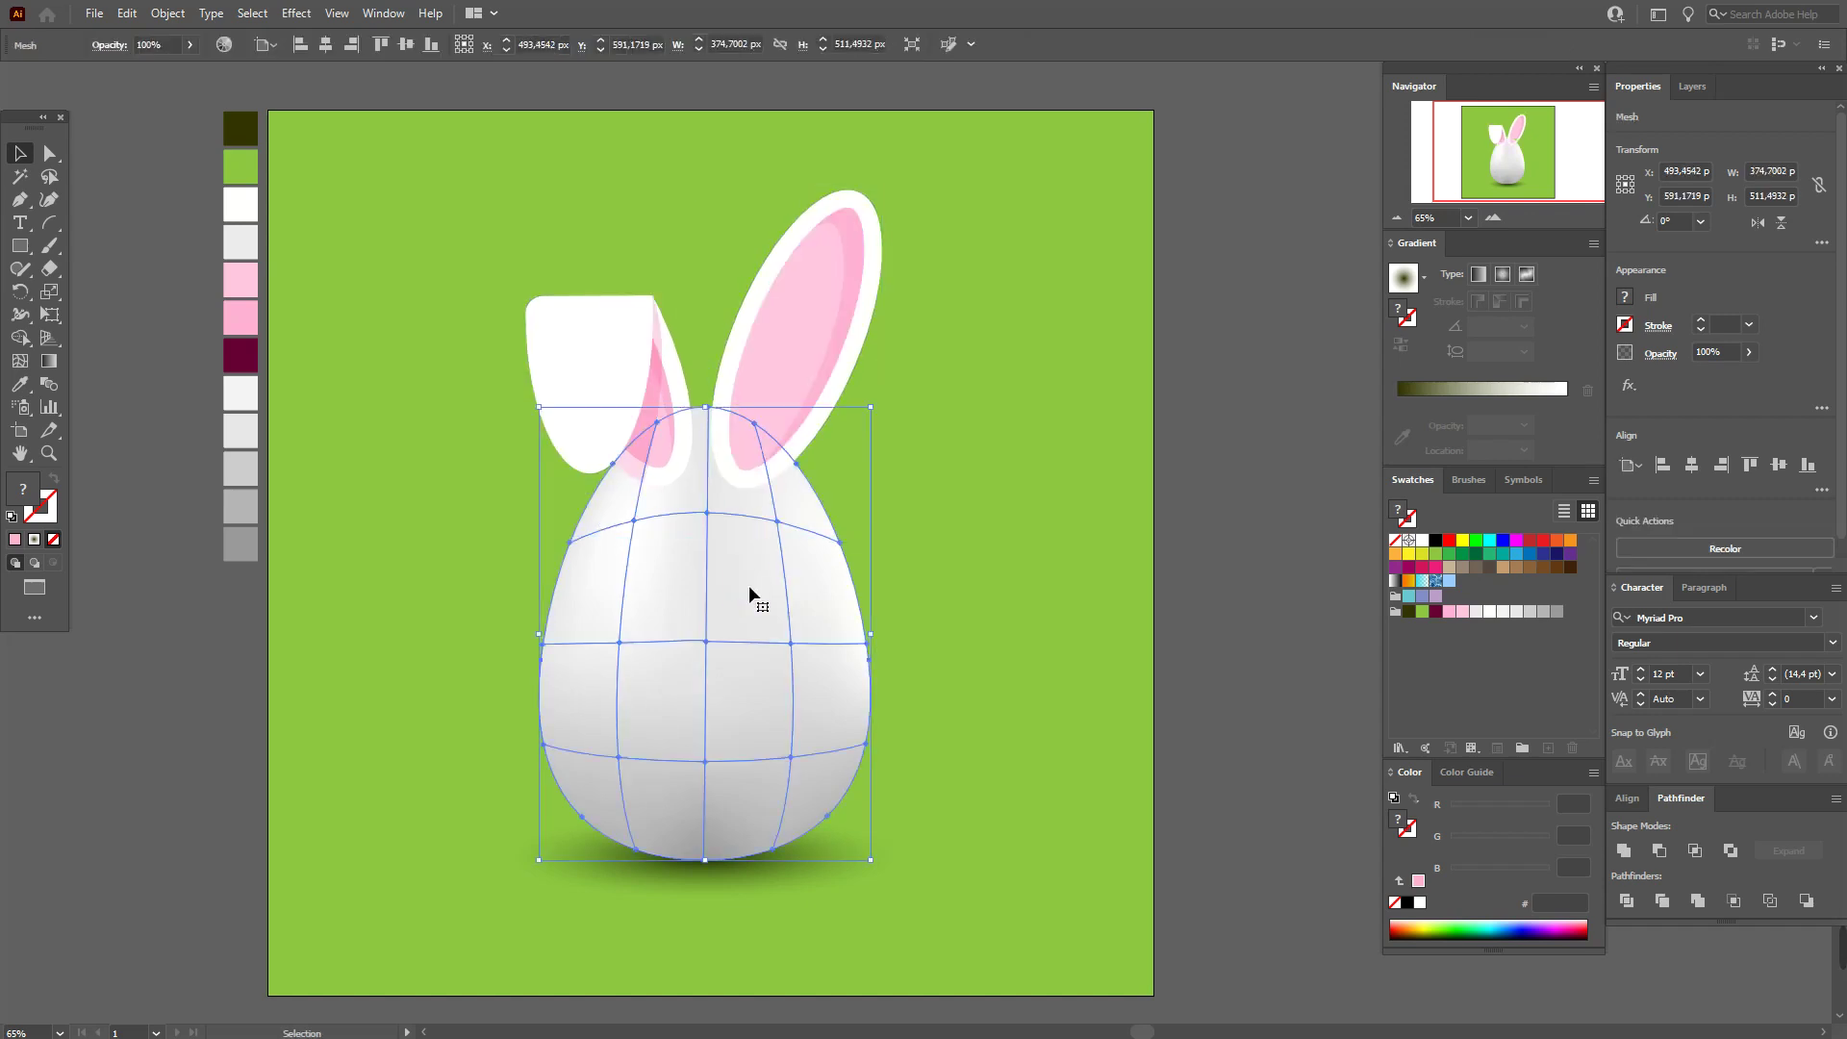
right_click(749, 587)
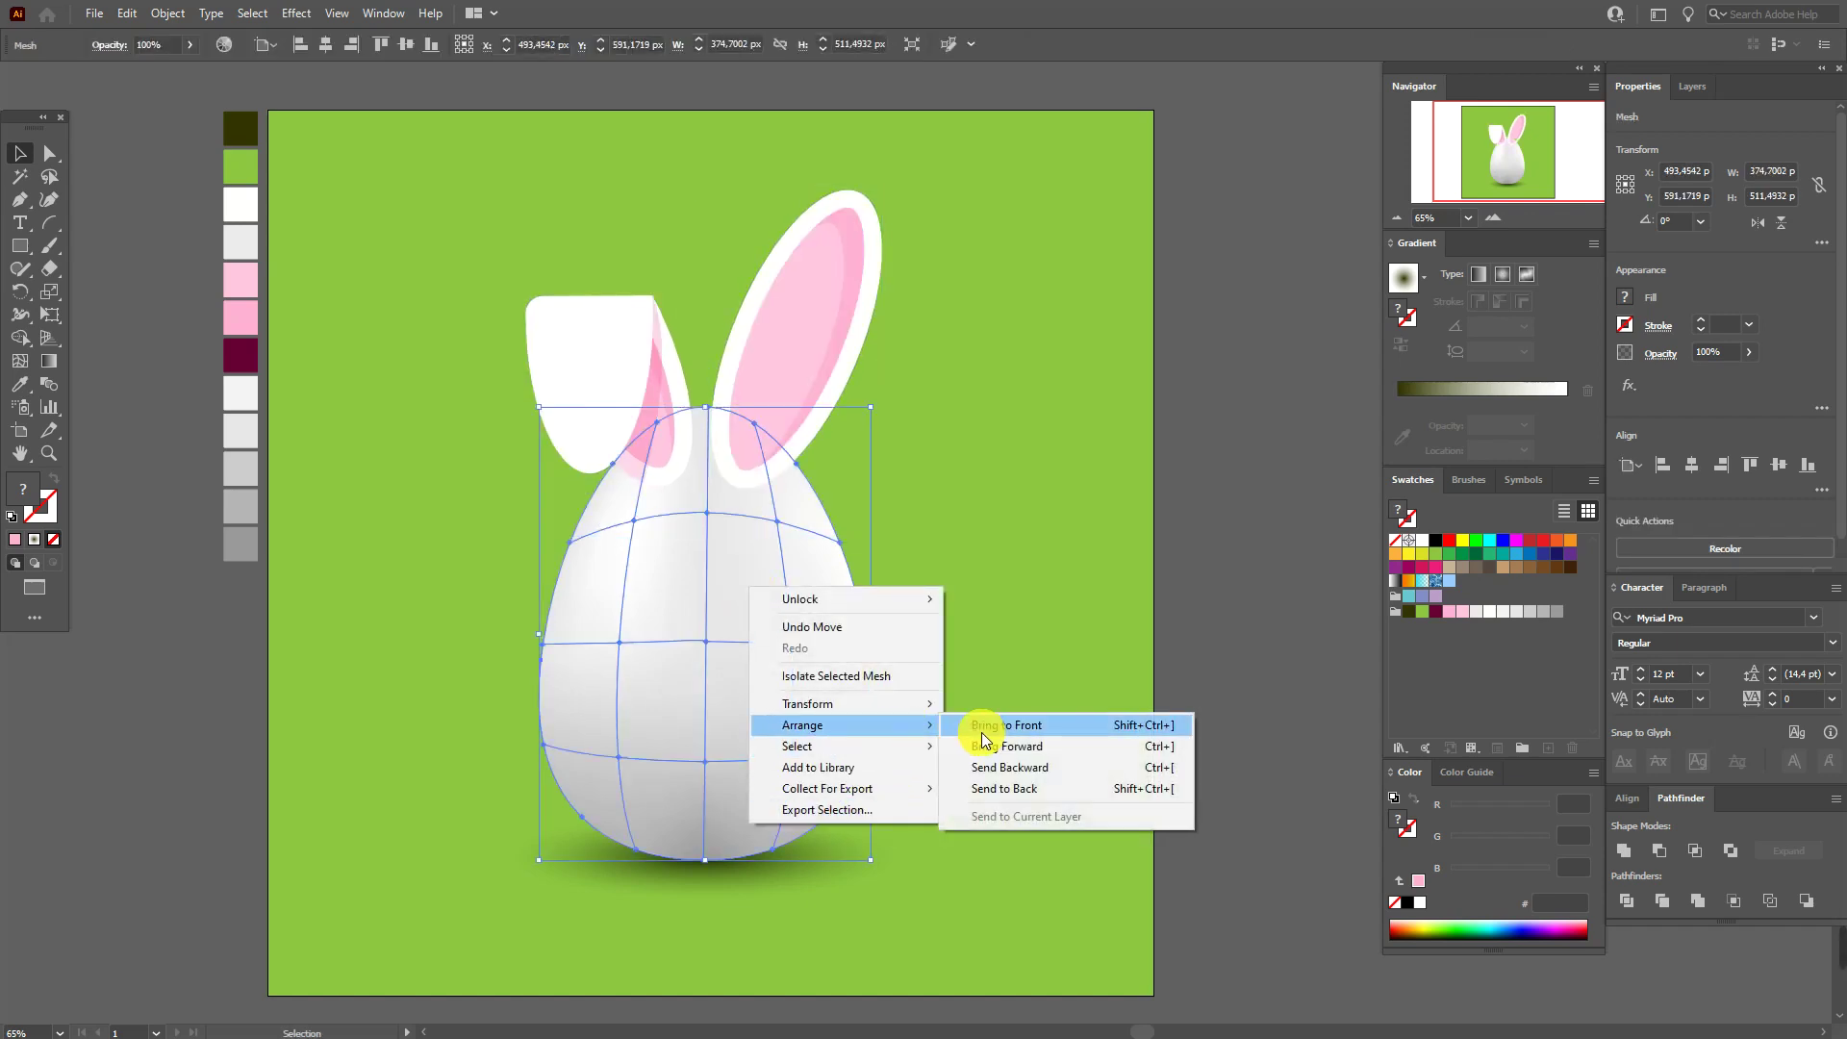
left_click(991, 718)
left_click(1237, 627)
Rotate the left ear to flop outward and tilt the right ear clockwise
left_click_drag(639, 372, 611, 334)
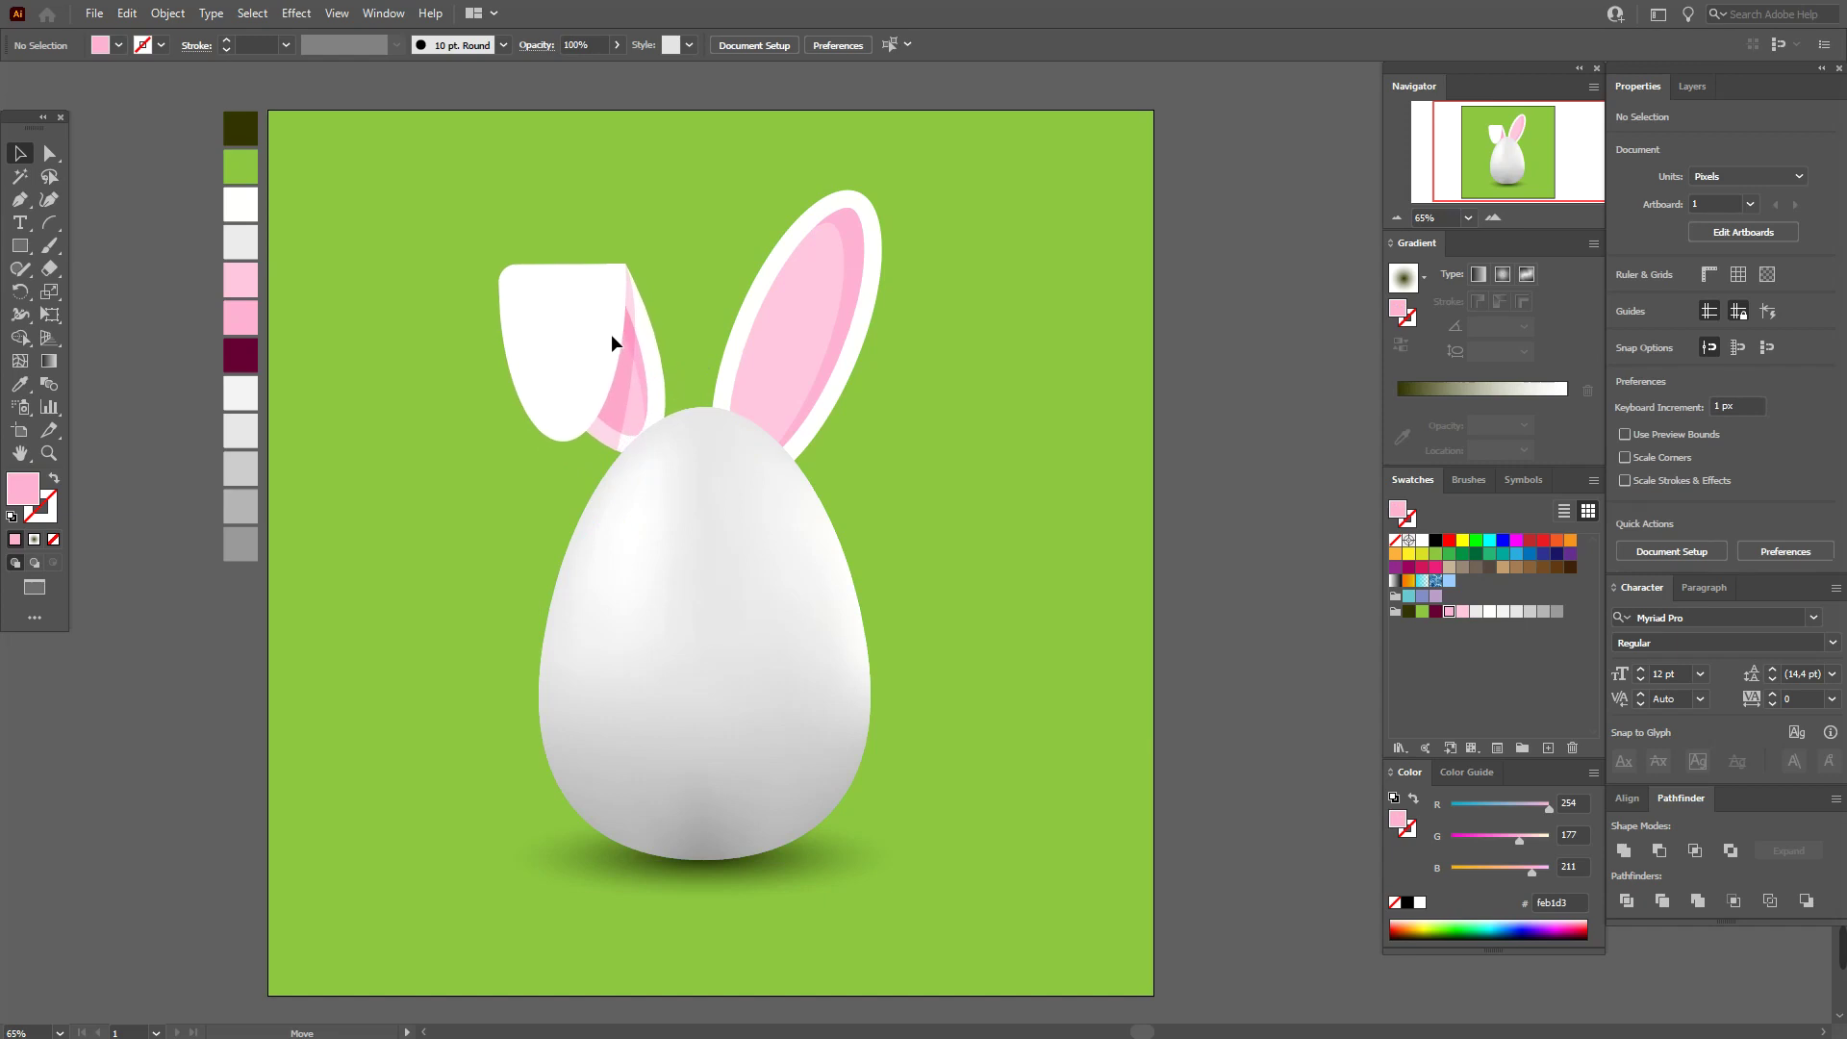
mouse_move(702, 495)
left_mouse_down()
mouse_move(736, 522)
mouse_move(757, 499)
left_mouse_up()
left_click_drag(630, 389, 634, 388)
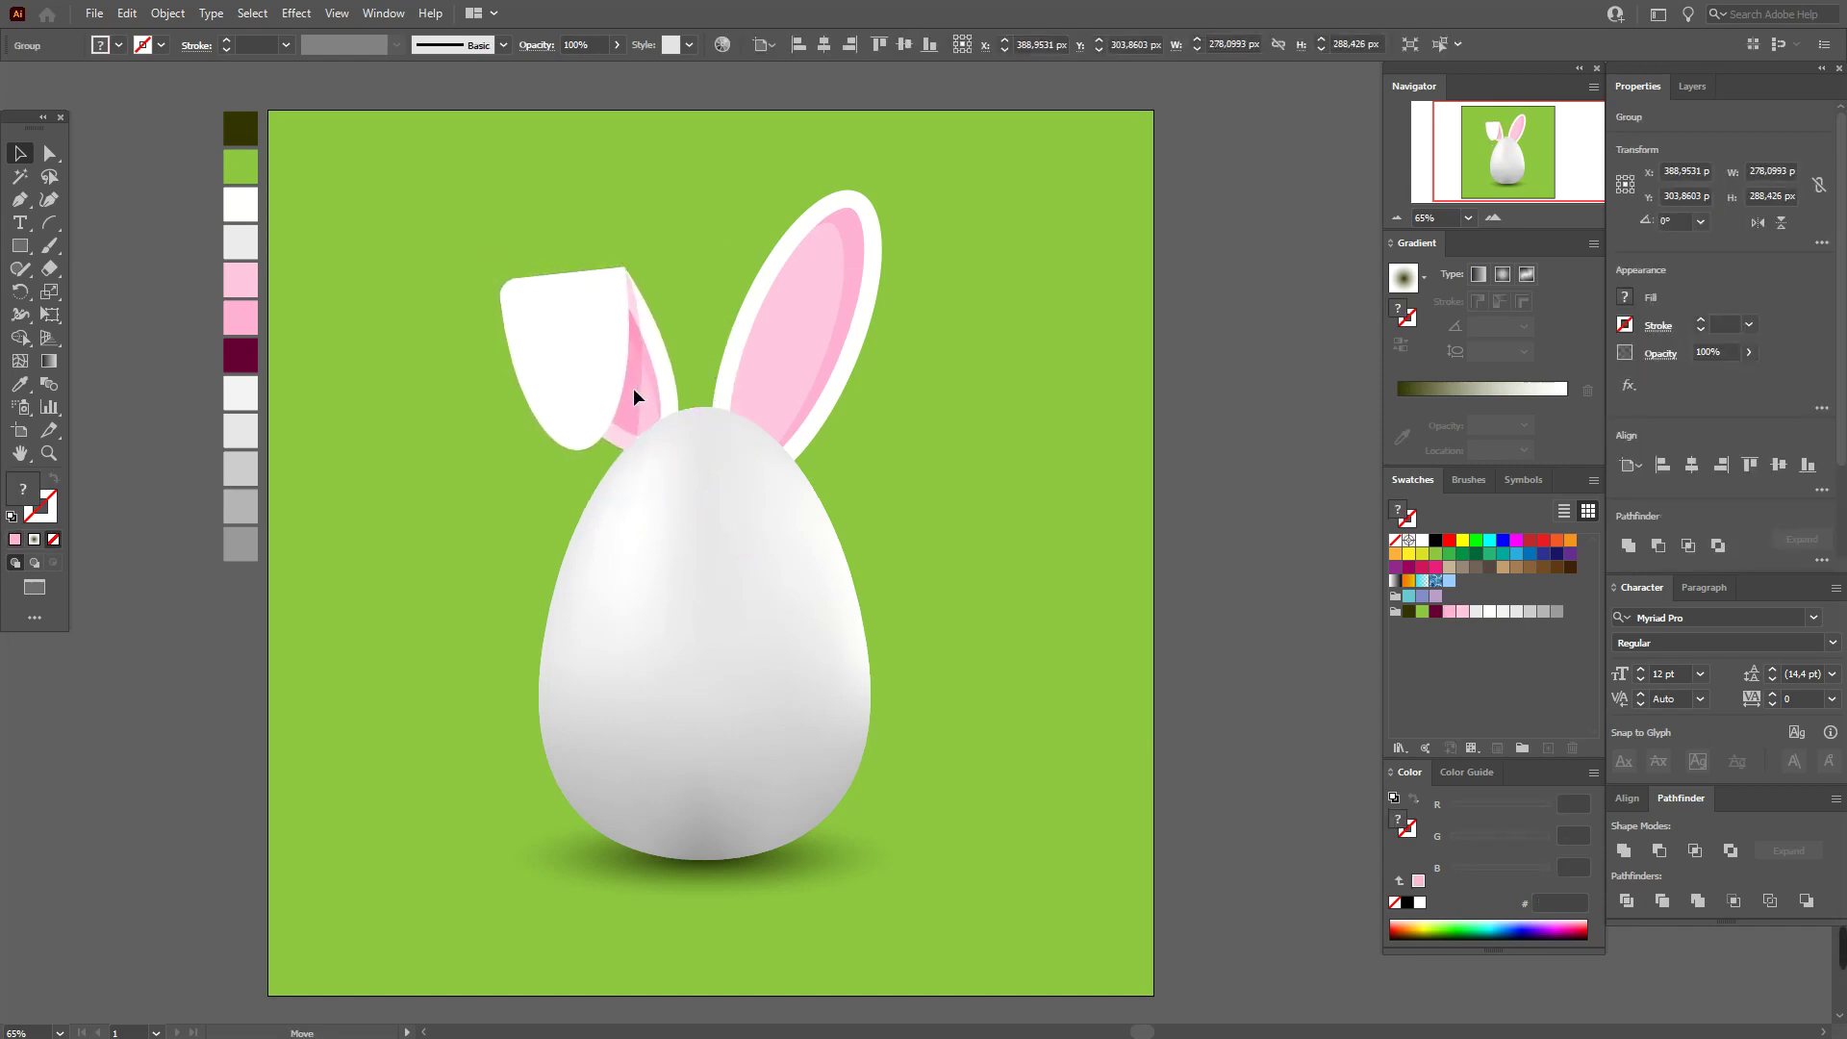
left_click(817, 388)
mouse_move(872, 373)
left_mouse_down()
mouse_move(878, 392)
mouse_move(818, 373)
left_mouse_up()
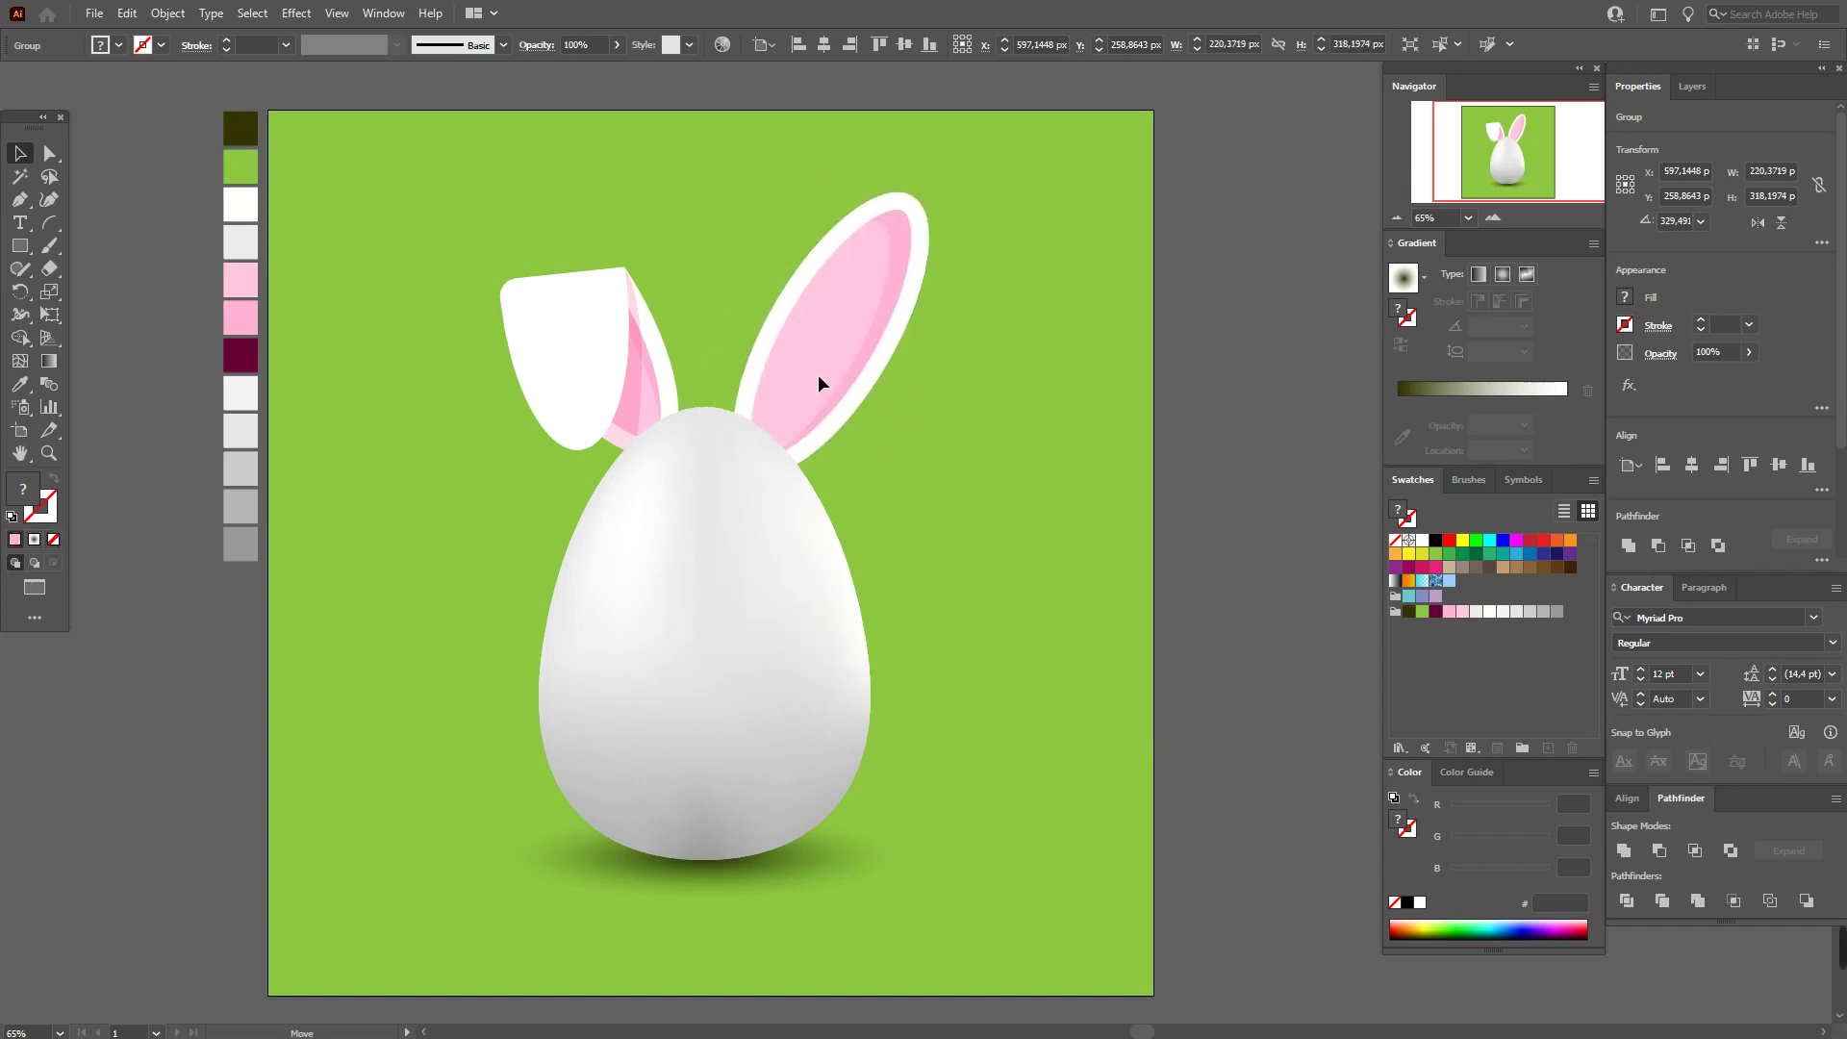
left_click(662, 381, "shift")
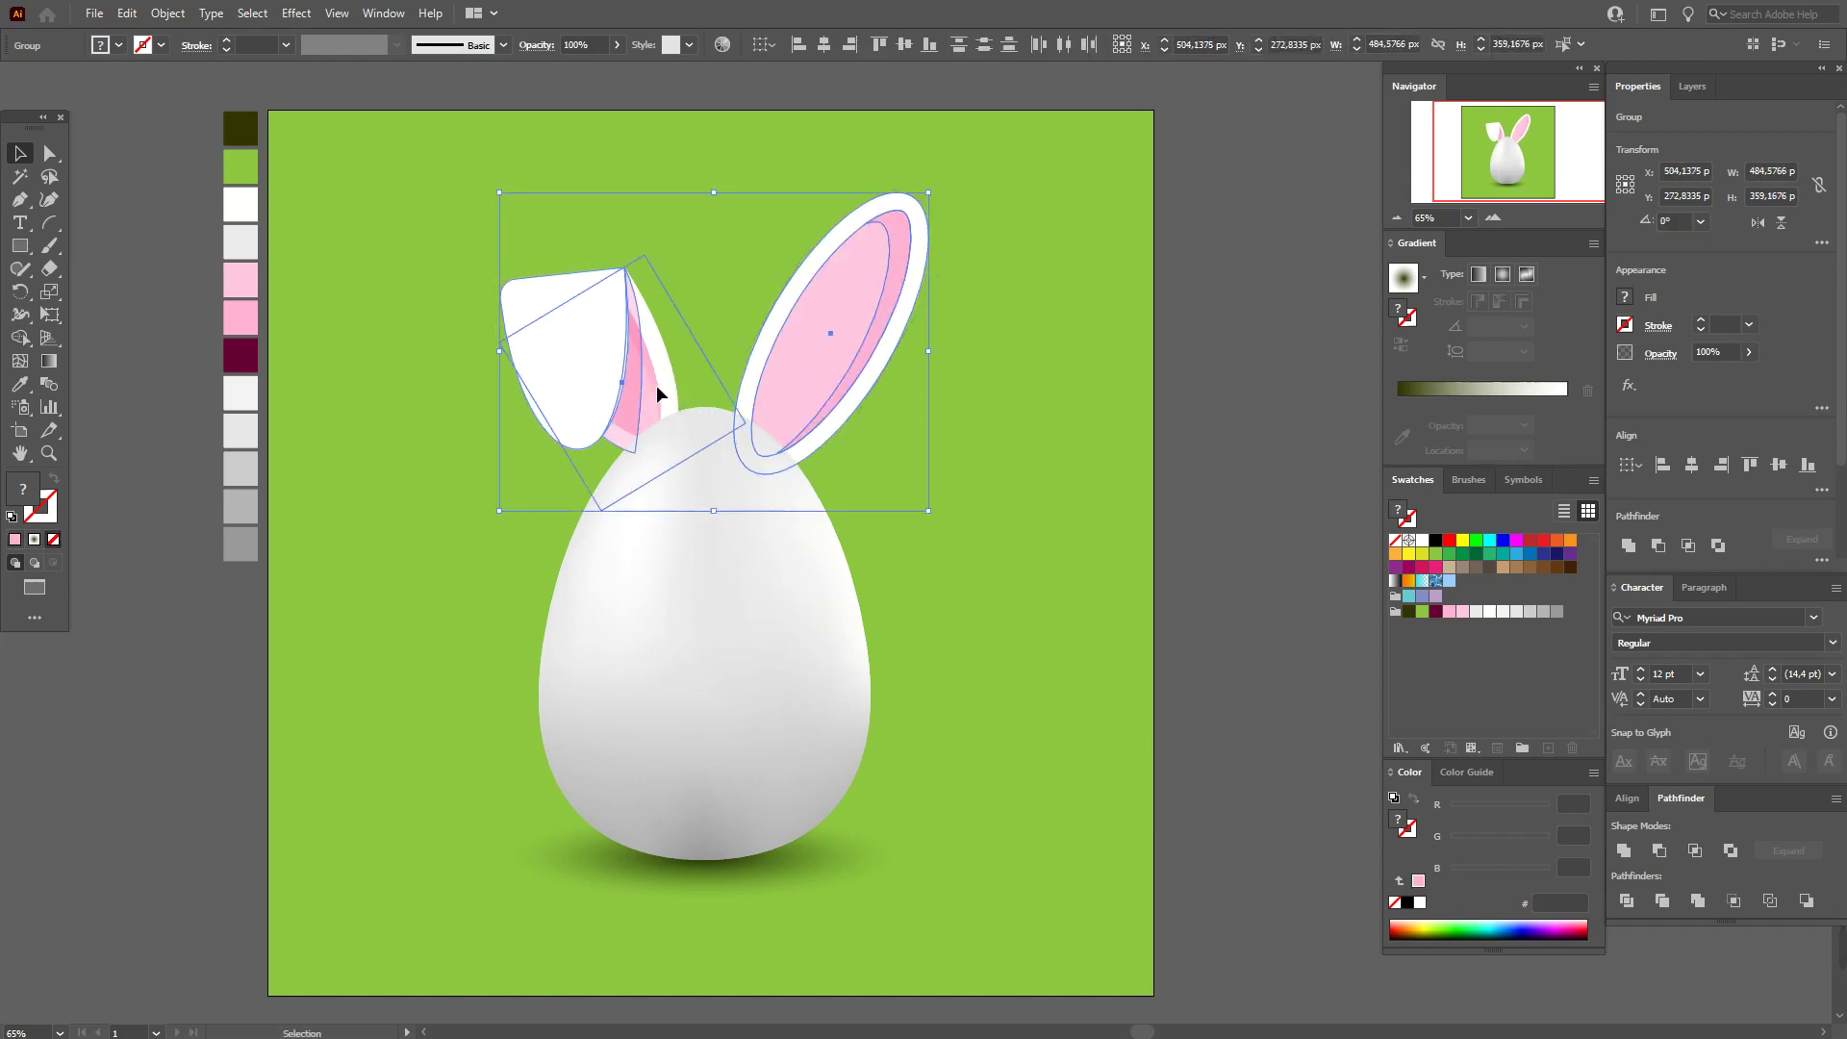
left_click_drag(656, 384, 665, 388)
Nudge both ears together into their final position atop the egg
left_click(1164, 458)
left_click(597, 382)
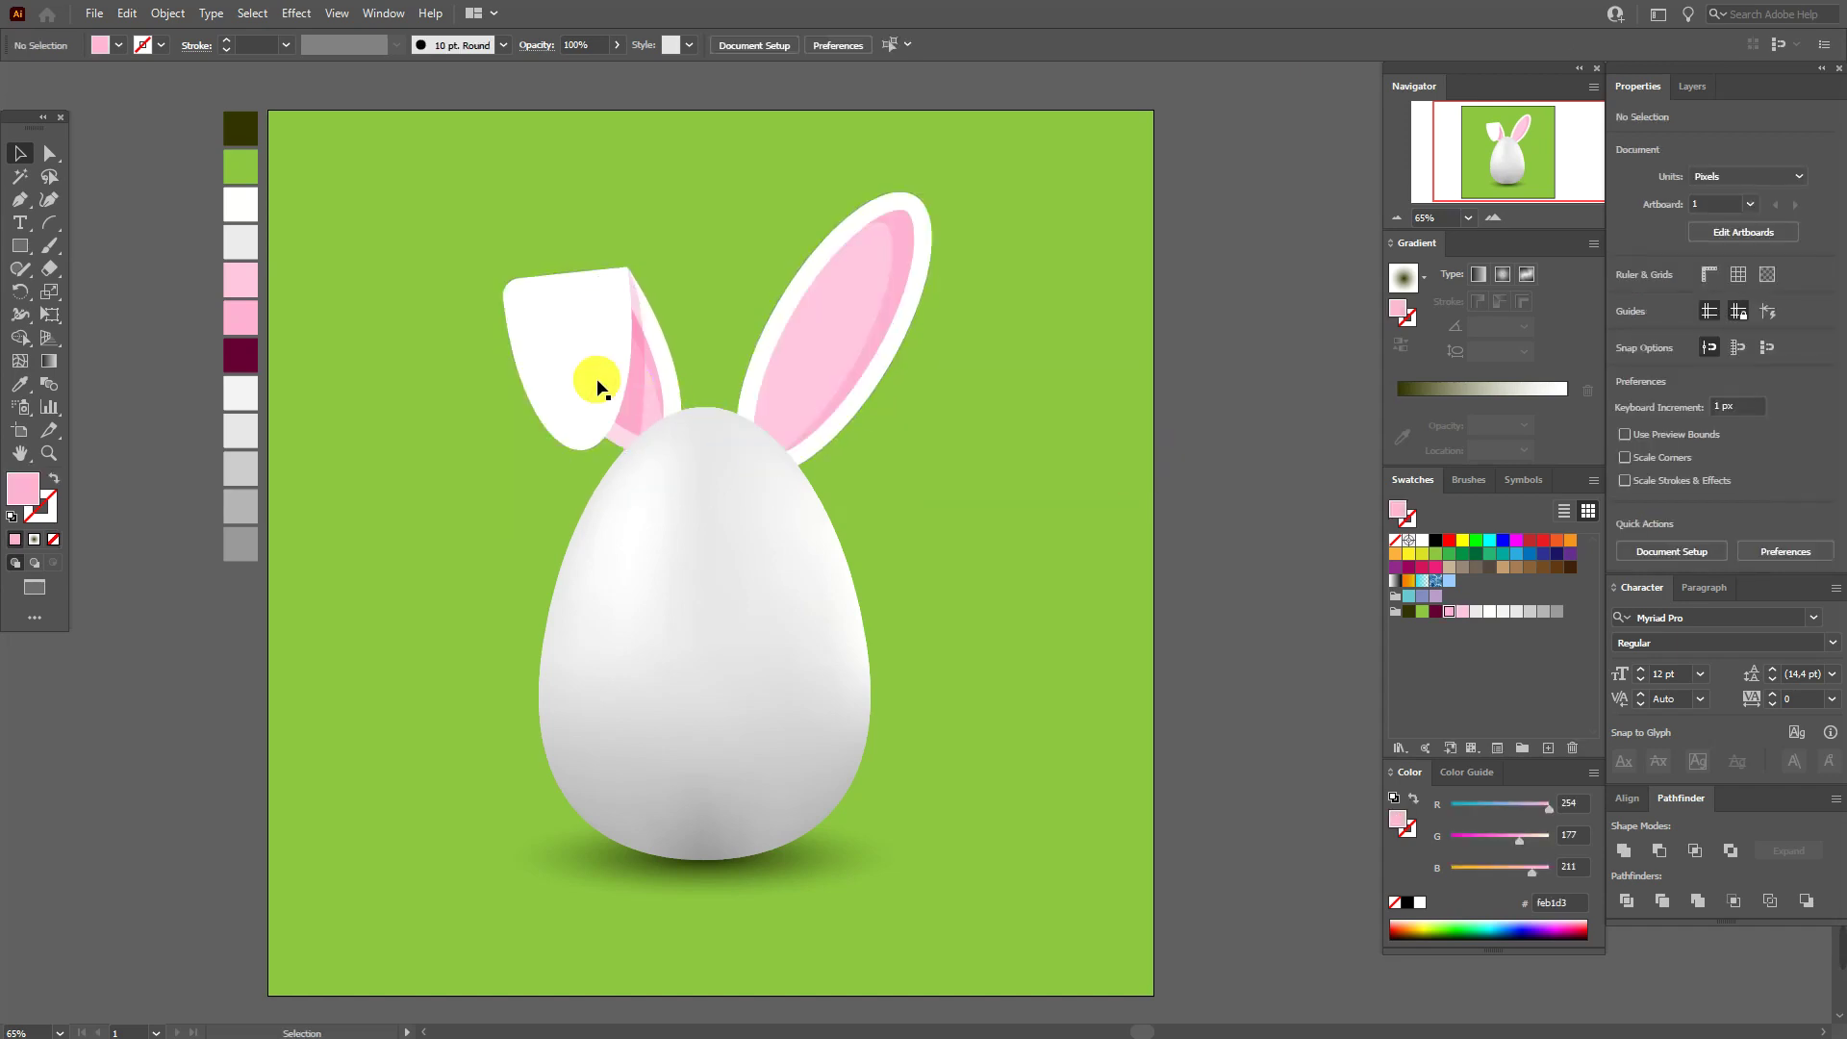
left_click(838, 380, "shift")
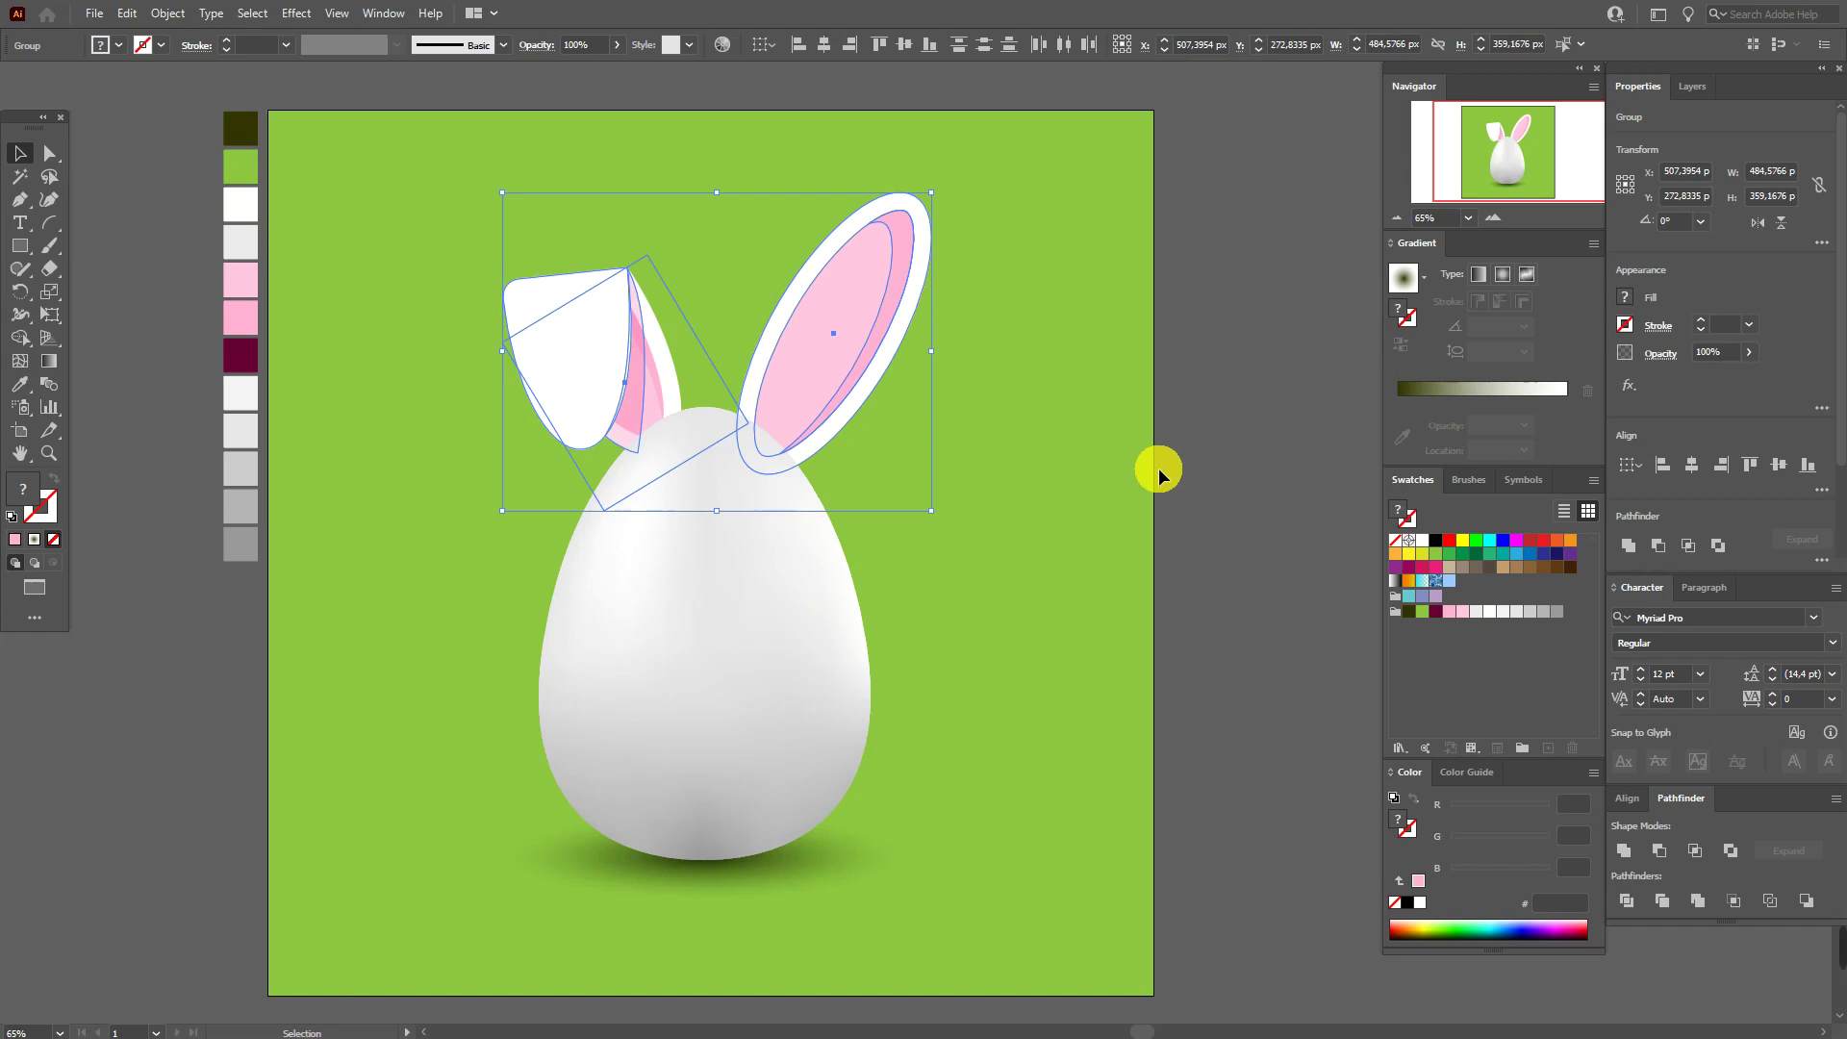
left_click_drag(834, 397, 832, 404)
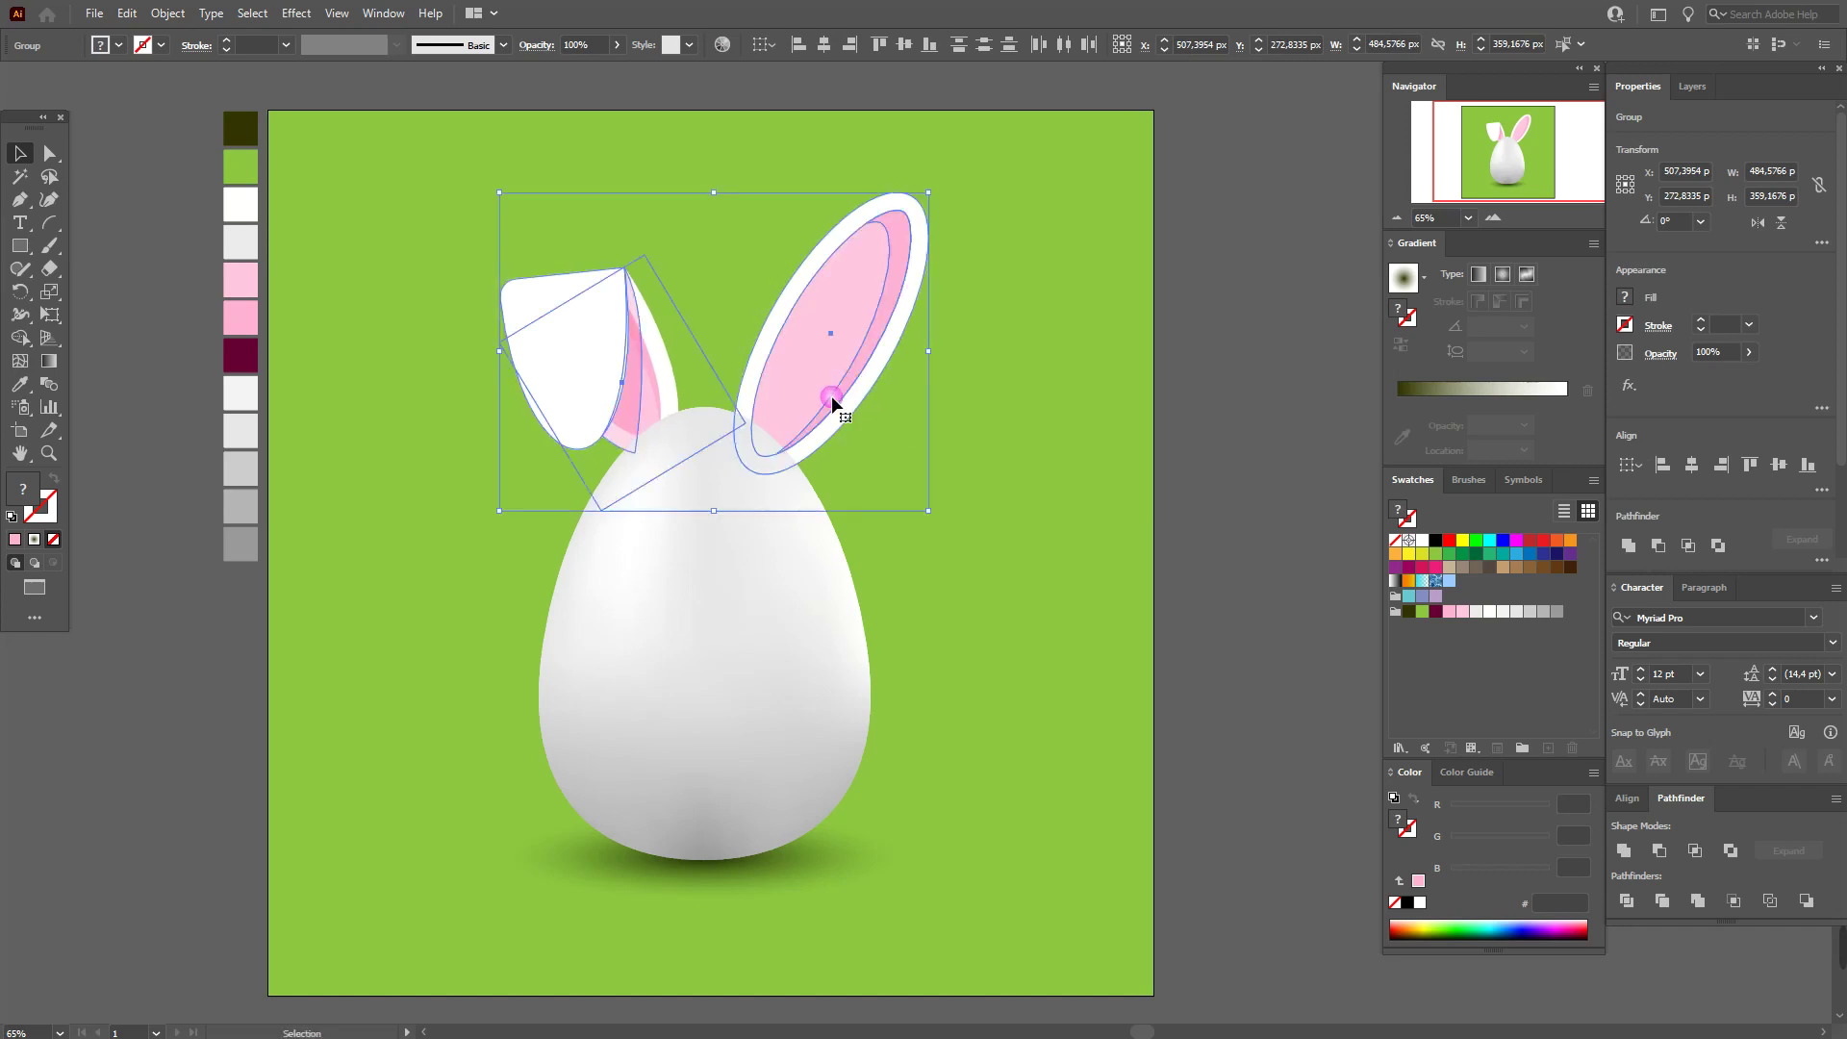
left_click(1214, 472)
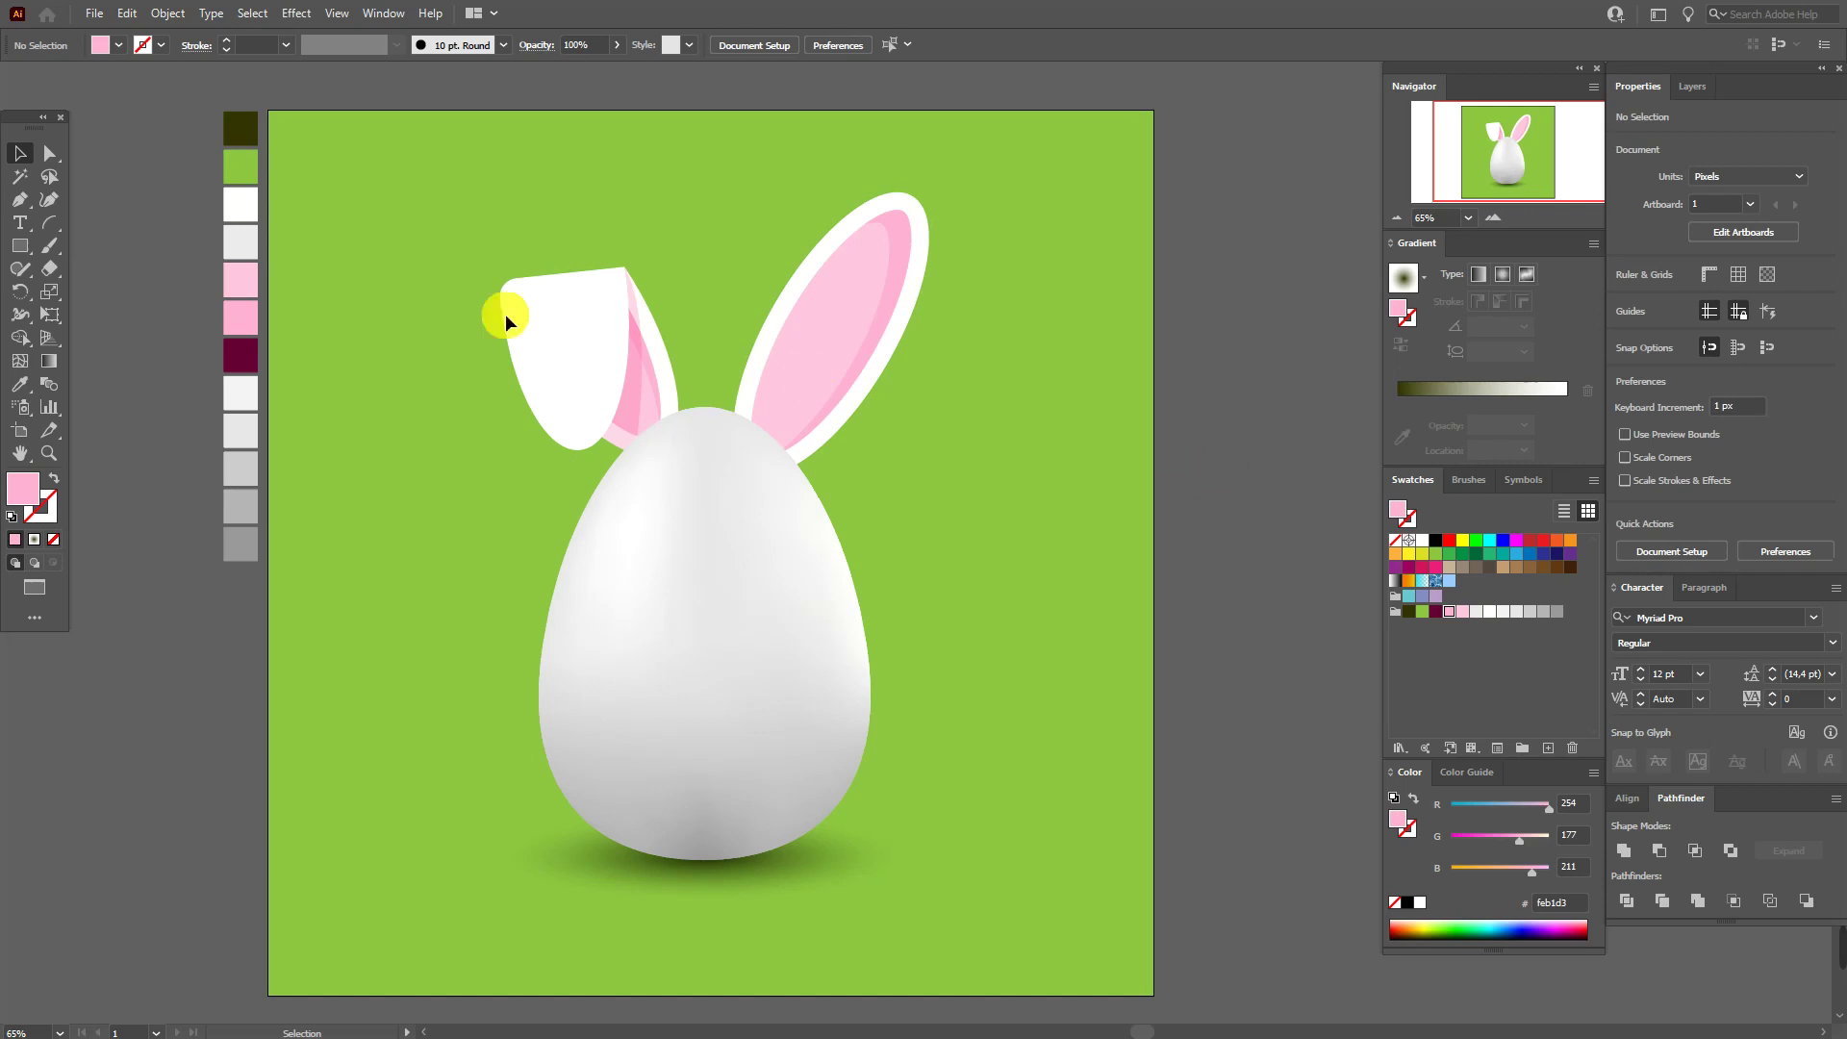
left_click(49, 154)
left_click(667, 381)
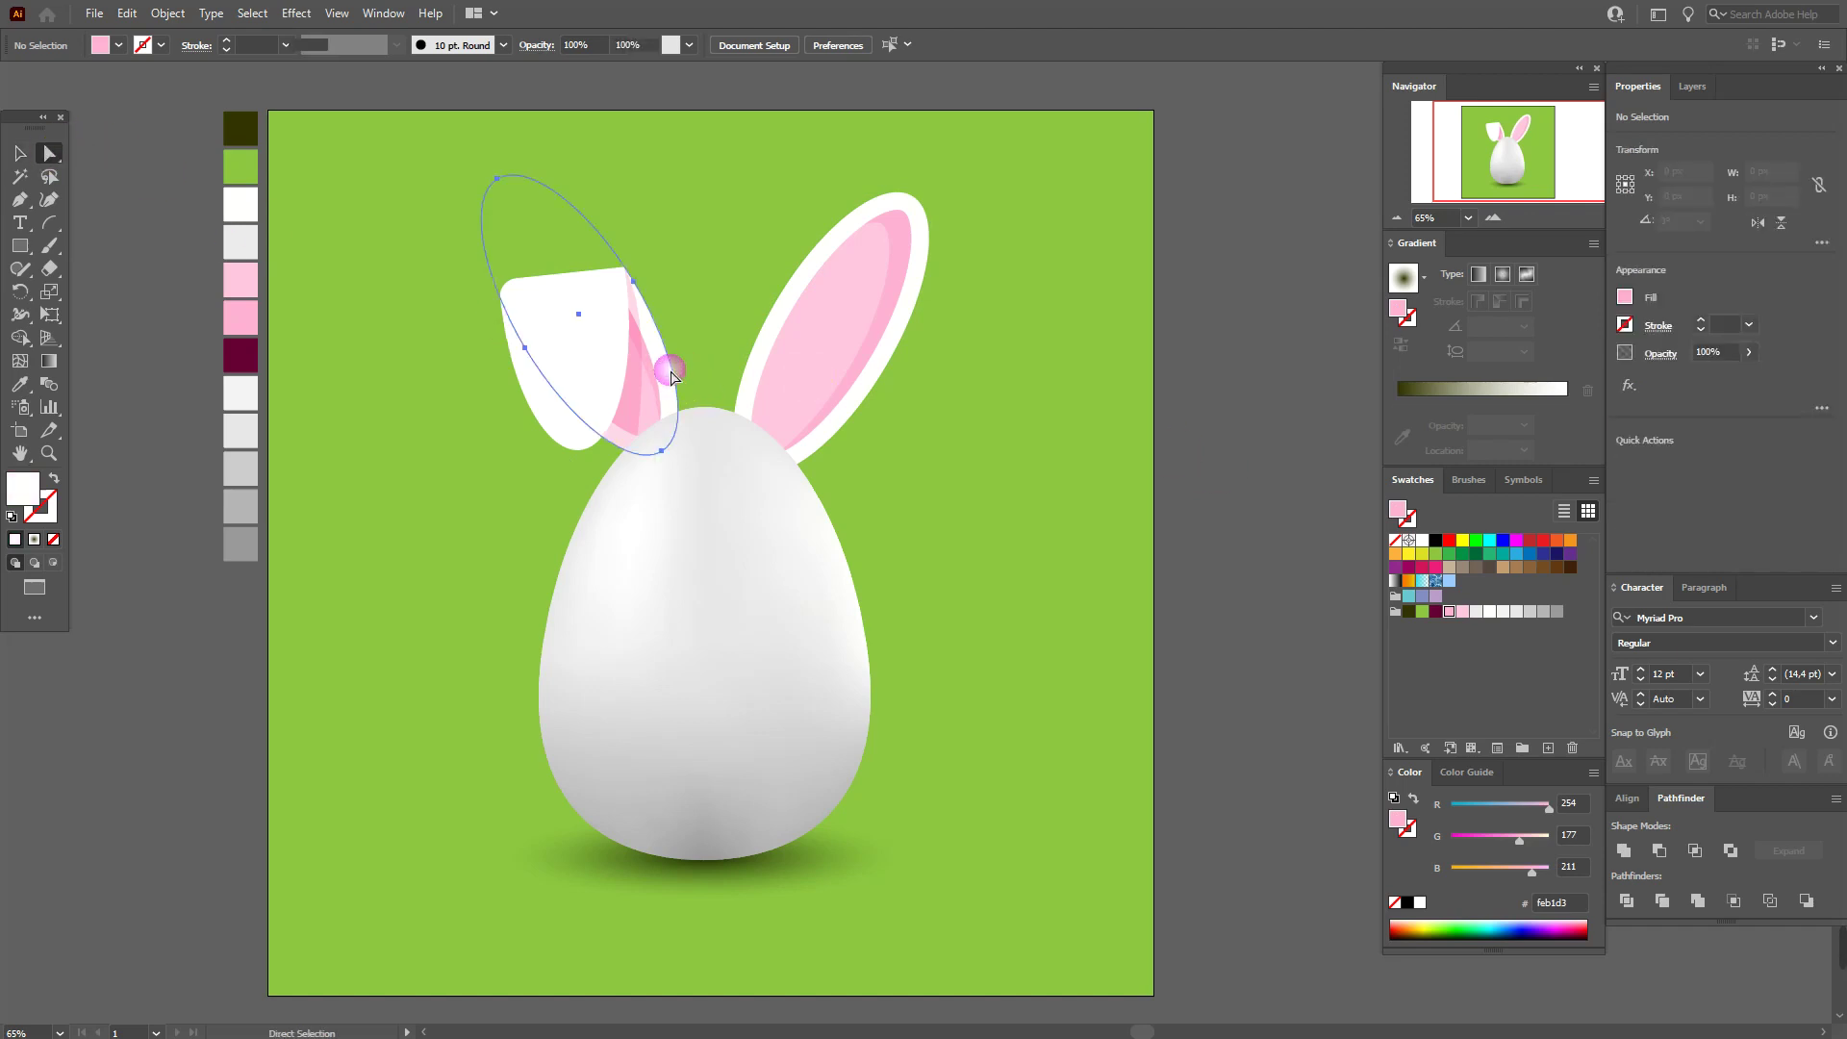
left_click(19, 387)
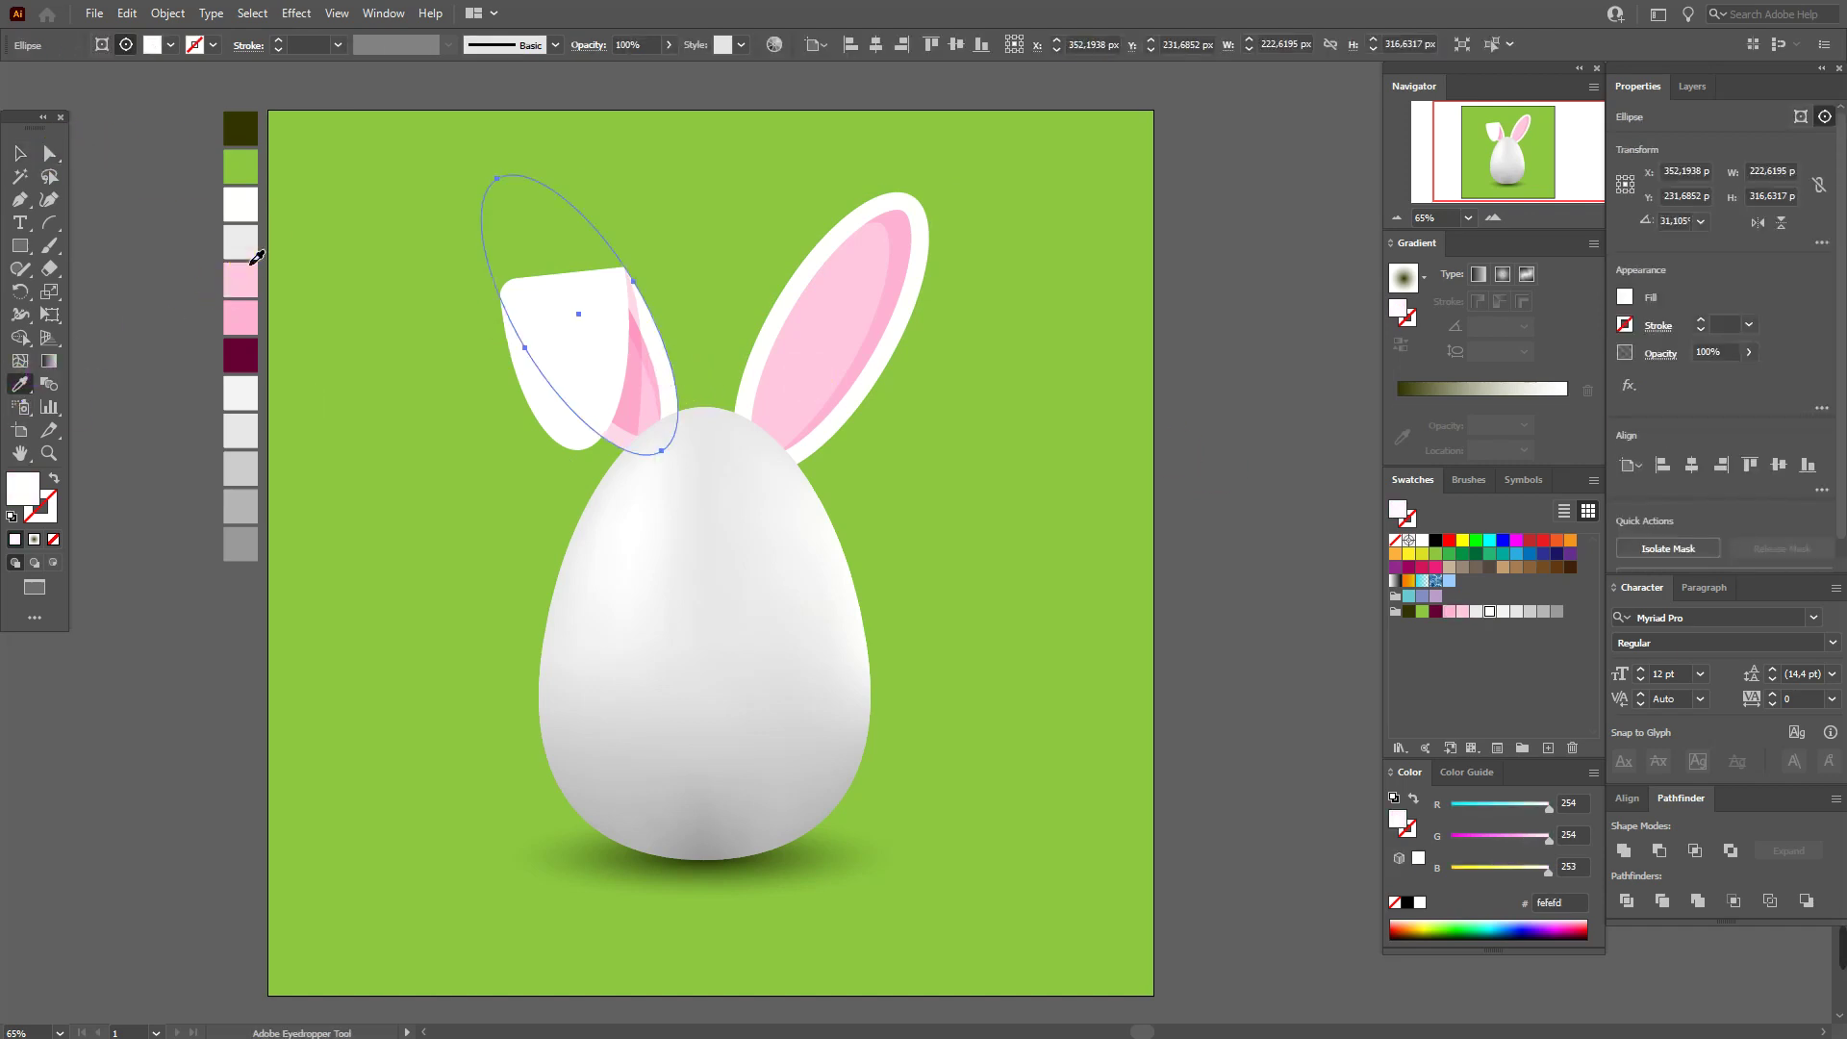
left_click(18, 153)
left_click(500, 385)
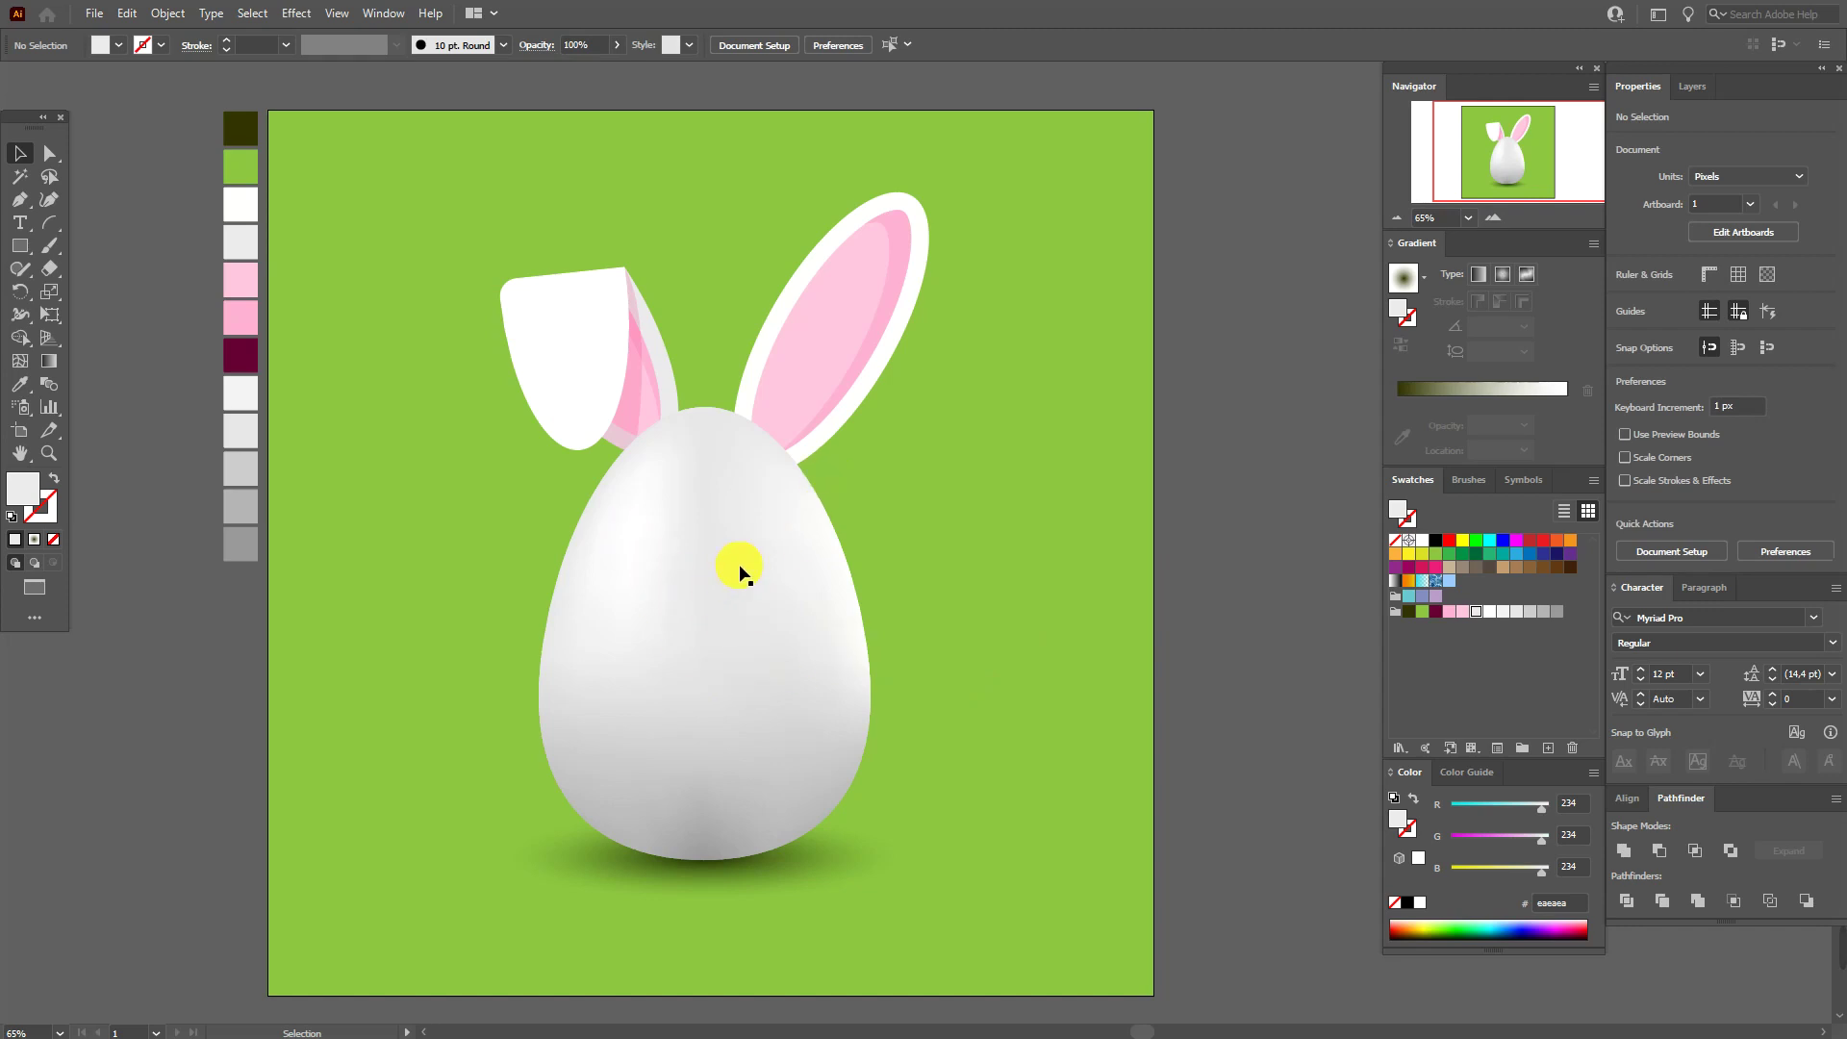
left_click(21, 384)
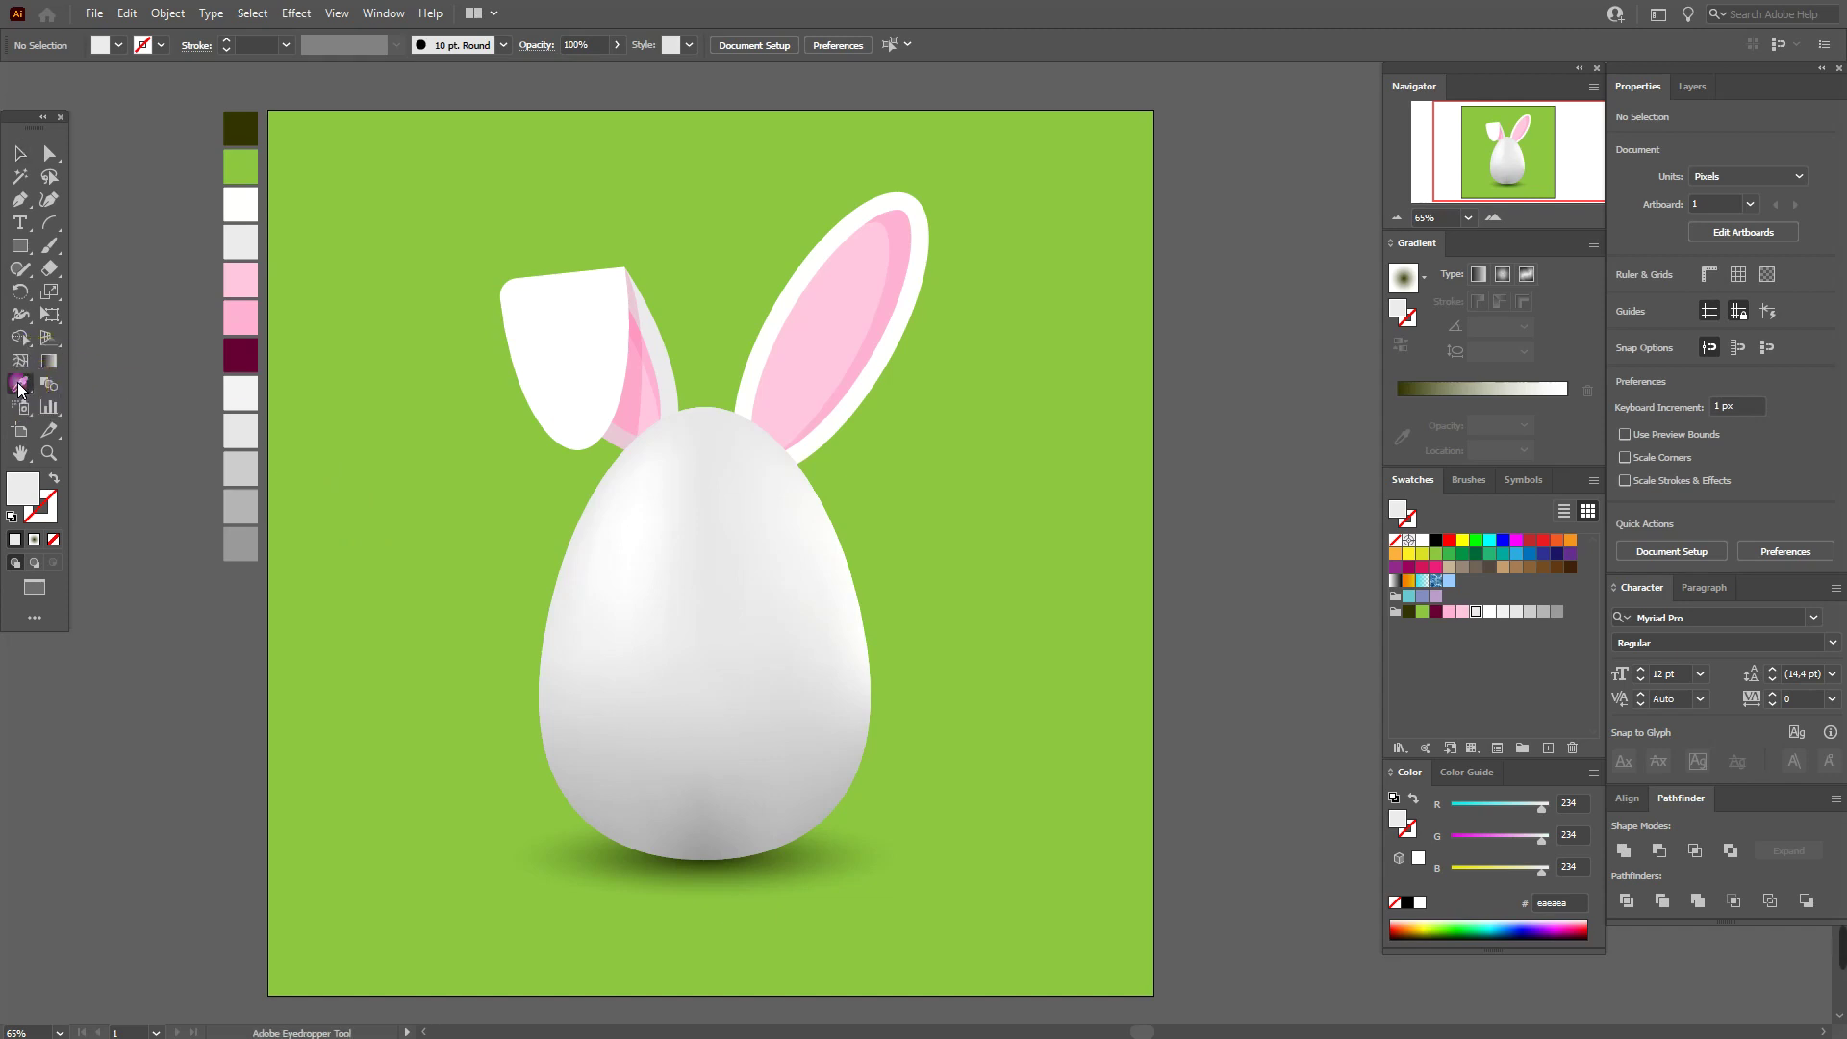
left_click(237, 358)
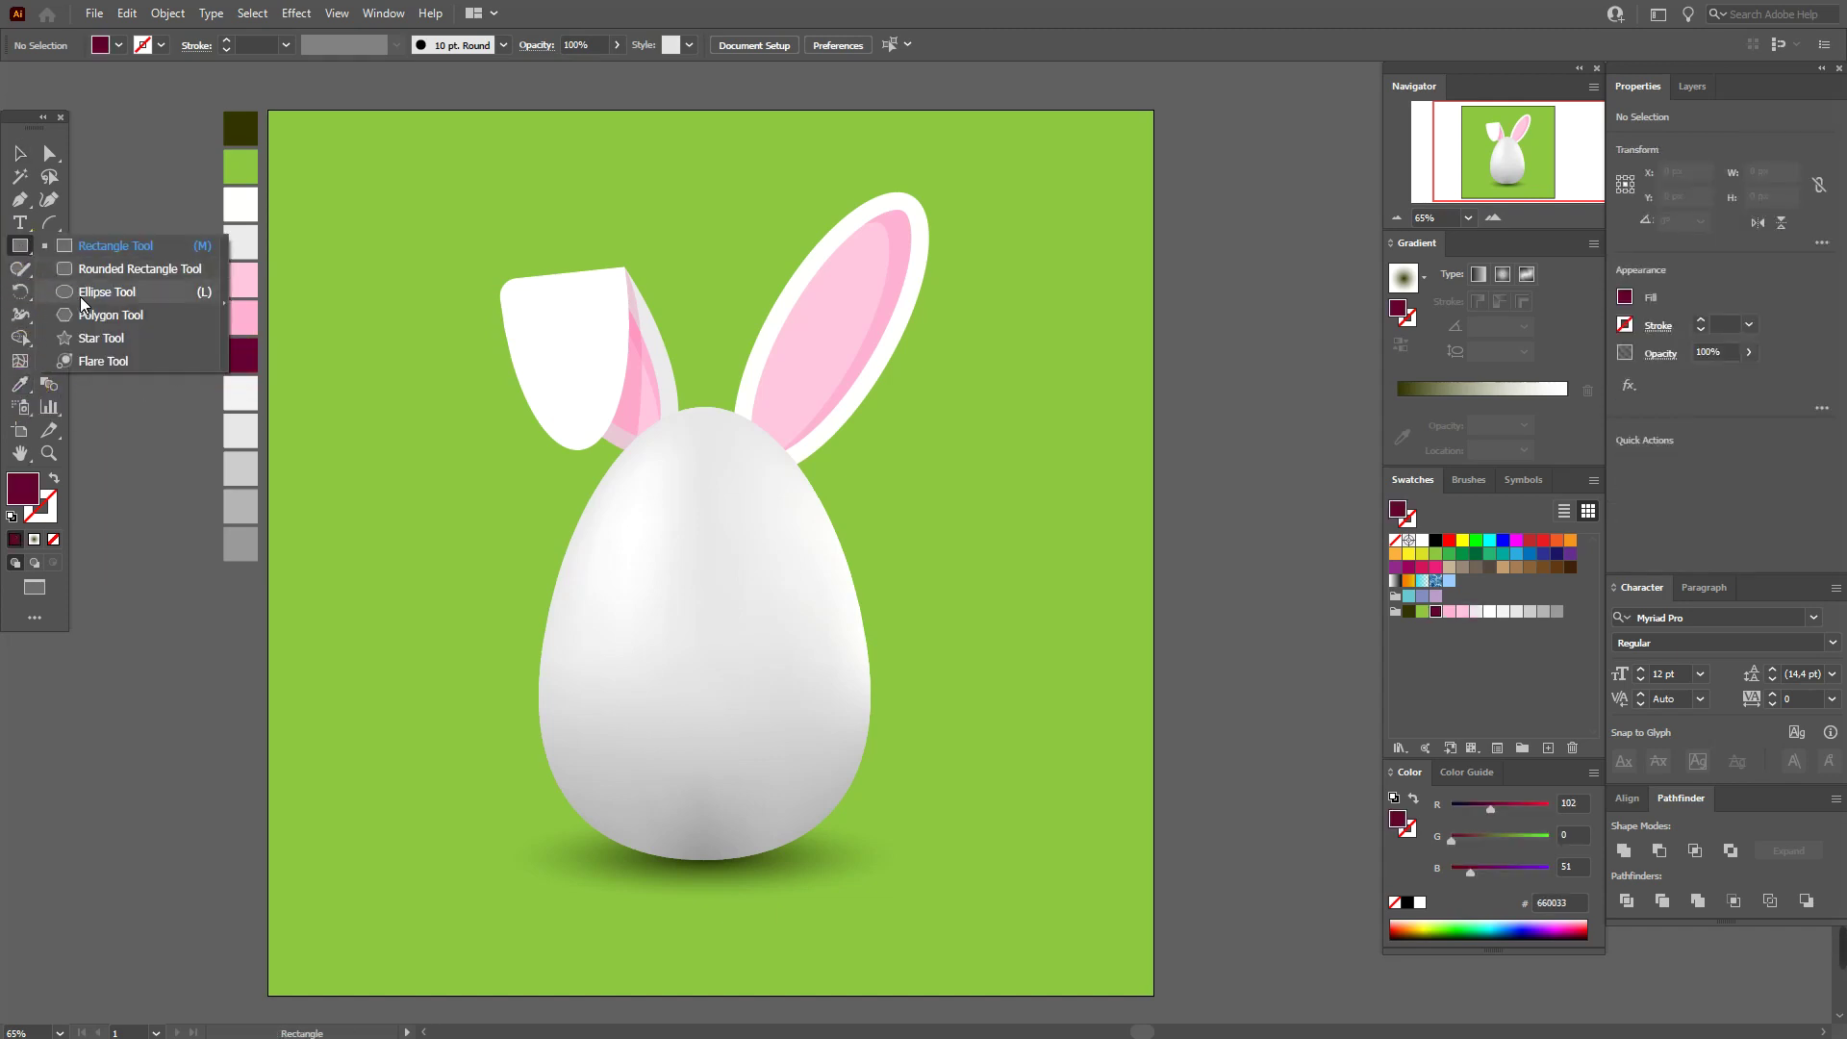
Draw a small maroon circle on the egg's upper left with the Ellipse tool
left_click_drag(21, 246, 123, 291)
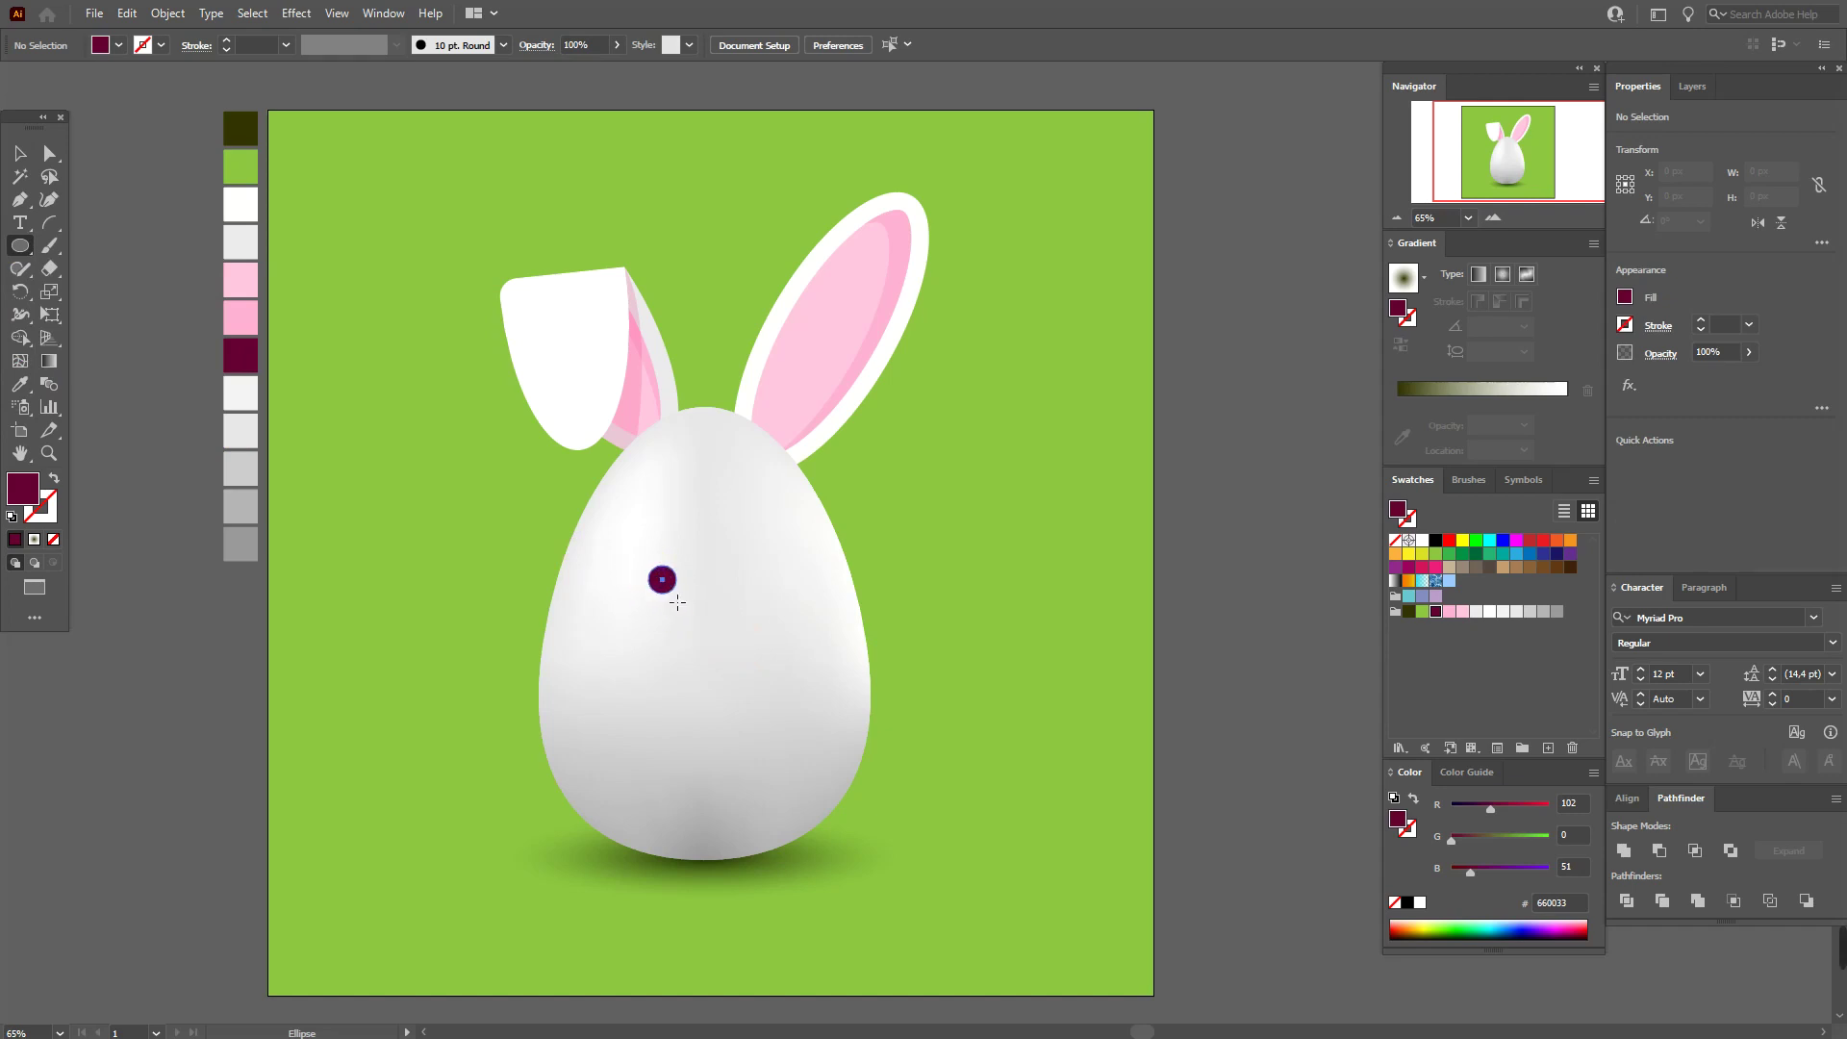
left_click_drag(679, 604, 680, 604)
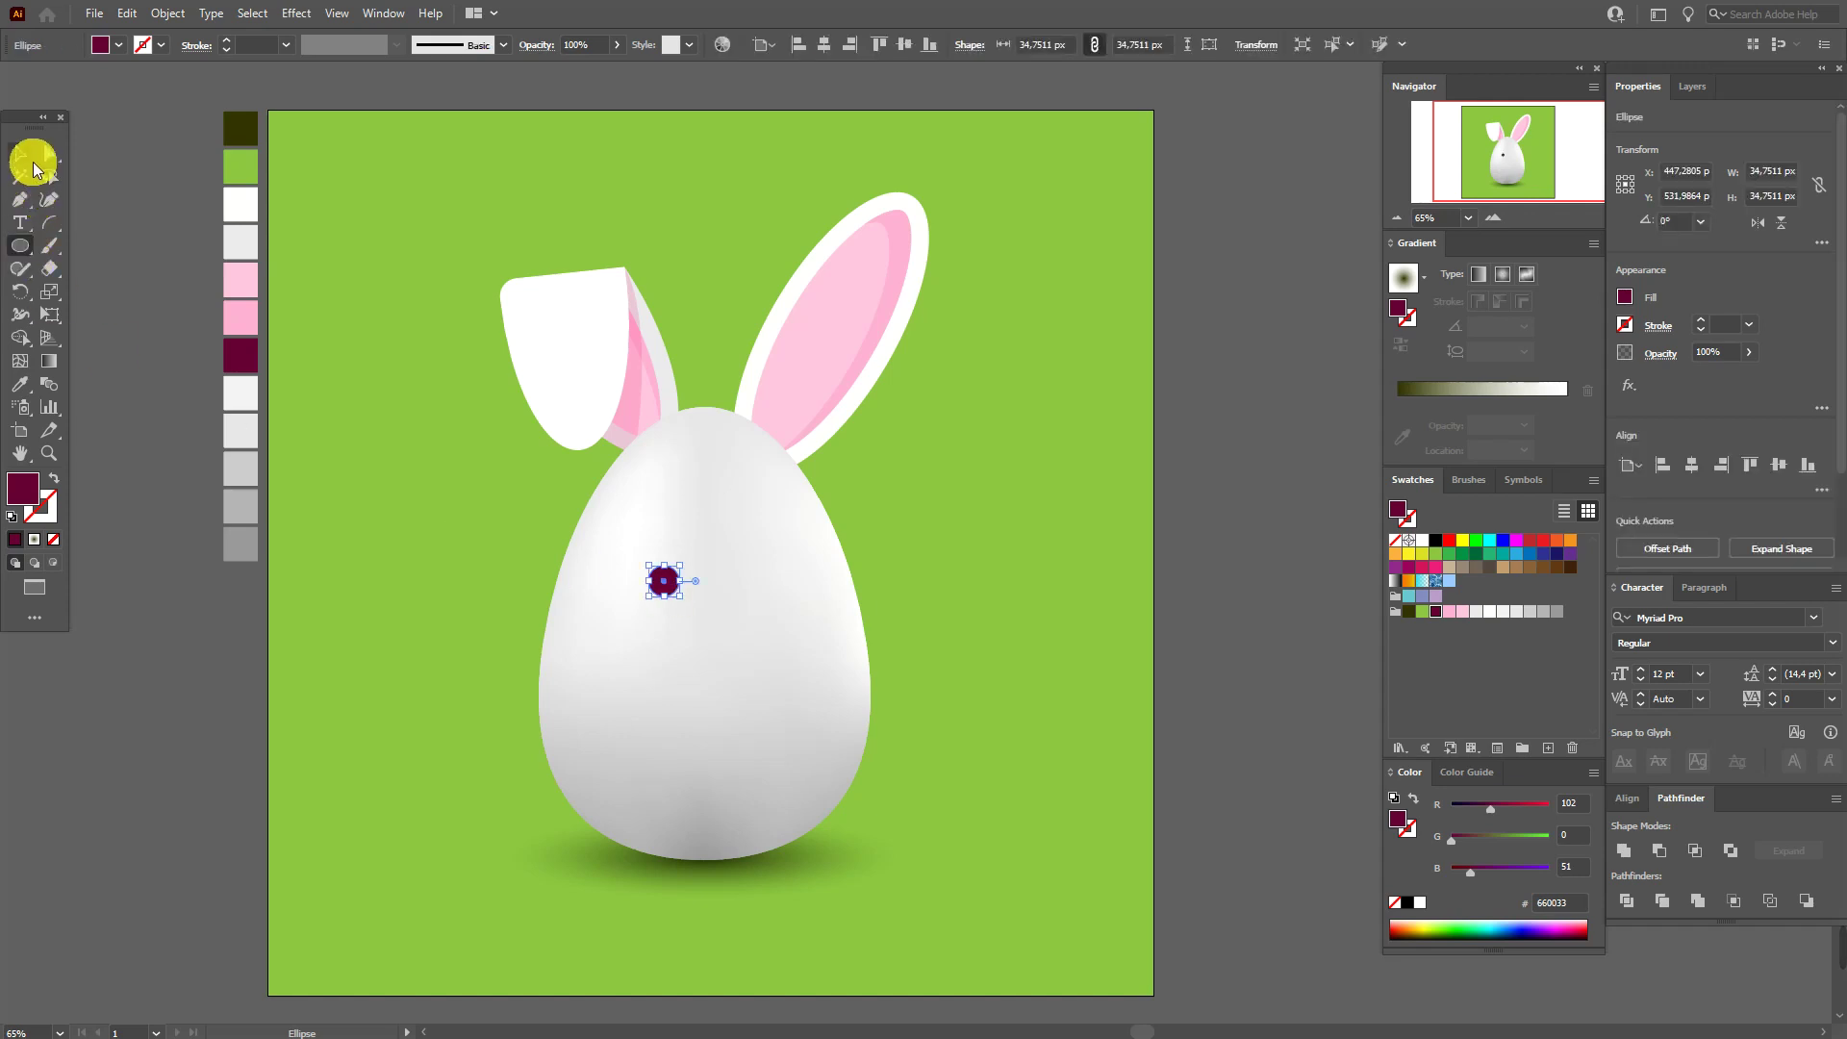
left_click(20, 153)
left_click(137, 228)
Draw a three-point '<' pen path right of the dot eye
left_click(21, 200)
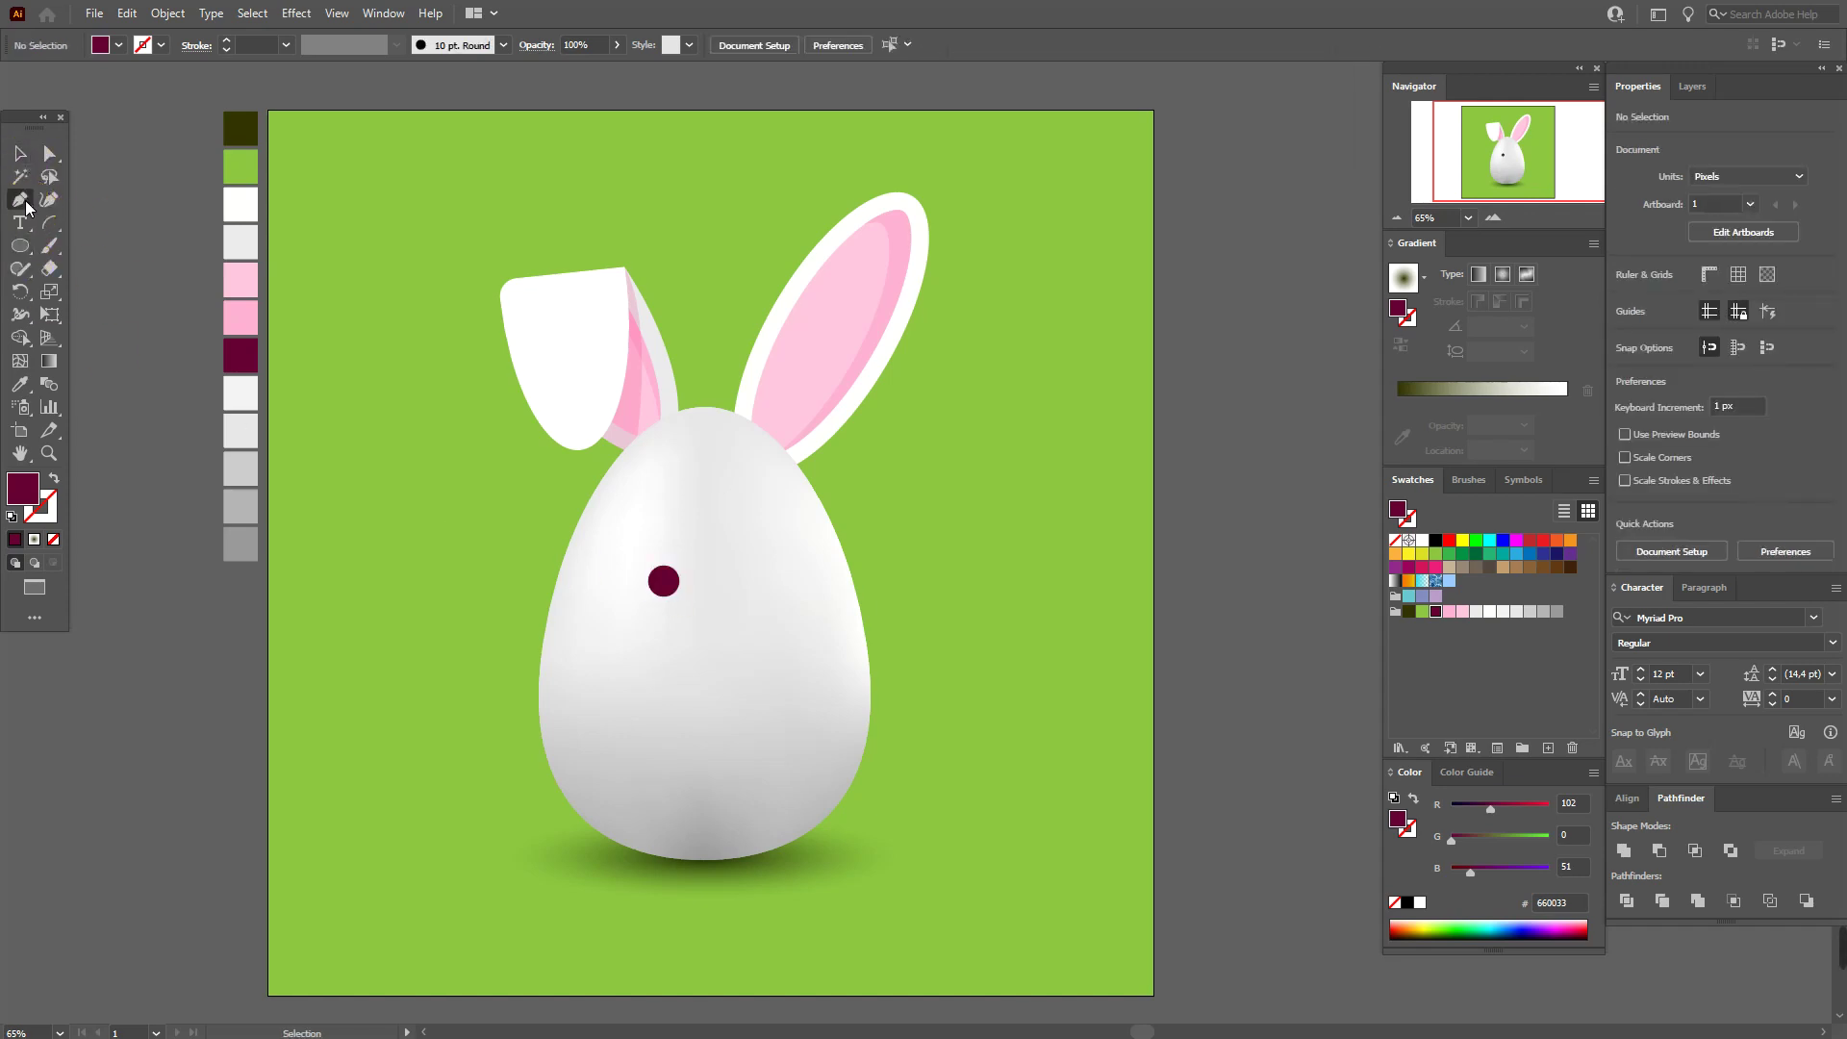
left_click(778, 558)
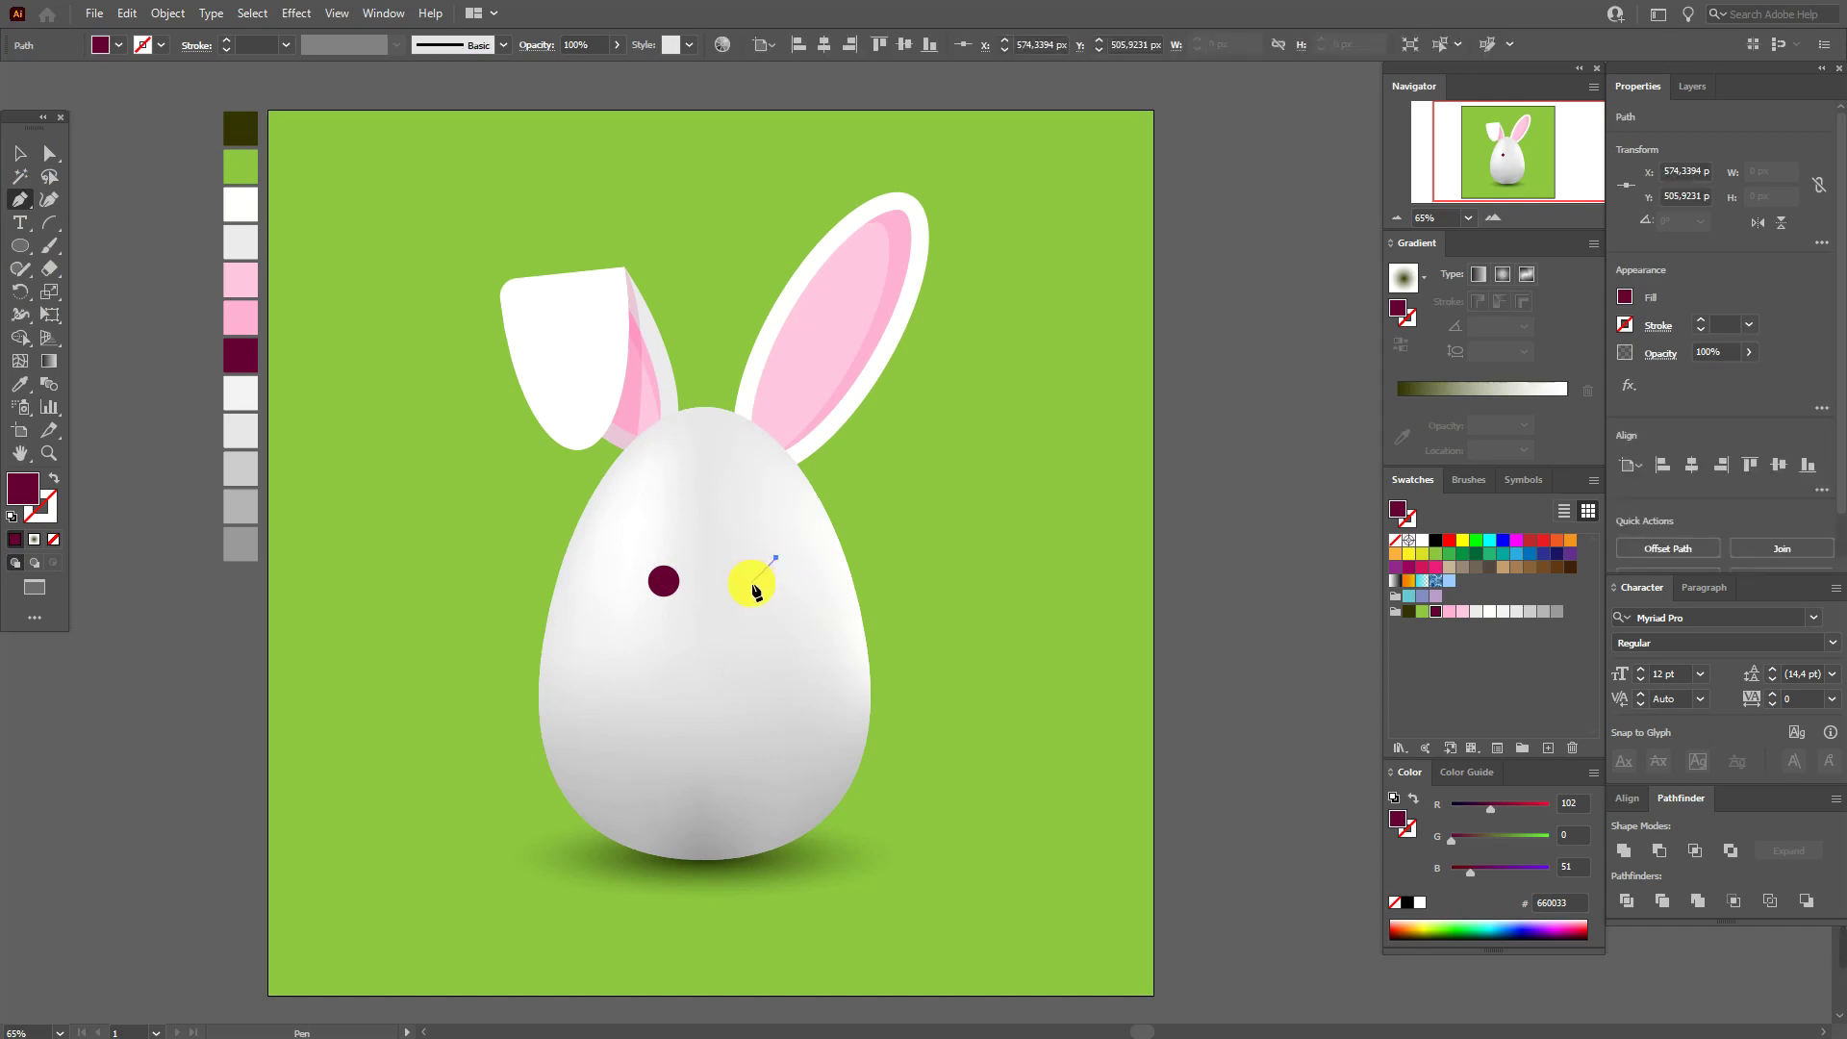
left_click(750, 582)
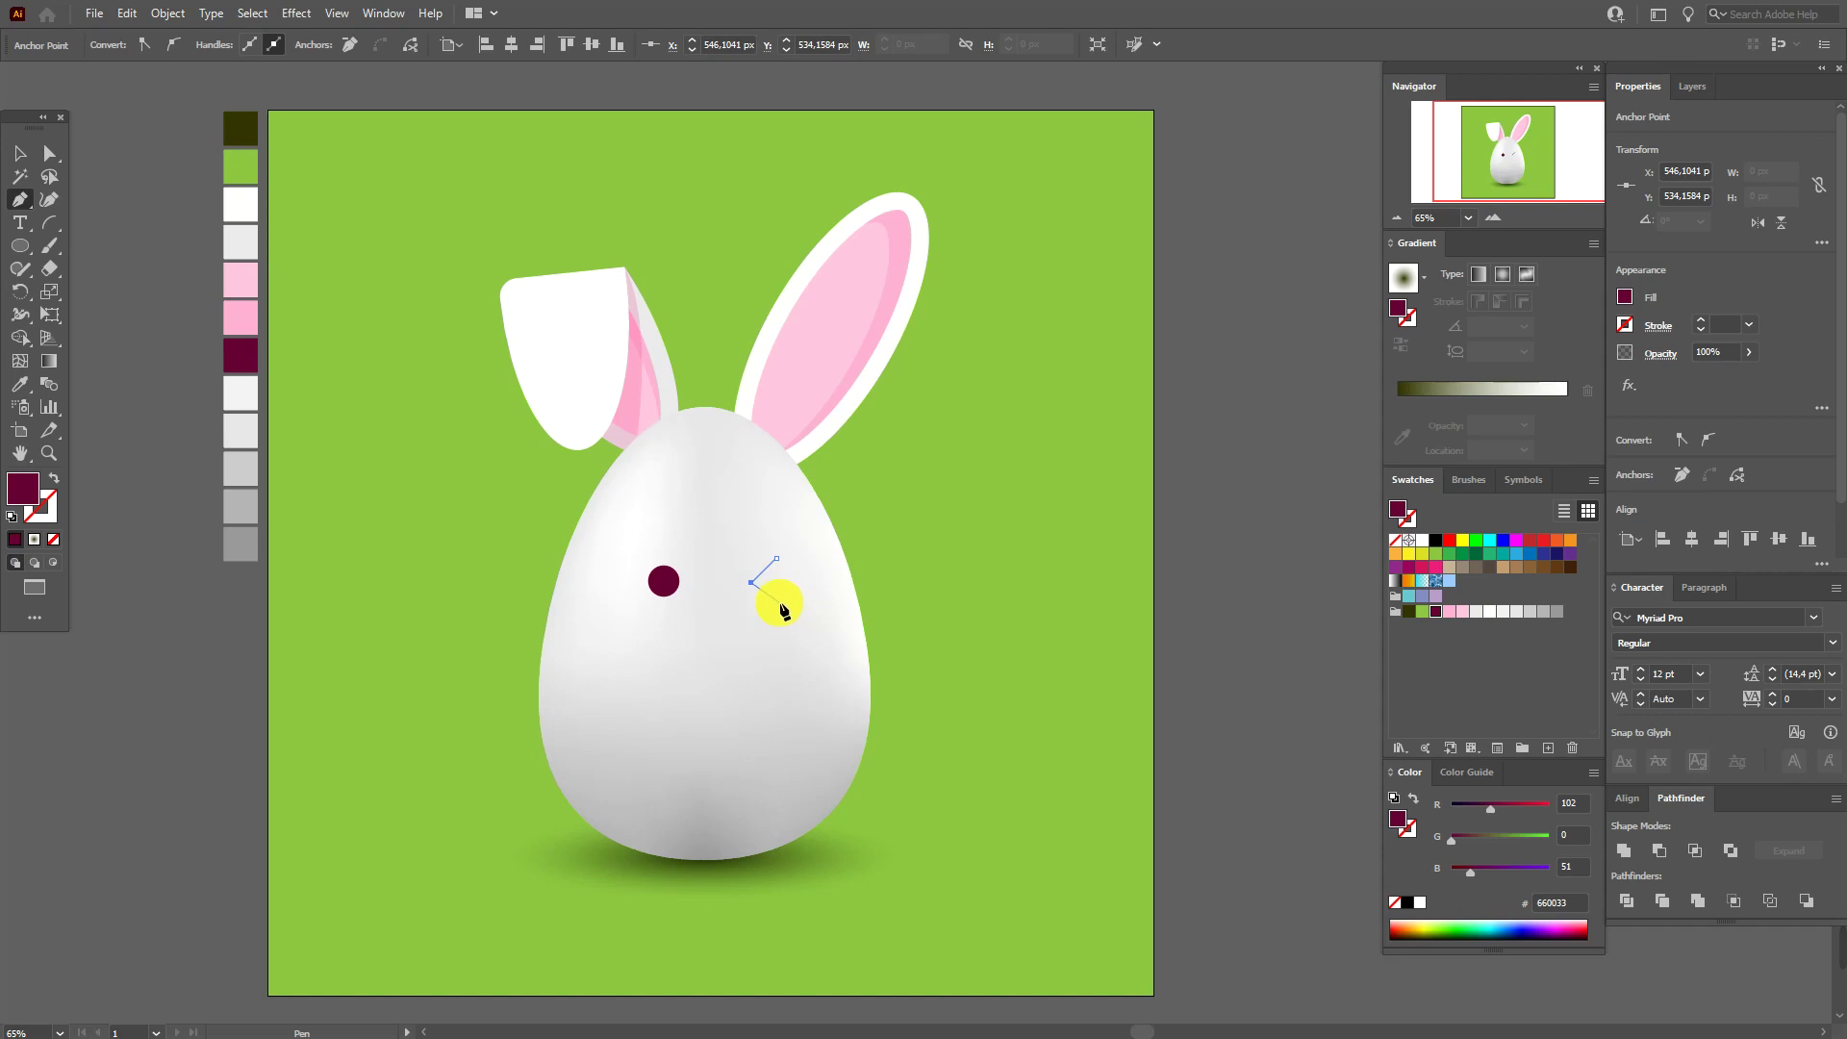
left_click(779, 604)
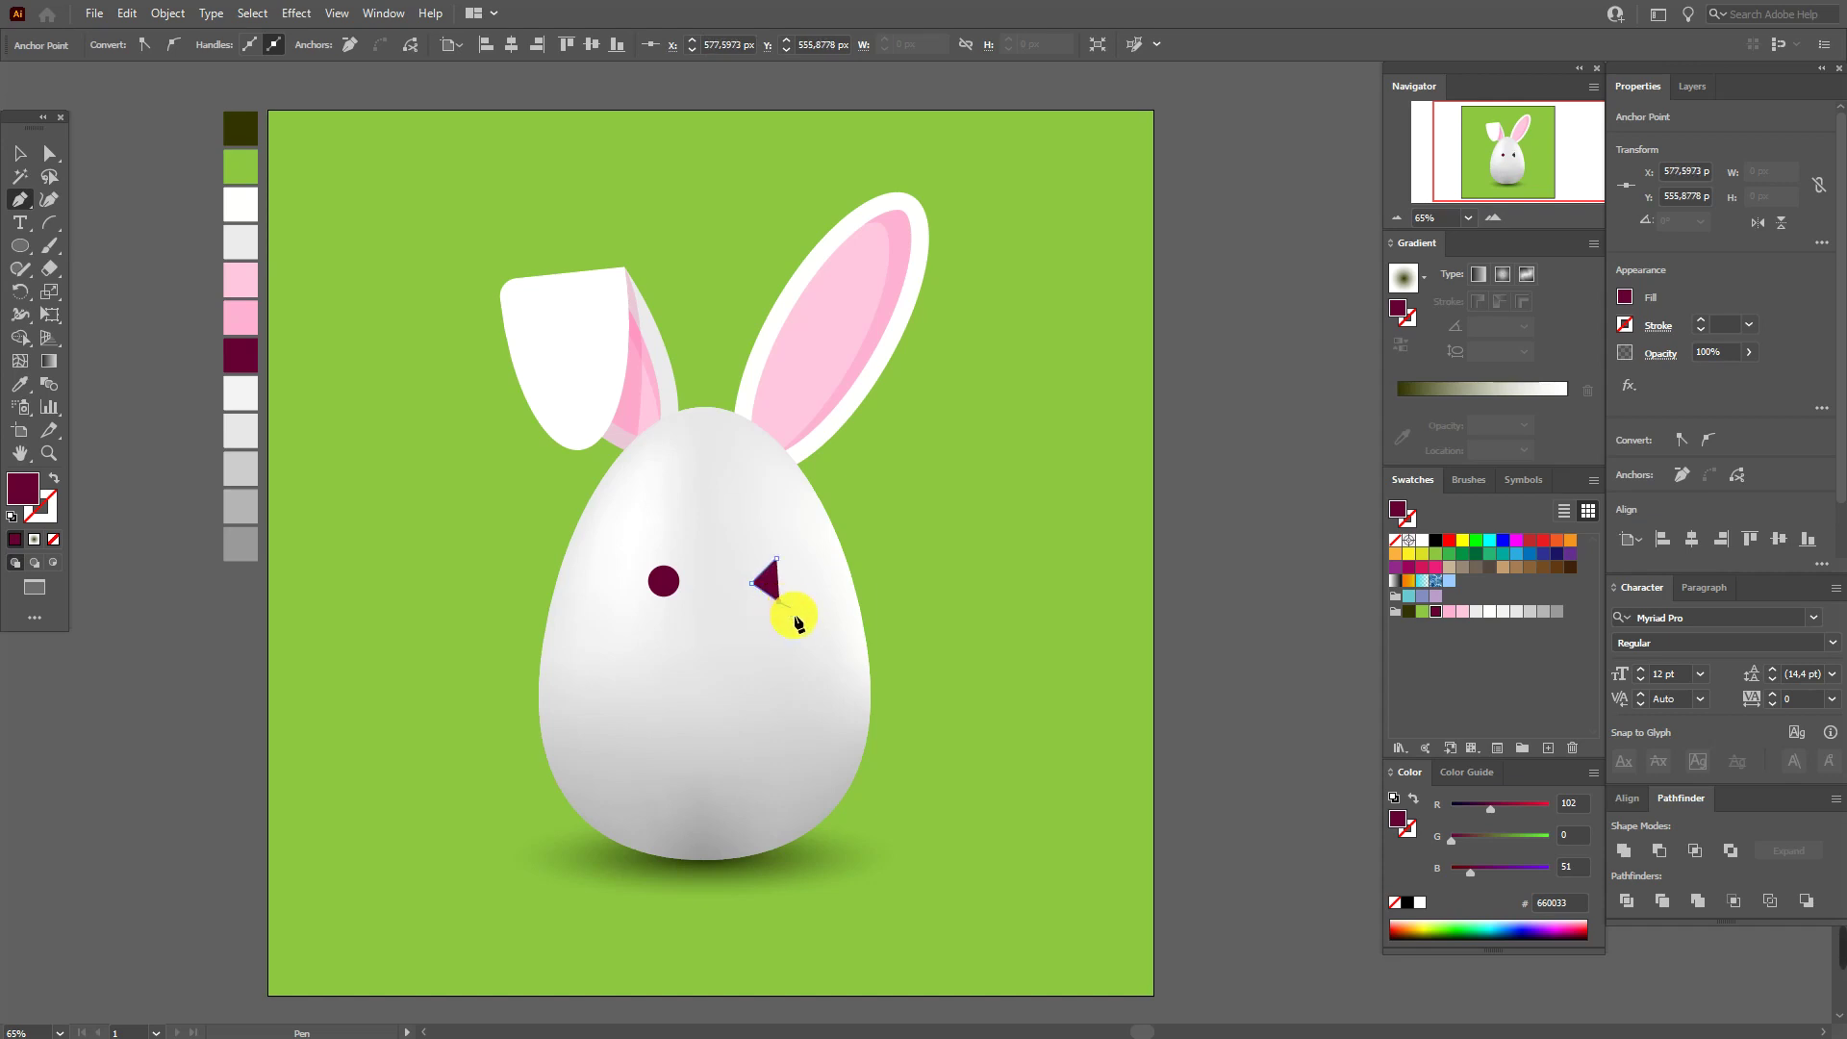
Give the '<' path no fill and the 10 pt. Round brush stroke
left_click(51, 491)
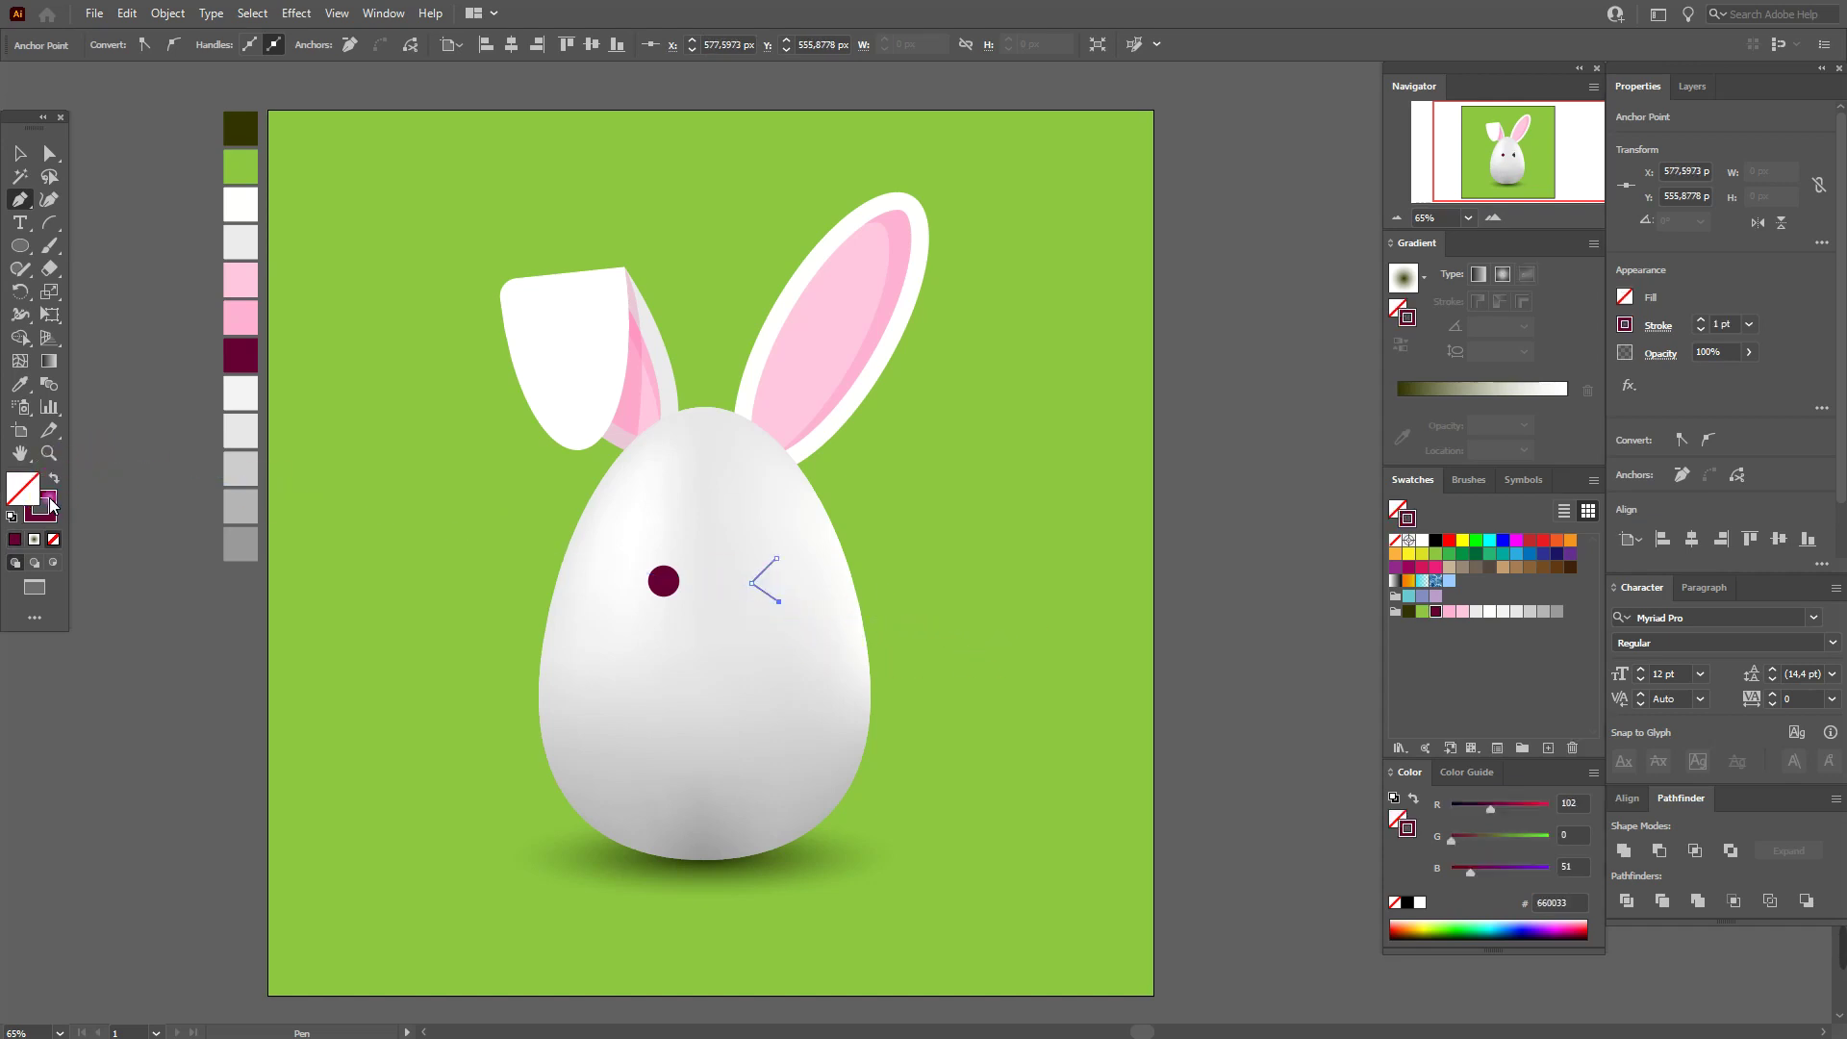
left_click(1466, 487)
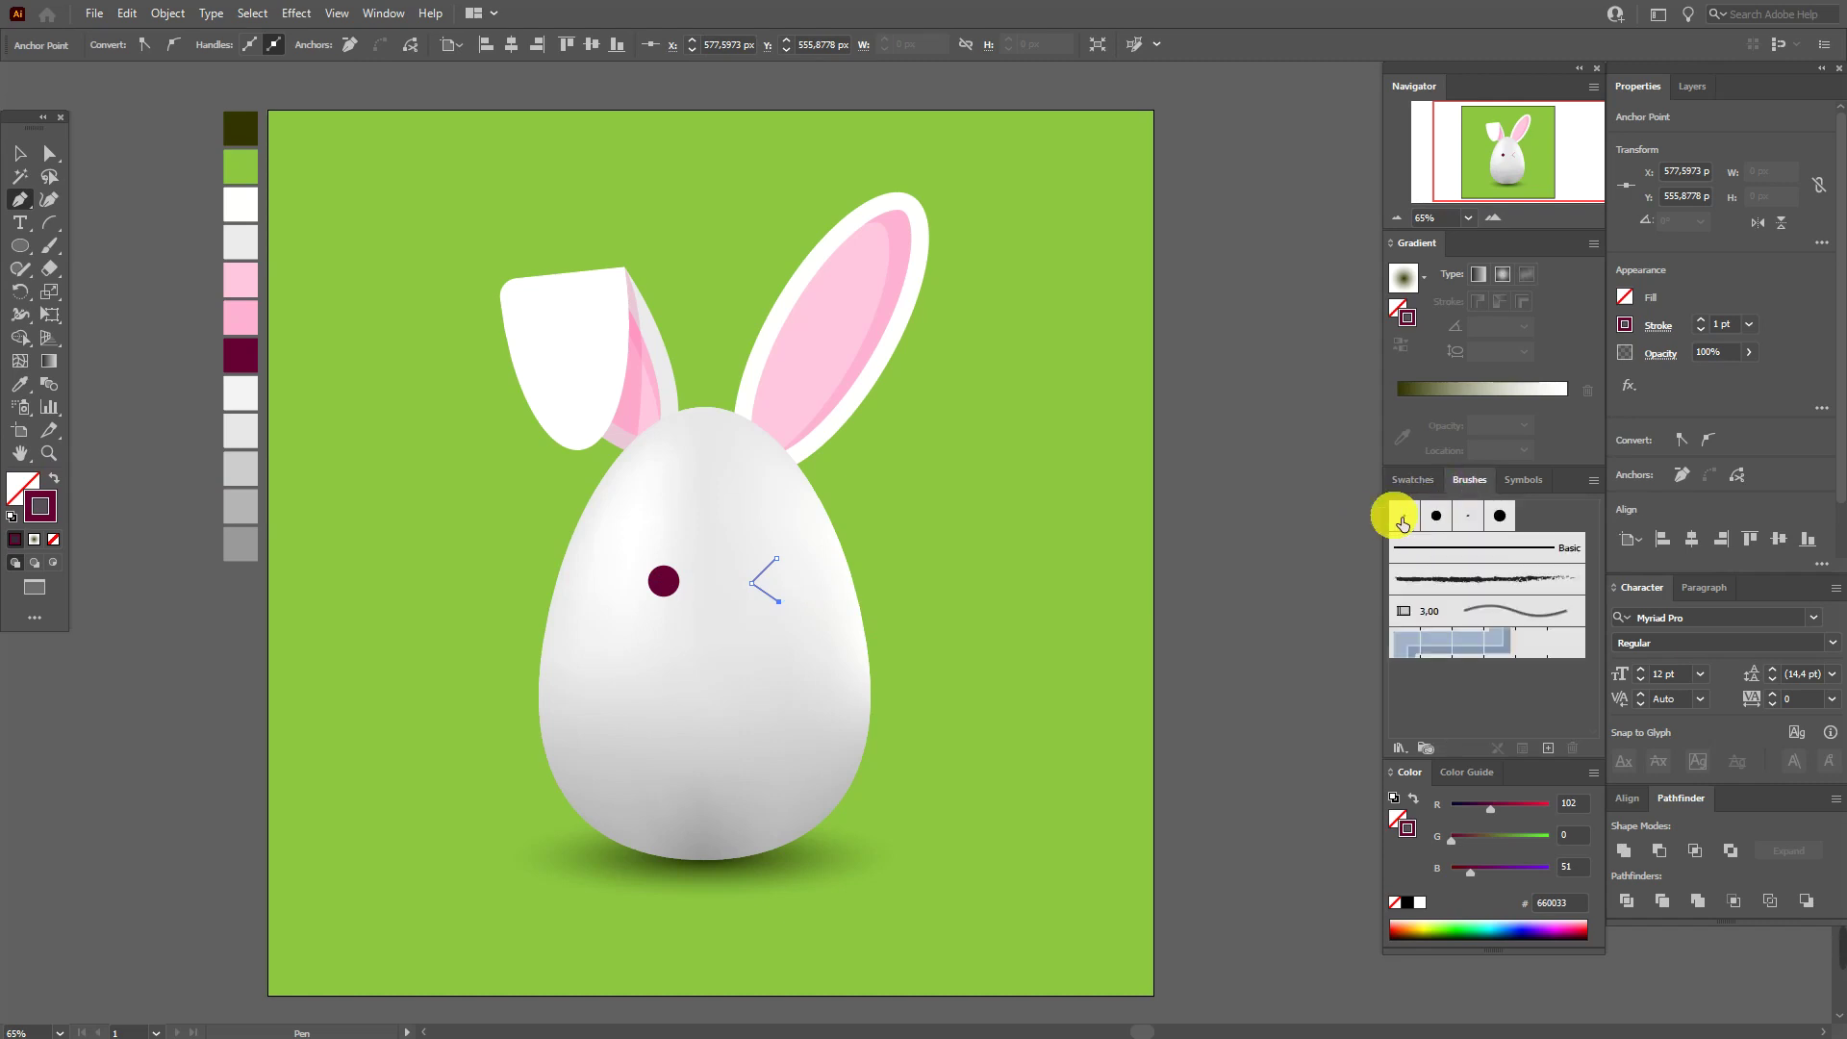
left_click(1407, 517)
left_click(1444, 519)
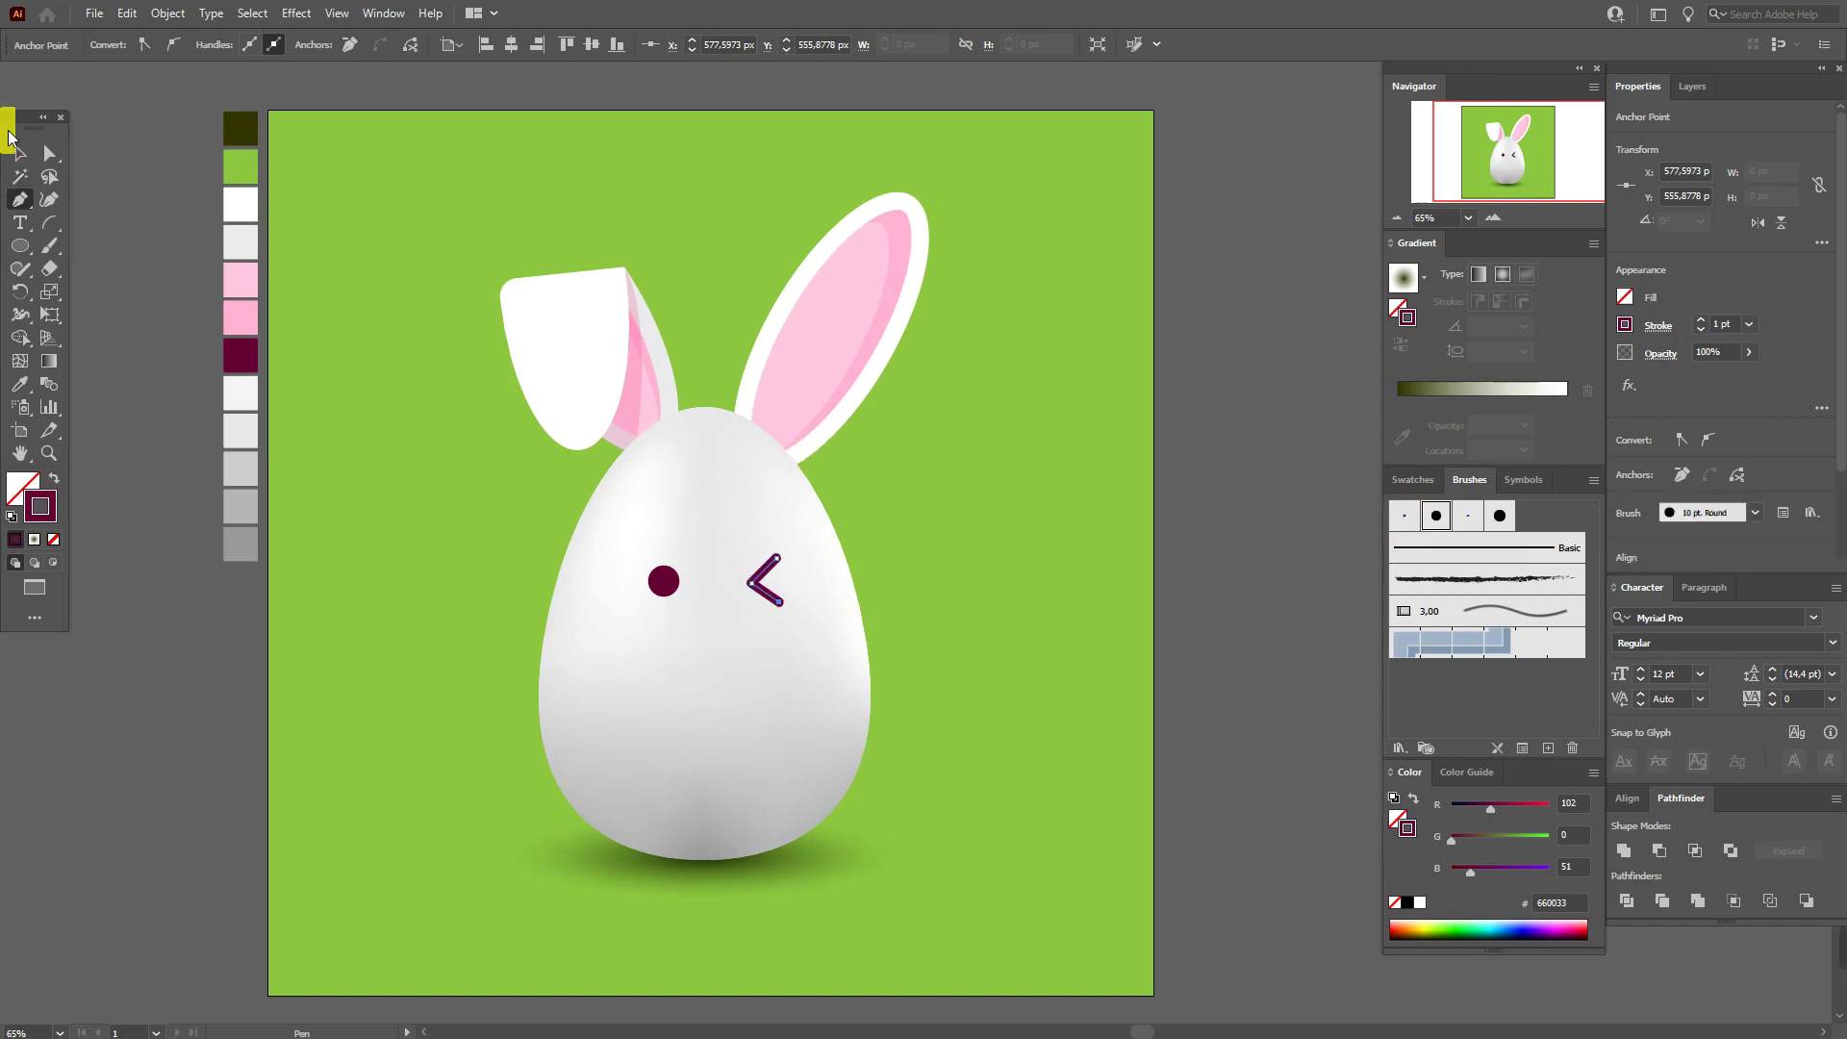
left_click(20, 153)
left_click(131, 203)
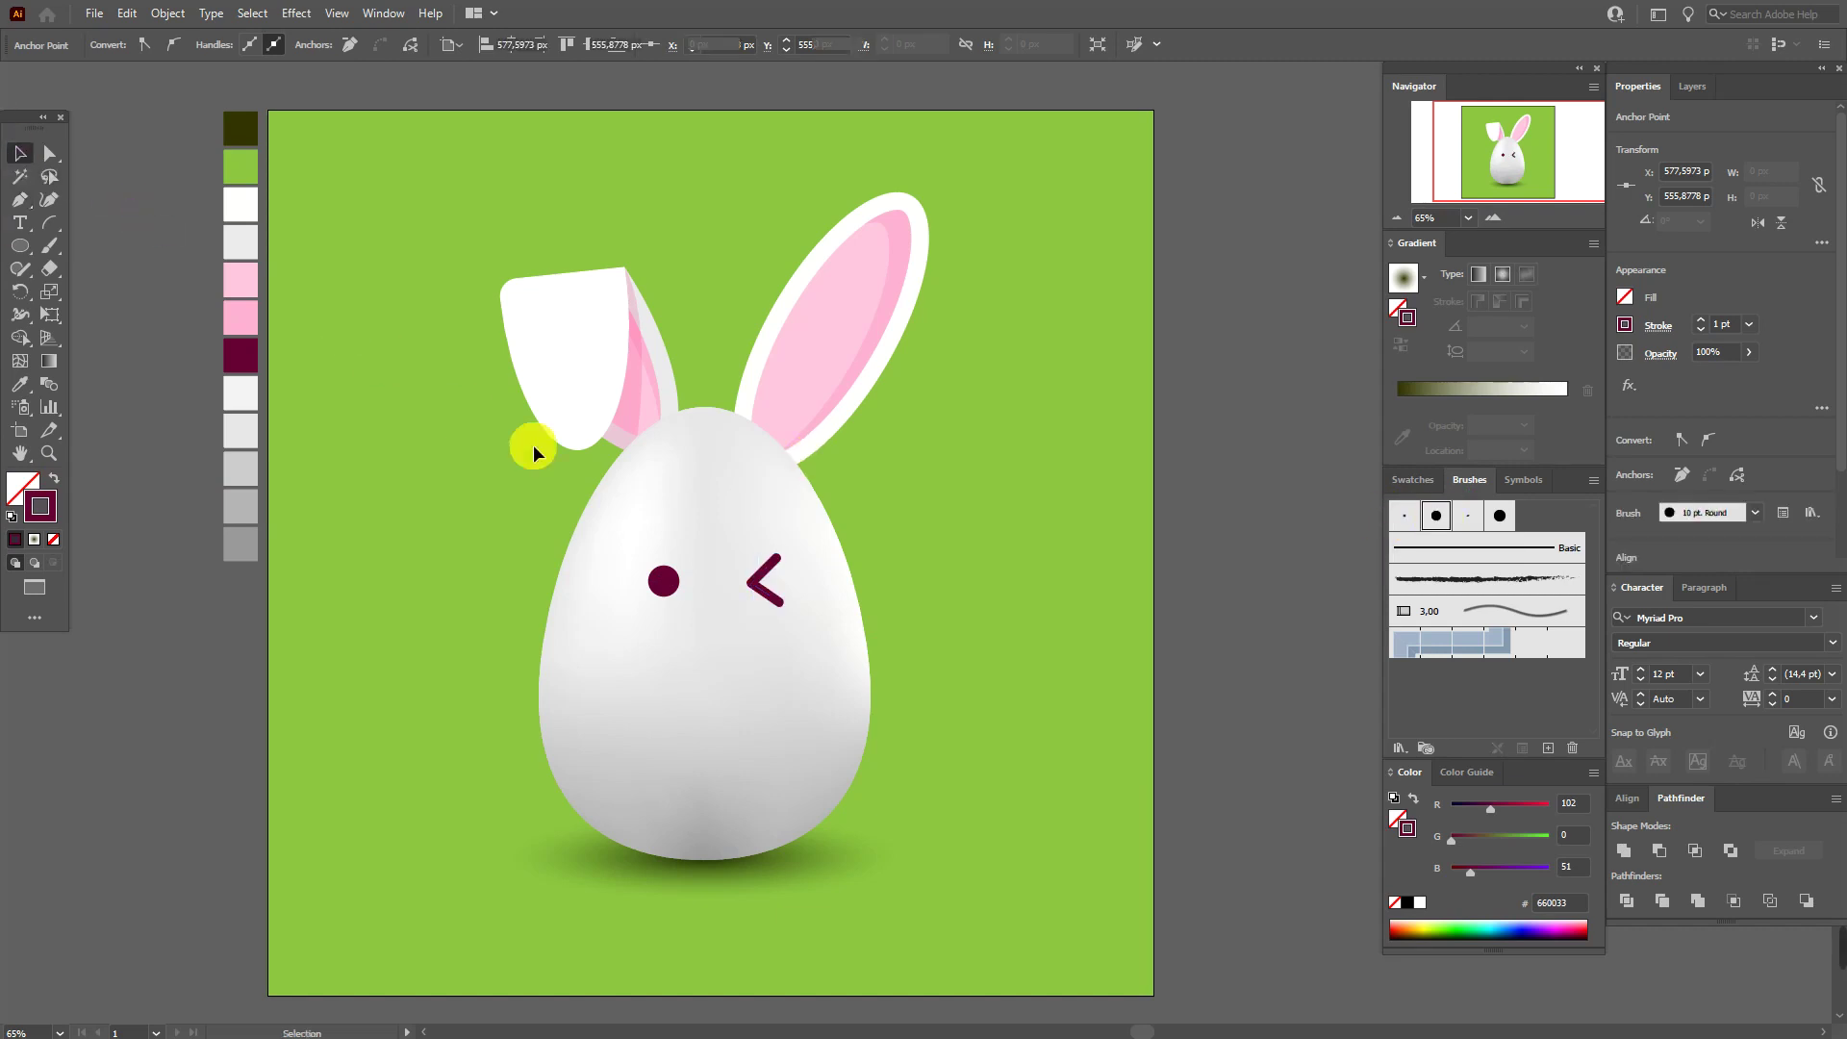
Align the winking eye and dot eye with Align Vertical Centers
left_click(764, 603)
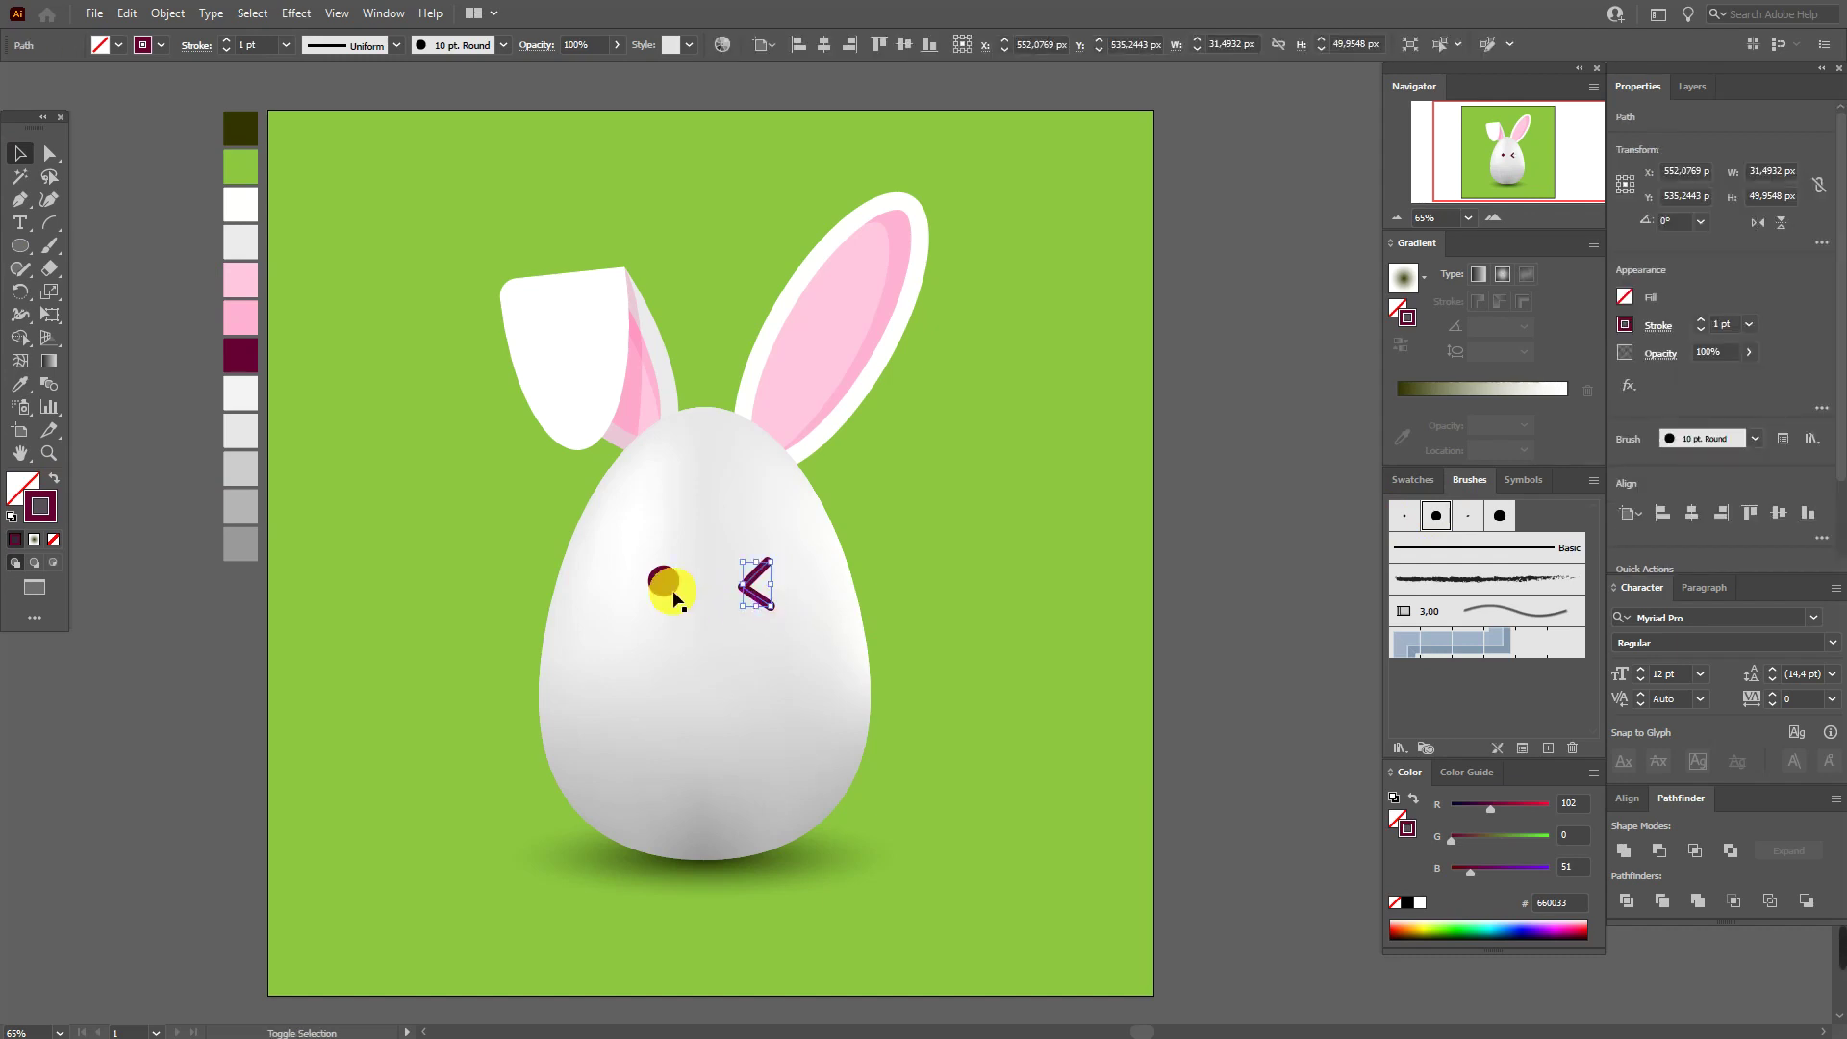
left_click(668, 586, "shift")
left_click(1629, 797)
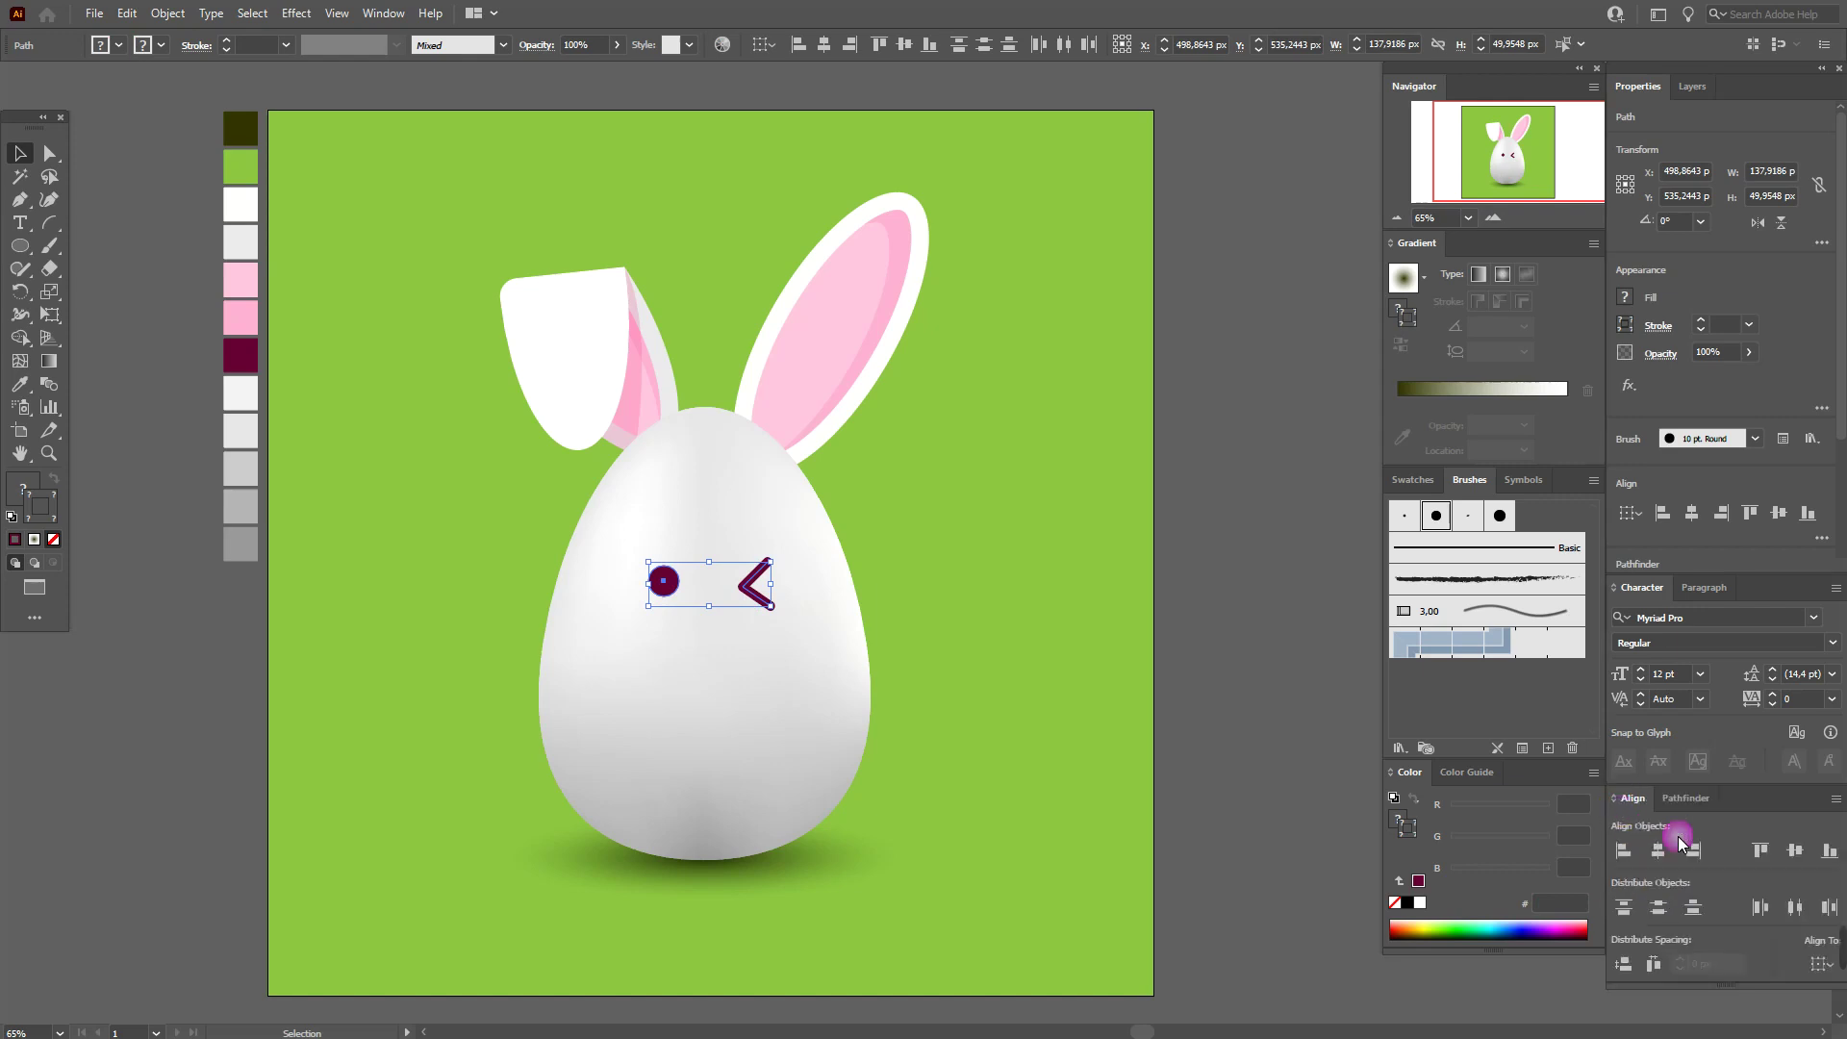
left_click(1798, 856)
left_click(1233, 647)
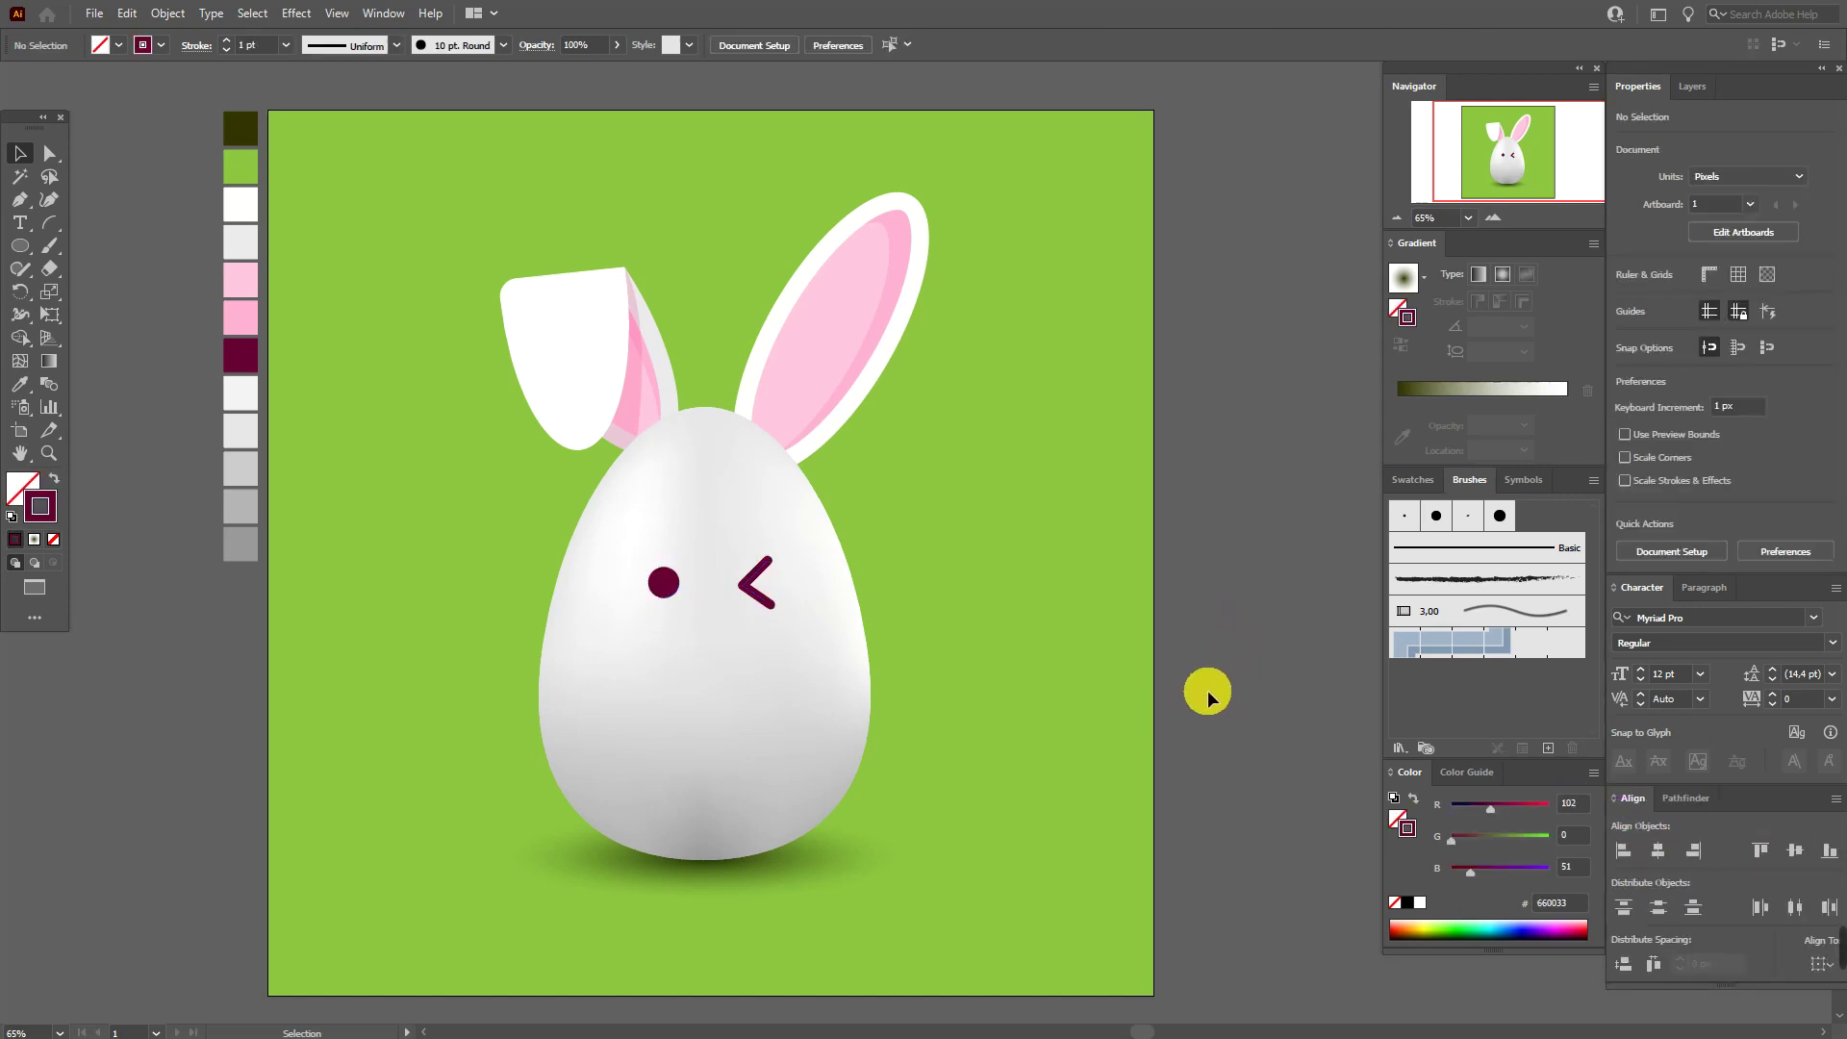
Finish the mouth arc, rotate it 45° and apply the 10 pt. Round brush
left_click(48, 224)
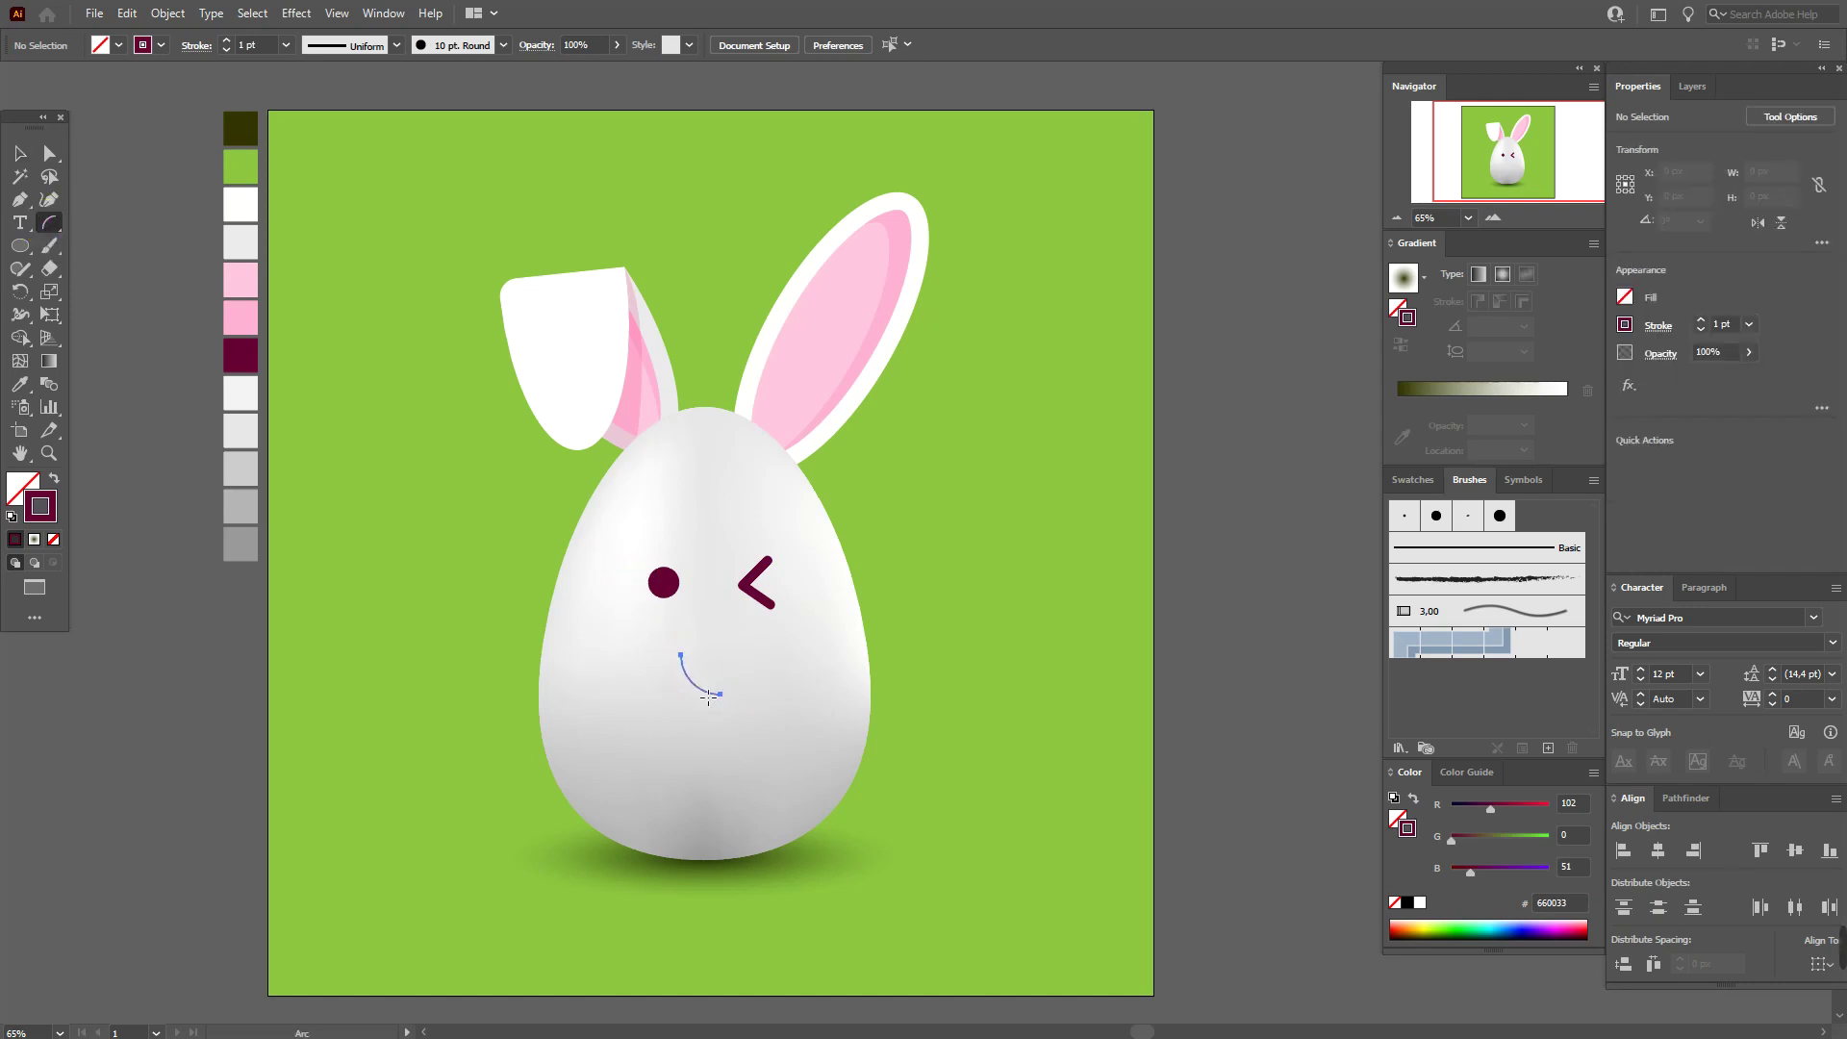
left_click_drag(705, 694, 707, 693)
left_click(20, 153)
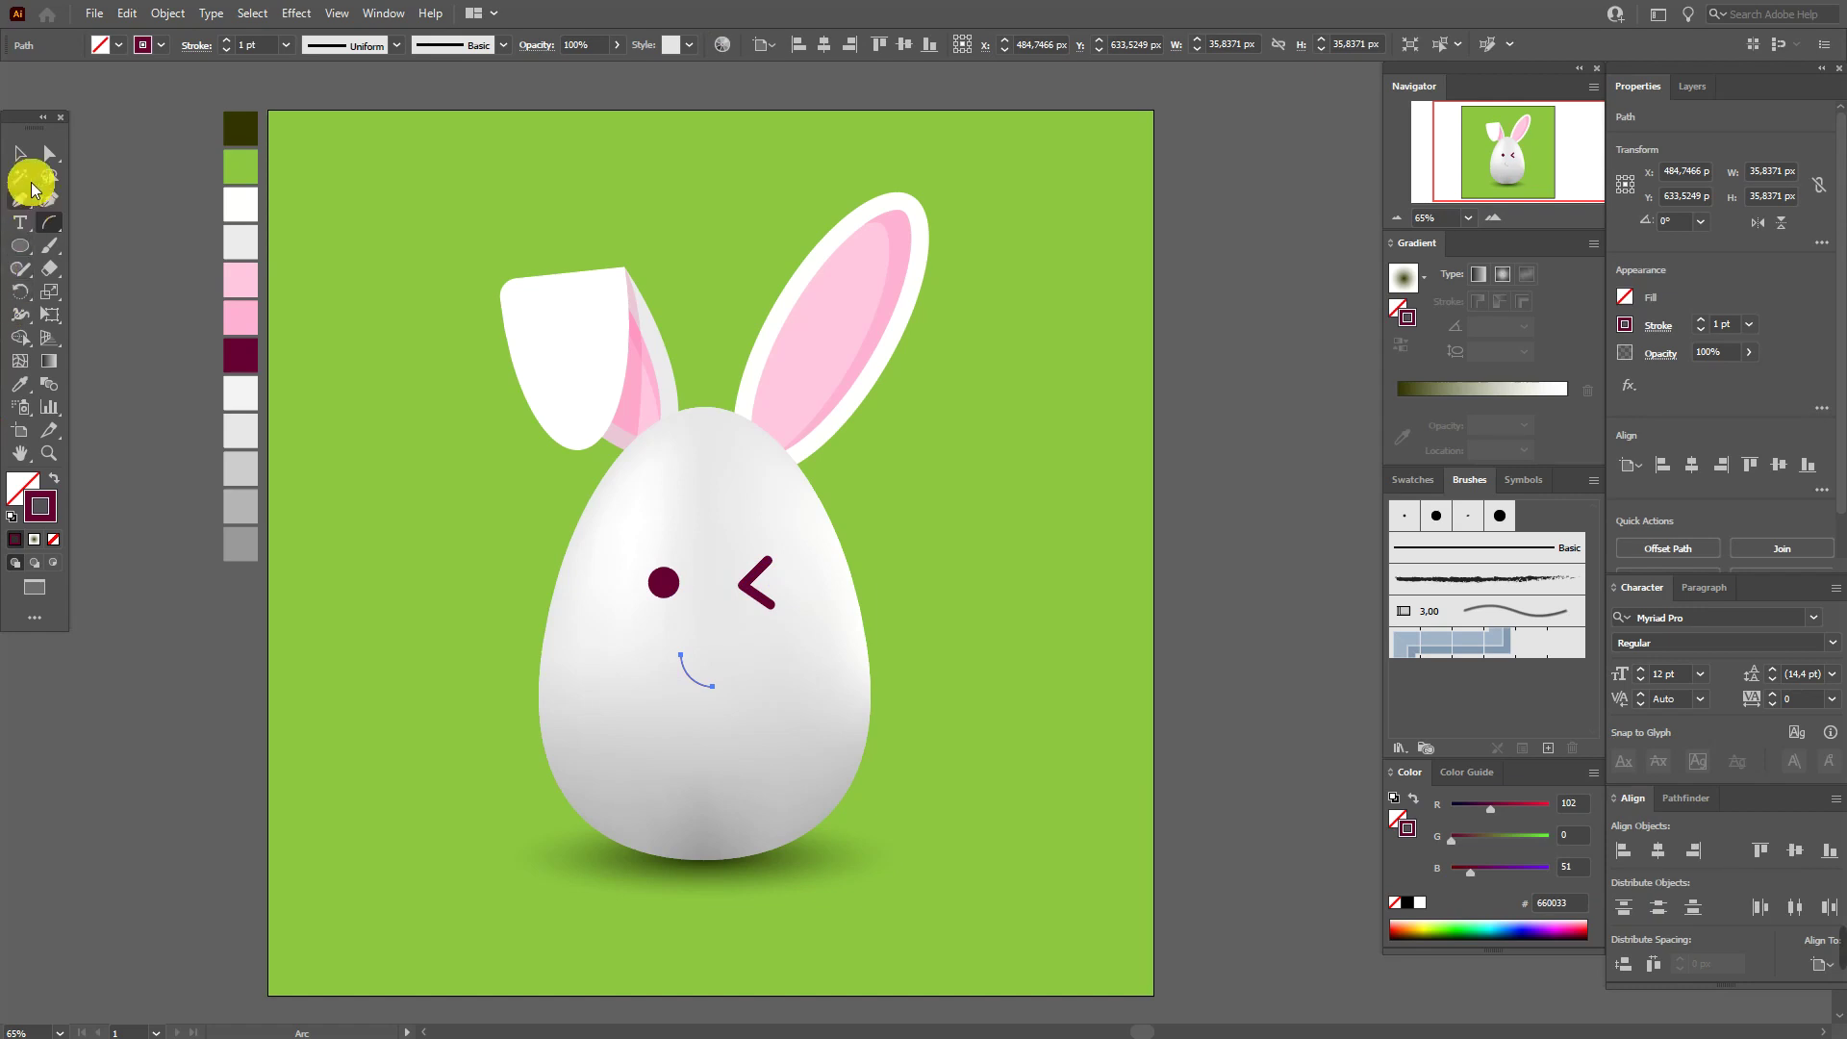
left_click(707, 667)
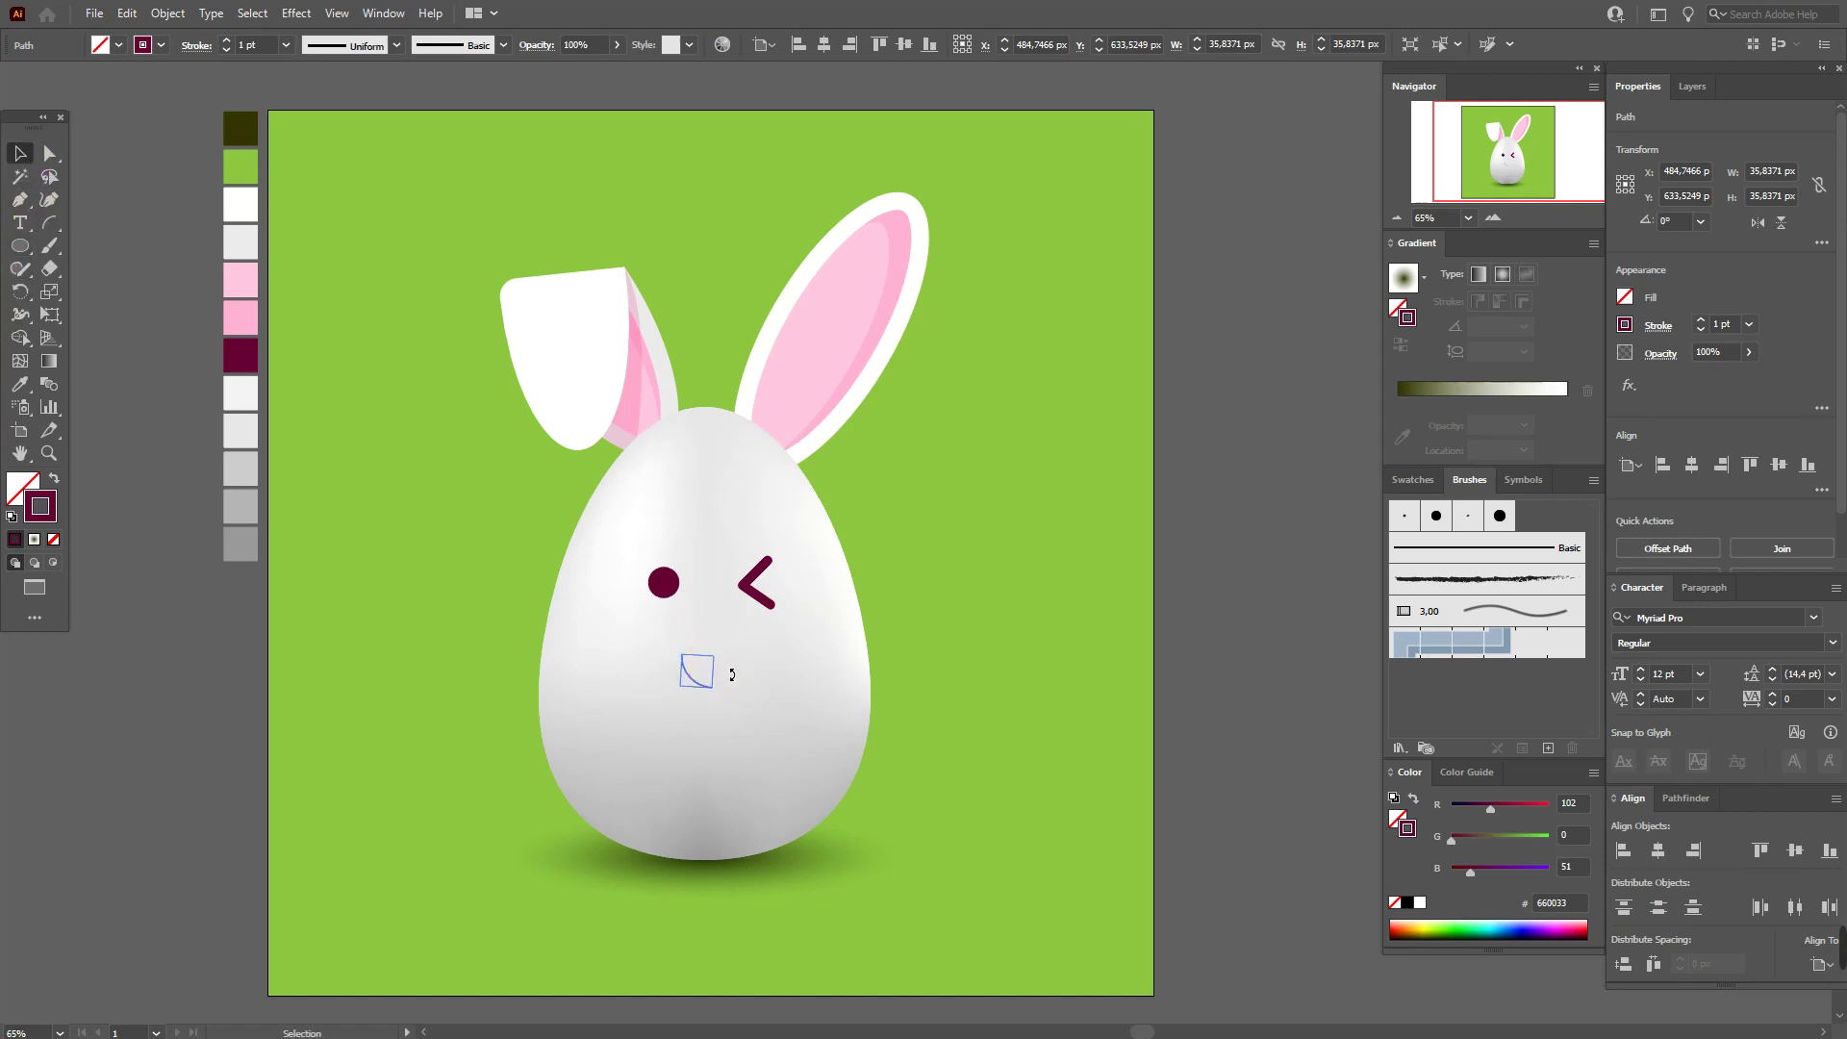
left_click_drag(731, 675, 724, 659)
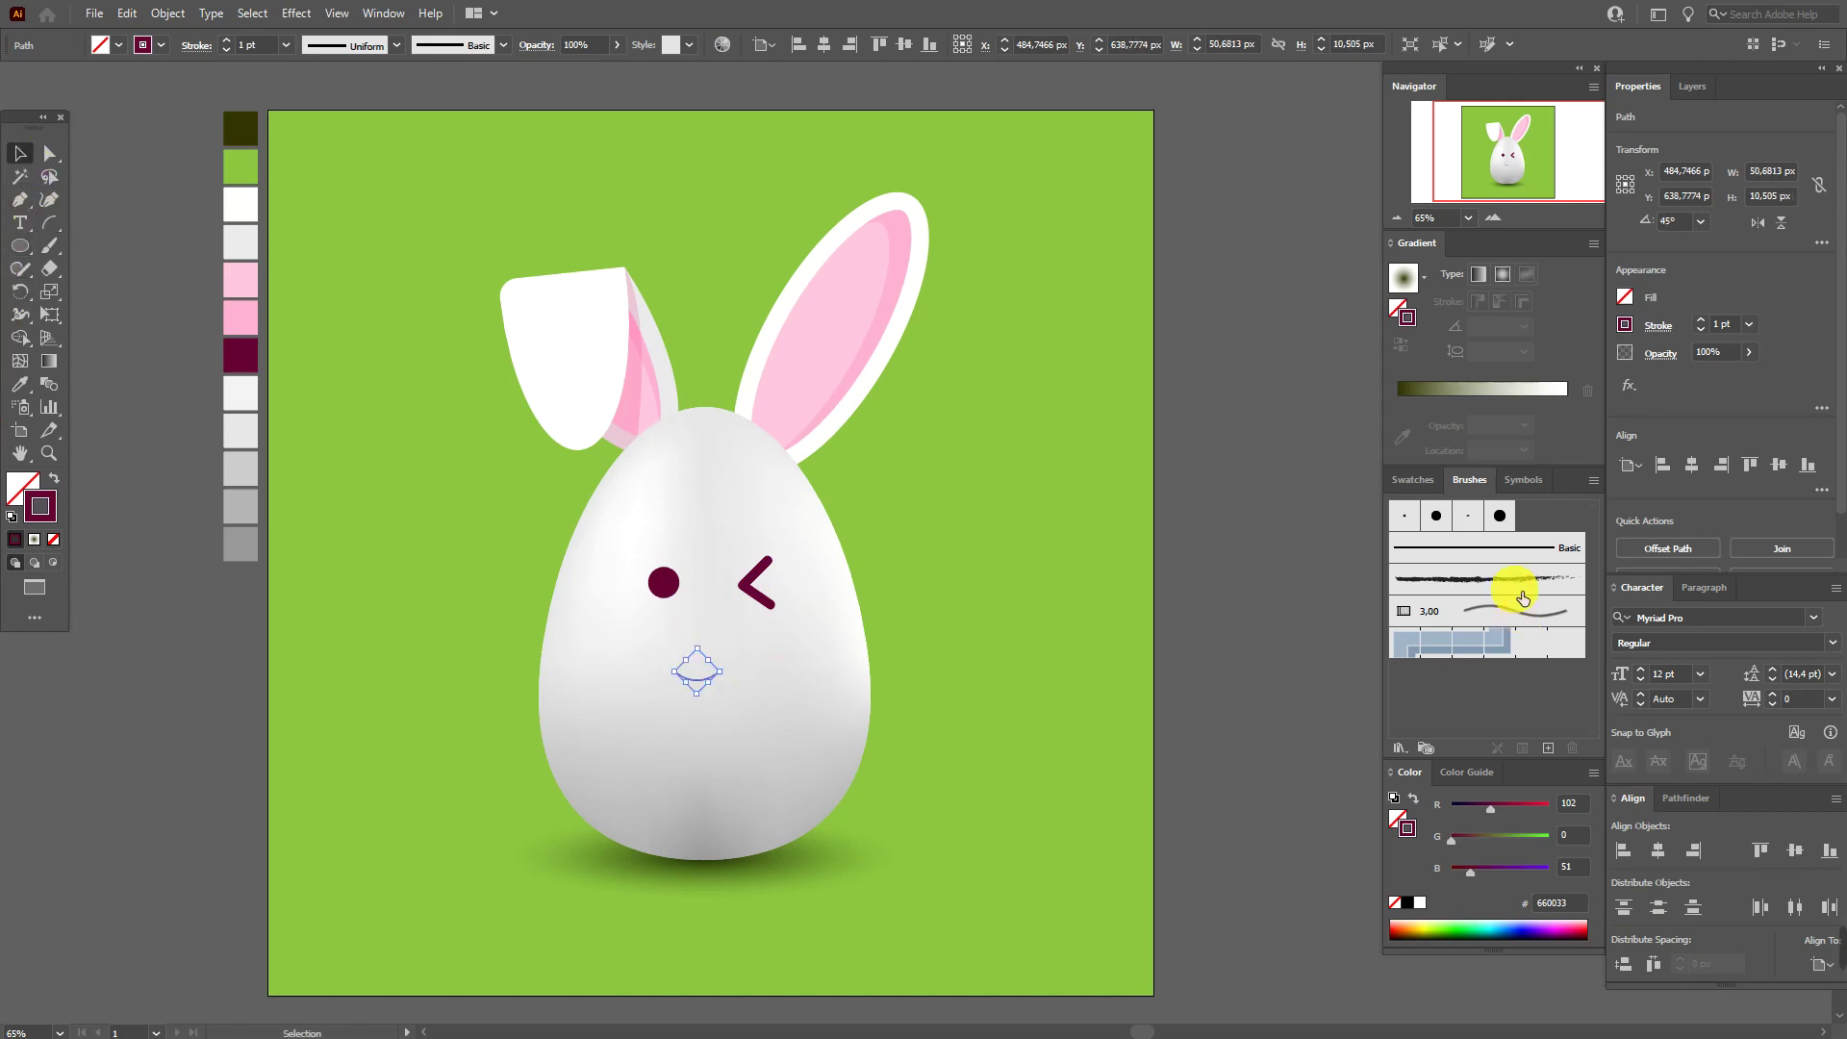
left_click(1436, 516)
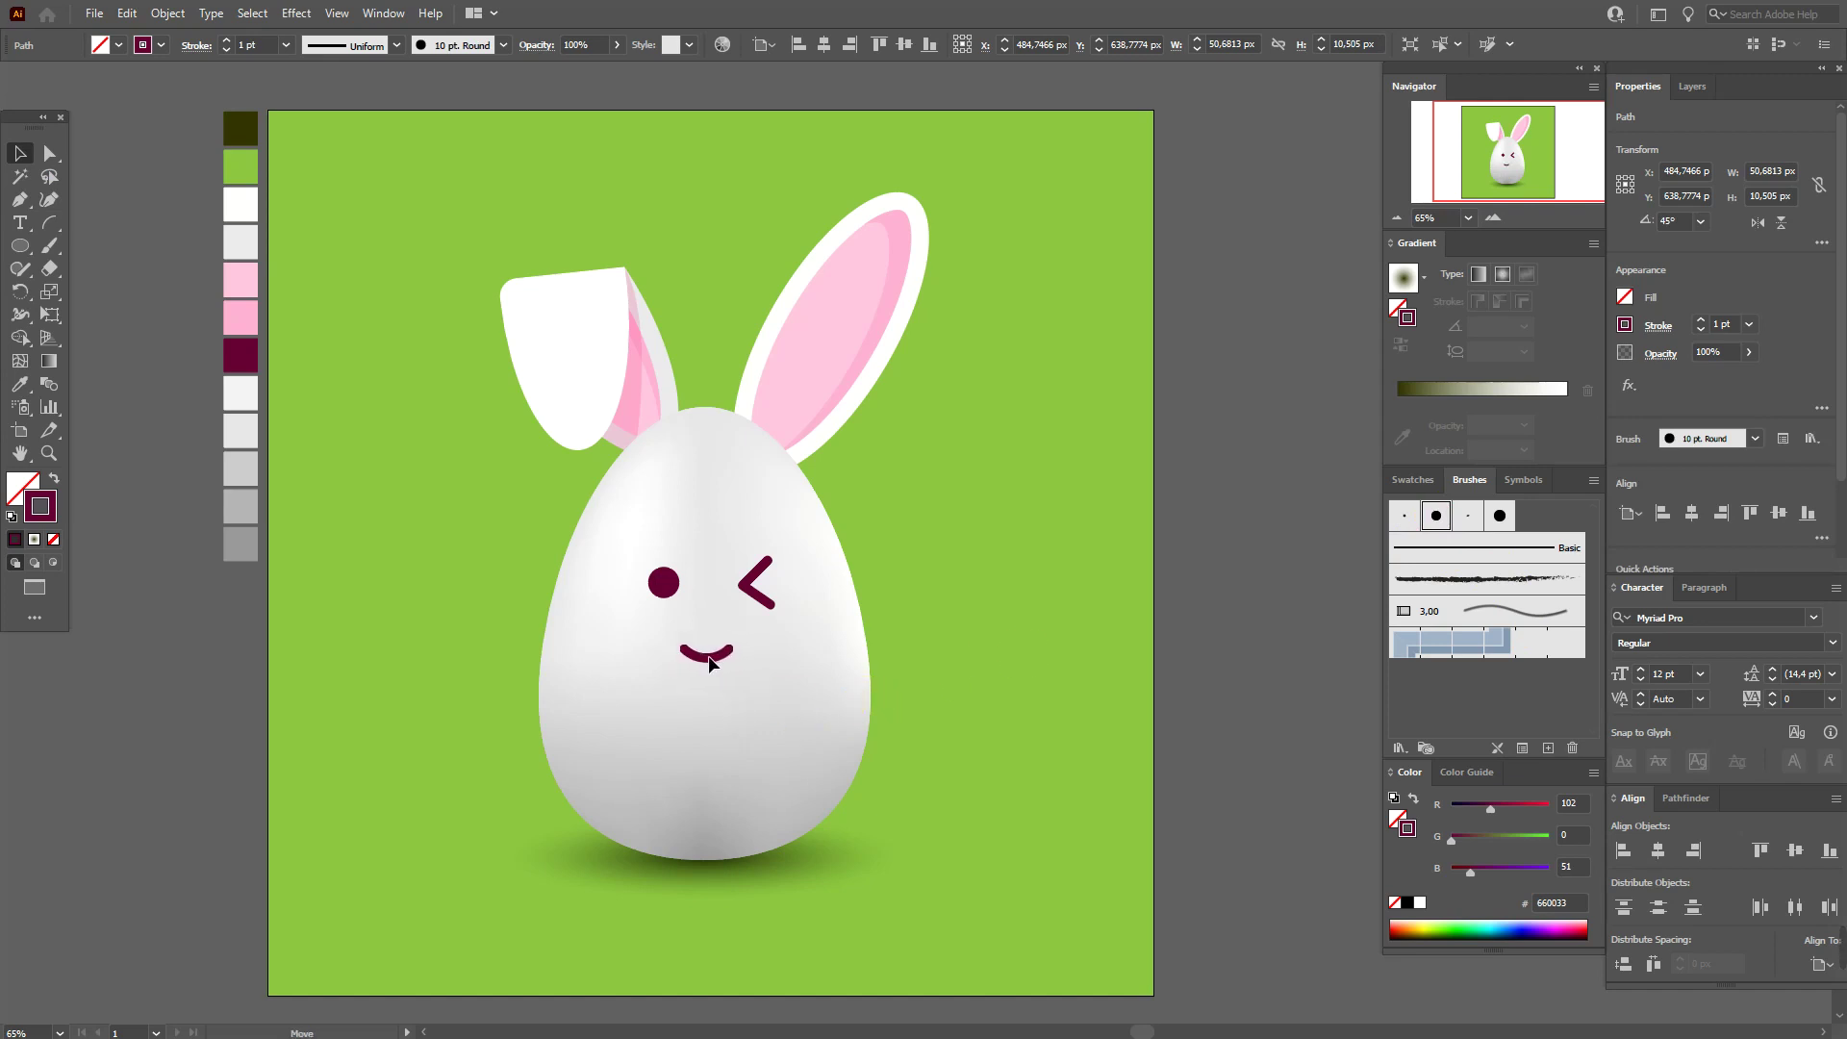
left_click(1197, 646)
Sample the pink swatch and draw a small stroke-free pink oval left of the mouth
left_click(23, 383)
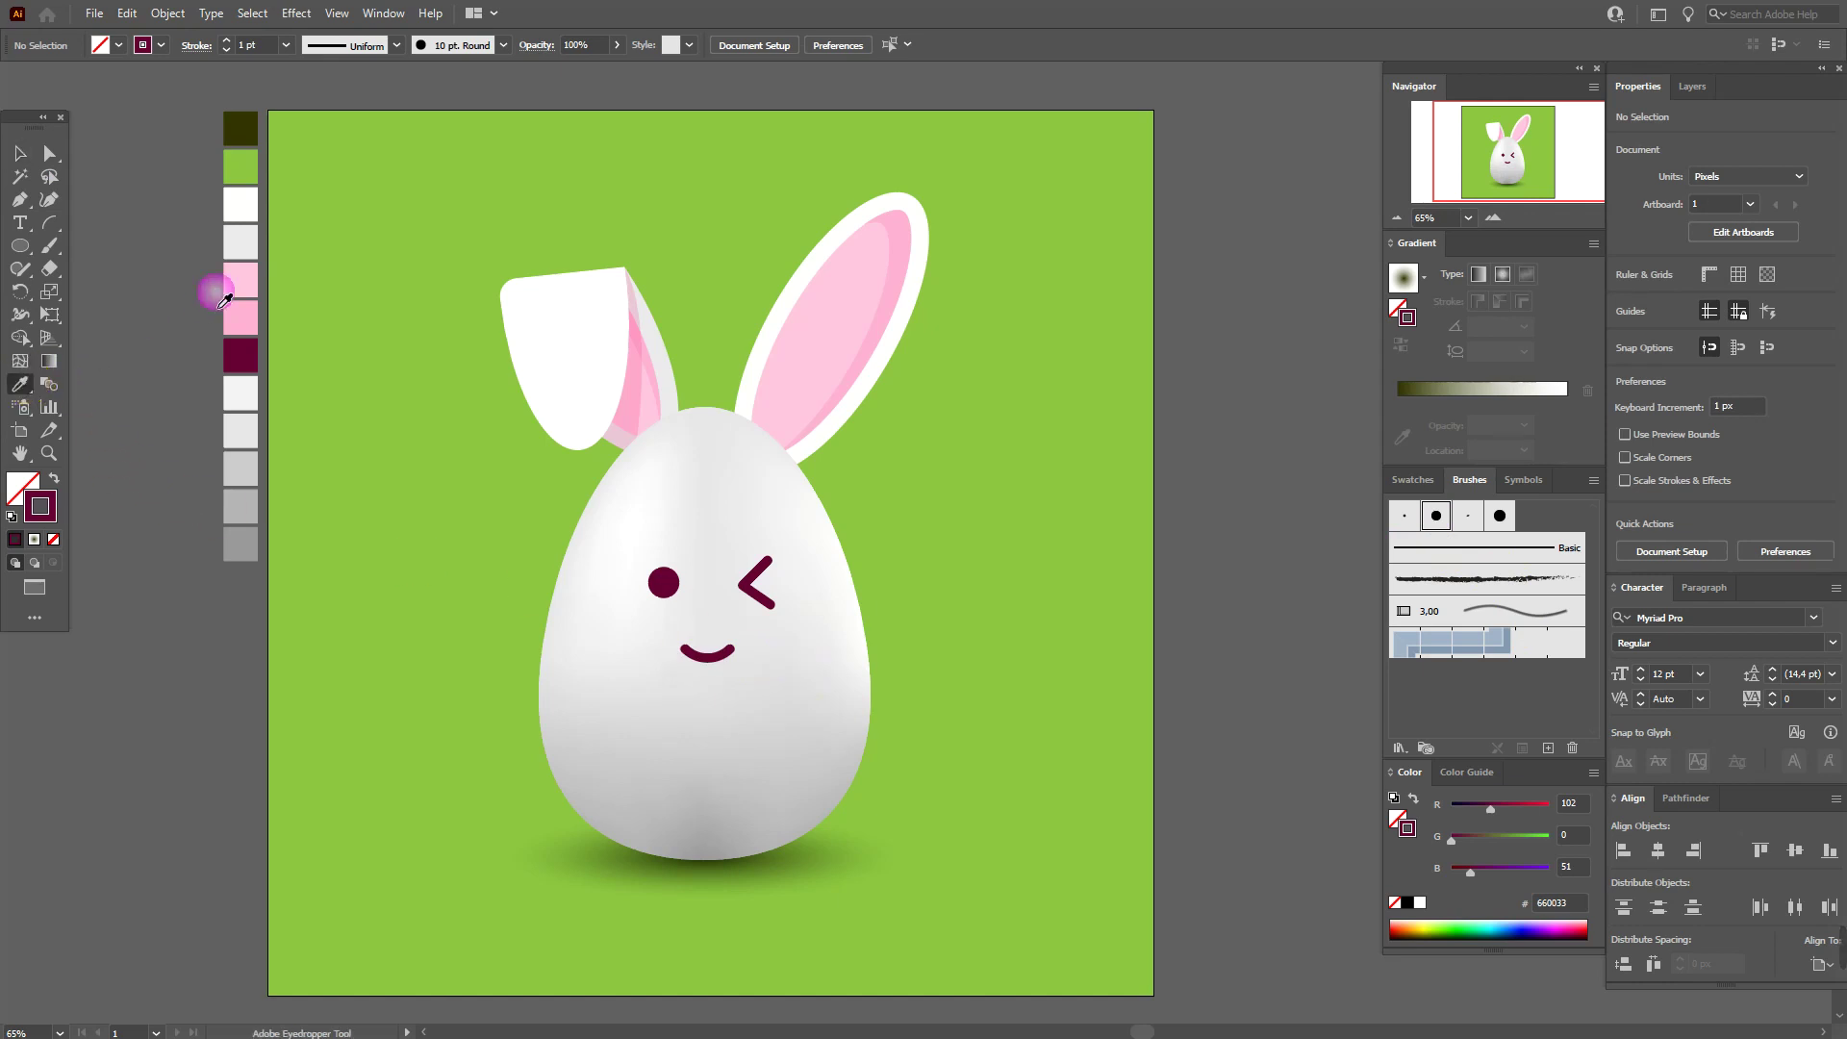
left_click(245, 283)
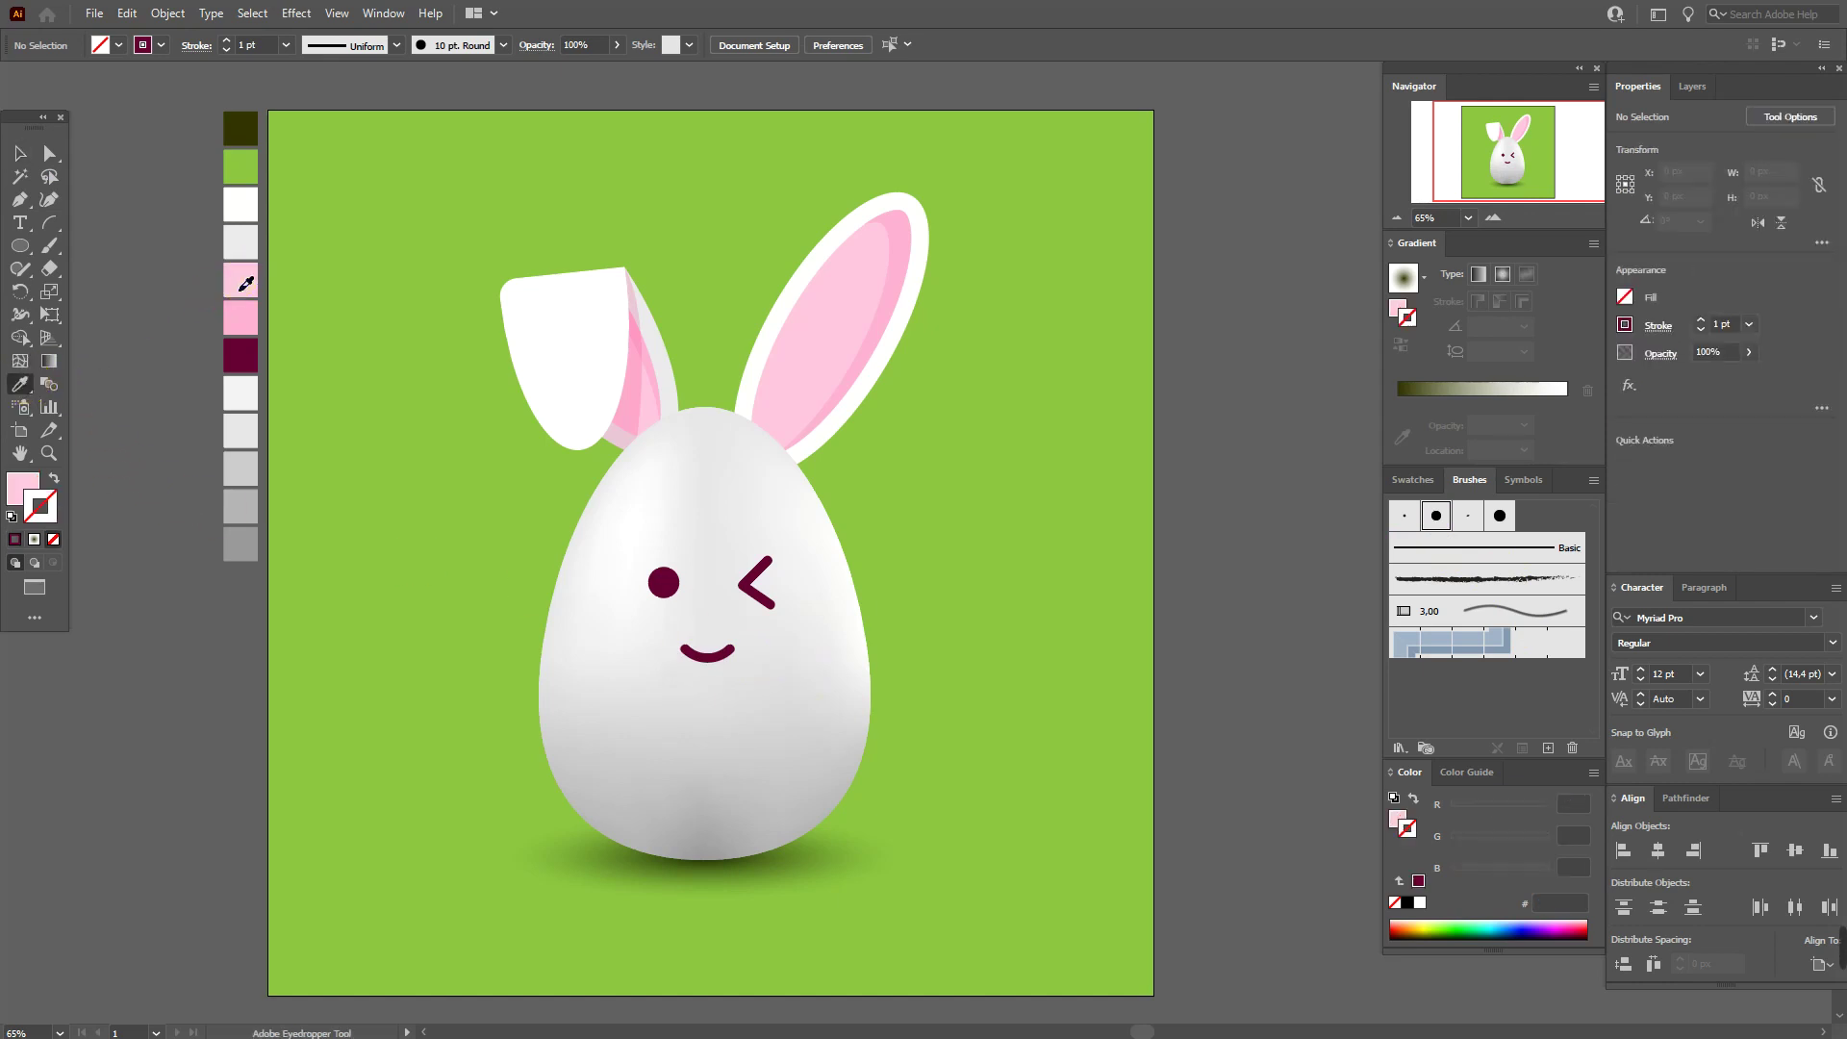
left_click(20, 480)
left_click(24, 251)
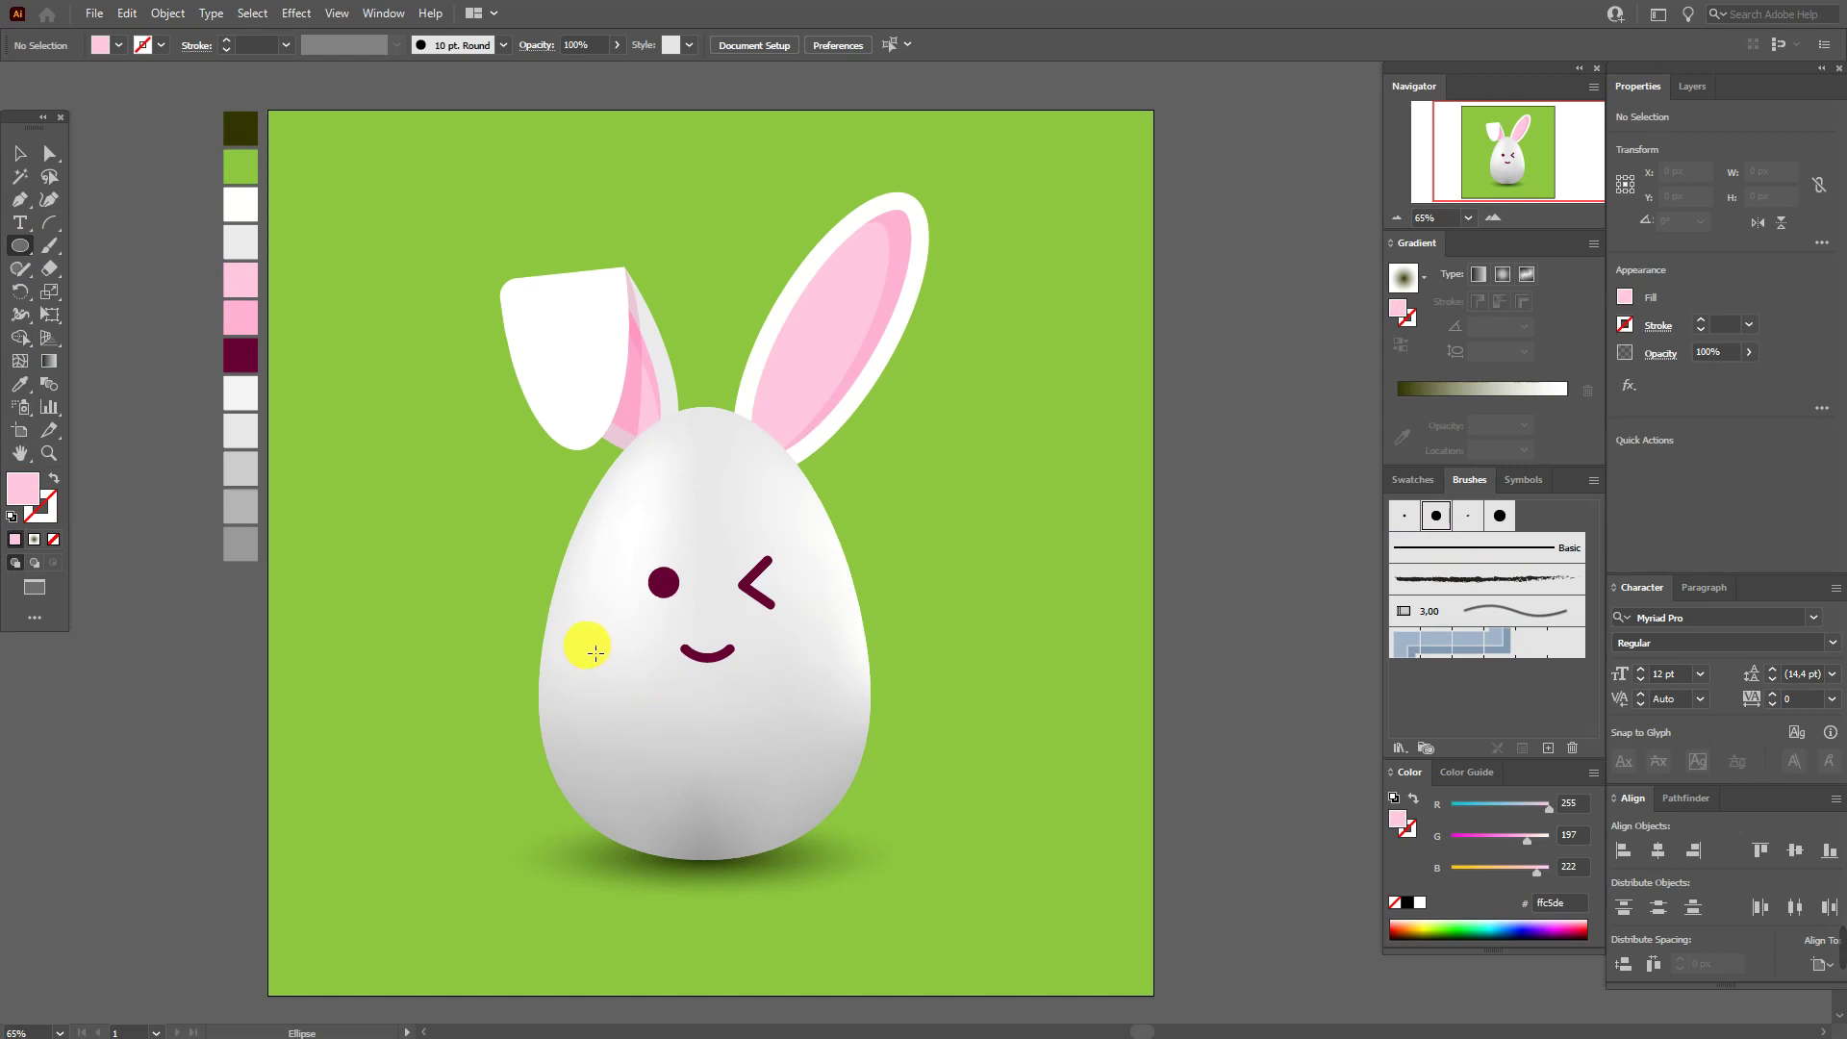
left_click_drag(603, 642, 667, 680)
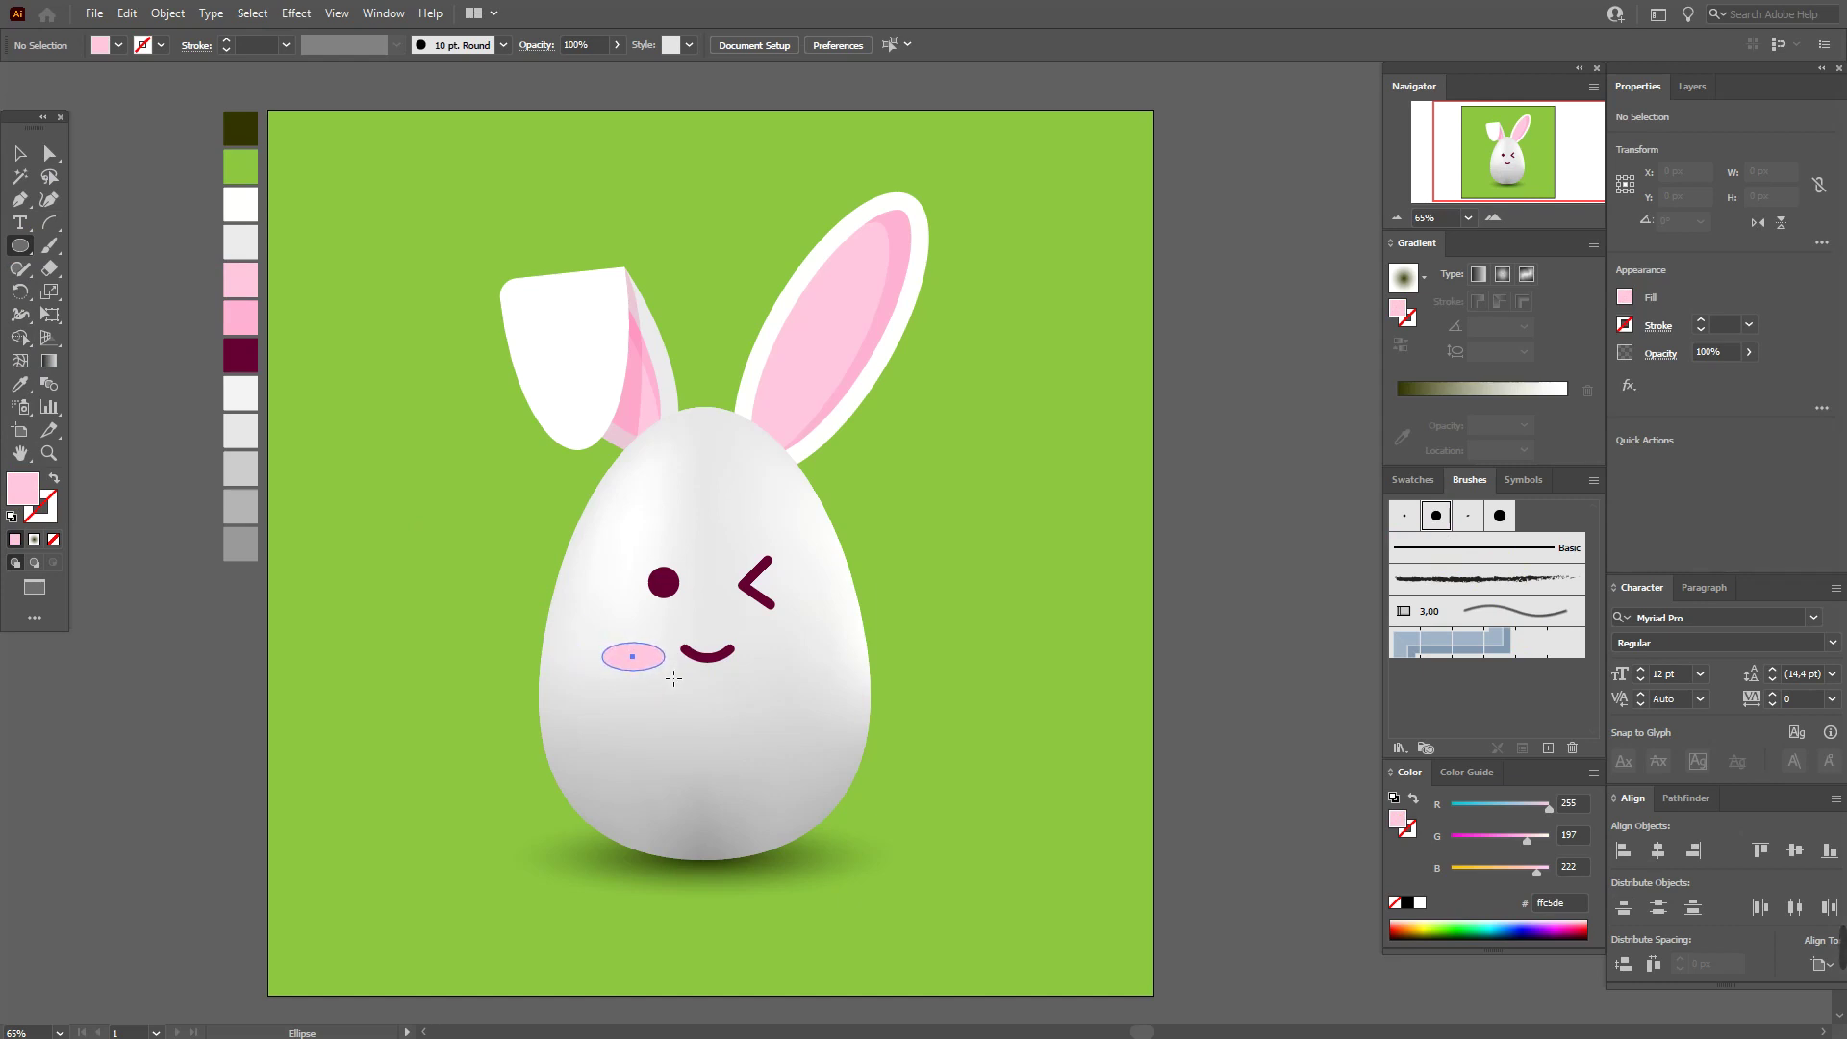
left_click(17, 154)
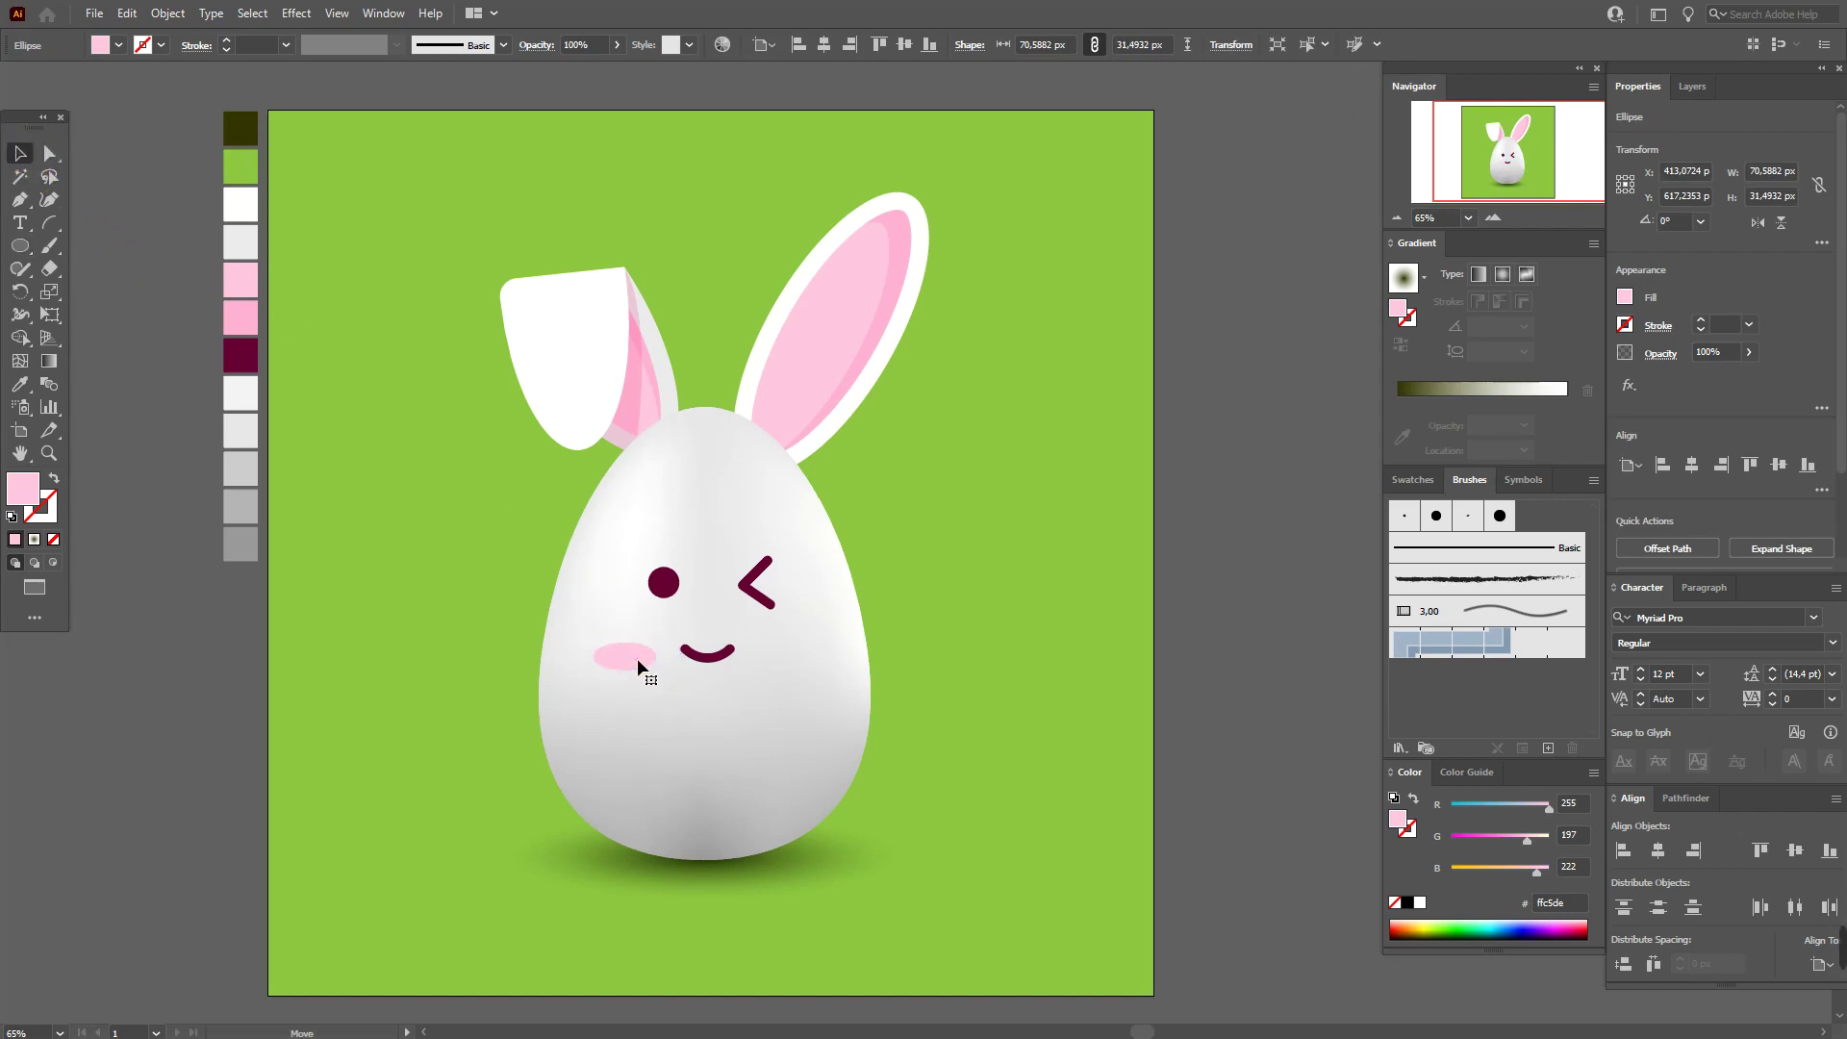
left_click(1200, 652)
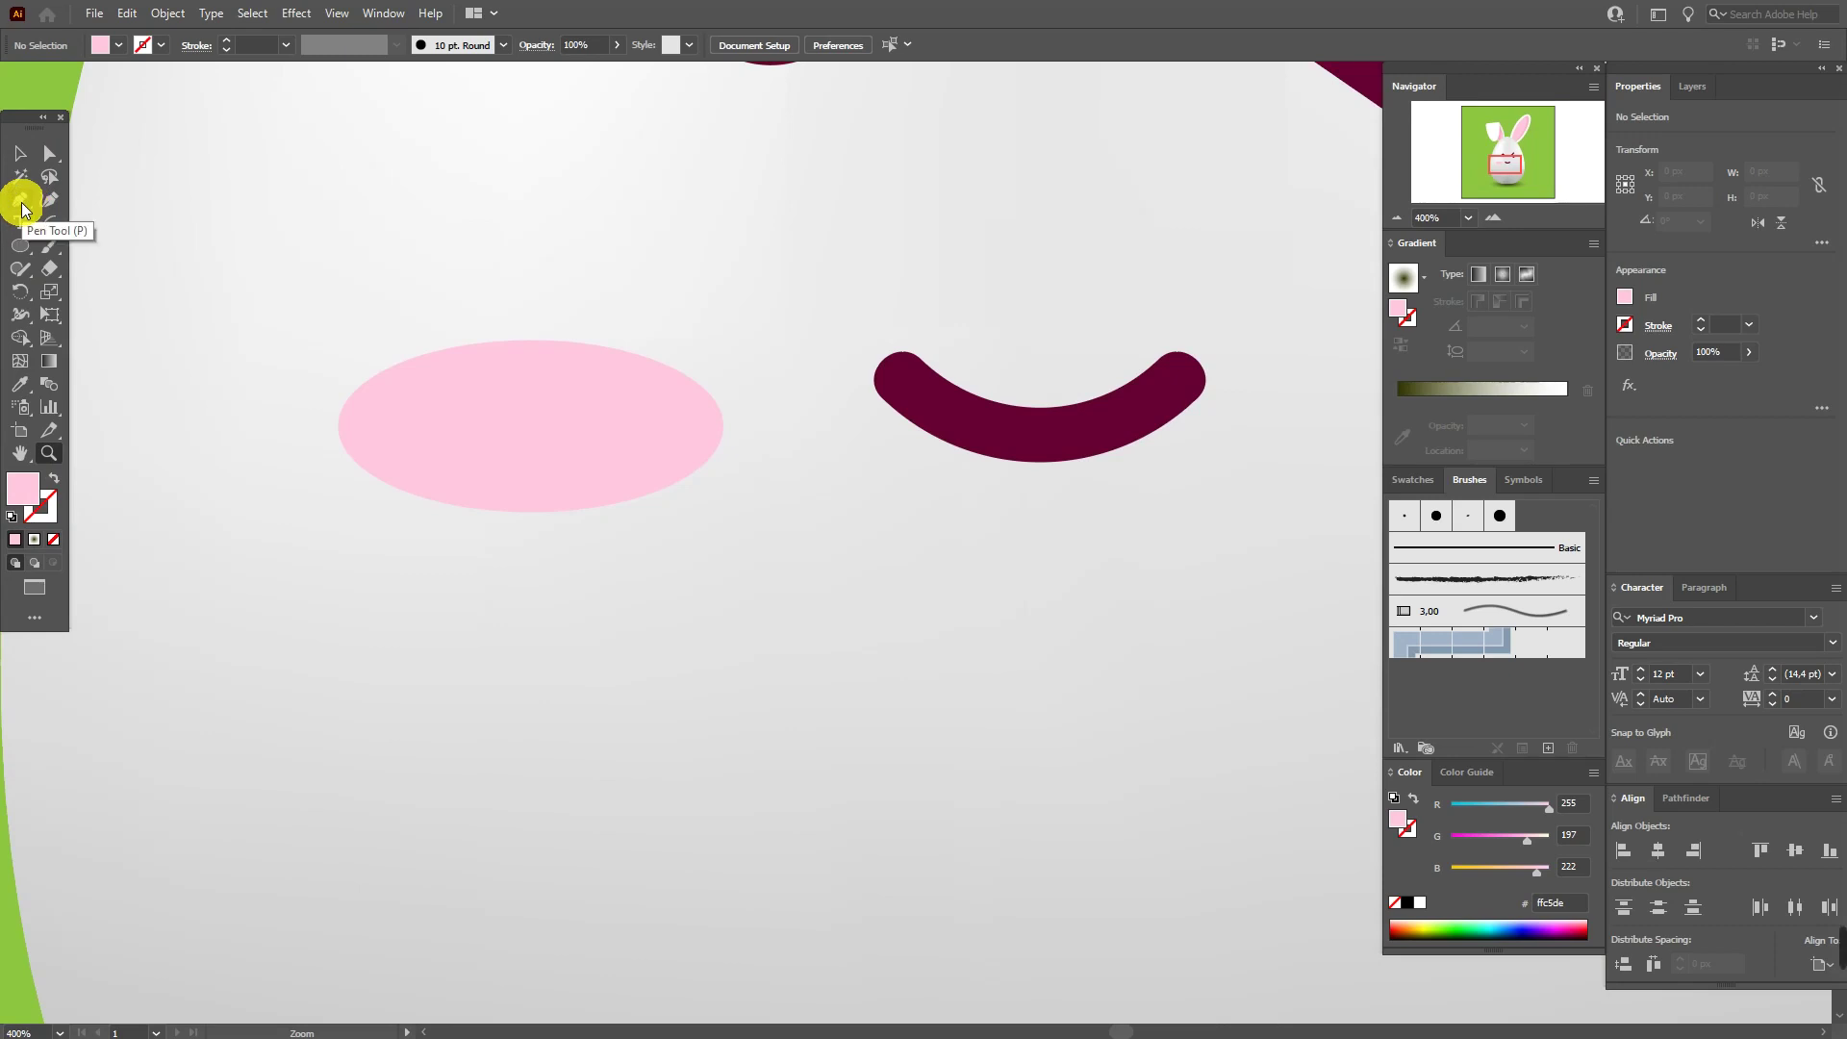
Draw one diagonal deeper-pink stripe on the cheek with the 3 pt. Round brush
left_click(1421, 482)
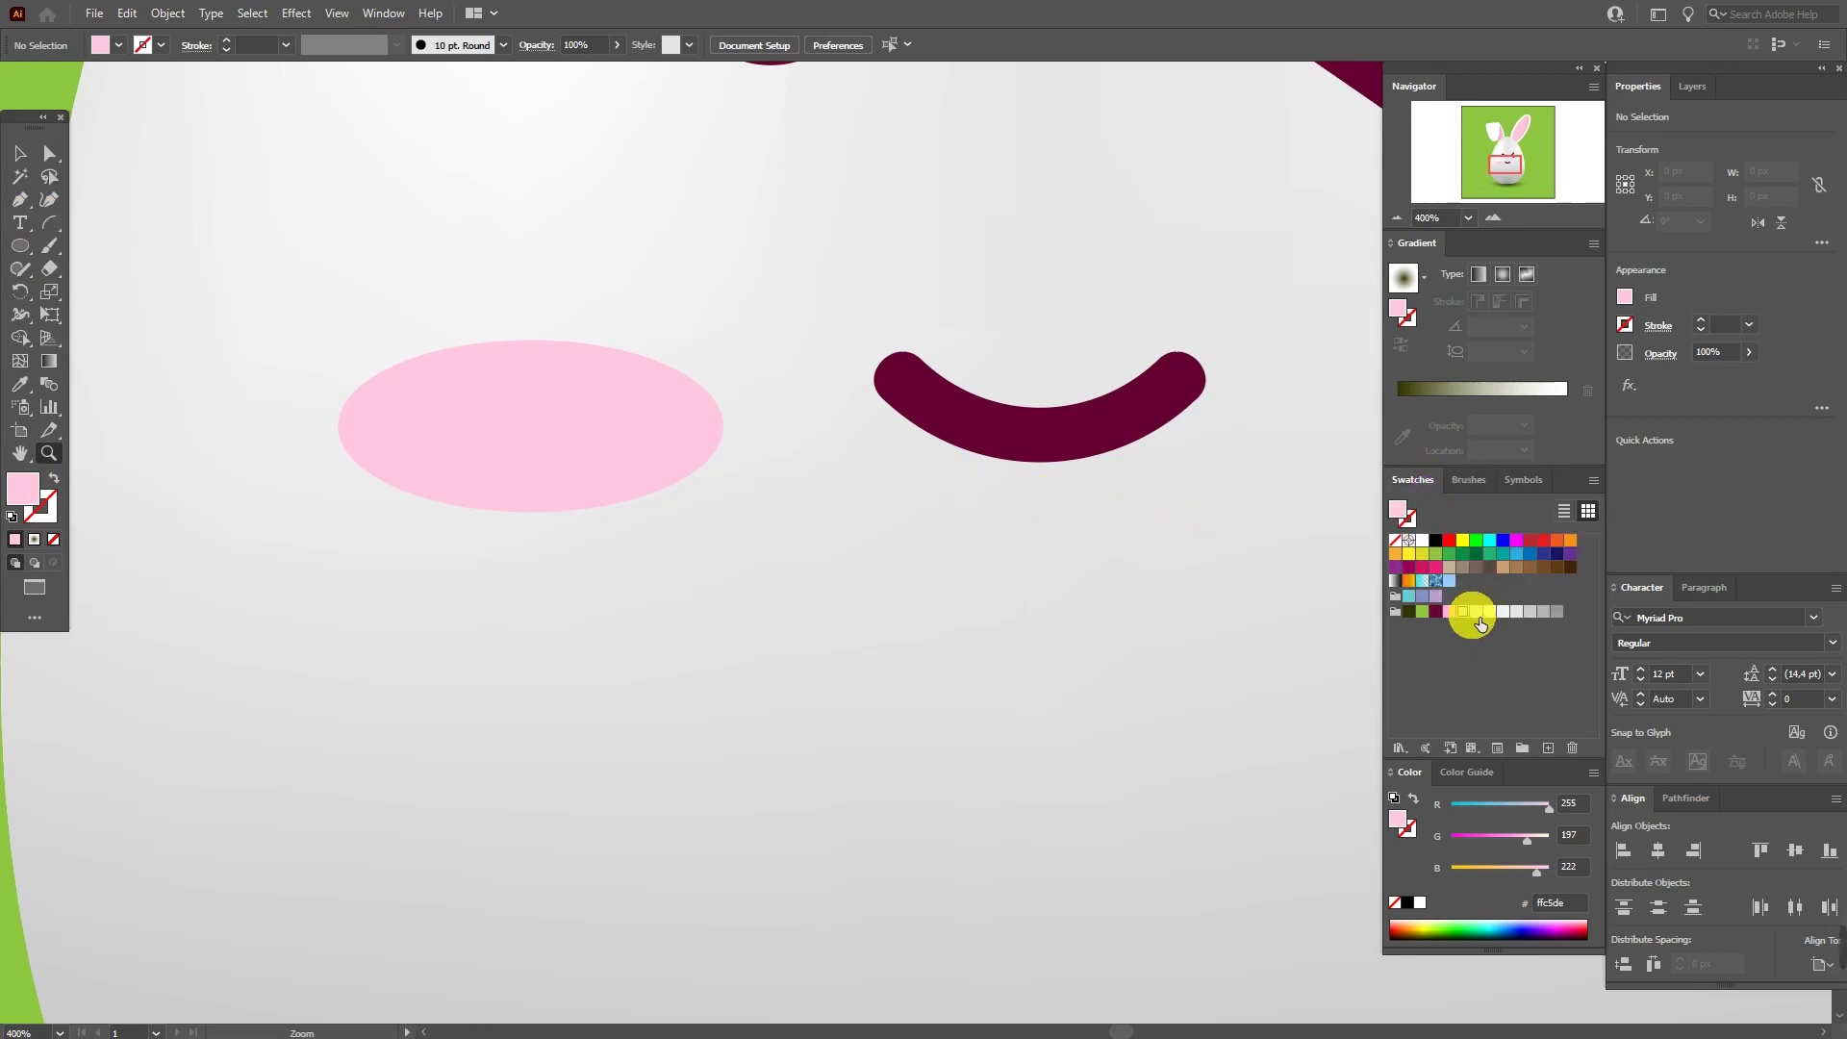
left_click(1452, 612)
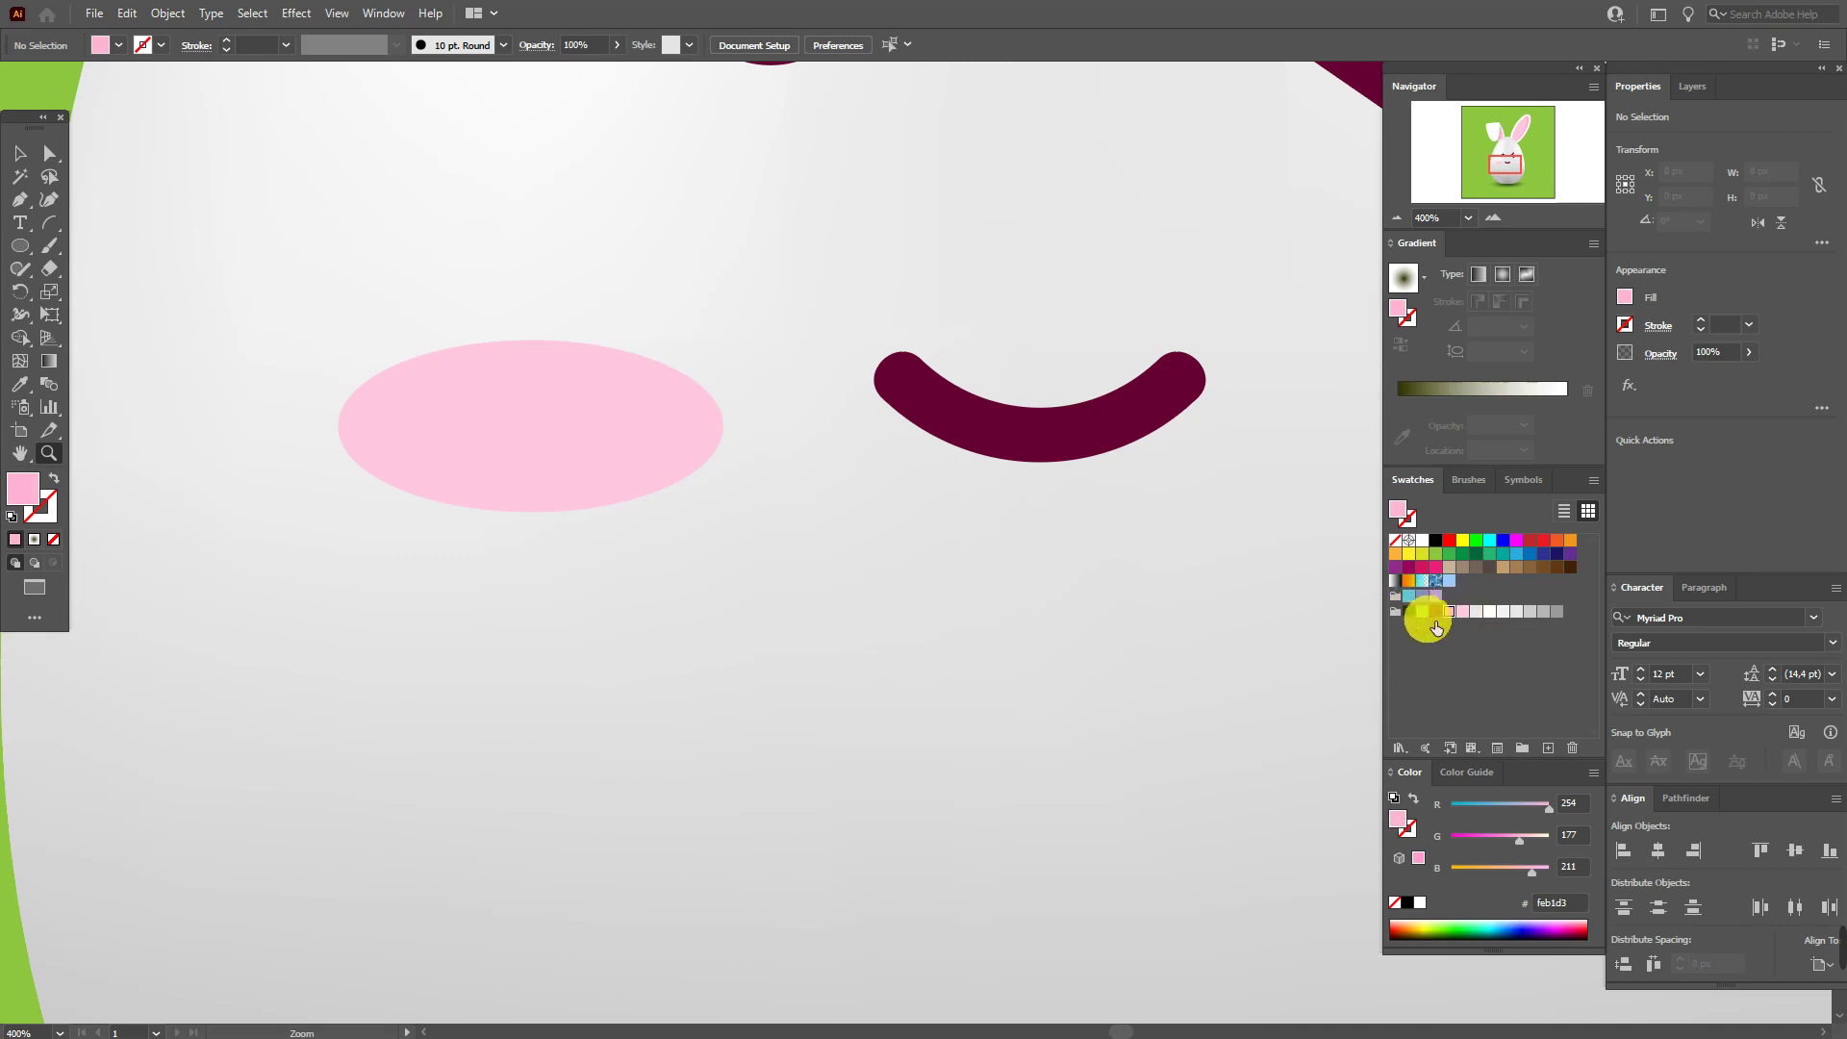
left_click(21, 198)
left_click(458, 361)
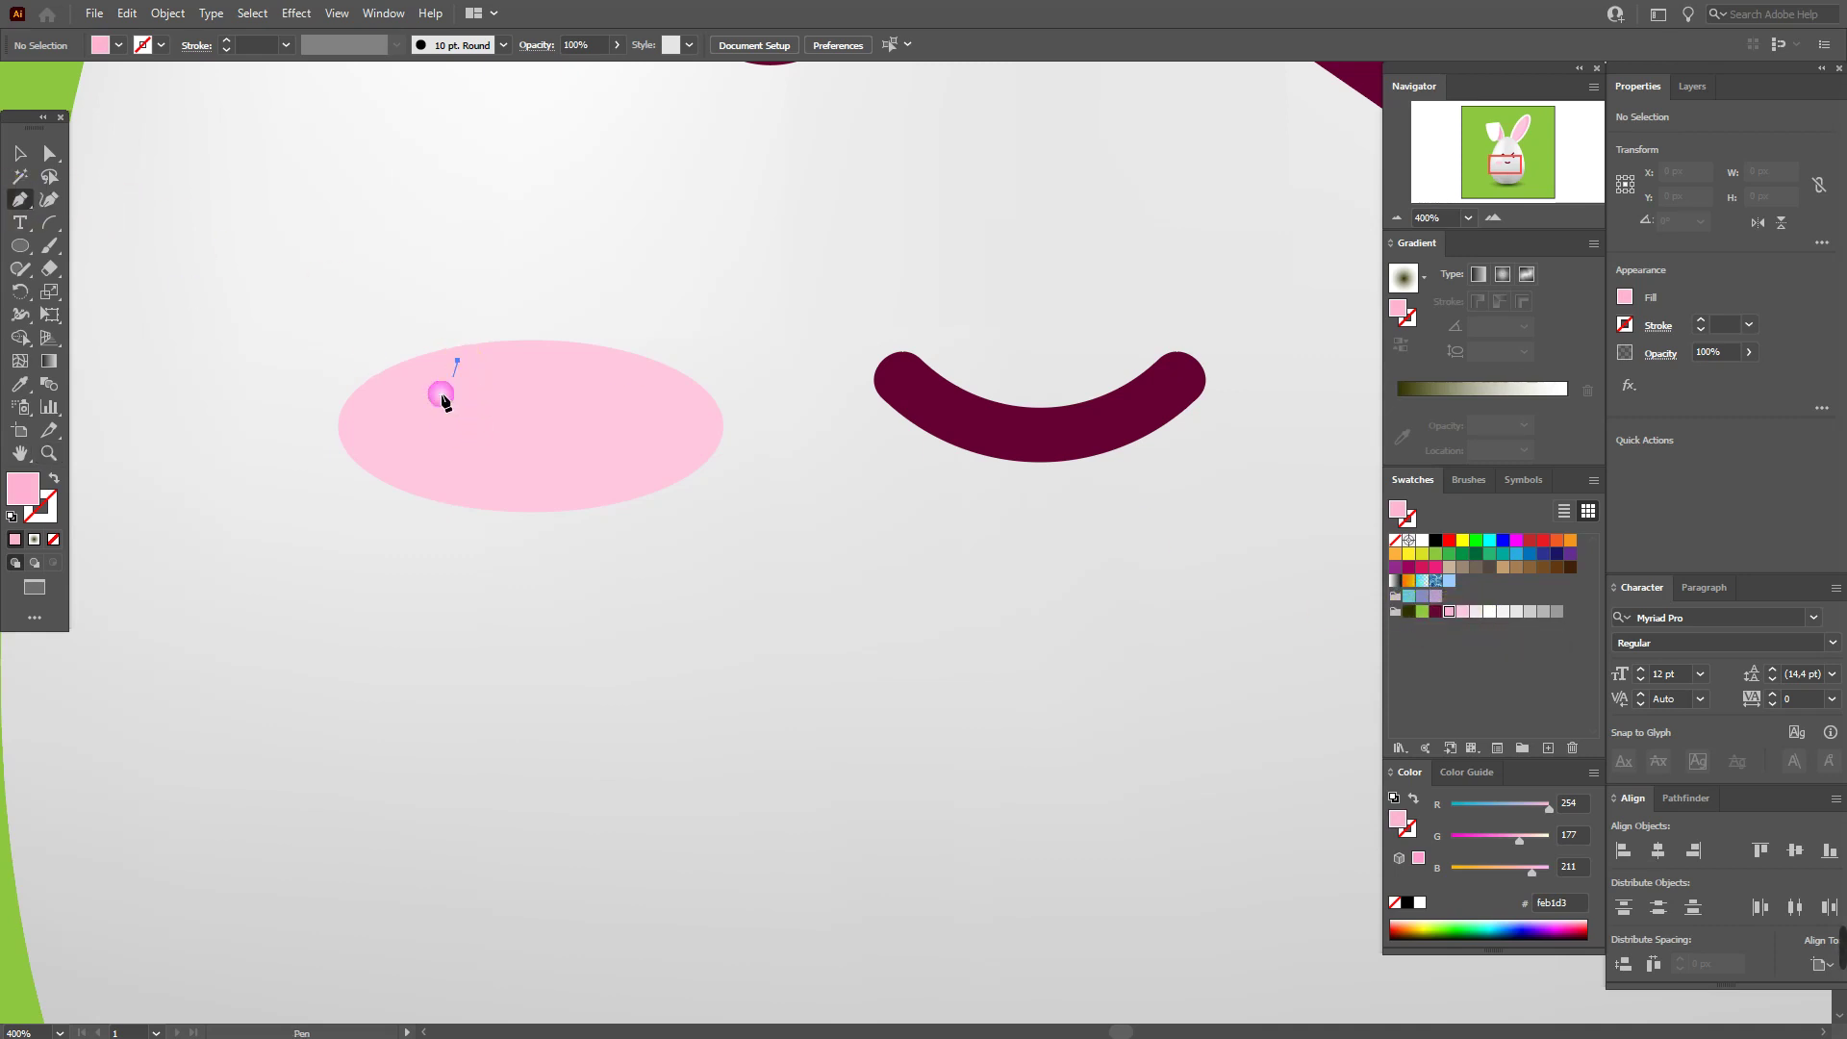
left_click(401, 436)
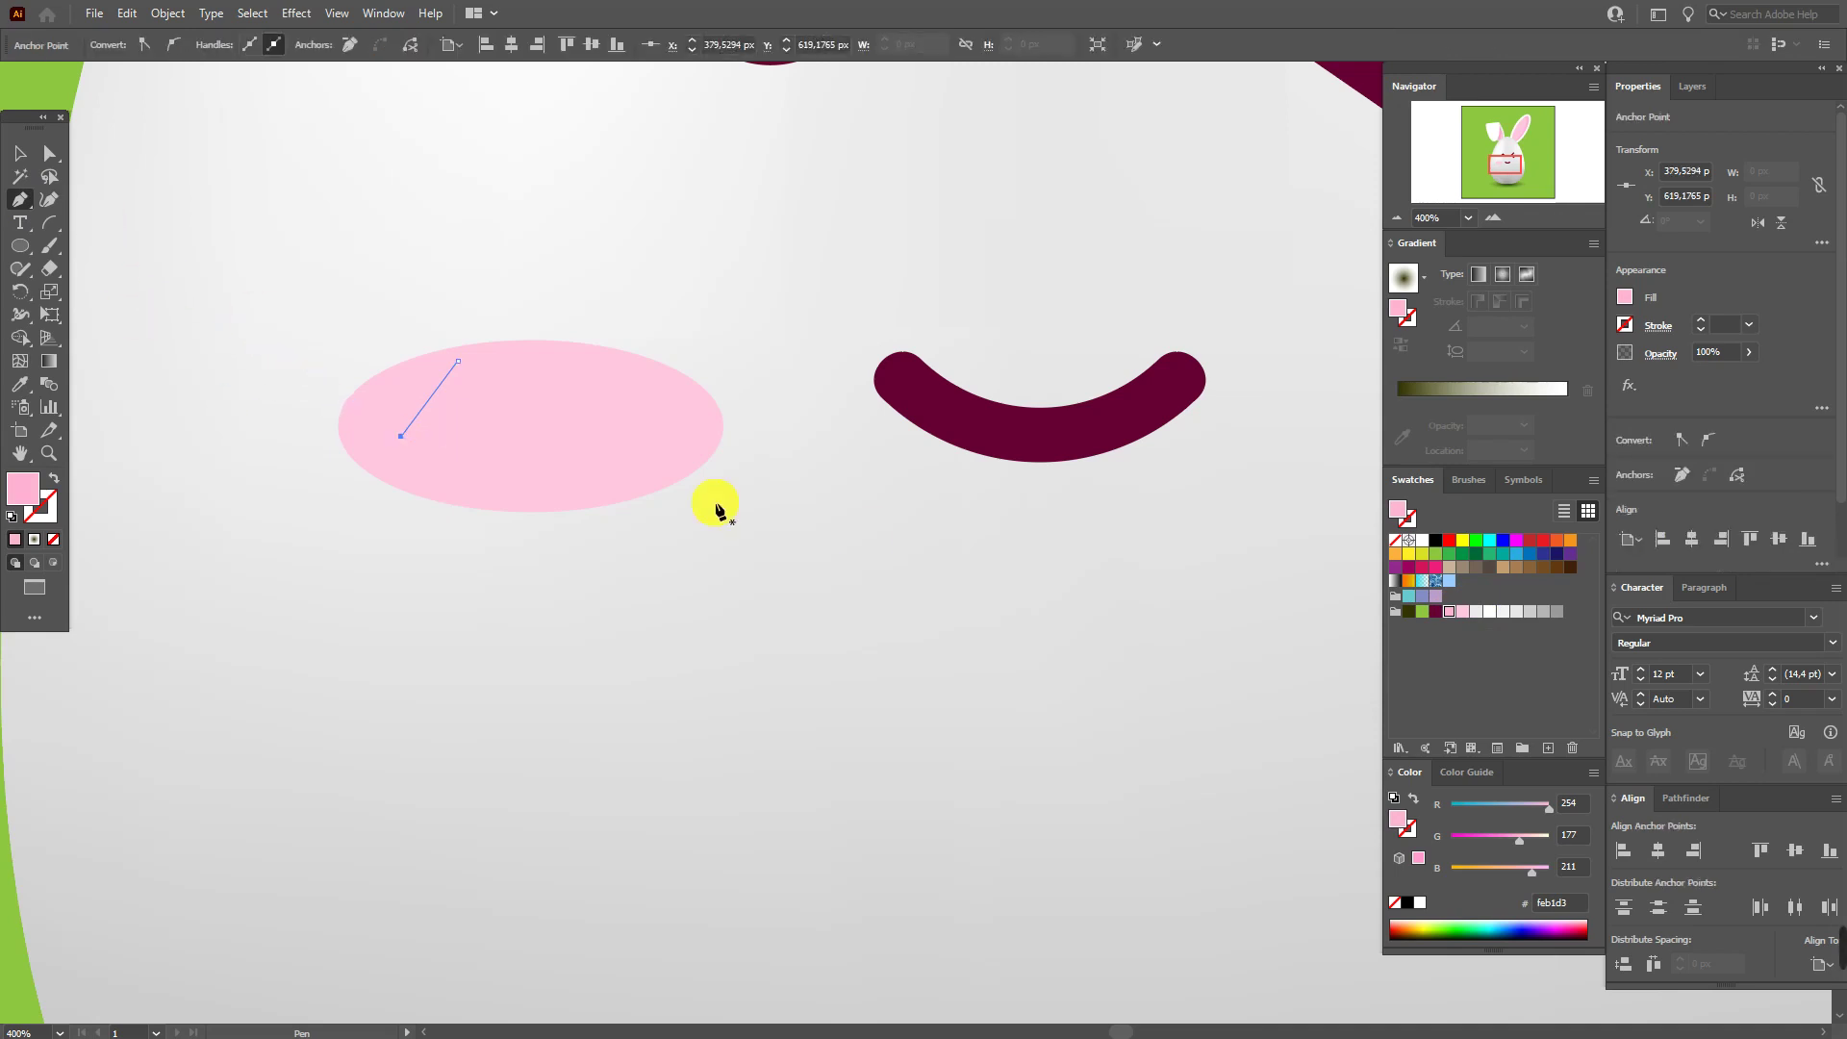
left_click(1469, 480)
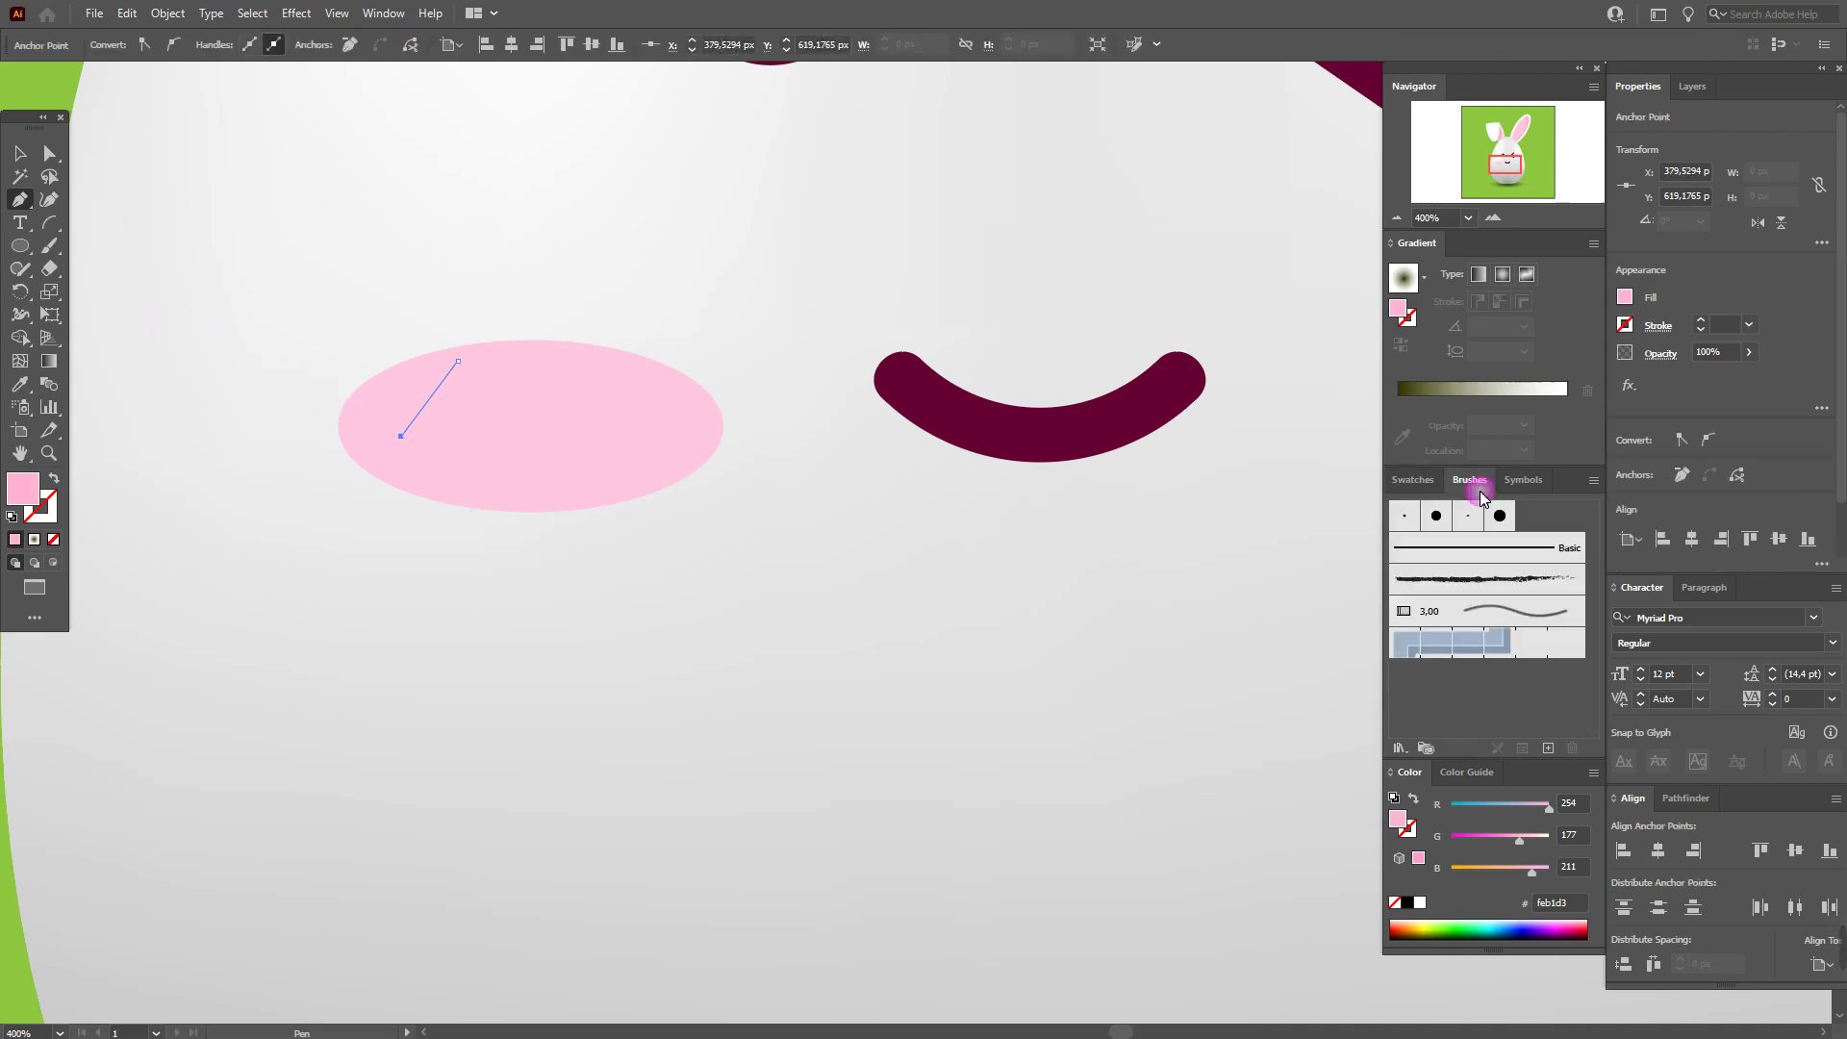
left_click(1437, 516)
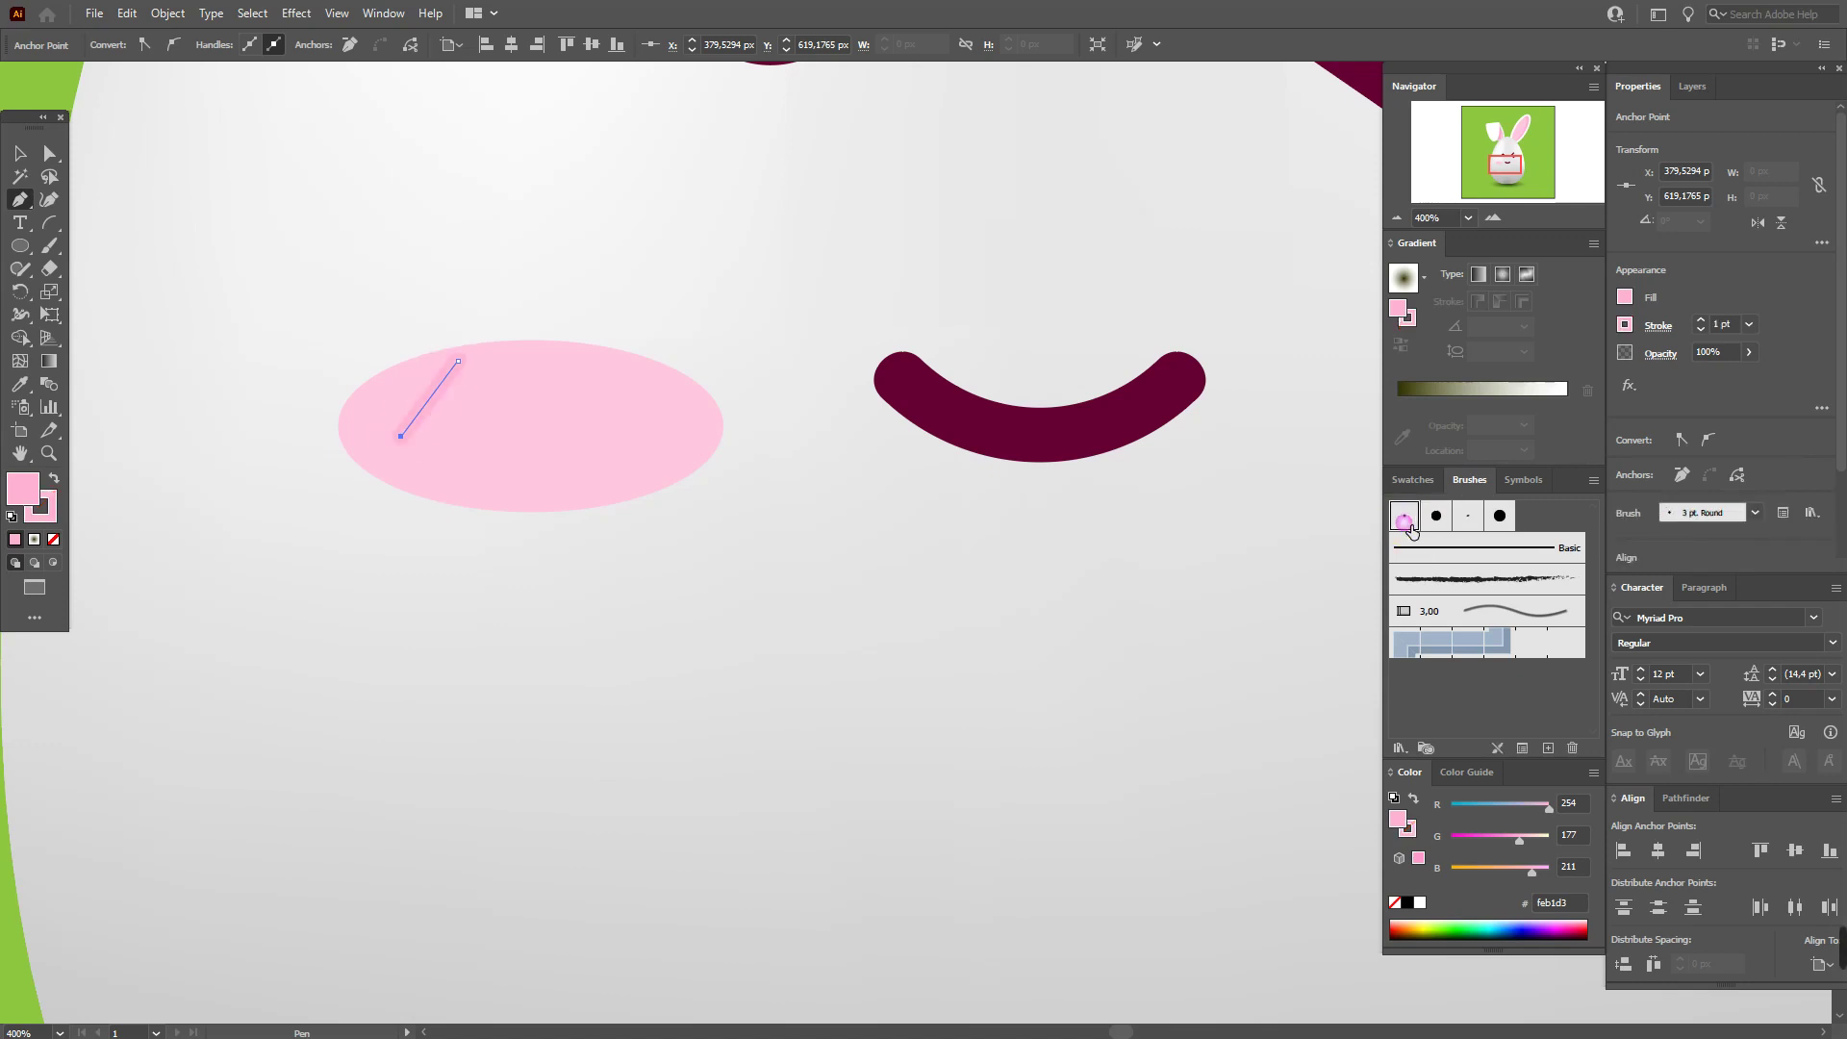
Alt-drag copies of the stripe to the right across the cheek
left_click(22, 155)
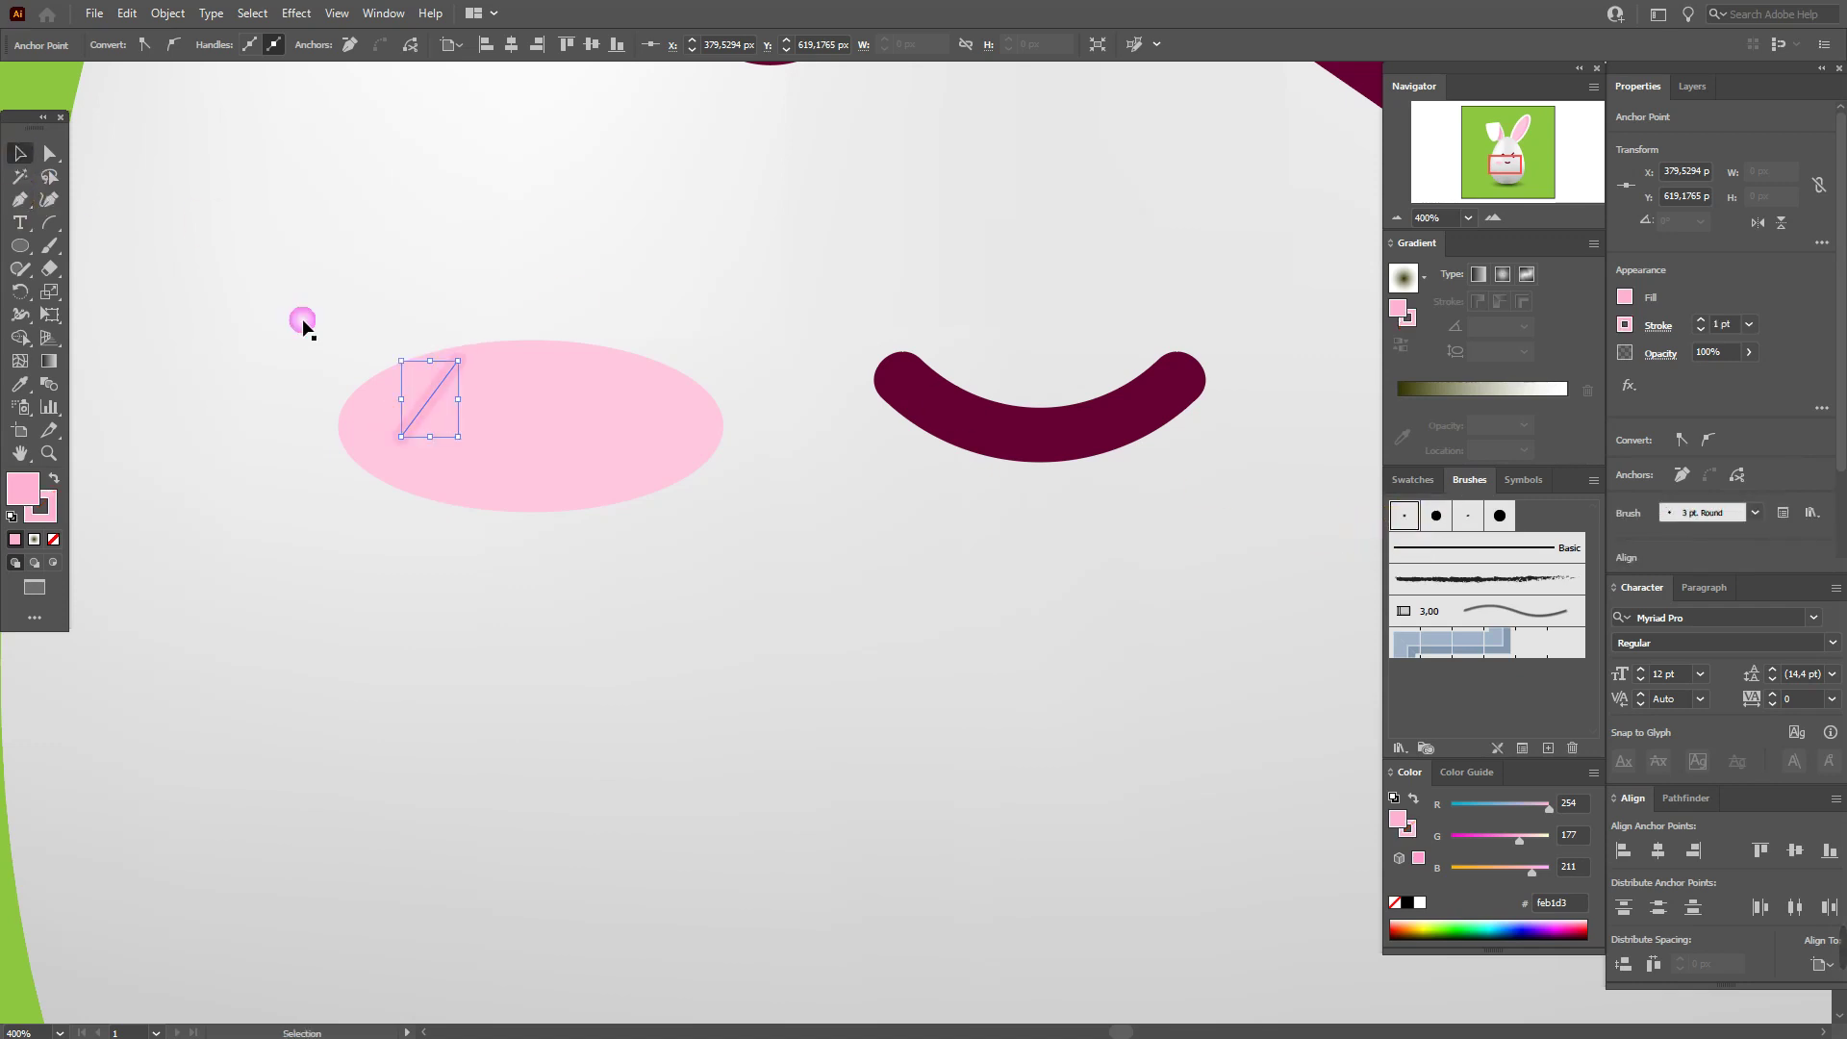
left_click(444, 407)
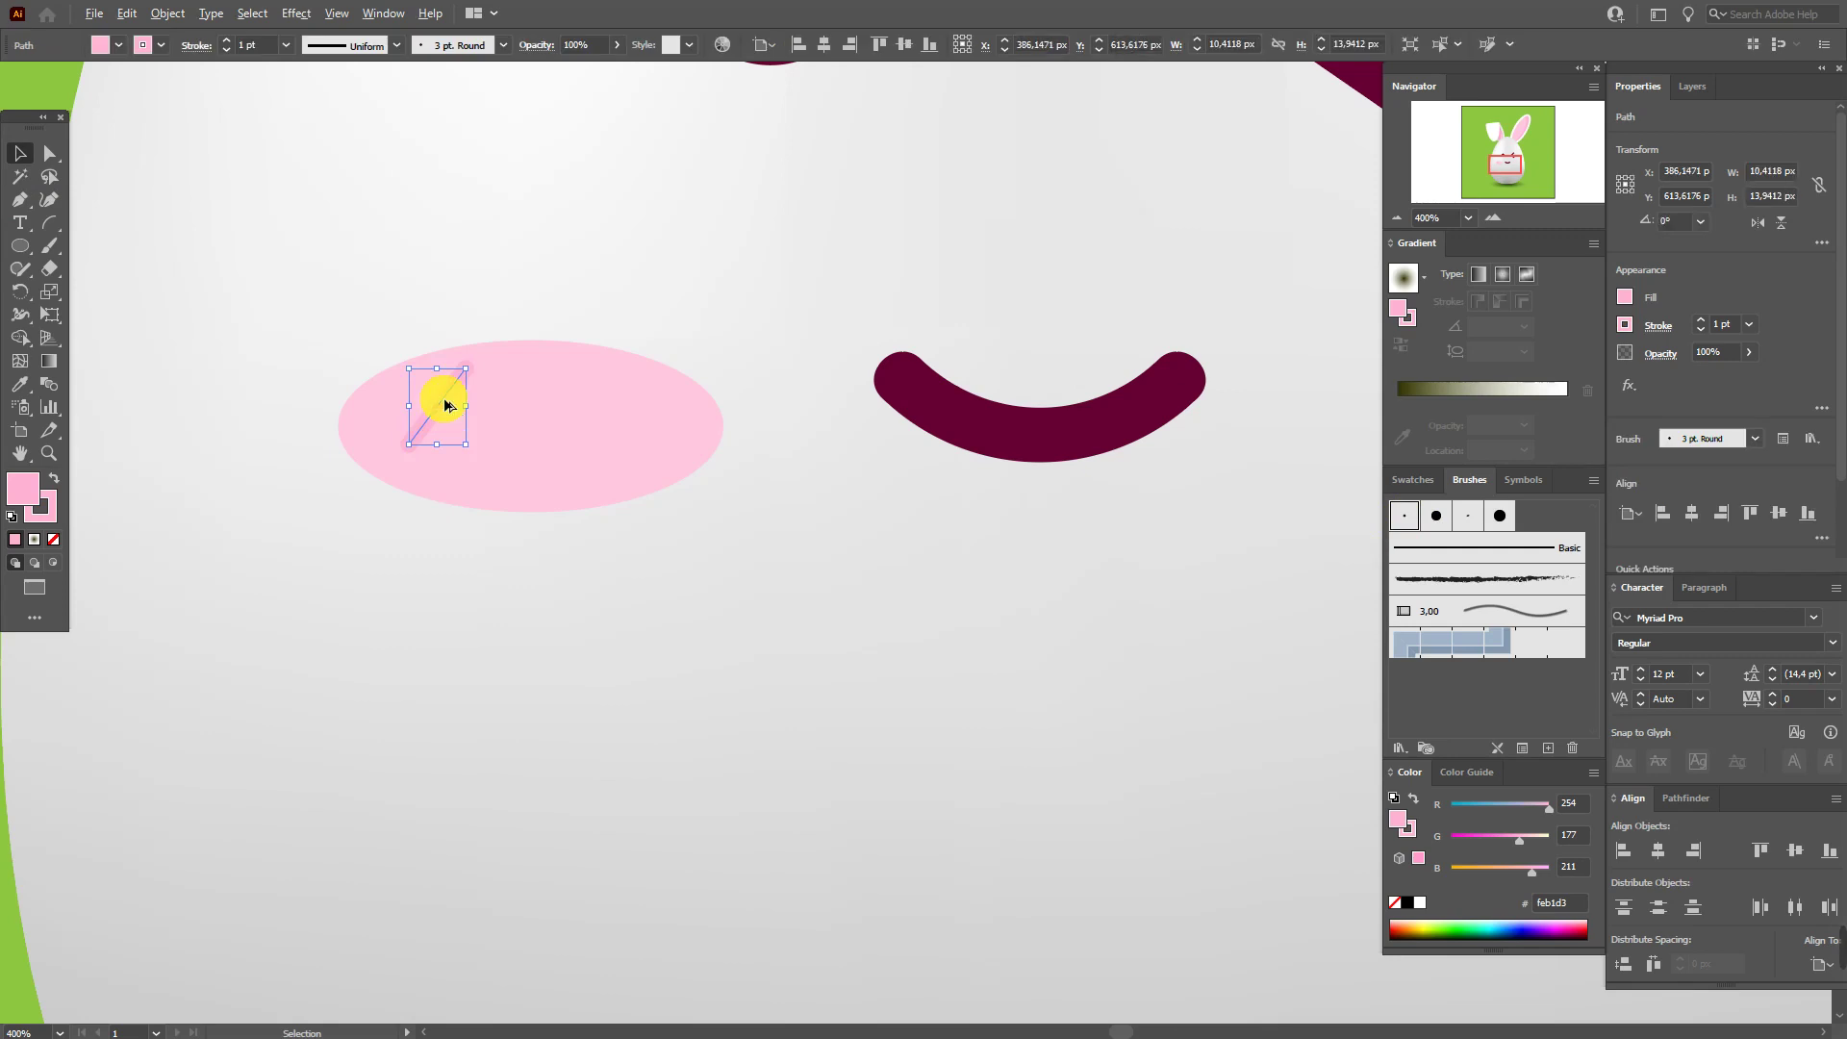
left_click_drag(445, 408, 601, 407, "alt")
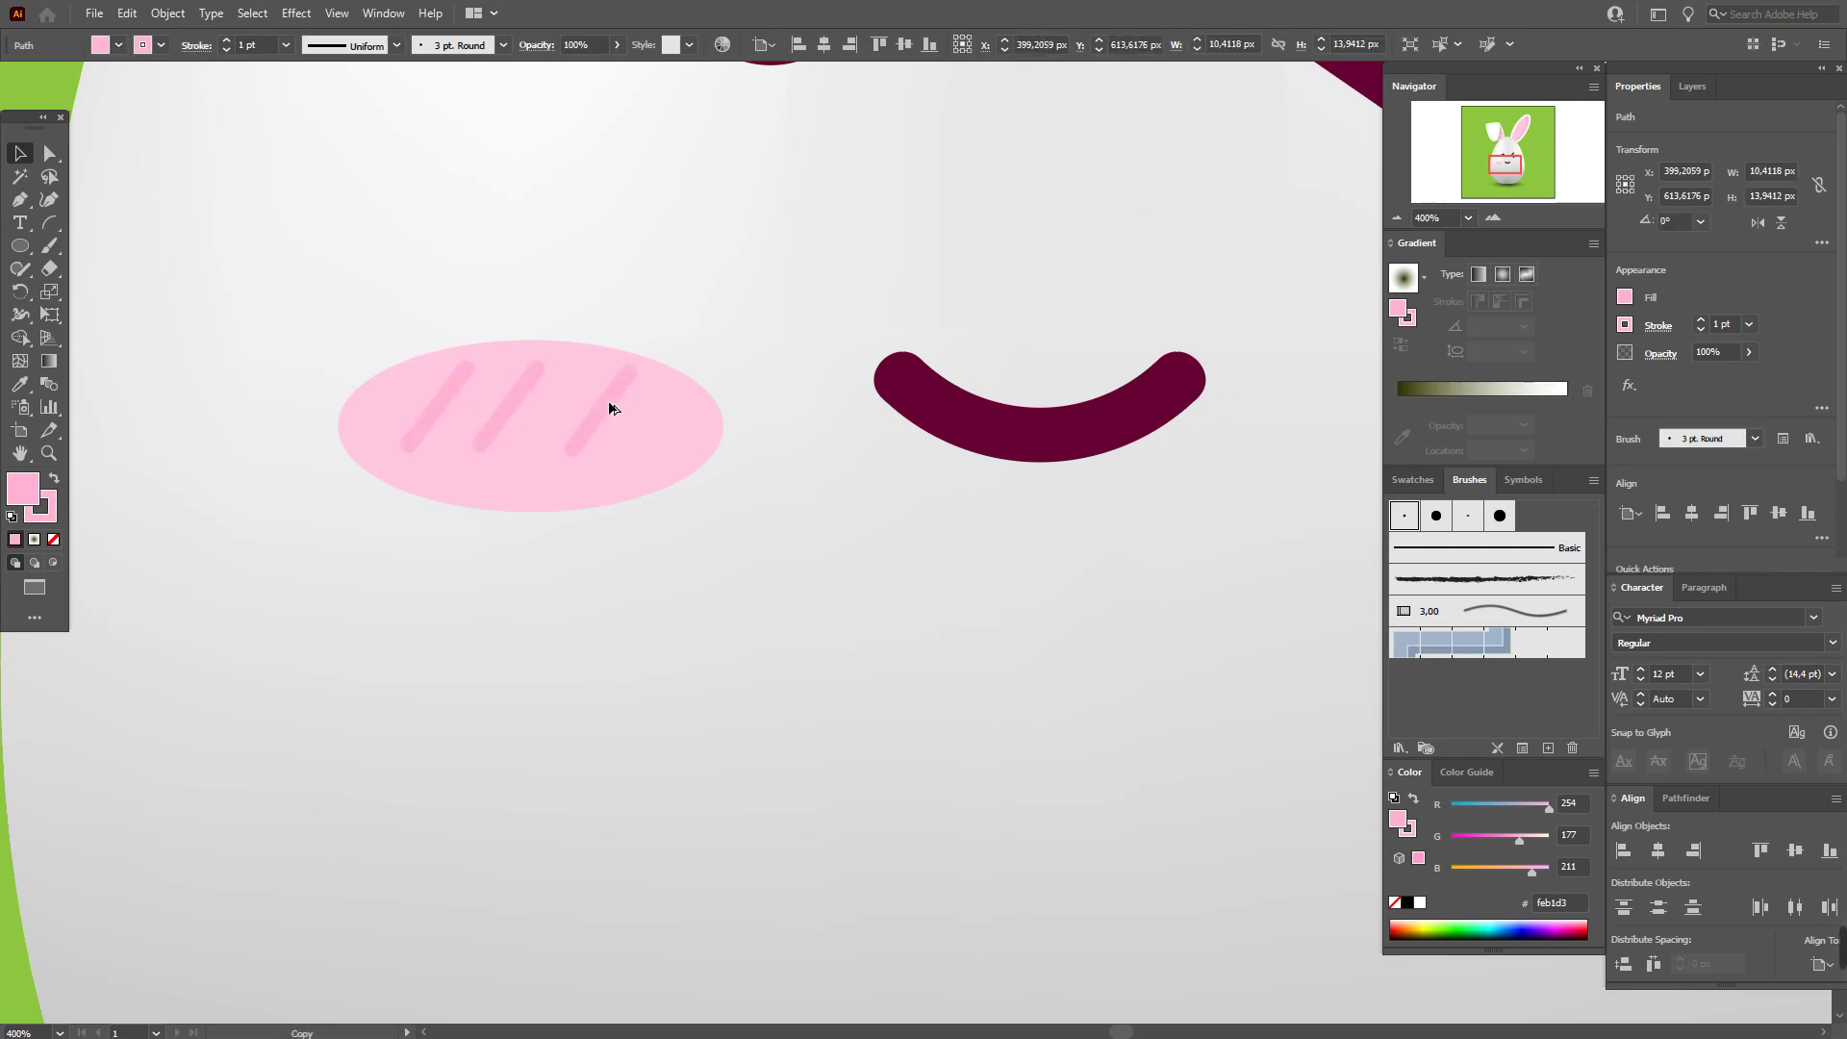
left_click(599, 400)
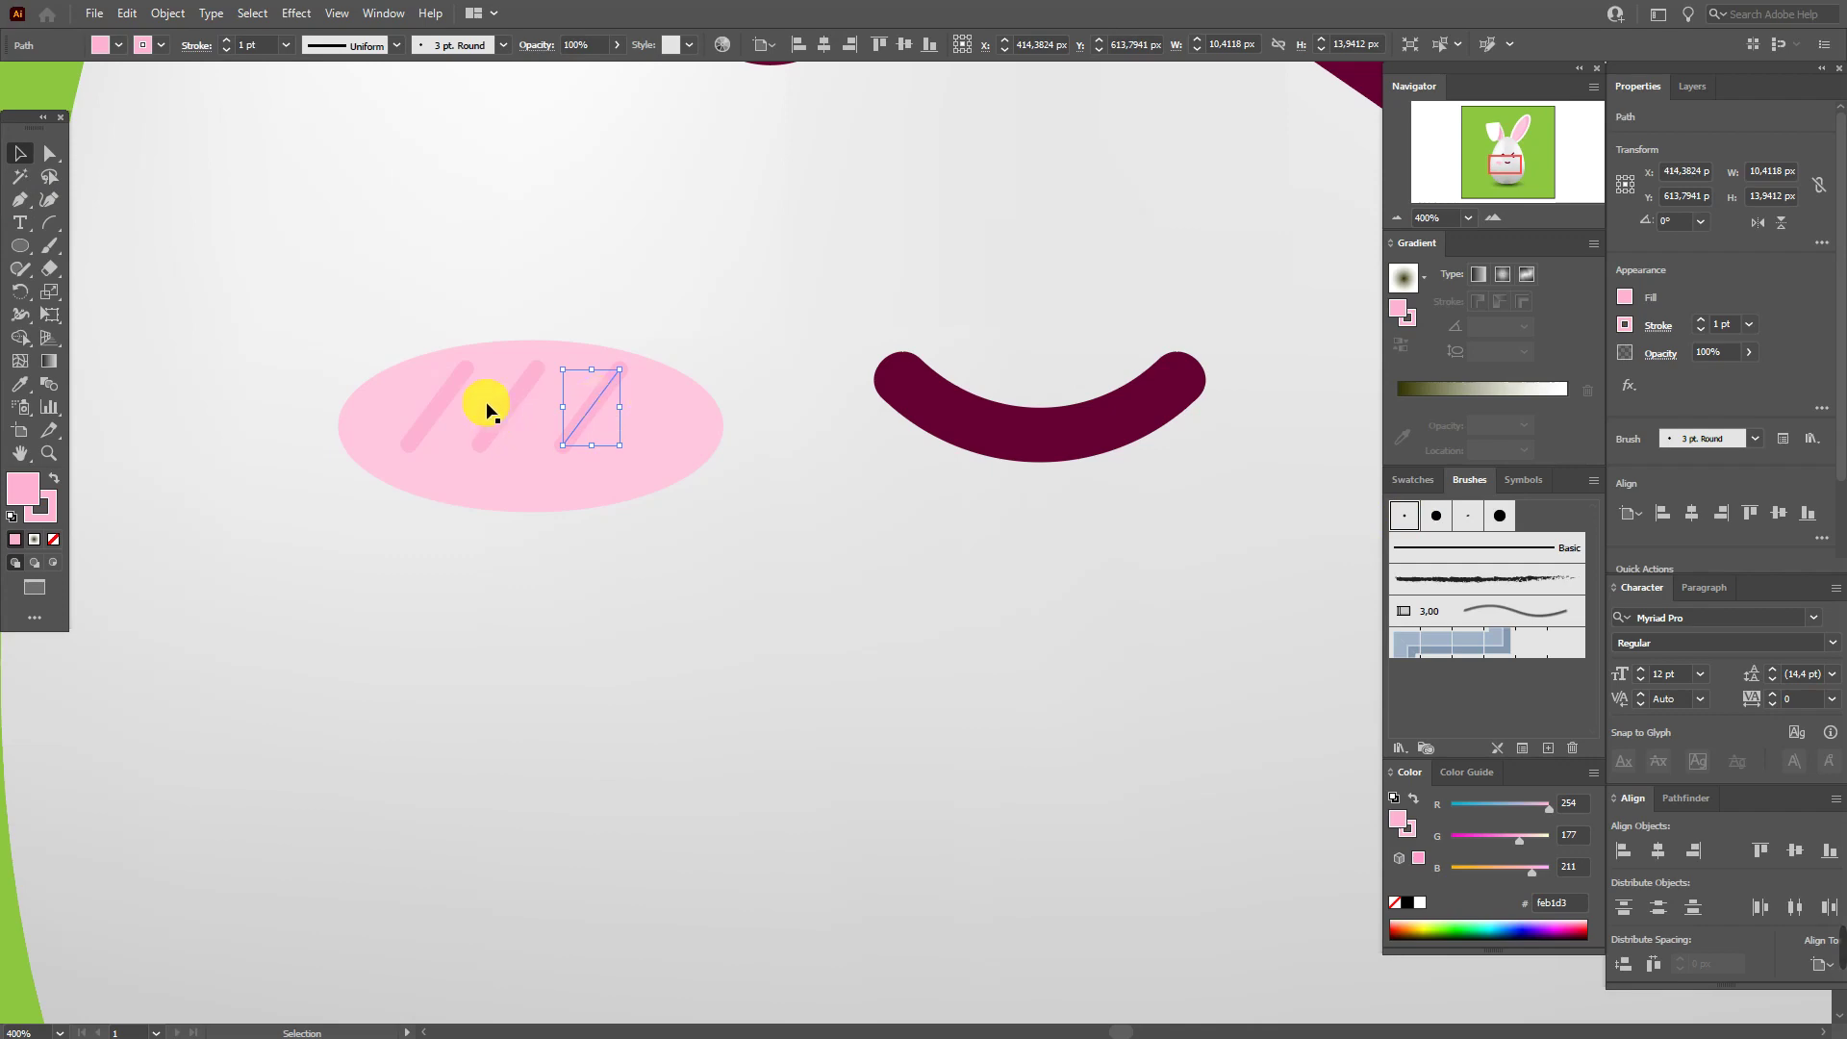
left_click(465, 461)
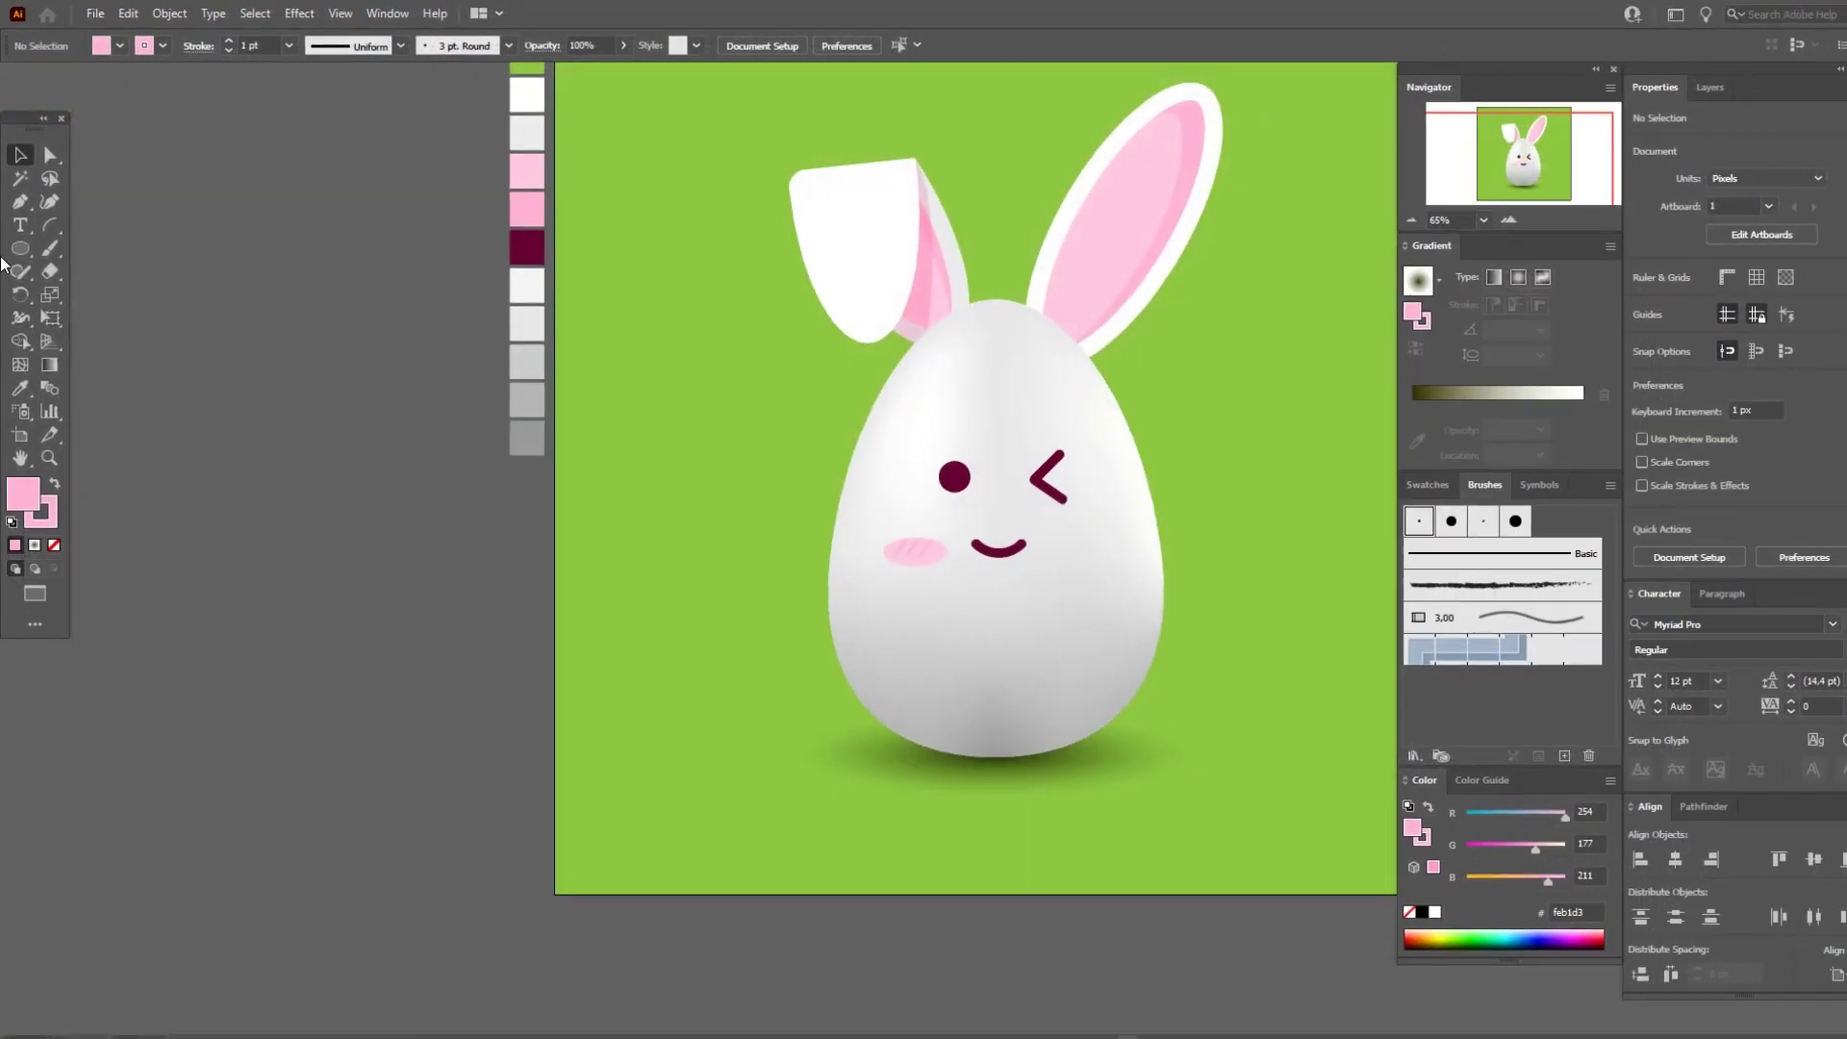
Select the three cheek stripes and shorten them slightly
left_click(47, 454)
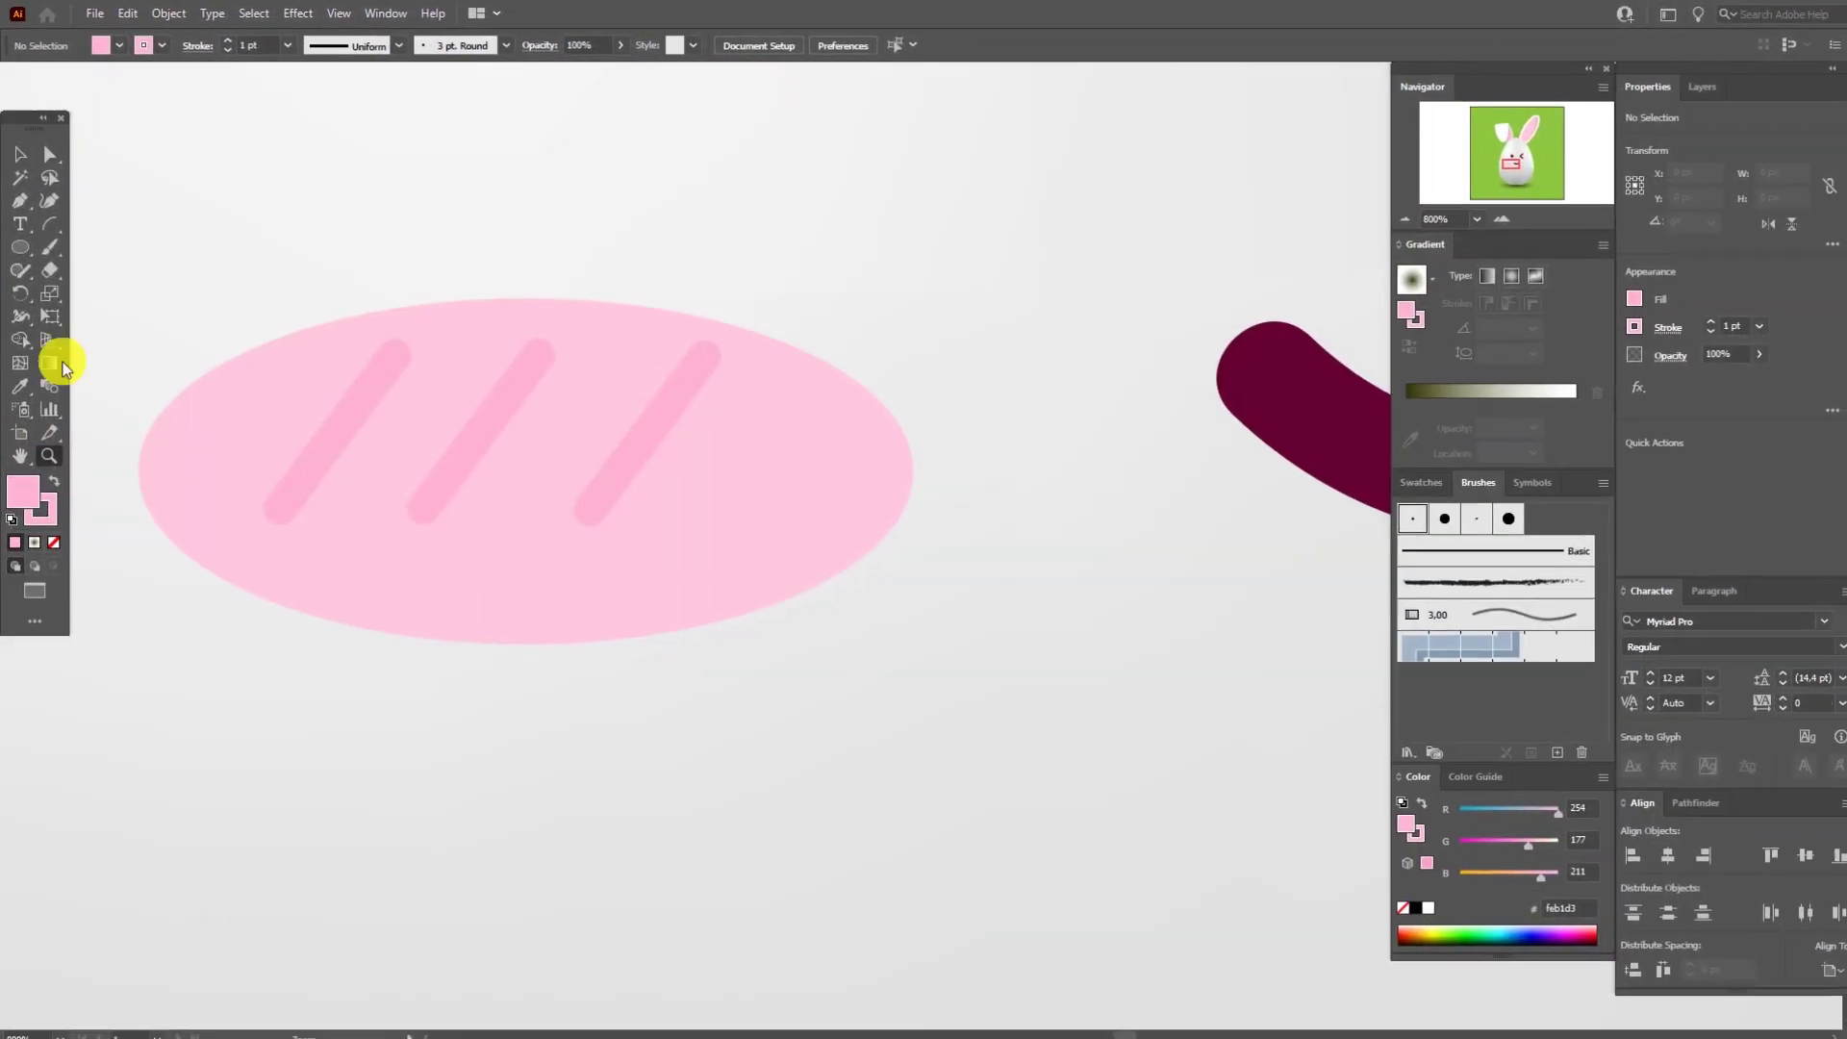
left_click(20, 153)
left_click(363, 394)
left_click(487, 401, "shift")
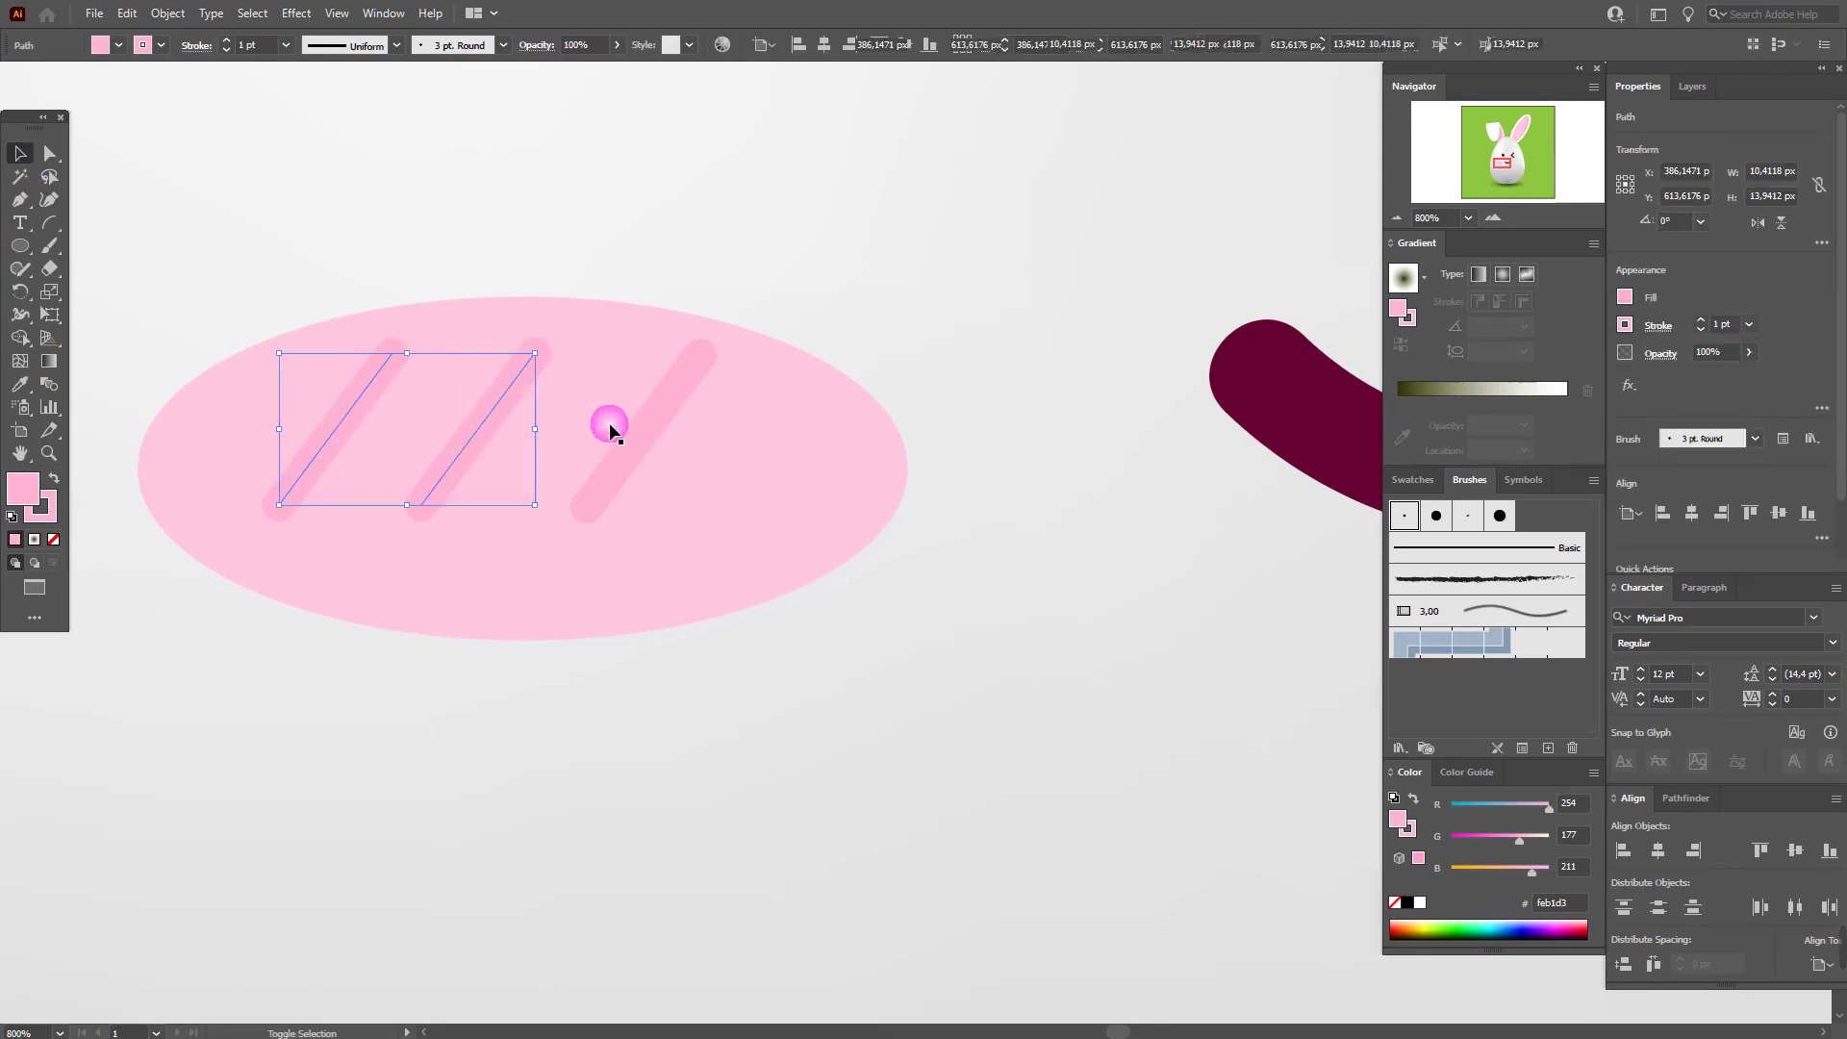
left_click(660, 417, "shift")
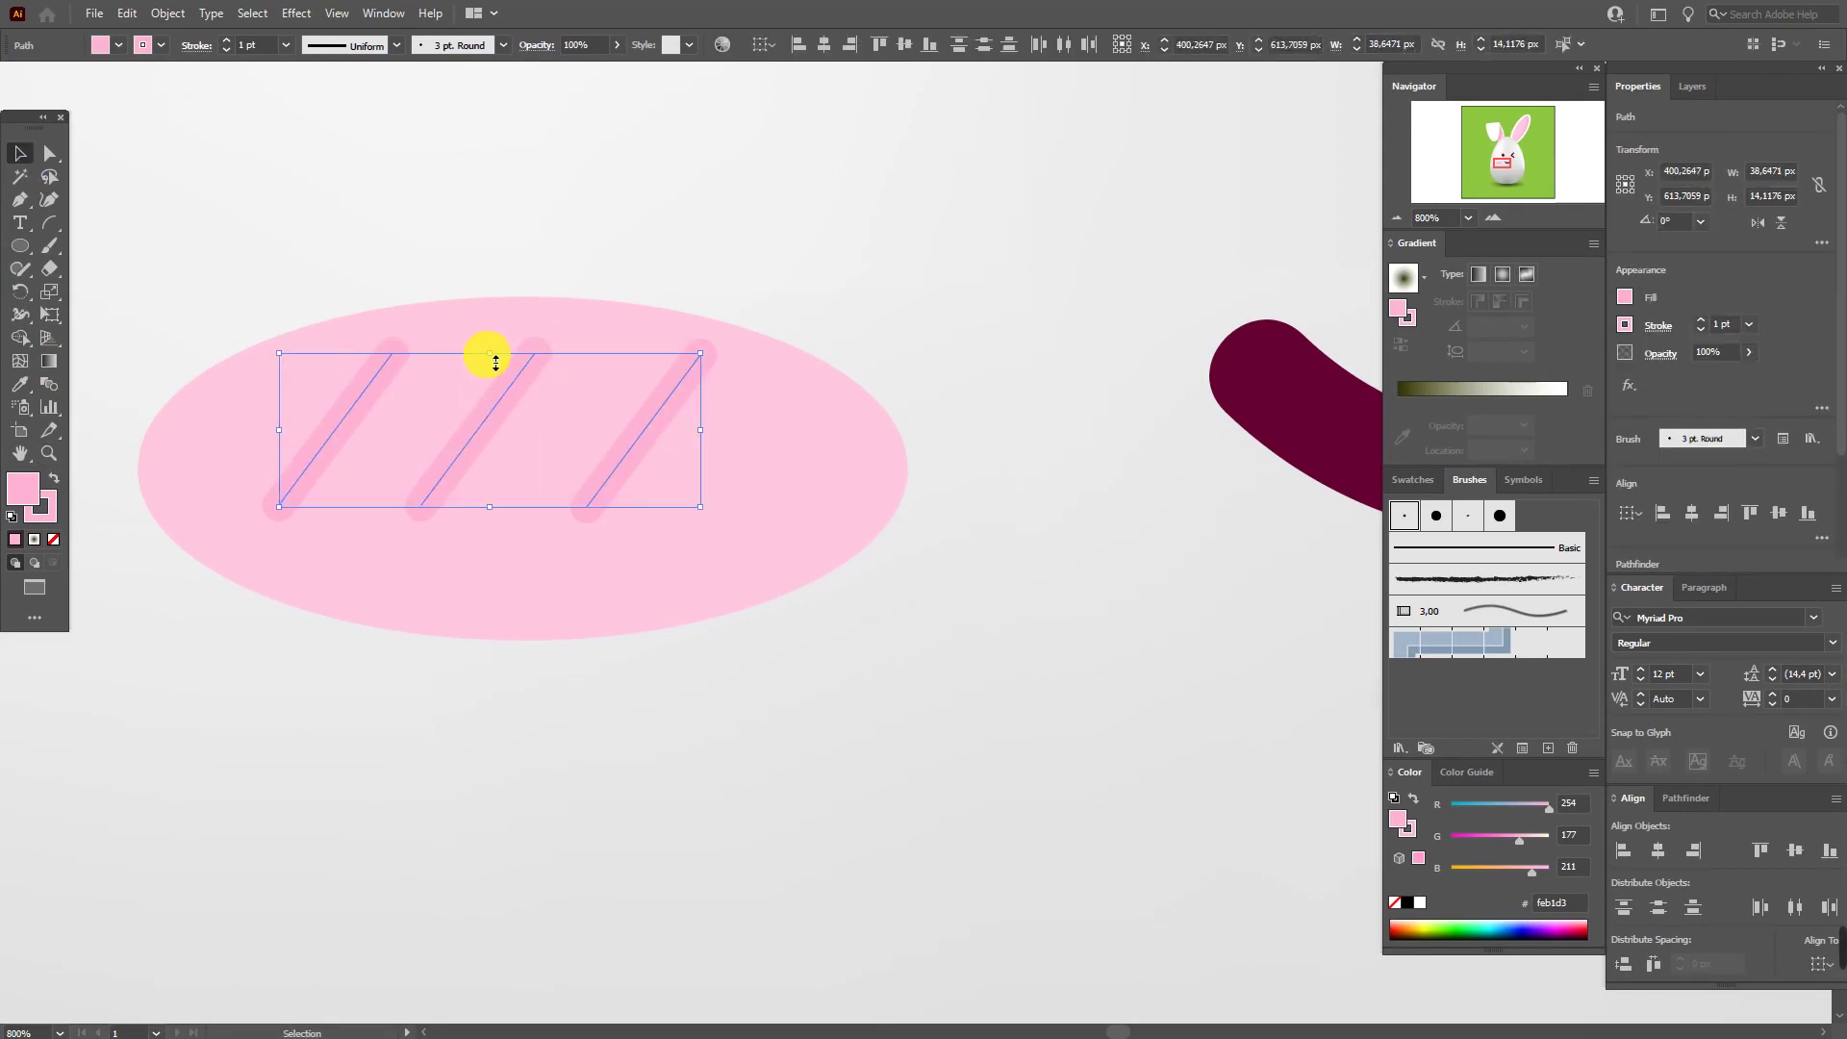
left_click_drag(495, 360, 515, 423)
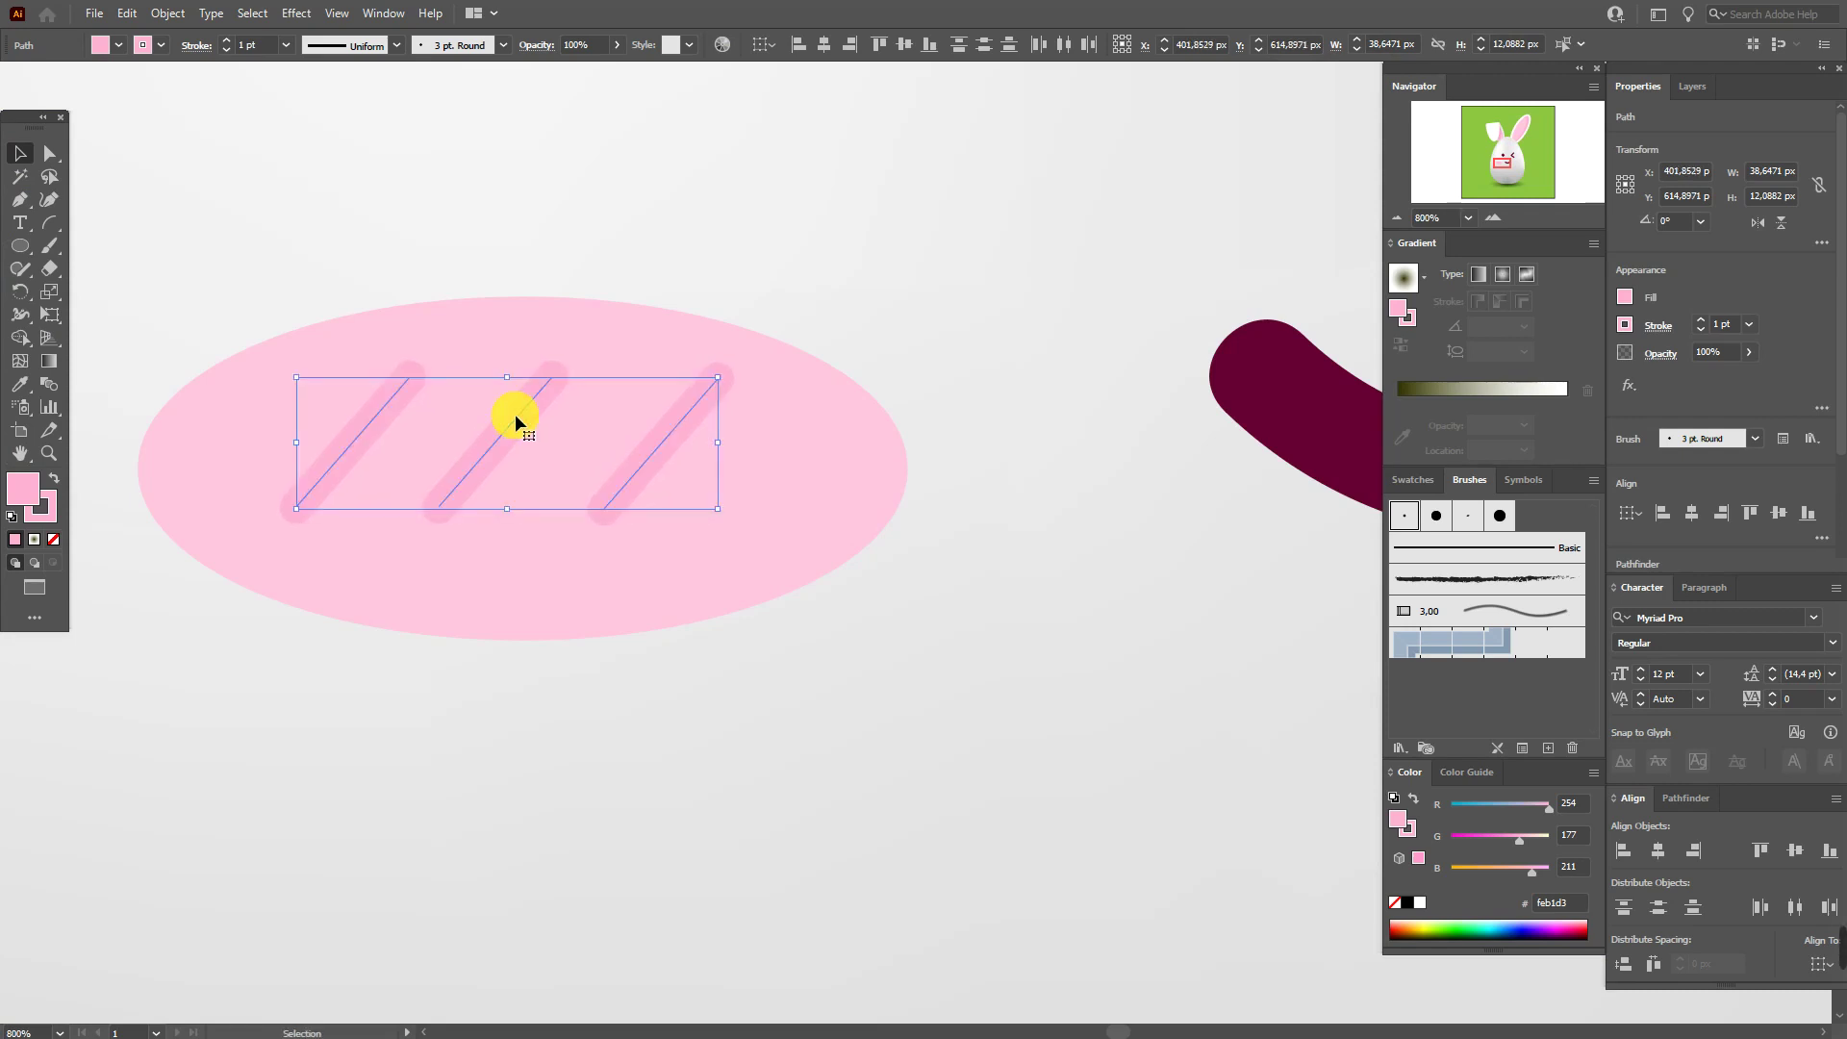
Centre the stripes horizontally and vertically on the pink cheek oval
left_click(607, 337, "shift")
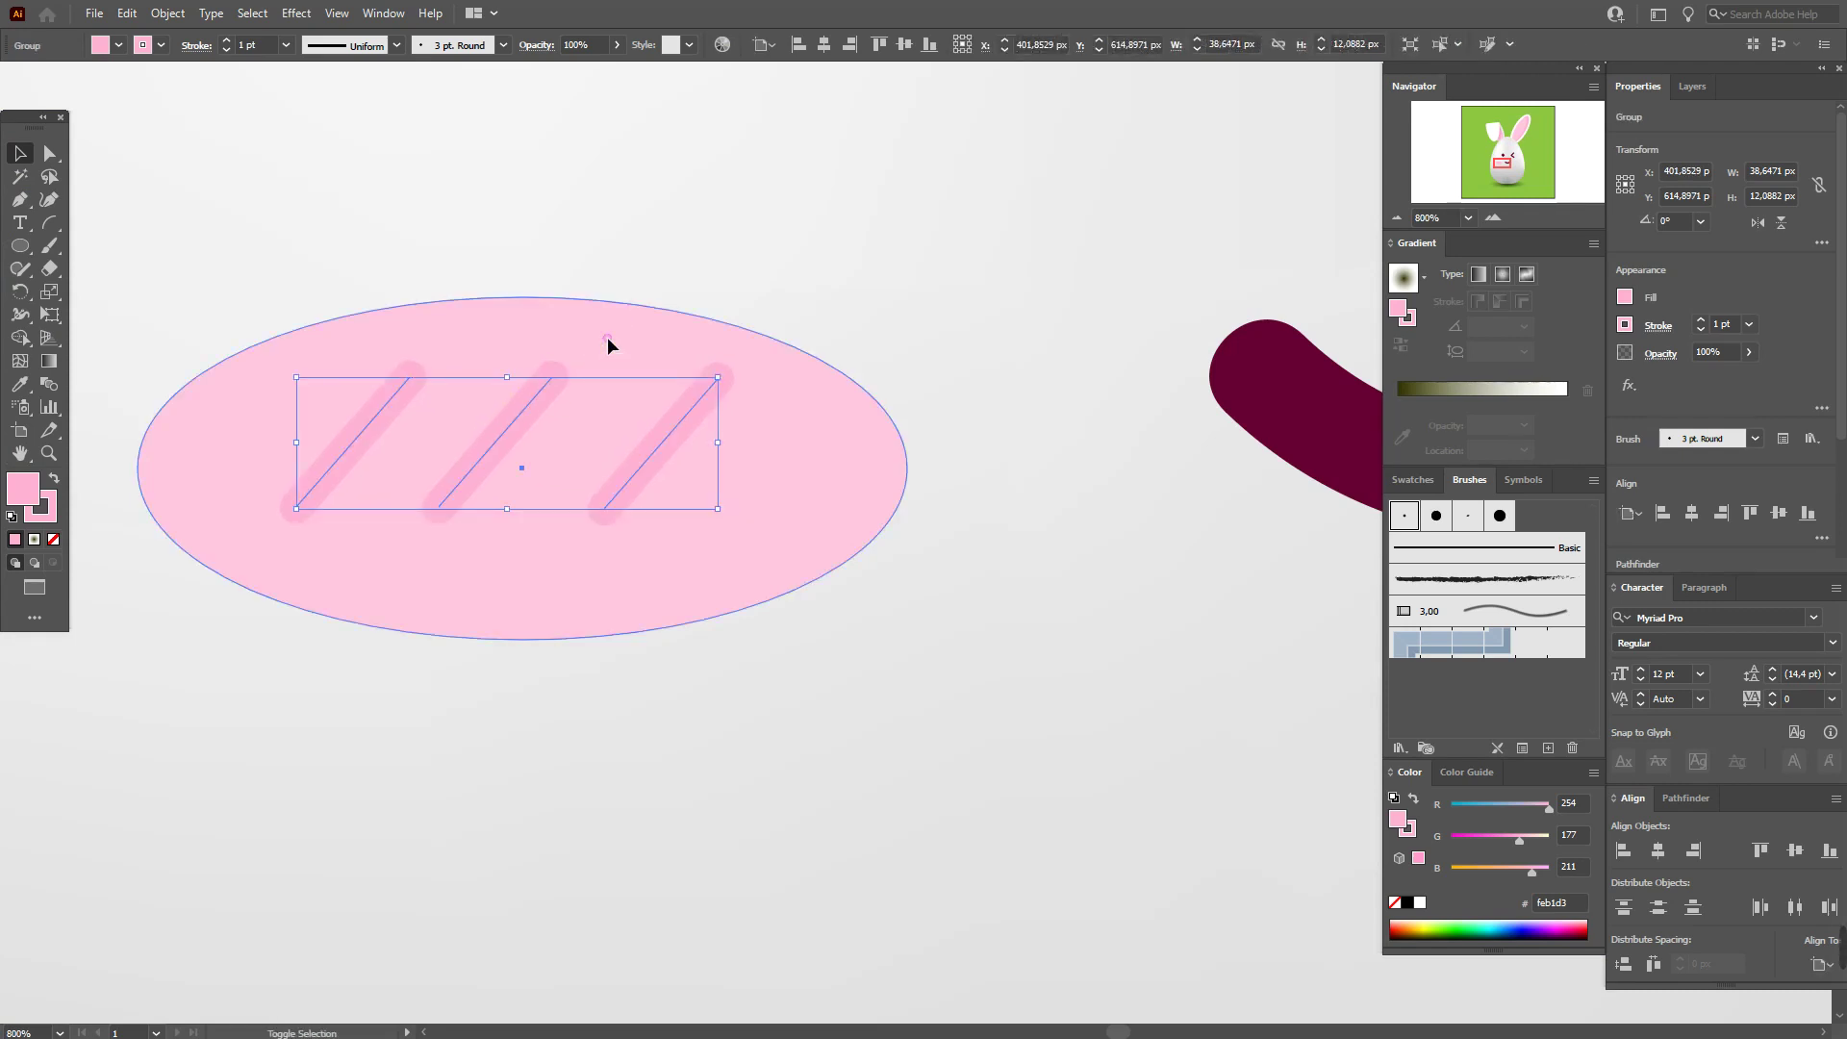
left_click(1664, 852)
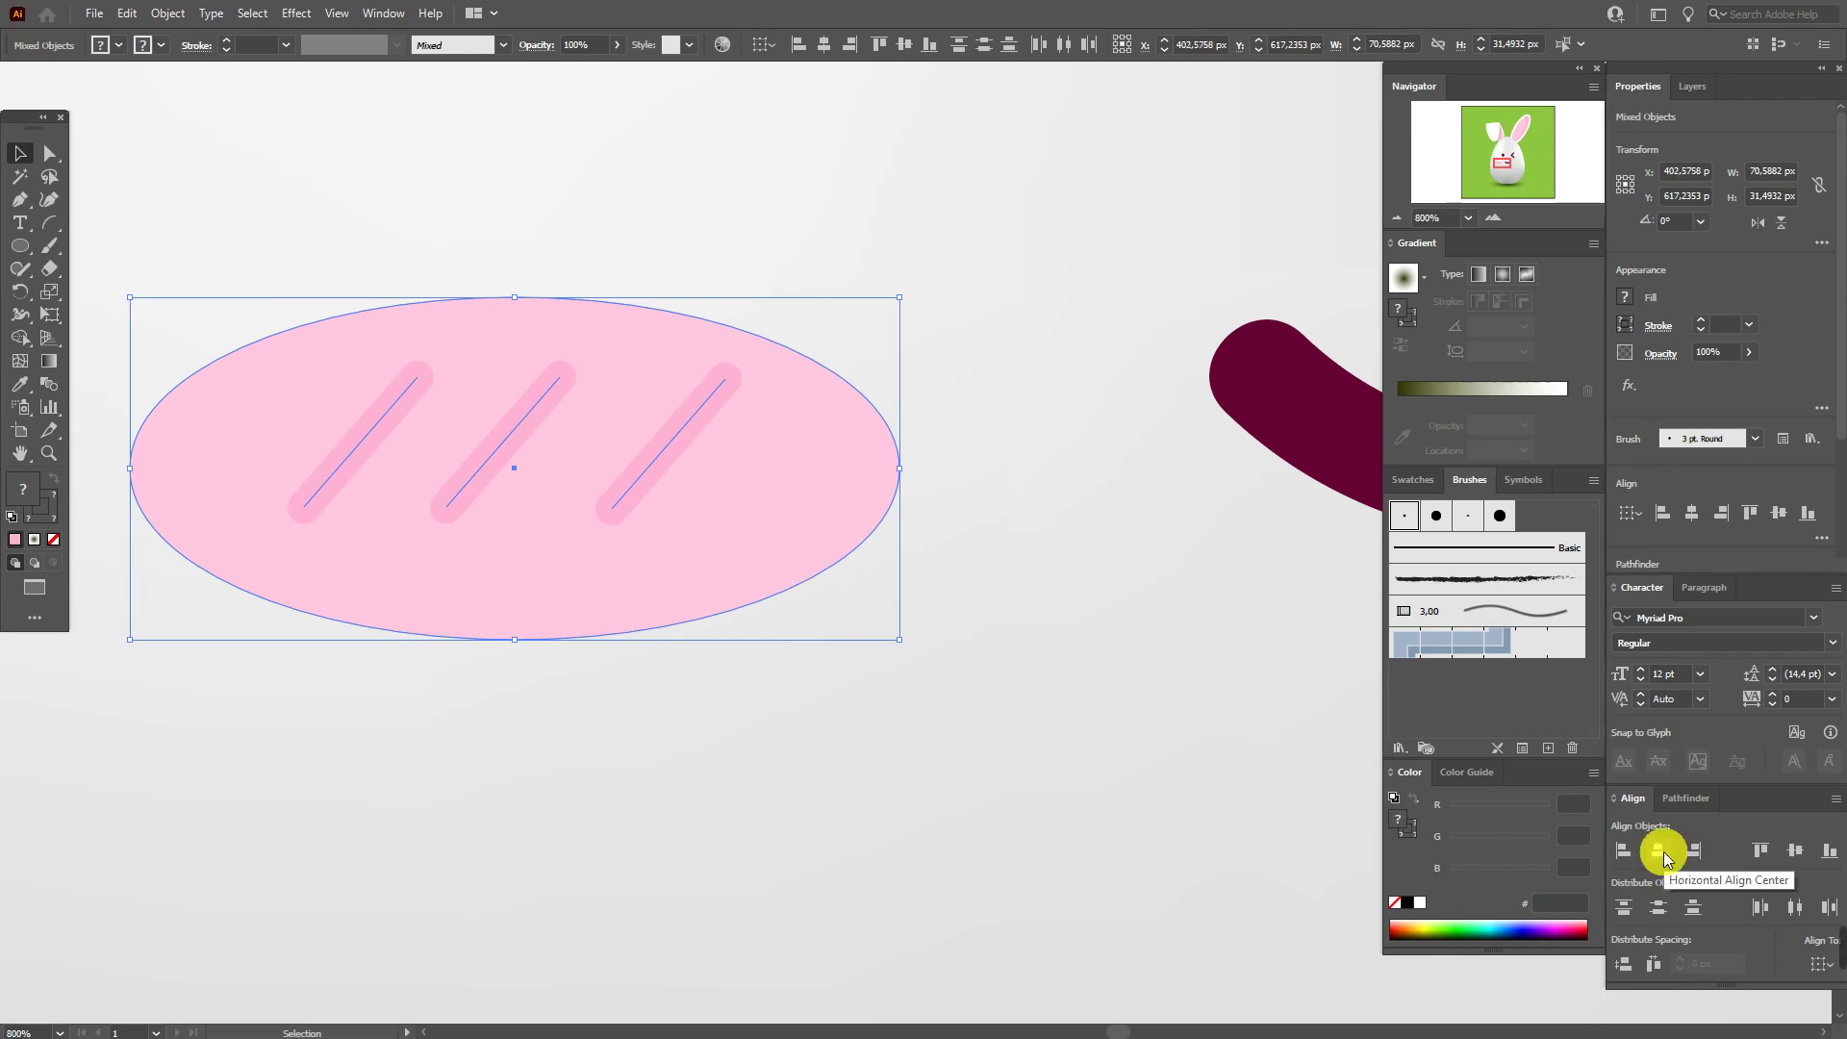
left_click(1797, 852)
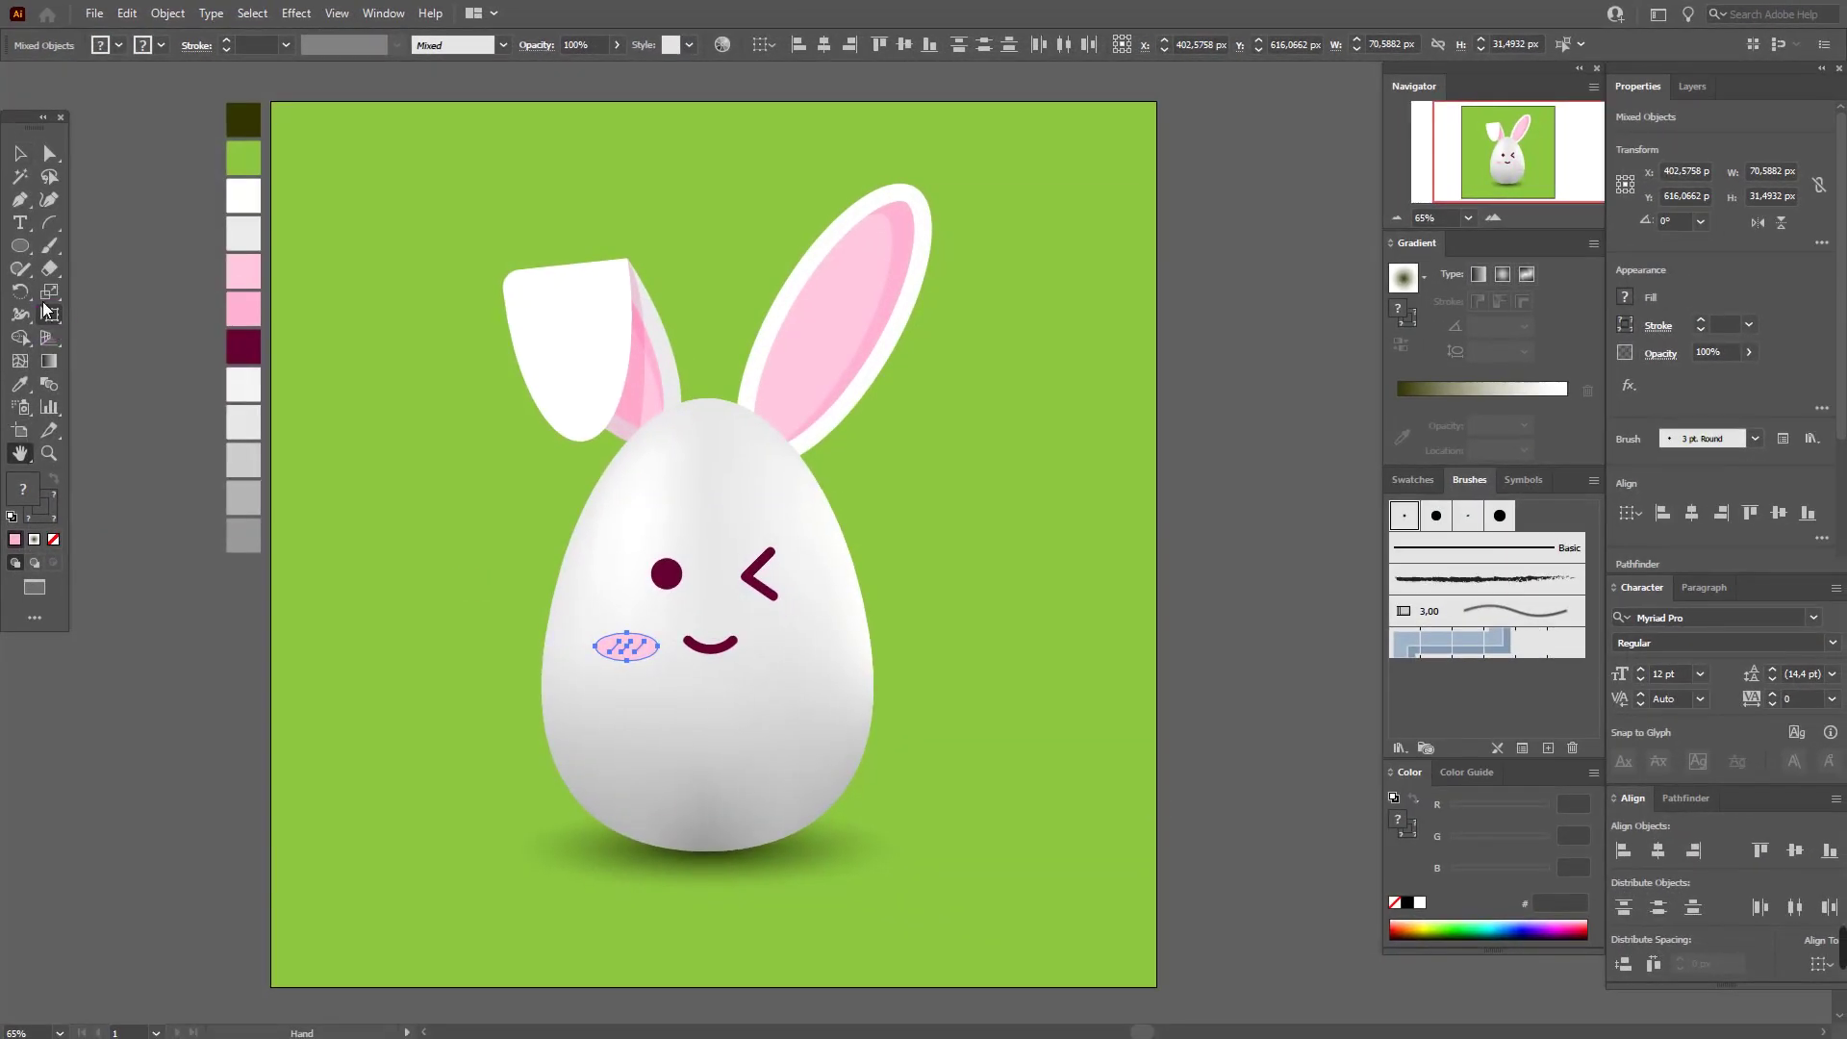
Copy the left cheek group to the right side of the smile
left_click(25, 155)
left_click(129, 269)
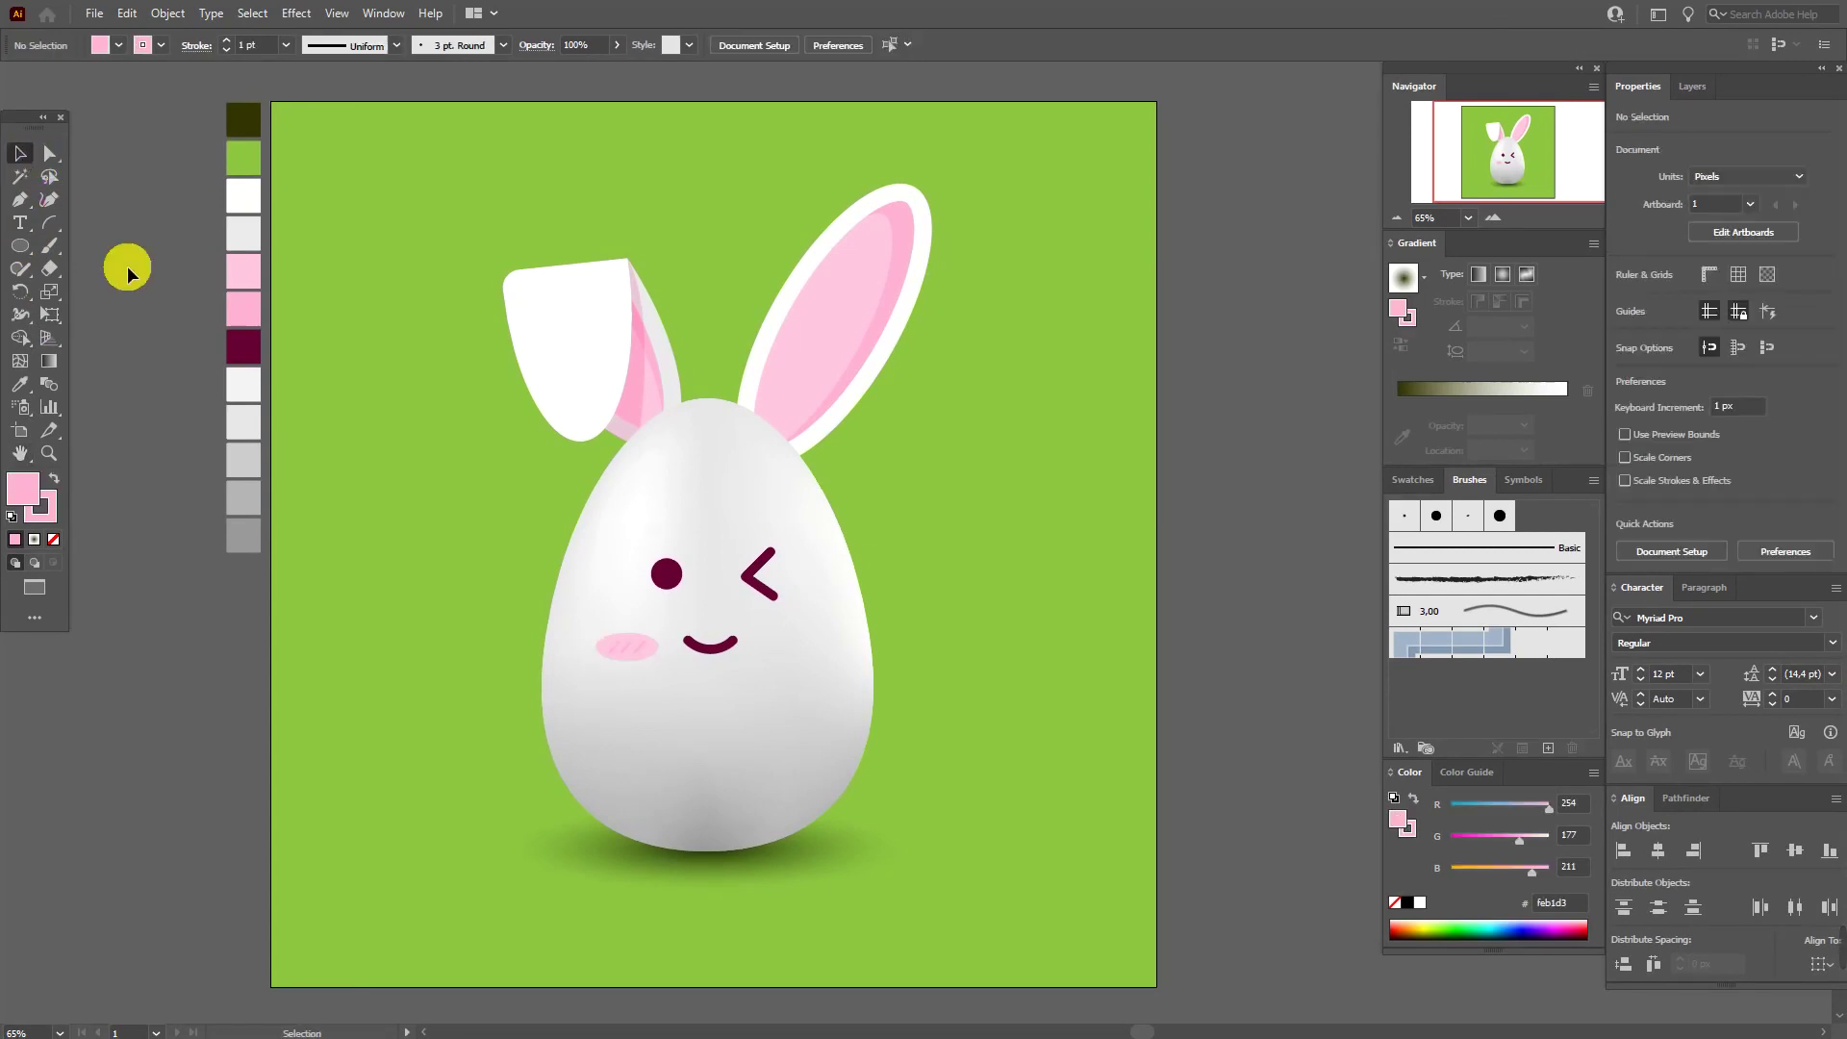
left_click(624, 654)
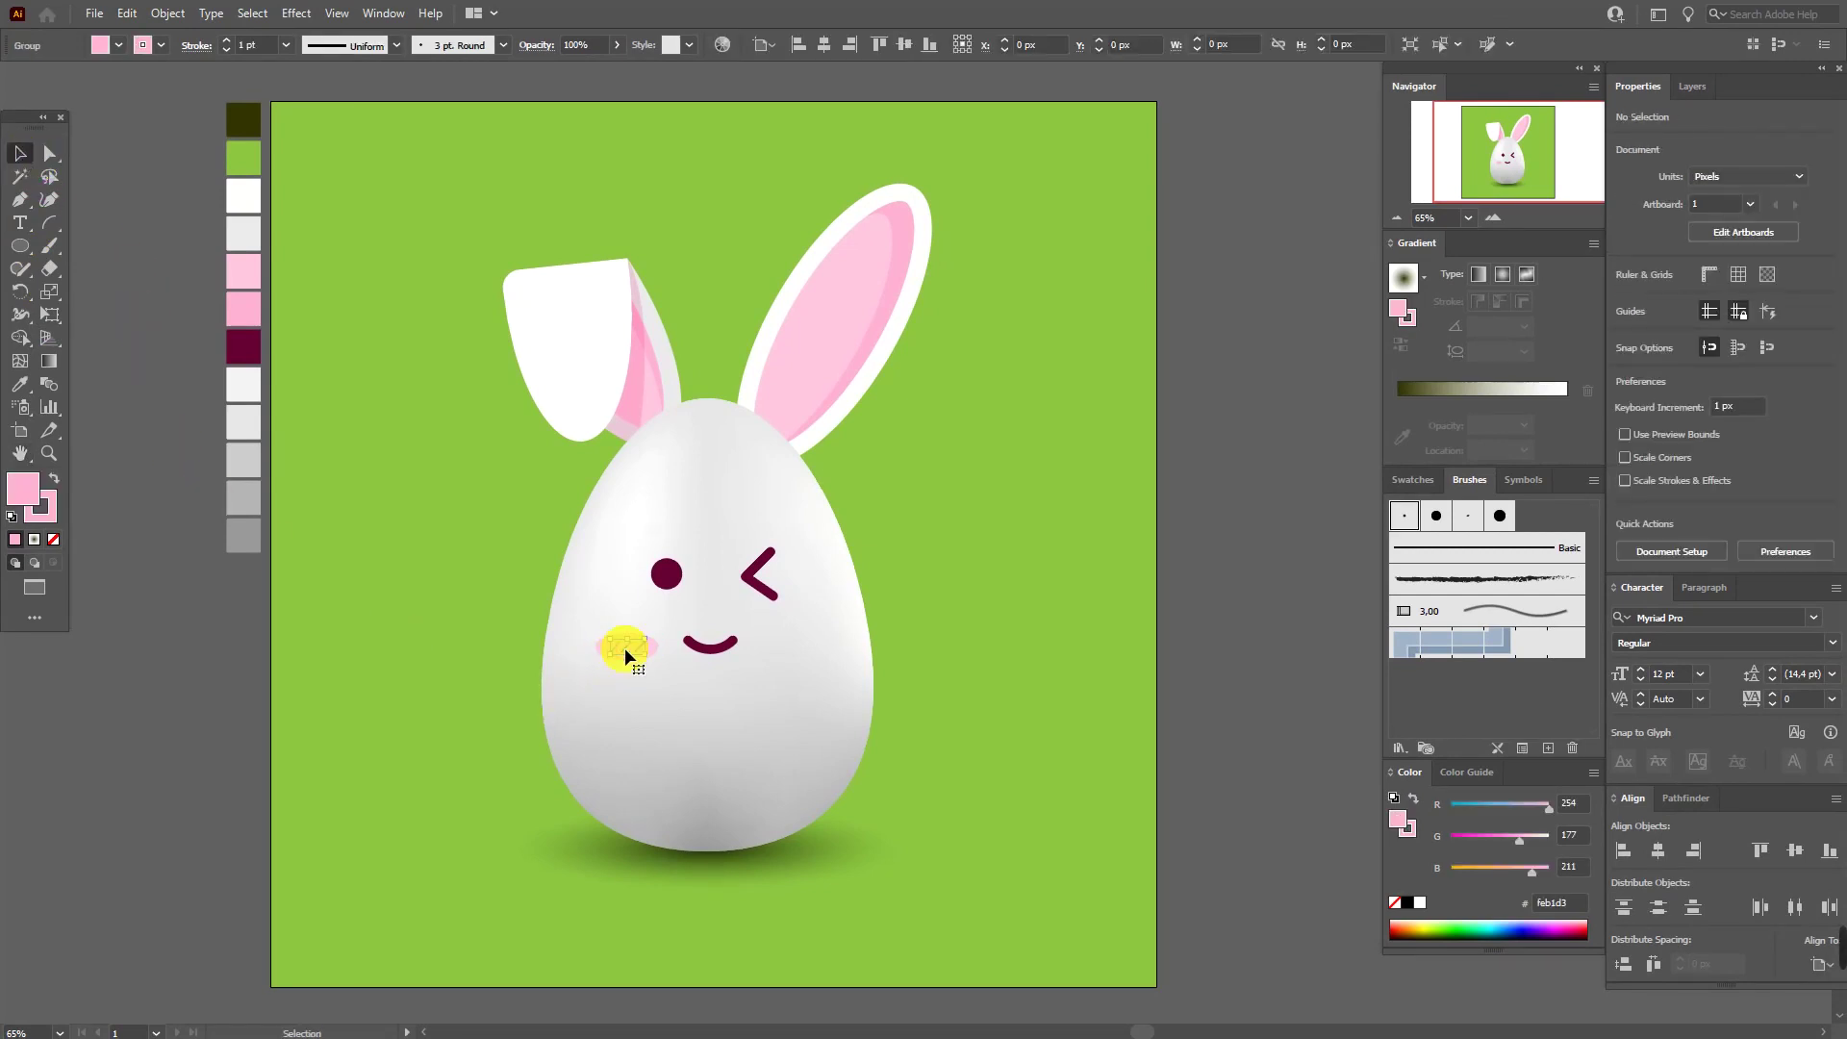
left_click(665, 657)
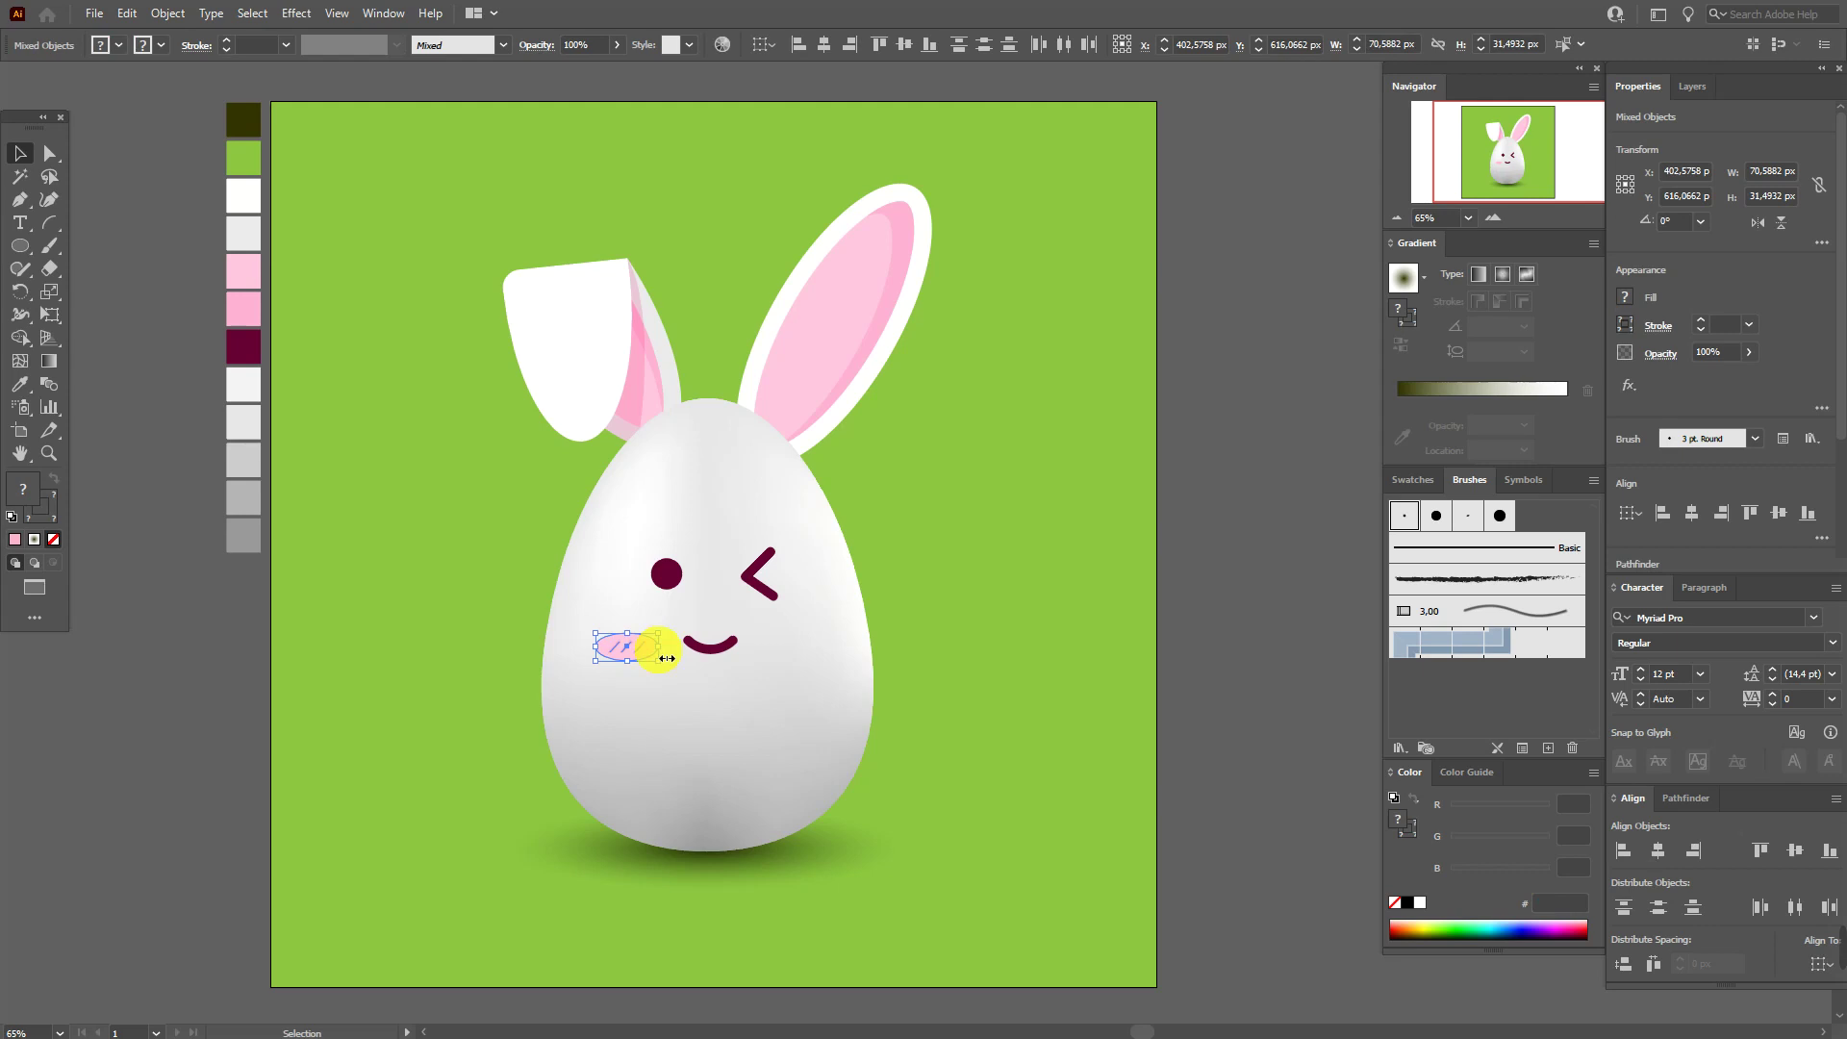
key("a")
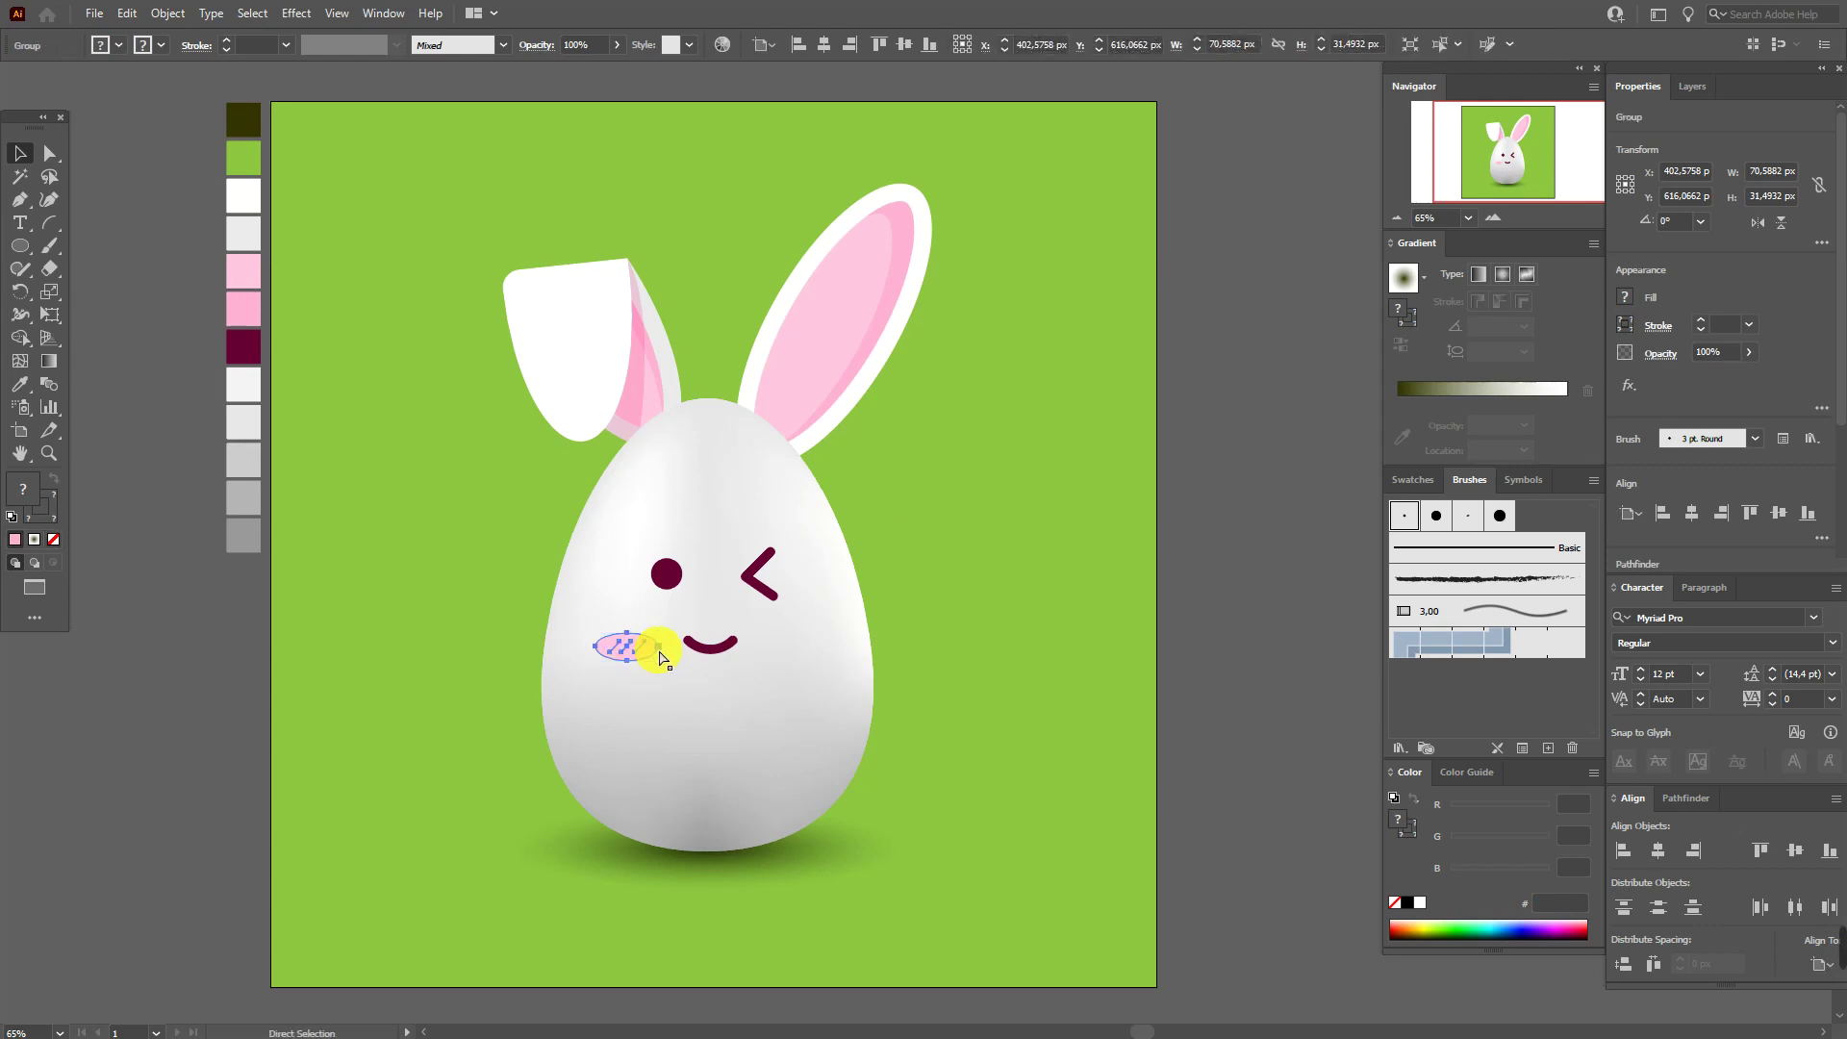
left_click_drag(662, 656, 795, 640)
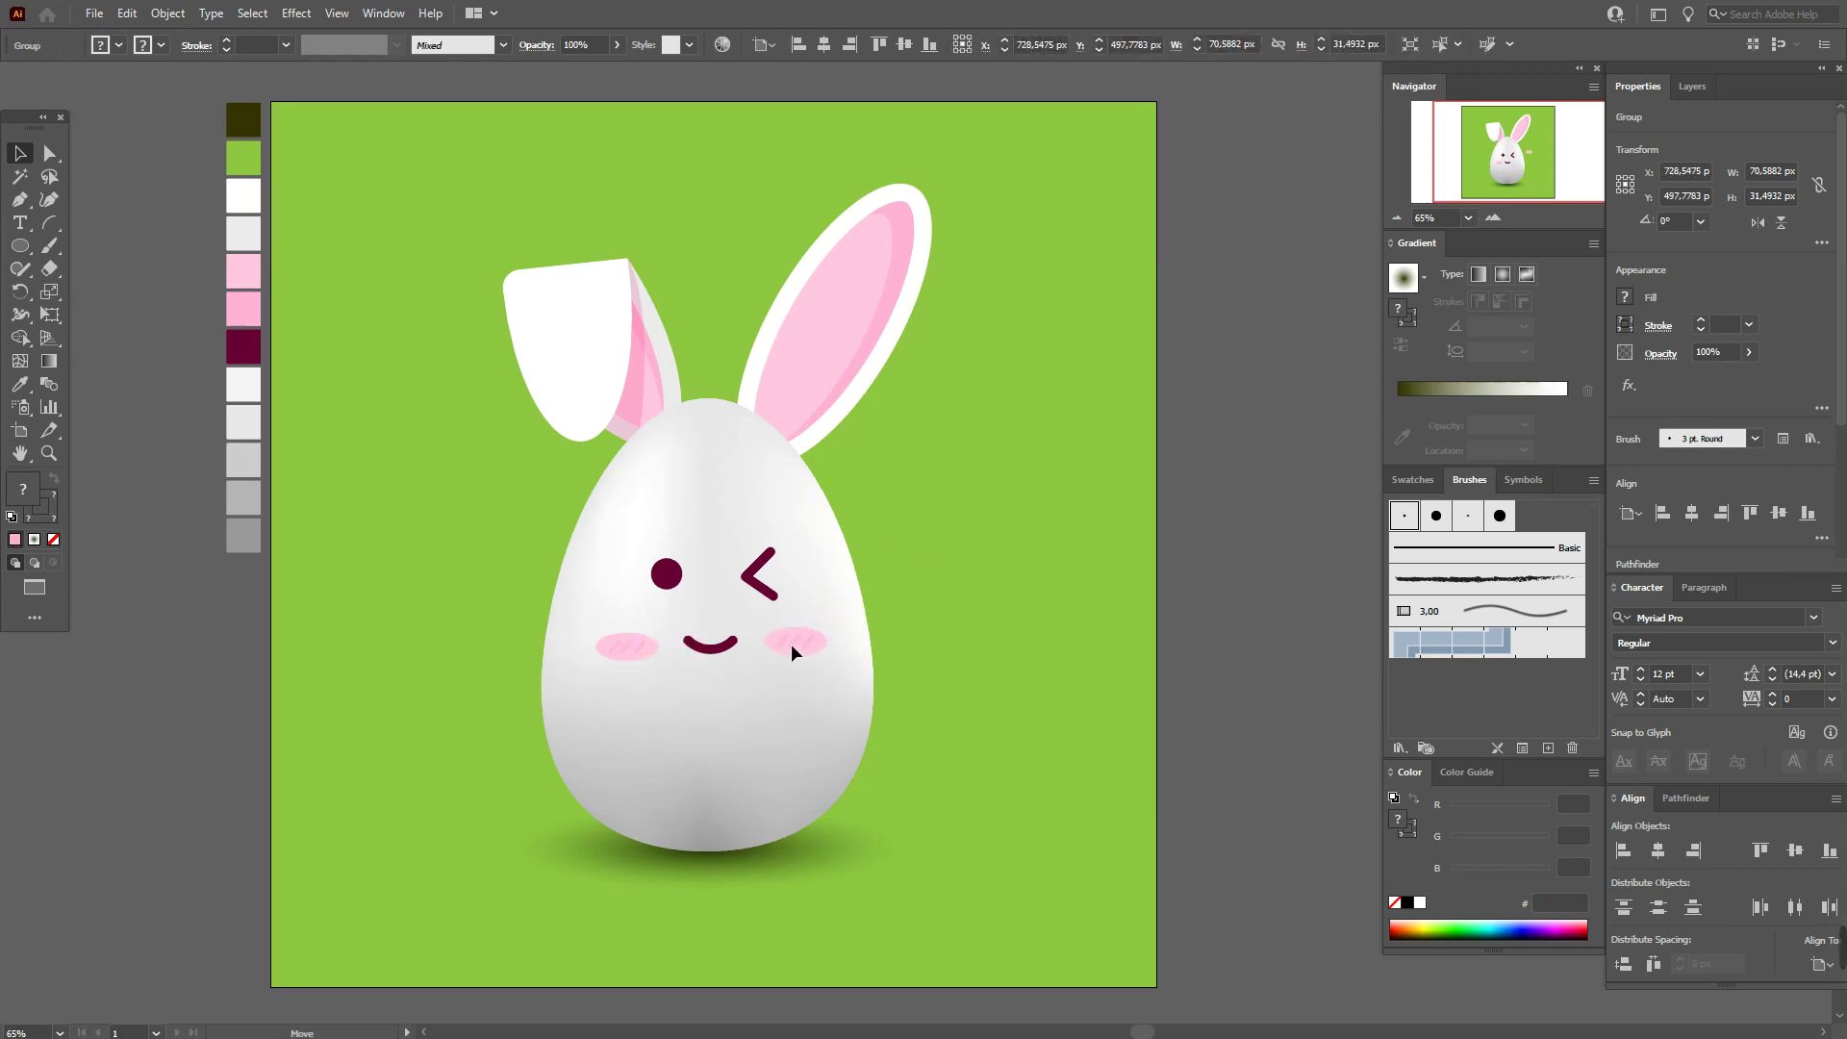
Vertically align both cheeks with the smile
left_click(639, 650, "shift")
left_click(707, 649, "shift")
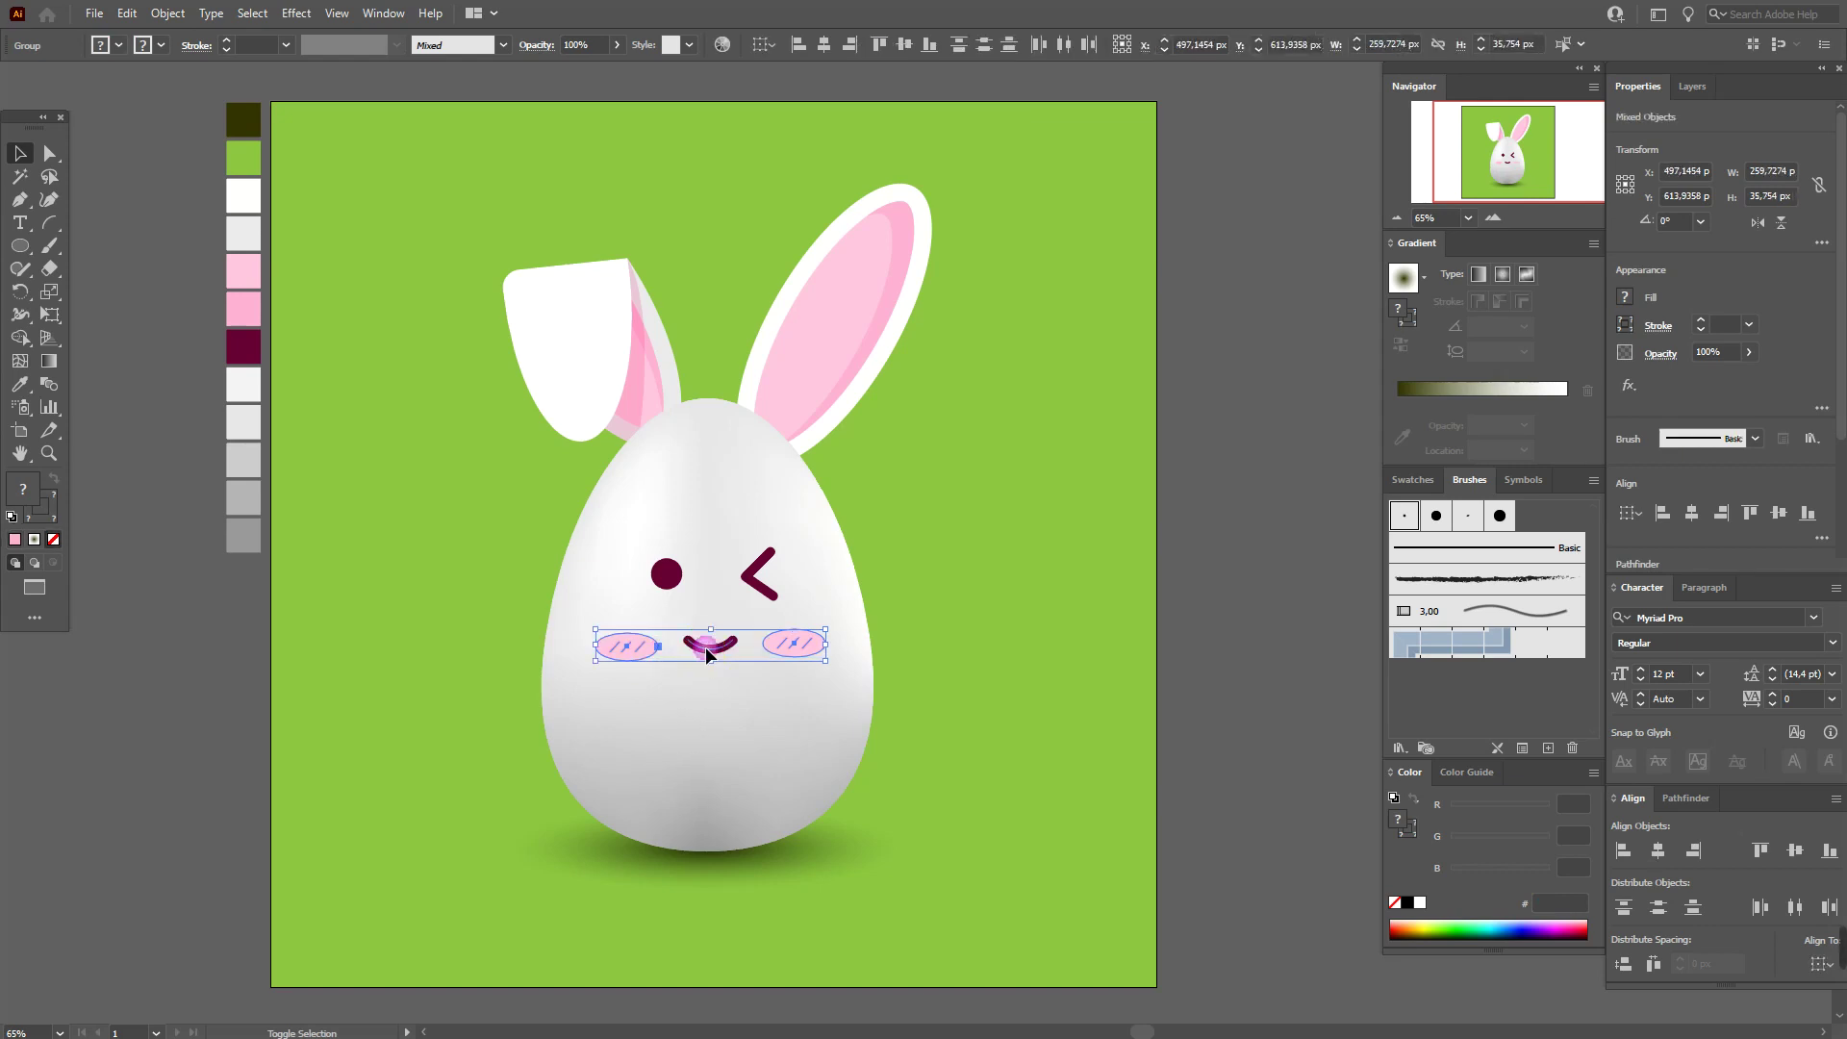
left_click(1795, 852)
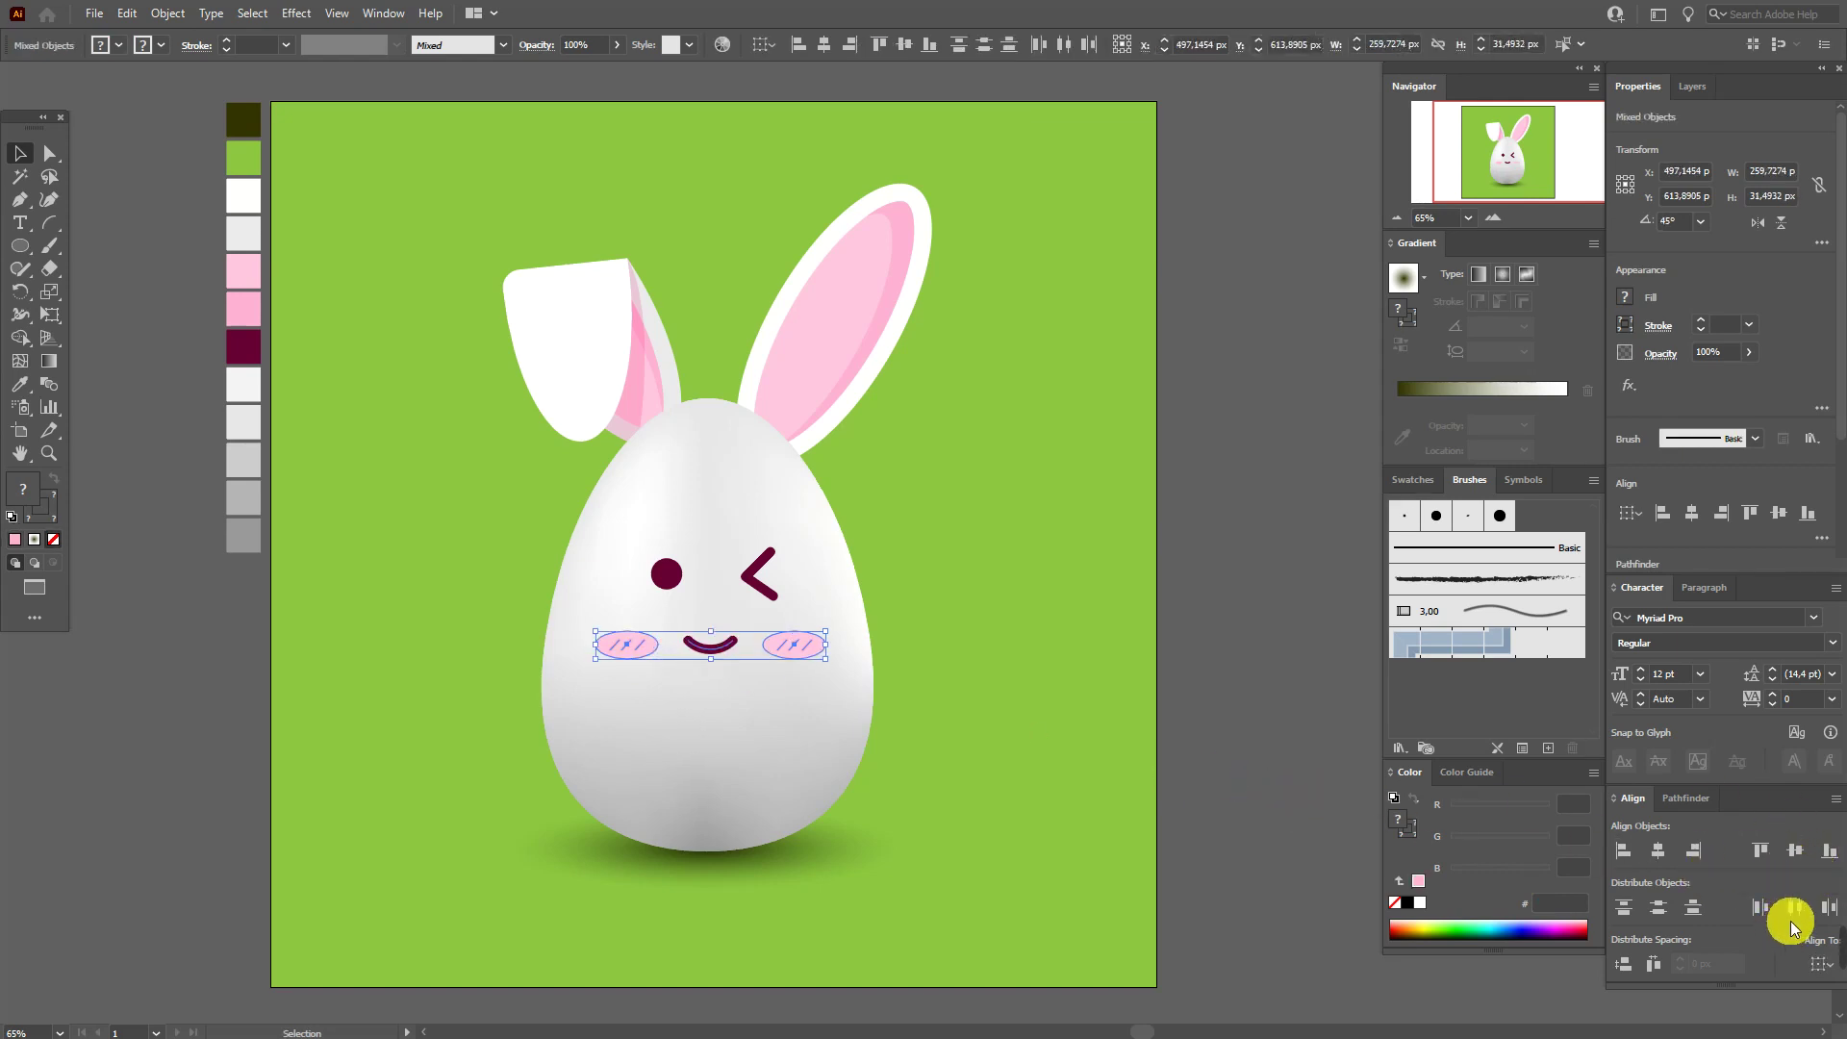
left_click(1256, 753)
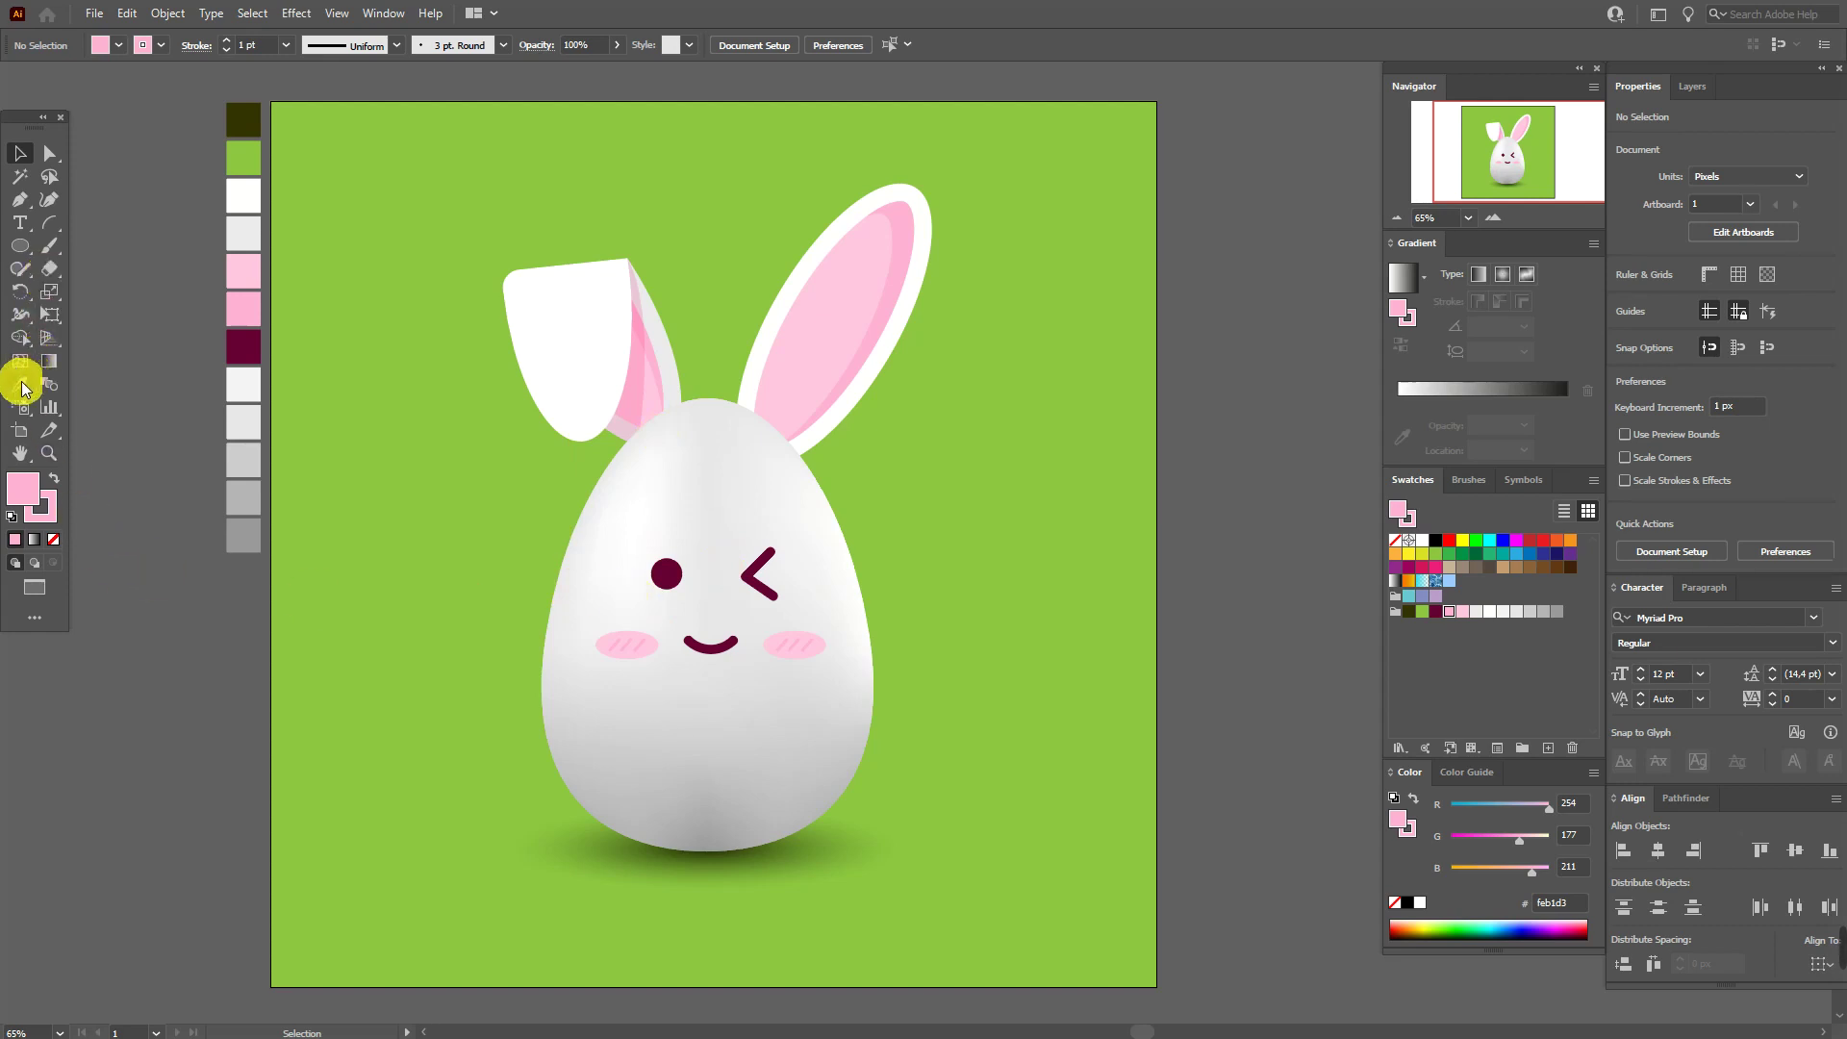
Draw a large circle with no stroke at the artboard's upper left
left_click(21, 245)
left_click(38, 517)
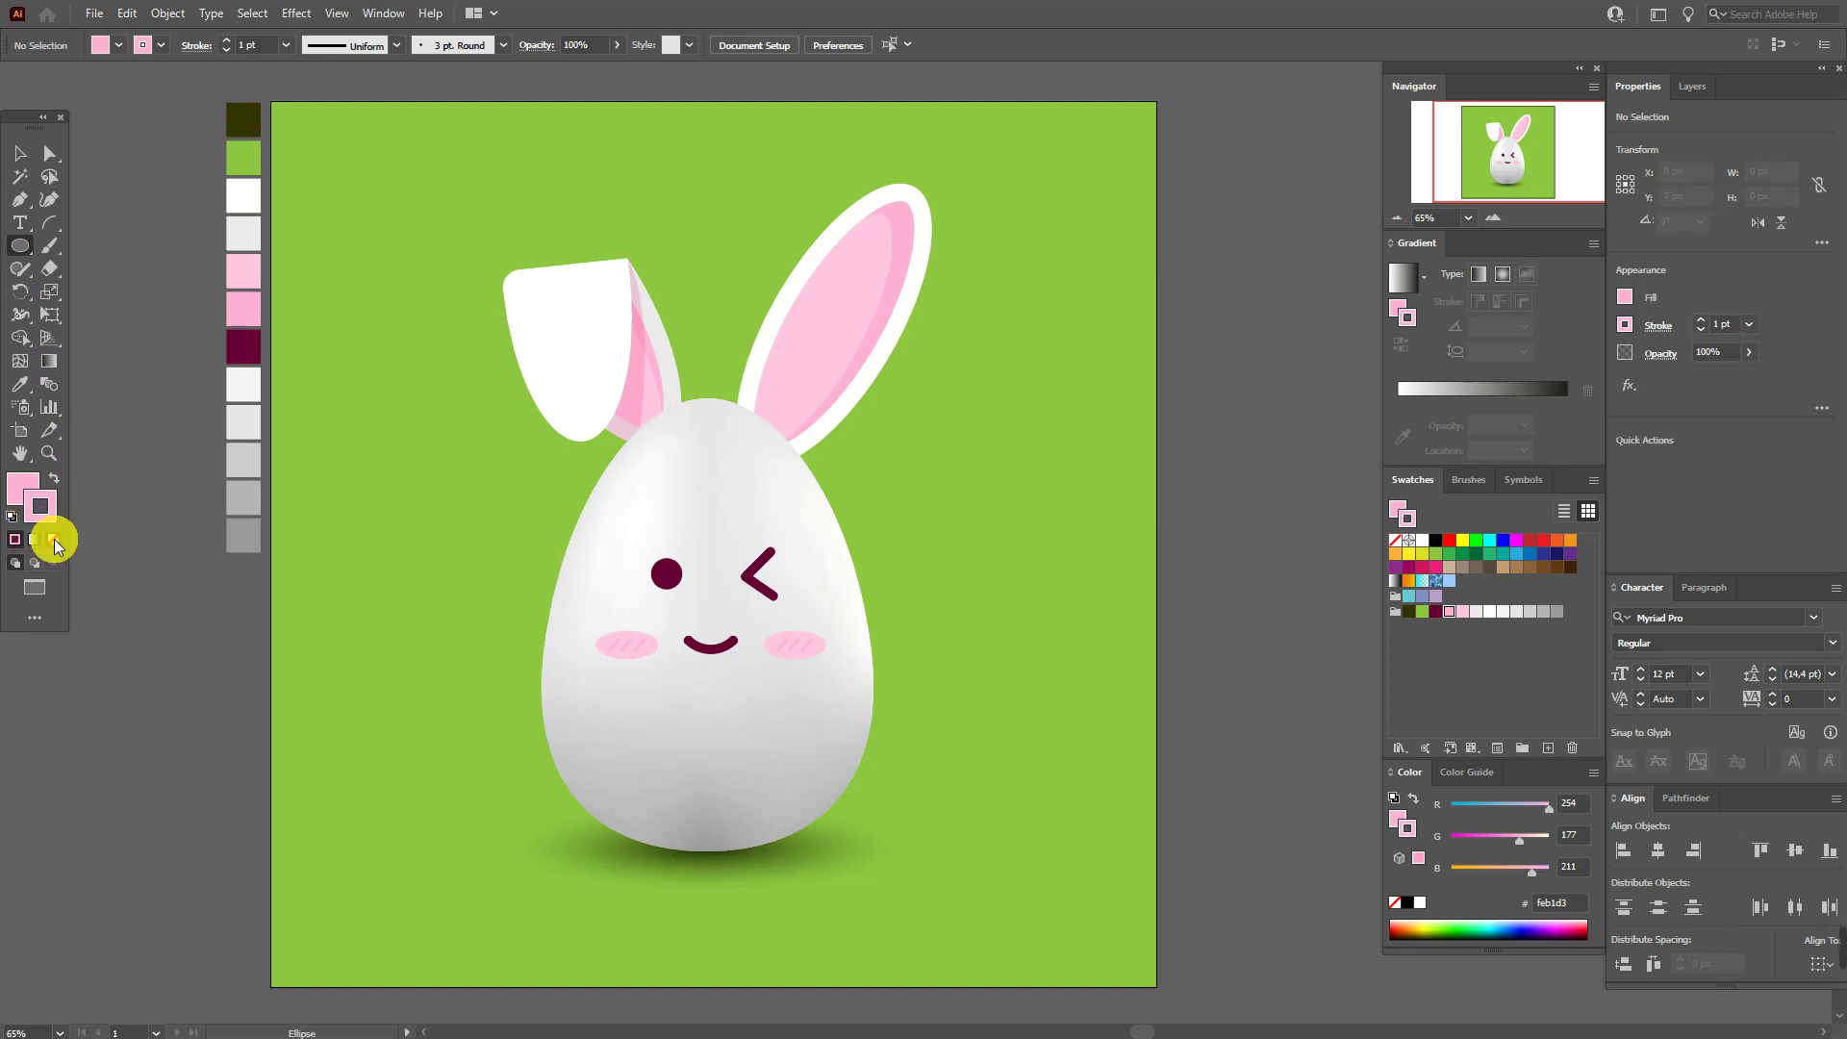
left_click(53, 539)
left_click(27, 487)
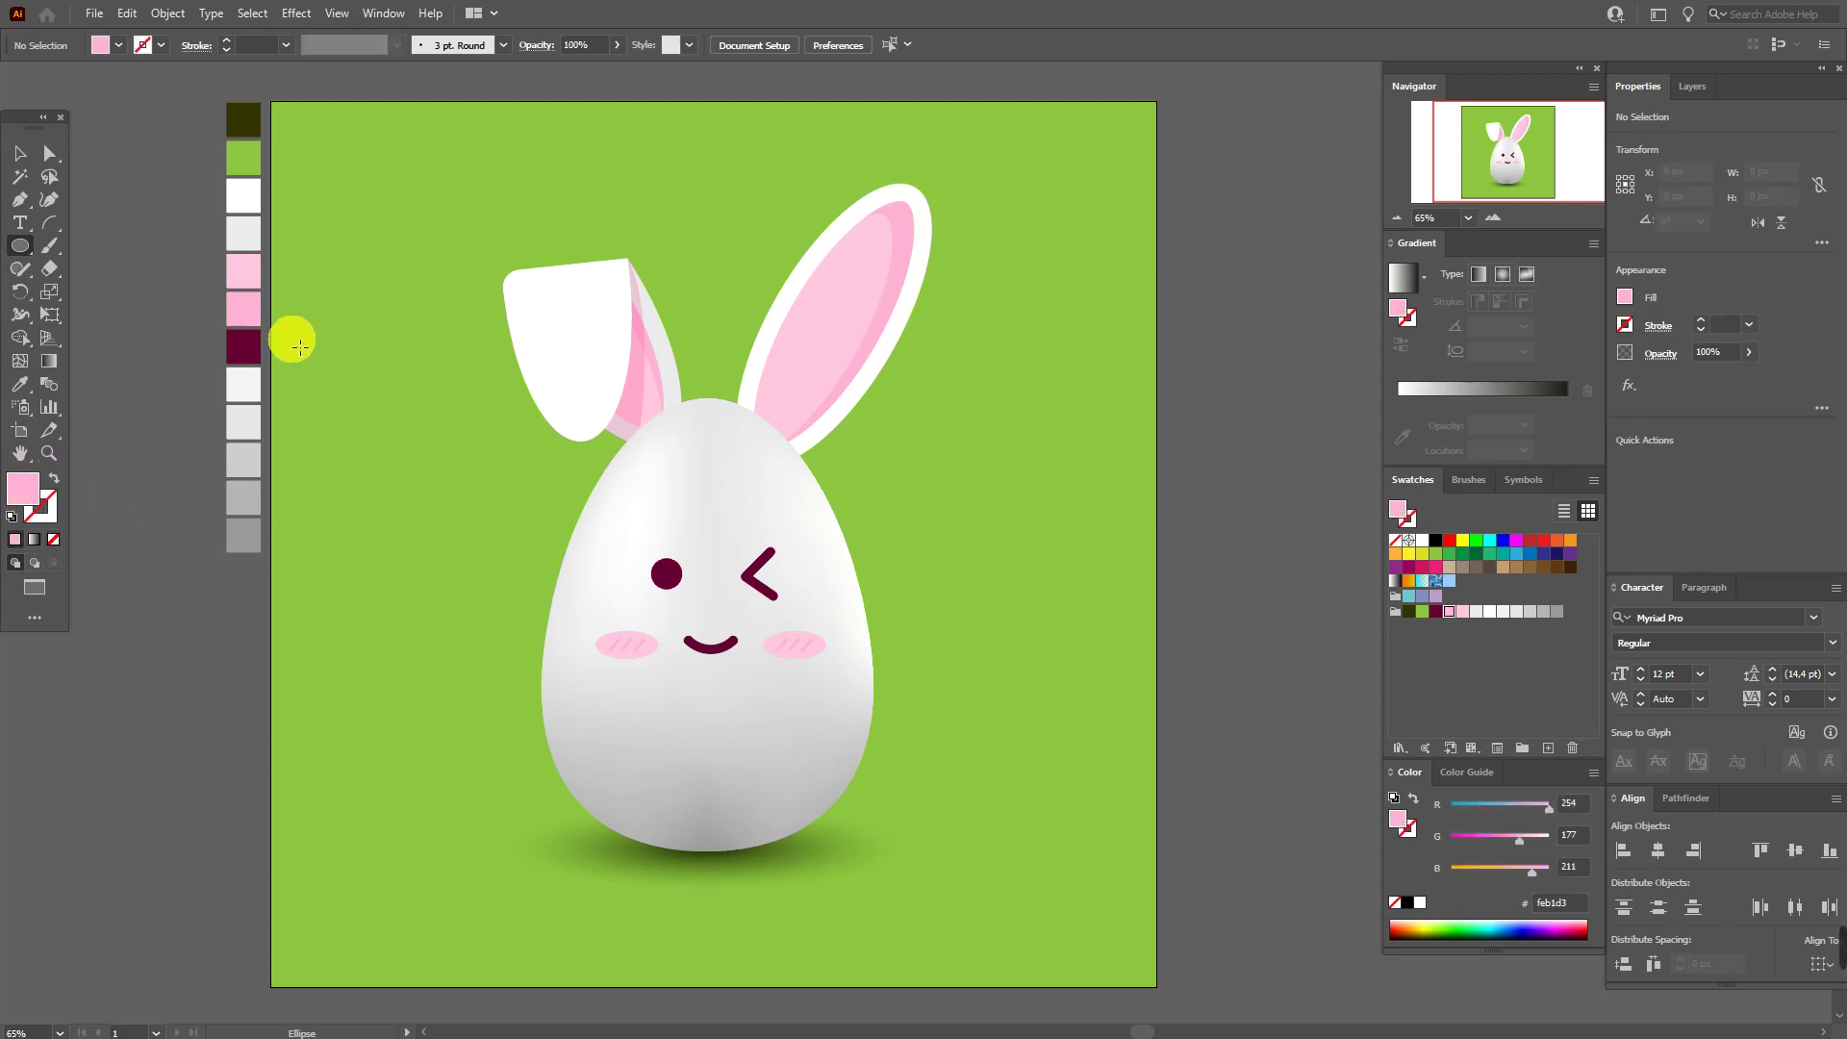
left_click_drag(292, 337, 618, 660)
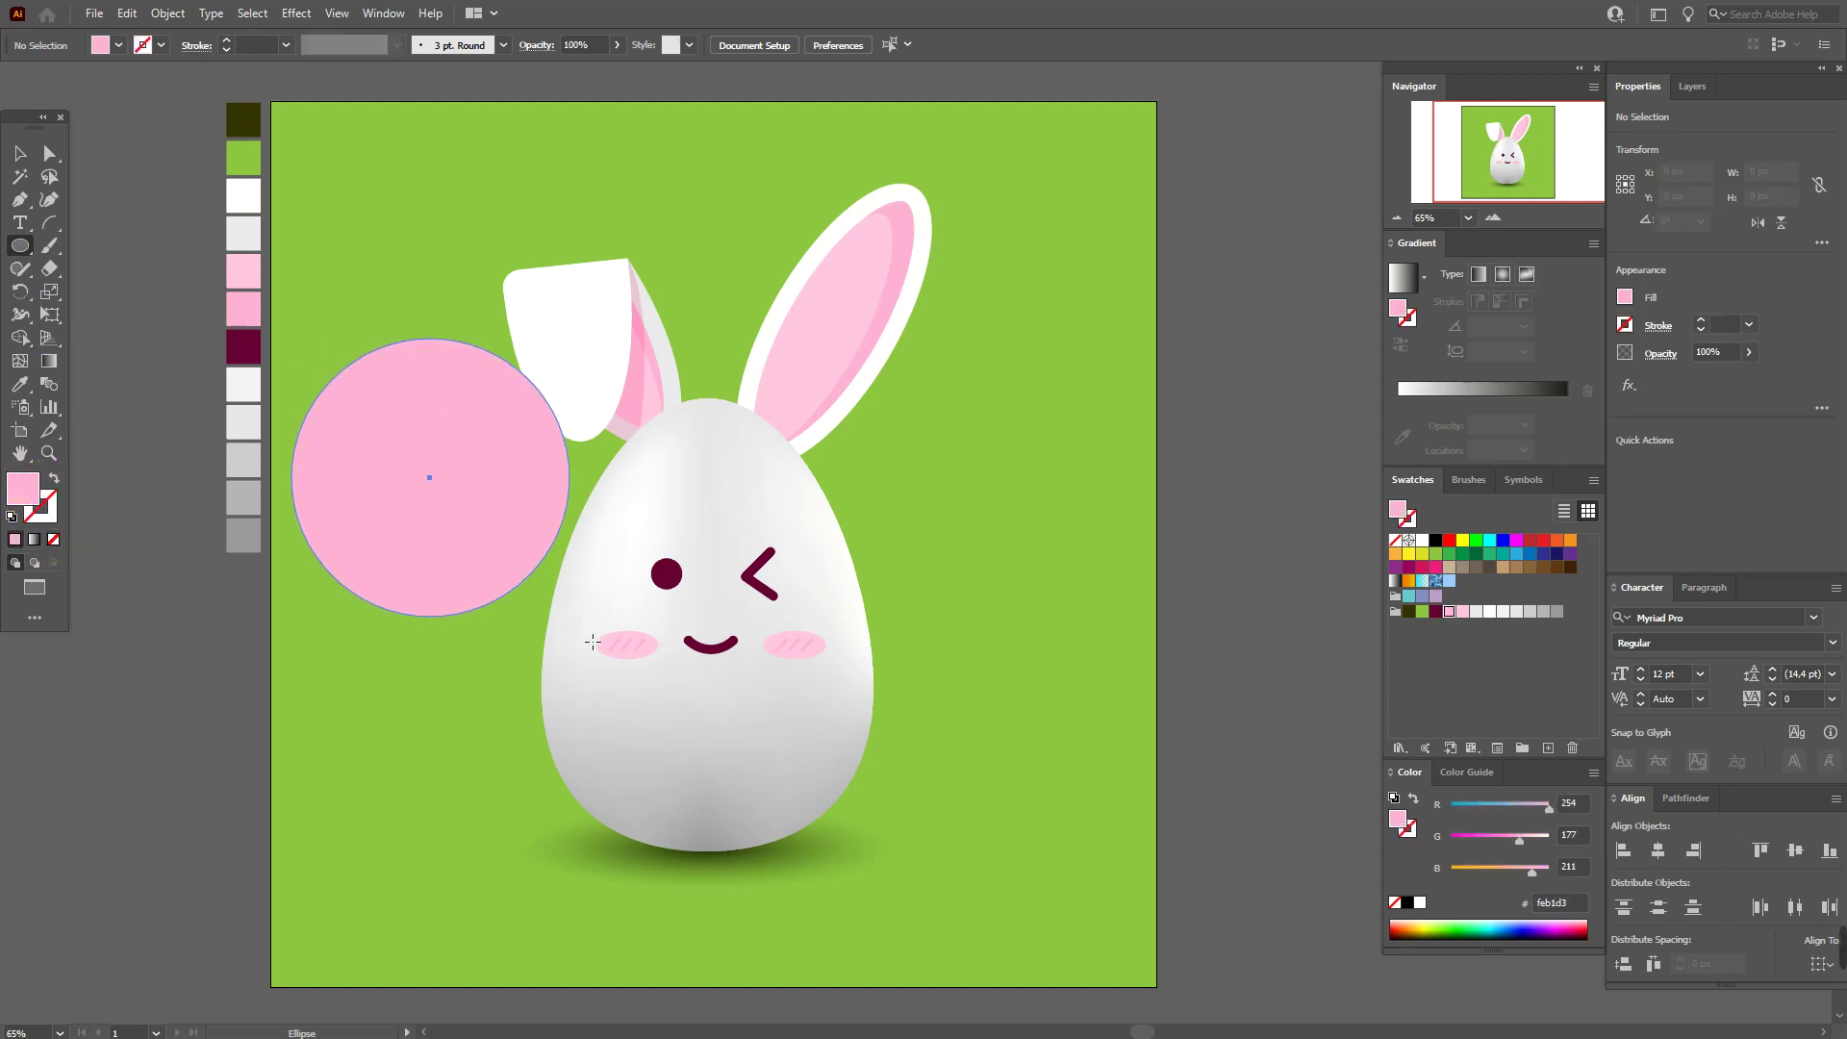
Give the circle a radial gradient with a centred midpoint and Screen blend mode
left_click(1505, 273)
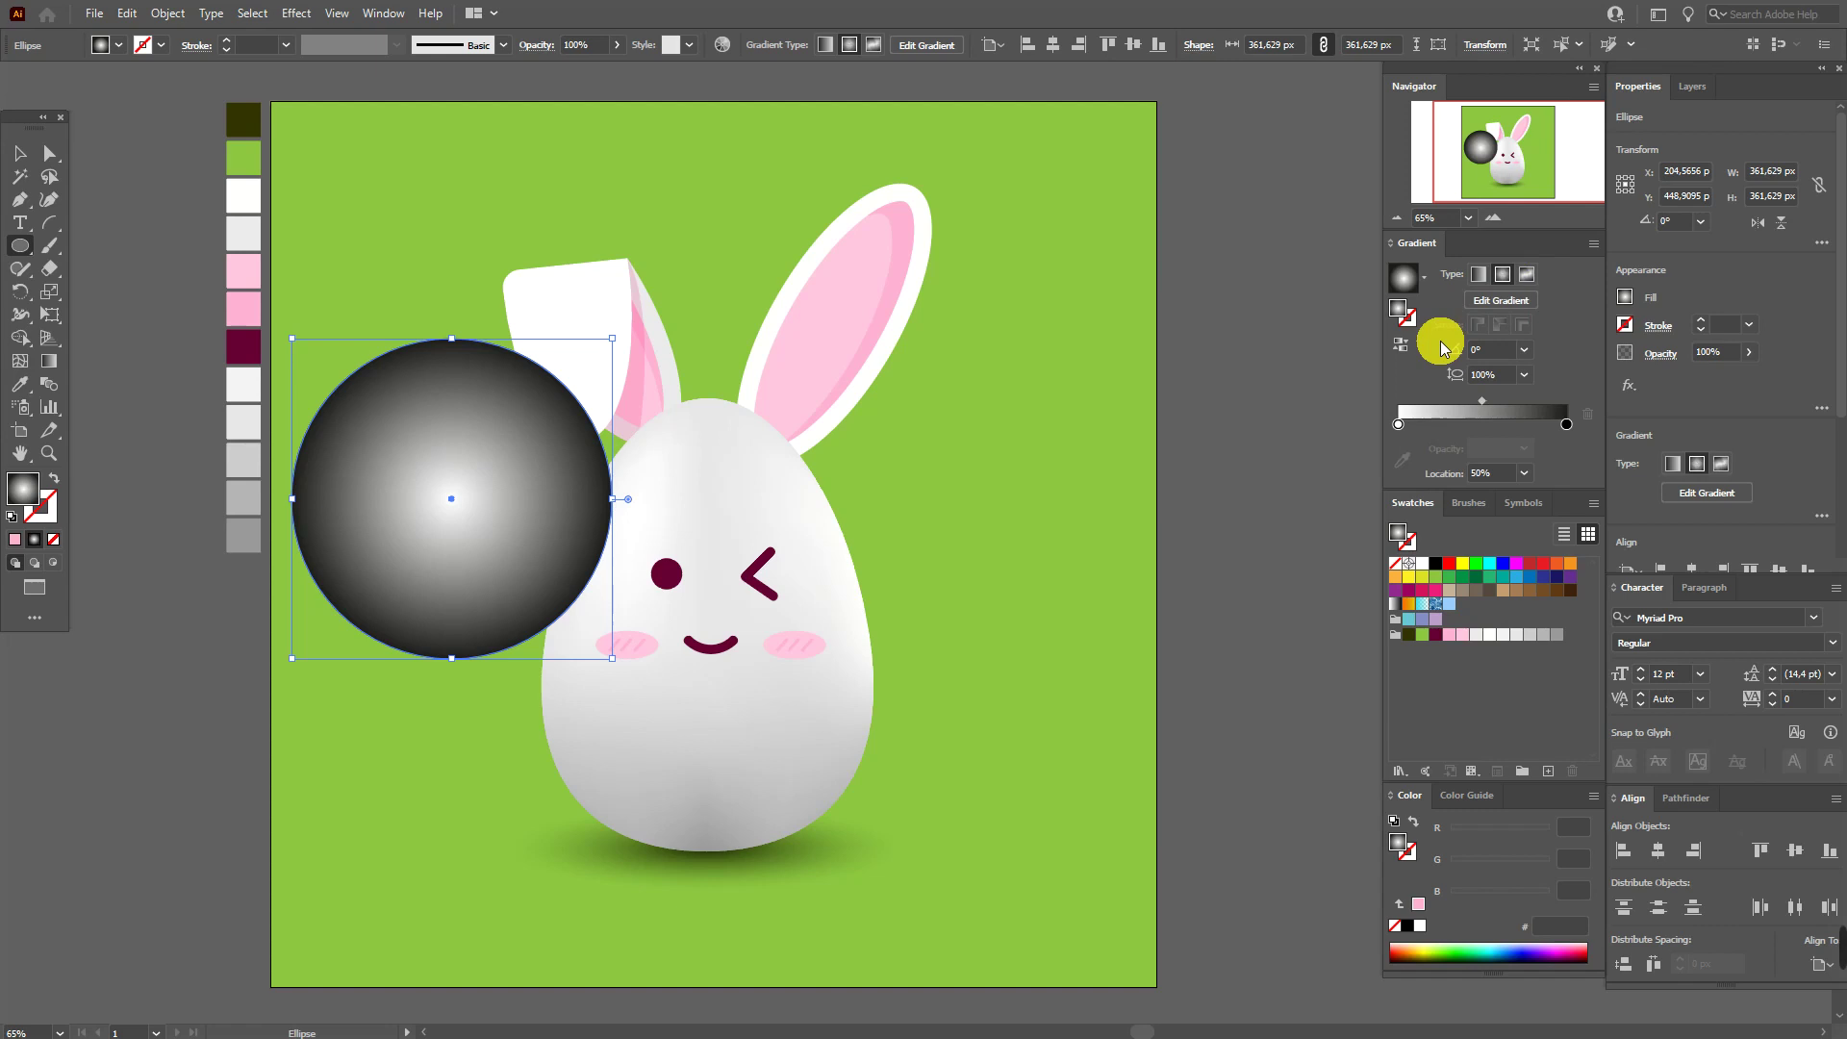
left_click_drag(1481, 404, 1457, 411)
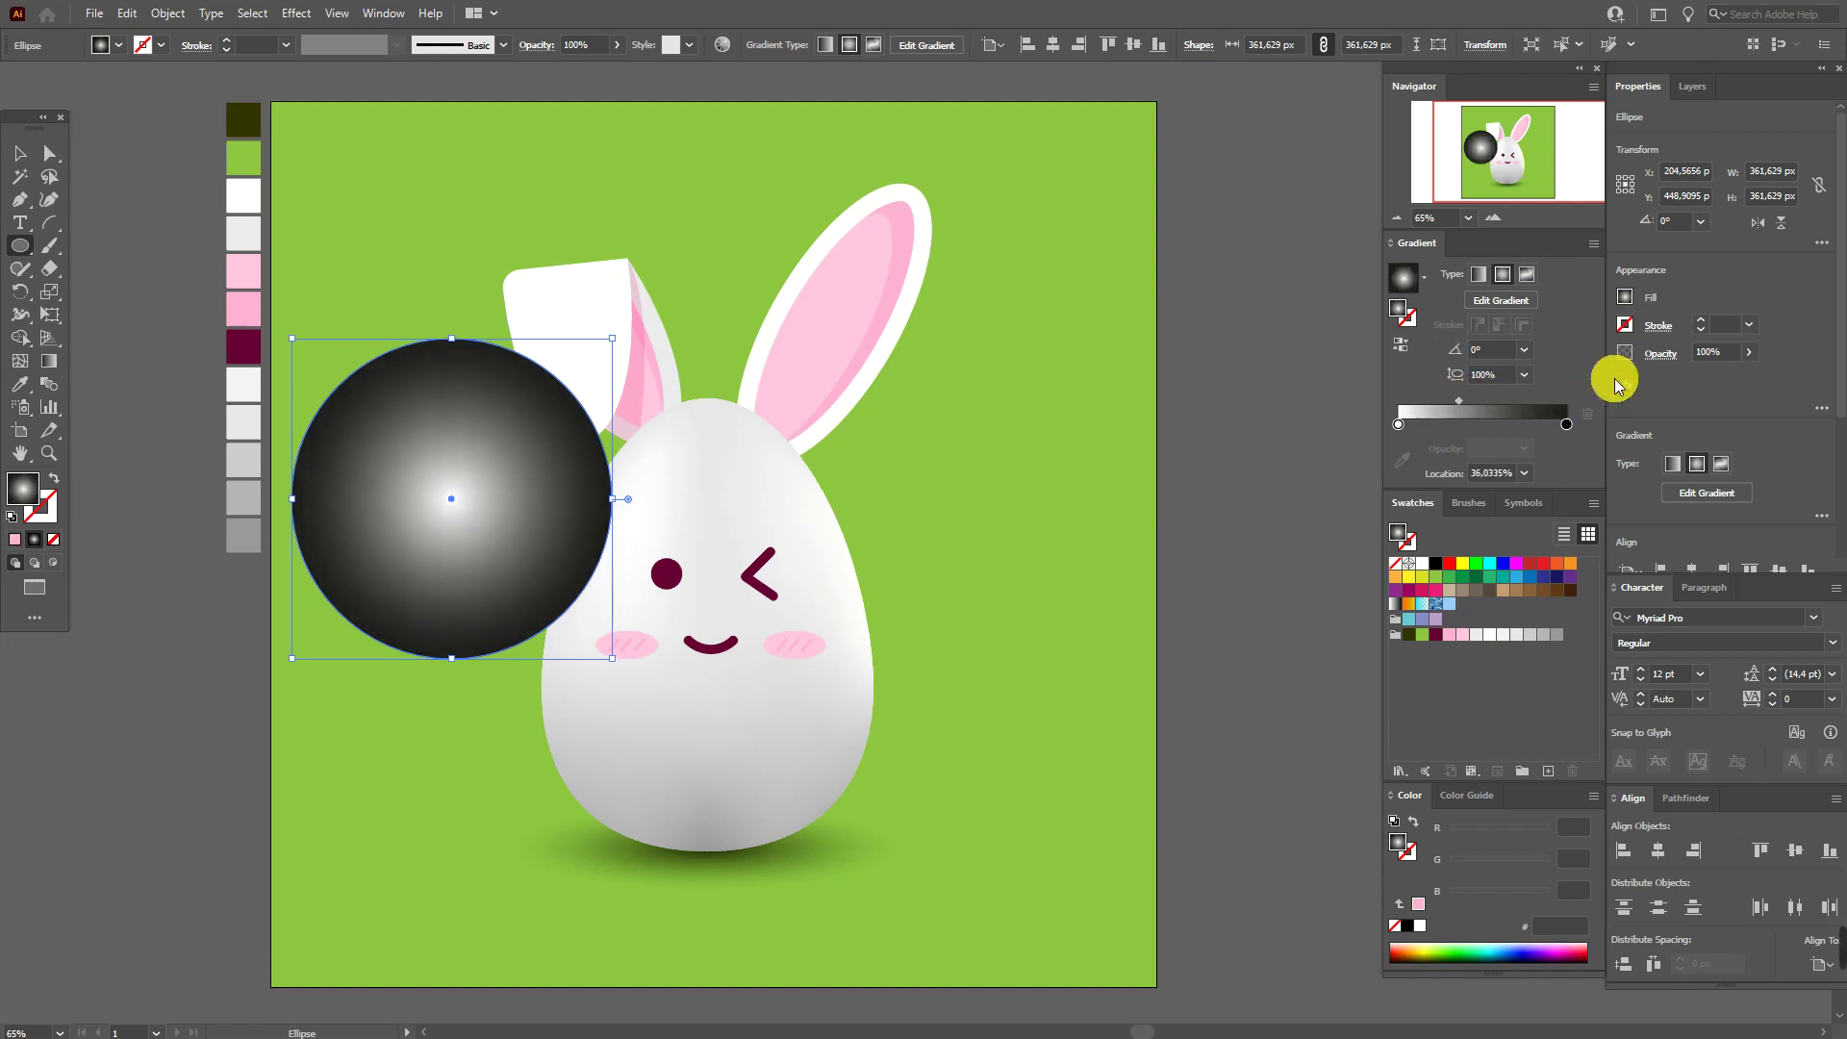
left_click(1660, 352)
left_click(1509, 387)
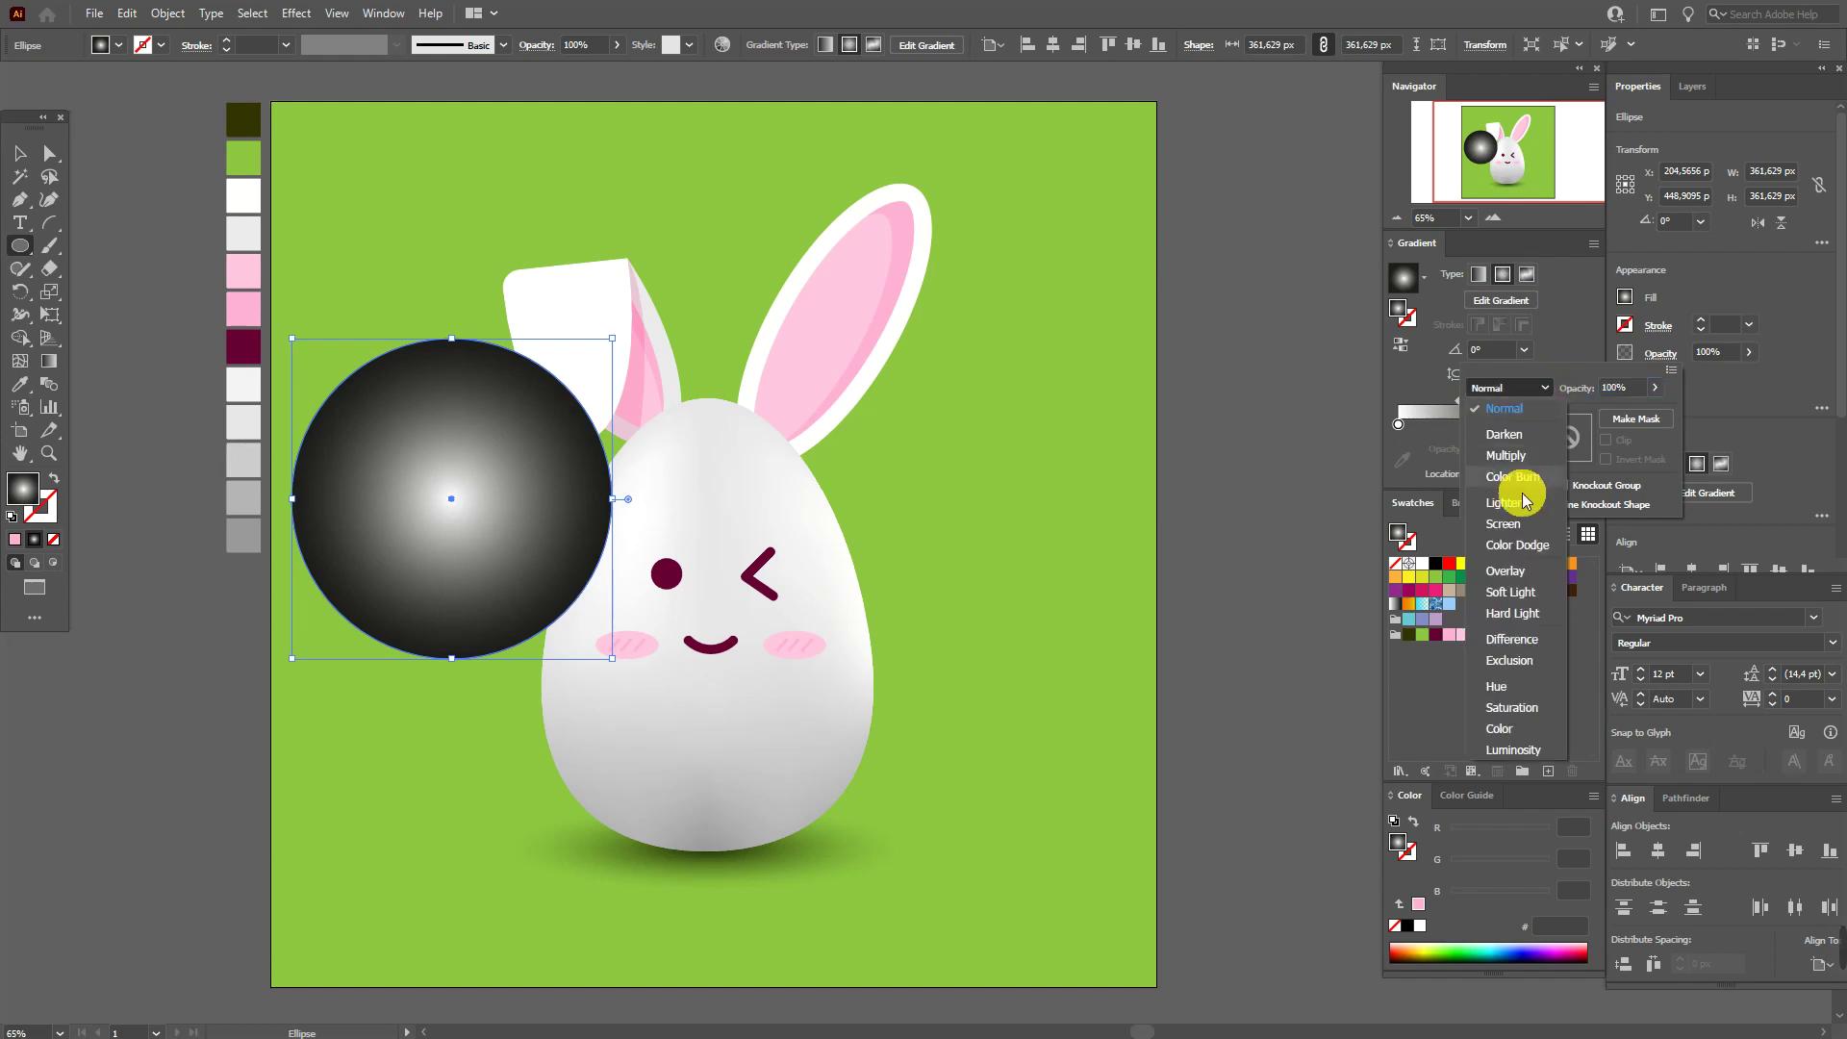
left_click(1515, 523)
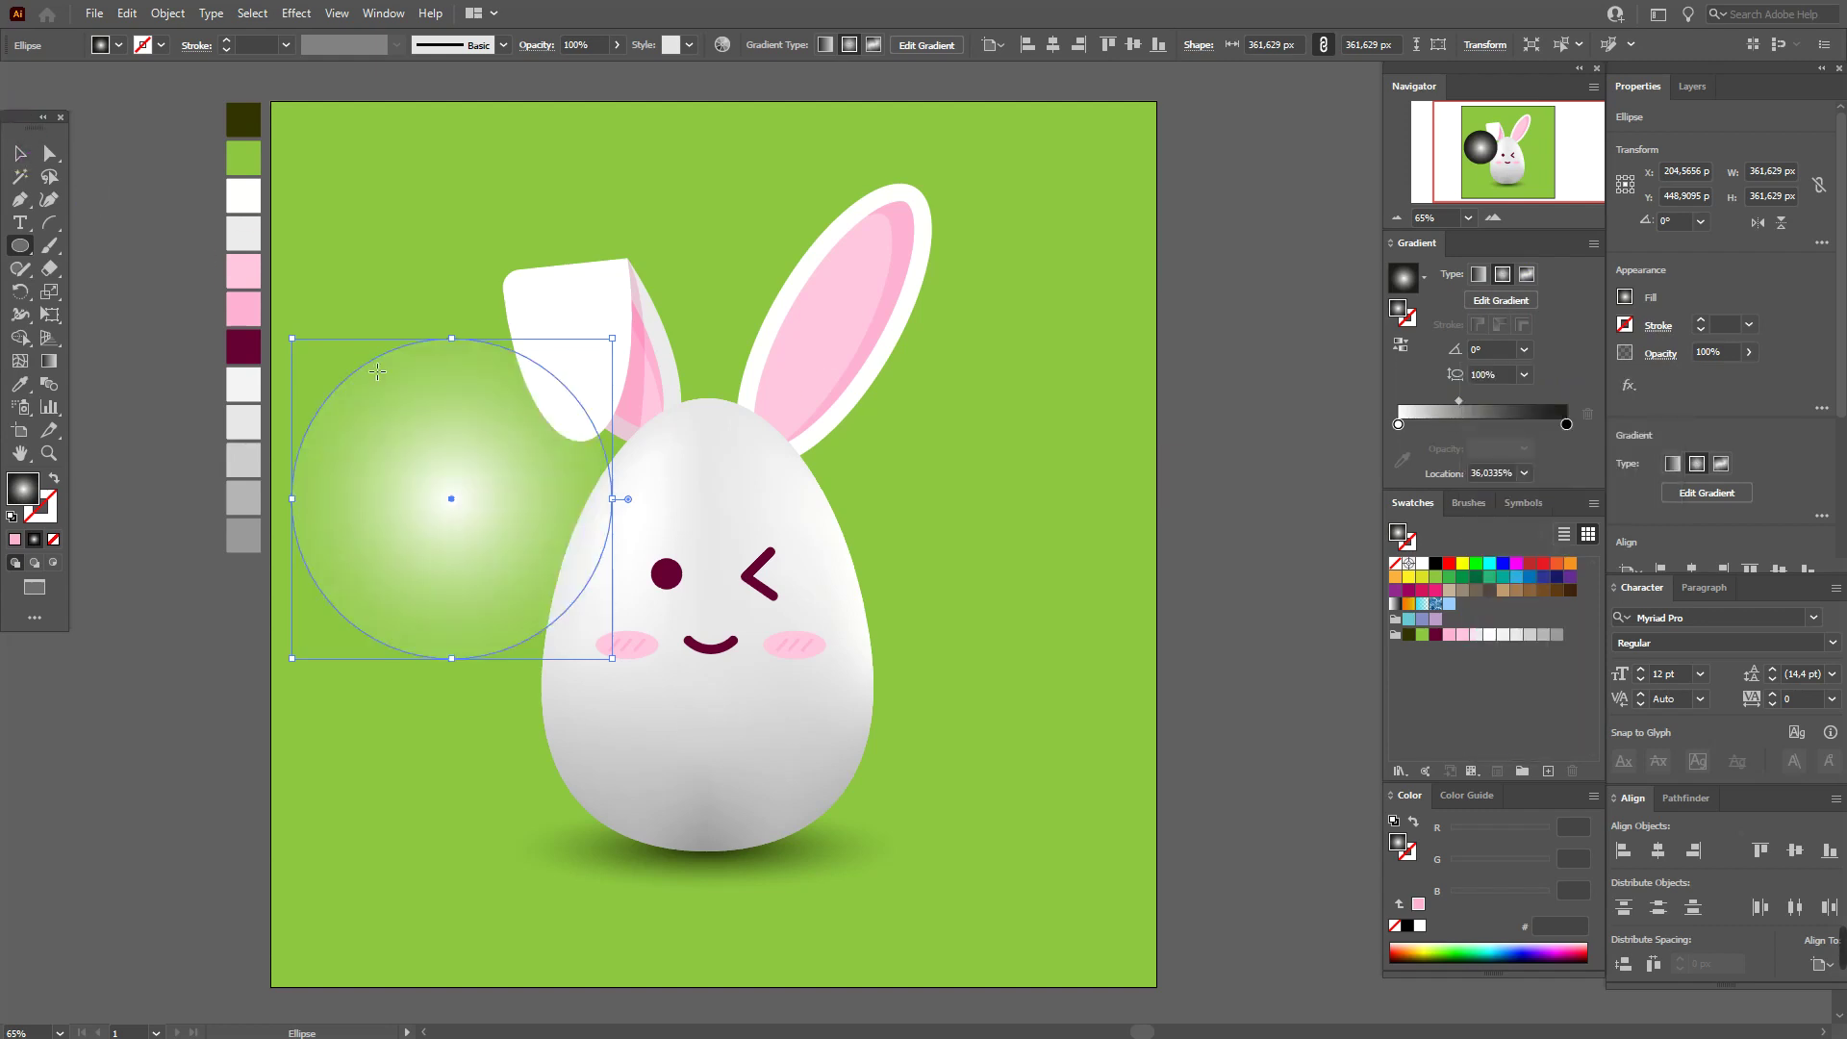
Squash the glow, tilt it about 49°, widen its gradient, and move it onto the egg
left_click_drag(452, 341, 452, 463)
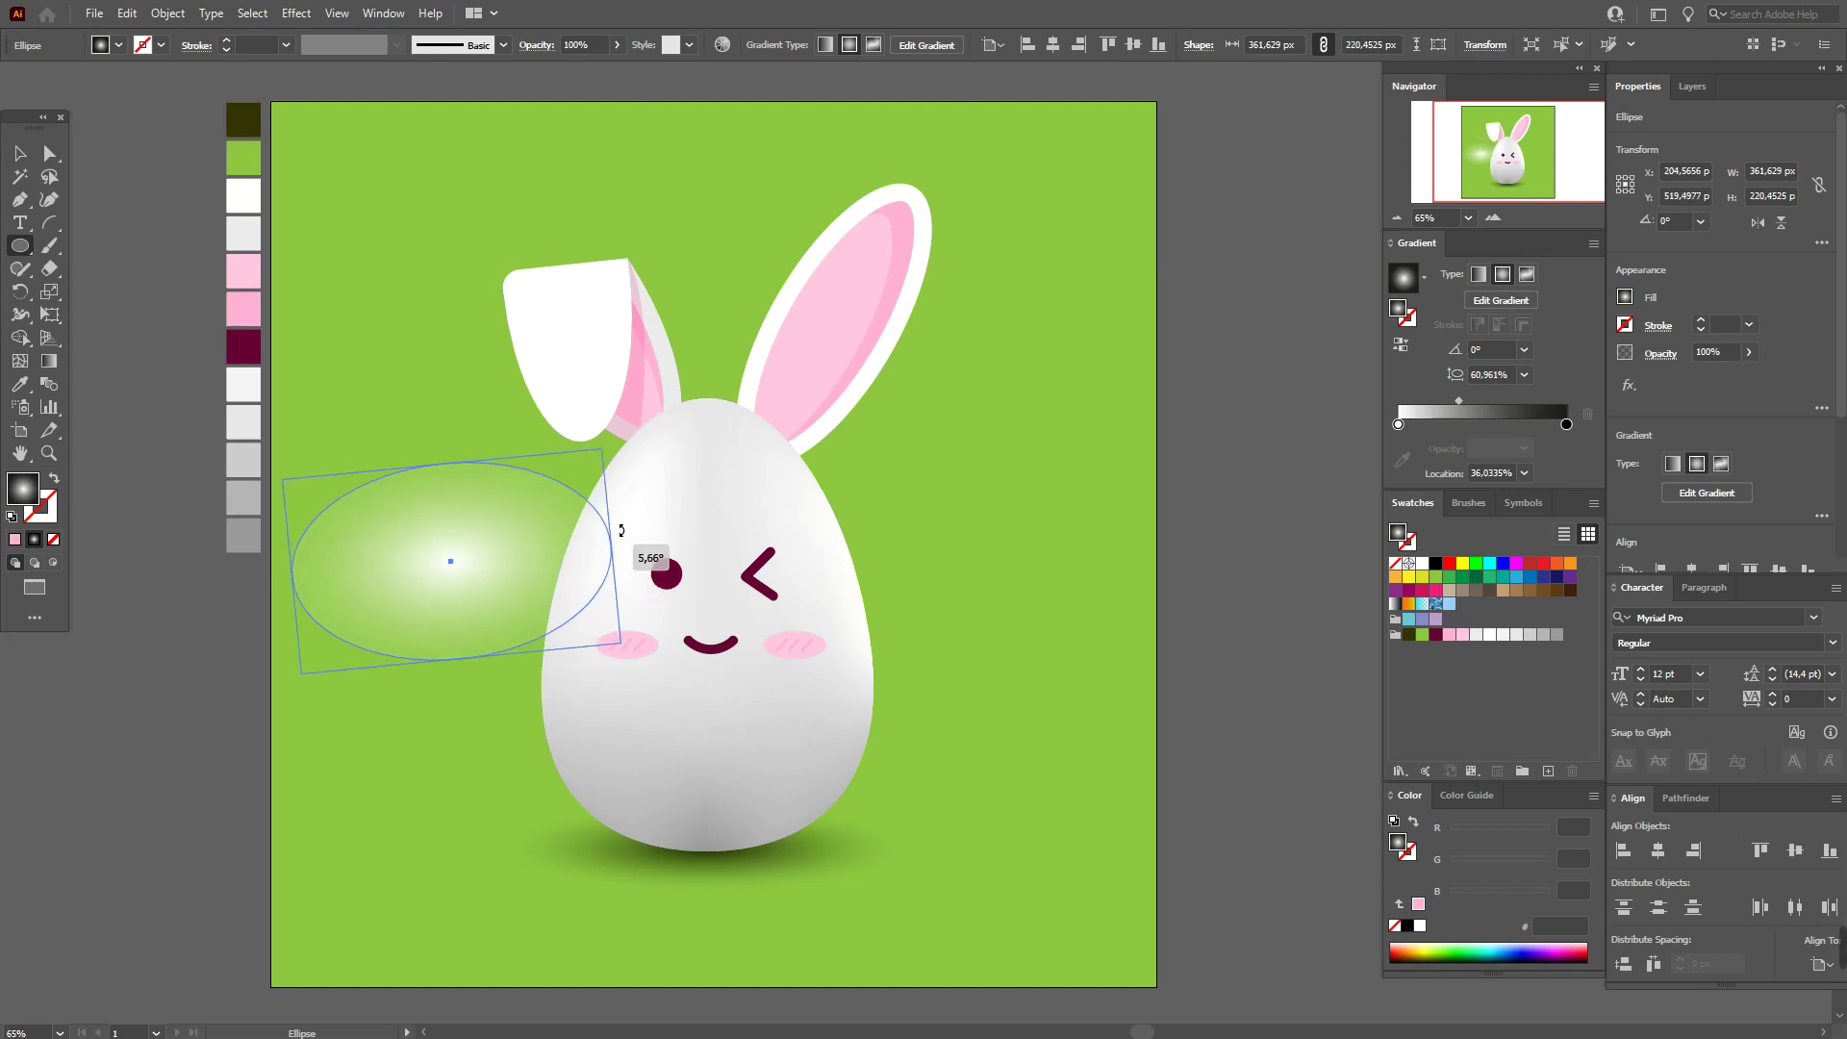
left_click_drag(629, 572, 577, 433)
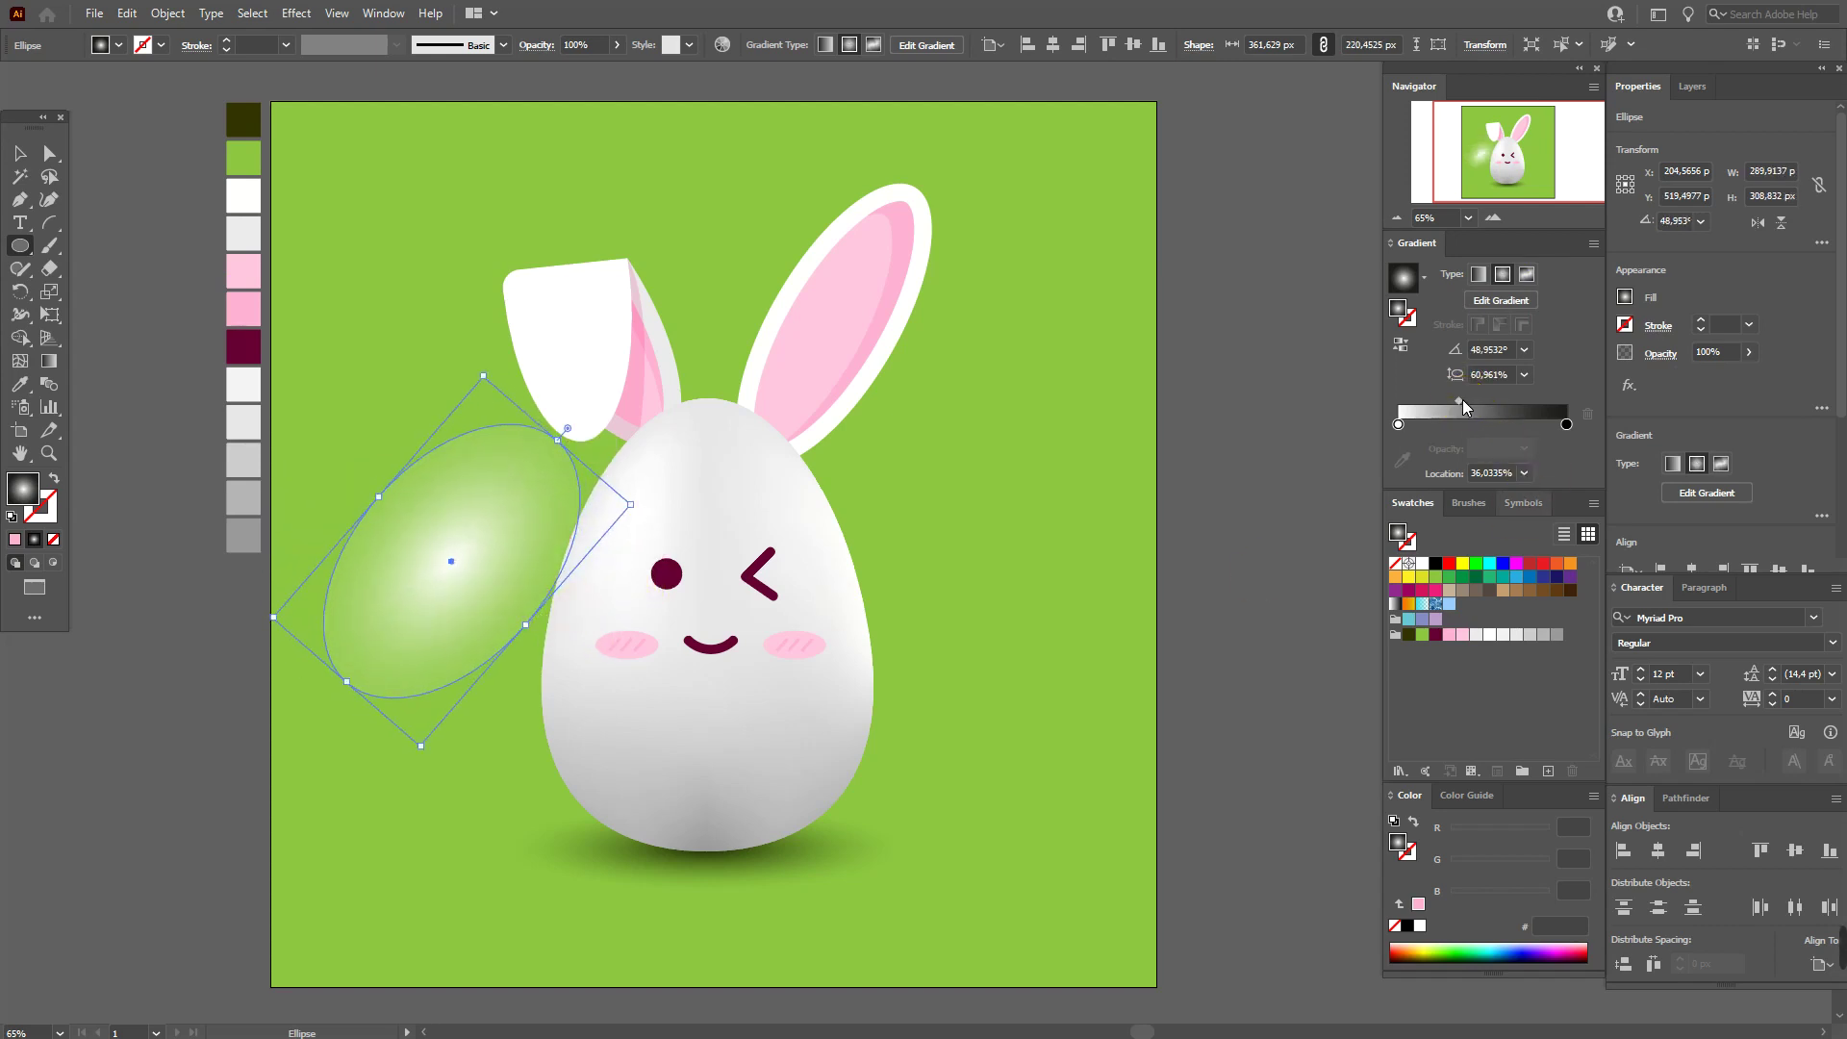
left_click_drag(1462, 400, 1473, 405)
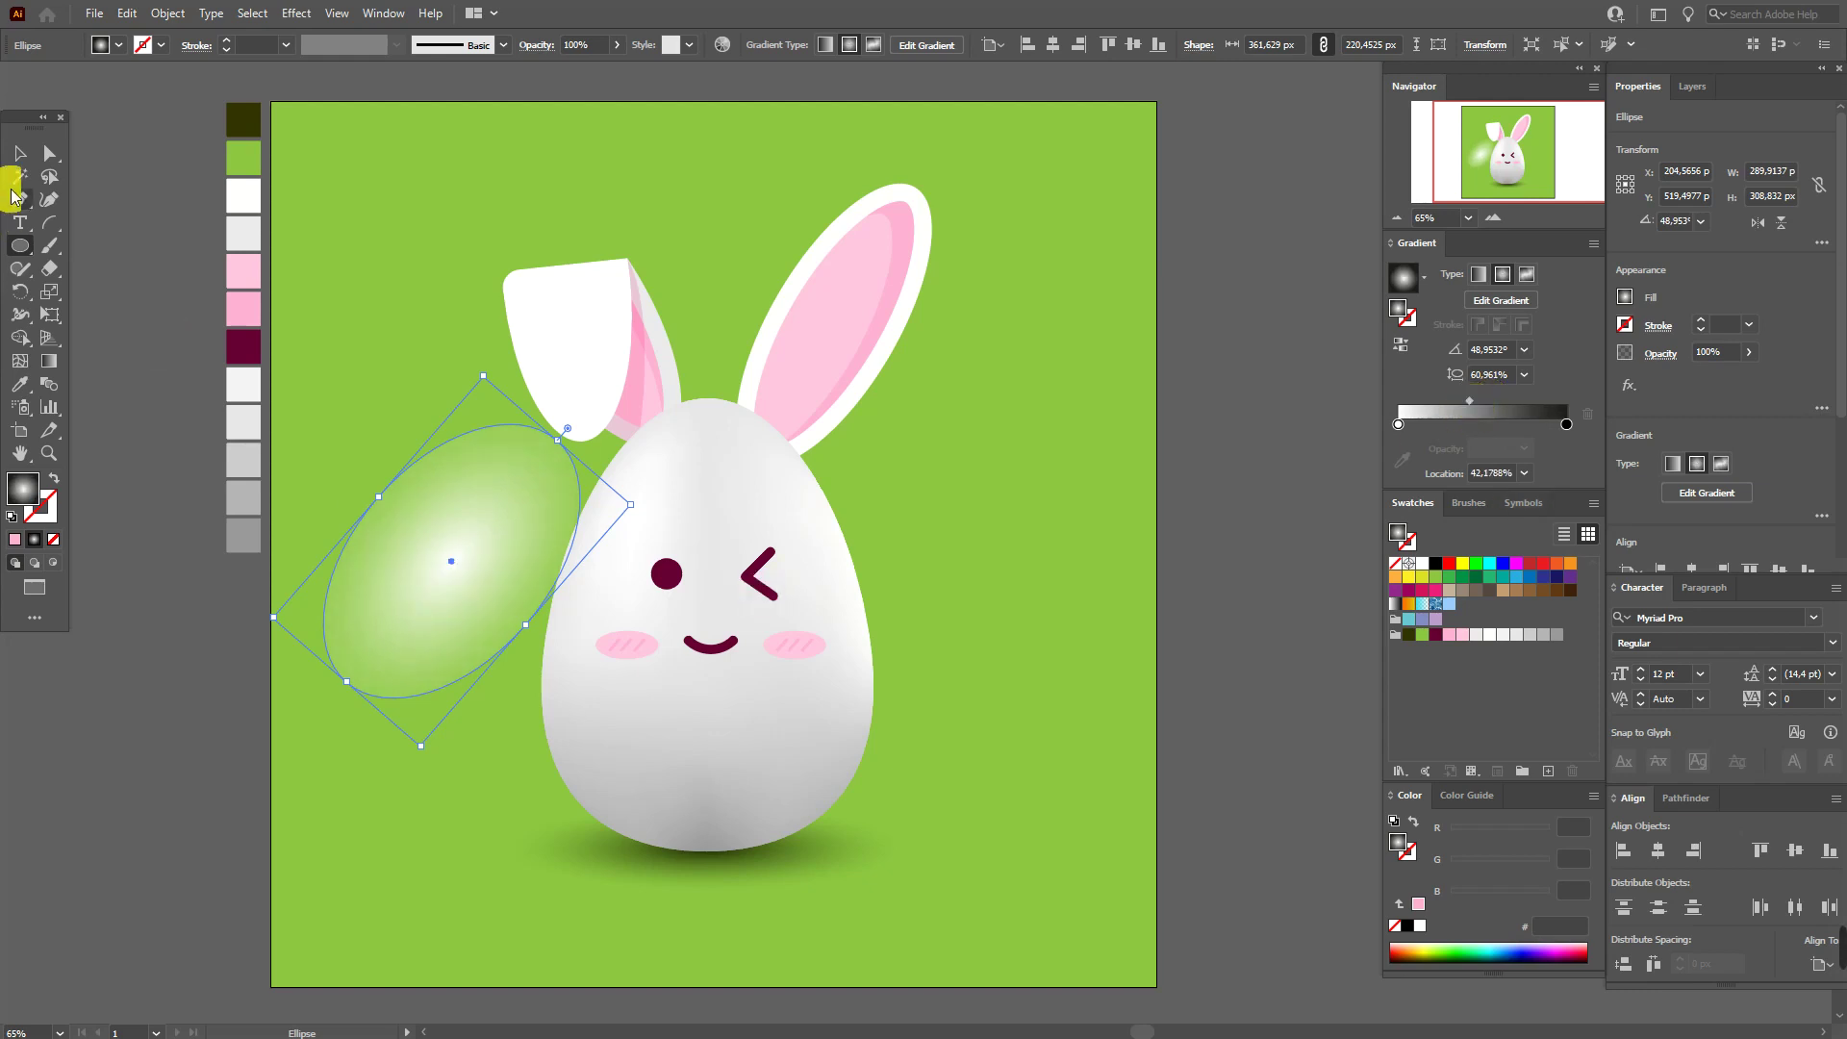
left_click(20, 153)
left_click_drag(470, 555, 654, 510)
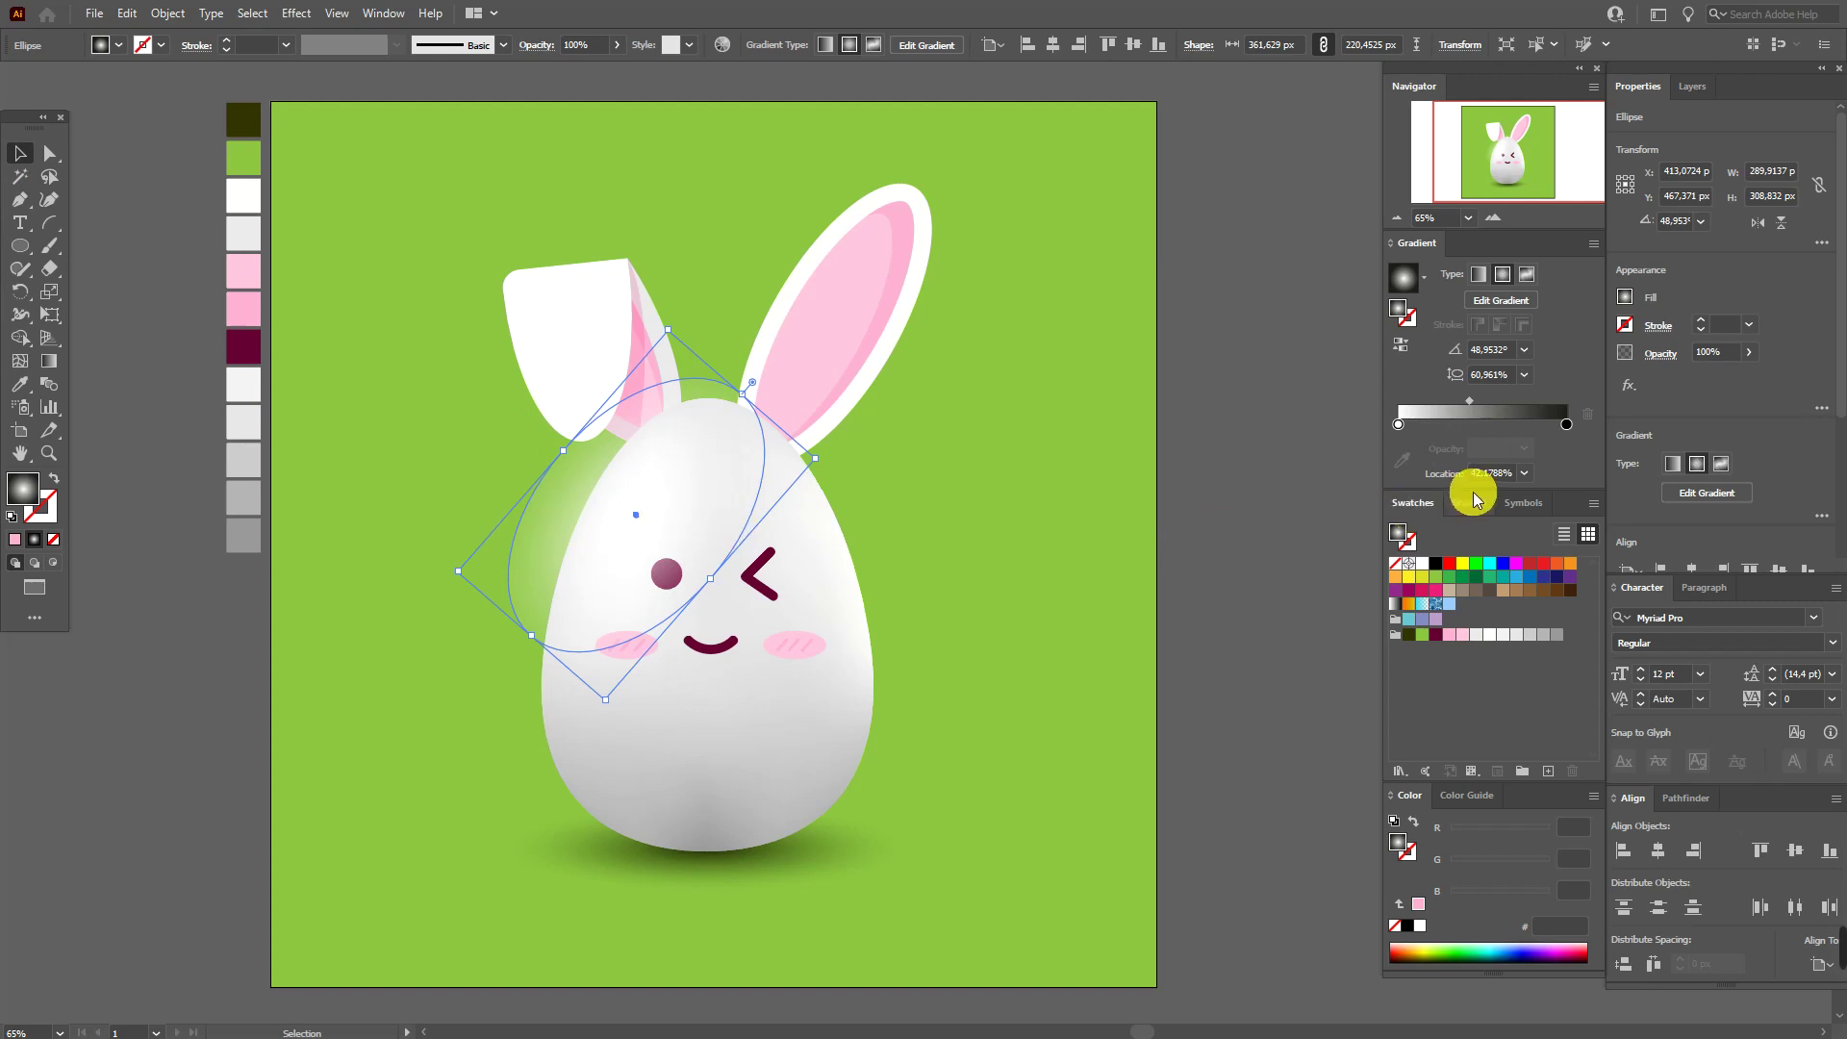
left_click(1234, 577)
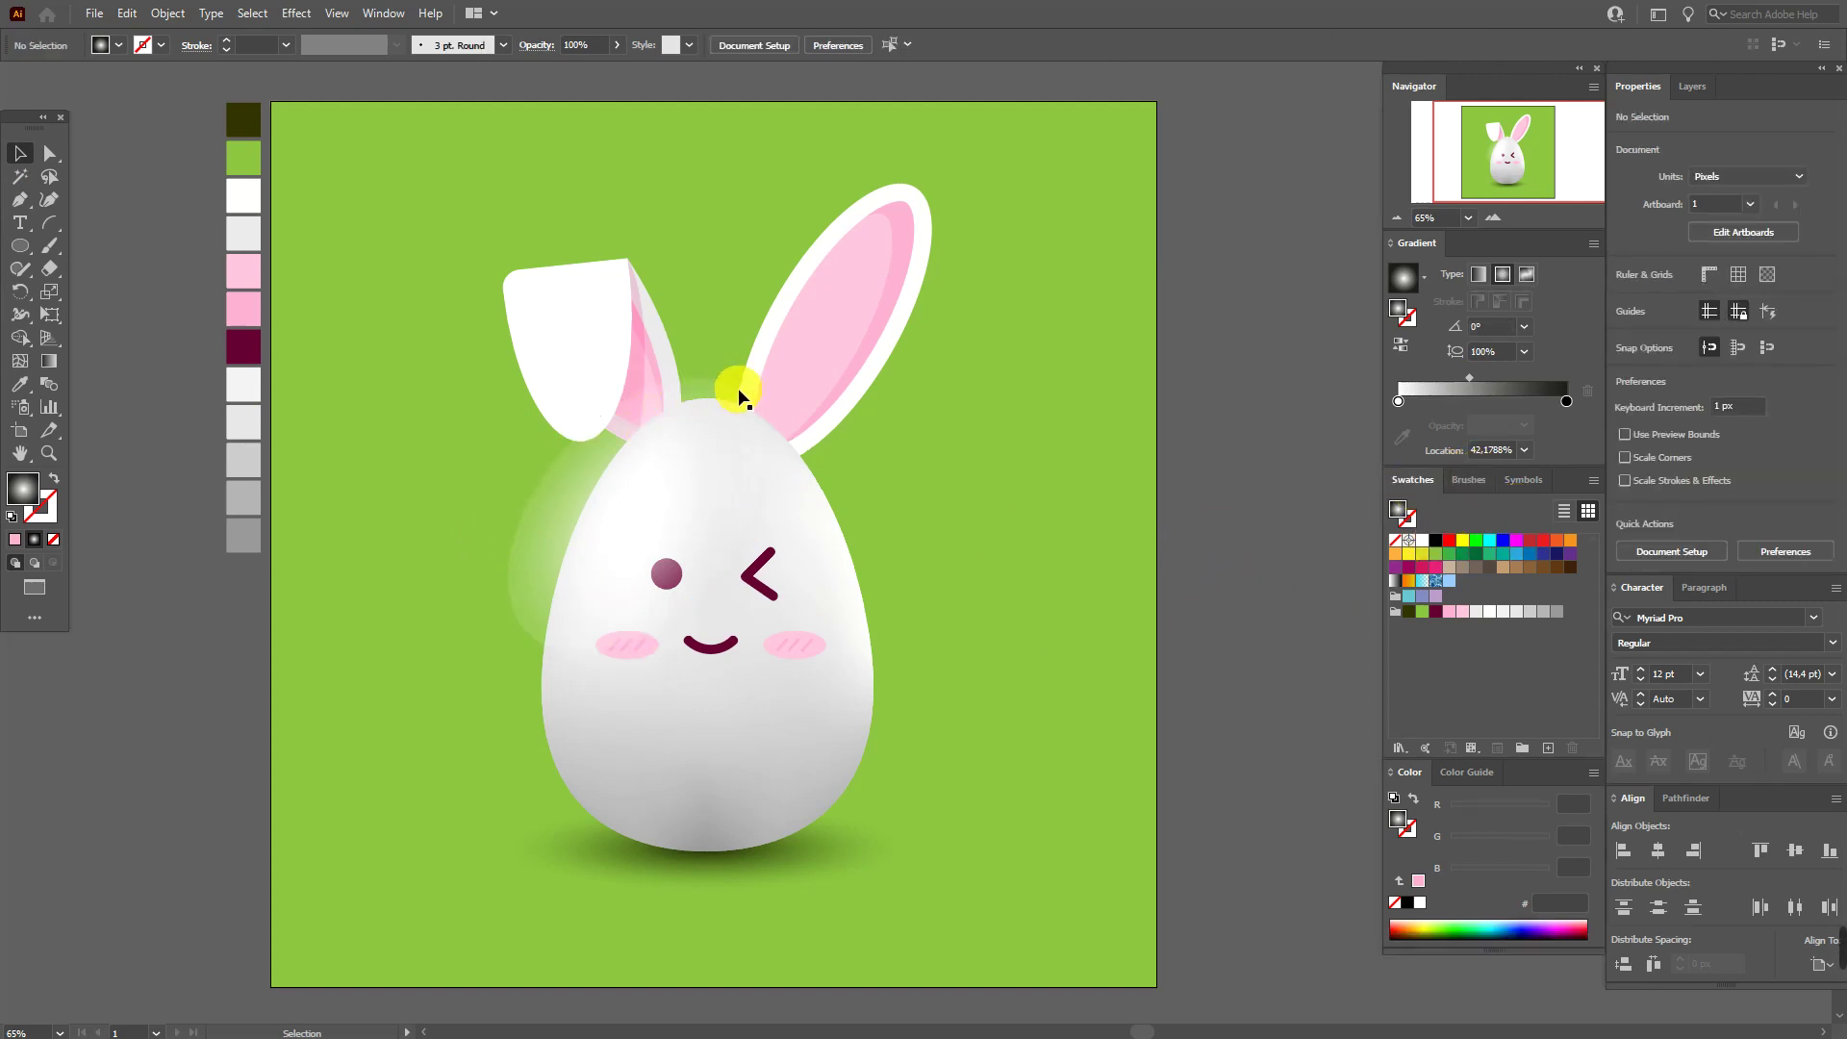
left_click(568, 494)
Set one of the glow's gradient stops to Black
left_click(1562, 423)
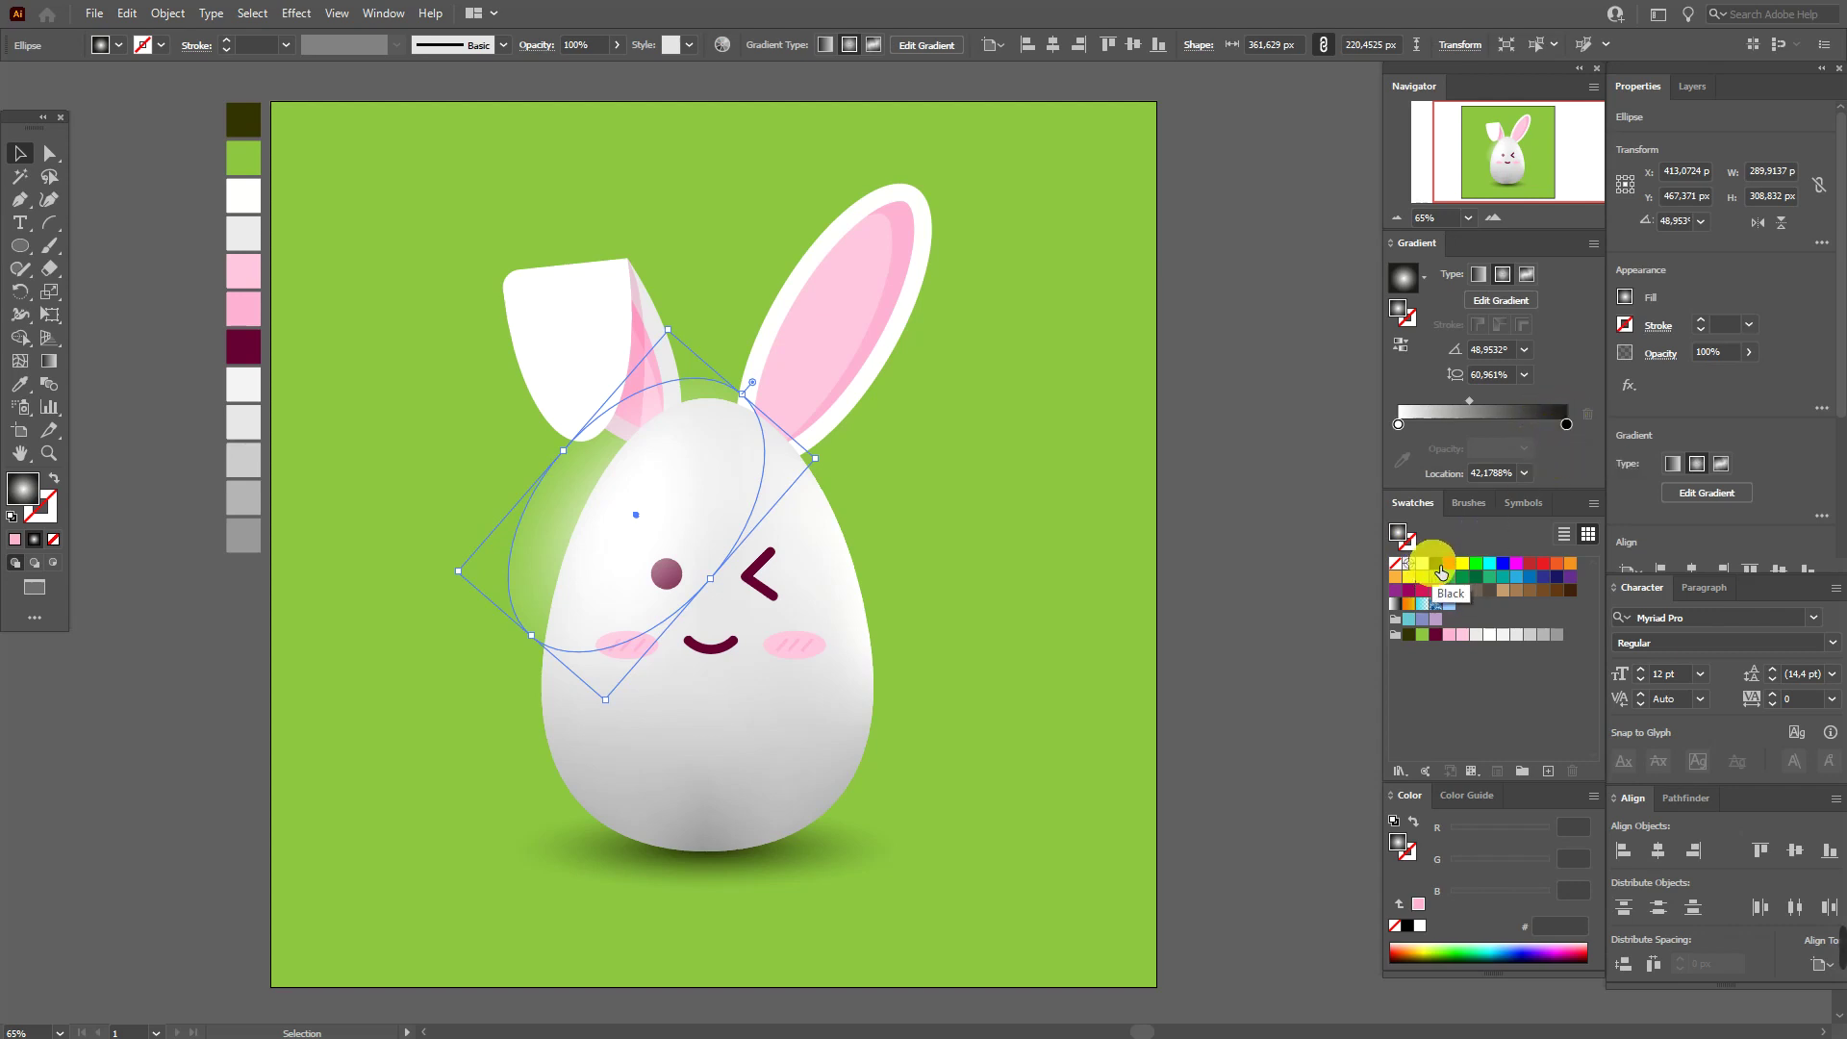
left_click(1440, 569)
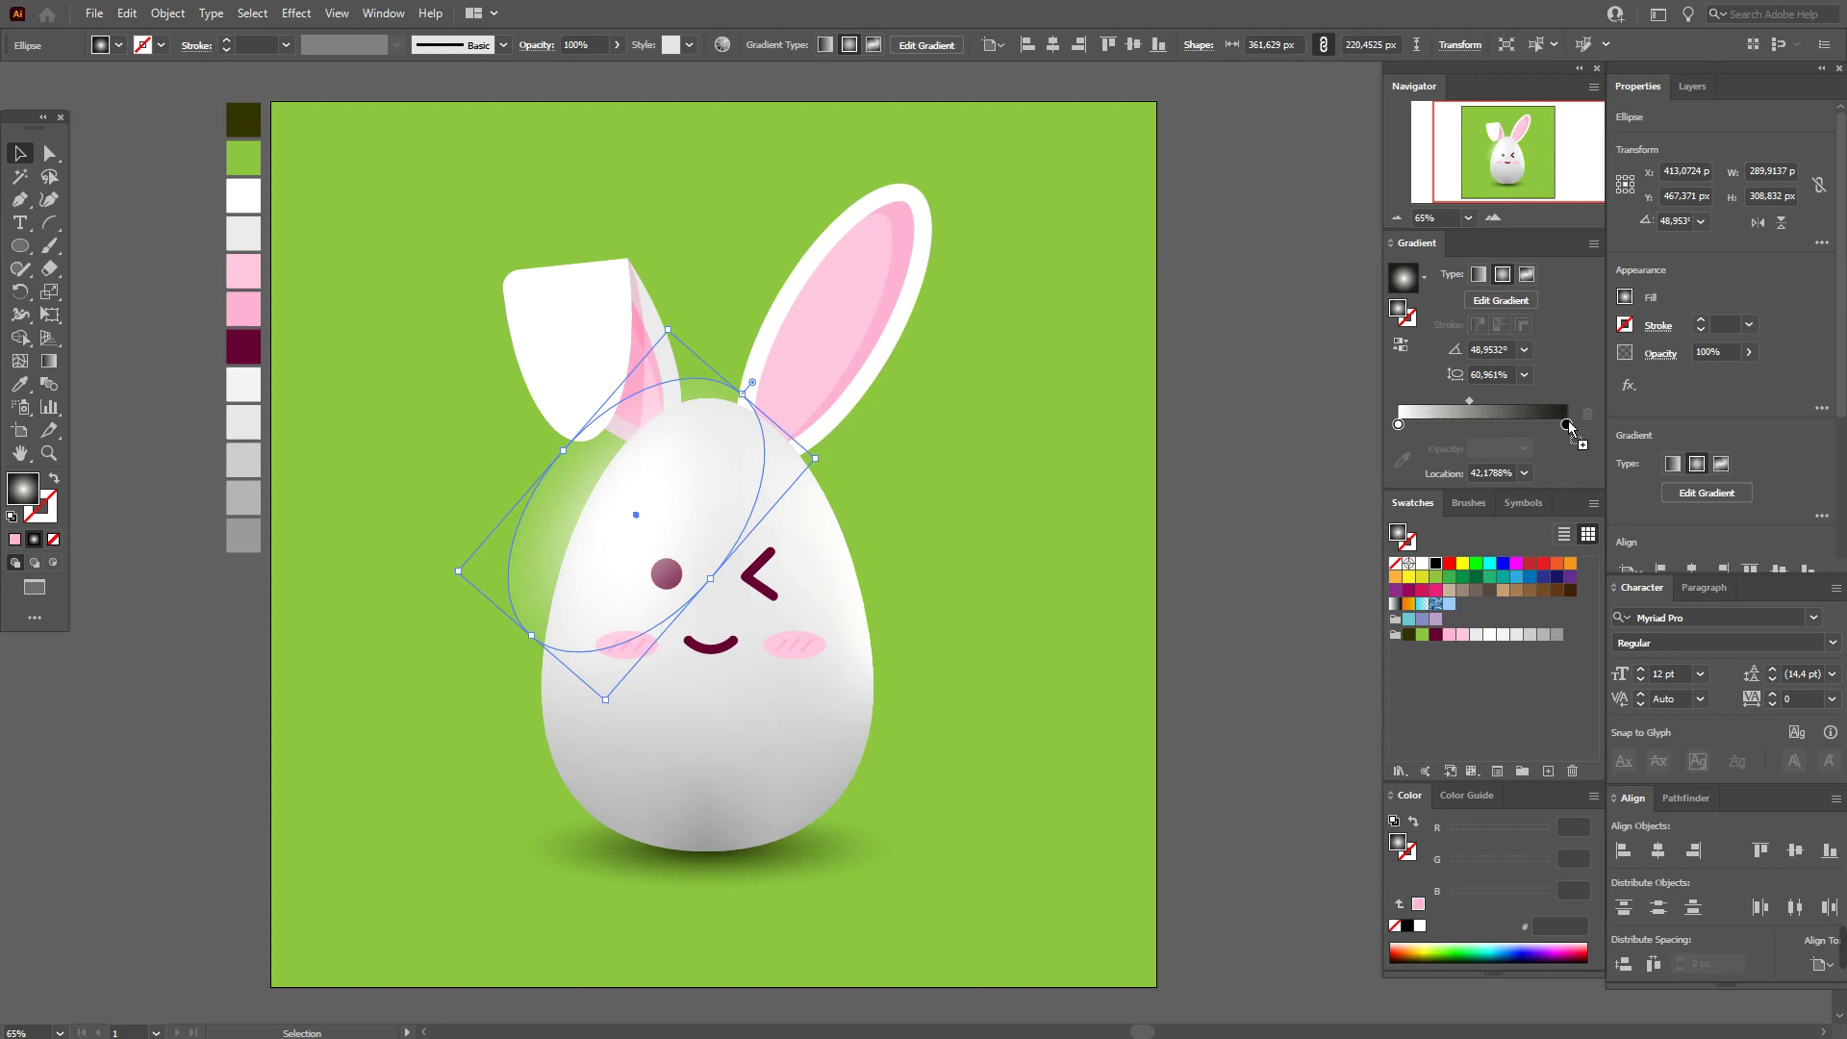
left_click(1300, 502)
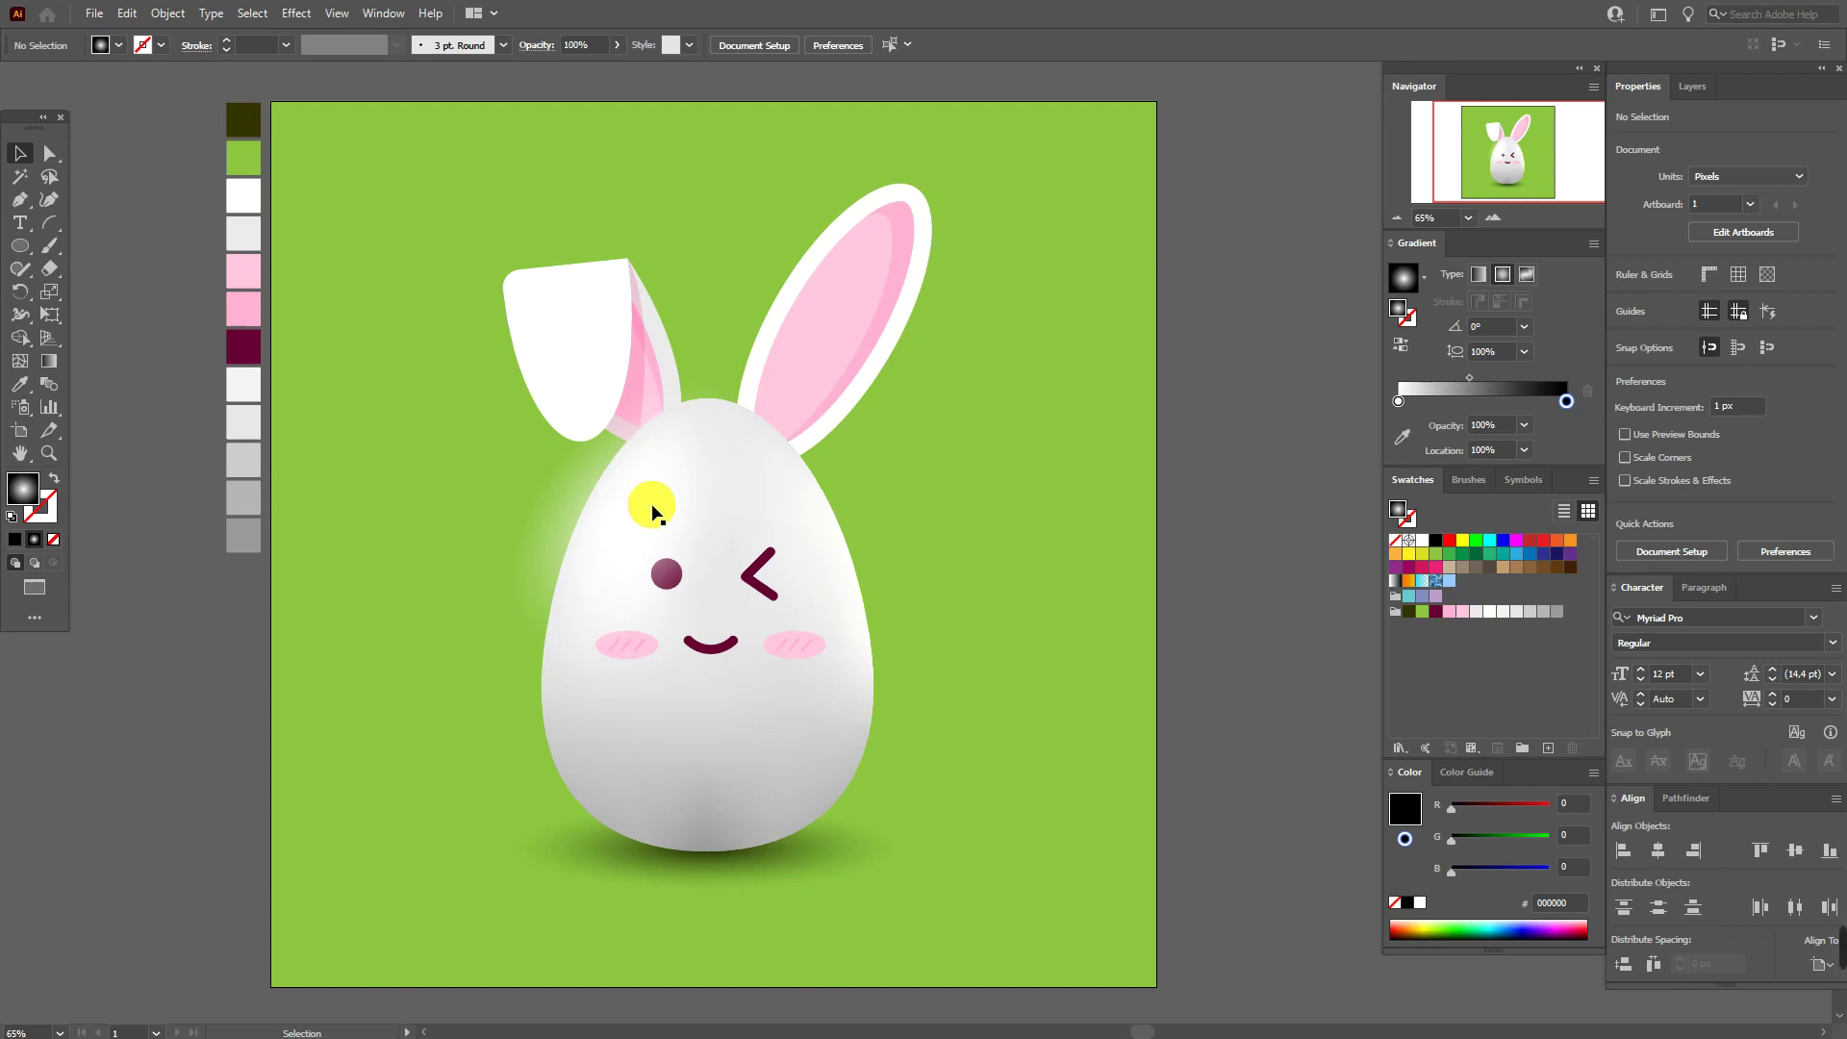
Scale the glow ellipse down, rotate it to about 57°, and nudge it down-right
left_click(652, 513)
left_click_drag(558, 454, 589, 474)
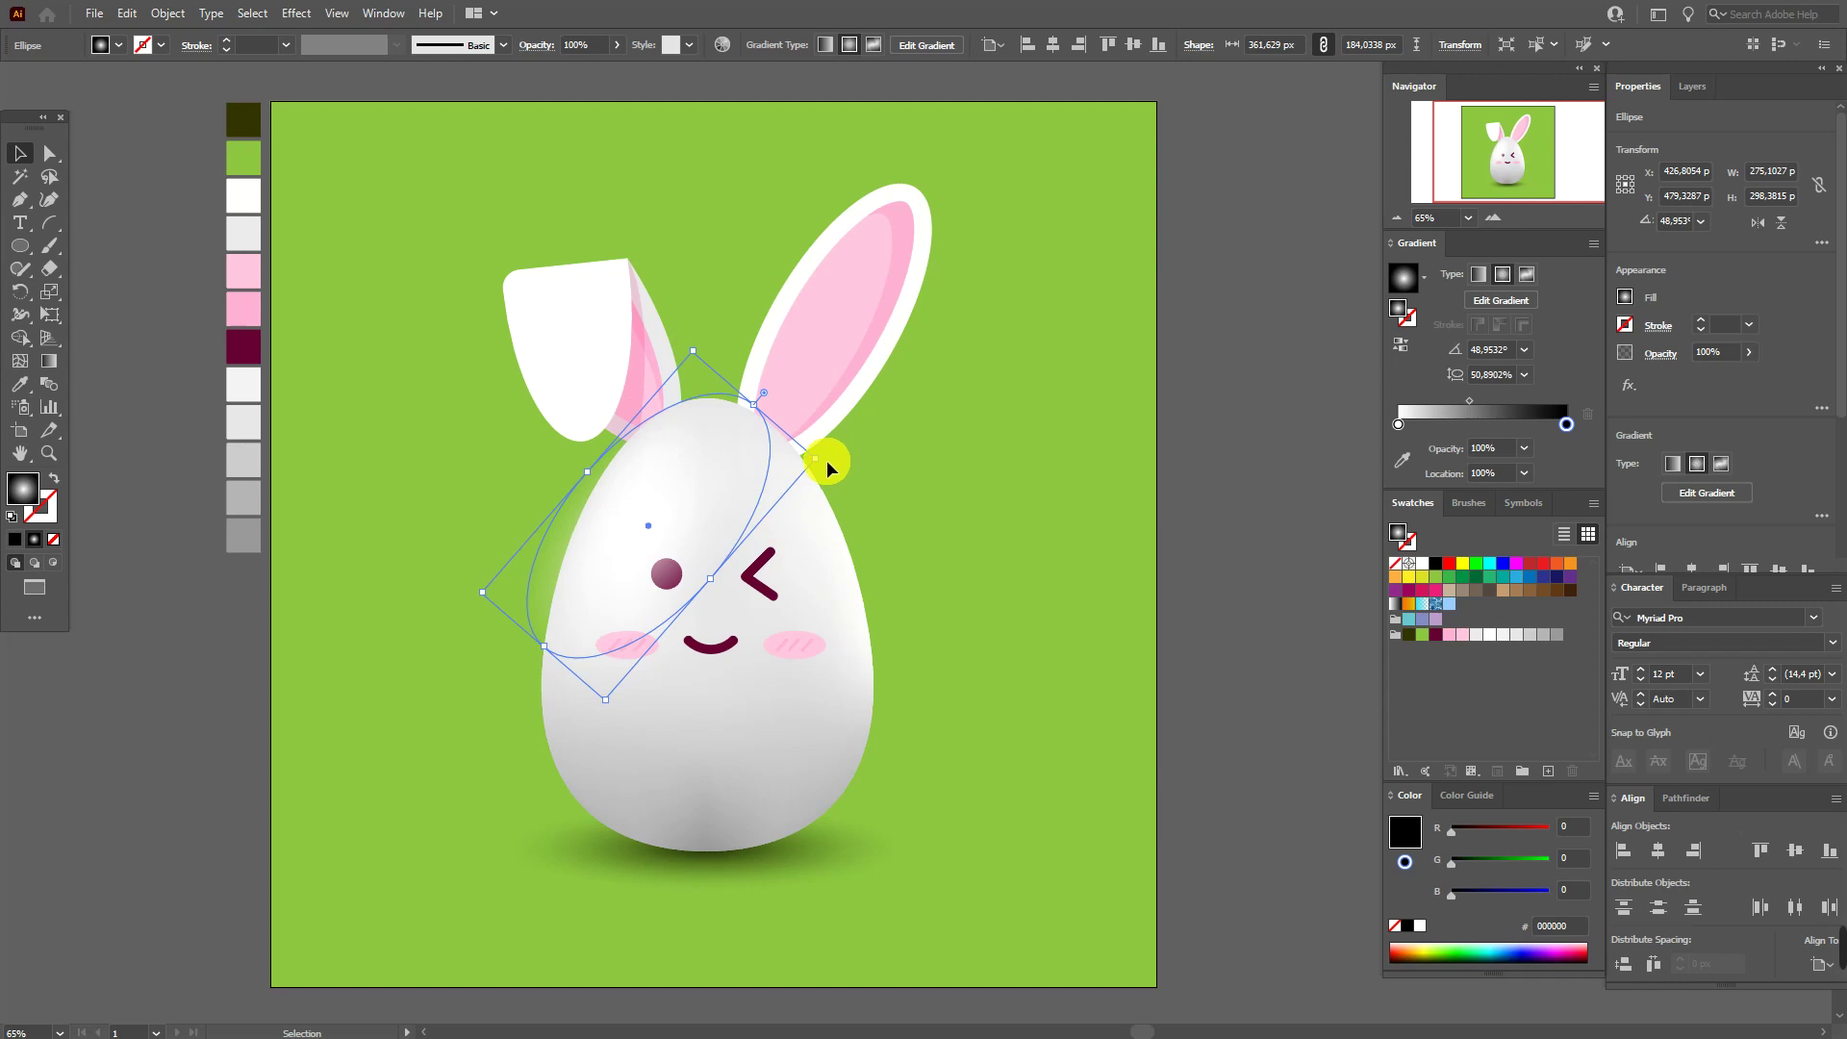
left_click_drag(831, 466, 825, 414)
key("ctrl+h")
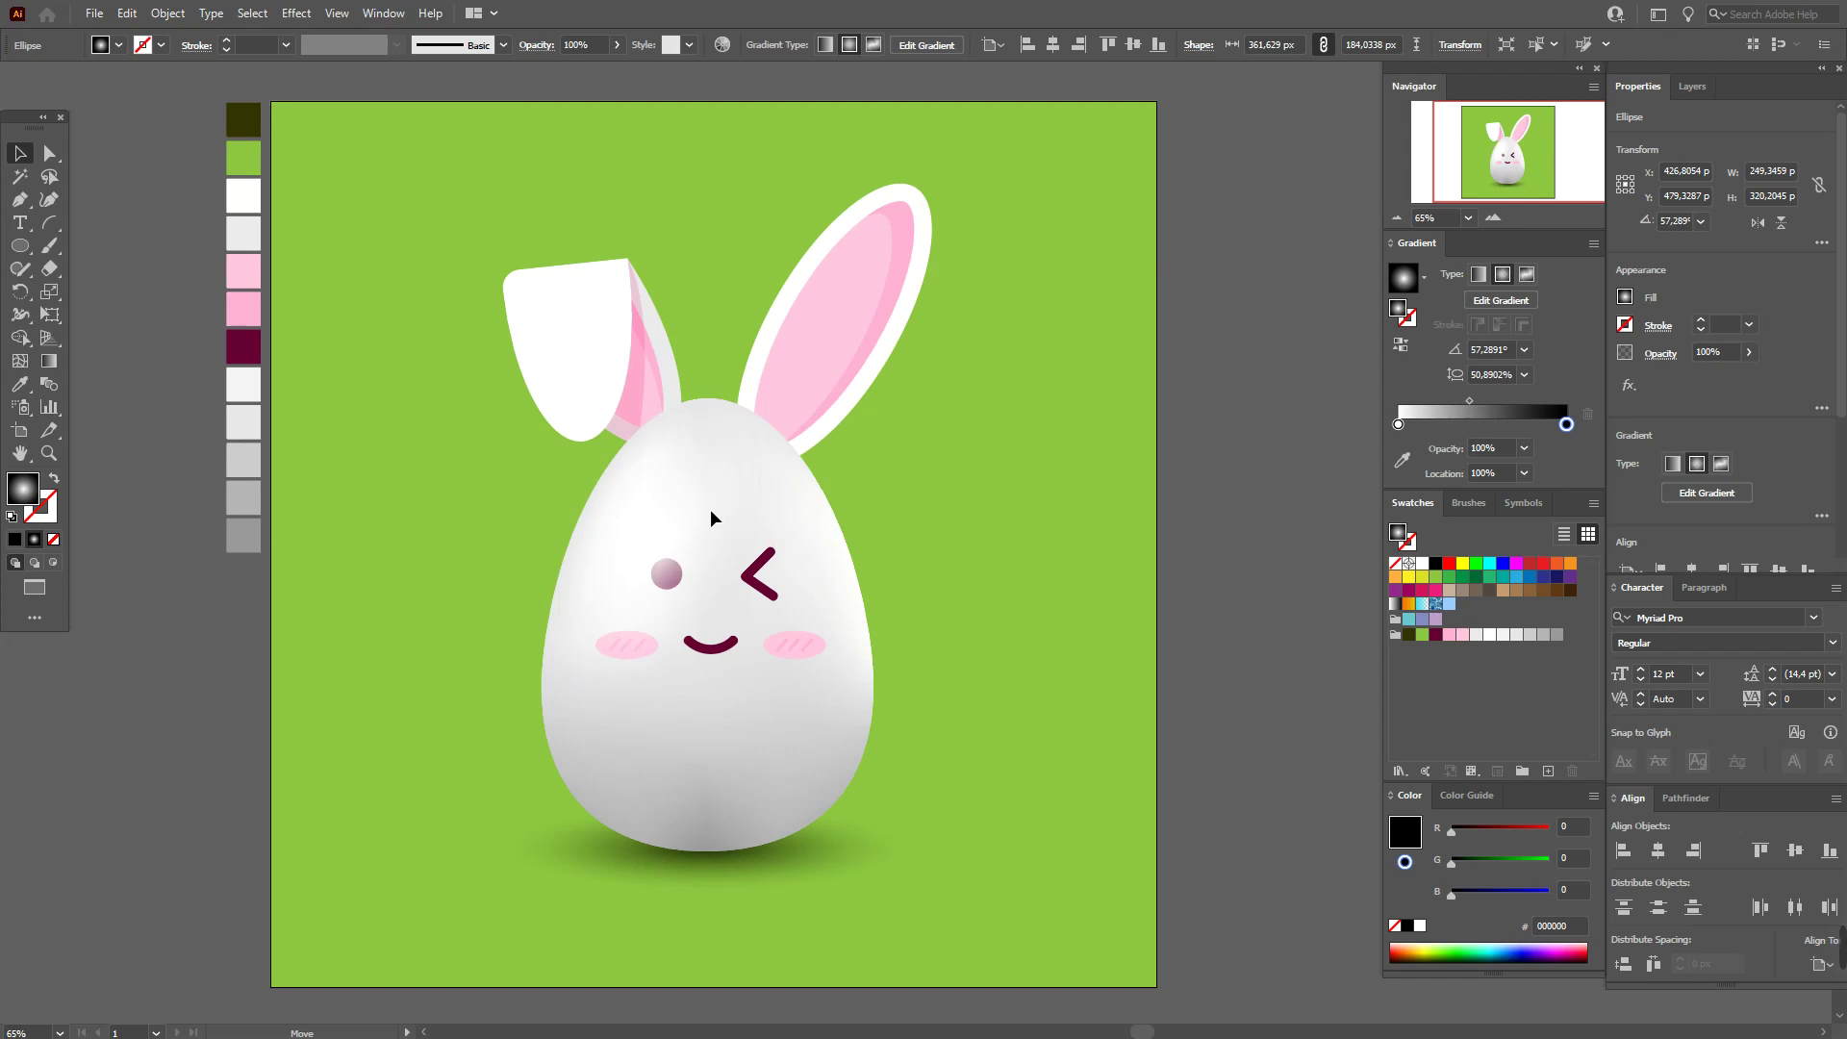
left_click_drag(712, 517, 728, 535)
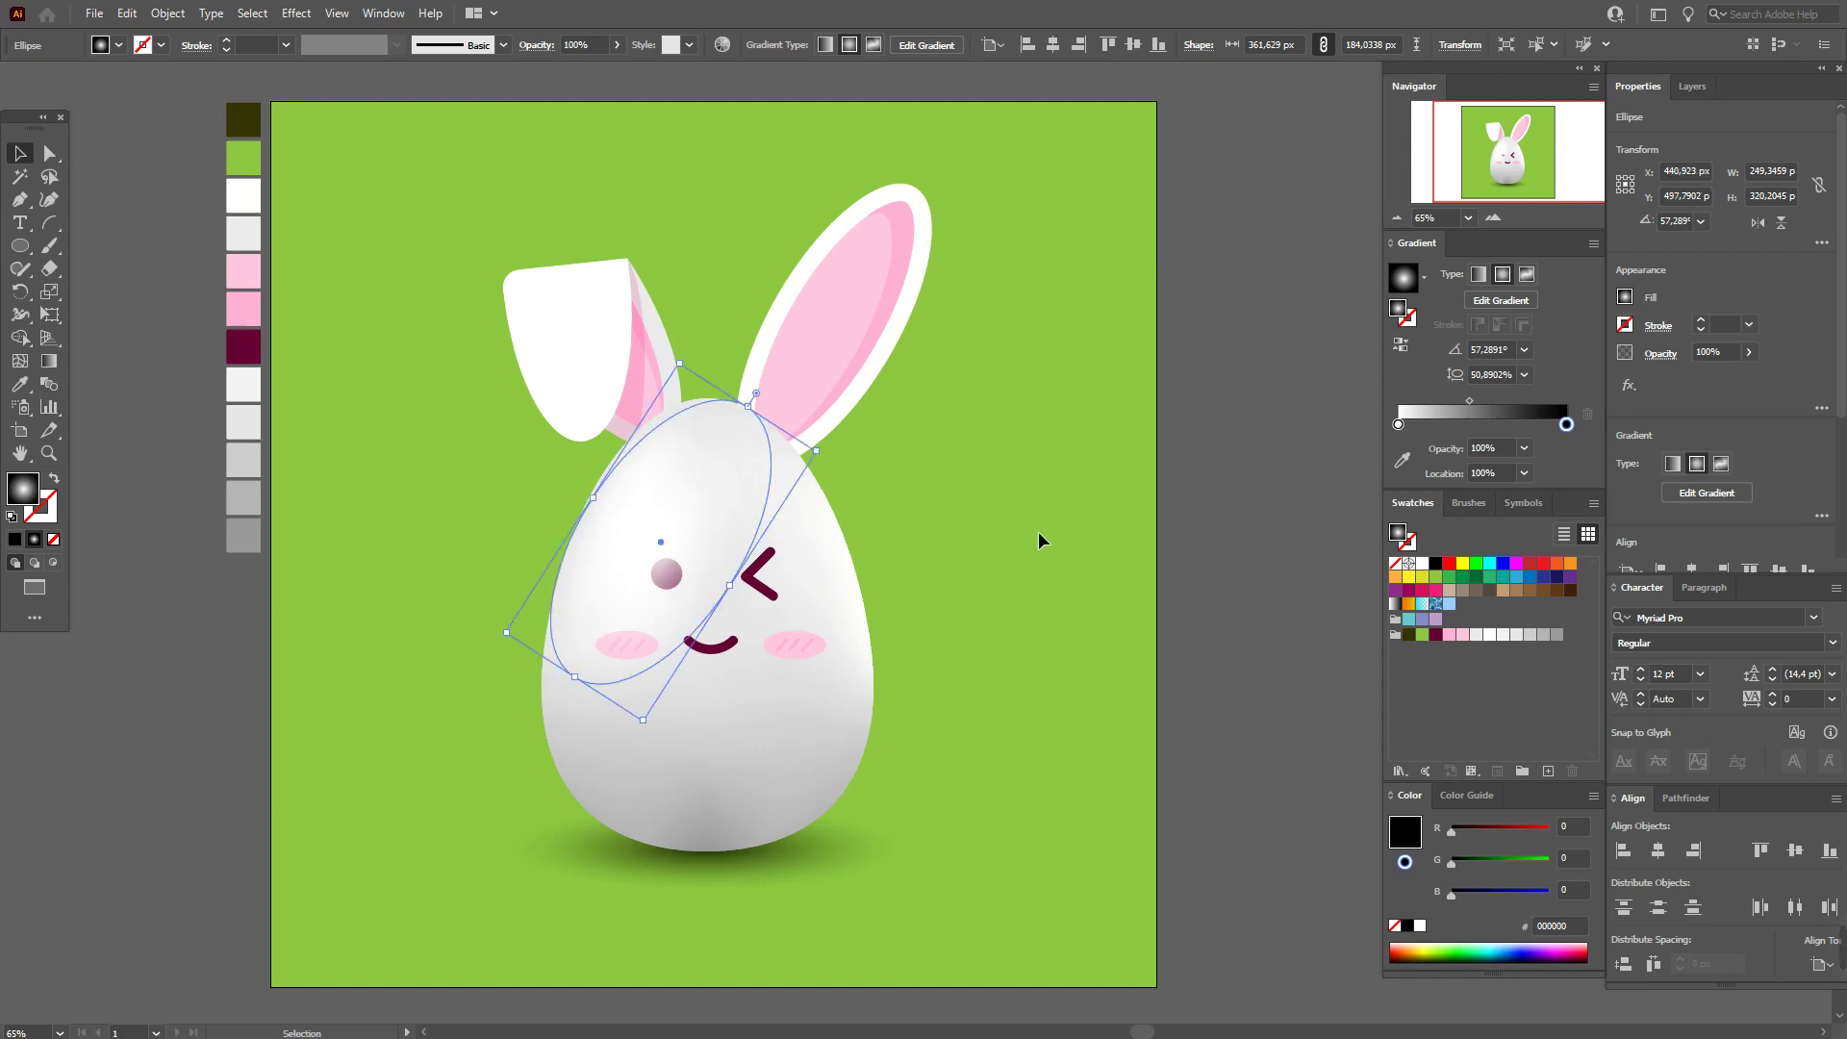
left_click(1220, 545)
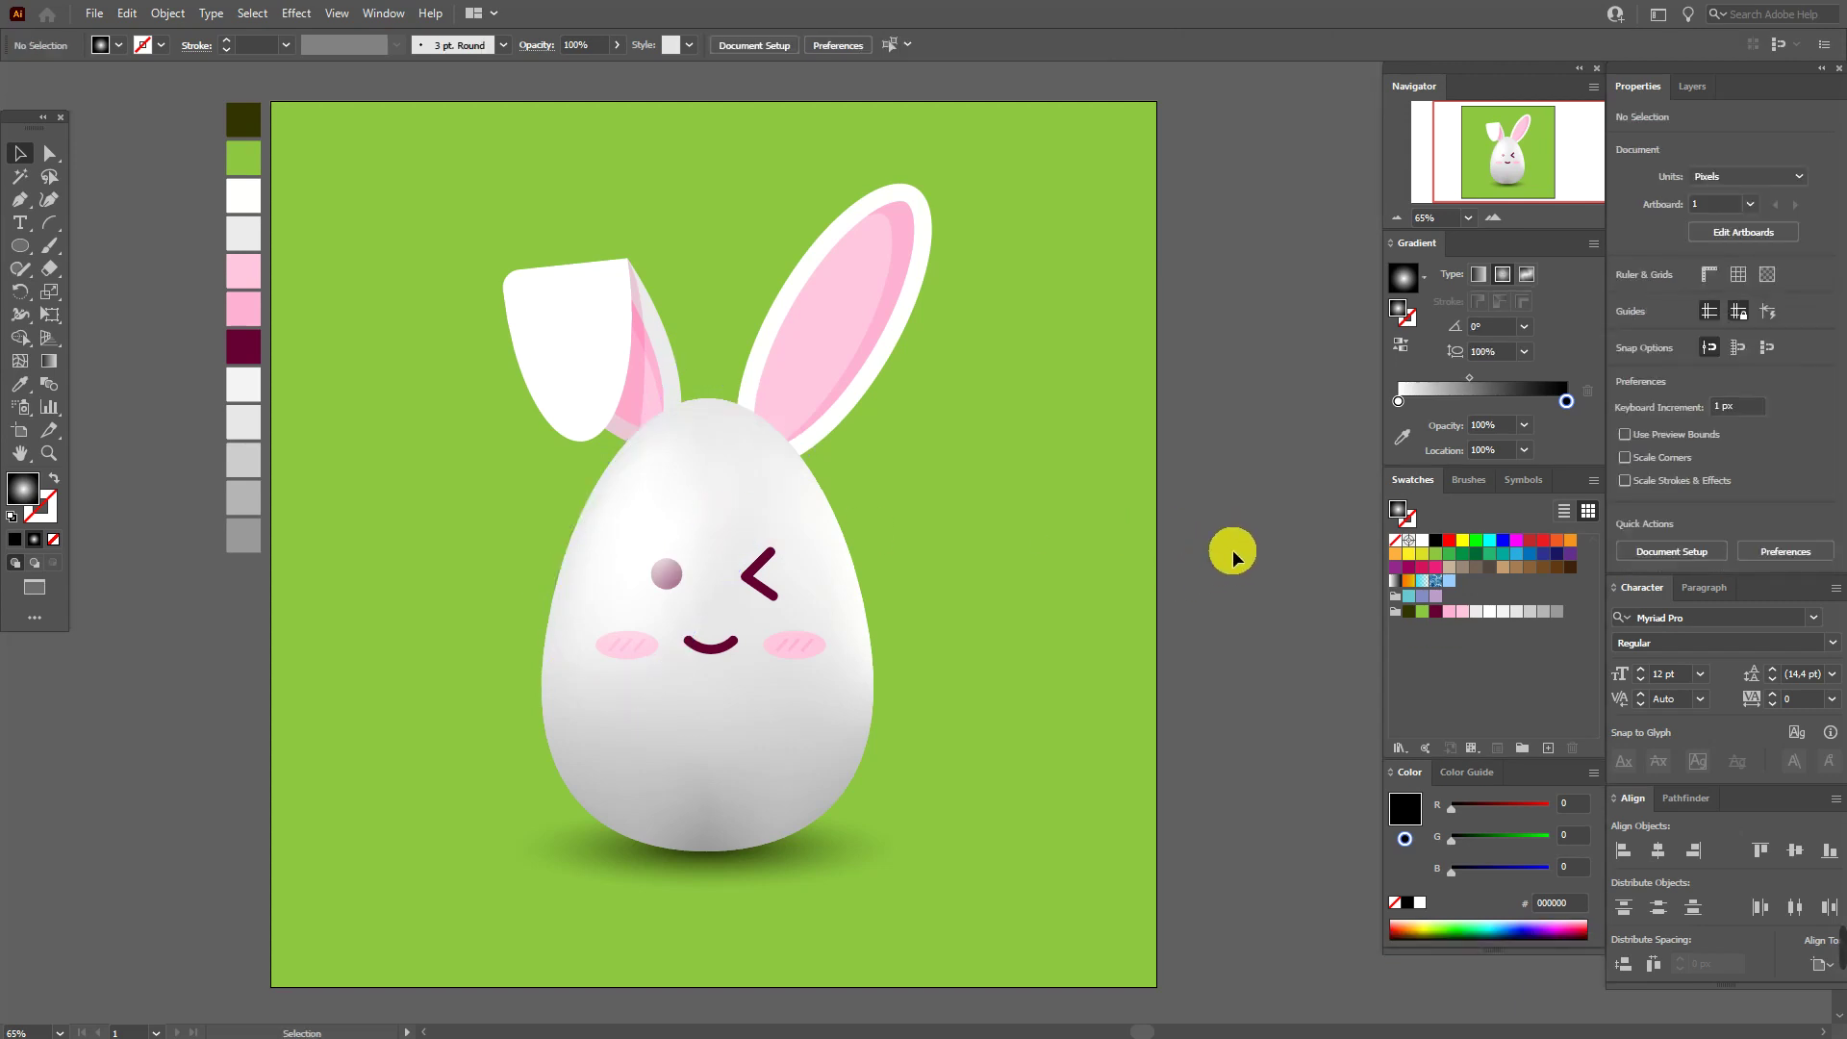